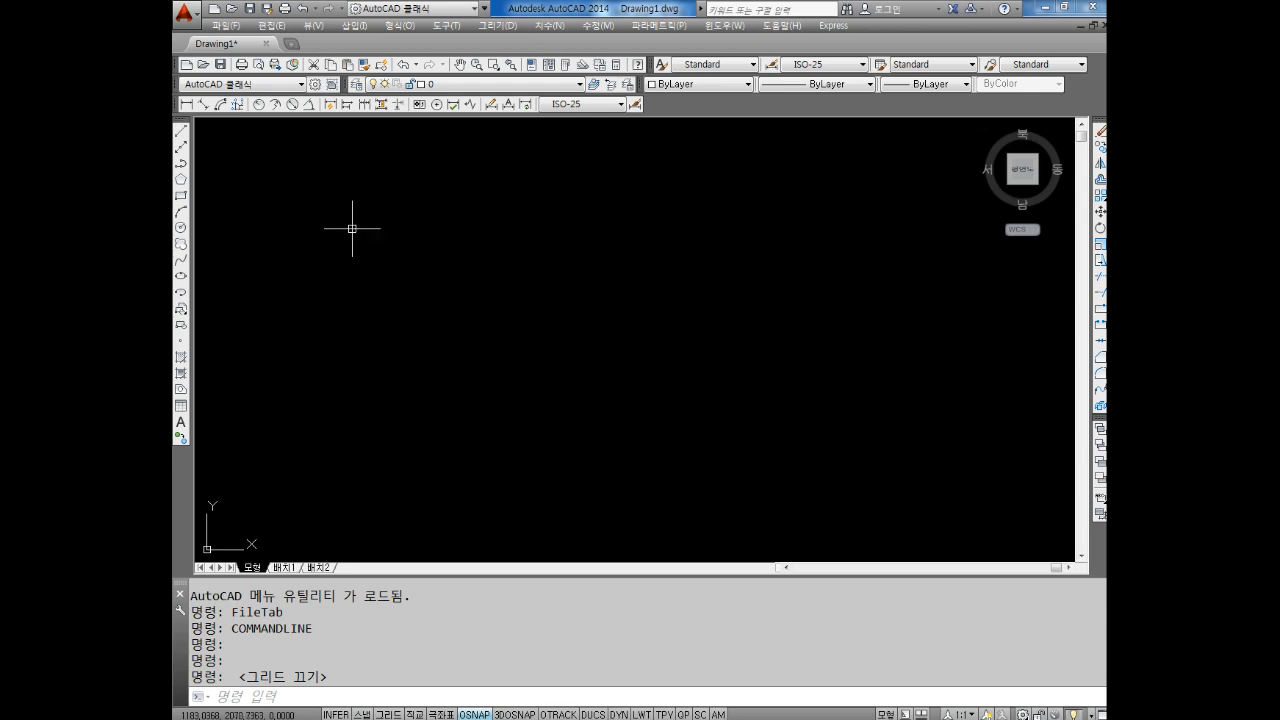
pyautogui.click(666, 85)
pyautogui.click(668, 88)
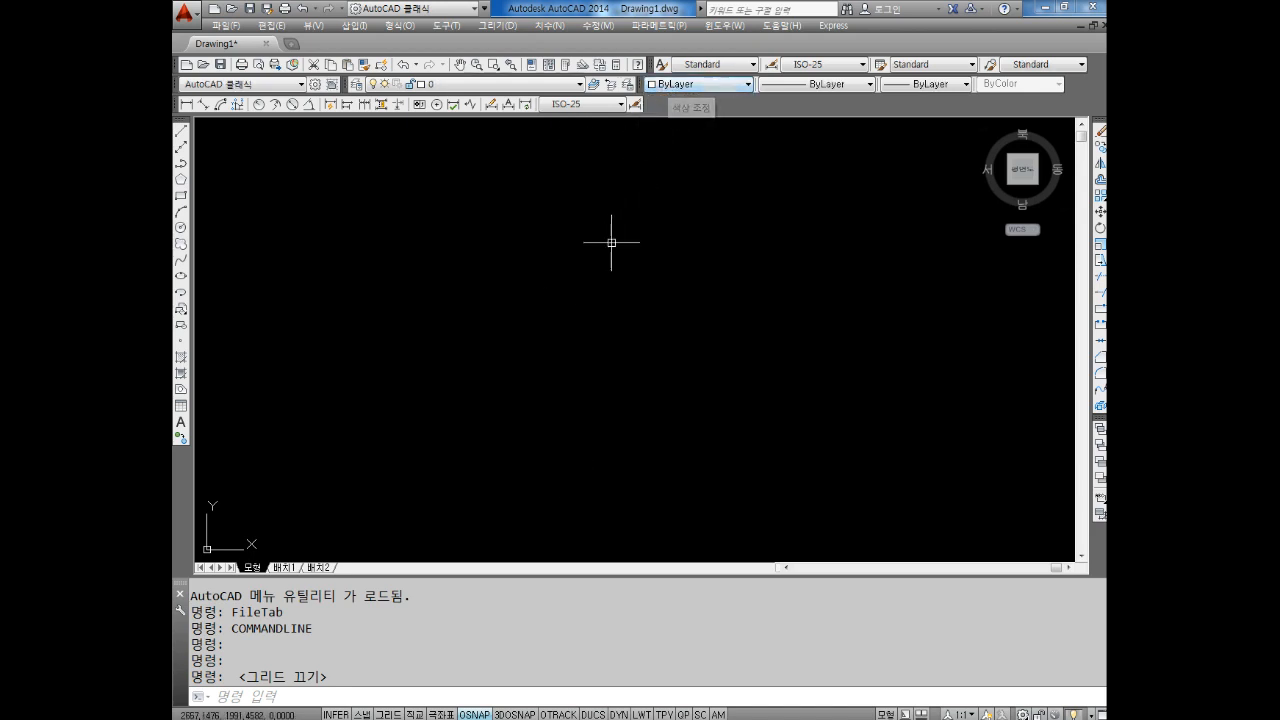
# Step: Draw a single diagonal line about 1809 units long, sloping down to the right across the middle of the drawing area
pyautogui.press('Escape')
pyautogui.press('Escape')
pyautogui.write('l')
pyautogui.press('Return')
pyautogui.click(395, 239)
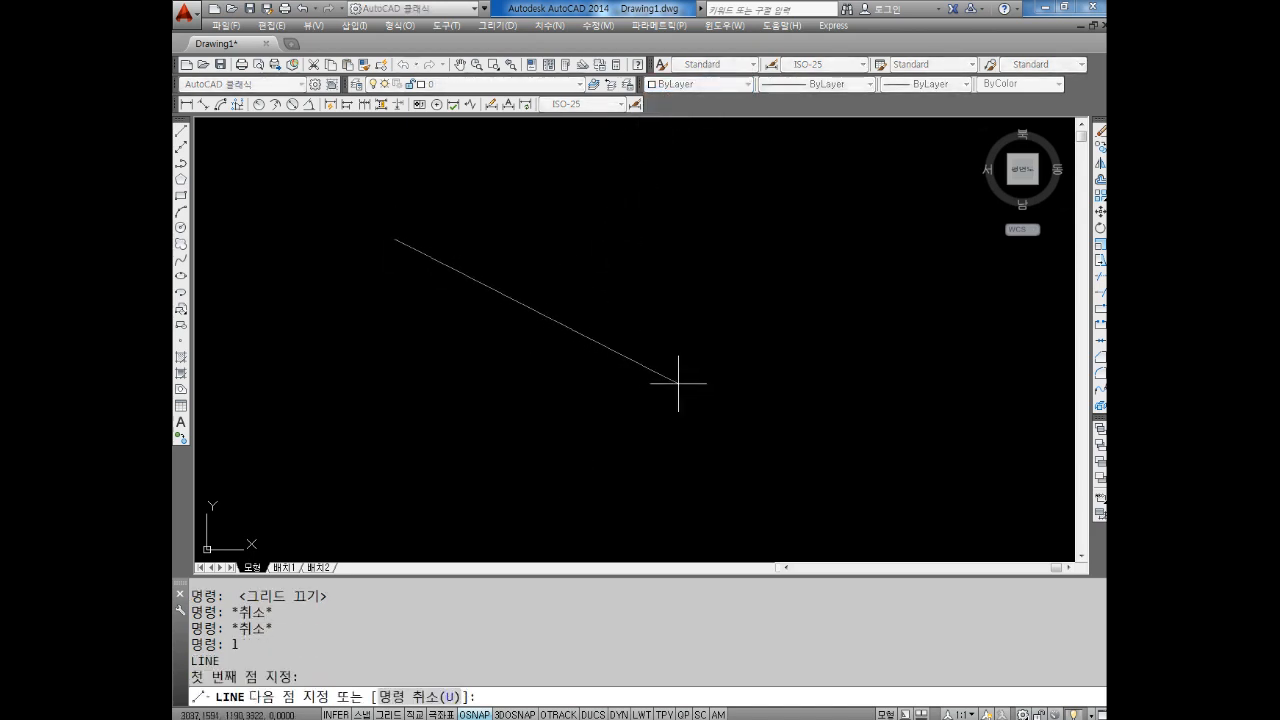
pyautogui.click(679, 383)
pyautogui.press('Escape')
pyautogui.press('Escape')
# Step: Change the colour of the diagonal line to red (빨간색)
pyautogui.click(620, 222)
pyautogui.click(540, 324)
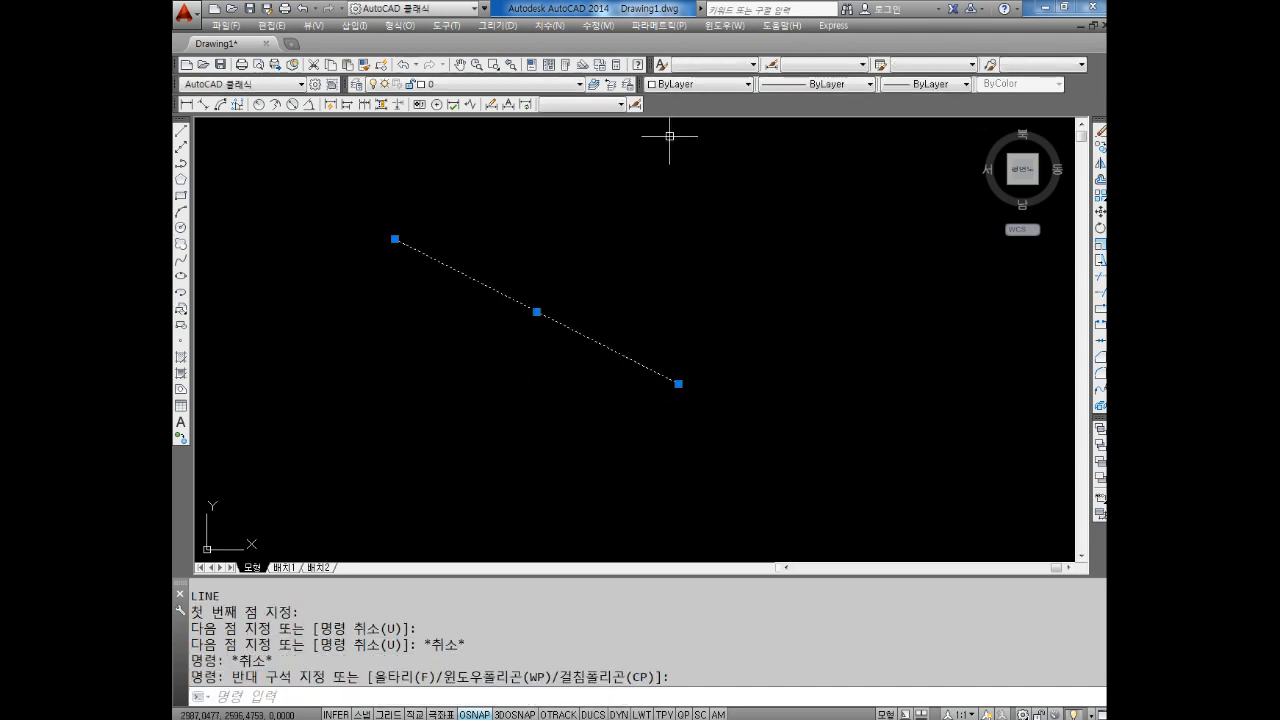
pyautogui.click(673, 86)
pyautogui.click(670, 120)
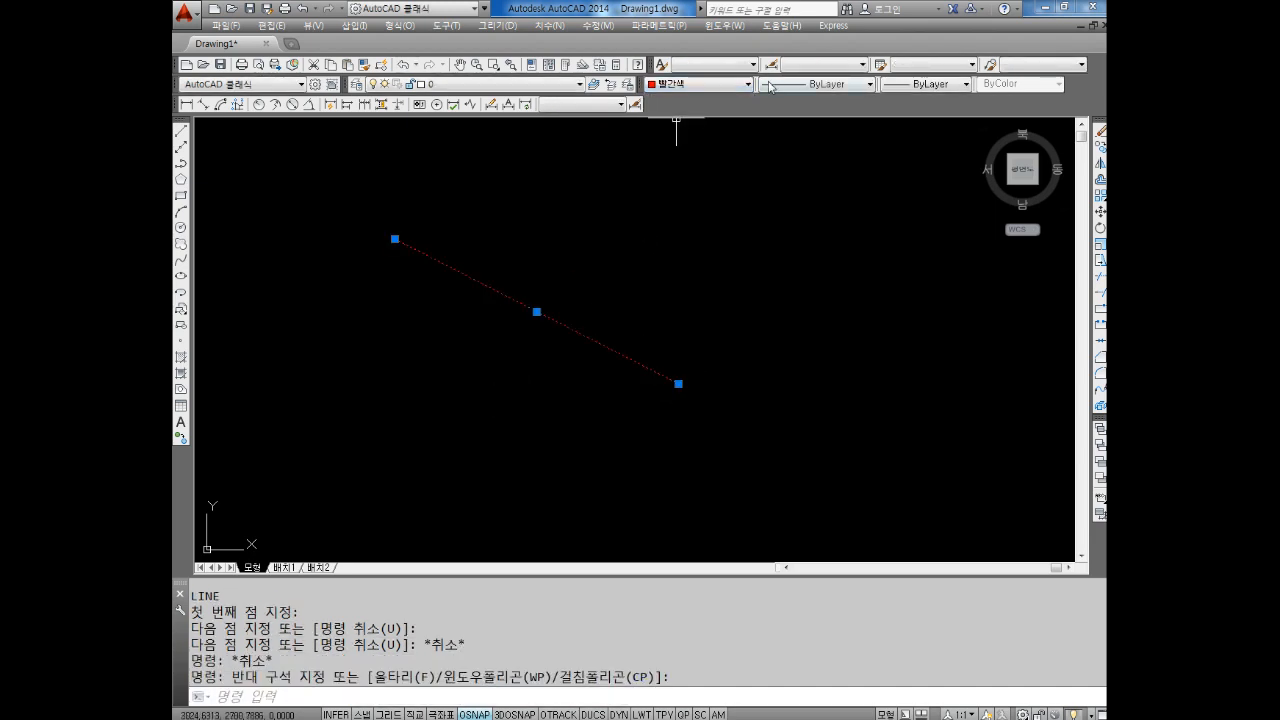
# Step: Examine the linetypes and lineweights available for the selected red line and clear the selection
pyautogui.click(778, 85)
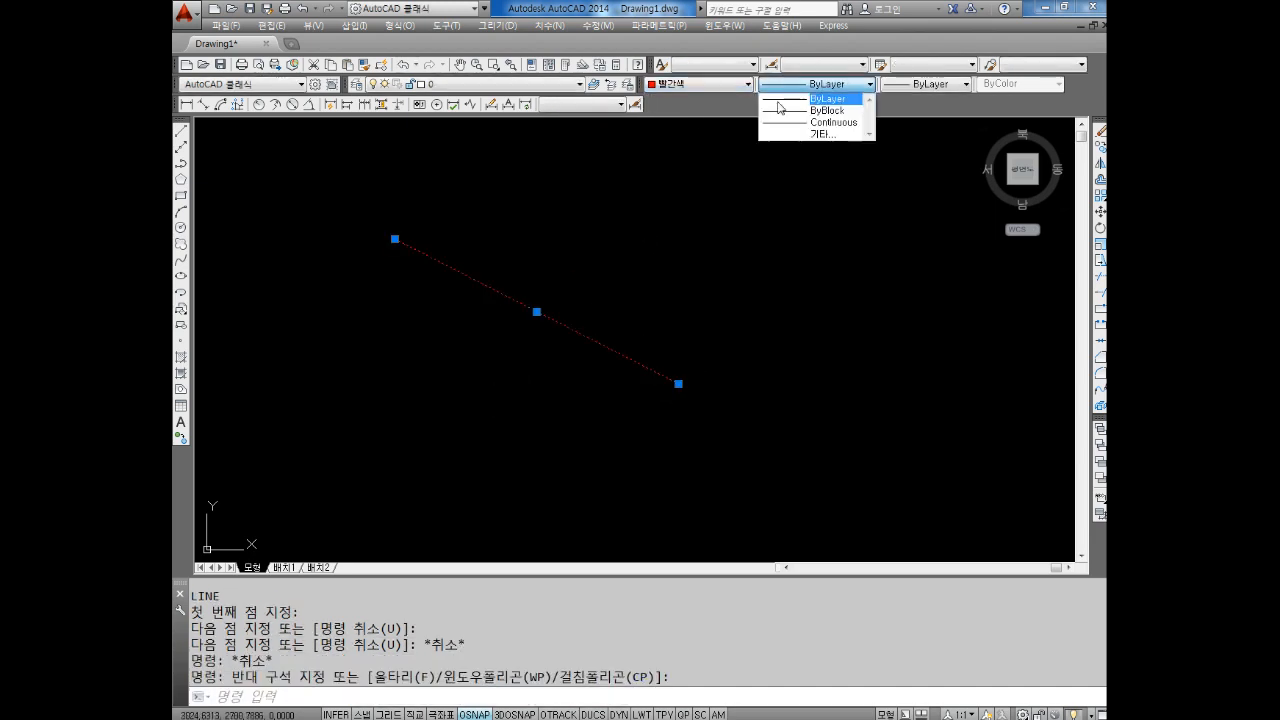
pyautogui.click(908, 108)
pyautogui.click(912, 86)
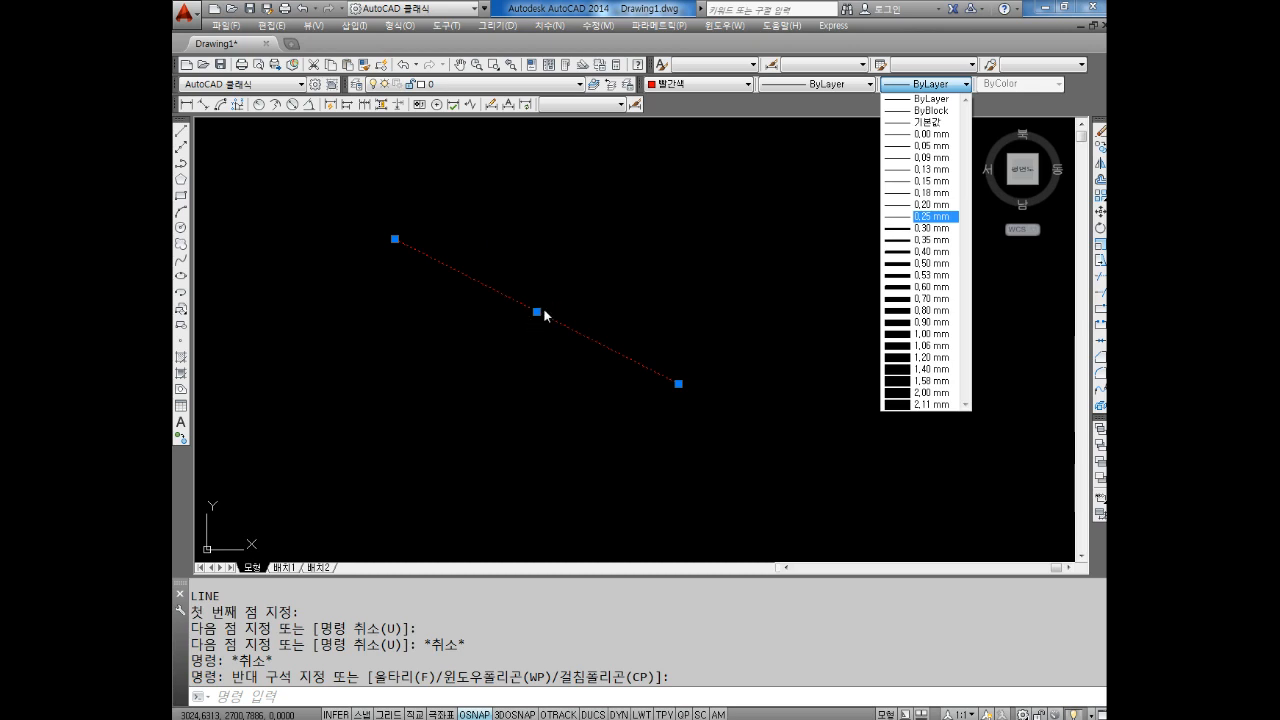
pyautogui.click(612, 258)
pyautogui.click(612, 258)
pyautogui.press('Escape')
pyautogui.press('Escape')
pyautogui.press('Escape')
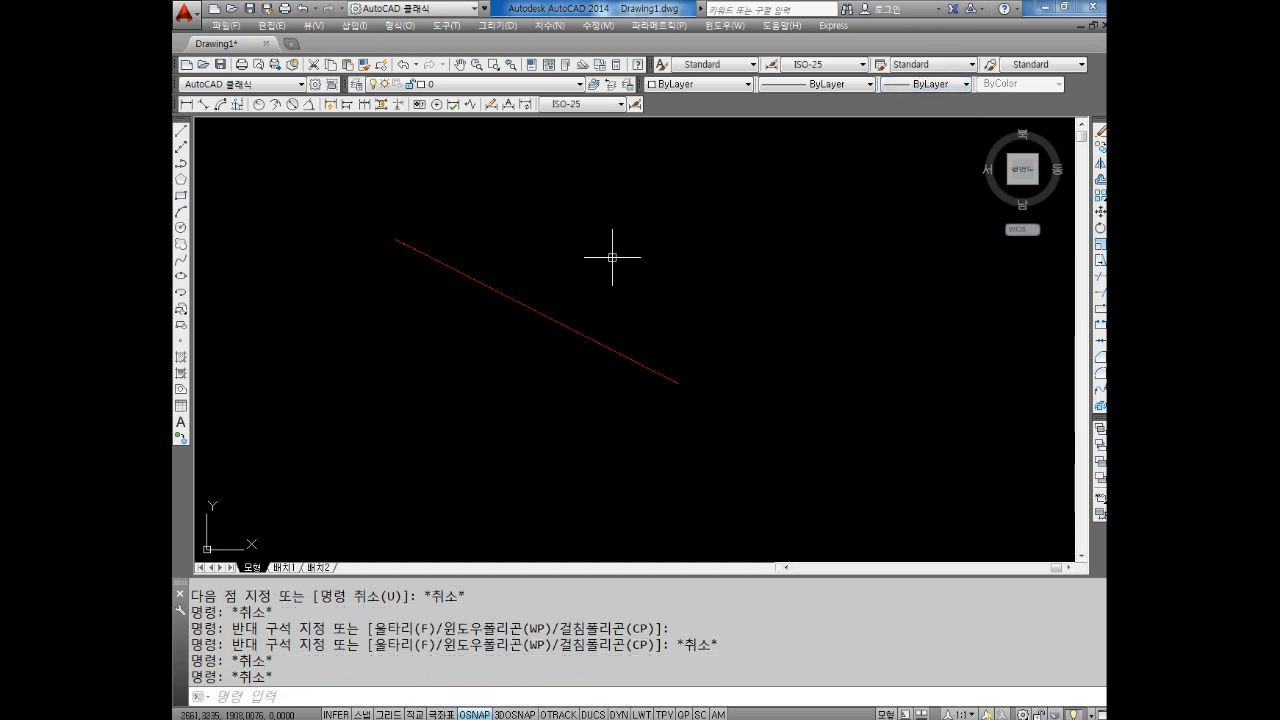
# Step: Inspect the red line's settings in the Properties palette, deselect the line and close the palette
pyautogui.hotkey('ctrl', '1')
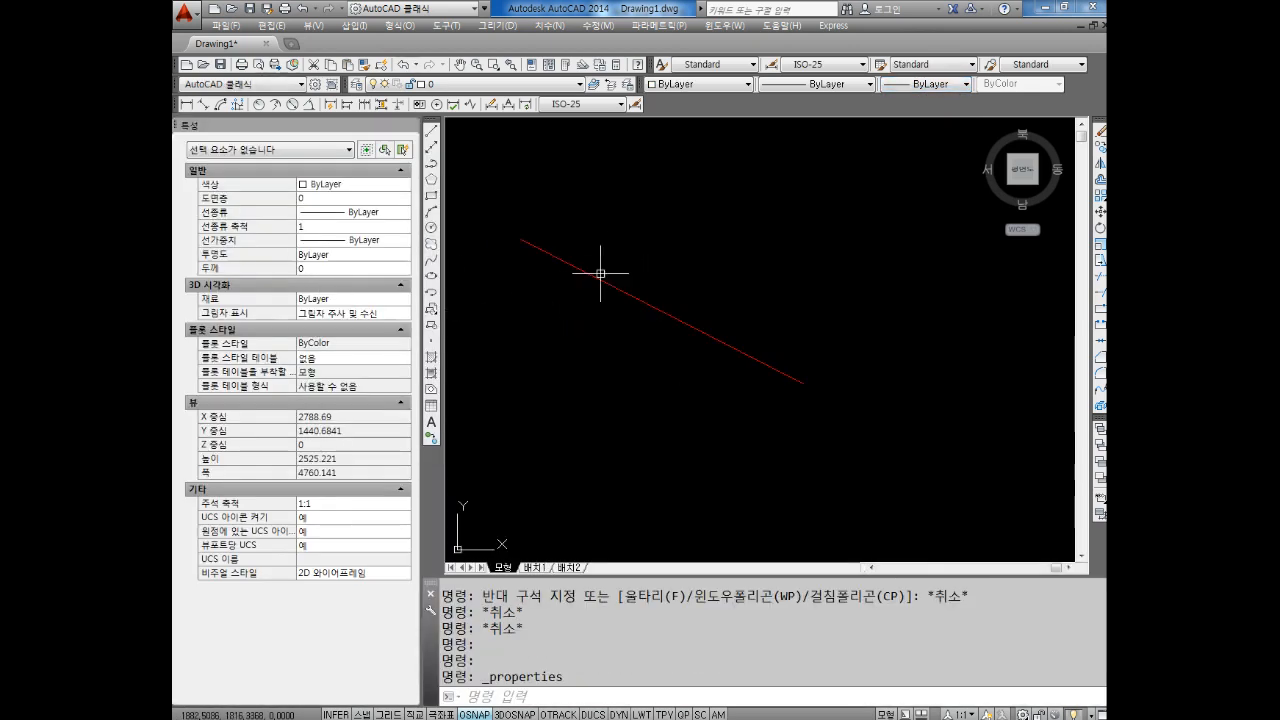
pyautogui.click(600, 272)
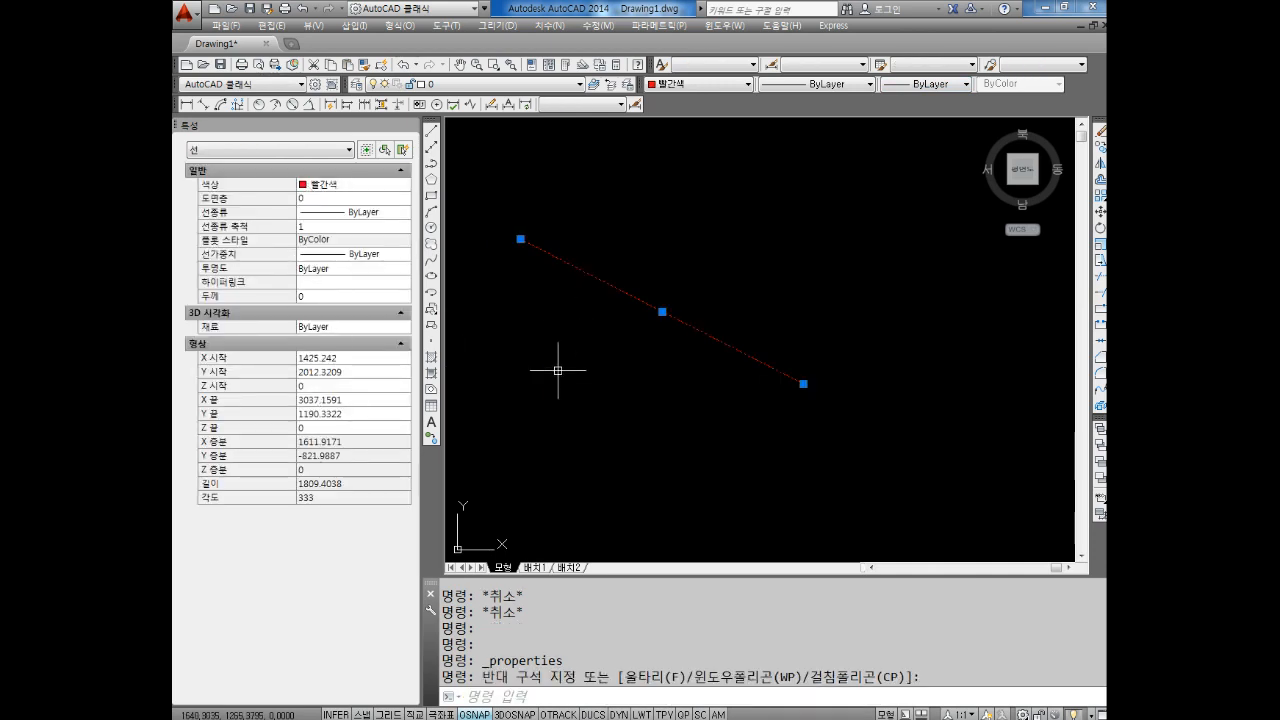
pyautogui.press('Escape')
pyautogui.press('Escape')
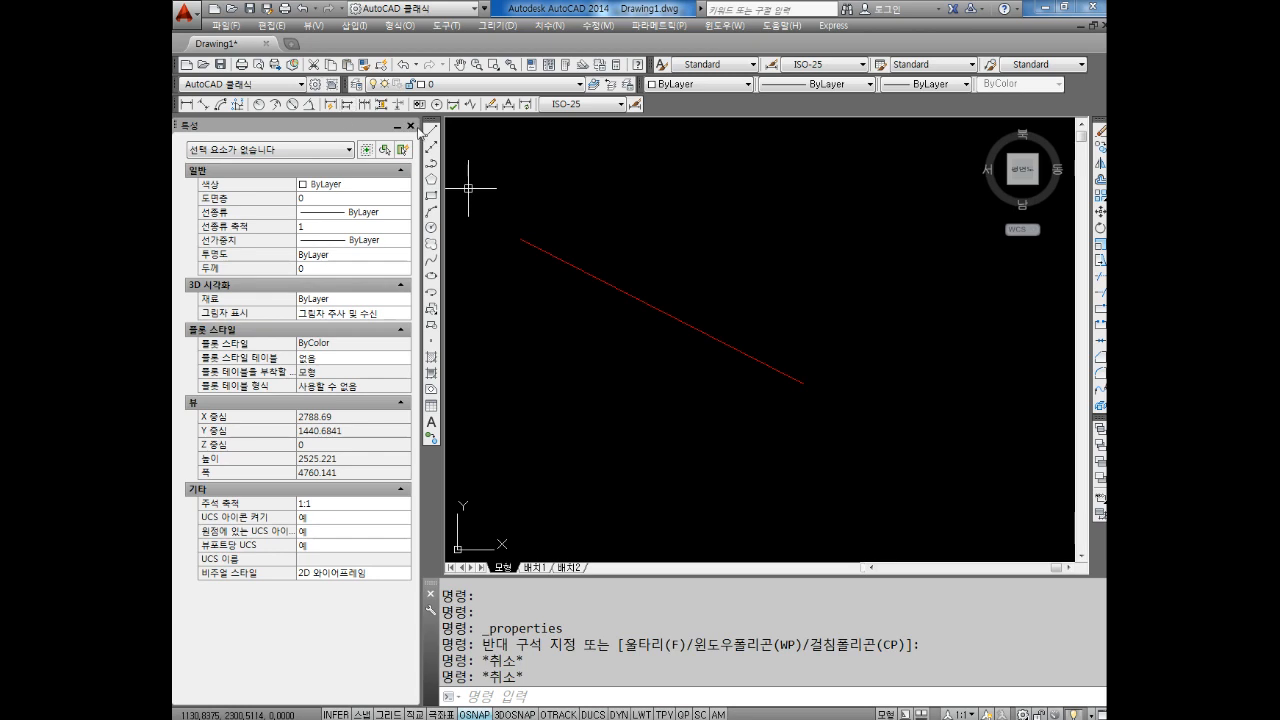
pyautogui.click(410, 127)
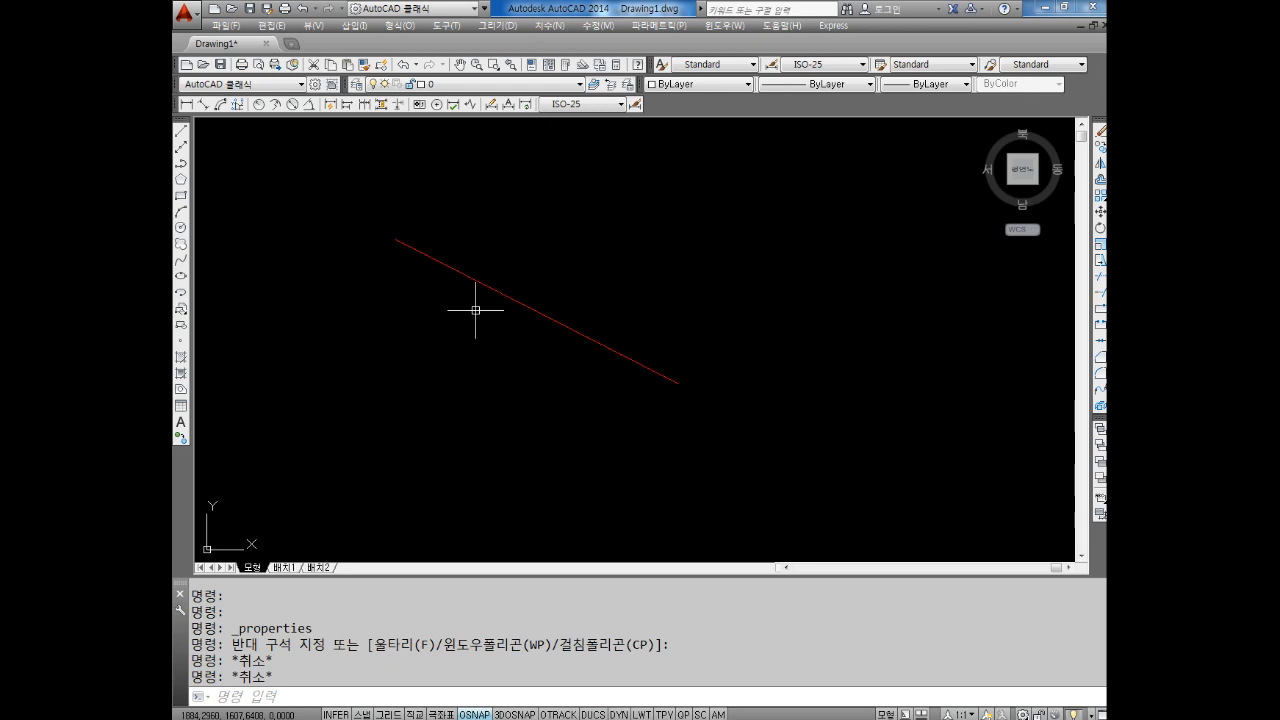
# Step: Select the red line to examine its available colour choices and leave without picking one
pyautogui.click(665, 224)
pyautogui.click(477, 367)
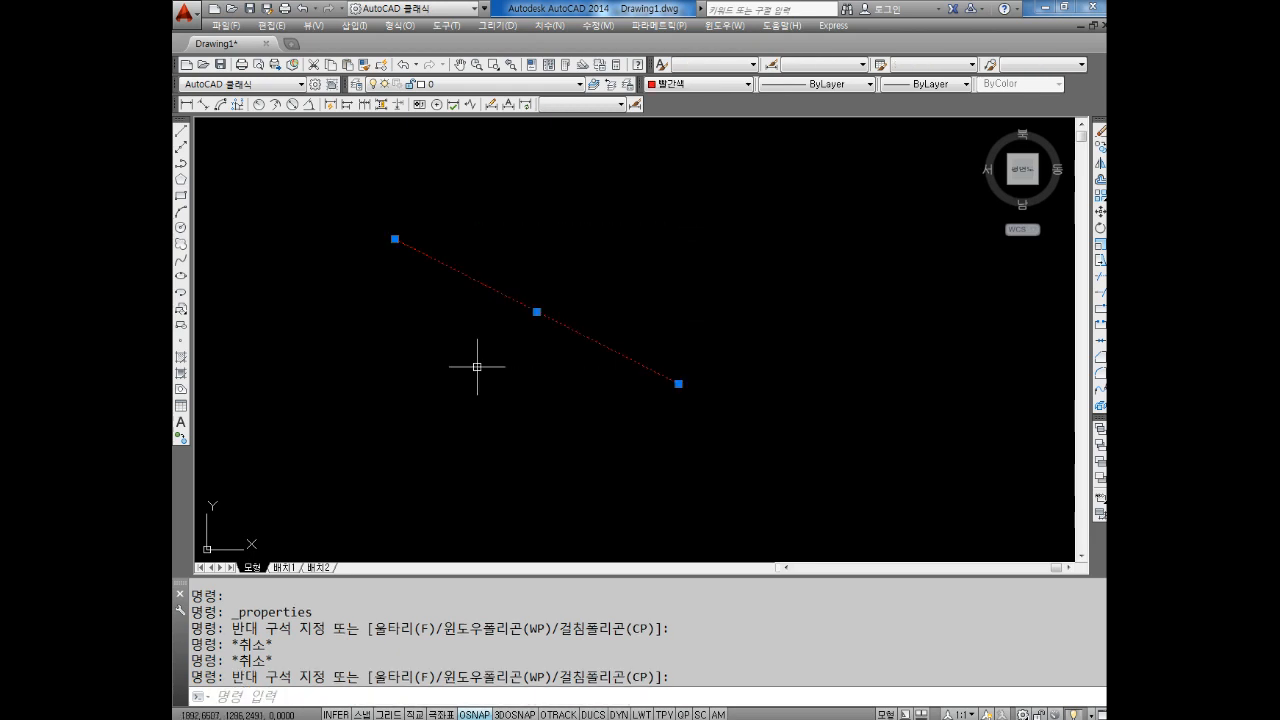
pyautogui.click(690, 84)
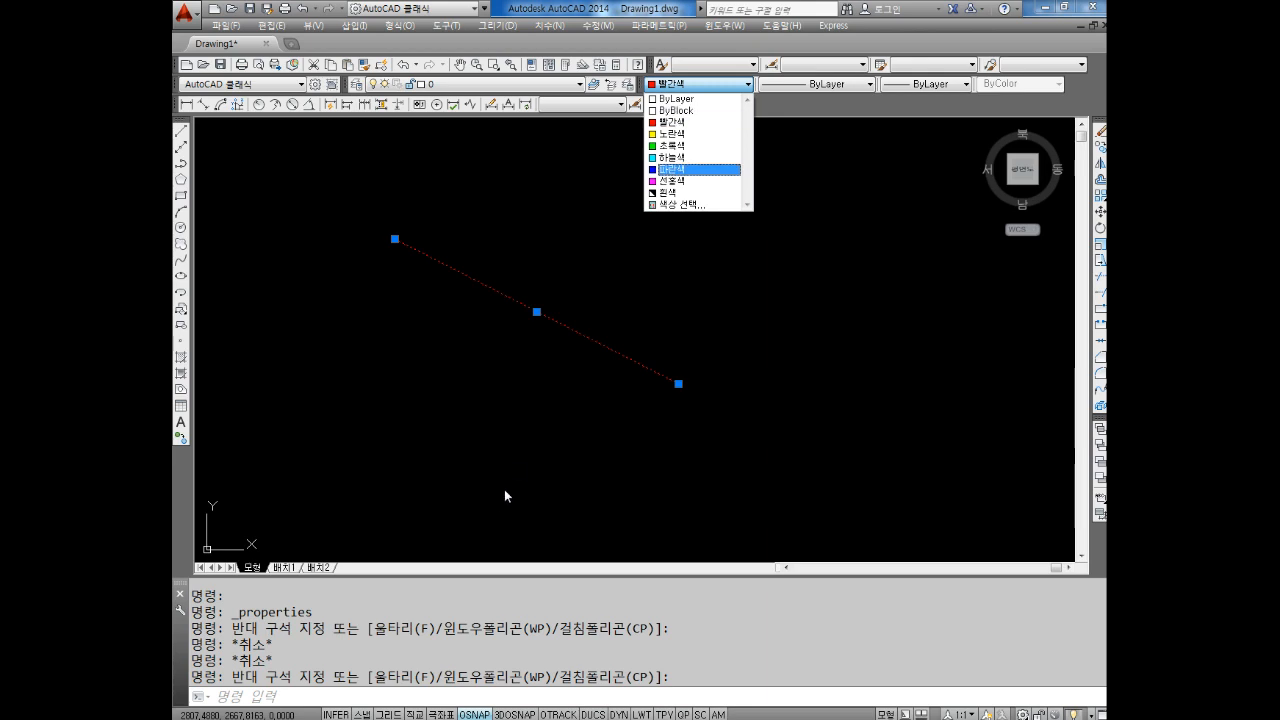
pyautogui.press('Escape')
pyautogui.press('Escape')
pyautogui.press('Escape')
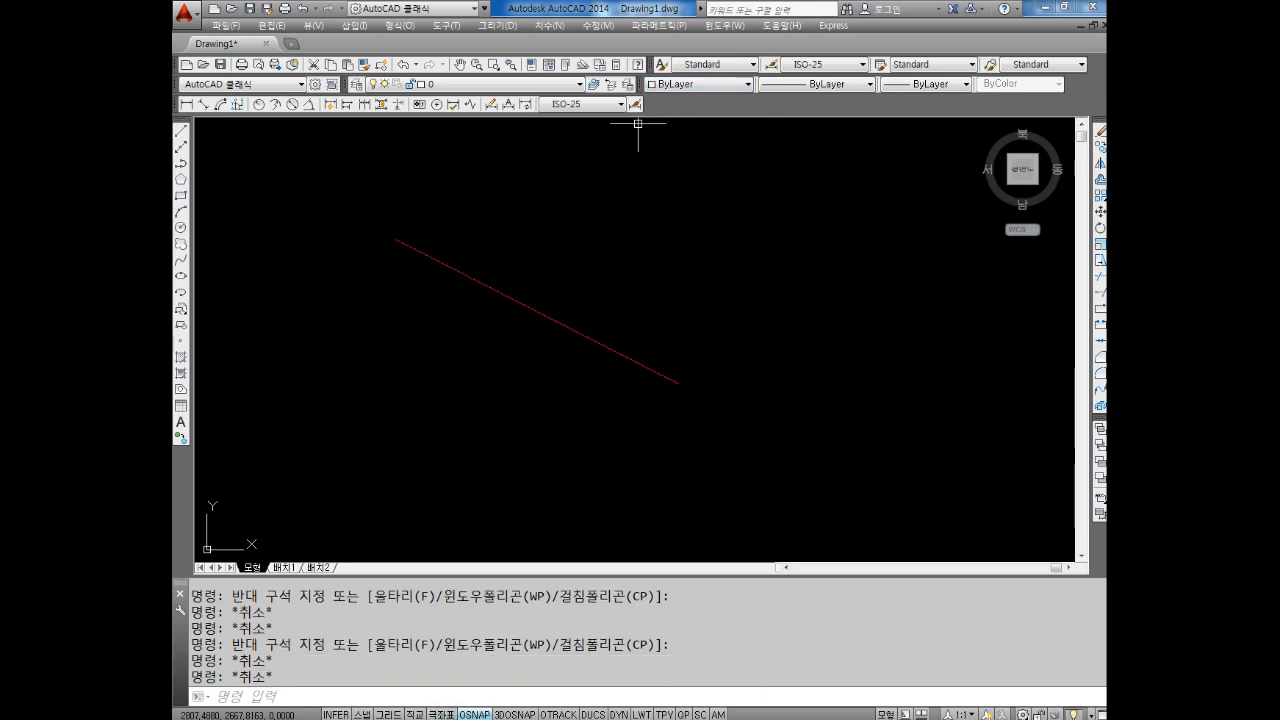
# Step: Switch to Notepad and write "LA 엔터" as the first line of the note
pyautogui.hotkey('alt', 'Tab')
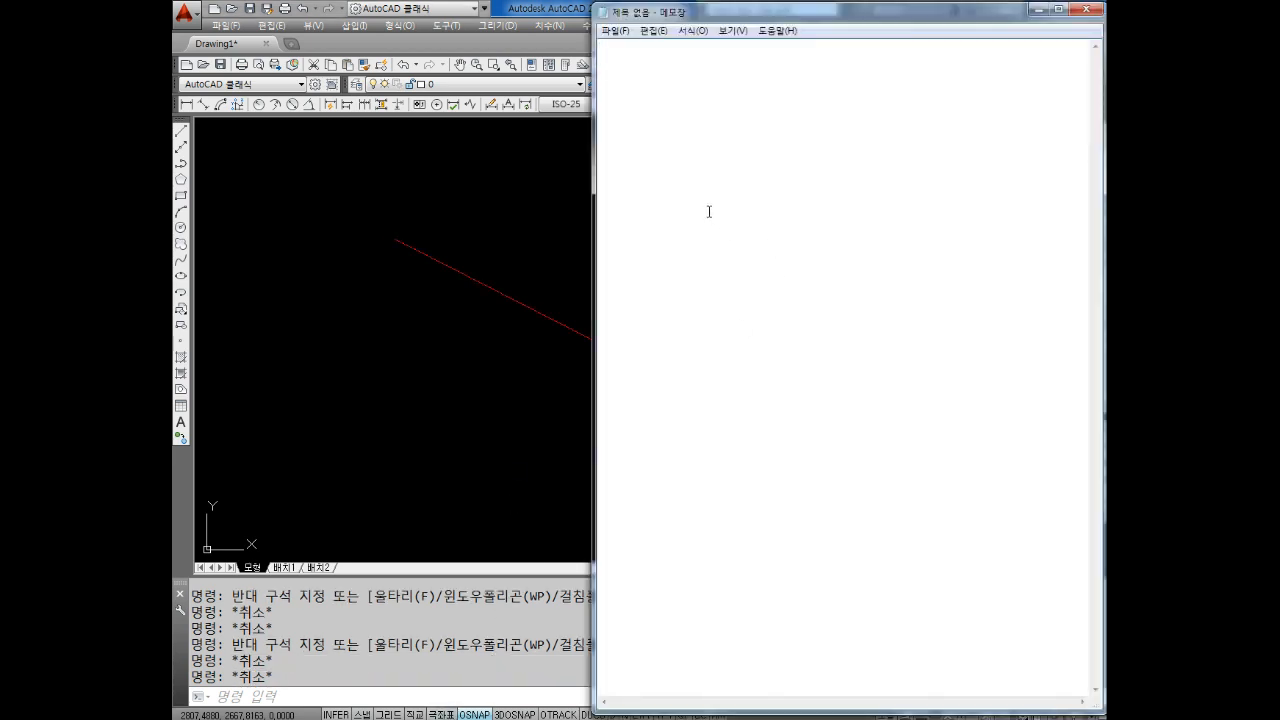
pyautogui.write('ㅣㅁ')
pyautogui.press('BackSpace')
pyautogui.press('BackSpace')
pyautogui.press('Hangul')
pyautogui.write('la')
pyautogui.press('BackSpace')
pyautogui.press('BackSpace')
pyautogui.write('LA')
pyautogui.press('Hangul')
pyautogui.write('엔터')
pyautogui.press('Return')
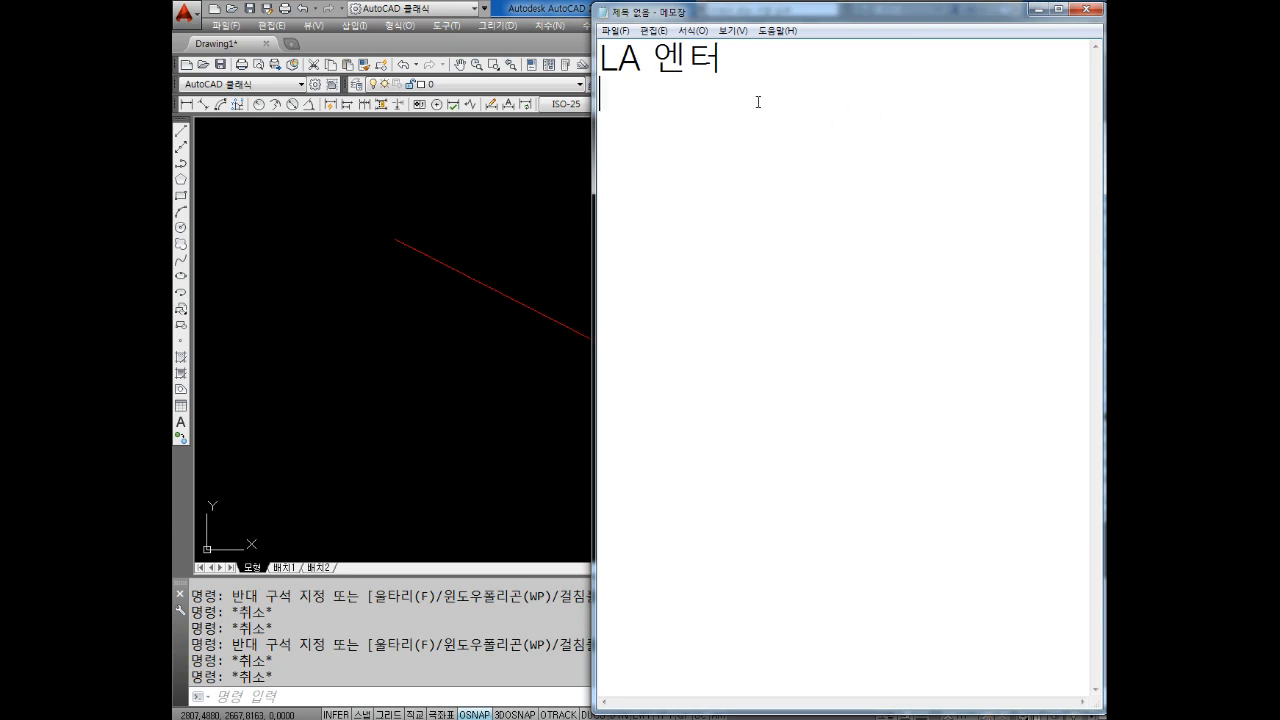
# Step: Switch back to AutoCAD, look at the current layer control and the Layer Properties Manager, and close the manager
pyautogui.hotkey('alt', 'Tab')
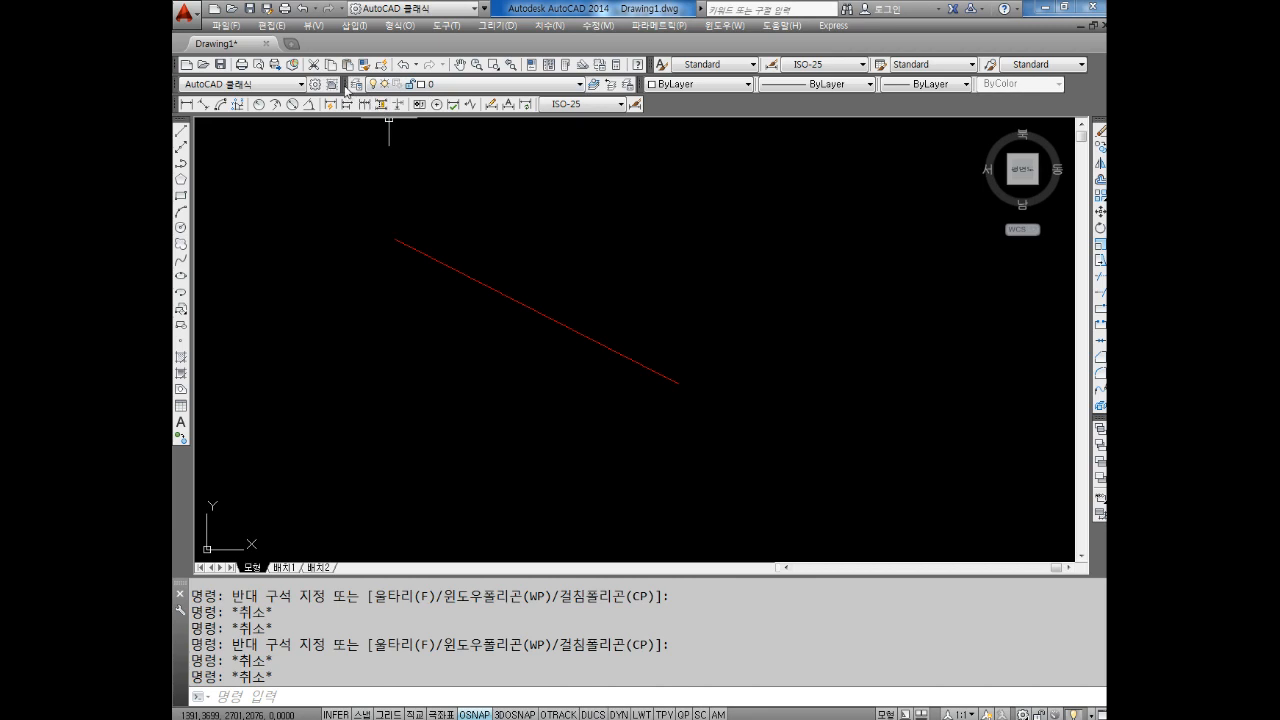
pyautogui.click(520, 86)
pyautogui.click(520, 84)
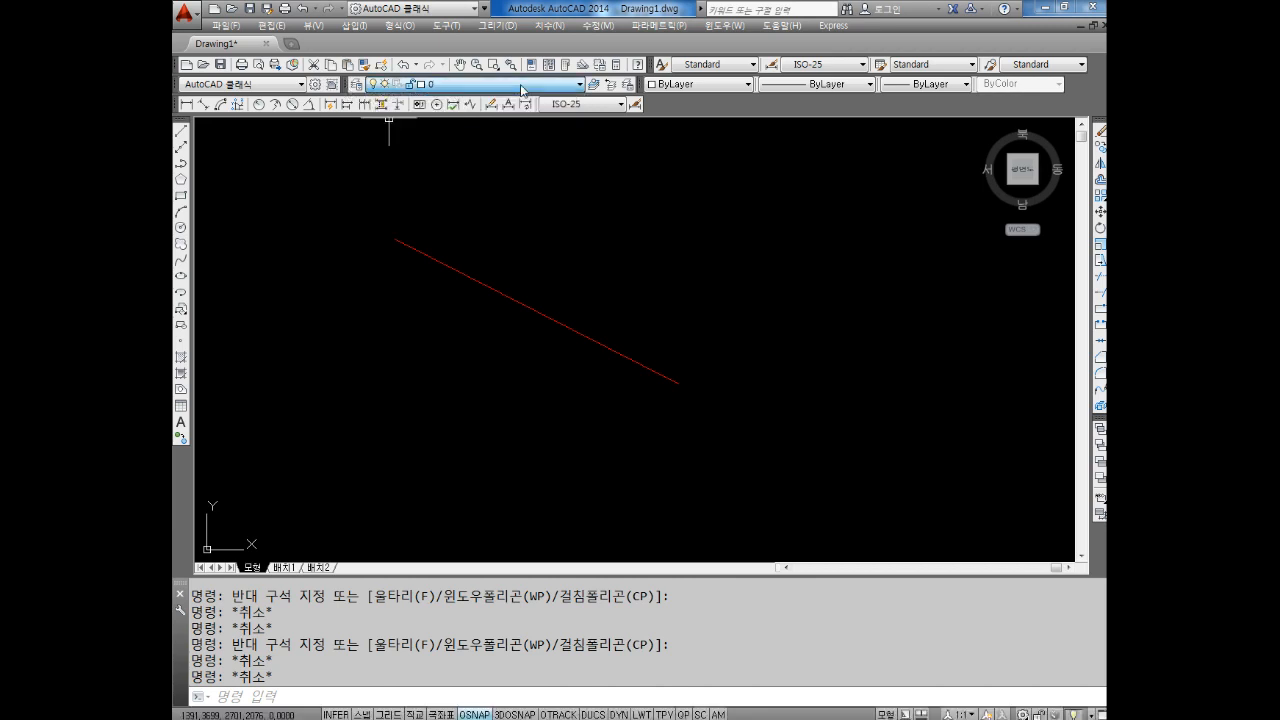
pyautogui.click(355, 87)
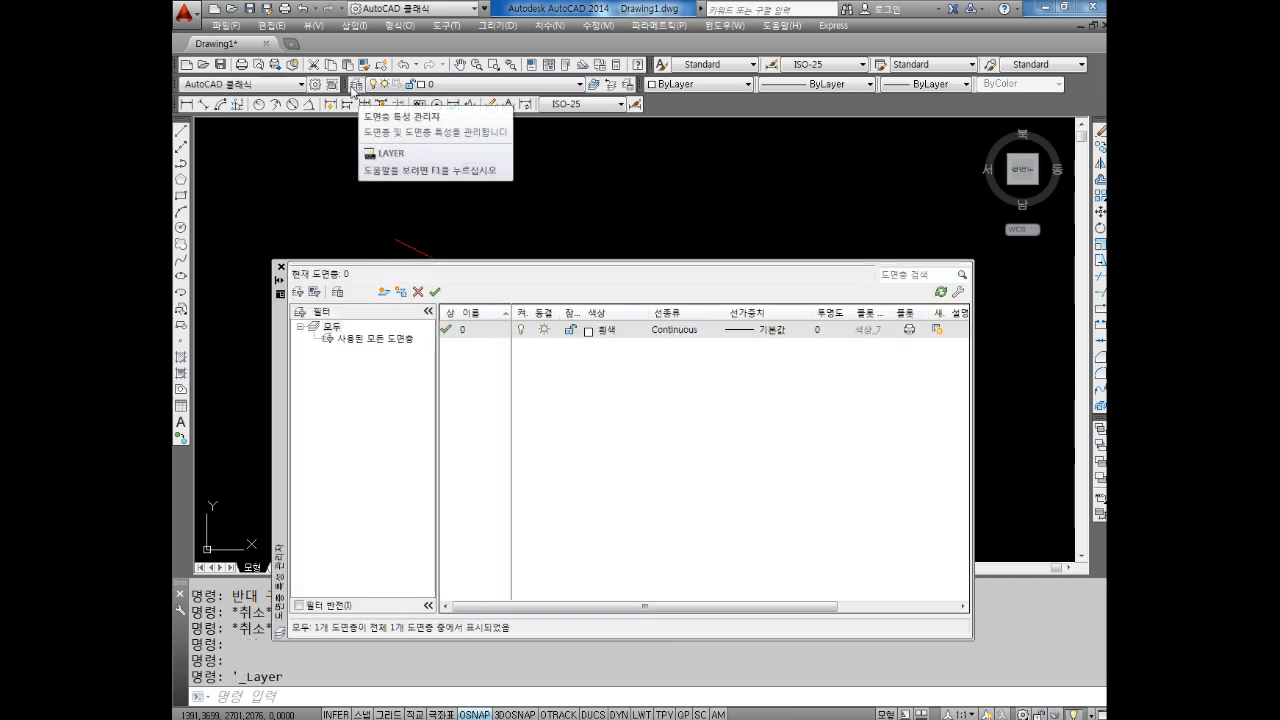
pyautogui.click(282, 267)
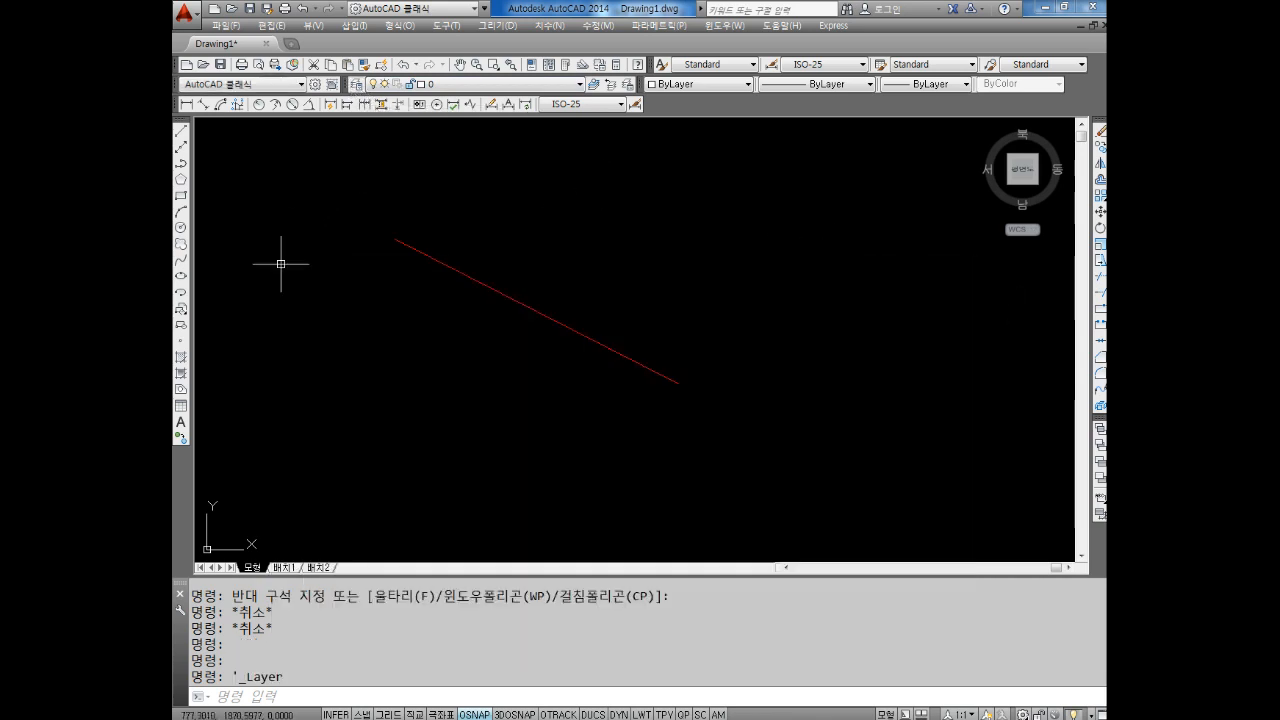
# Step: Open the Layer Properties Manager with the LA command
pyautogui.press('Escape')
pyautogui.press('Escape')
pyautogui.write('LA')
pyautogui.press('Return')
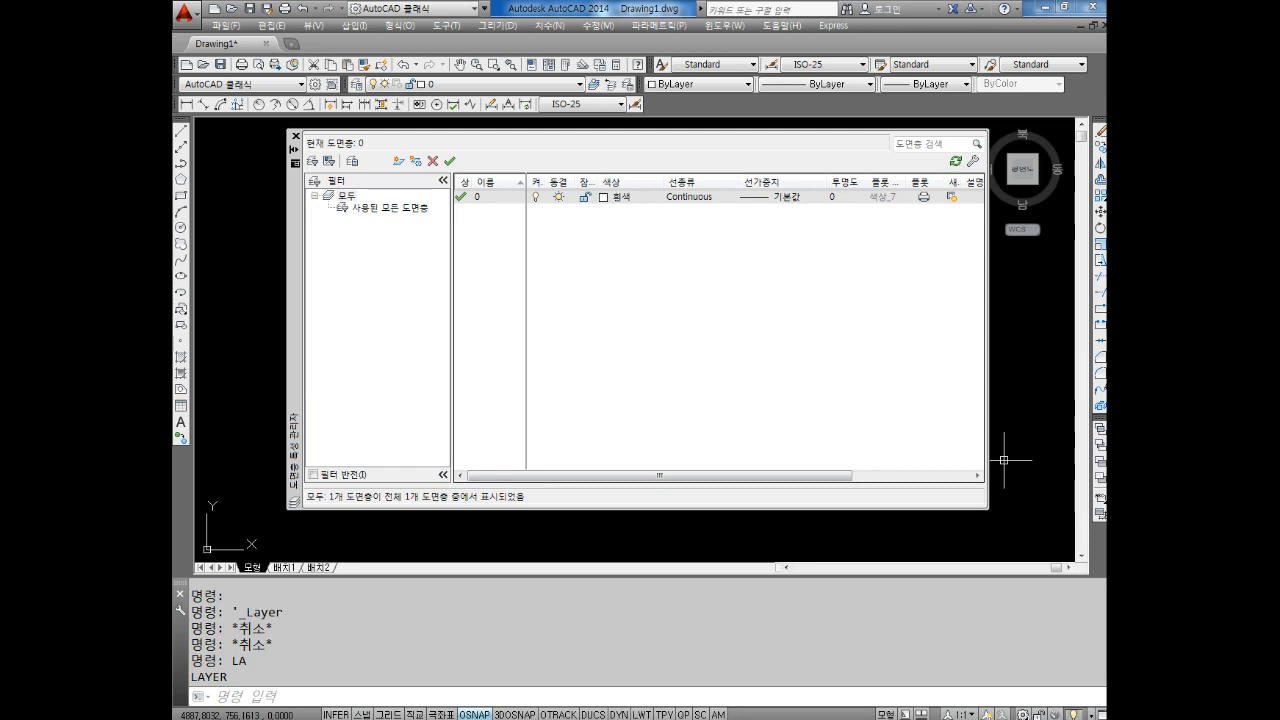
# Step: Switch to Notepad and, below a blank line, add the layer heading "외형선" followed by its colour "초록"
pyautogui.hotkey('alt', 'Tab')
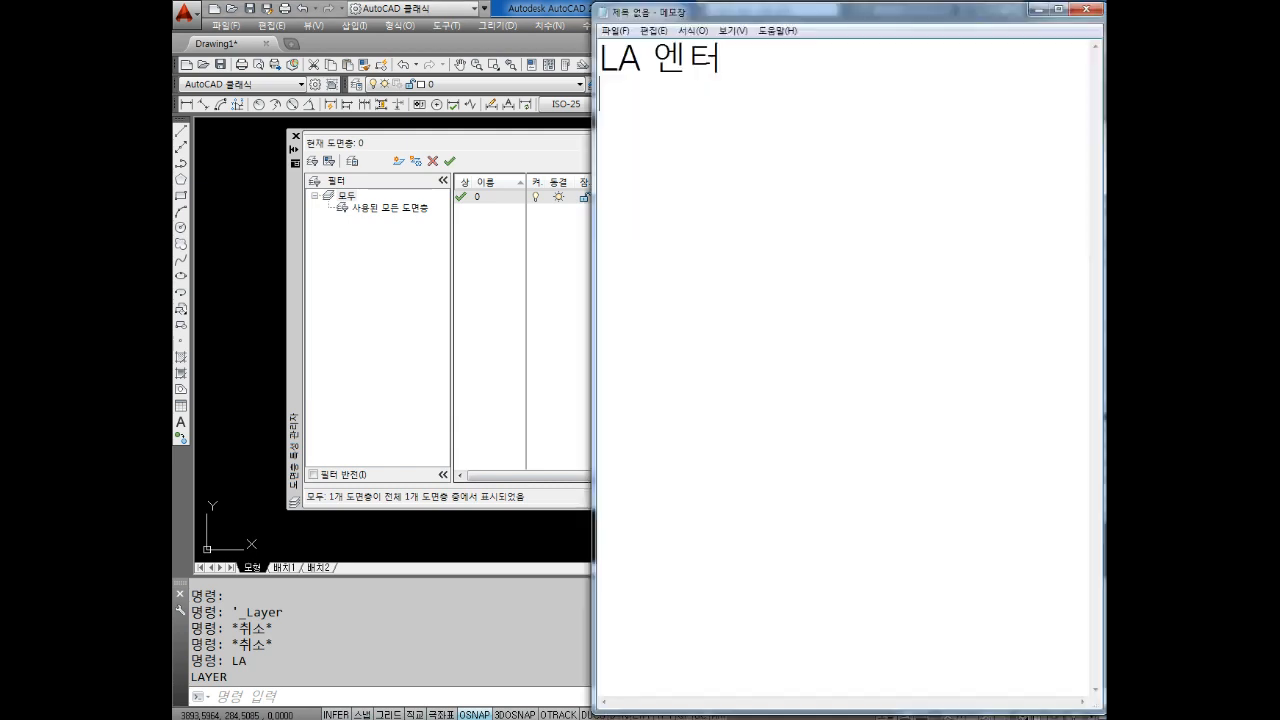
pyautogui.press('Return')
pyautogui.write('욍')
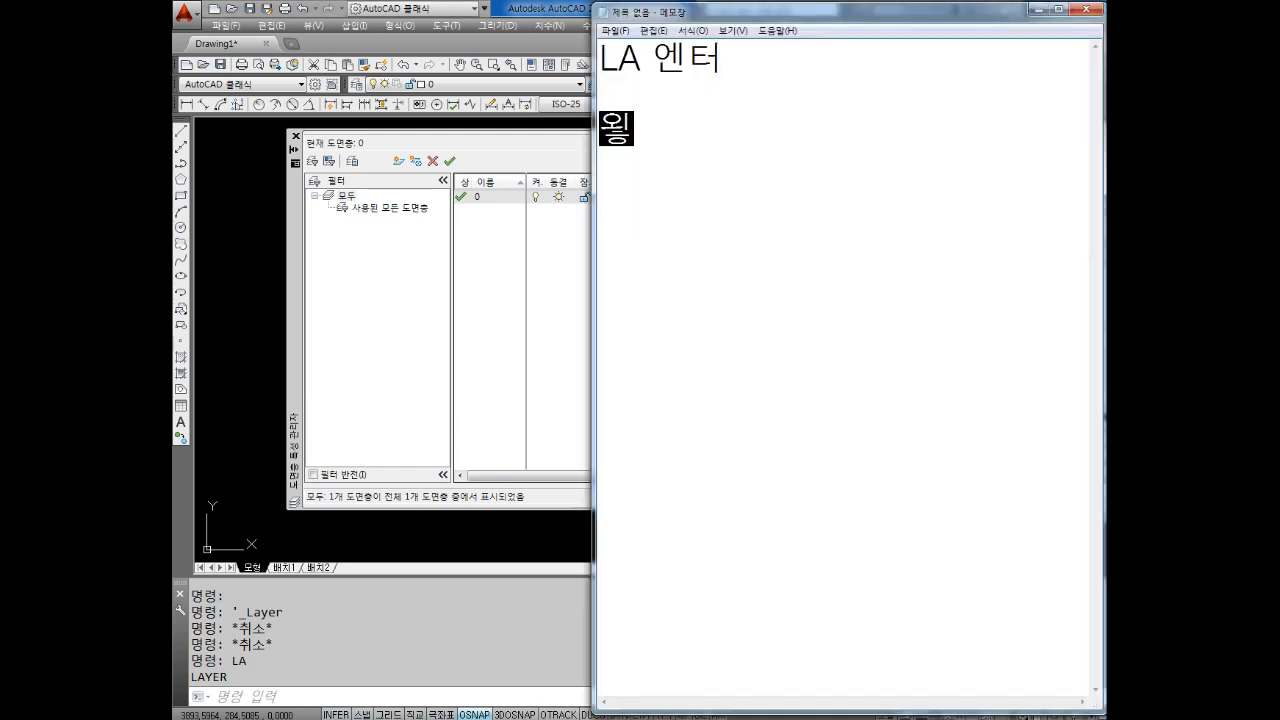
pyautogui.write('형선')
pyautogui.press('Return')
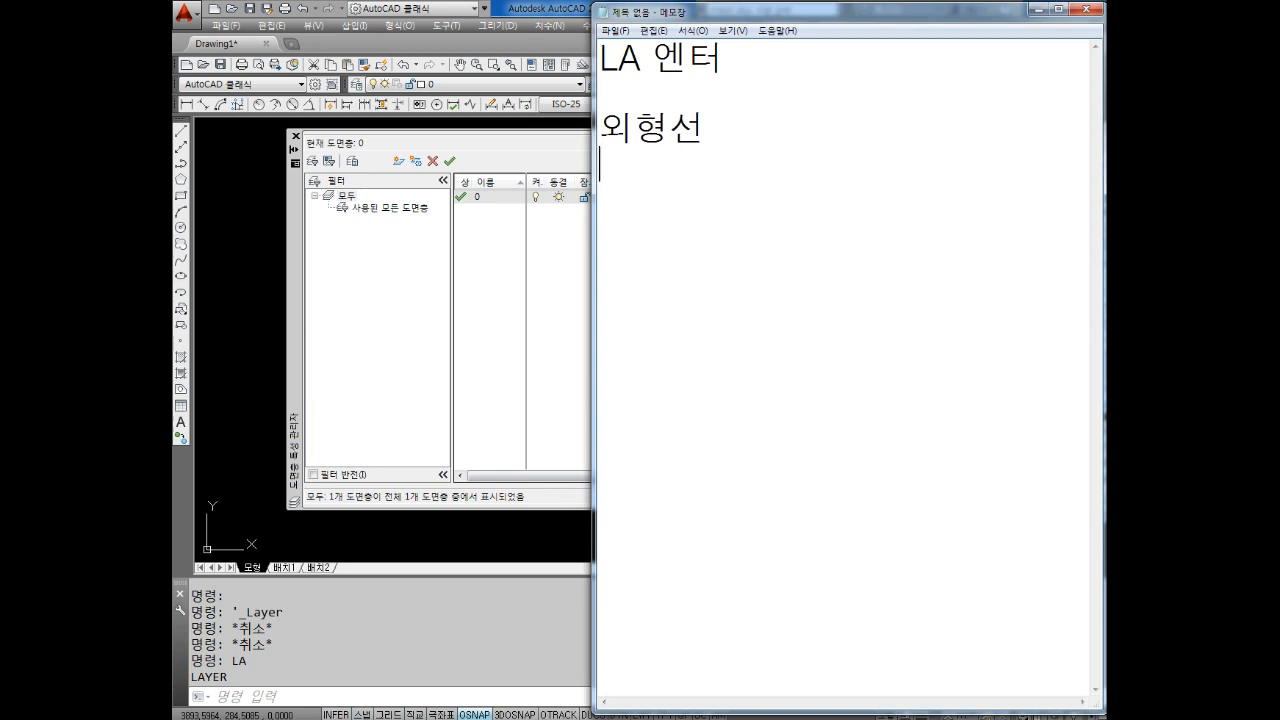
pyautogui.write('초록')
pyautogui.press('Return')
# Step: Add the value "0.5mm" on its own line below the colour 초록
pyautogui.write('0.5.')
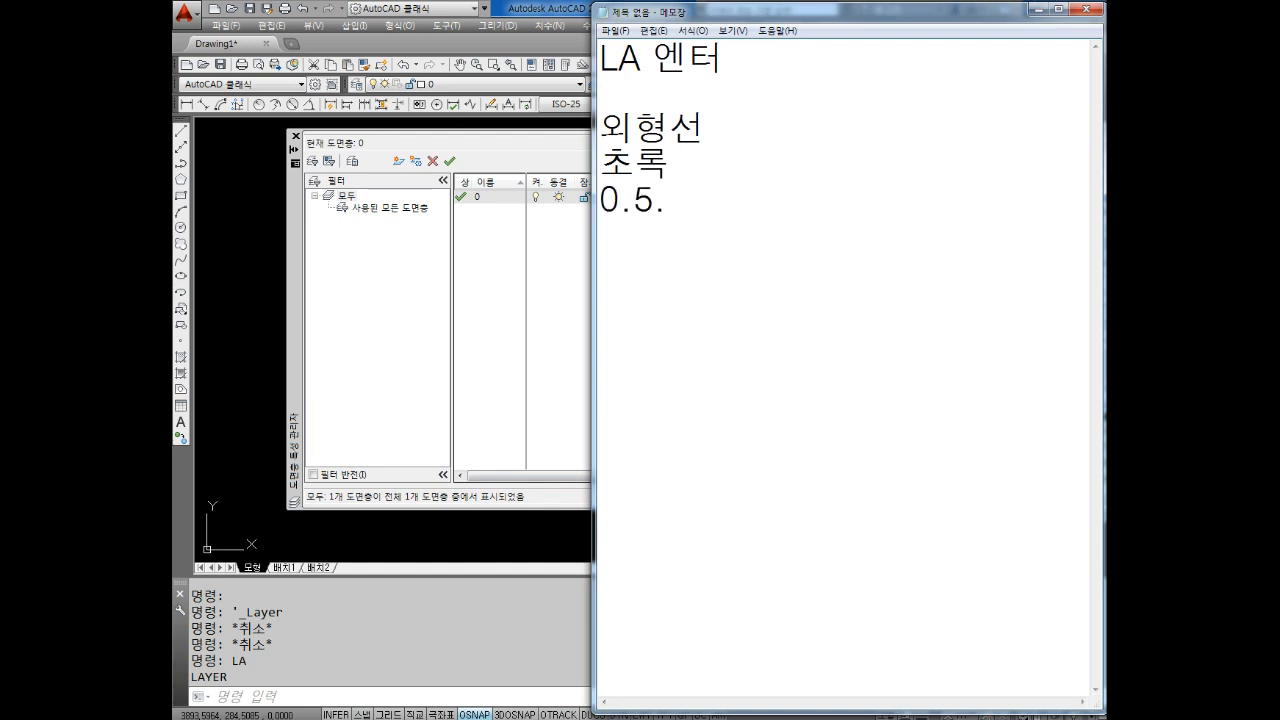
pyautogui.press('BackSpace')
pyautogui.write('MM')
pyautogui.press('BackSpace')
pyautogui.press('BackSpace')
pyautogui.write('mm')
pyautogui.press('Return')
pyautogui.write('0.5')
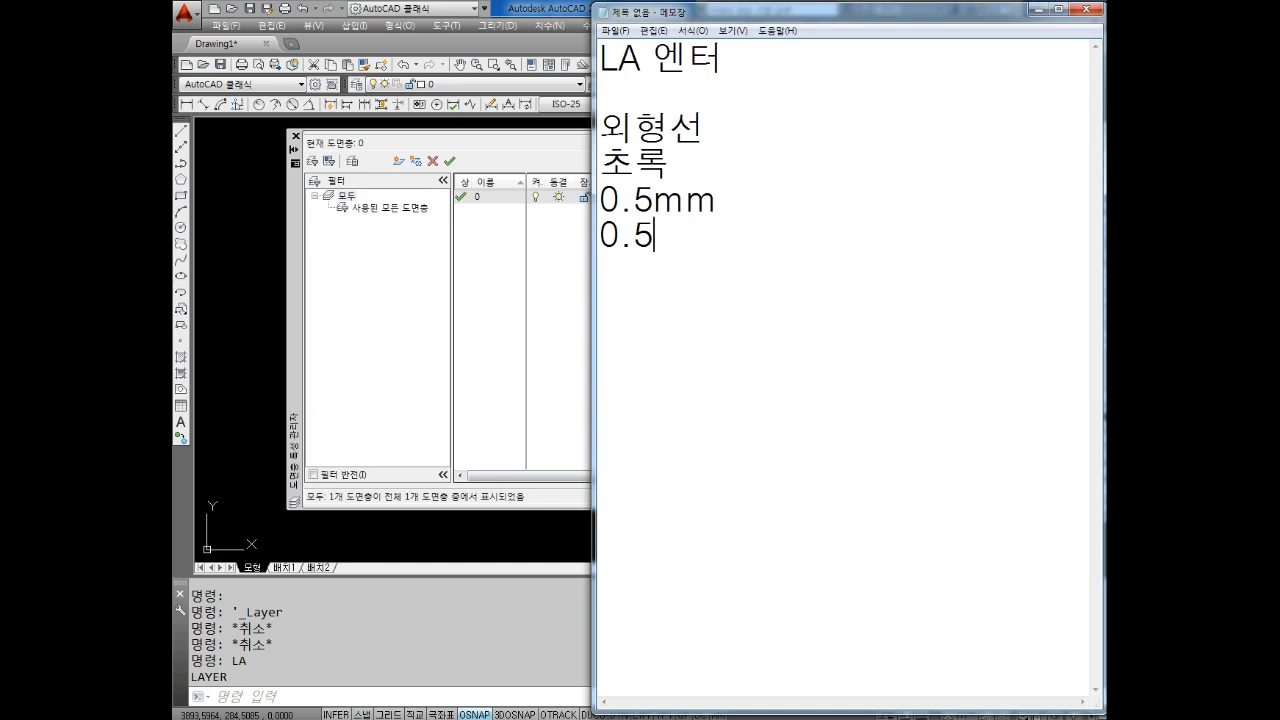
pyautogui.press('BackSpace')
pyautogui.press('BackSpace')
pyautogui.press('BackSpace')
pyautogui.press('BackSpace')
# Step: Append "(선의 굵기 문자크기" after the 0.5mm value
pyautogui.write('(tjsd')
pyautogui.press('BackSpace')
pyautogui.press('BackSpace')
pyautogui.press('BackSpace')
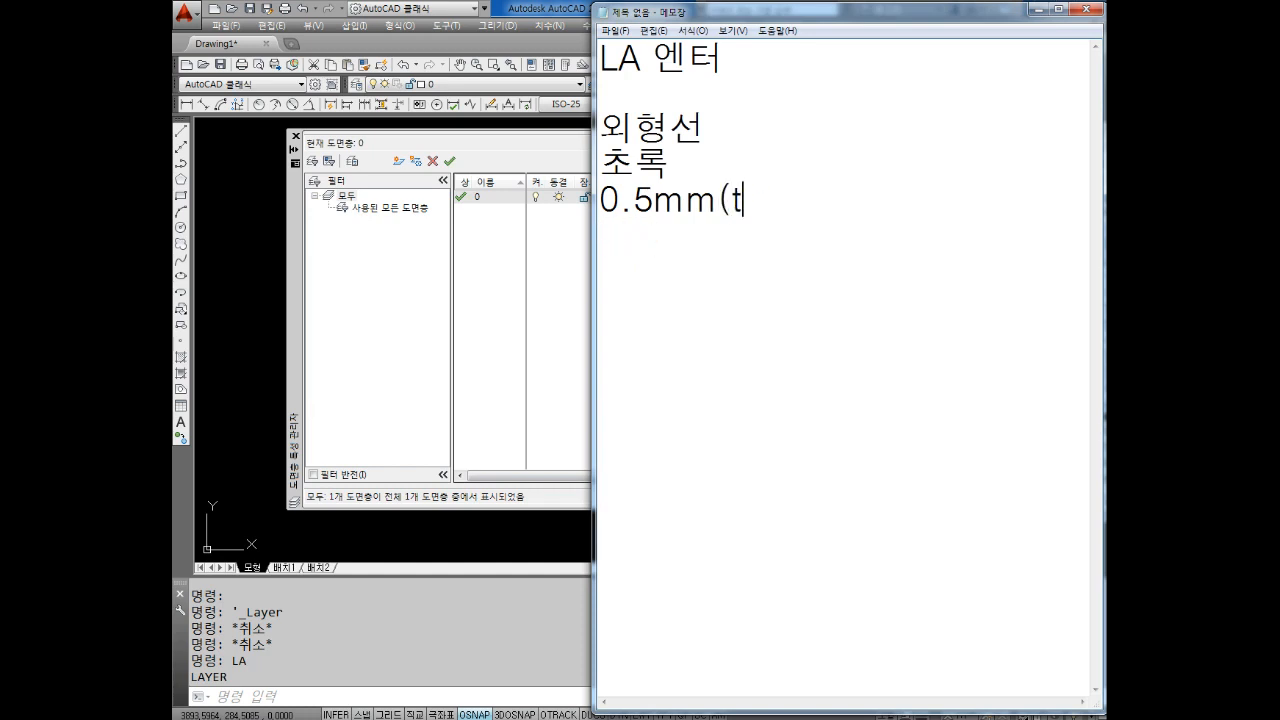
pyautogui.press('BackSpace')
pyautogui.press('Hangul')
pyautogui.write('선의 굵기')
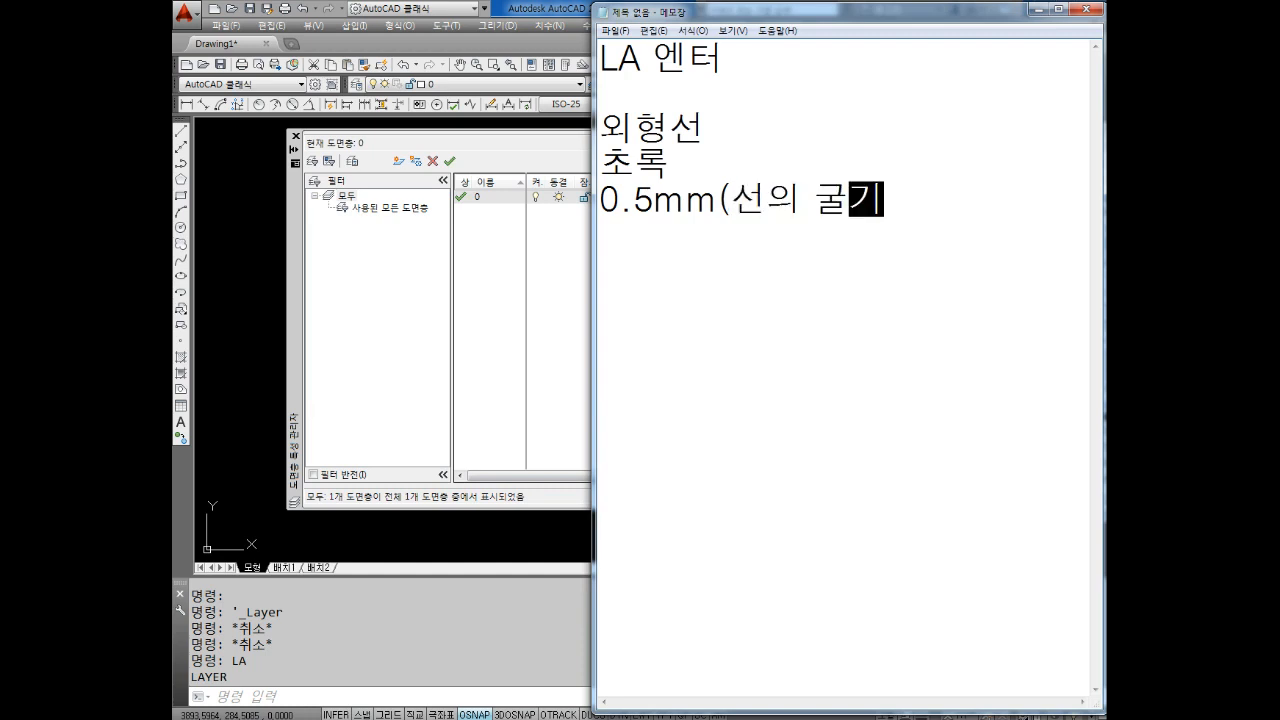
pyautogui.press('BackSpace')
pyautogui.press('BackSpace')
pyautogui.press('BackSpace')
pyautogui.write('굵기 문자크기')
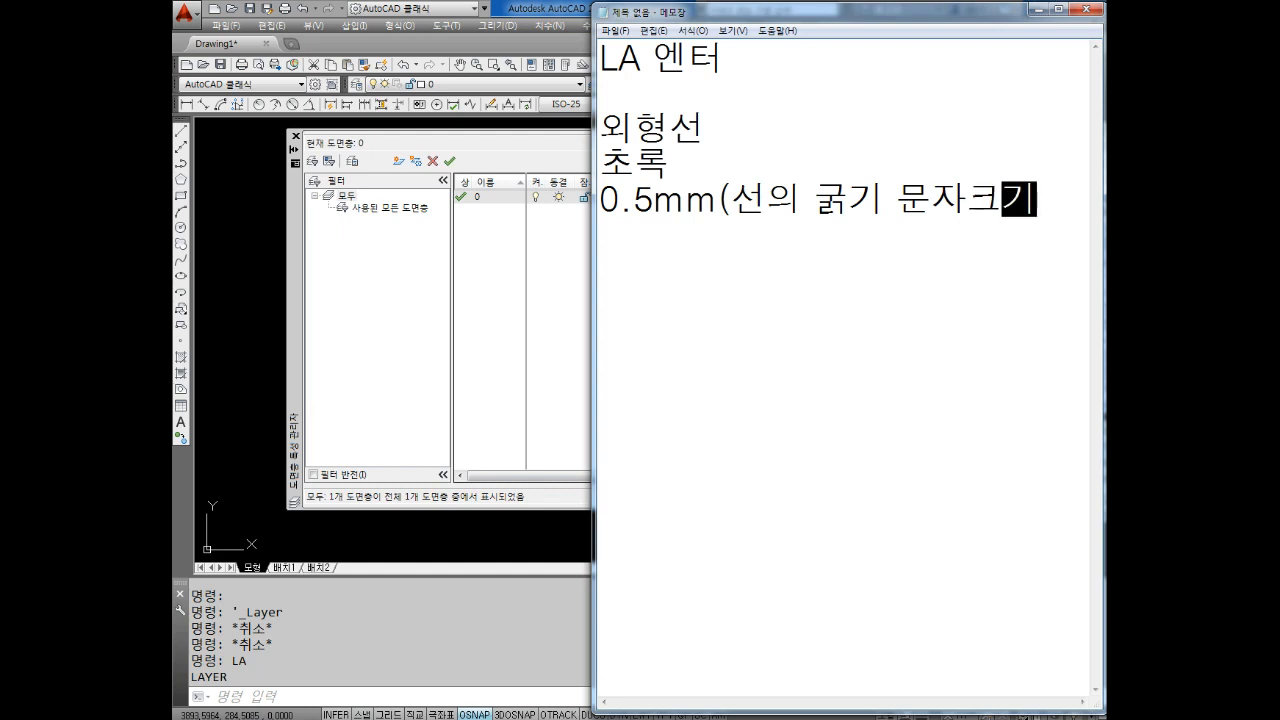
# Step: Insert a comma after "굵기" and close the parenthesis after "문자크기"
pyautogui.press('Left')
pyautogui.press('Left')
pyautogui.press('Left')
pyautogui.press('Left')
pyautogui.press('Left')
pyautogui.write(',')
pyautogui.press('Right')
pyautogui.press('Right')
pyautogui.press('Right')
pyautogui.press('Right')
pyautogui.press('Right')
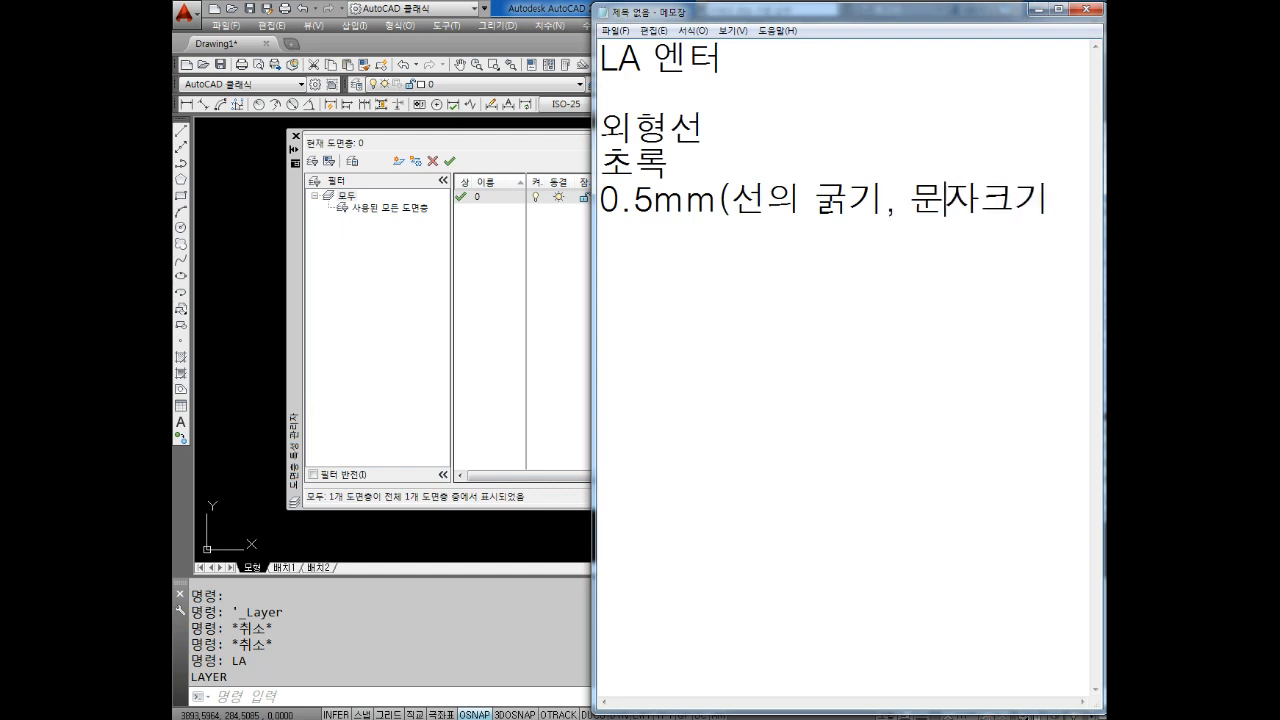
pyautogui.write(')')
# Step: Add the line "선의 종류 실선" below the 0.5mm entry as the linetype for 외형선
pyautogui.press('Return')
pyautogui.write('선의')
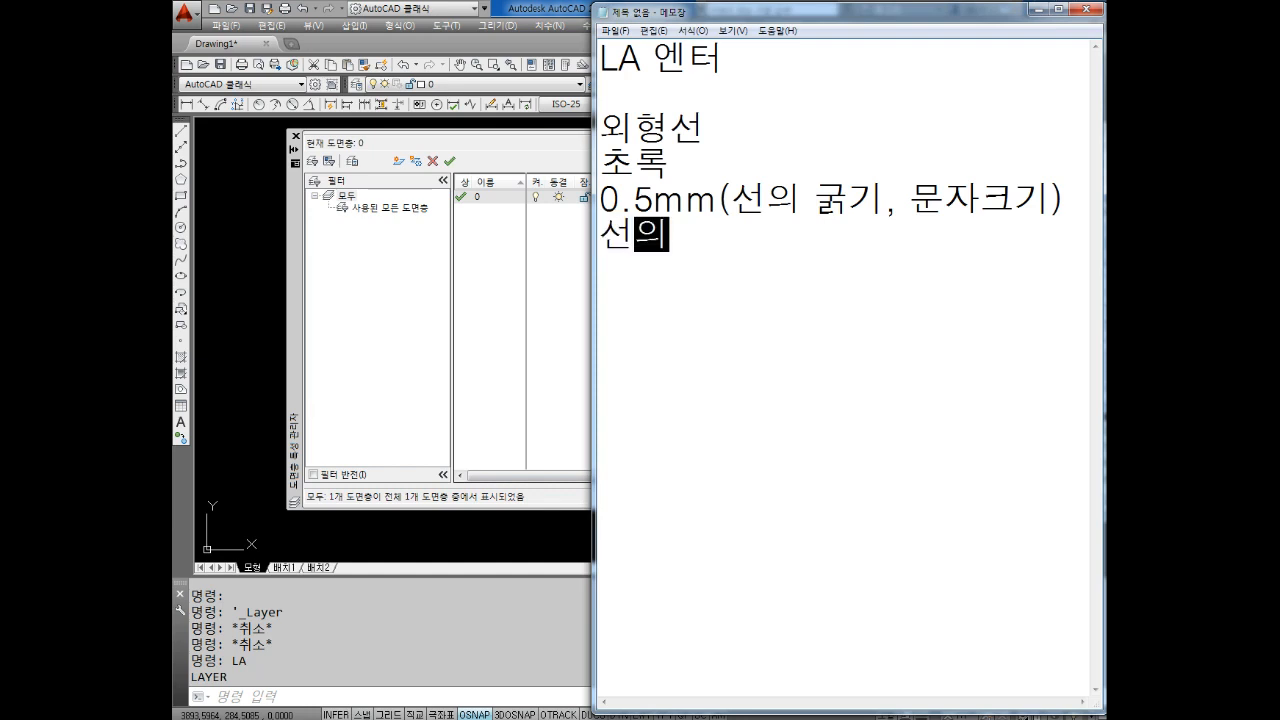
pyautogui.write(' 종류 실서')
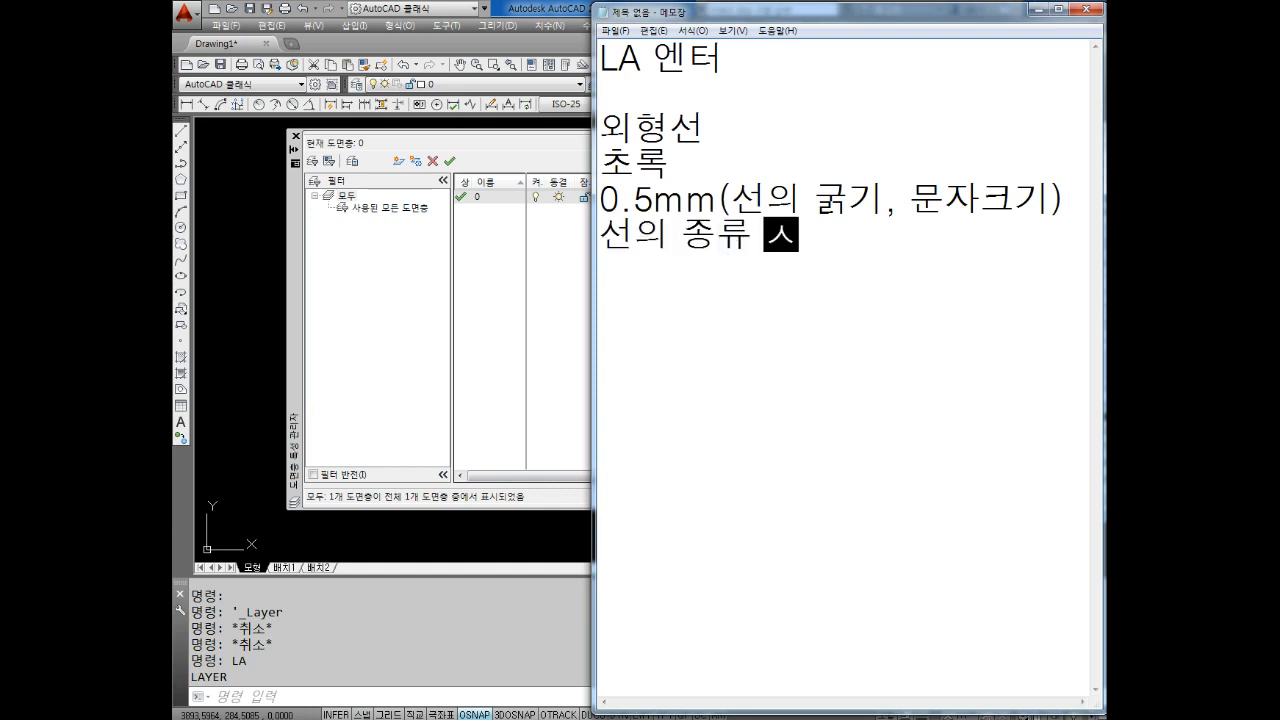
pyautogui.press('BackSpace')
pyautogui.press('BackSpace')
pyautogui.write('서ㅏㄴ')
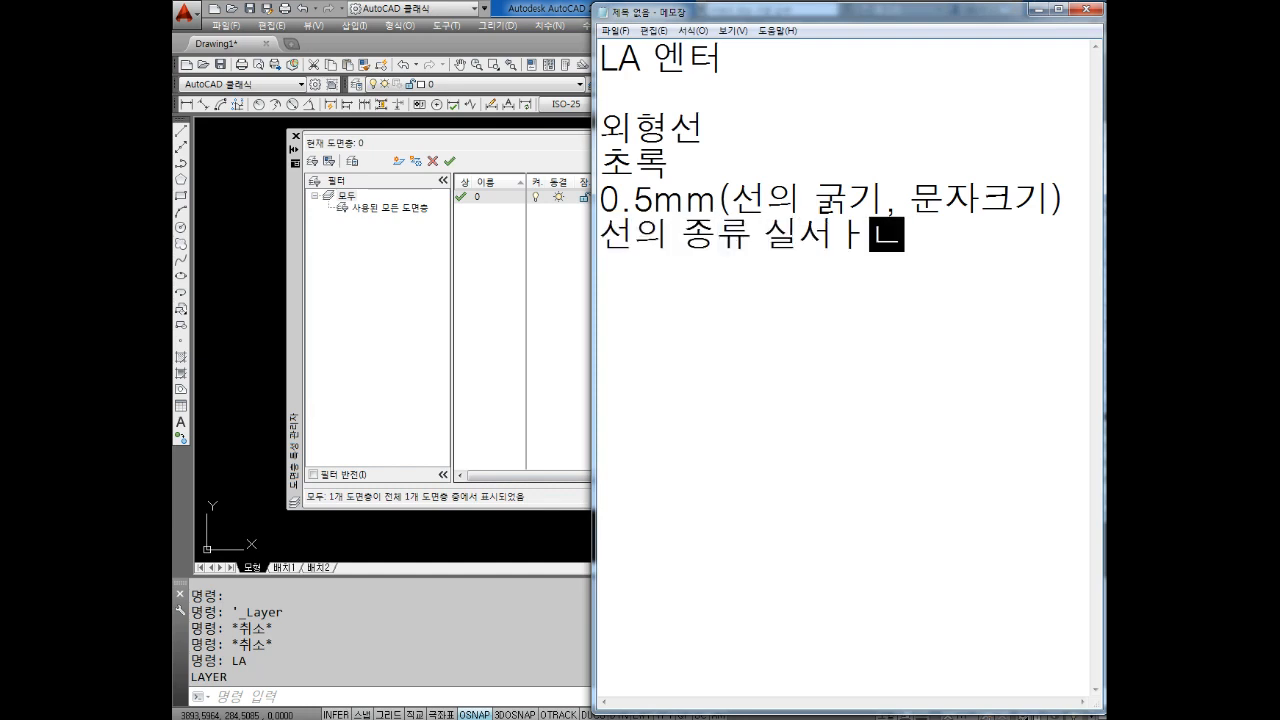
pyautogui.press('BackSpace')
pyautogui.press('BackSpace')
pyautogui.press('BackSpace')
pyautogui.write('선')
# Step: Leave a blank line below the 외형선 notes and add the next layer heading "중심선"
pyautogui.press('Return')
pyautogui.press('Return')
pyautogui.write('중심섯ㄴ')
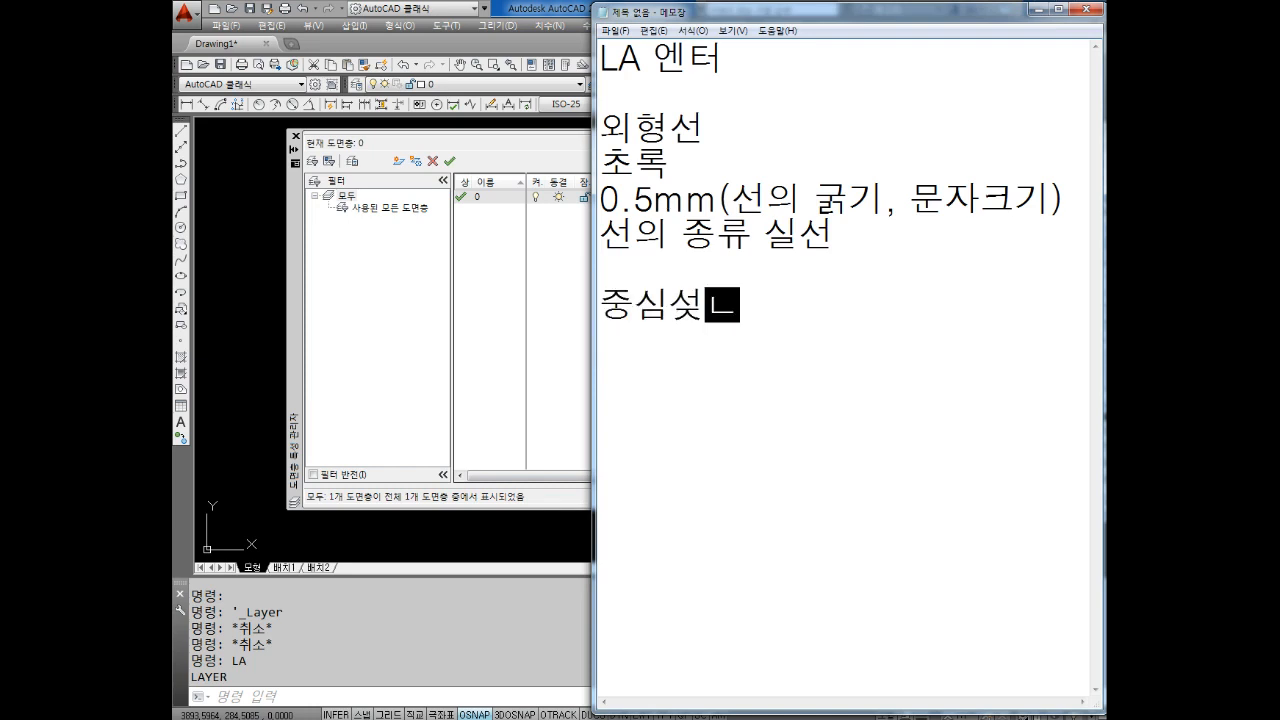
pyautogui.press('BackSpace')
pyautogui.press('BackSpace')
pyautogui.press('BackSpace')
pyautogui.write('심선')
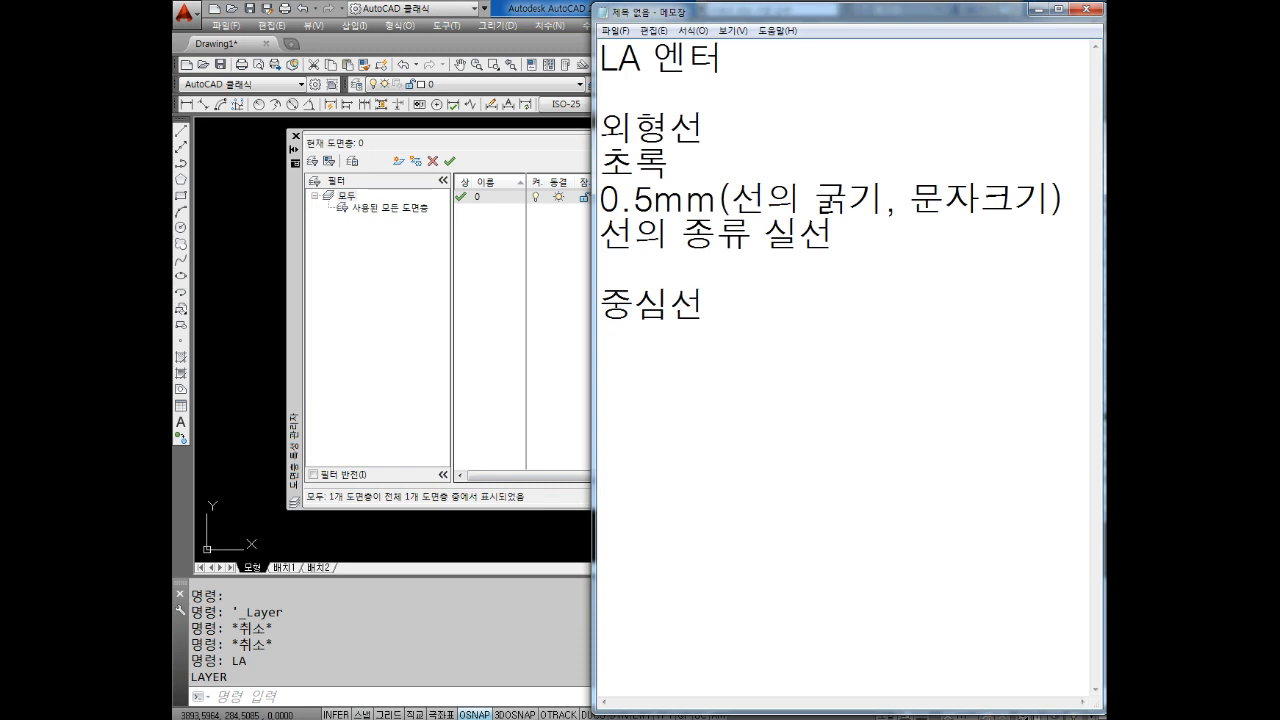
# Step: Add a colon after the "외형선" heading
pyautogui.press('Up')
pyautogui.press('Up')
pyautogui.press('Up')
pyautogui.press('Up')
pyautogui.press('Up')
pyautogui.press('Right')
pyautogui.press('Right')
pyautogui.press('Right')
pyautogui.write('"')
pyautogui.press('Down')
pyautogui.press('Up')
pyautogui.press('Right')
pyautogui.press('Right')
pyautogui.press('BackSpace')
# Step: Add a colon after the "중심선" heading
pyautogui.press('Down')
pyautogui.press('Down')
pyautogui.press('Down')
pyautogui.press('Down')
pyautogui.press('Down')
pyautogui.press('Right')
pyautogui.press('Right')
pyautogui.press('Right')
pyautogui.write(':')
# Step: Enter the colour "빨강" and the value "0.25mm" on separate lines under the 중심선 heading
pyautogui.press('Return')
pyautogui.write('빨강 ')
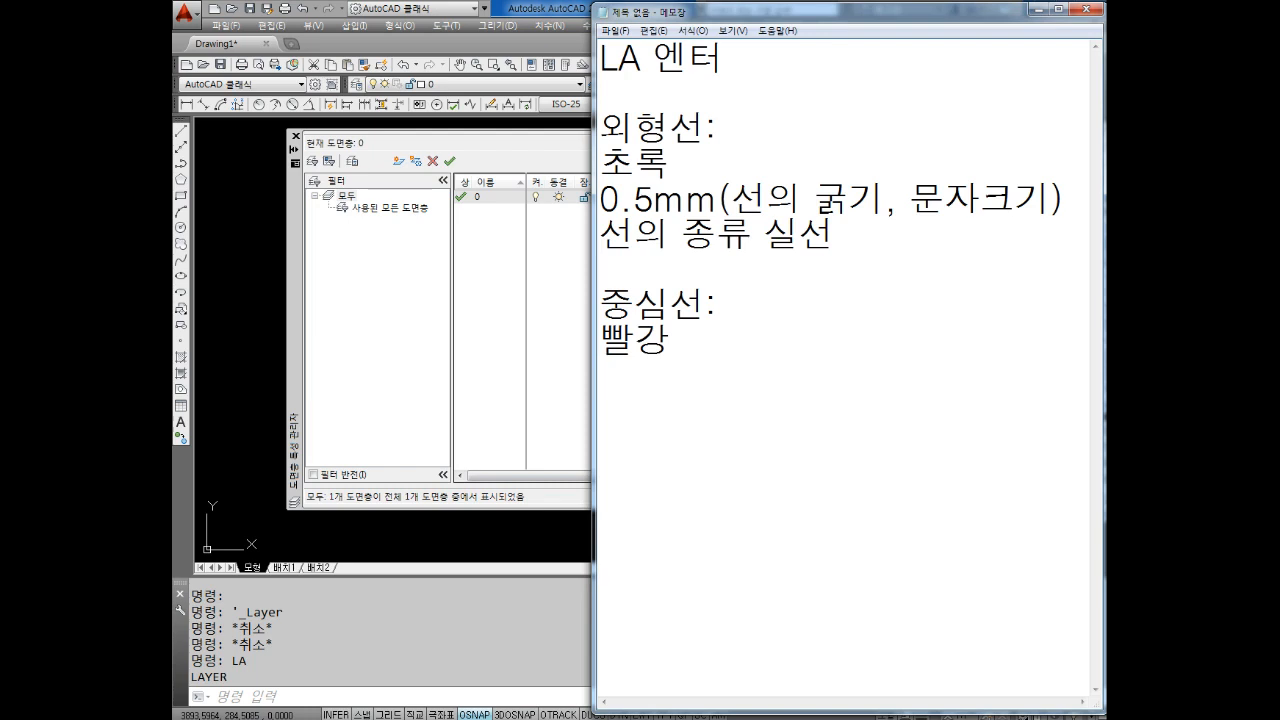
pyautogui.write('0.25mm')
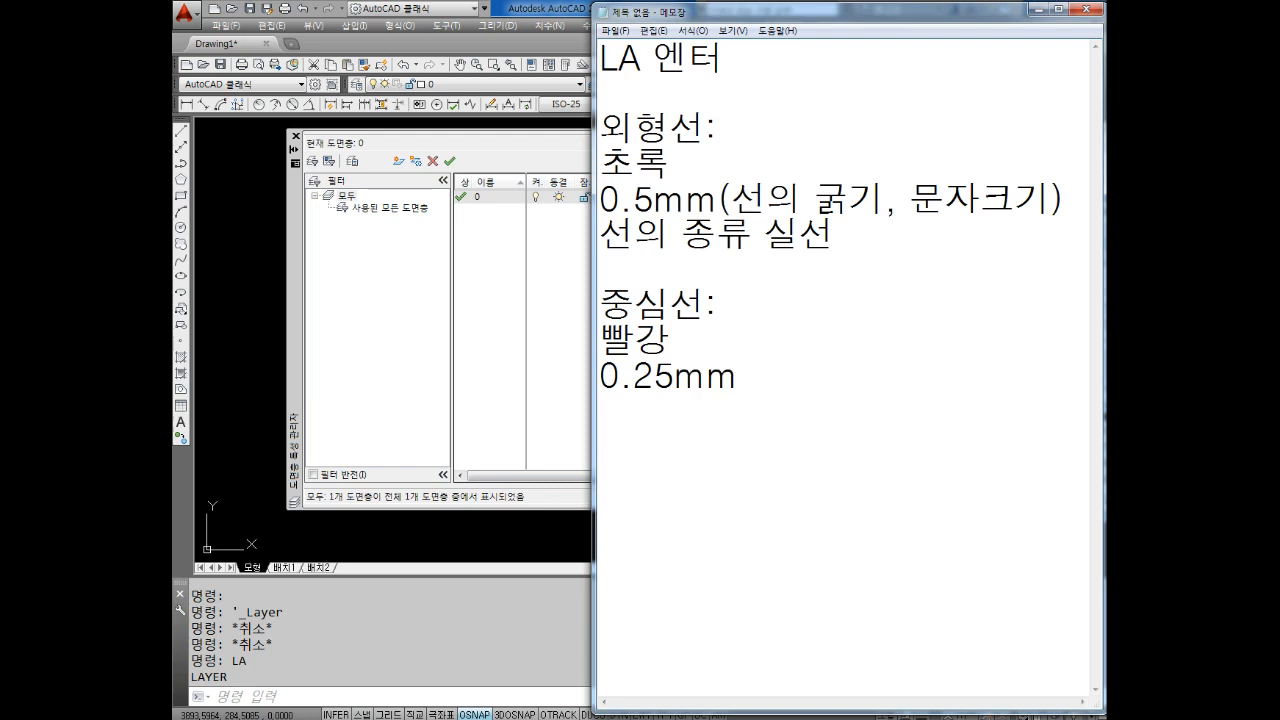
pyautogui.write('.')
# Step: Remove the text-size note from the 0.5mm line of 외형선 so it reads "0.5mm(선의 굵기)"
pyautogui.press('Up')
pyautogui.press('Up')
pyautogui.press('Up')
pyautogui.press('Up')
pyautogui.press('Up')
pyautogui.press('Up')
pyautogui.press('Down')
pyautogui.press('Right')
pyautogui.press('Right')
pyautogui.press('Right')
pyautogui.press('Right')
pyautogui.press('Right')
pyautogui.press('Right')
pyautogui.press('Right')
pyautogui.press('Right')
pyautogui.press('Right')
pyautogui.press('Right')
pyautogui.press('Right')
pyautogui.press('Left')
pyautogui.press('Left')
pyautogui.press('Left')
pyautogui.press('Left')
pyautogui.press('Left')
pyautogui.press('Left')
pyautogui.press('Right')
pyautogui.press('Right')
pyautogui.press('Right')
pyautogui.press('Right')
pyautogui.press('Right')
pyautogui.press('Right')
pyautogui.press('Right')
pyautogui.press('Right')
pyautogui.press('Right')
pyautogui.press('Right')
pyautogui.press('Right')
pyautogui.press('Right')
pyautogui.press('Right')
pyautogui.press('Right')
pyautogui.press('Left')
pyautogui.press('Left')
pyautogui.press('Left')
pyautogui.press('Right')
pyautogui.press('BackSpace')
pyautogui.press('BackSpace')
pyautogui.press('BackSpace')
pyautogui.press('BackSpace')
pyautogui.press('BackSpace')
pyautogui.press('BackSpace')
pyautogui.press('BackSpace')
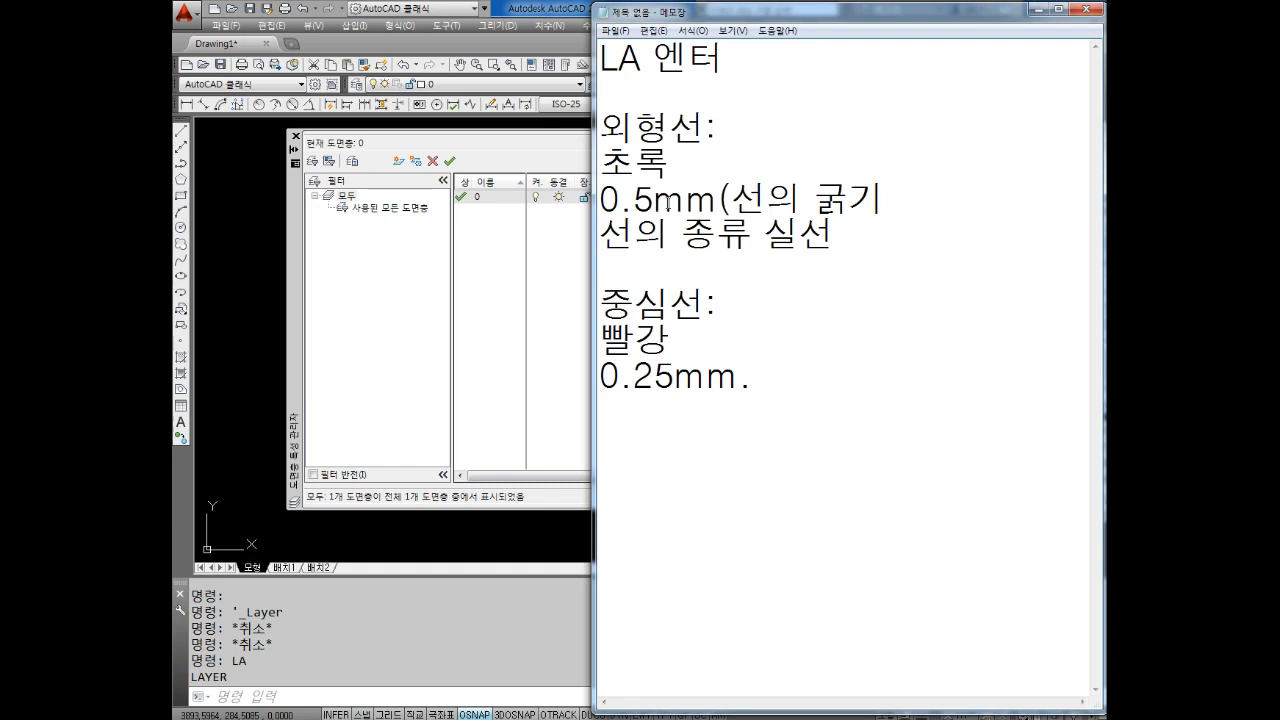
pyautogui.write(')')
# Step: Insert the line "5.0mm(문자 크기)" below the 0.5mm entry of 외형선 as its text size
pyautogui.press('Return')
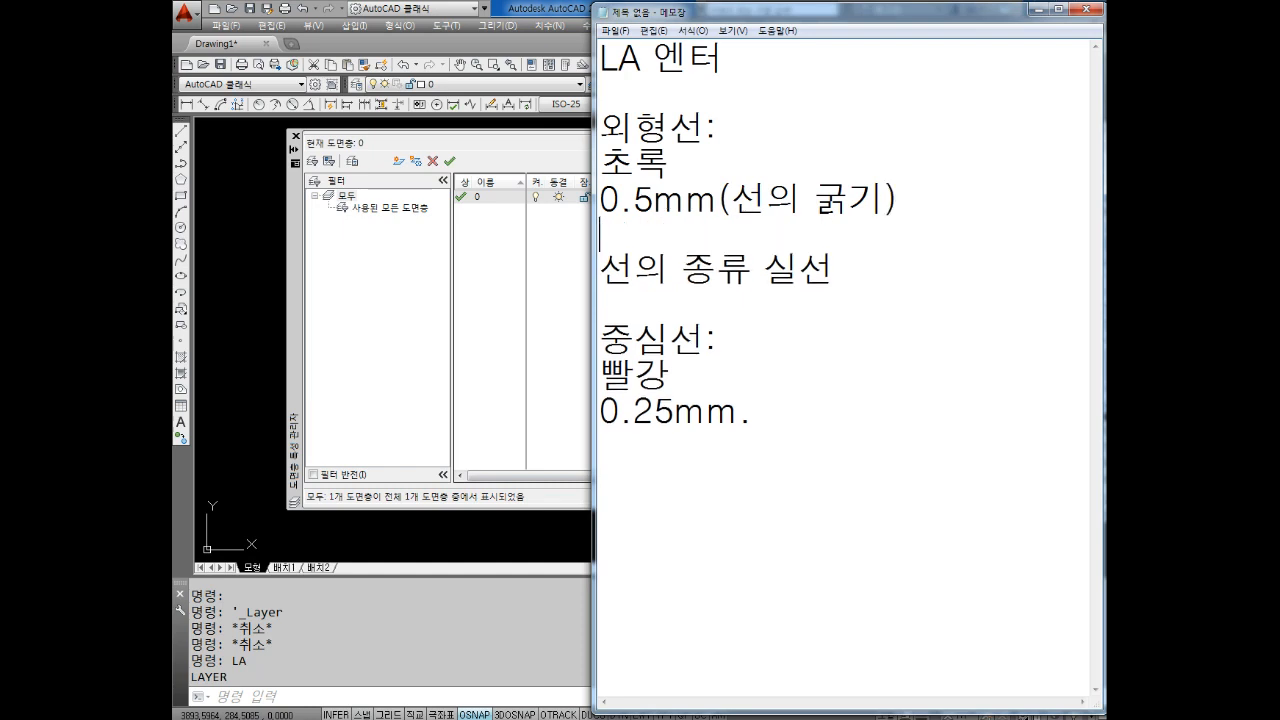
pyautogui.write('5.0ㅡㅡ')
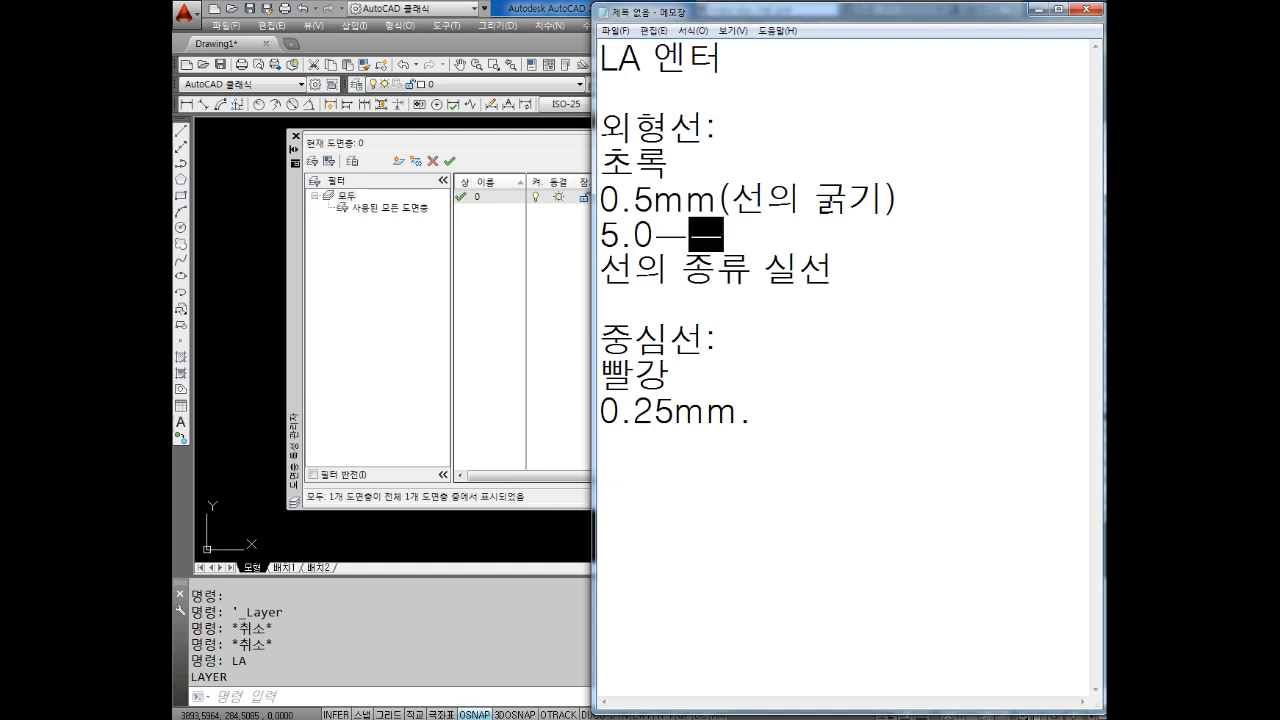
pyautogui.press('BackSpace')
pyautogui.press('BackSpace')
pyautogui.write('ㅡ')
pyautogui.press('BackSpace')
pyautogui.write('mm')
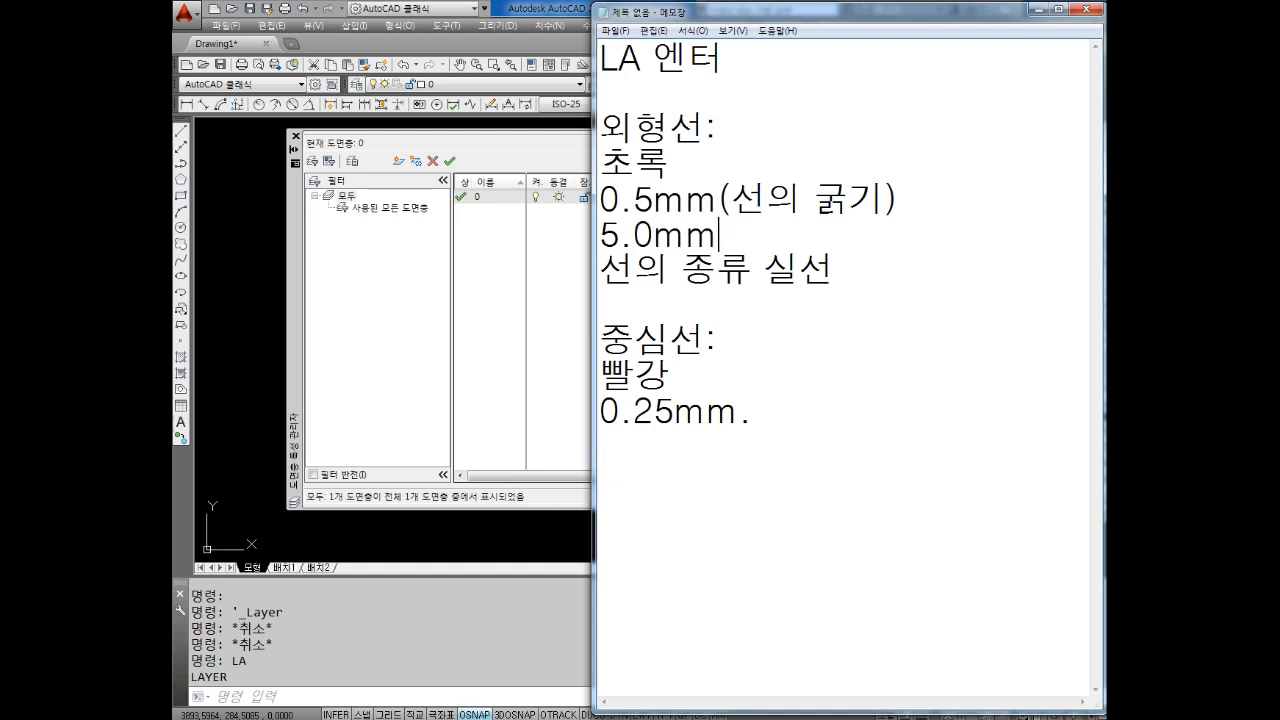
pyautogui.press('BackSpace')
pyautogui.write('m')
pyautogui.write('(문자크기')
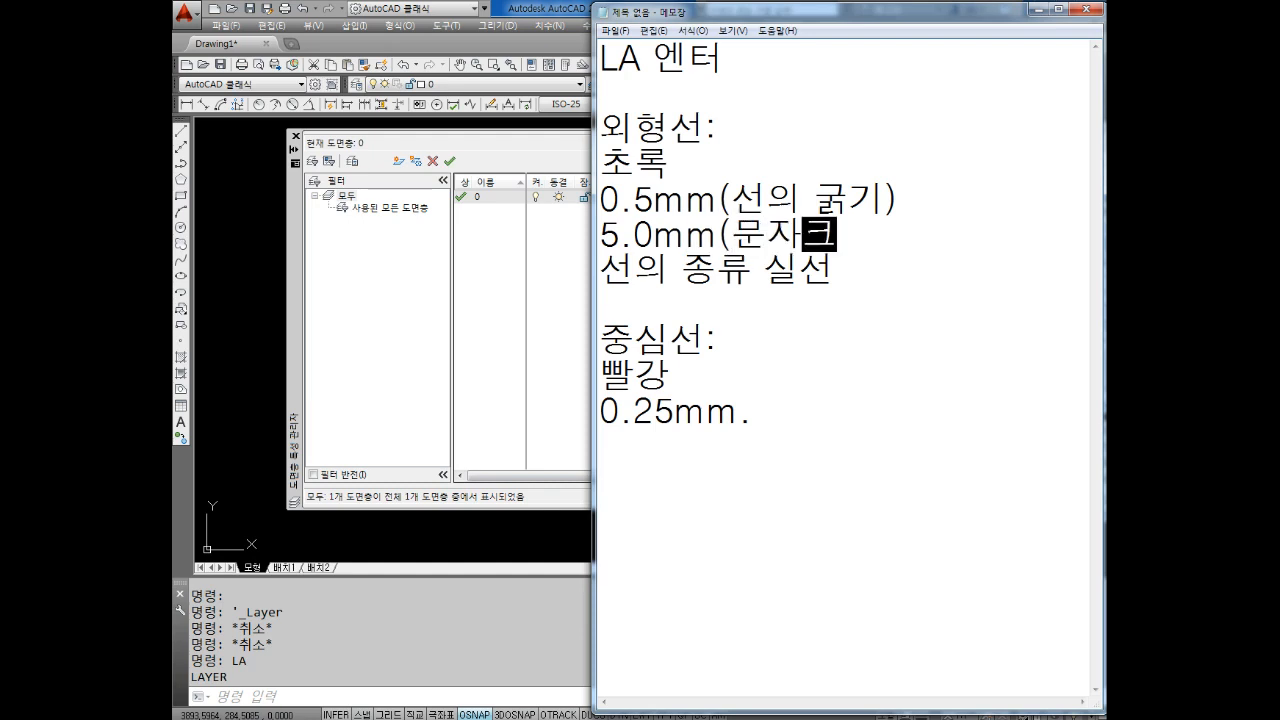
pyautogui.press('Left')
pyautogui.press('Left')
pyautogui.press('End')
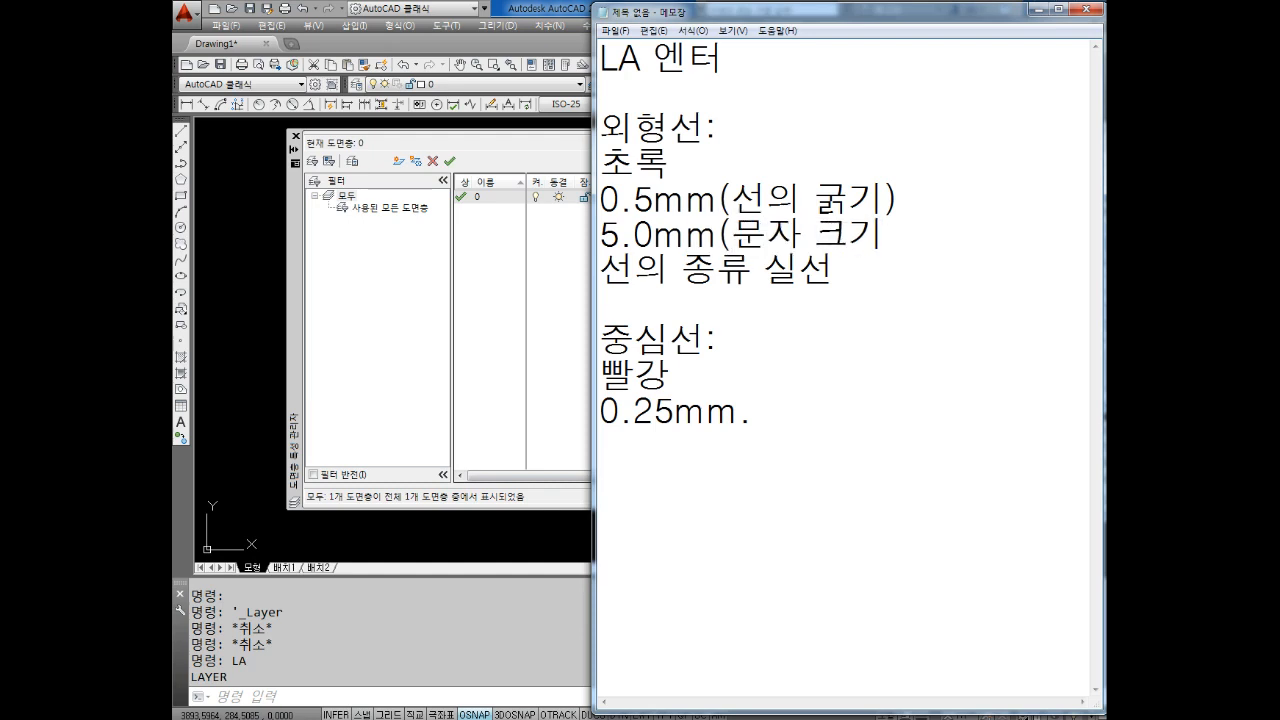
pyautogui.write(')')
# Step: Replace the period after 0.25mm in the 중심선 notes with "(선의굵기)"
pyautogui.press('Down')
pyautogui.press('Down')
pyautogui.press('Down')
pyautogui.press('Down')
pyautogui.press('Down')
pyautogui.press('Right')
pyautogui.press('Right')
pyautogui.press('Right')
pyautogui.press('Right')
pyautogui.press('Right')
pyautogui.press('Right')
pyautogui.press('Right')
pyautogui.press('BackSpace')
pyautogui.write('(tjs')
pyautogui.press('BackSpace')
pyautogui.press('BackSpace')
pyautogui.press('BackSpace')
pyautogui.press('Hangul')
pyautogui.write('선의굵기')
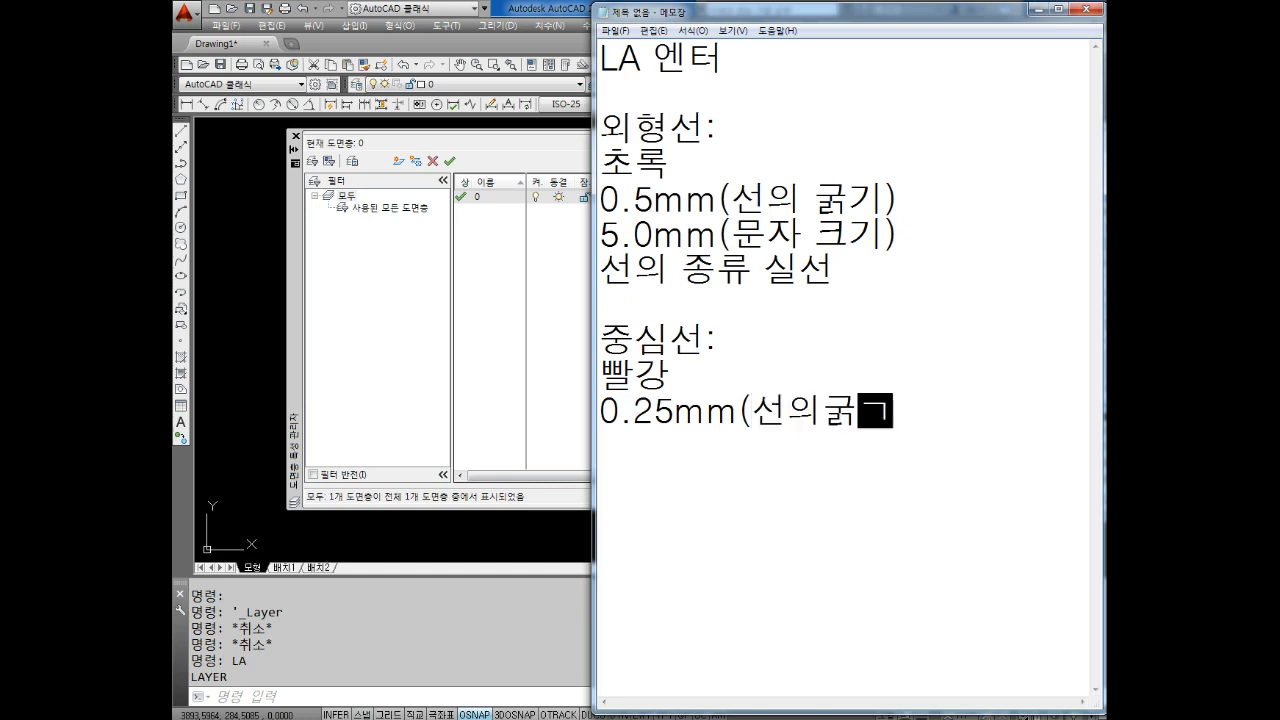
pyautogui.write(')')
# Step: Add the line "2.5mm(문자크기)" below the 0.25mm entry as the text size for 중심선
pyautogui.press('Return')
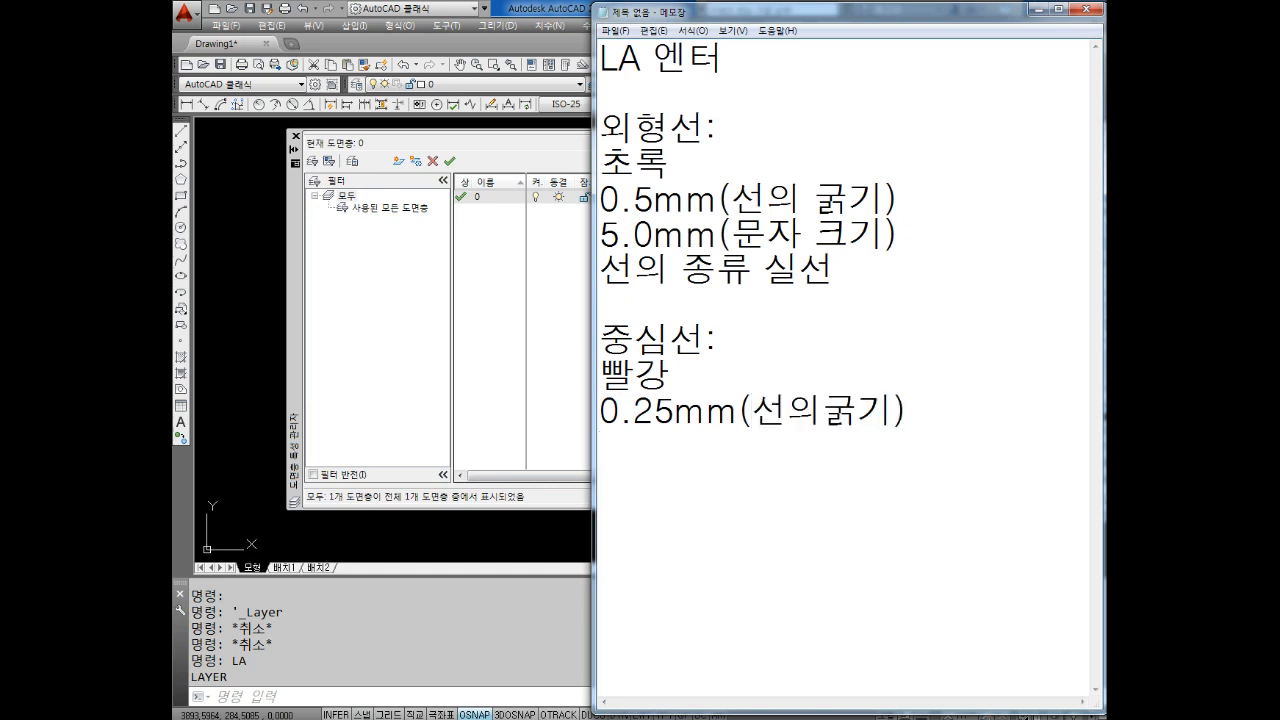
pyautogui.write('2.5mm(an')
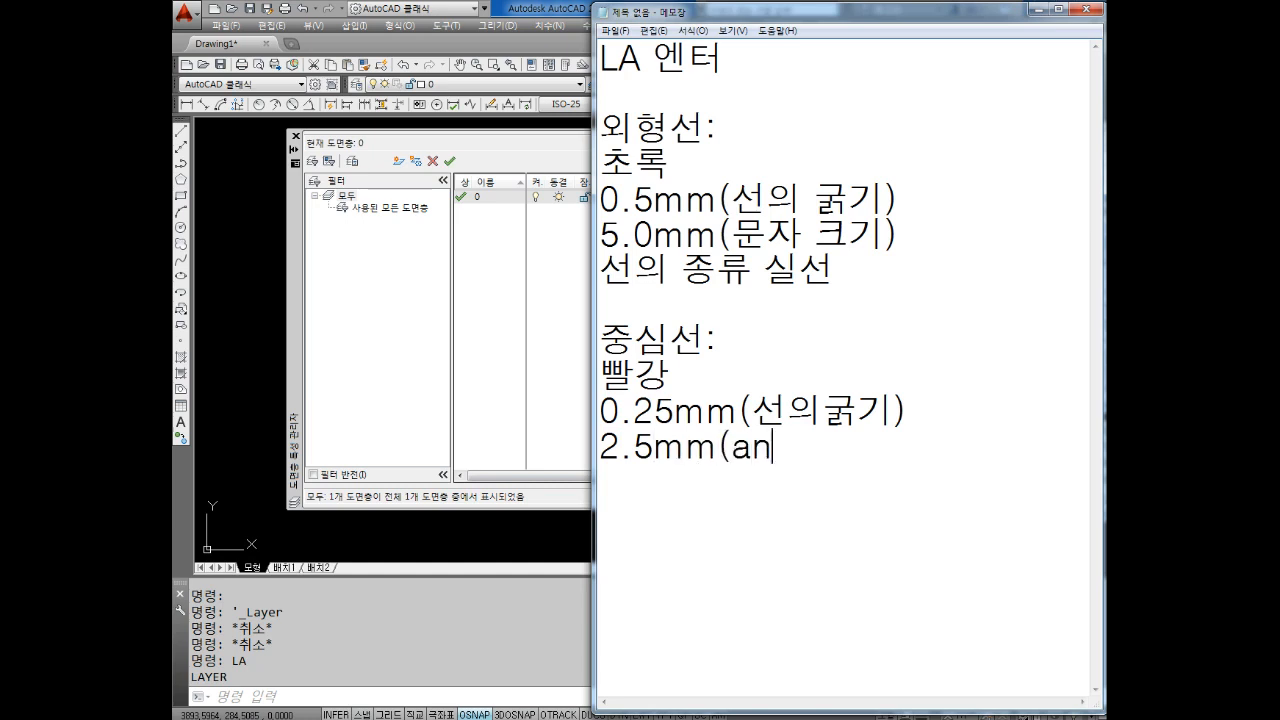
pyautogui.press('BackSpace')
pyautogui.press('BackSpace')
pyautogui.press('Hangul')
pyautogui.write('answkzmrl')
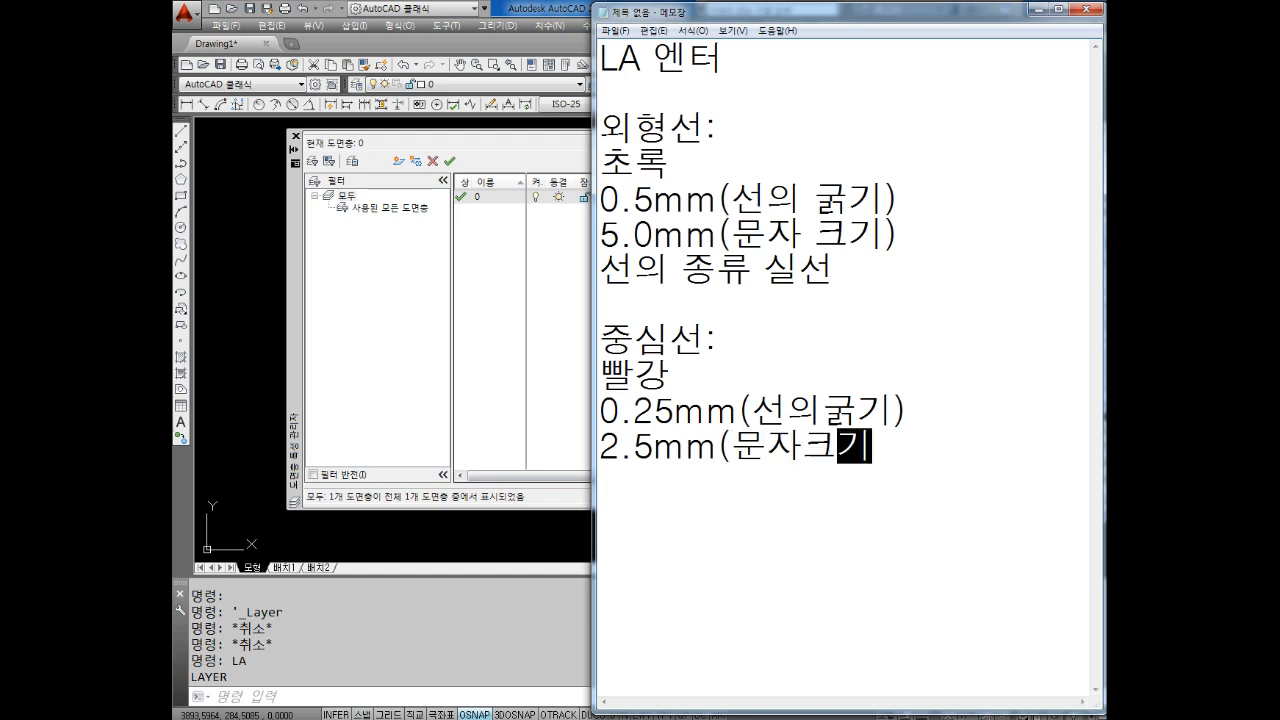
pyautogui.write(')')
# Step: Add blank lines below the 중심선 notes and highlight the 0.5 lineweight value of 외형선
pyautogui.press('Return')
pyautogui.press('Return')
pyautogui.press('Return')
pyautogui.press('Return')
pyautogui.press('Return')
pyautogui.press('Return')
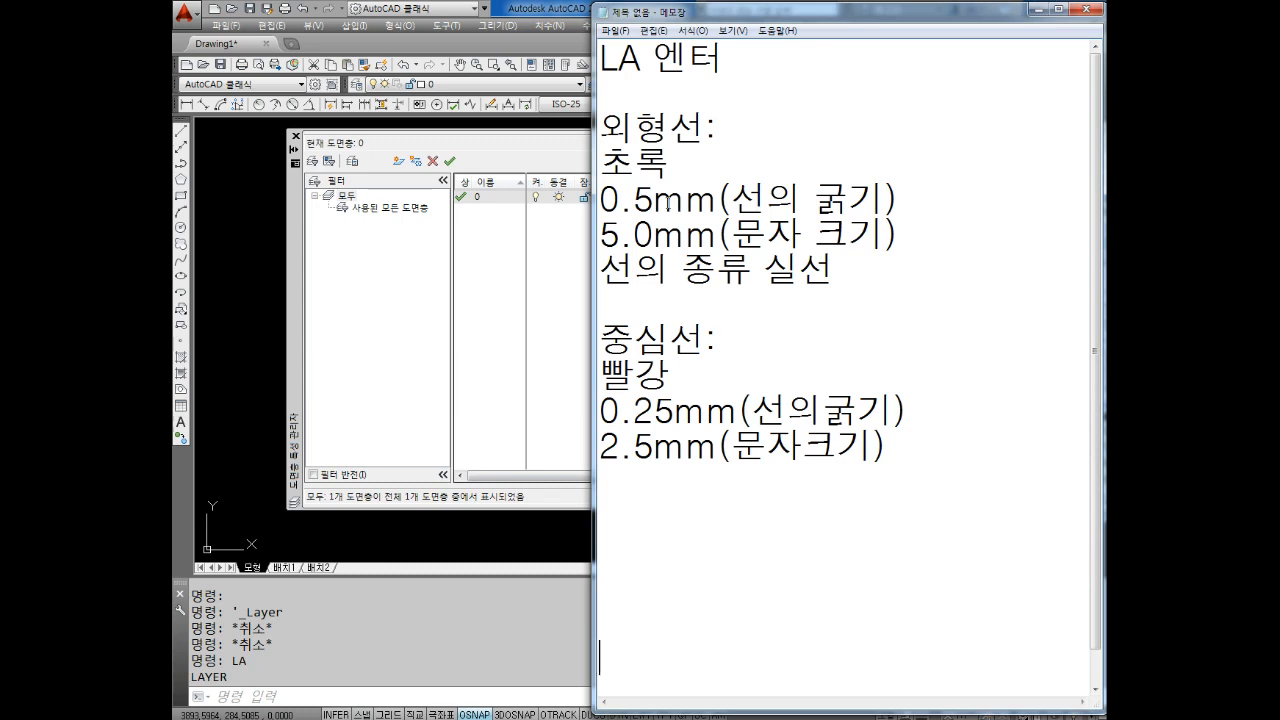
pyautogui.moveTo(605, 199); pyautogui.dragTo(665, 206)
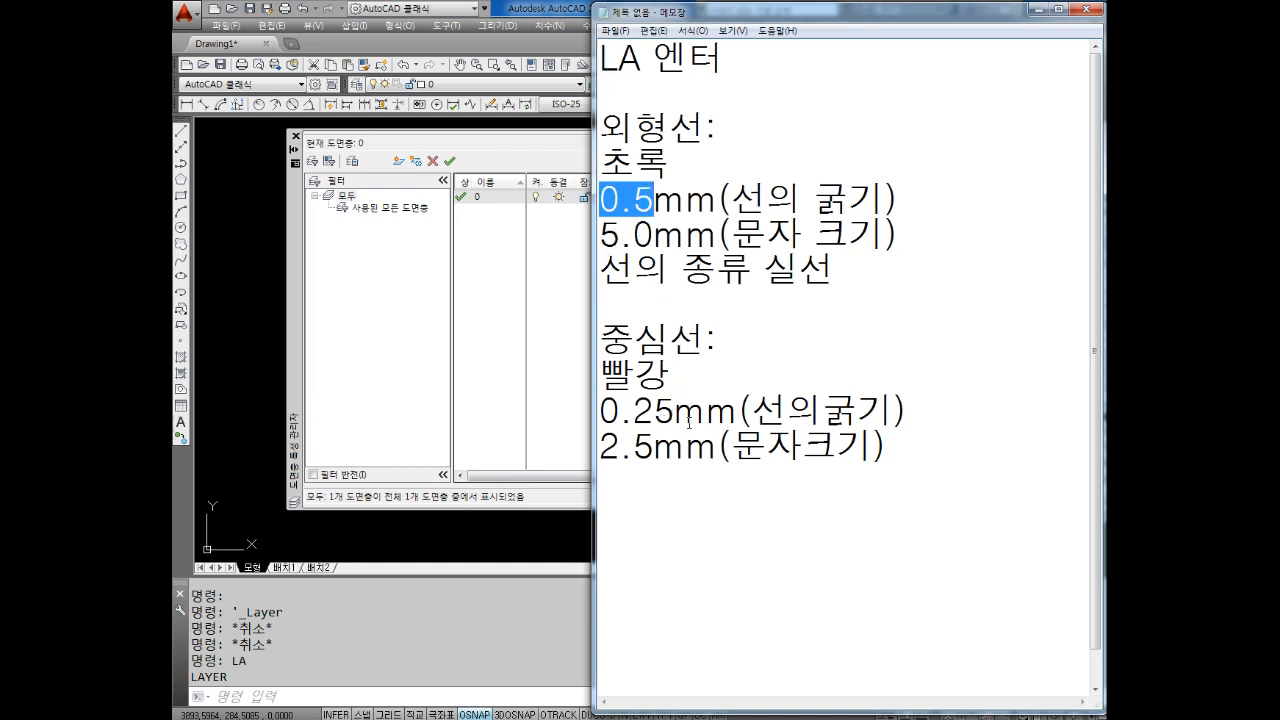
pyautogui.click(660, 485)
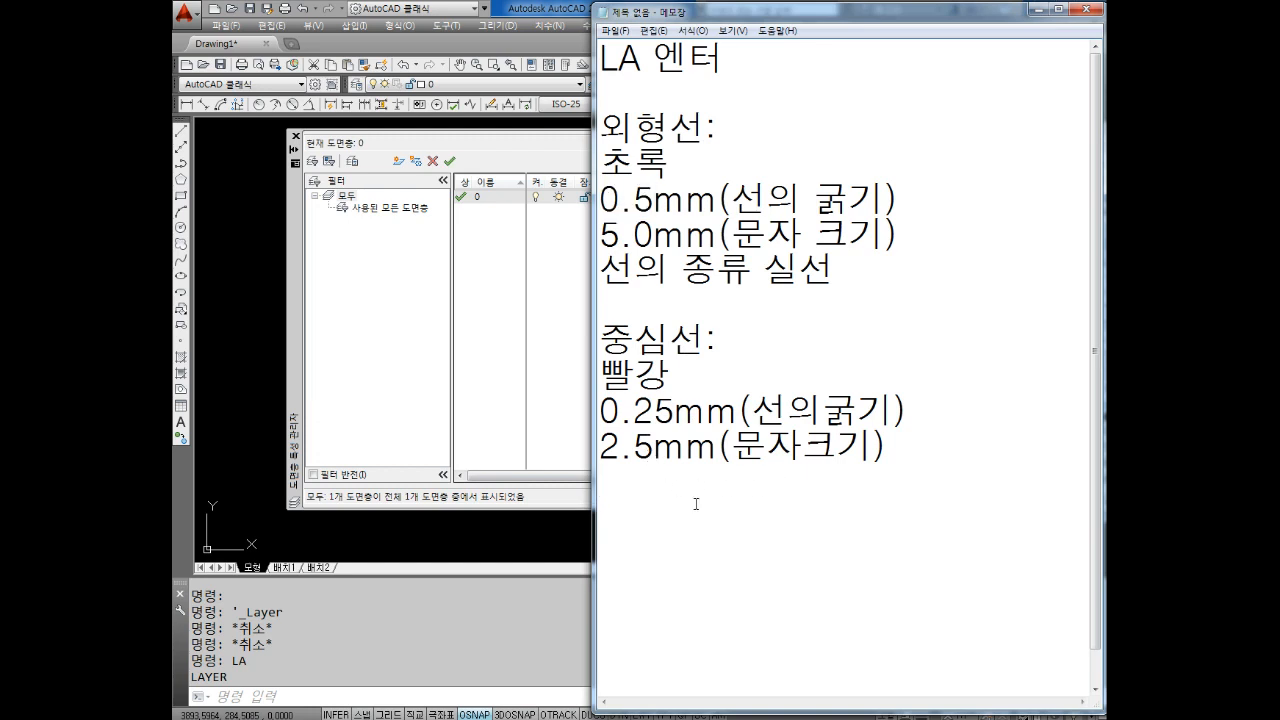
pyautogui.press('Return')
pyautogui.write('가상선:')
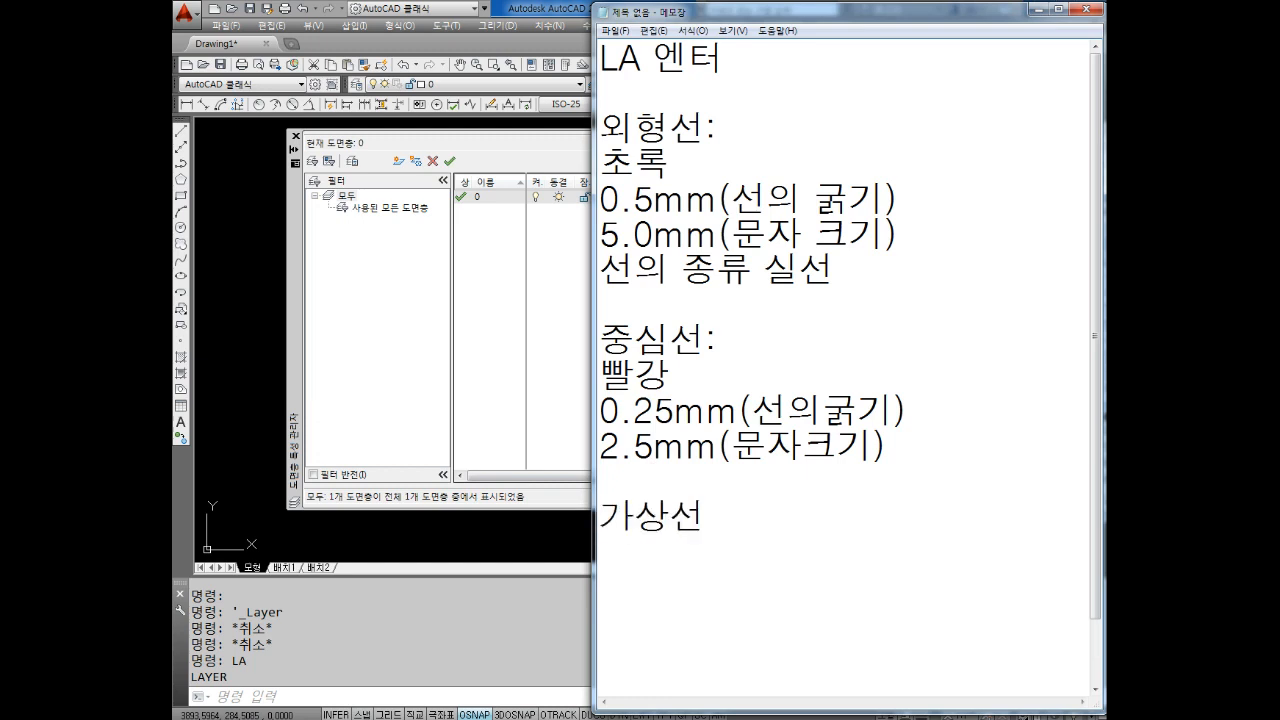
pyautogui.press('Return')
pyautogui.press('Return')
pyautogui.press('BackSpace')
pyautogui.press('BackSpace')
pyautogui.press('BackSpace')
pyautogui.press('BackSpace')
pyautogui.press('BackSpace')
pyautogui.press('BackSpace')
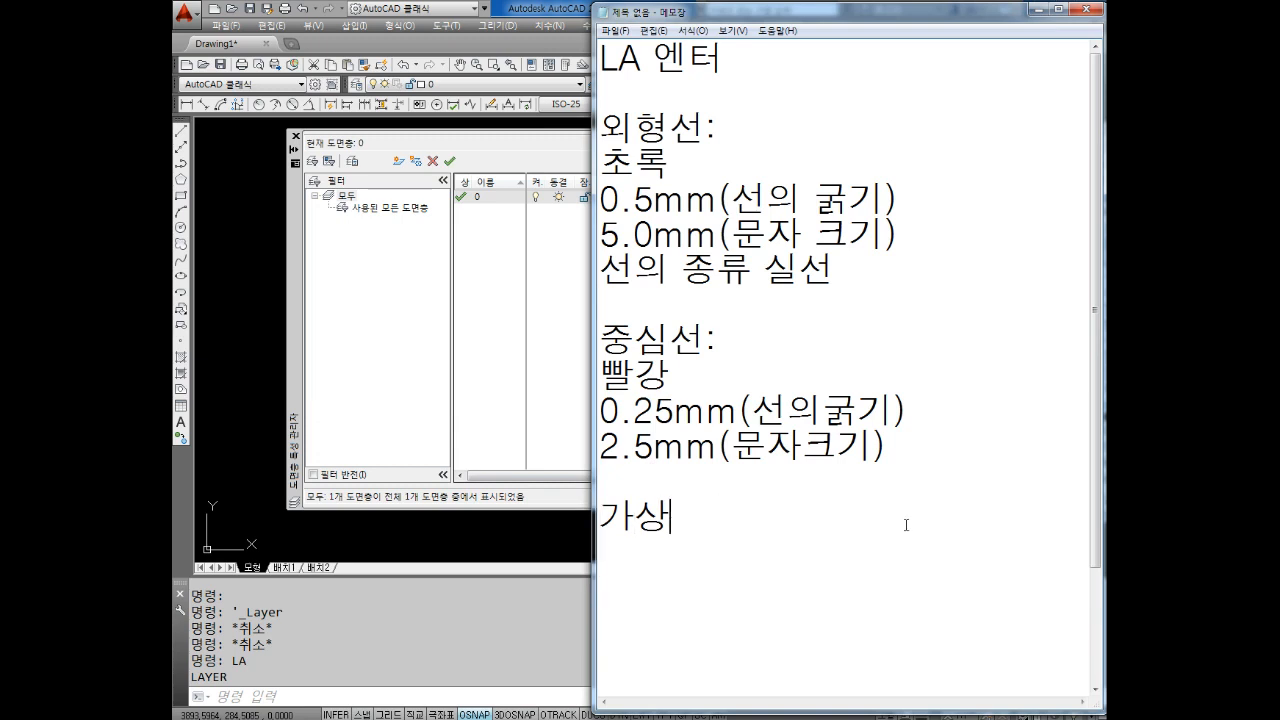
pyautogui.press('BackSpace')
# Step: Insert "(가상선)" between "중심선" and the colon in its heading
pyautogui.press('Up')
pyautogui.press('Up')
pyautogui.press('Up')
pyautogui.press('Up')
pyautogui.press('Right')
pyautogui.press('Right')
pyautogui.press('Right')
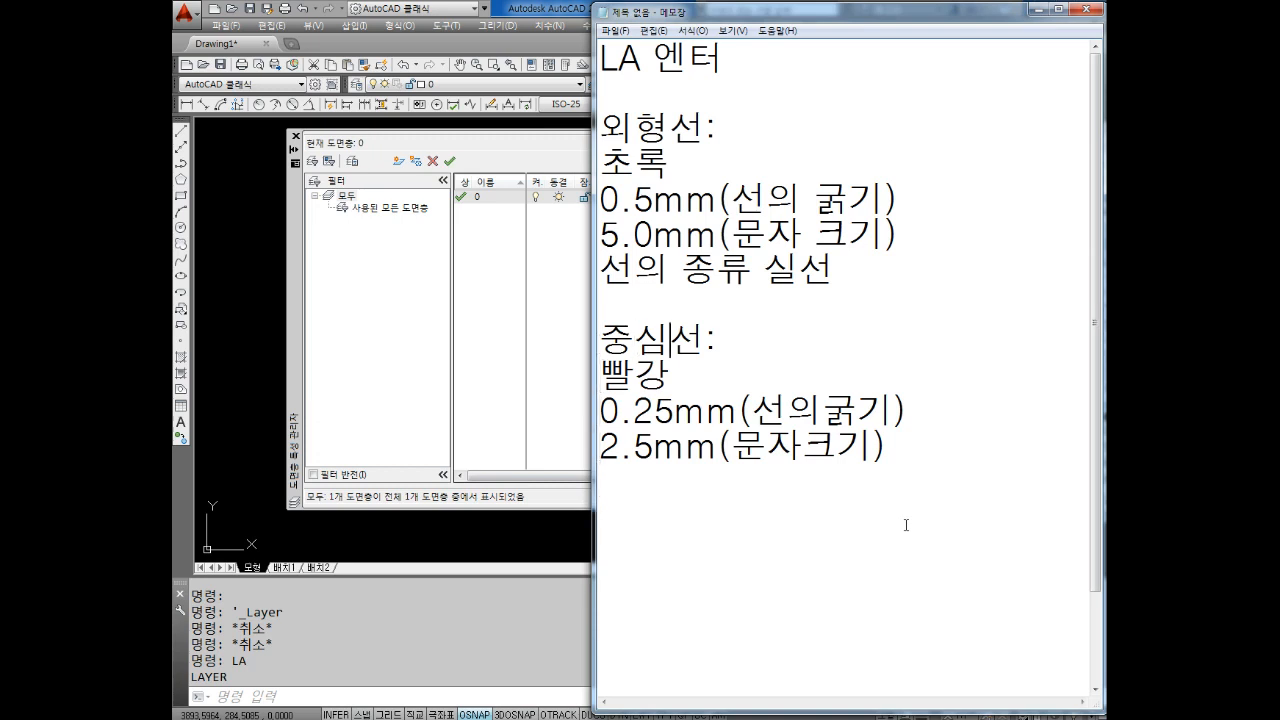
pyautogui.write('(가상선')
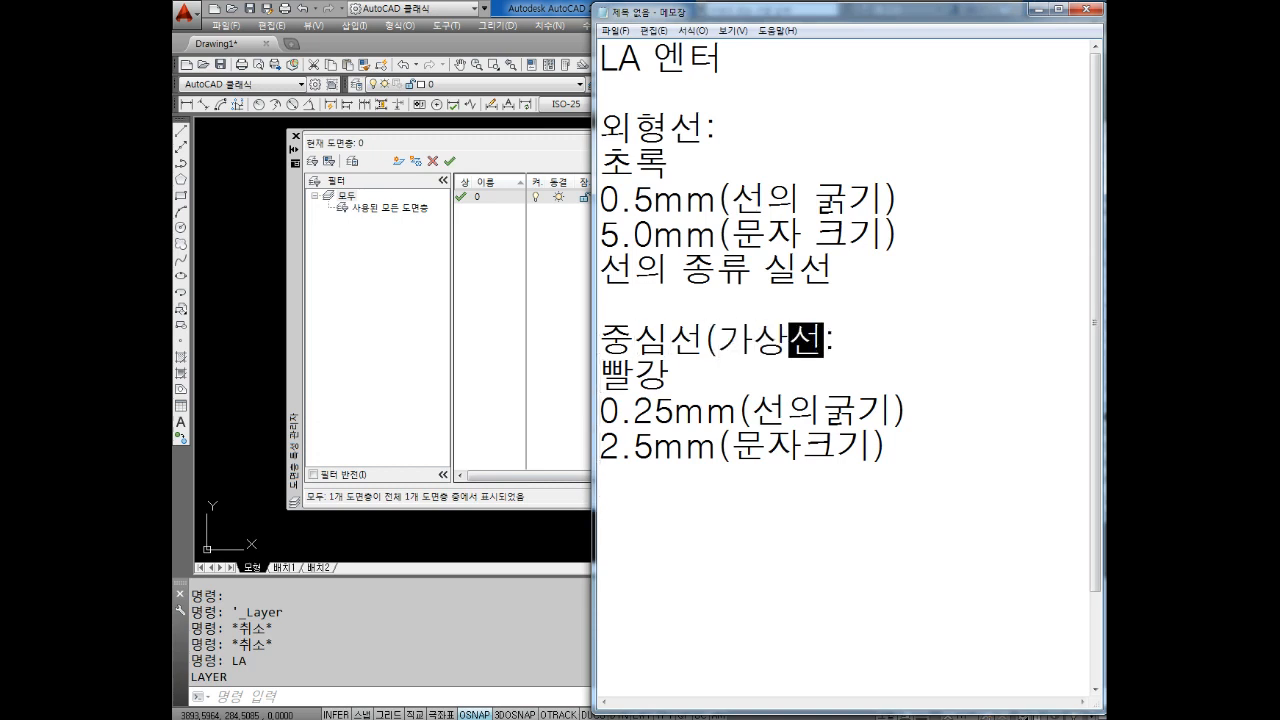
pyautogui.write(')')
# Step: Leave a blank line below the 2.5mm entry and add the next layer heading "숨은선"
pyautogui.press('Right')
pyautogui.press('Right')
pyautogui.press('Right')
pyautogui.press('Right')
pyautogui.press('Right')
pyautogui.press('Right')
pyautogui.press('Right')
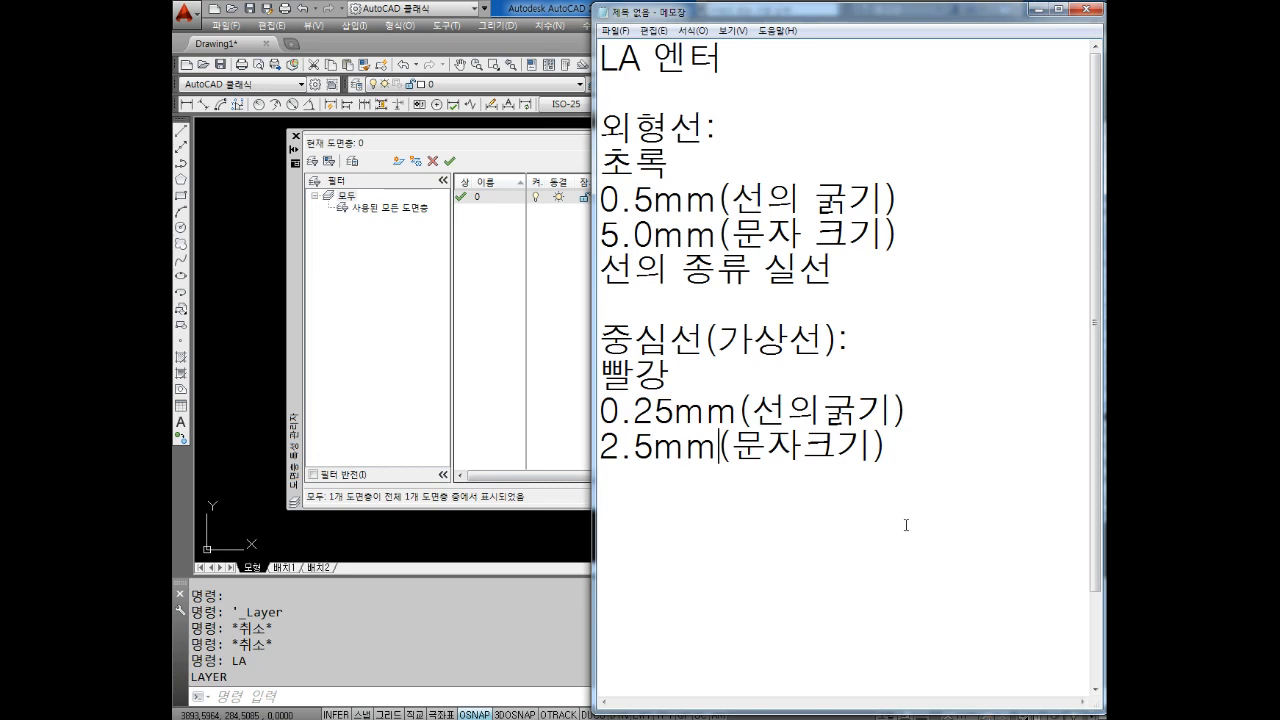
pyautogui.press('Return')
pyautogui.press('Return')
pyautogui.write('숨은선')
pyautogui.press('Up')
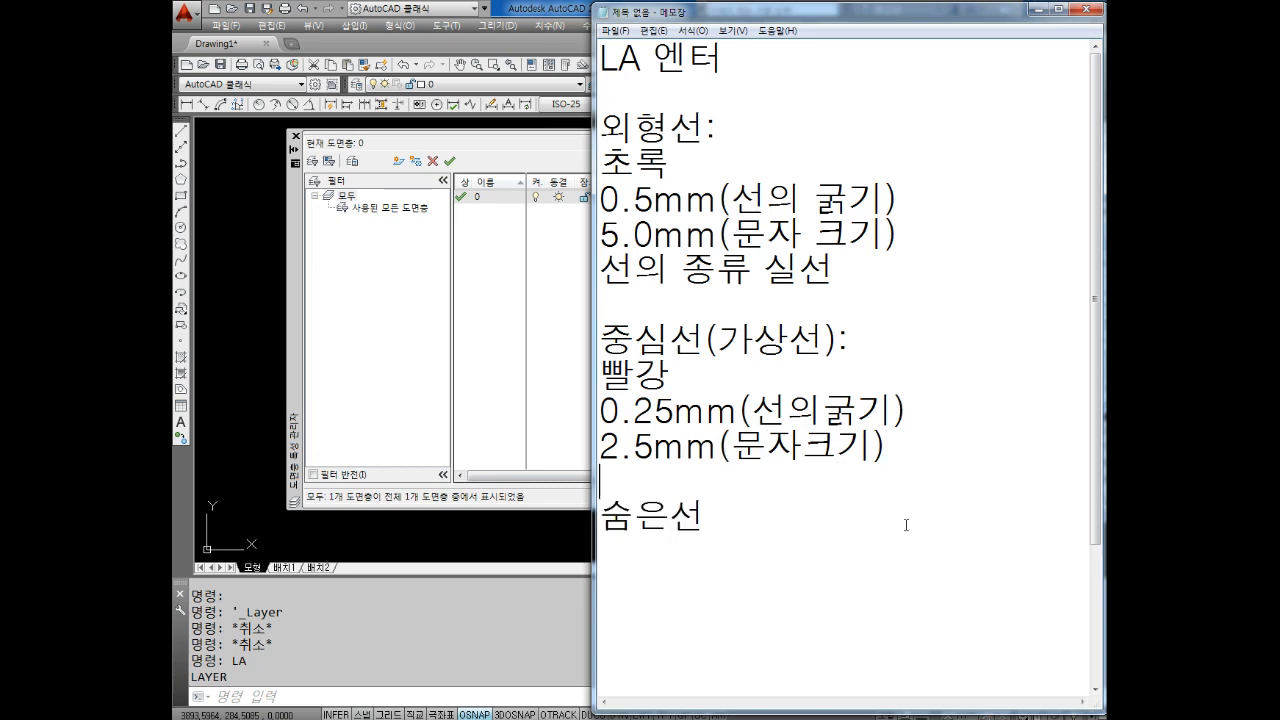
# Step: Make room below the 2.5mm(문자크기) entry and add the line "선의종류 1점쇄선" for 중심선
pyautogui.press('Up')
pyautogui.press('Down')
pyautogui.press('Return')
pyautogui.press('Return')
pyautogui.press('Up')
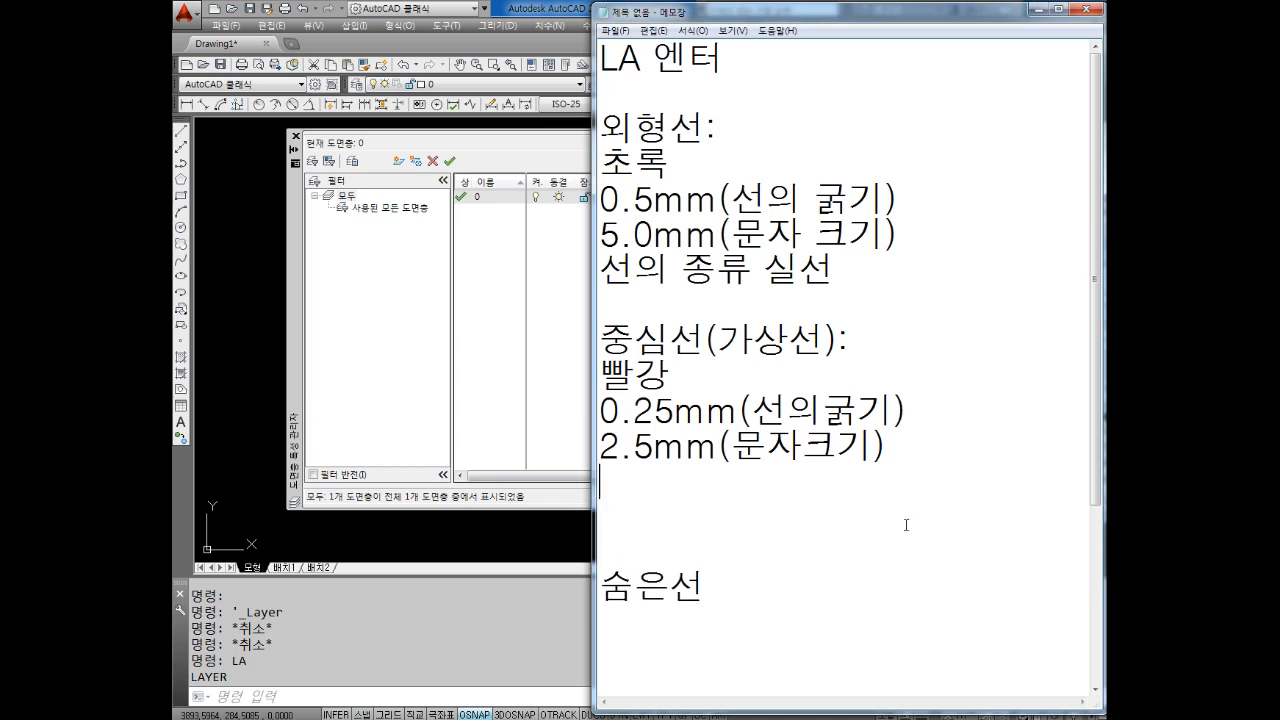
pyautogui.write('선의종')
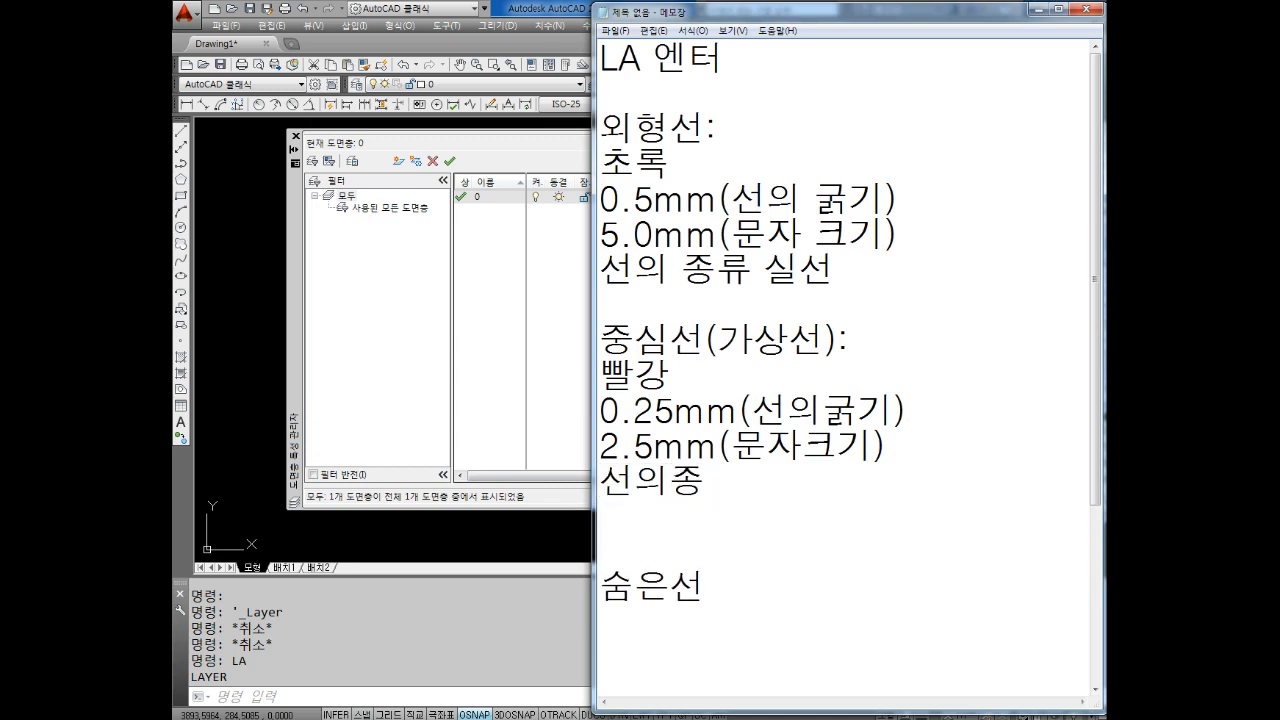
pyautogui.write('류ㅠ')
pyautogui.press('Return')
pyautogui.press('BackSpace')
pyautogui.write('1점쇄선')
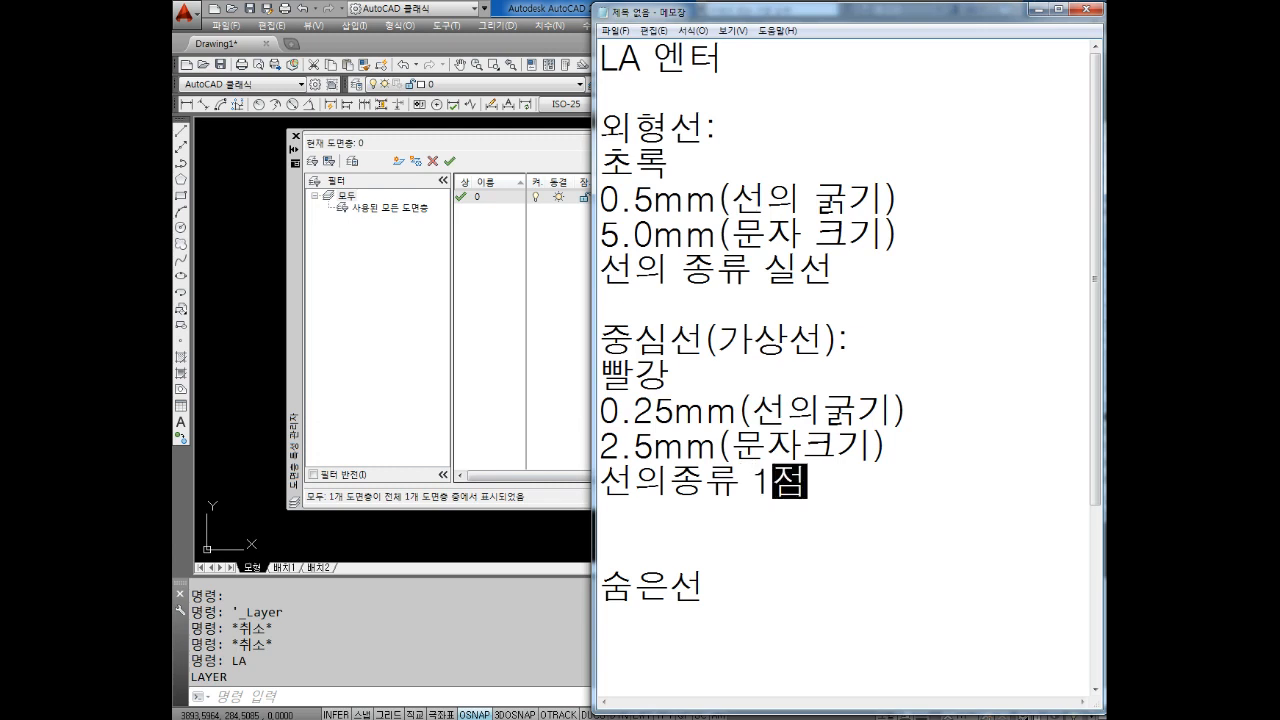
# Step: Extend the 1점쇄선 entry on the linetype line so it reads "(1점쇄선: 중심섬)"
pyautogui.press('Left')
pyautogui.press('Left')
pyautogui.press('Left')
pyautogui.press('Left')
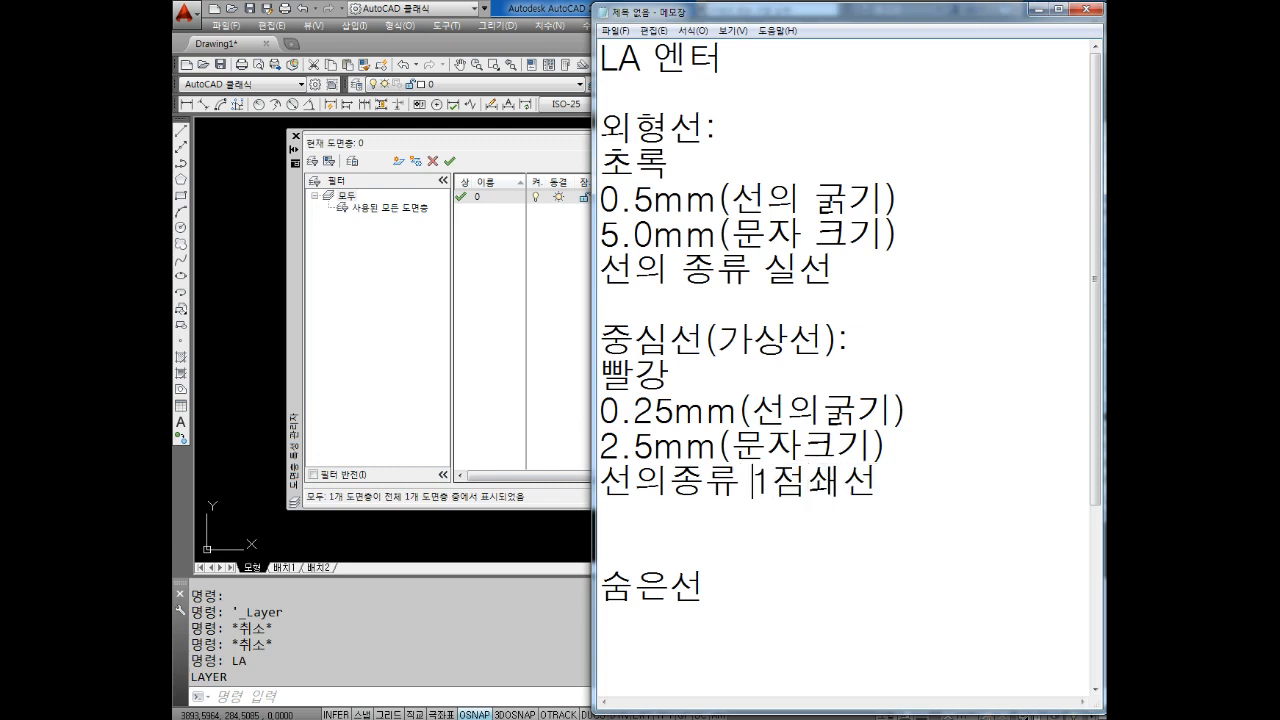
pyautogui.write('(')
pyautogui.press('Right')
pyautogui.press('Right')
pyautogui.press('Right')
pyautogui.press('Right')
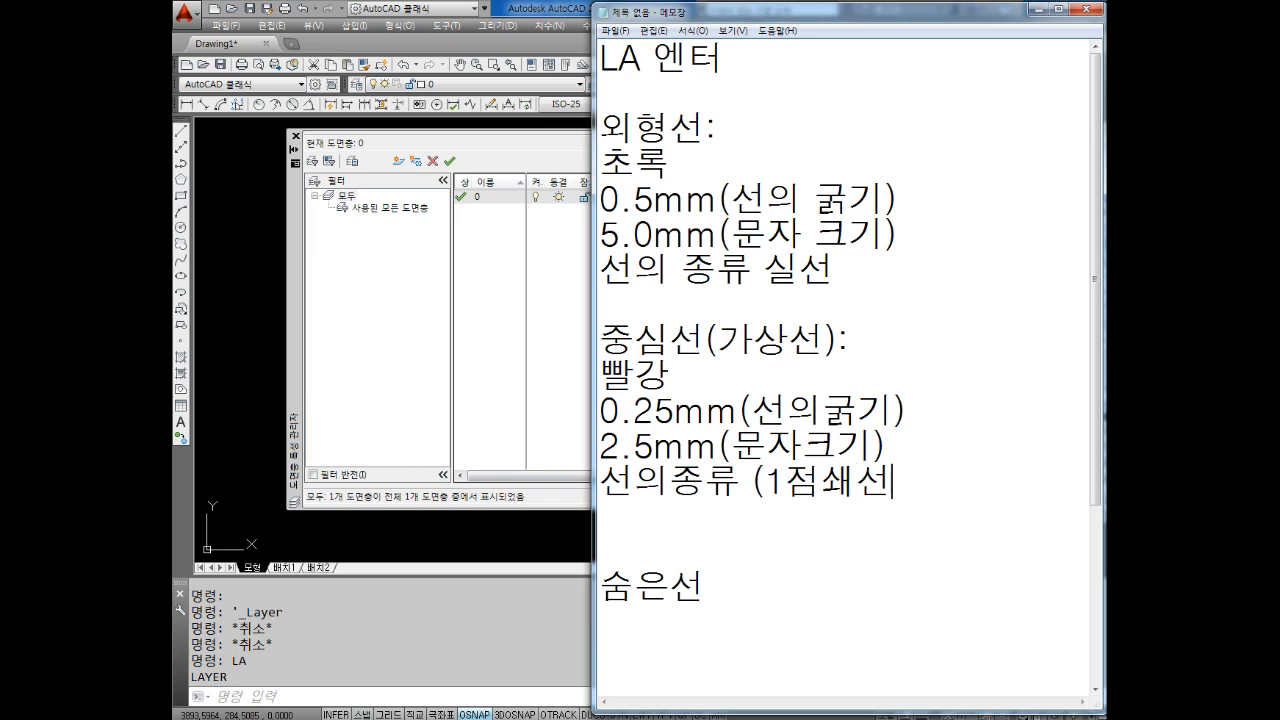
pyautogui.write(': 중심')
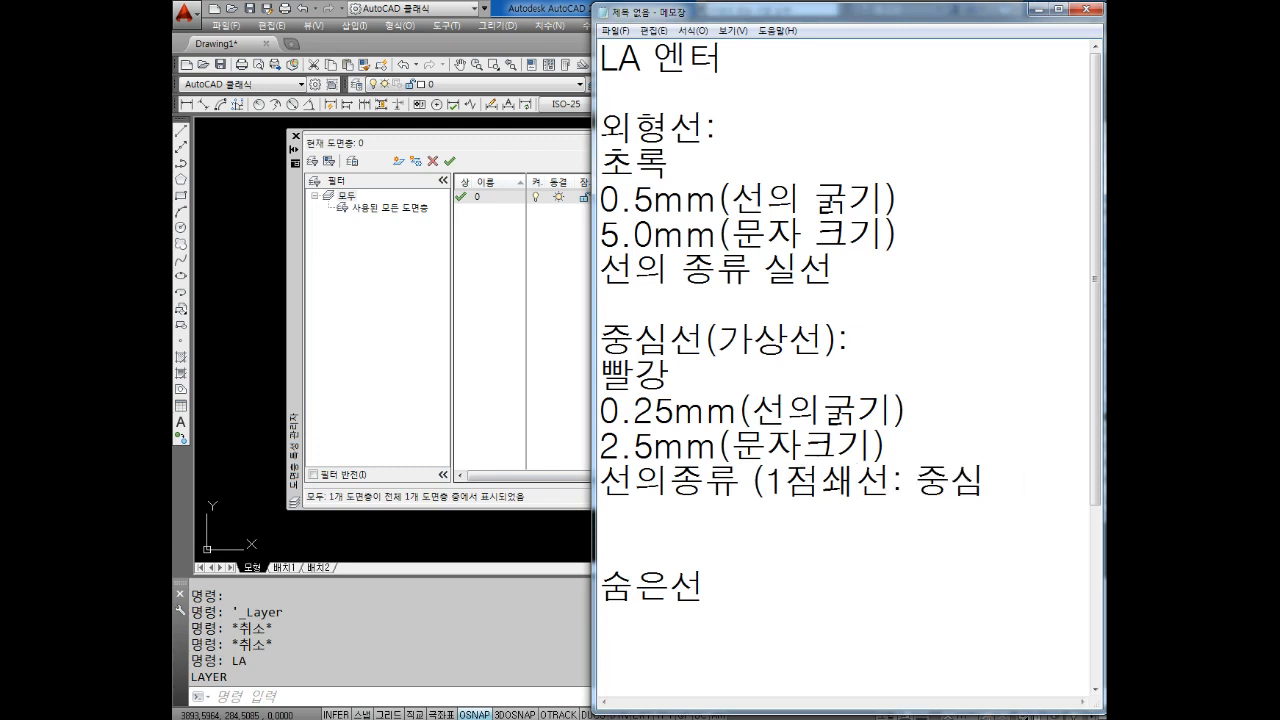
pyautogui.write('섬)')
# Step: Add a second linetype line "2점쇄선: 가상선" below the 1점쇄선 entry
pyautogui.press('Return')
pyautogui.write('2점ㅅ')
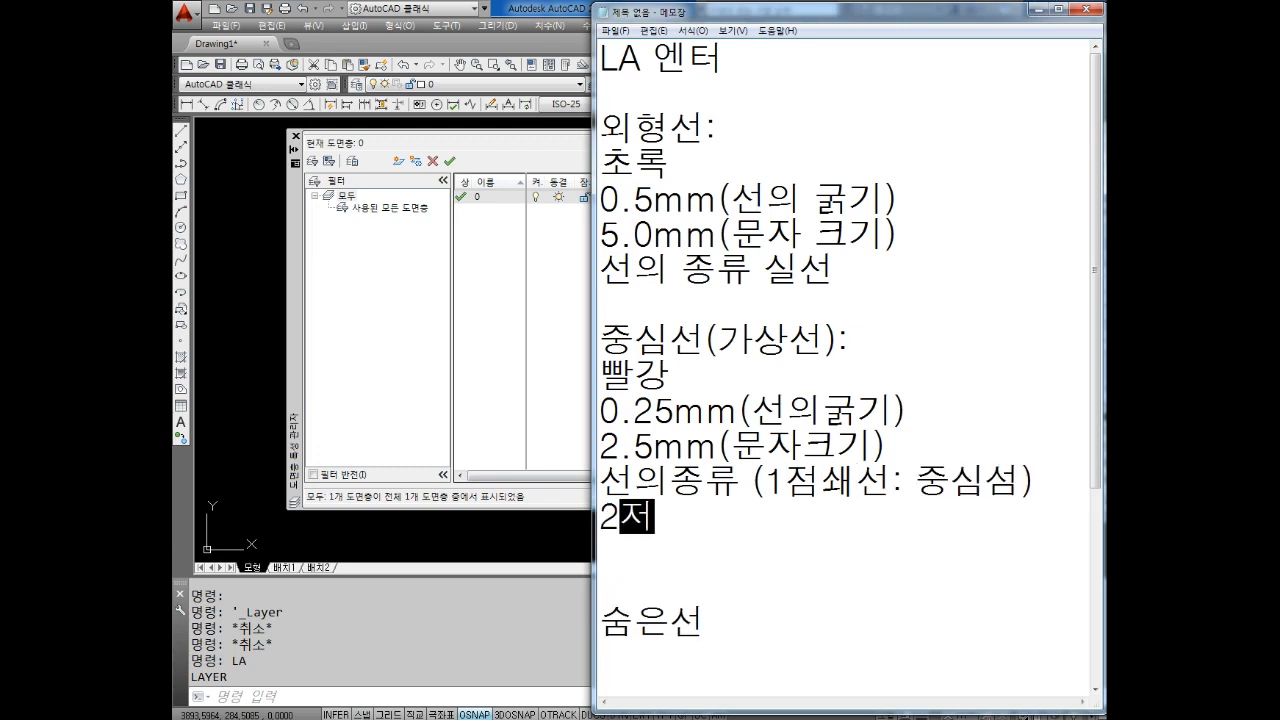
pyautogui.write('쇄선')
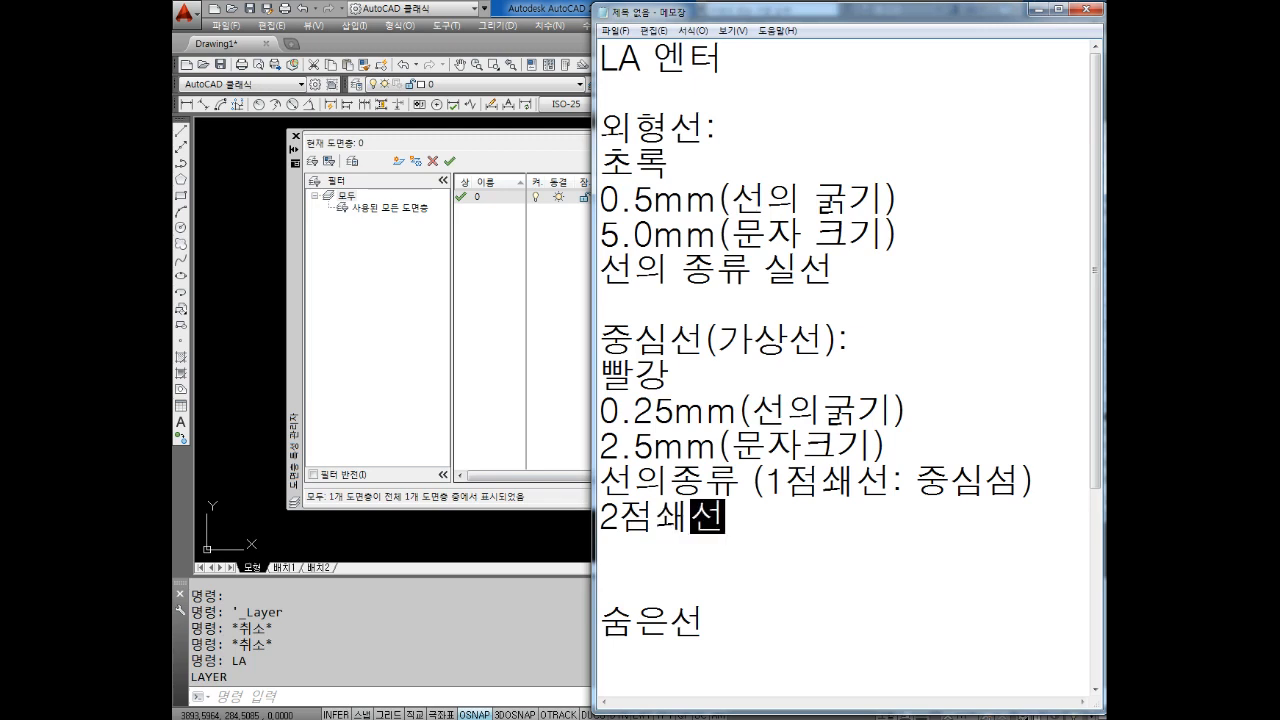
pyautogui.write(': 가상선')
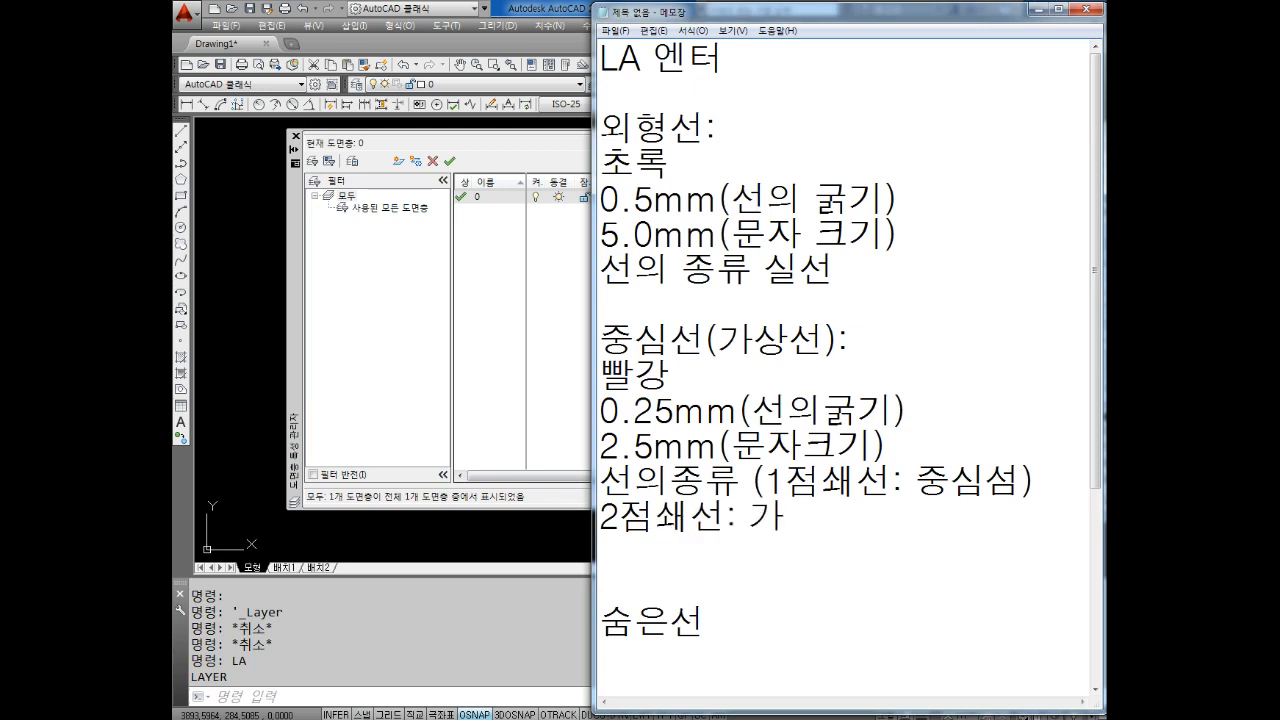
# Step: Enclose the "2점쇄선: 가상선" entry in parentheses
pyautogui.press('Left')
pyautogui.press('Left')
pyautogui.press('Left')
pyautogui.press('Left')
pyautogui.press('Left')
pyautogui.press('Left')
pyautogui.press('Left')
pyautogui.press('Left')
pyautogui.press('Left')
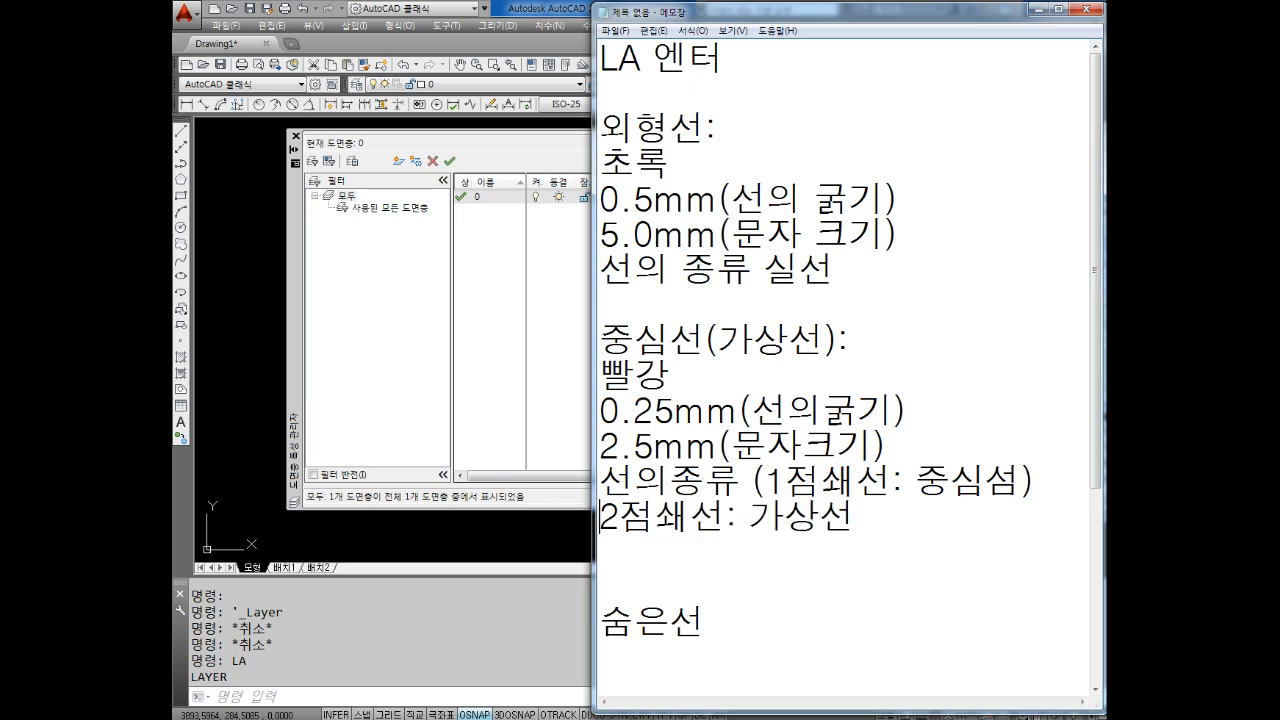
pyautogui.write('(')
pyautogui.press('Right')
pyautogui.press('Right')
pyautogui.press('Right')
pyautogui.press('Right')
pyautogui.press('Right')
pyautogui.press('Right')
pyautogui.press('Right')
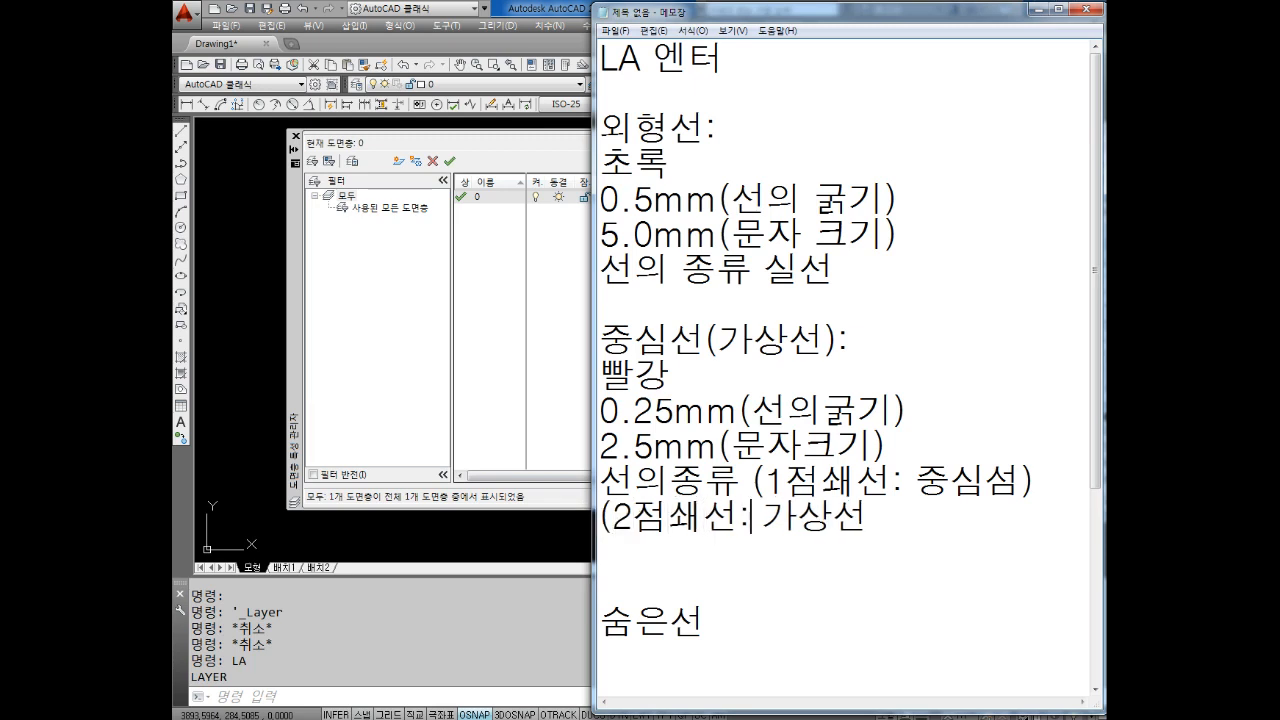
pyautogui.write(')')
# Step: Indent the "(2점쇄선: 가상선)" line so it aligns under "(1점쇄선" on the line above
pyautogui.press('Left')
pyautogui.press('Left')
pyautogui.press('Left')
pyautogui.press('Left')
pyautogui.press('Left')
pyautogui.press('Left')
pyautogui.press('Left')
pyautogui.press('Left')
pyautogui.press('Left')
pyautogui.press('Left')
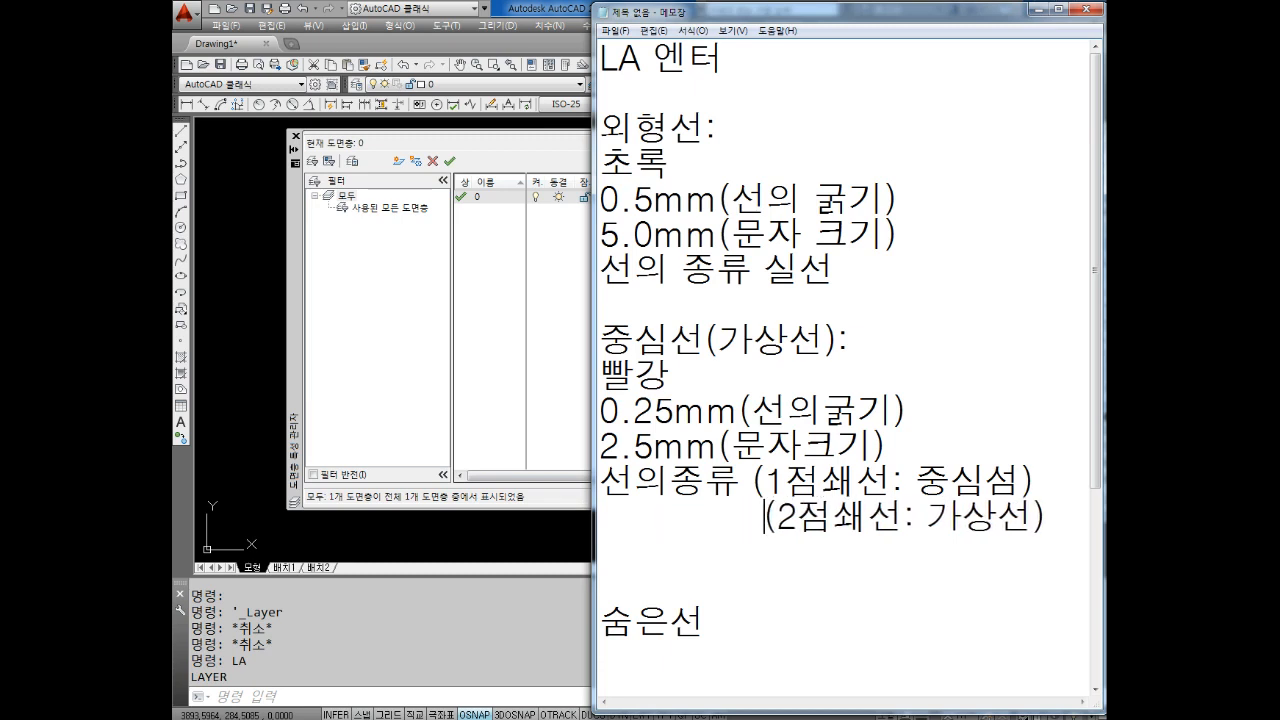
pyautogui.press('BackSpace')
# Step: Add blank lines below the 숨은선 heading
pyautogui.press('Down')
pyautogui.press('Down')
pyautogui.press('Down')
pyautogui.press('Down')
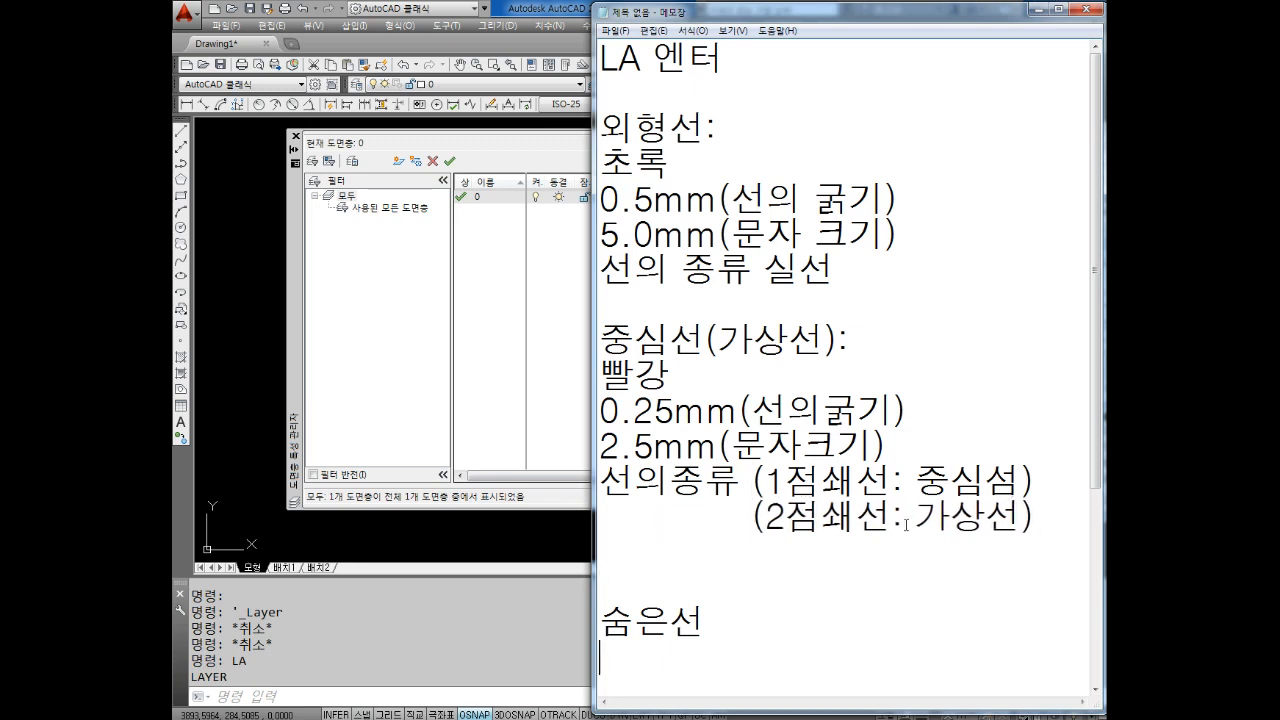
pyautogui.press('Return')
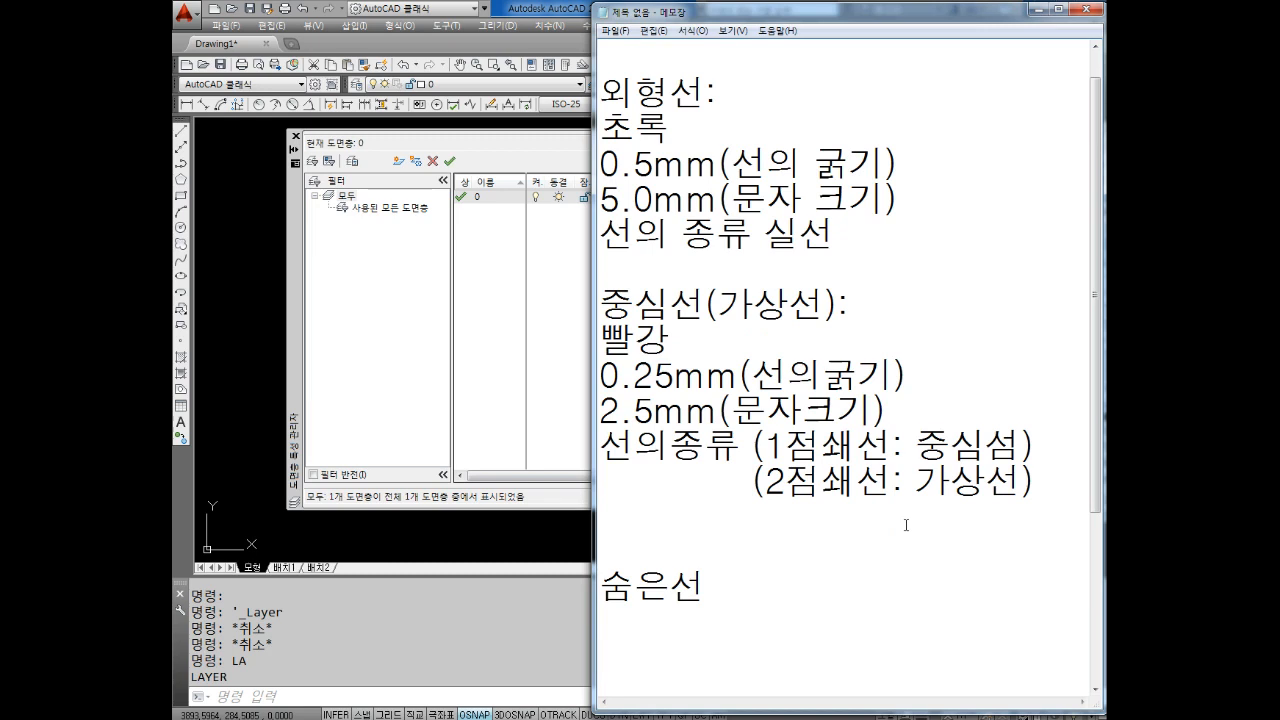
pyautogui.press('Down')
pyautogui.press('Down')
# Step: Complete the 숨은선 heading with a colon and enter its colour "노란색" on the line below
pyautogui.press('Up')
pyautogui.press('Up')
pyautogui.press('Up')
pyautogui.press('Up')
pyautogui.press('Right')
pyautogui.press('Right')
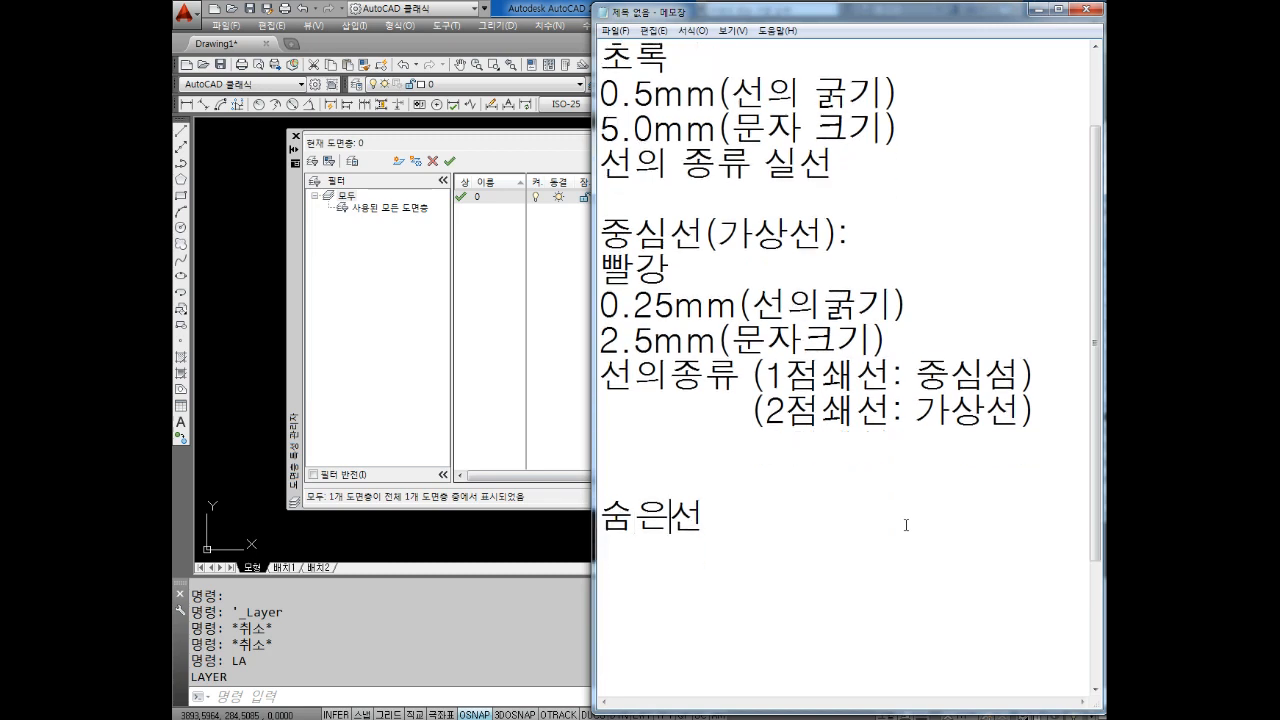
pyautogui.press('Right')
pyautogui.press('Return')
pyautogui.press('Return')
pyautogui.write('노')
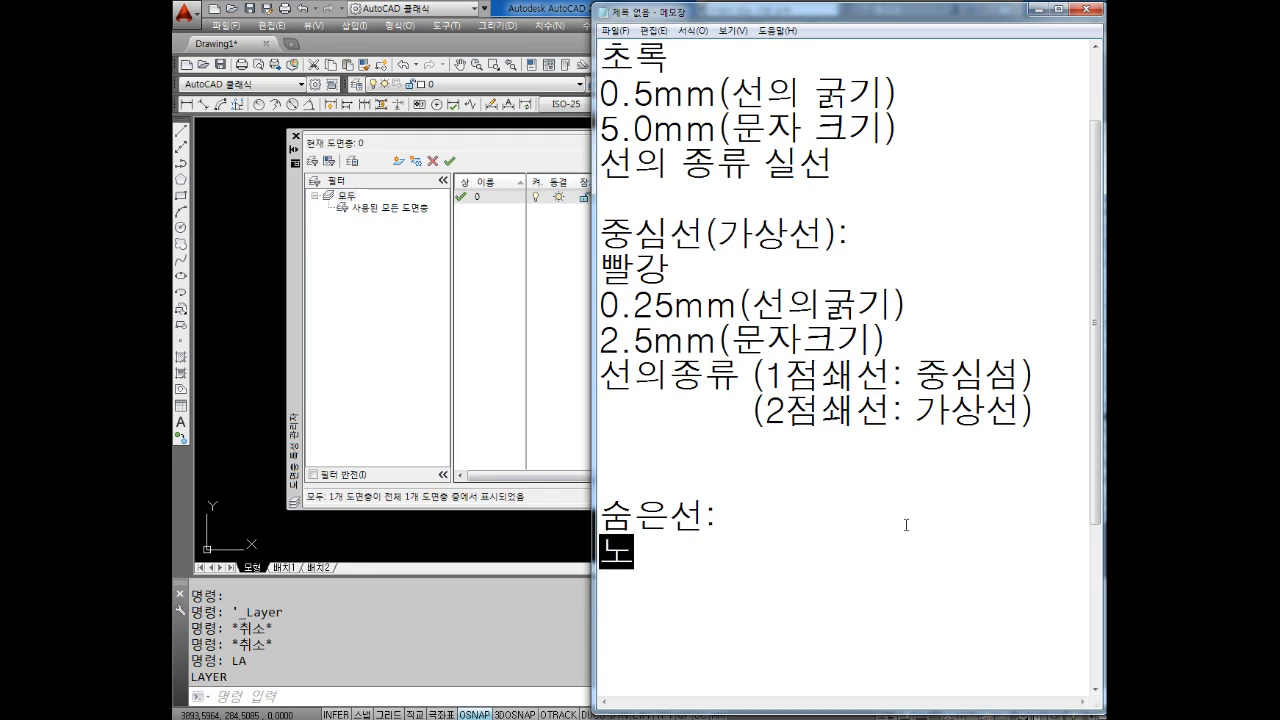
pyautogui.write('란색')
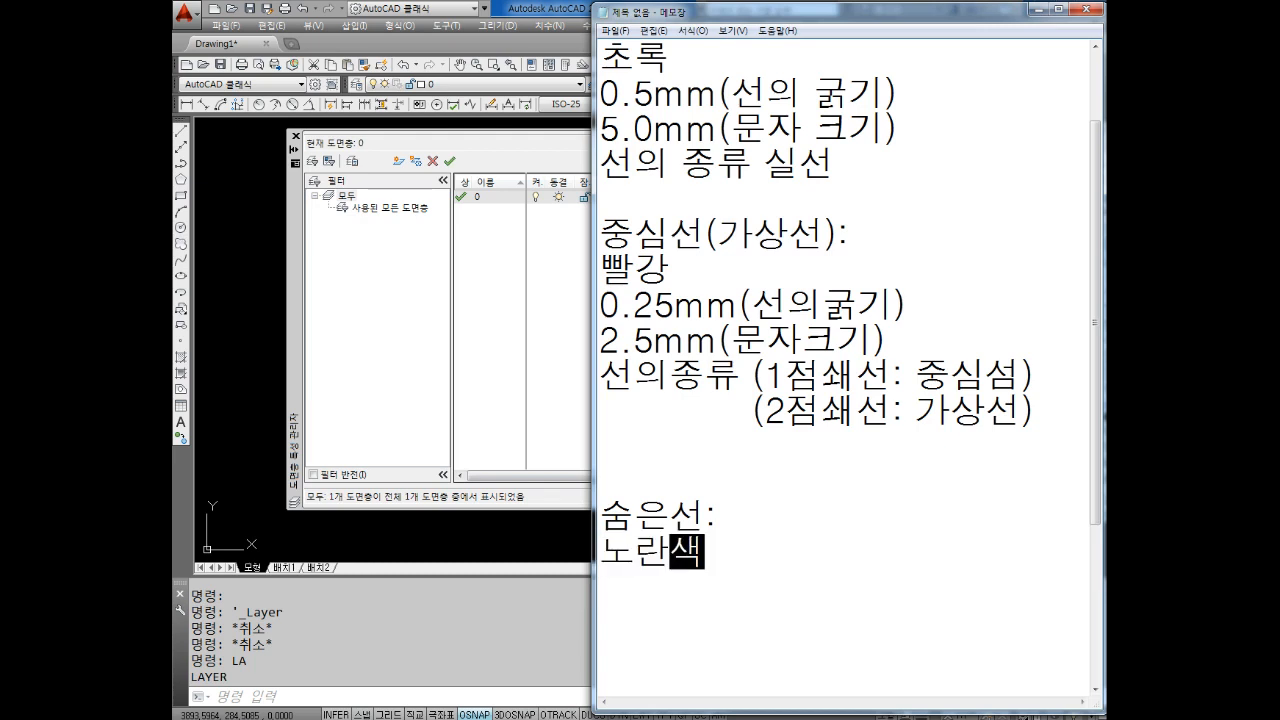
# Step: Add the lineweight line "0.35(선의굵기)" below 노란색
pyautogui.press('Return')
pyautogui.write('0.35')
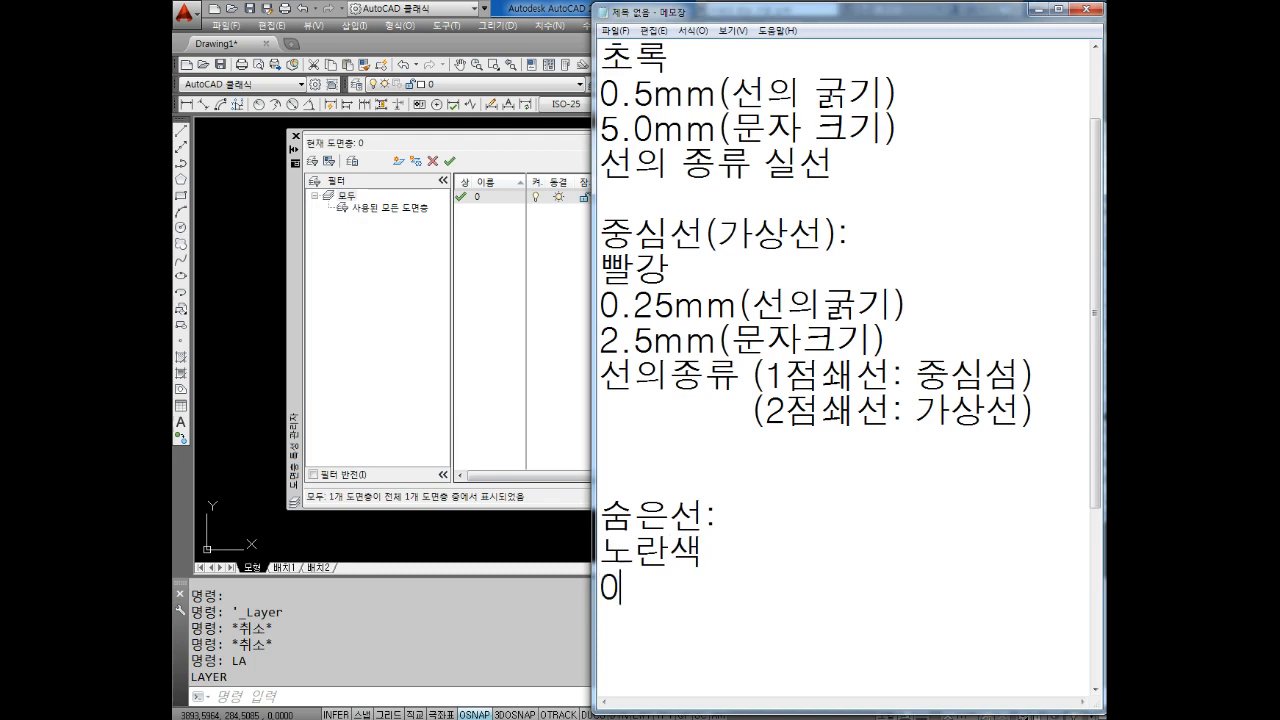
pyautogui.write('(')
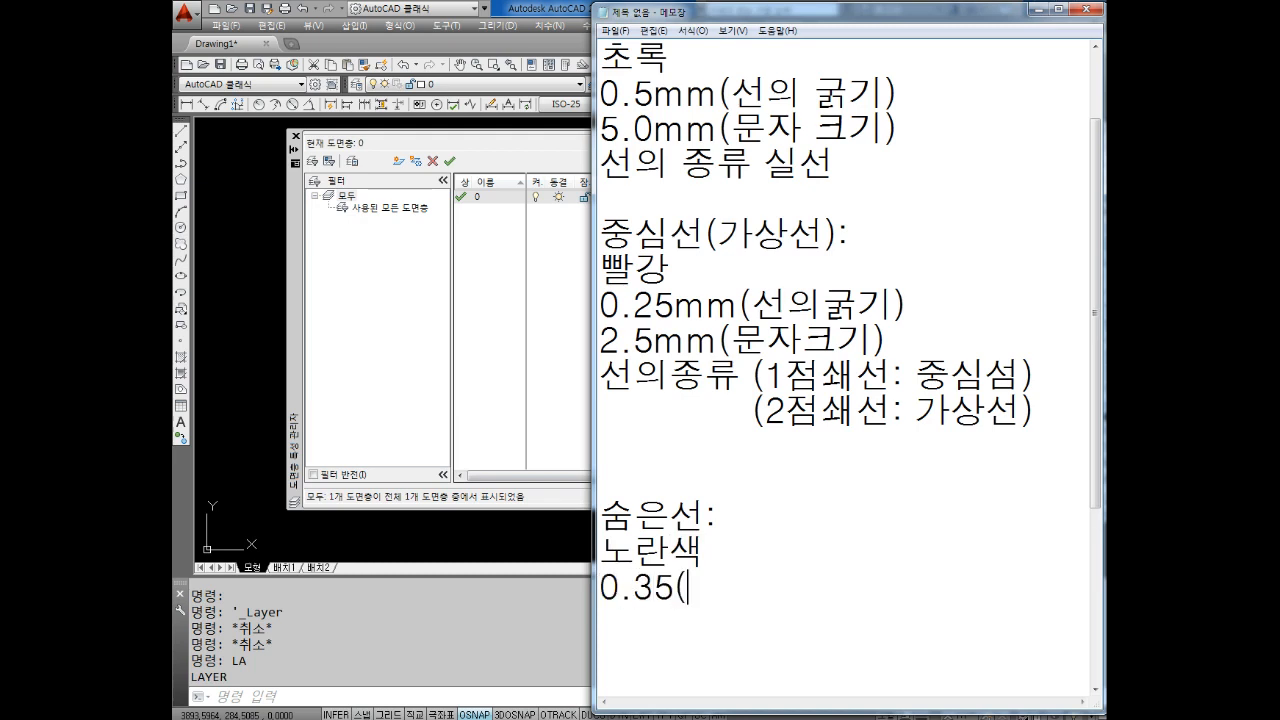
pyautogui.write('t')
pyautogui.press('BackSpace')
pyautogui.write('선의굵기)')
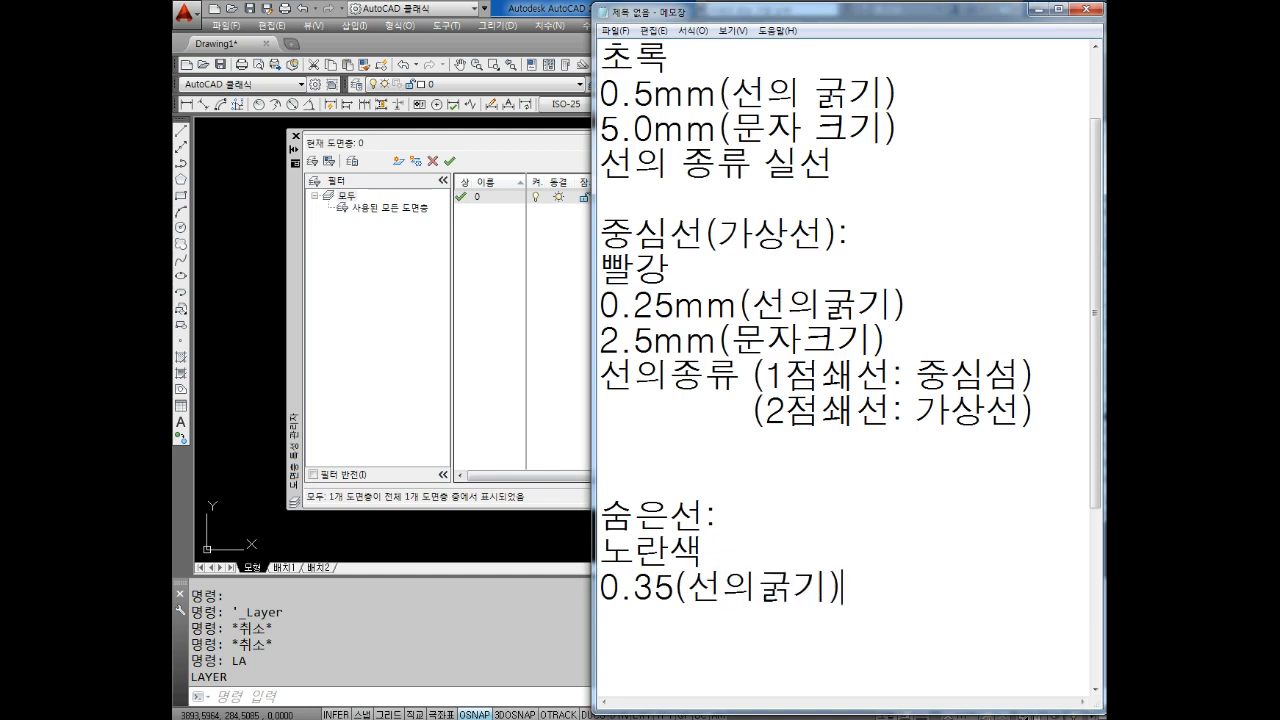
# Step: Add the text size line "3.5(문자크기)" below the 0.35 lineweight entry
pyautogui.press('Return')
pyautogui.write('3.5')
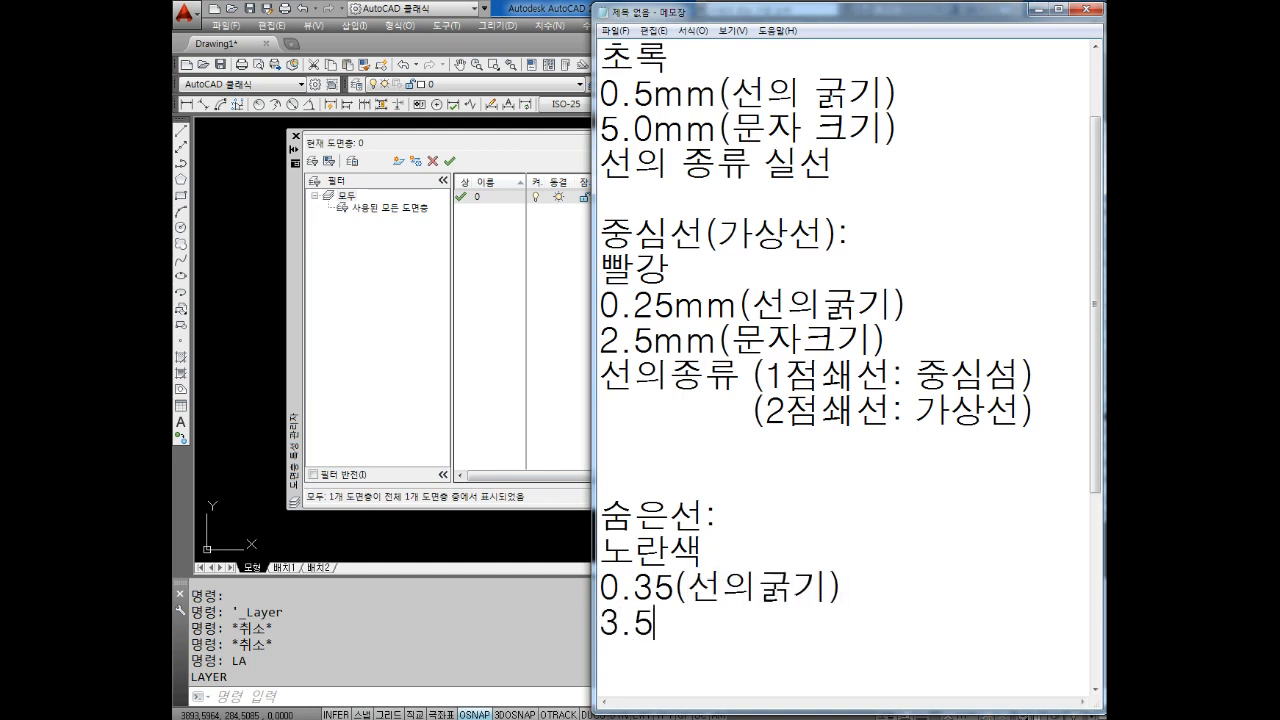
pyautogui.write('(ans')
pyautogui.press('BackSpace')
pyautogui.press('BackSpace')
pyautogui.press('BackSpace')
pyautogui.press('Hangul')
pyautogui.write('문작')
pyautogui.write('크기)')
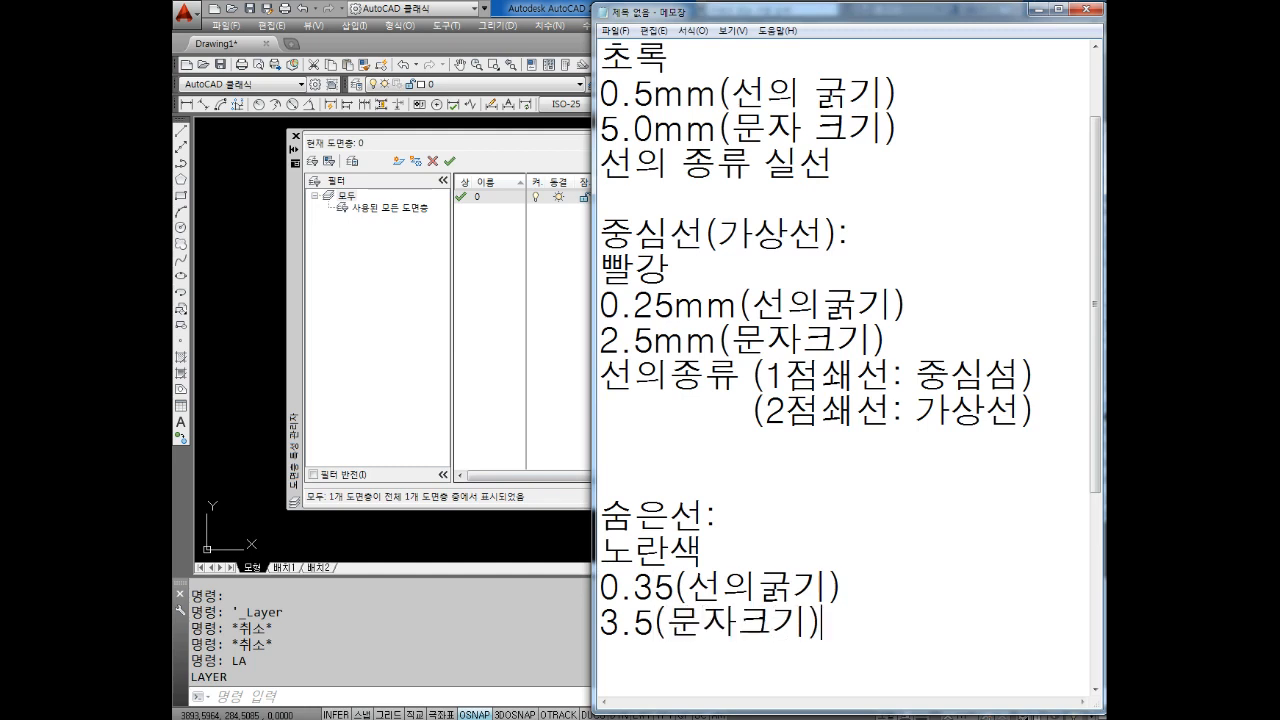
# Step: Add the linetype label "선의종류:" on the line below the 3.5(문자크기) entry
pyautogui.press('Return')
pyautogui.press('Return')
pyautogui.press('Return')
pyautogui.press('BackSpace')
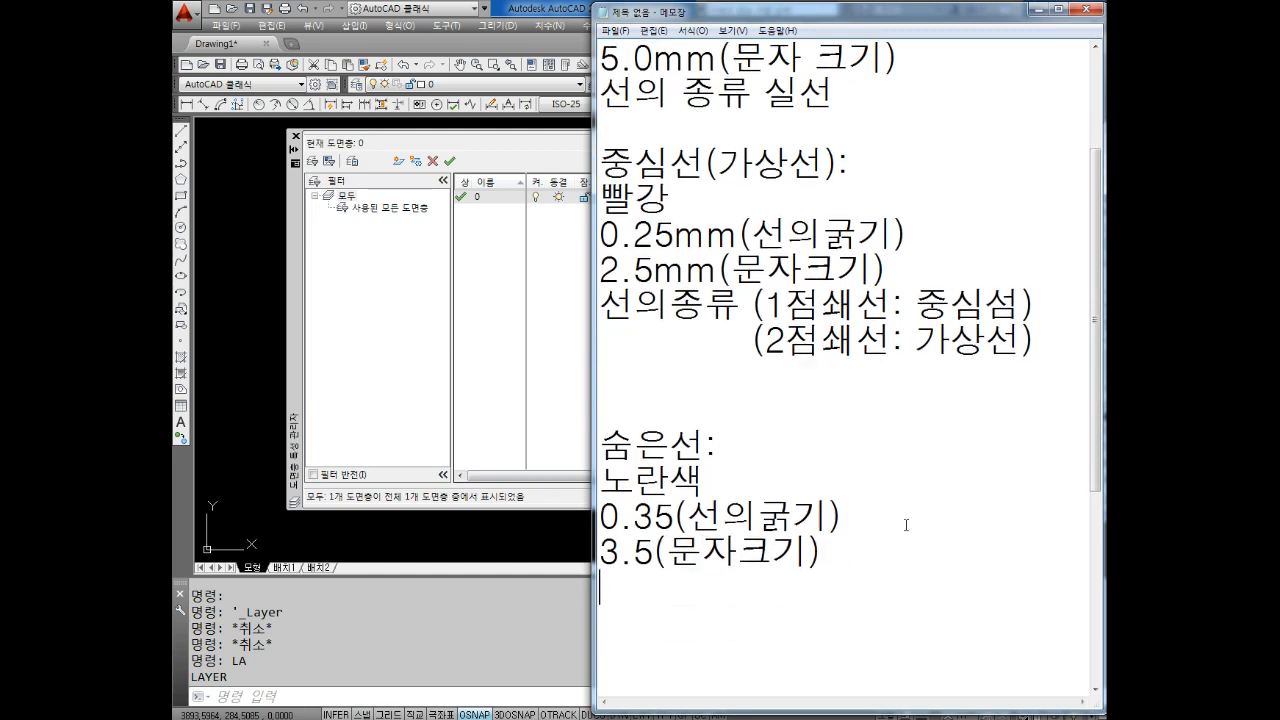
pyautogui.write('tjs')
pyautogui.press('BackSpace')
pyautogui.press('BackSpace')
pyautogui.press('BackSpace')
pyautogui.press('Hangul')
pyautogui.write('선의종류 :')
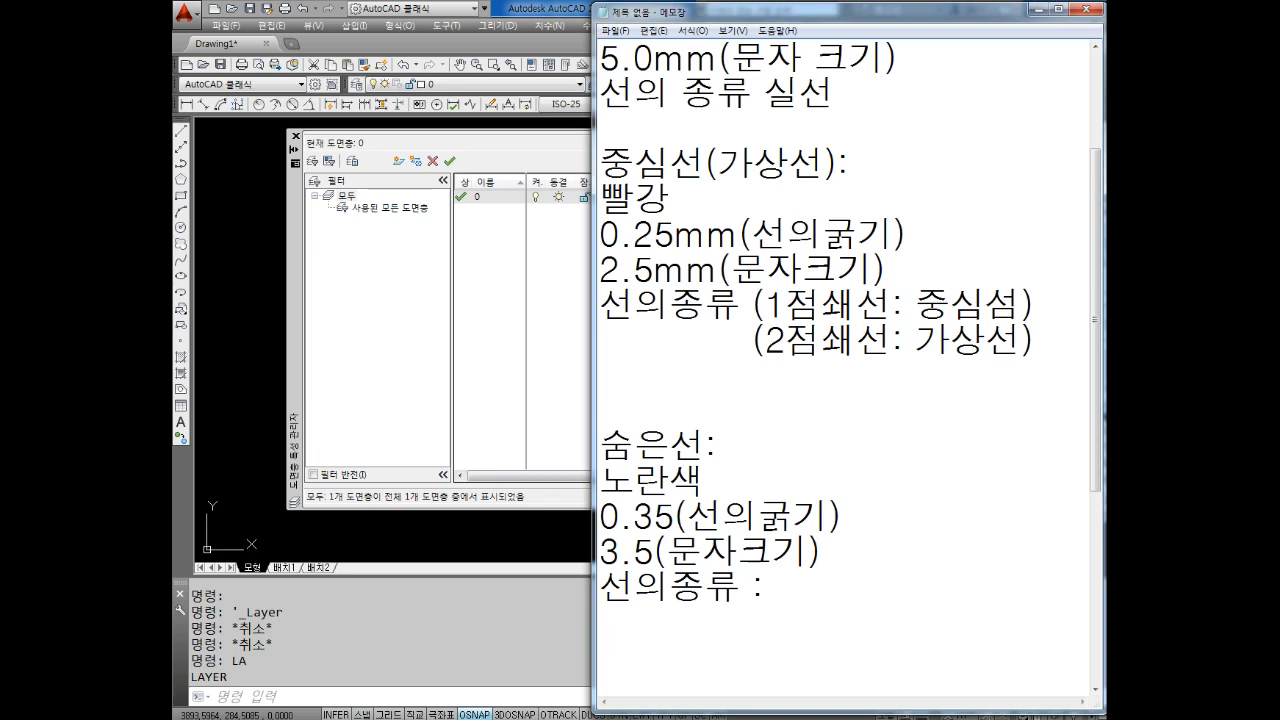
pyautogui.press('BackSpace')
pyautogui.press('BackSpace')
pyautogui.write(':')
# Step: Complete the 숨은선 linetype line with "은선(점선)"
pyautogui.write('ㅇㄴ')
pyautogui.press('BackSpace')
pyautogui.press('BackSpace')
pyautogui.write('은선(점')
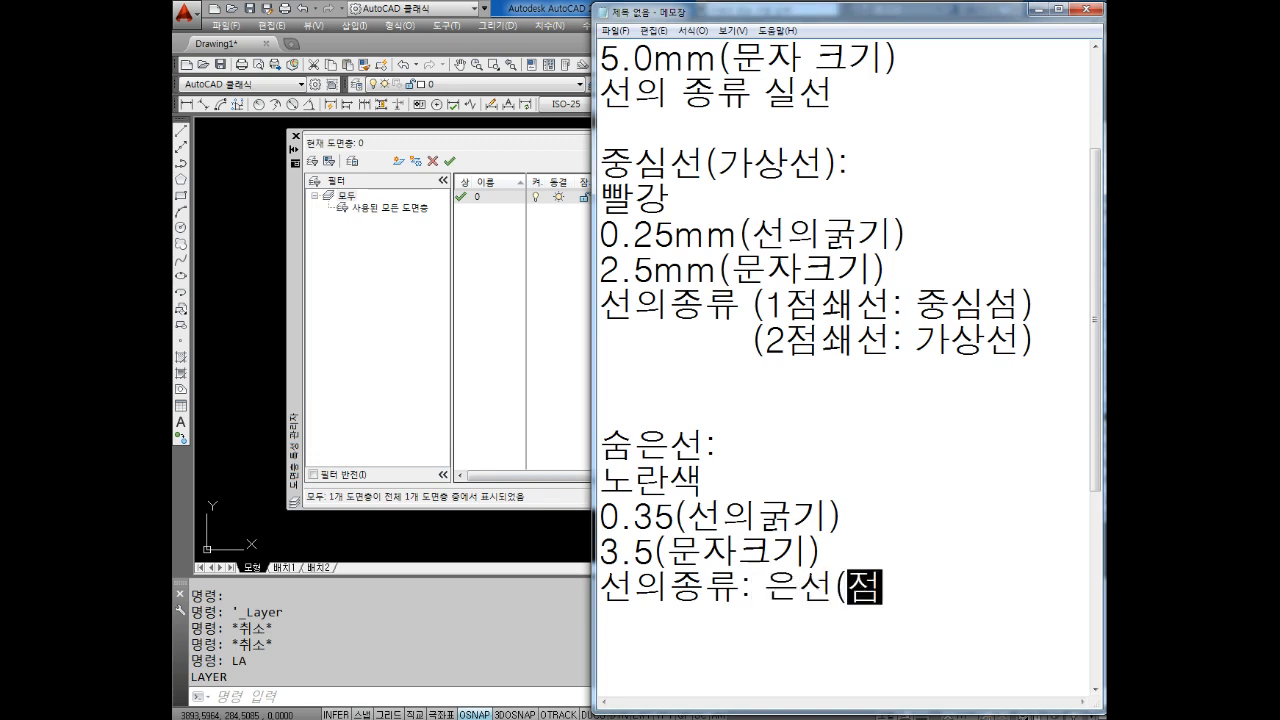
pyautogui.write('선)')
# Step: Add several blank lines below the 숨은선 notes
pyautogui.press('Return')
pyautogui.press('Return')
pyautogui.press('Return')
pyautogui.press('Return')
pyautogui.press('Return')
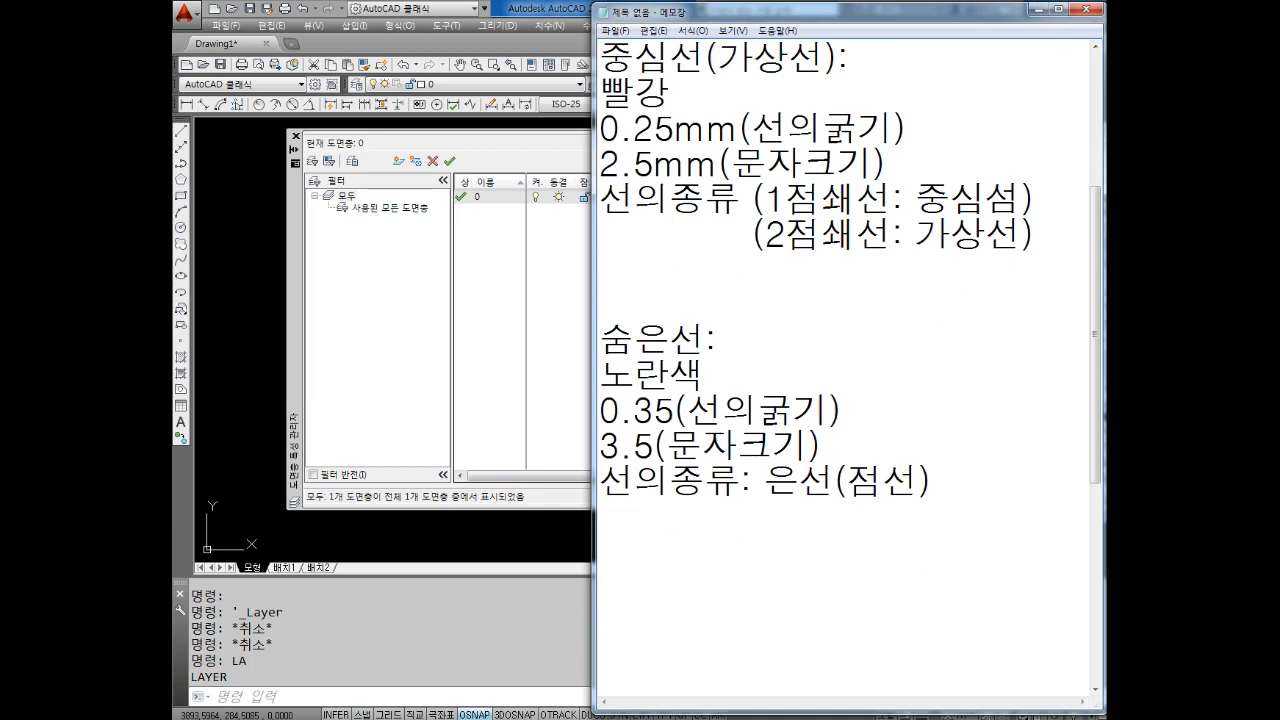
# Step: Remove an extra blank line above the 숨은선 heading
pyautogui.press('Up')
pyautogui.press('Up')
pyautogui.press('Up')
pyautogui.press('Up')
pyautogui.press('Up')
pyautogui.press('Up')
pyautogui.press('Up')
pyautogui.press('Up')
pyautogui.press('BackSpace')
# Step: Leave a blank line below the 숨은선 notes and add the heading "윤곽선:" with its colour "하늘색" underneath
pyautogui.press('Down')
pyautogui.press('Down')
pyautogui.press('Down')
pyautogui.press('Down')
pyautogui.press('Down')
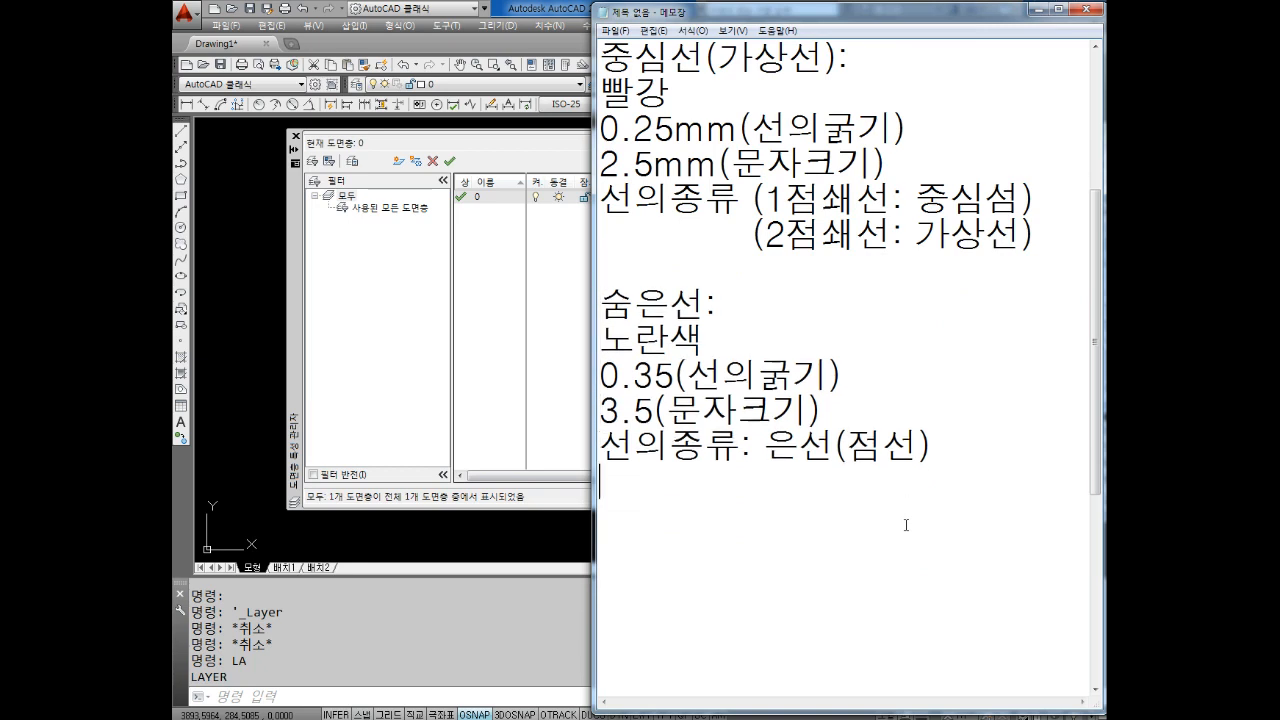
pyautogui.press('Down')
pyautogui.write('윤곽선')
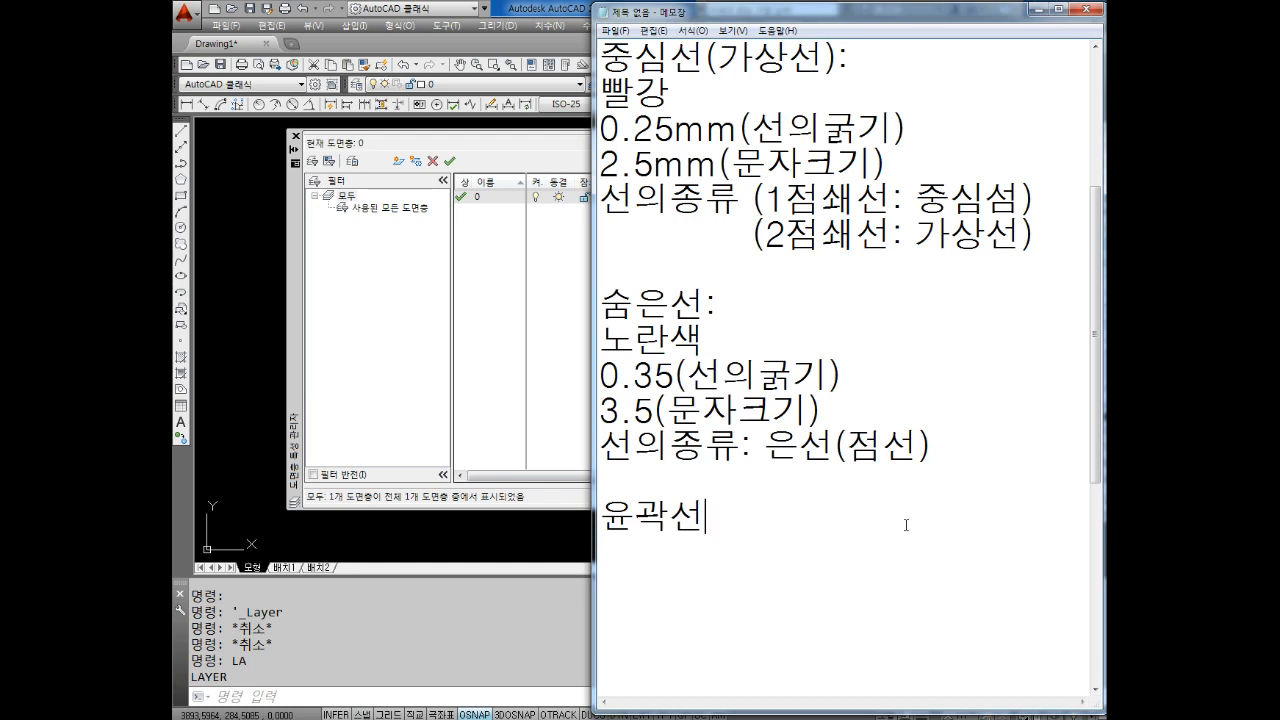
pyautogui.write(':')
pyautogui.press('Return')
pyautogui.write('하늘색')
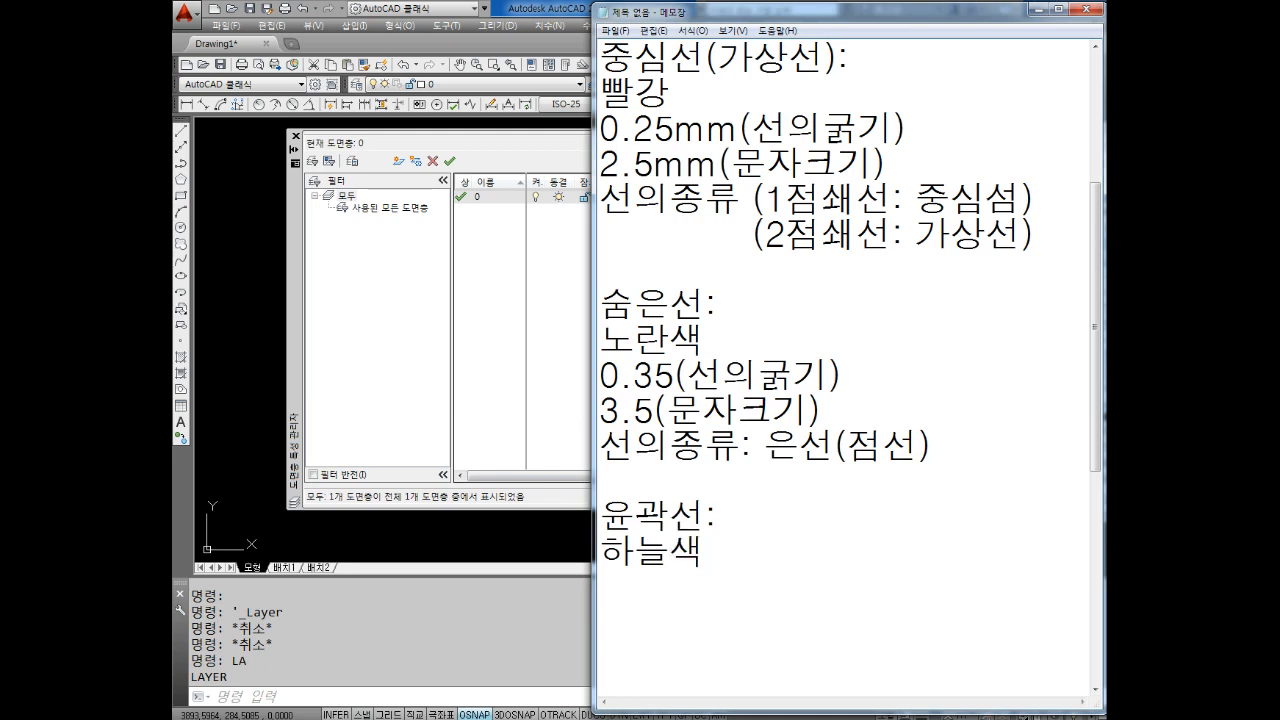
pyautogui.press('Return')
pyautogui.write('선의')
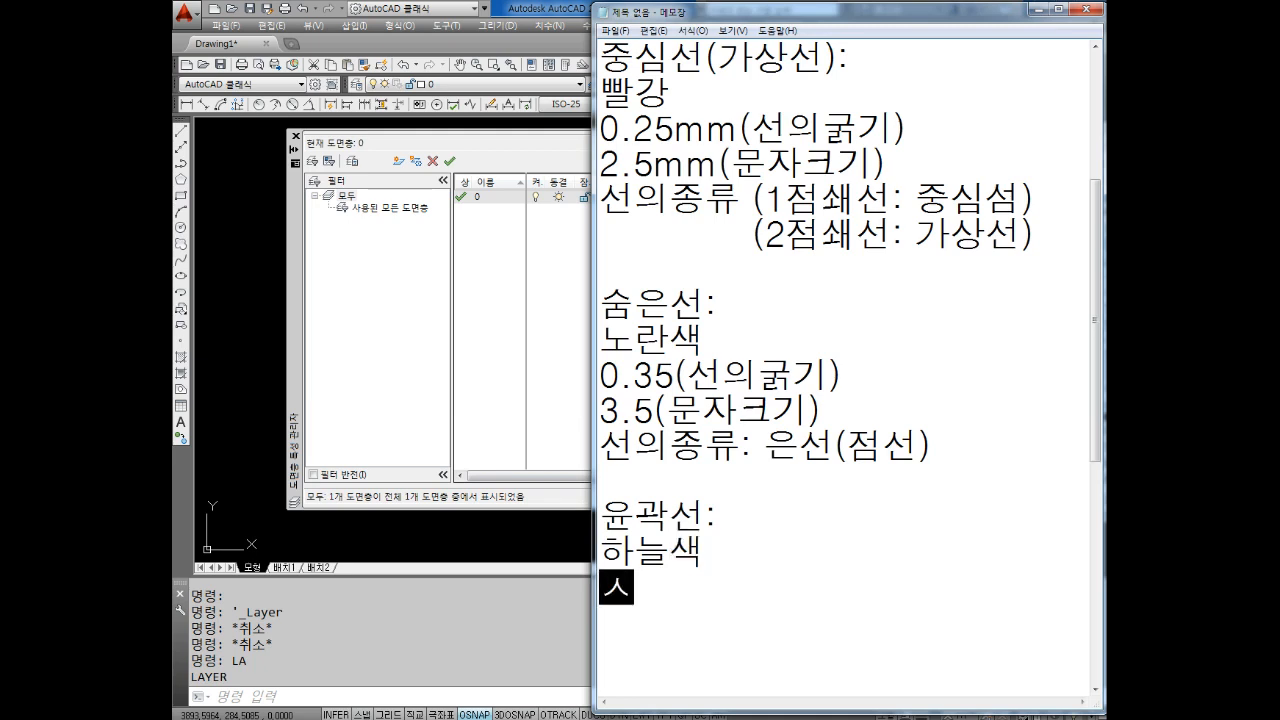
pyautogui.press('BackSpace')
pyautogui.press('BackSpace')
pyautogui.press('BackSpace')
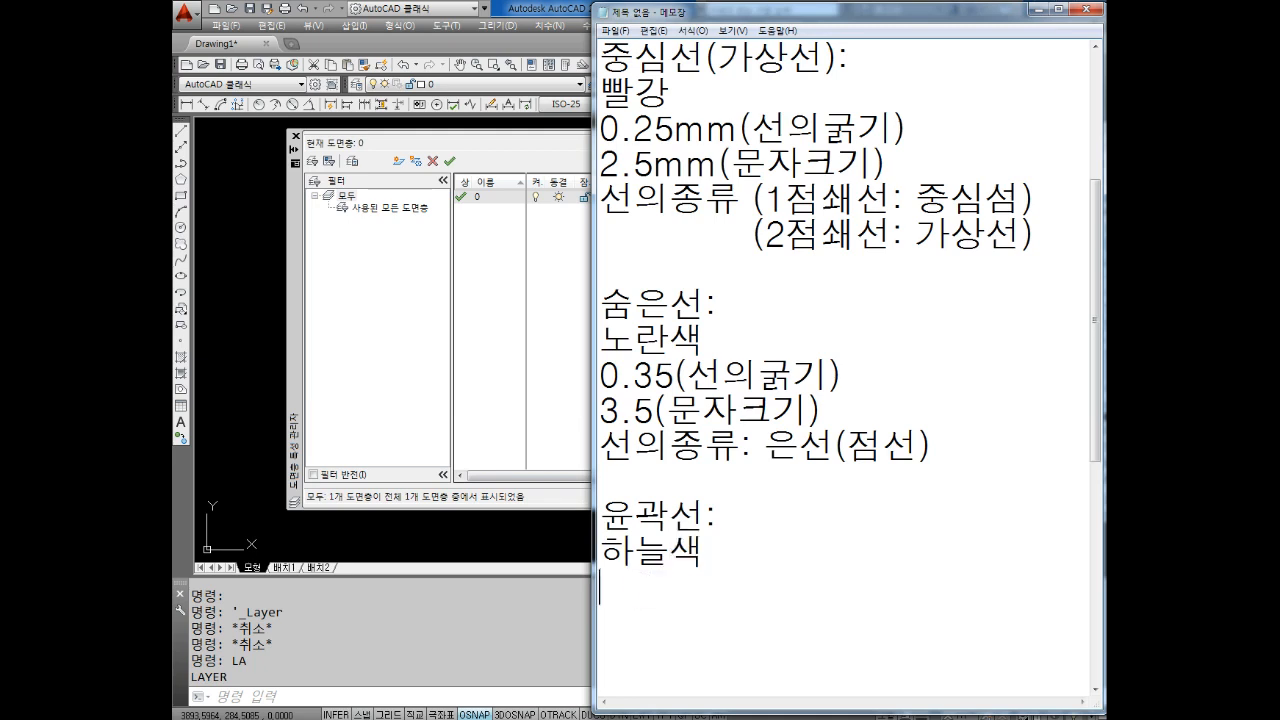
# Step: Enter the lineweight line "0.7(선의굵기)" below 하늘색
pyautogui.write('0.')
pyautogui.write('7')
pyautogui.write('(서ㅏㄴ')
pyautogui.press('BackSpace')
pyautogui.press('BackSpace')
pyautogui.press('BackSpace')
pyautogui.write('서ㅏㄴ으')
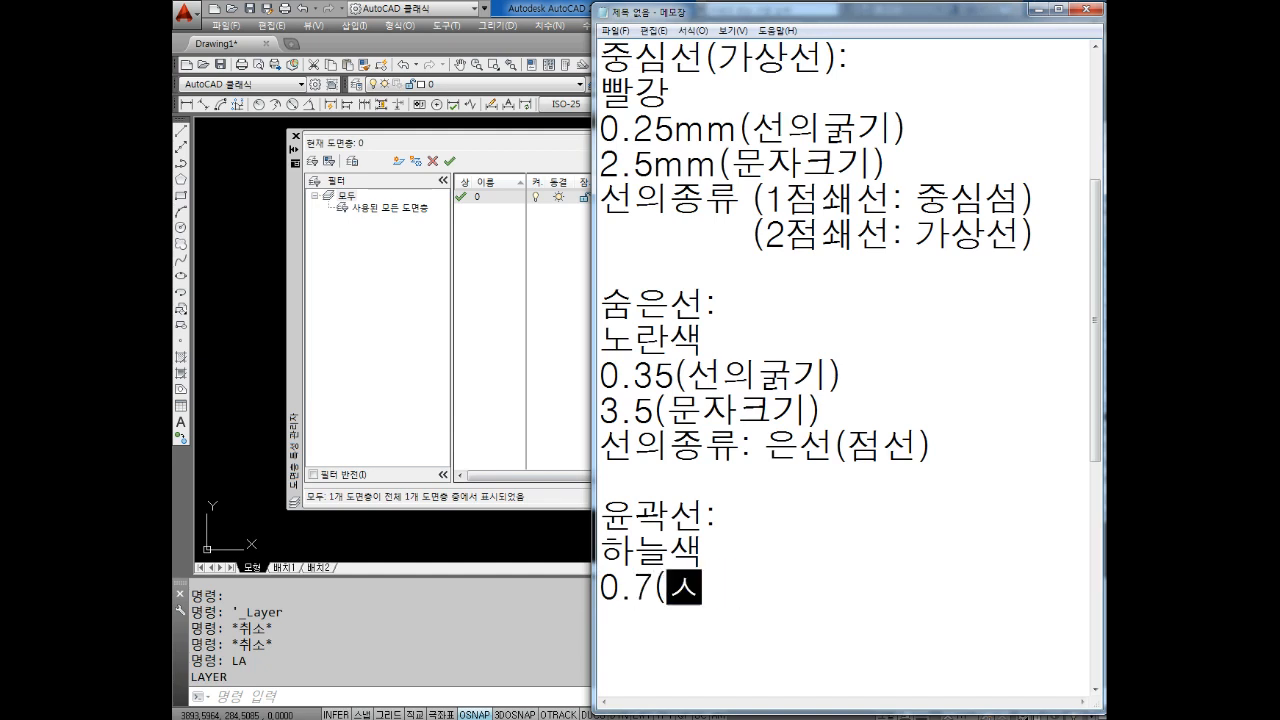
pyautogui.press('BackSpace')
pyautogui.press('BackSpace')
pyautogui.press('BackSpace')
pyautogui.write('ㄴ월굴')
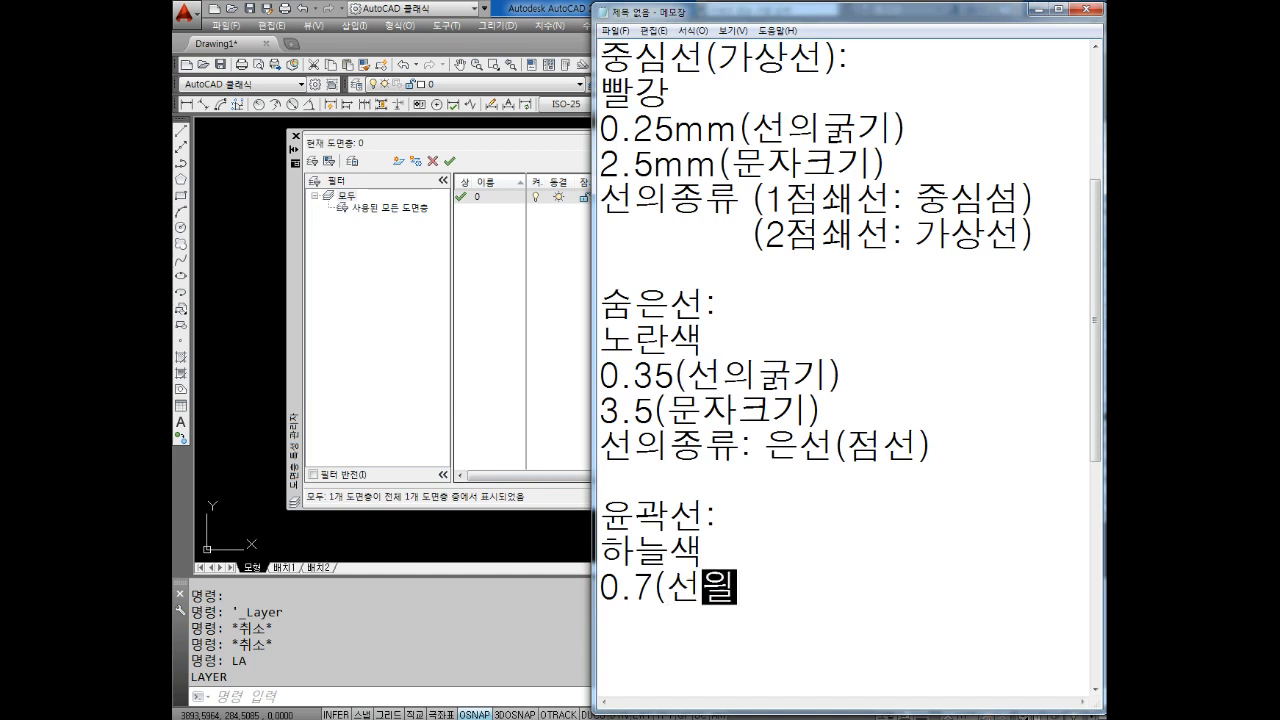
pyautogui.press('BackSpace')
pyautogui.press('BackSpace')
pyautogui.press('BackSpace')
pyautogui.press('BackSpace')
pyautogui.write('의굵기')
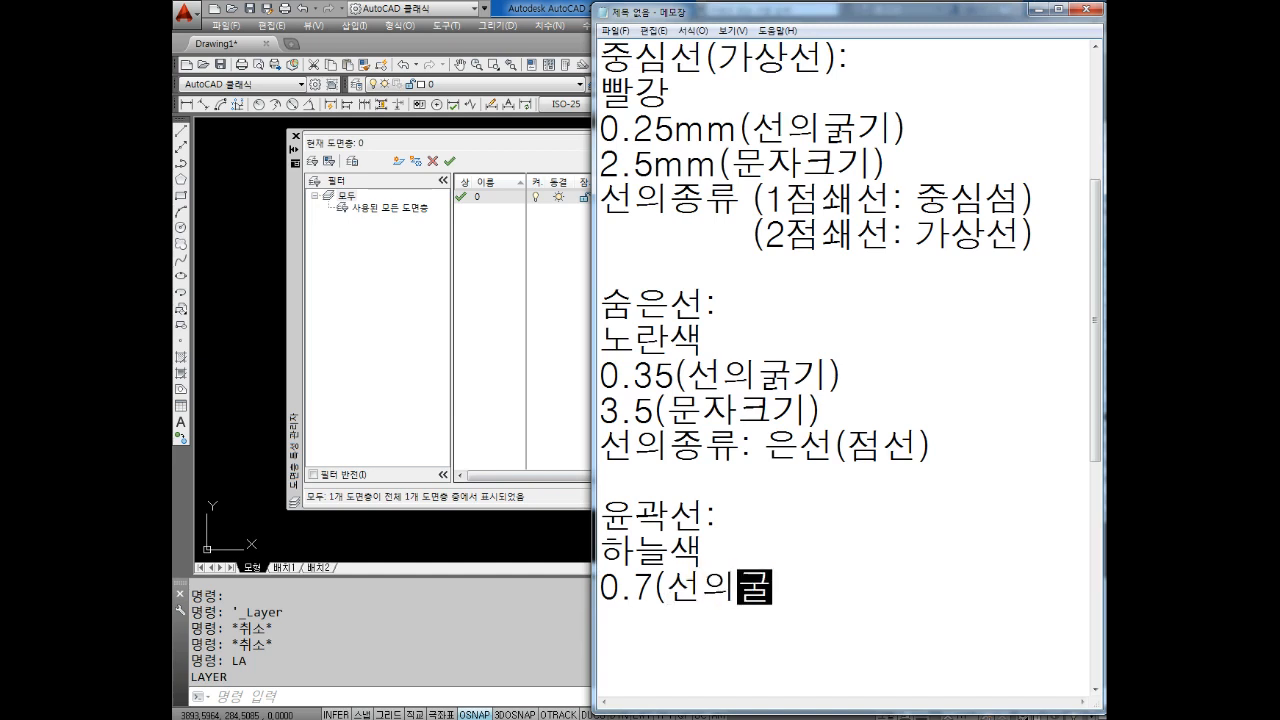
pyautogui.write(')')
# Step: Add the unit "mm" after 0.35 in the lineweight line of the 숨은선 notes
pyautogui.press('Left')
pyautogui.press('Left')
pyautogui.press('Left')
pyautogui.press('Left')
pyautogui.press('Left')
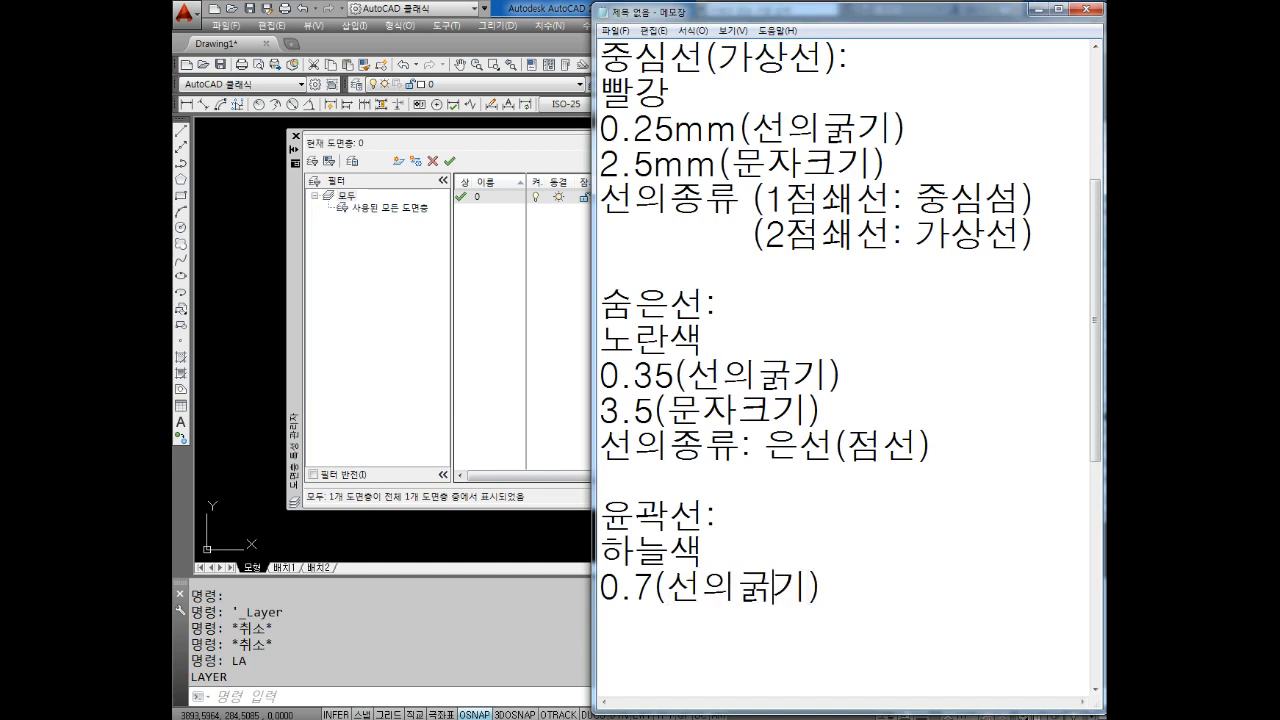
pyautogui.press('Right')
pyautogui.press('Up')
pyautogui.press('Up')
pyautogui.press('Up')
pyautogui.press('Up')
pyautogui.press('Up')
pyautogui.press('Up')
pyautogui.press('Right')
pyautogui.press('Right')
pyautogui.press('Right')
pyautogui.press('Right')
pyautogui.write('m')
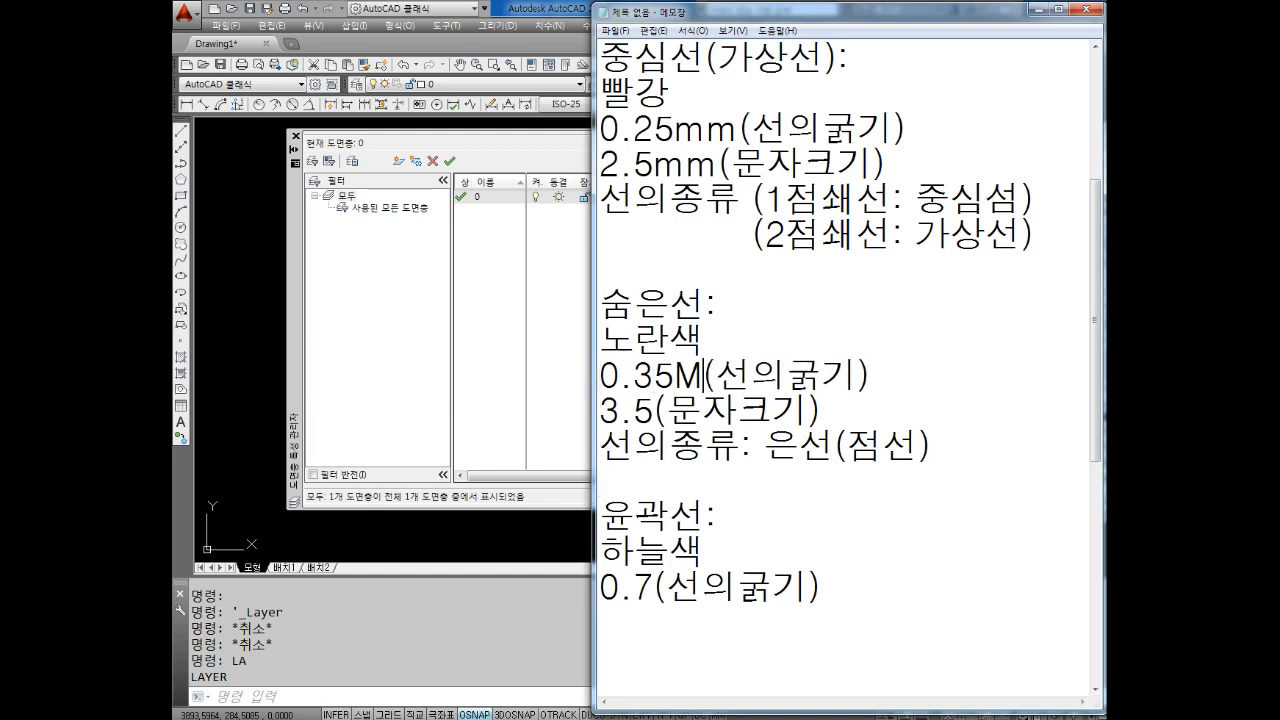
pyautogui.write('m')
# Step: Add the unit "mm" after 3.5 in the text-size line of the 숨은선 notes
pyautogui.press('Down')
pyautogui.press('Left')
pyautogui.press('Left')
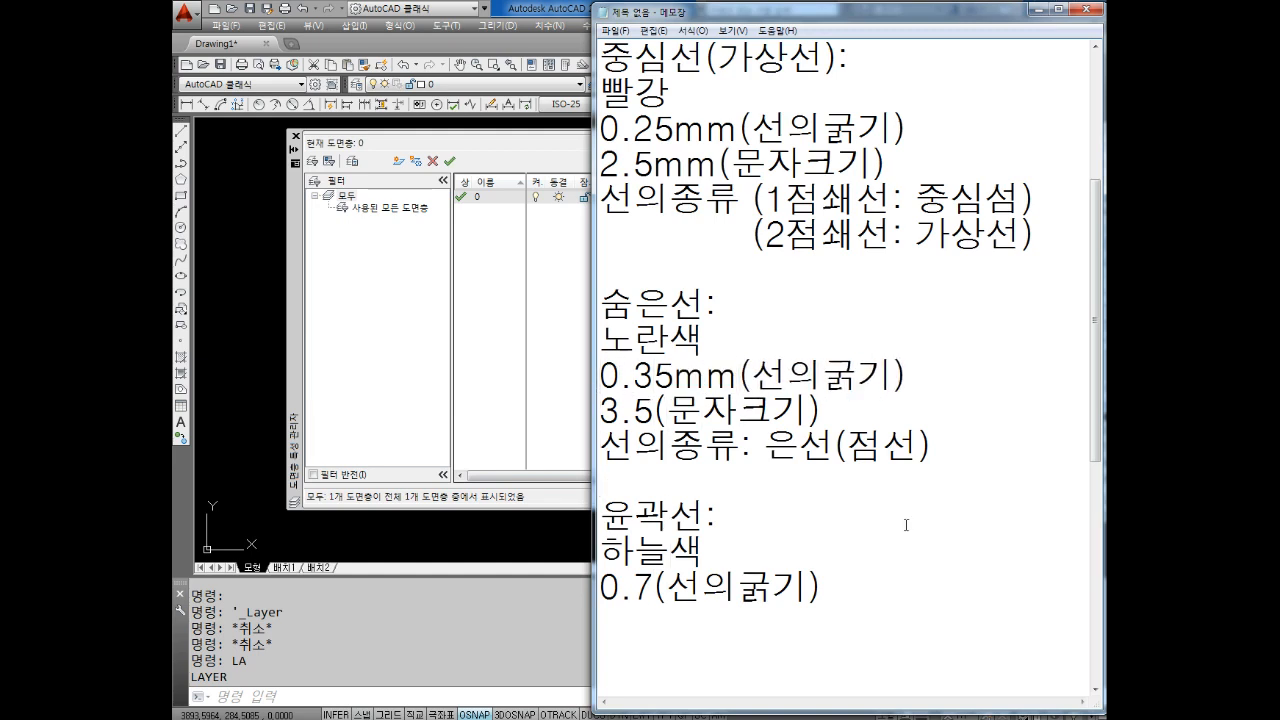
pyautogui.write('mm')
# Step: Add the unit "mm" after 0.7 in the lineweight line of the 윤곽선 notes
pyautogui.press('Down')
pyautogui.press('Down')
pyautogui.press('Down')
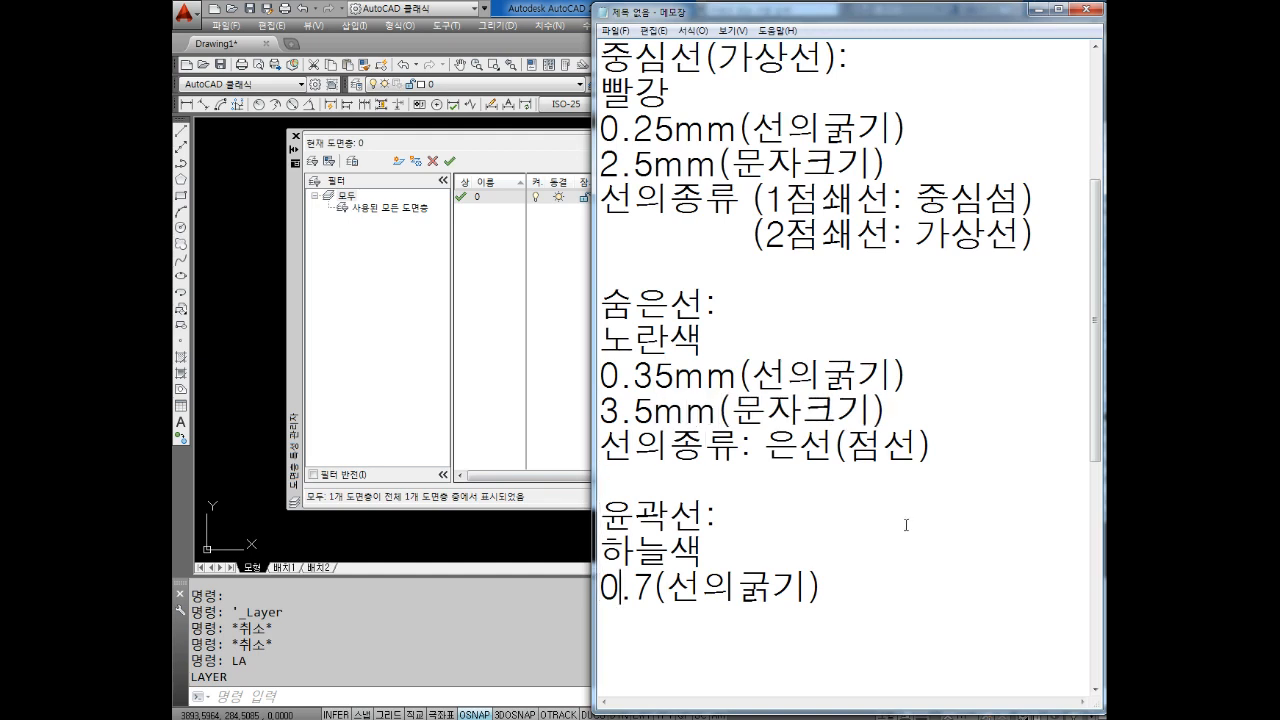
pyautogui.press('Right')
pyautogui.press('Right')
pyautogui.write('mm')
# Step: Enter the text-size line "7.0mm(문자크기)" below the 윤곽선 lineweight line
pyautogui.press('Right')
pyautogui.press('Right')
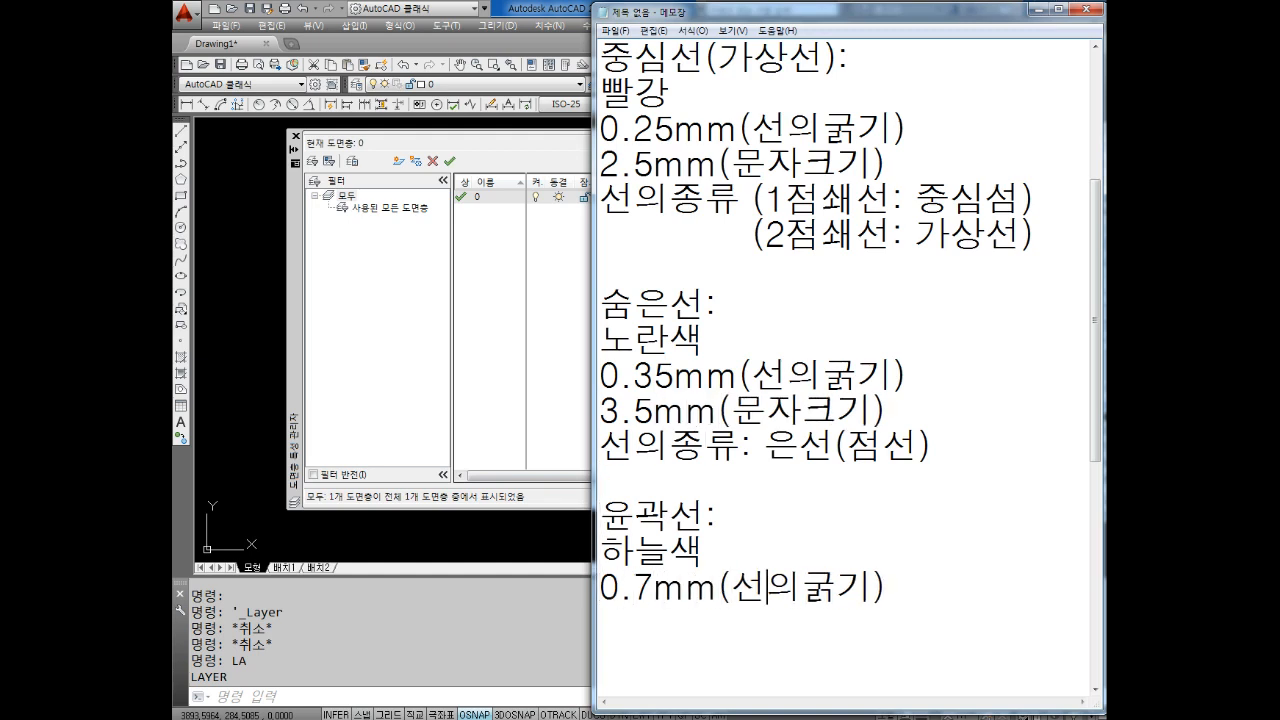
pyautogui.press('Right')
pyautogui.press('Right')
pyautogui.press('Right')
pyautogui.press('Right')
pyautogui.press('Return')
pyautogui.write('기')
pyautogui.write('.0')
pyautogui.write('ㅡㅡ')
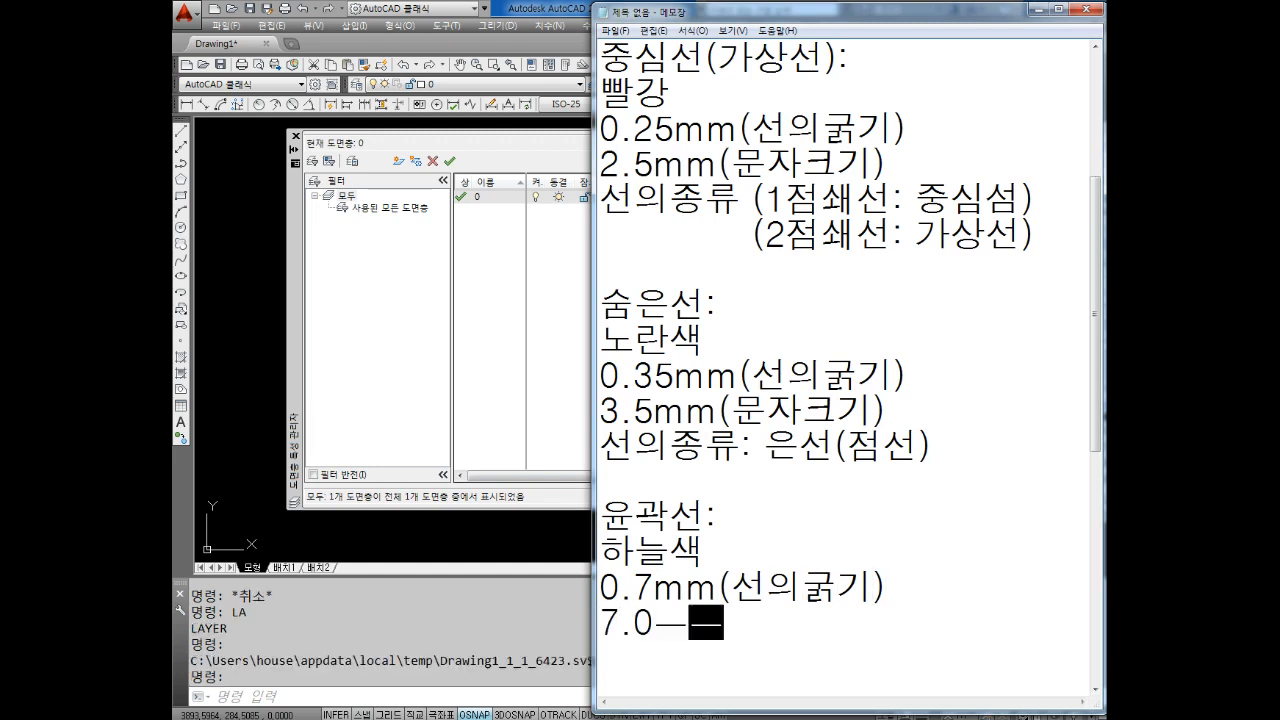
pyautogui.press('BackSpace')
pyautogui.press('BackSpace')
pyautogui.write('mm')
pyautogui.press('BackSpace')
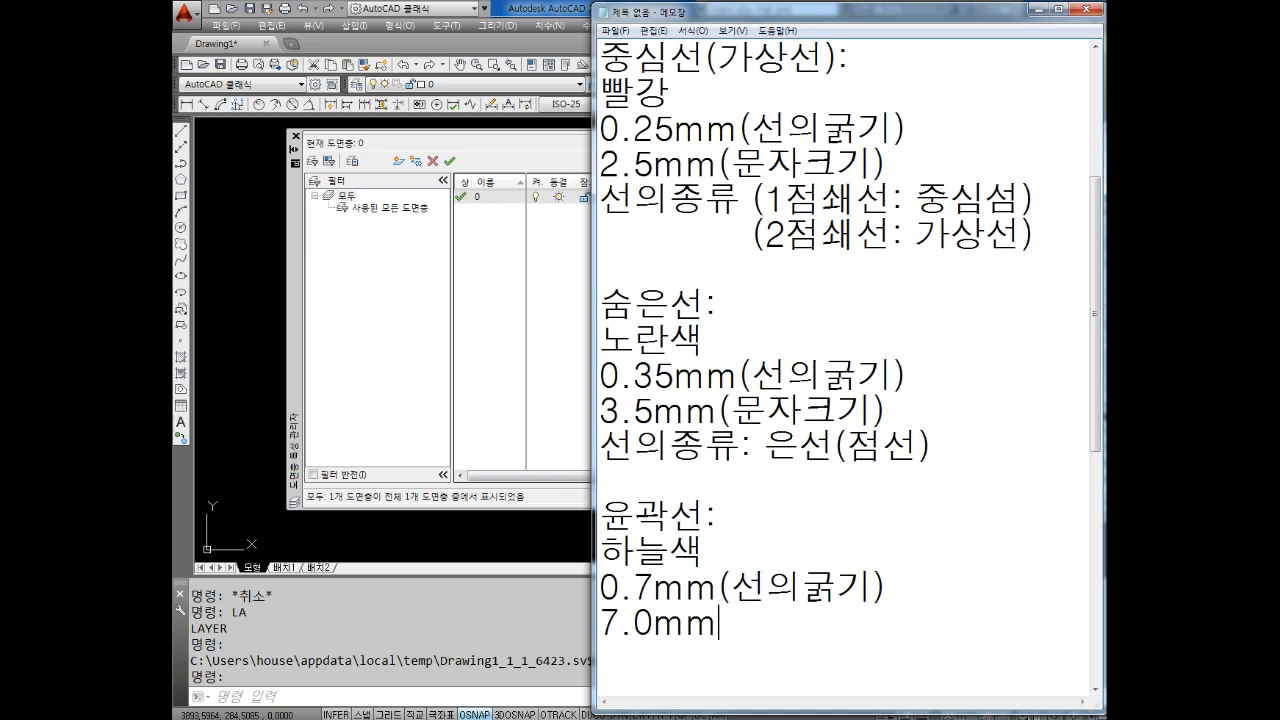
pyautogui.write('(무ㄴ자크기)')
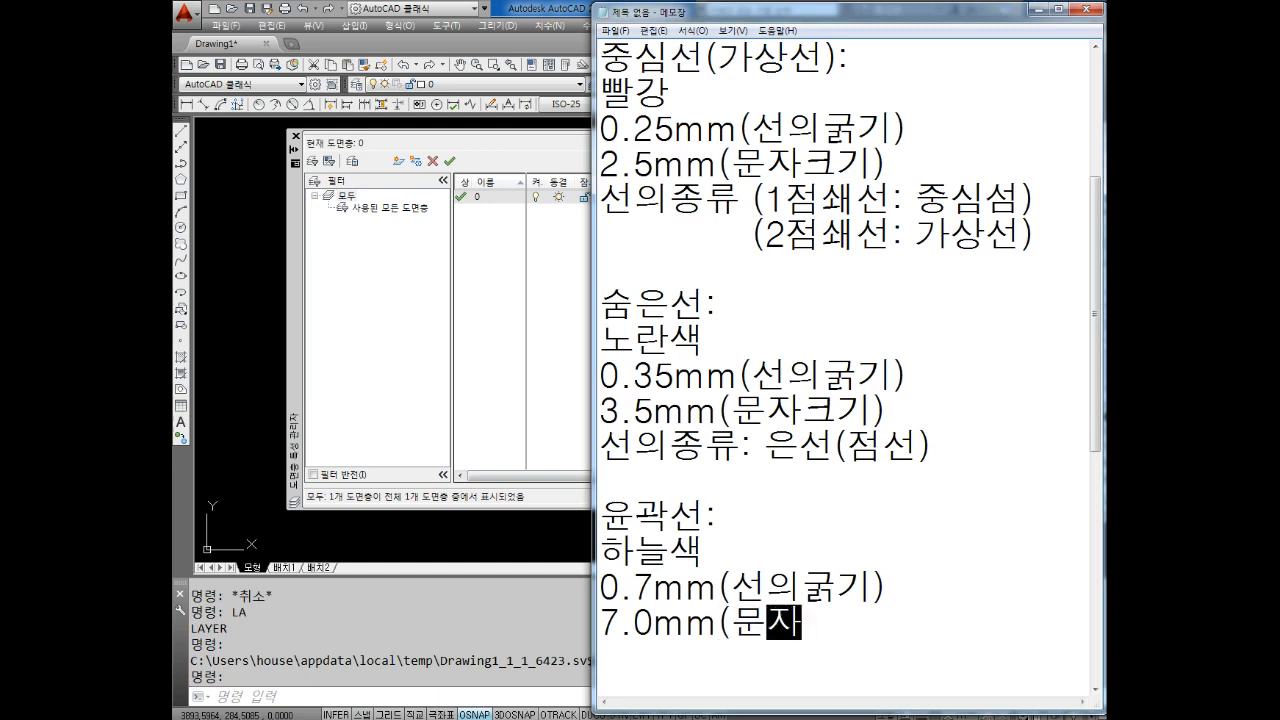
# Step: Add the linetype line "선의종류 : 실선" directly below the 윤곽선 text-size line
pyautogui.press('Return')
pyautogui.press('Return')
pyautogui.press('Return')
pyautogui.press('Return')
pyautogui.press('Return')
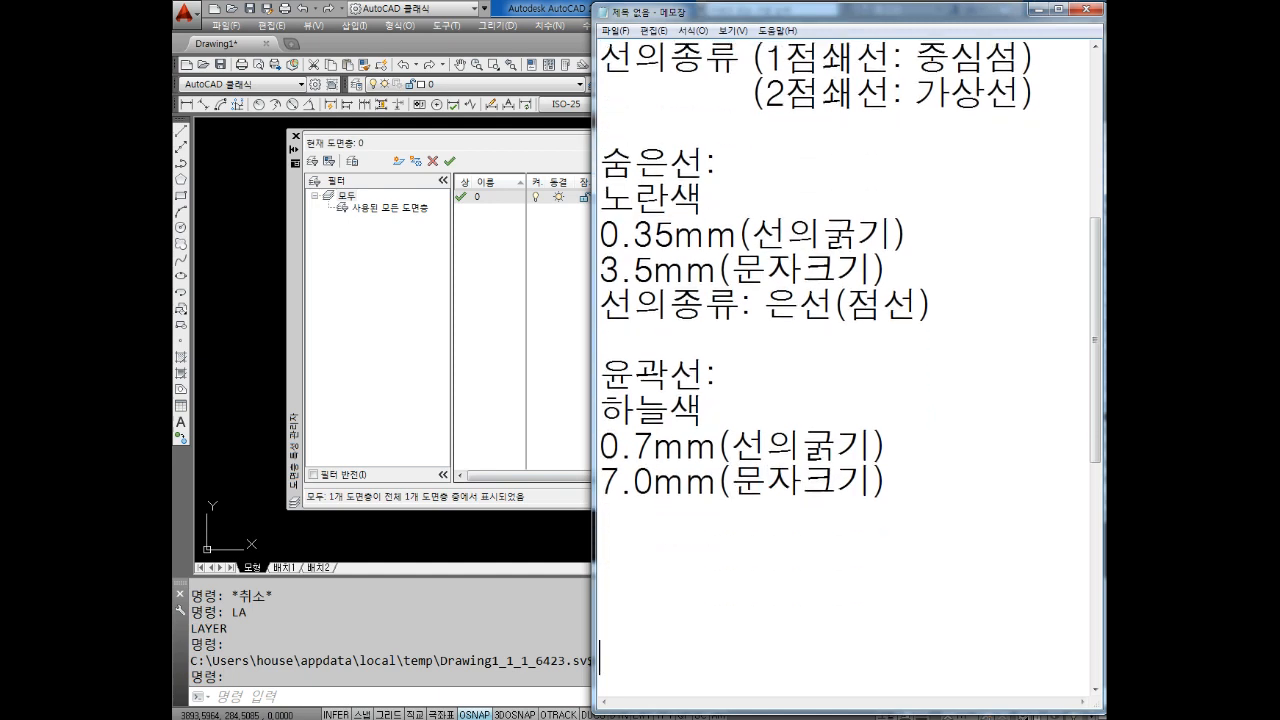
pyautogui.press('BackSpace')
pyautogui.press('BackSpace')
pyautogui.press('BackSpace')
pyautogui.write('선의종')
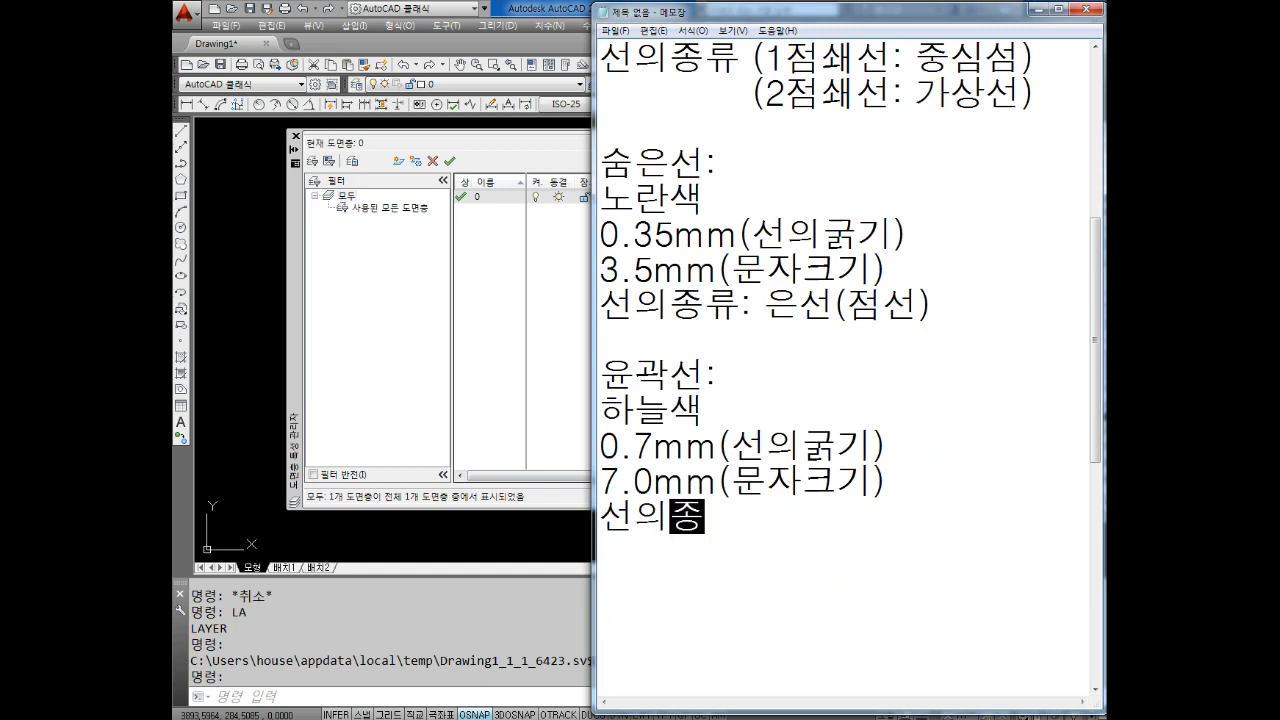
pyautogui.write('류 :')
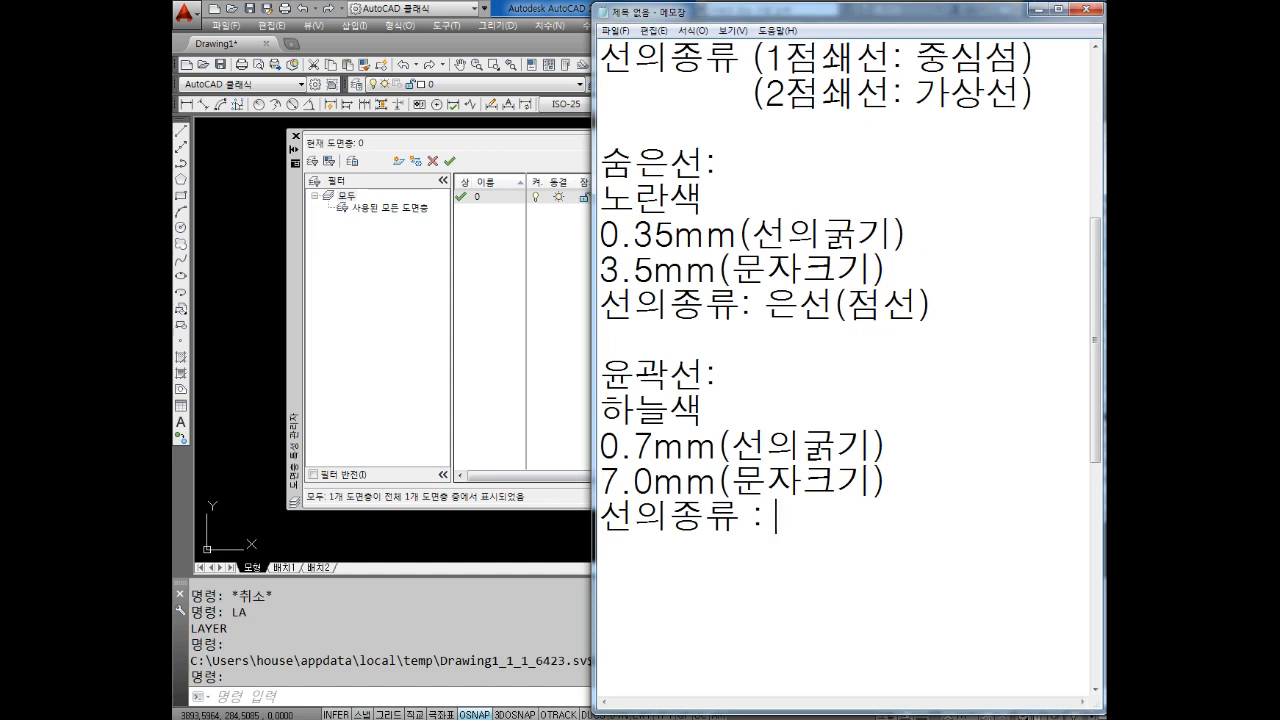
pyautogui.write(' 실선')
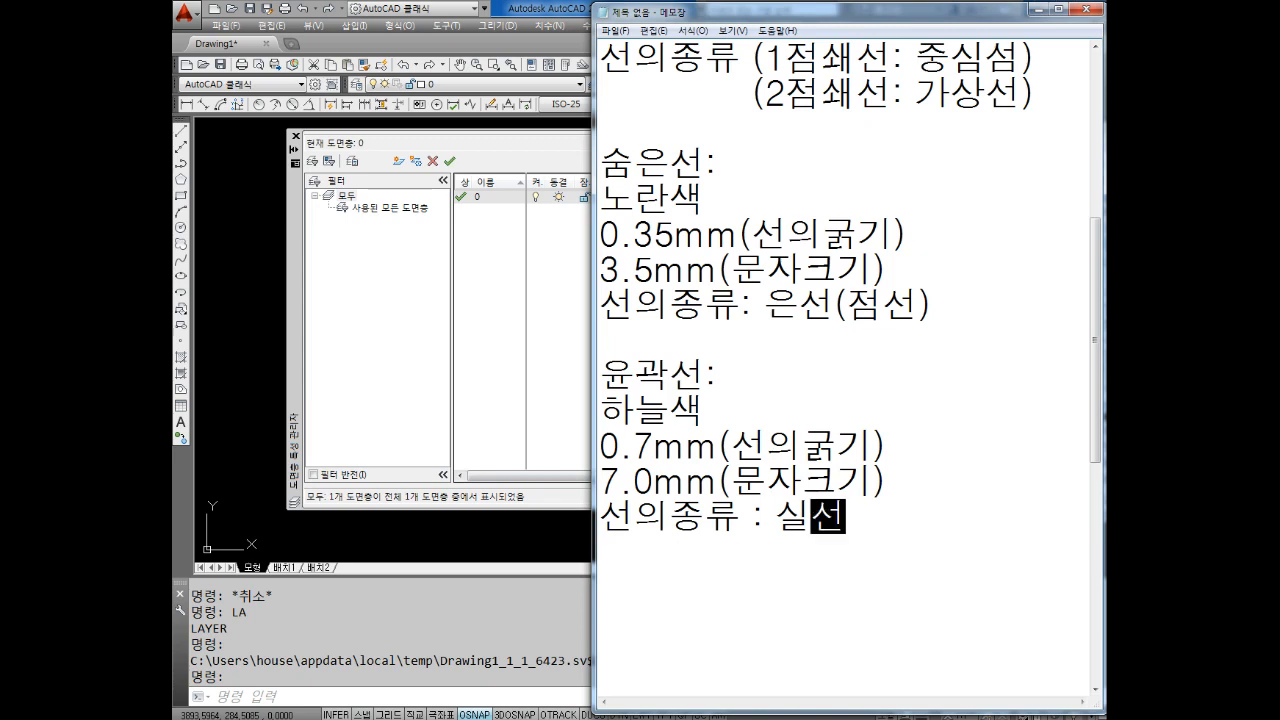
# Step: Add the heading "도면층설정" below the 윤곽선 notes, with the command note "LA 엔터" underneath
pyautogui.write('도면층설정')
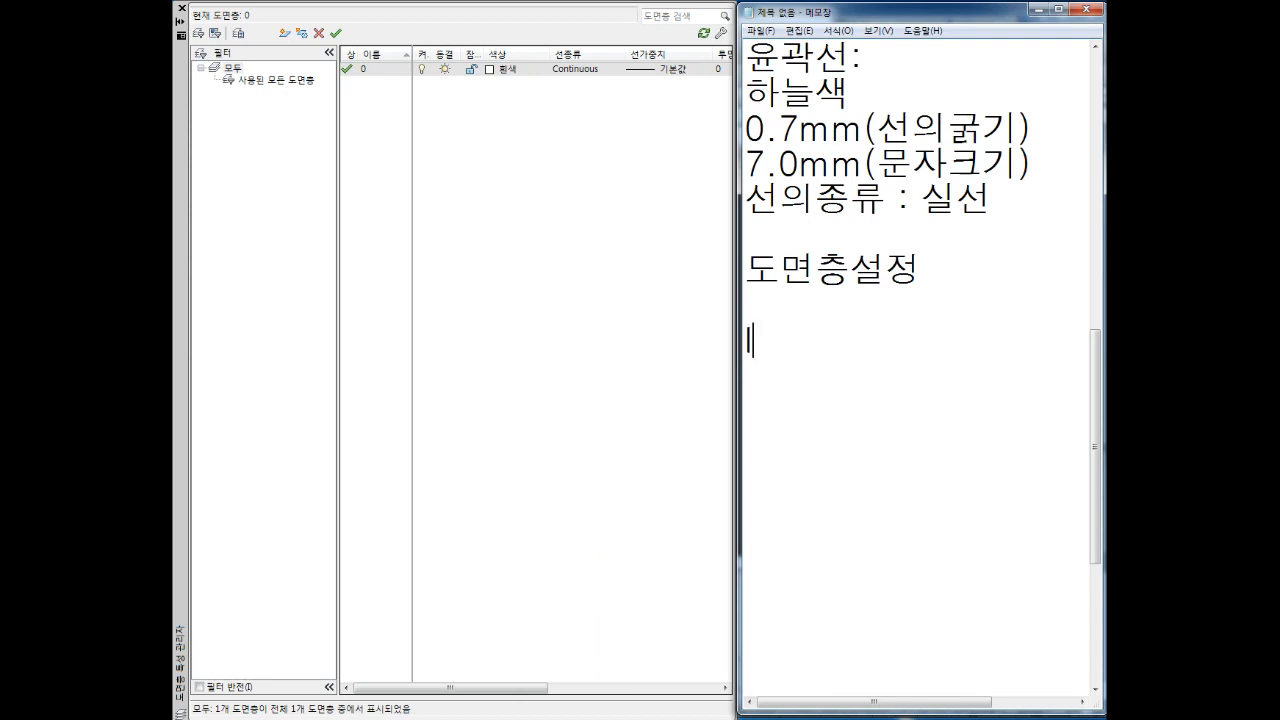
pyautogui.write('ㅣ')
pyautogui.press('BackSpace')
pyautogui.press('Hangul')
pyautogui.write('LA 엔터')
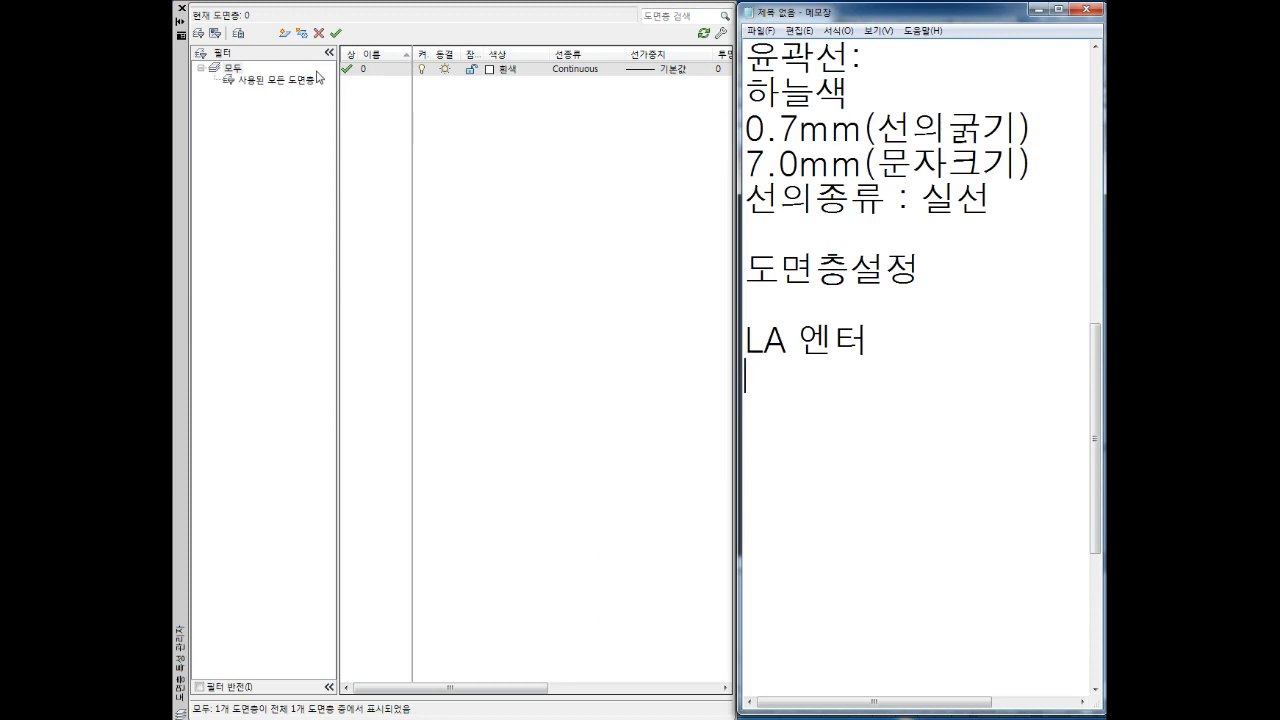
# Step: Switch to AutoCAD, try to create a new layer in the Layer Properties Manager, and cancel the pending selection window
pyautogui.click(375, 108)
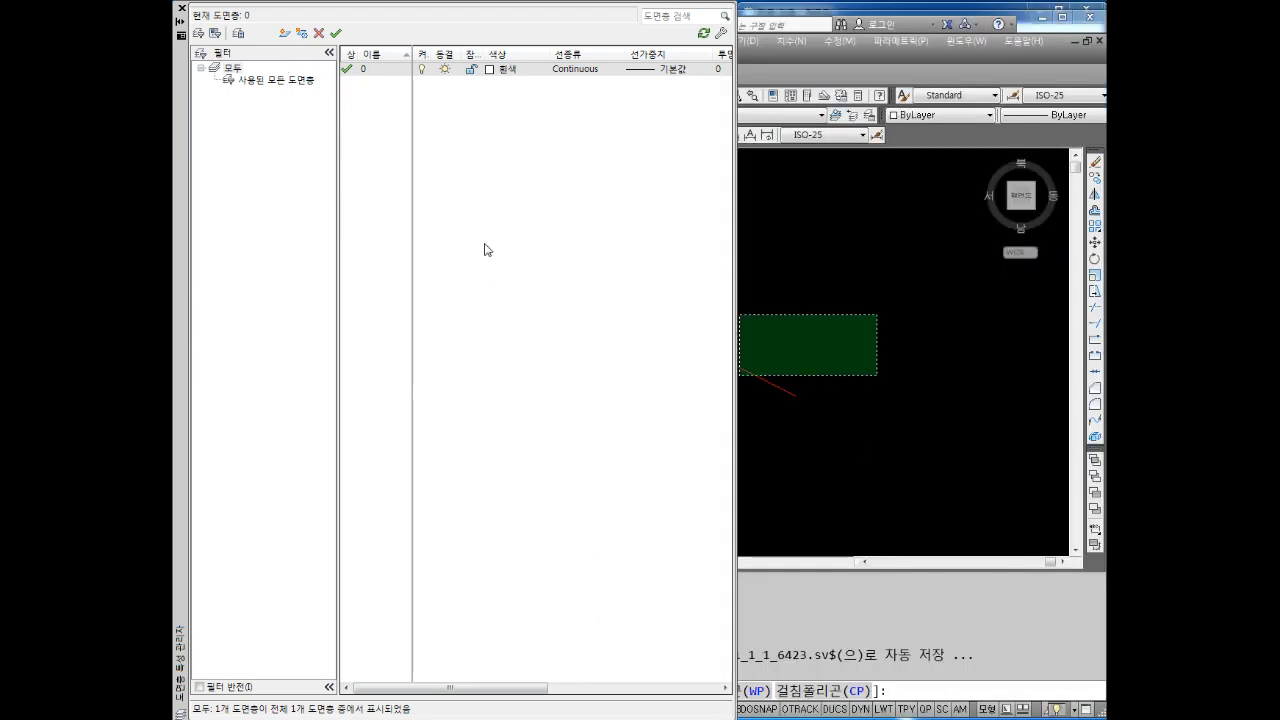
pyautogui.click(752, 382)
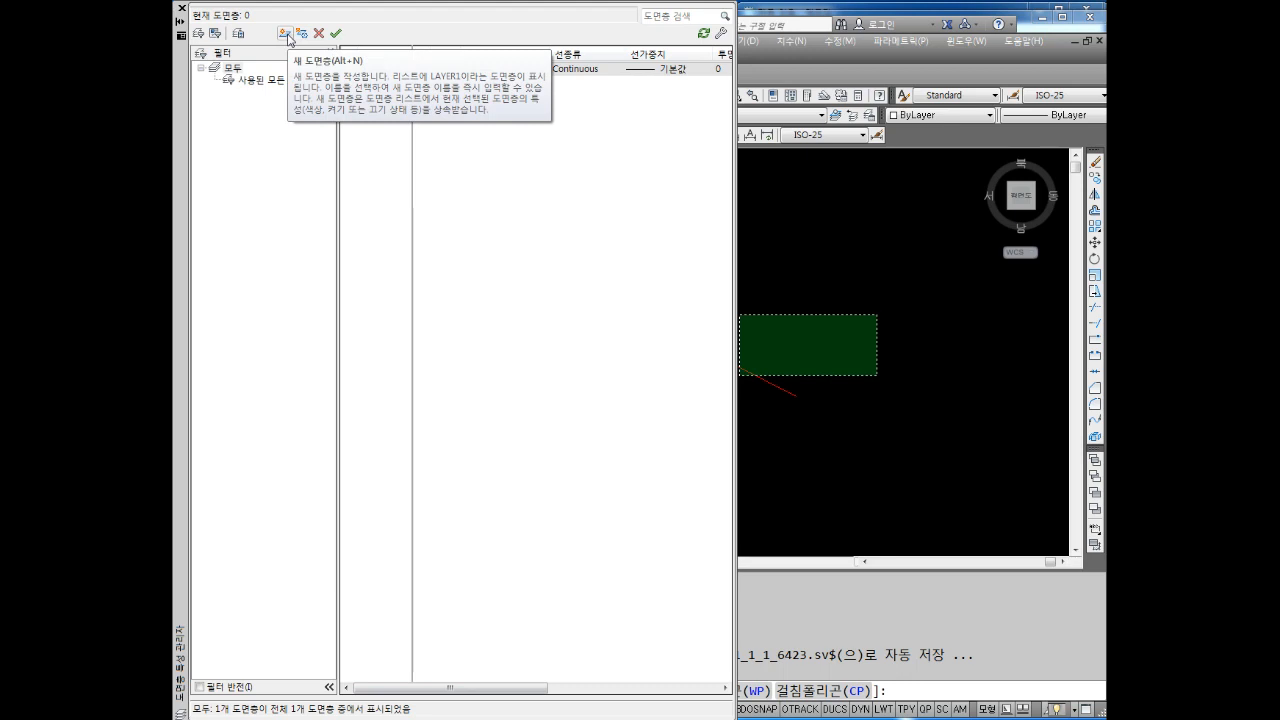
pyautogui.click(286, 34)
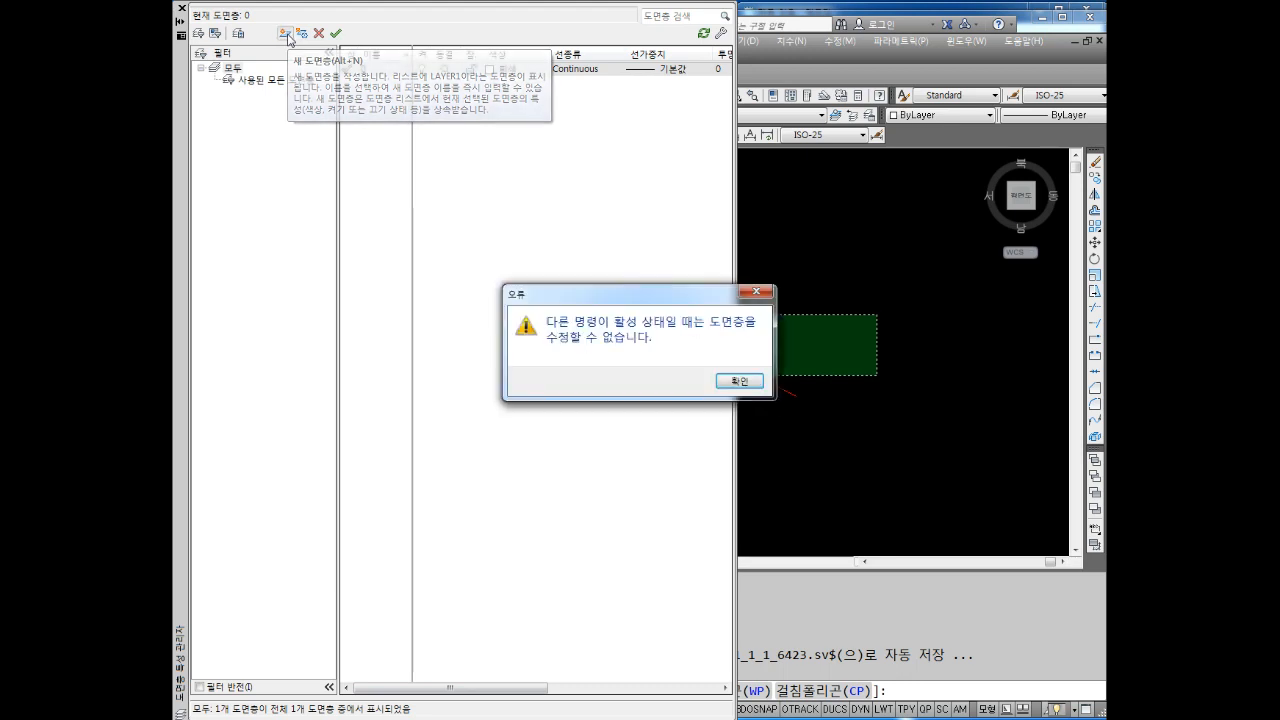
pyautogui.click(738, 381)
pyautogui.press('Escape')
pyautogui.press('Escape')
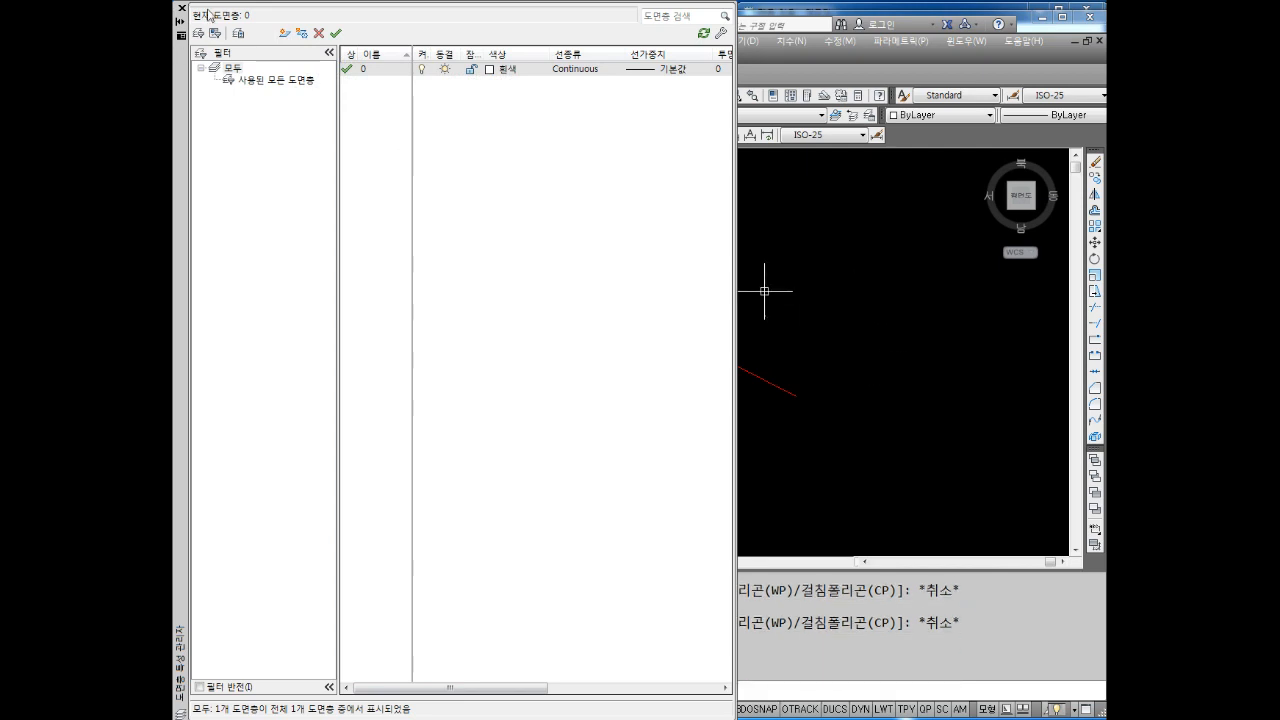
# Step: Create five new layers in the Layer Properties Manager
pyautogui.click(286, 34)
pyautogui.click(286, 34)
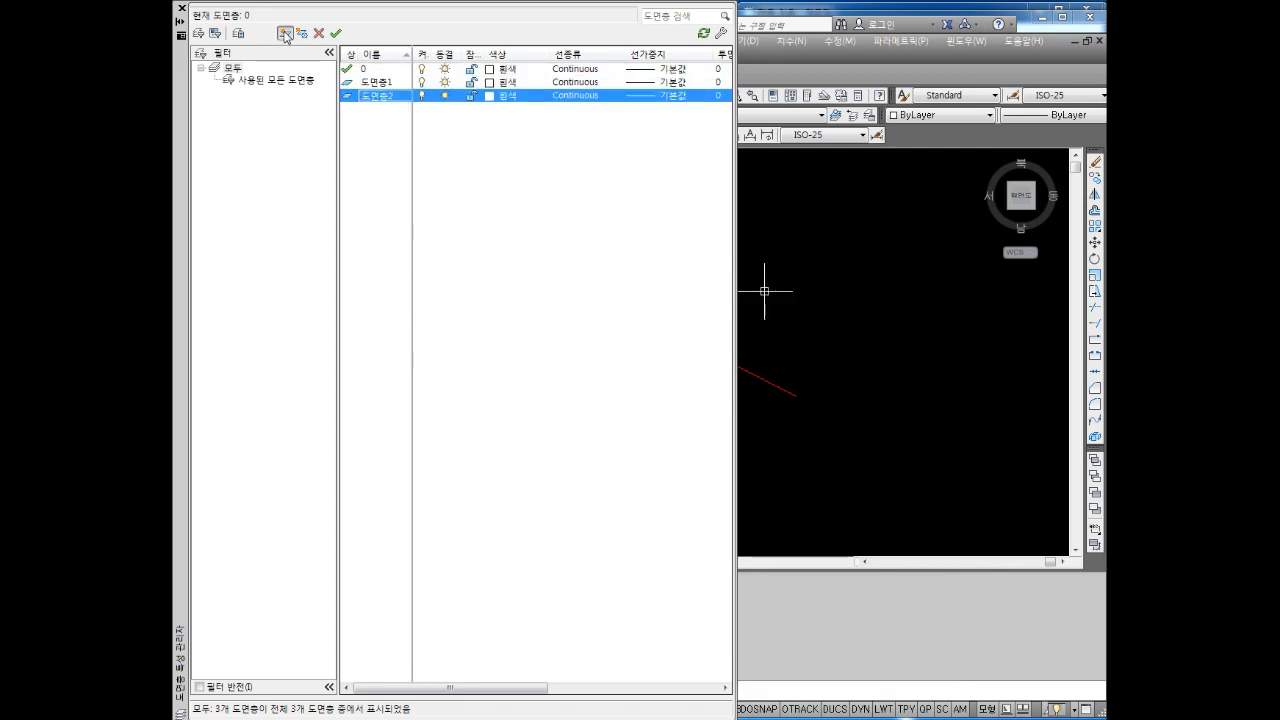
pyautogui.click(286, 34)
pyautogui.click(286, 34)
pyautogui.click(286, 34)
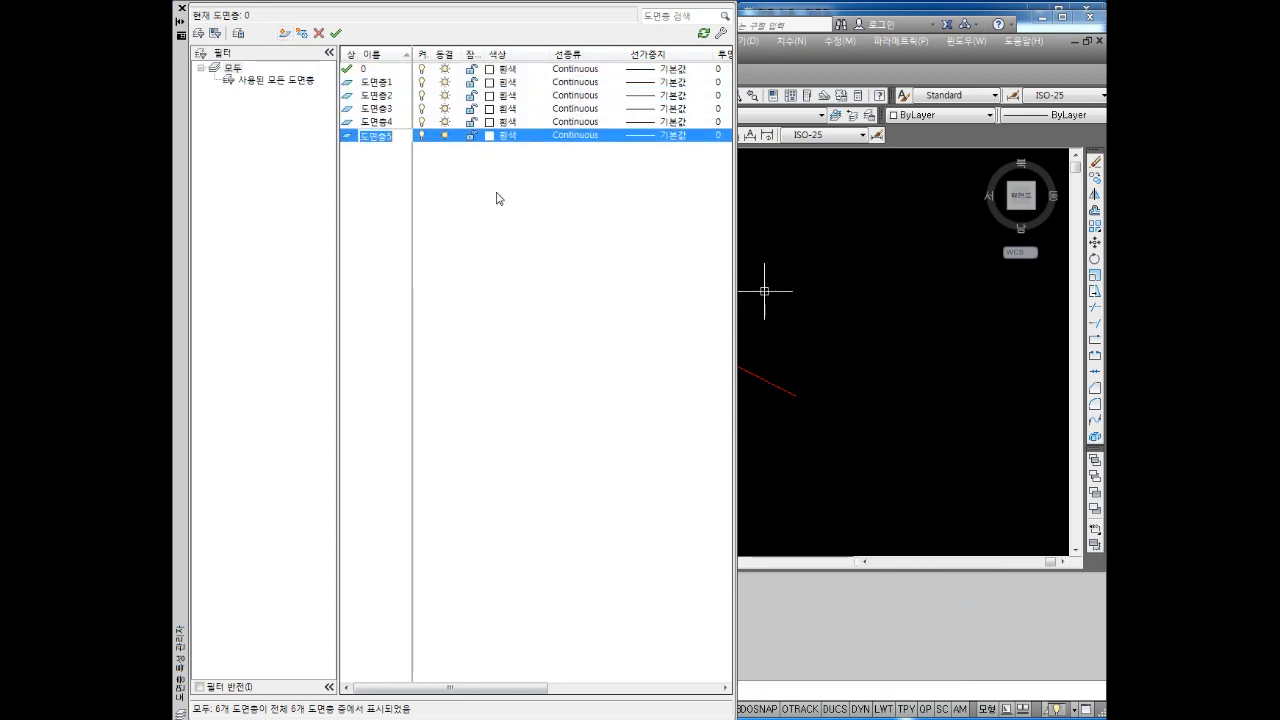
# Step: Return to the Notepad notes, add a blank line below the last "LA 엔터", and bring the 외형선 notes into view
pyautogui.click(490, 718)
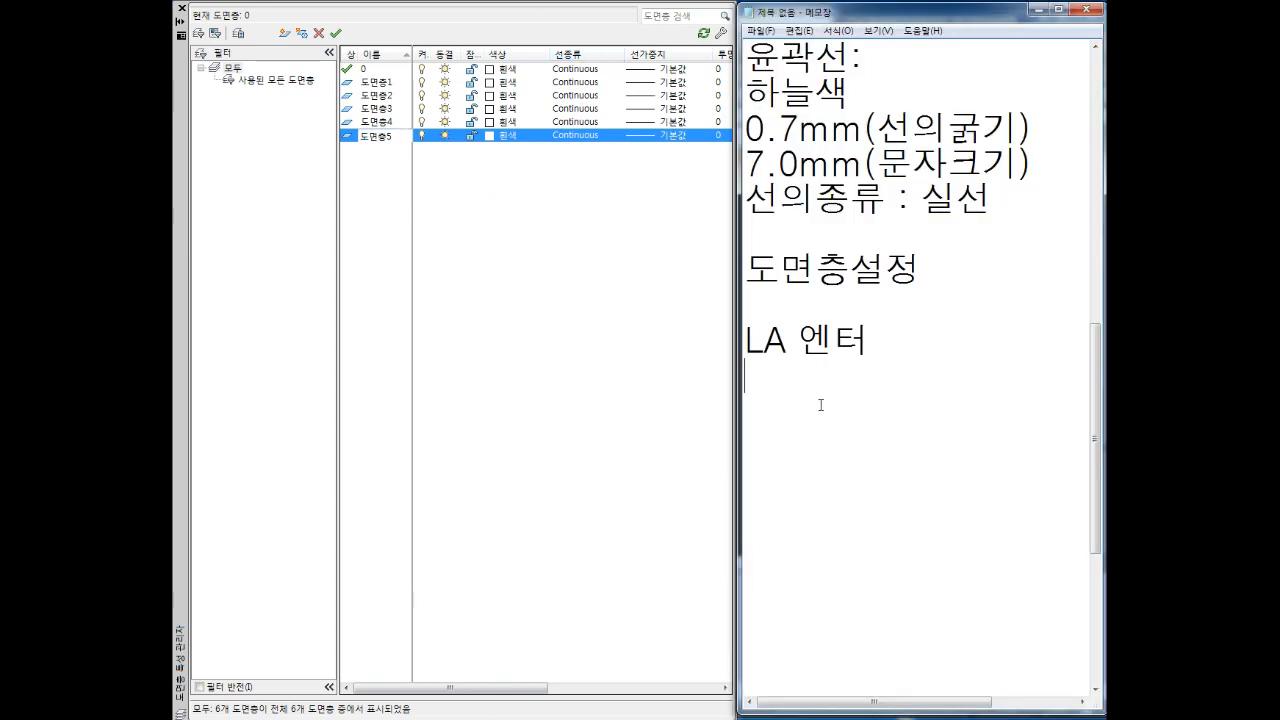
pyautogui.press('Return')
pyautogui.click(1038, 9)
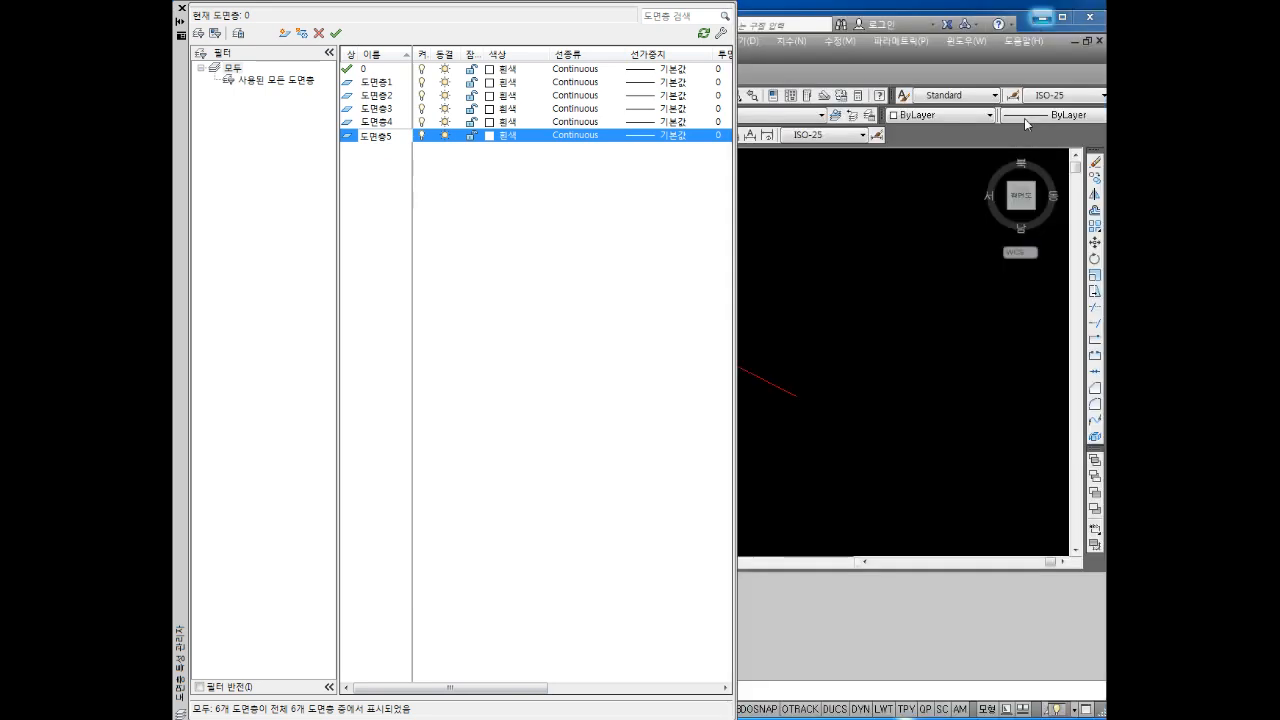
pyautogui.click(500, 718)
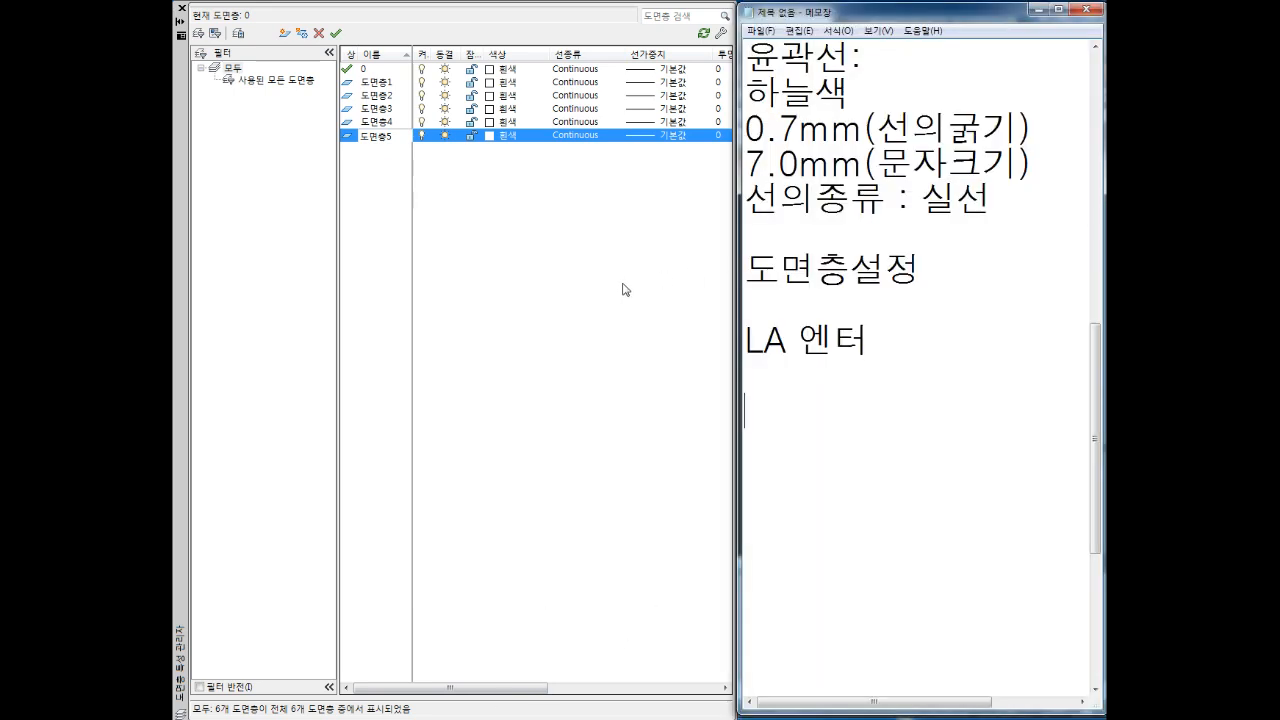
pyautogui.click(513, 241)
pyautogui.hotkey('alt', 'Tab')
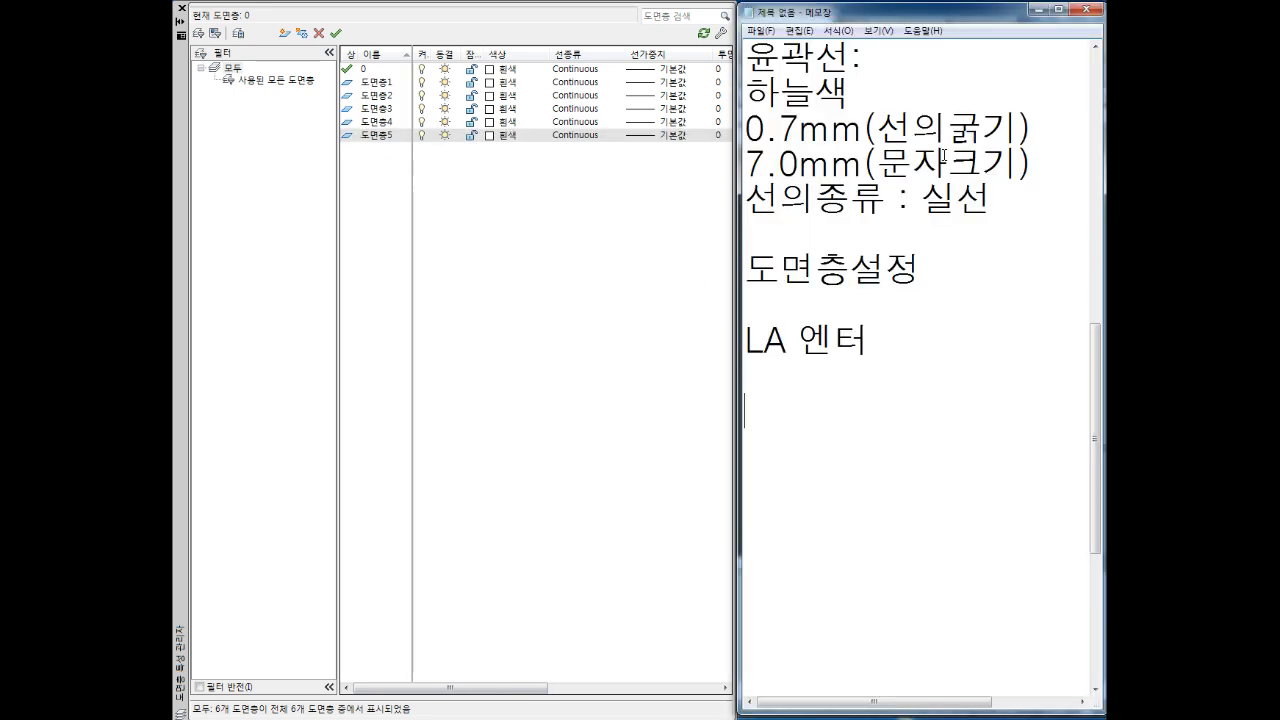
pyautogui.scroll(7, 934, 274)
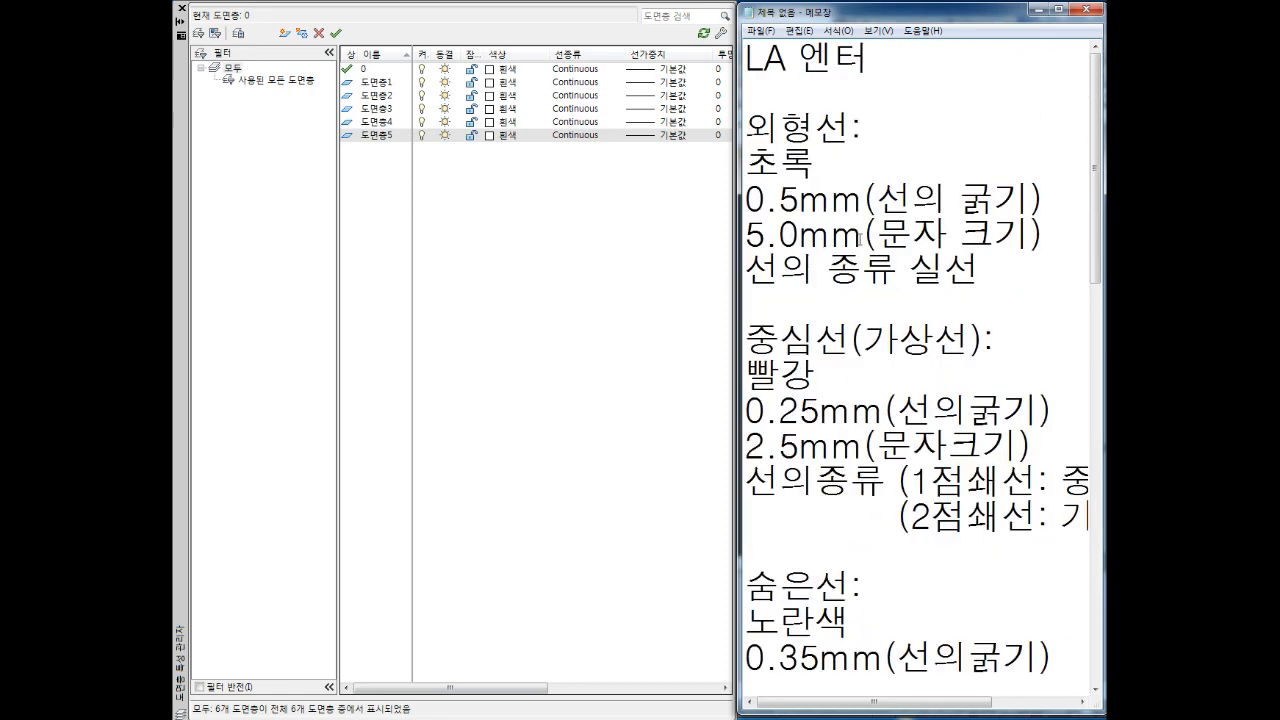
# Step: Rename the first new layer, 도면층1, as 외형선 in AutoCAD's Layer Properties Manager
pyautogui.click(380, 85)
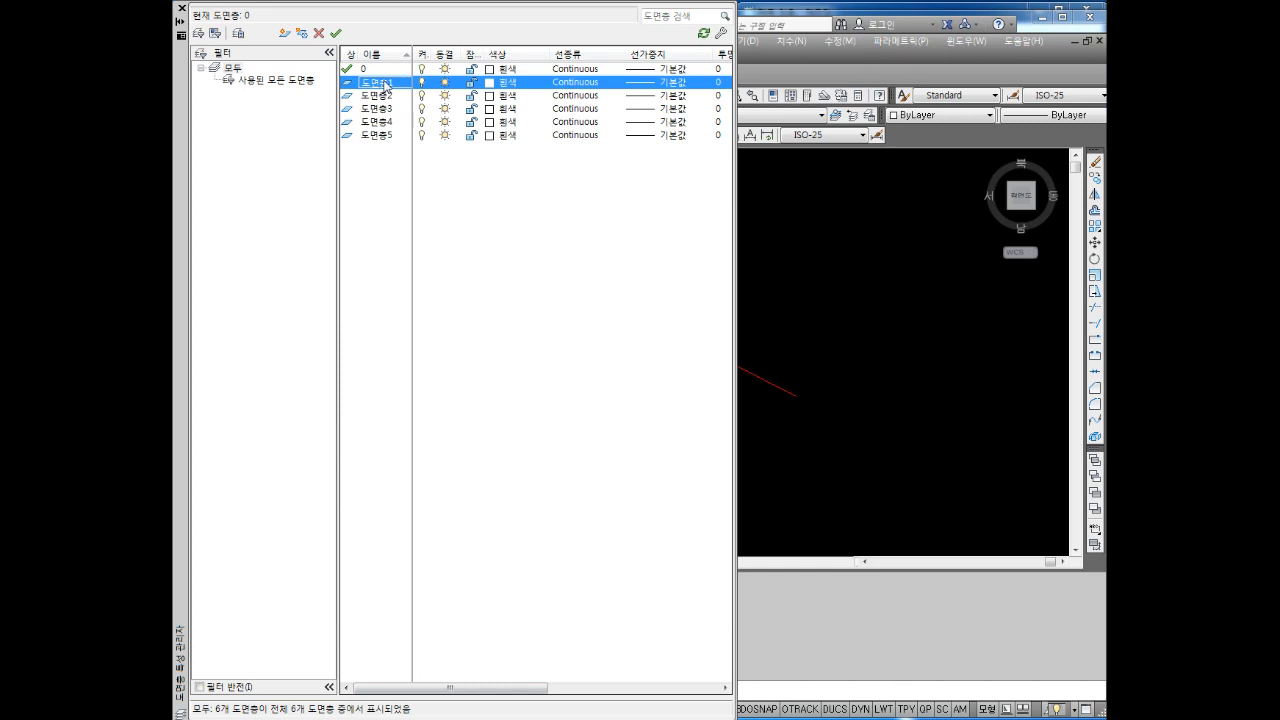
pyautogui.click(386, 85)
pyautogui.rightClick(368, 82)
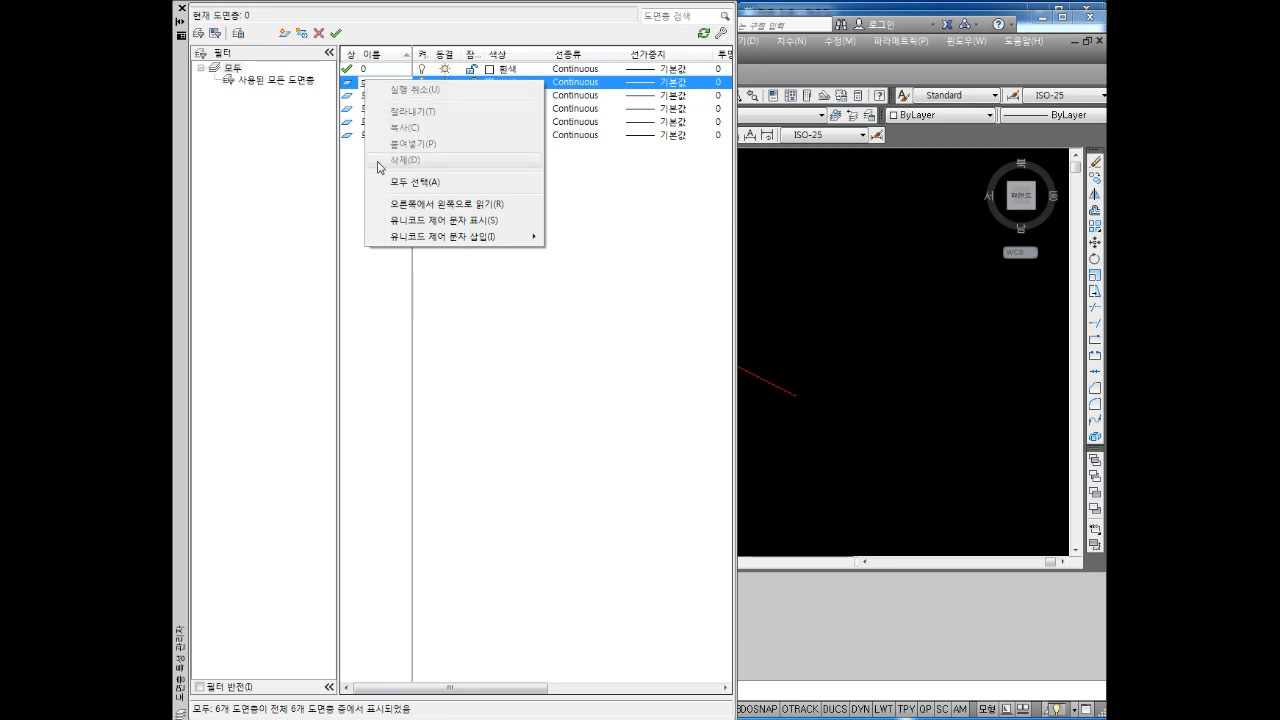
pyautogui.click(347, 101)
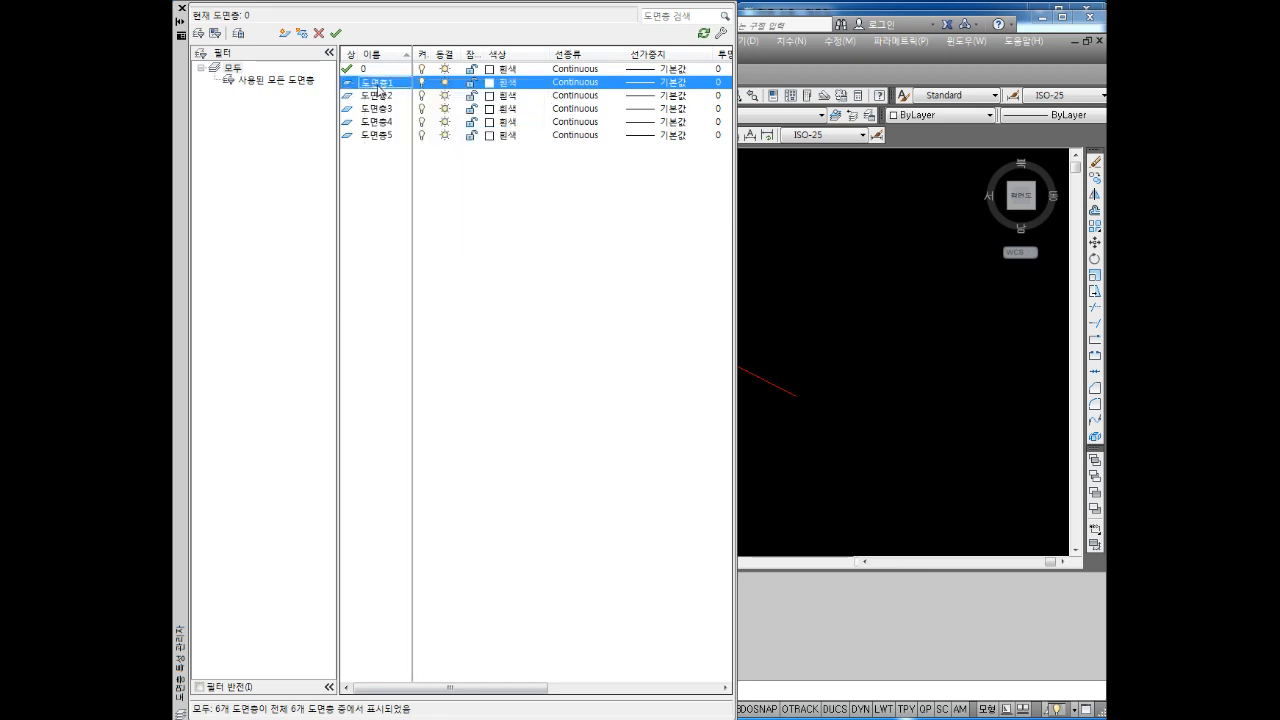
pyautogui.click(382, 88)
pyautogui.write('DHL외형선')
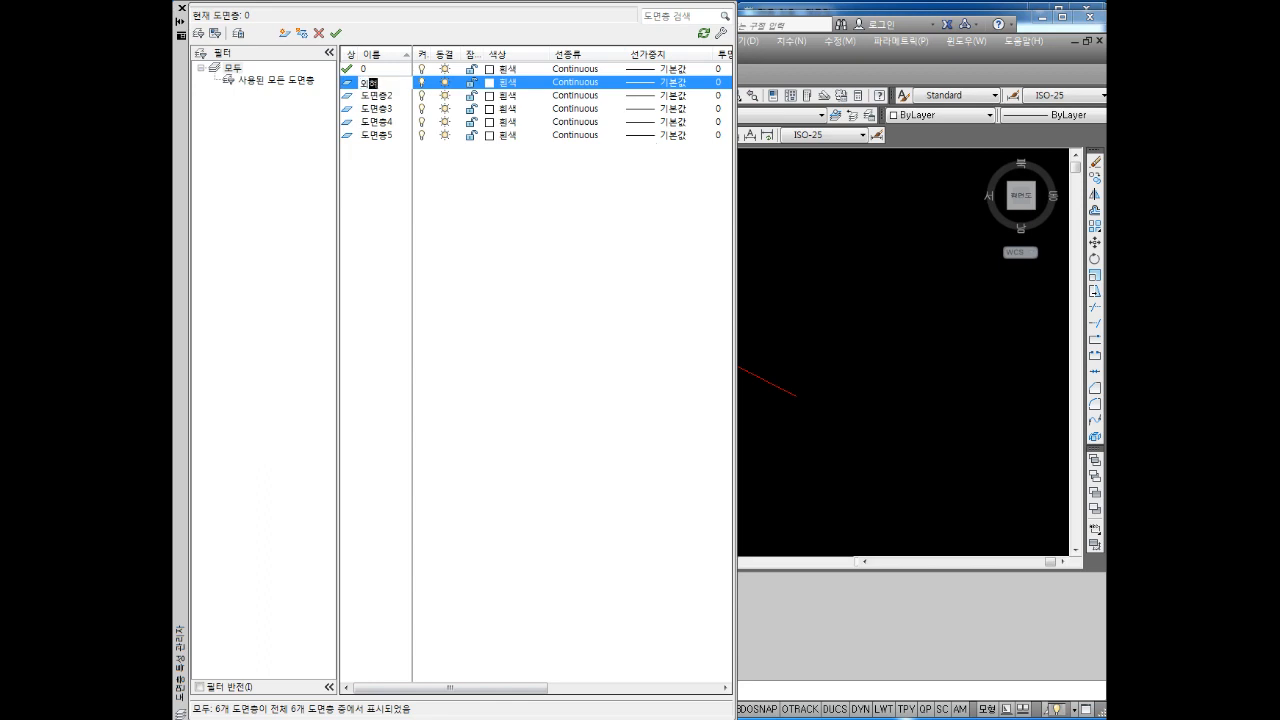
pyautogui.press('Return')
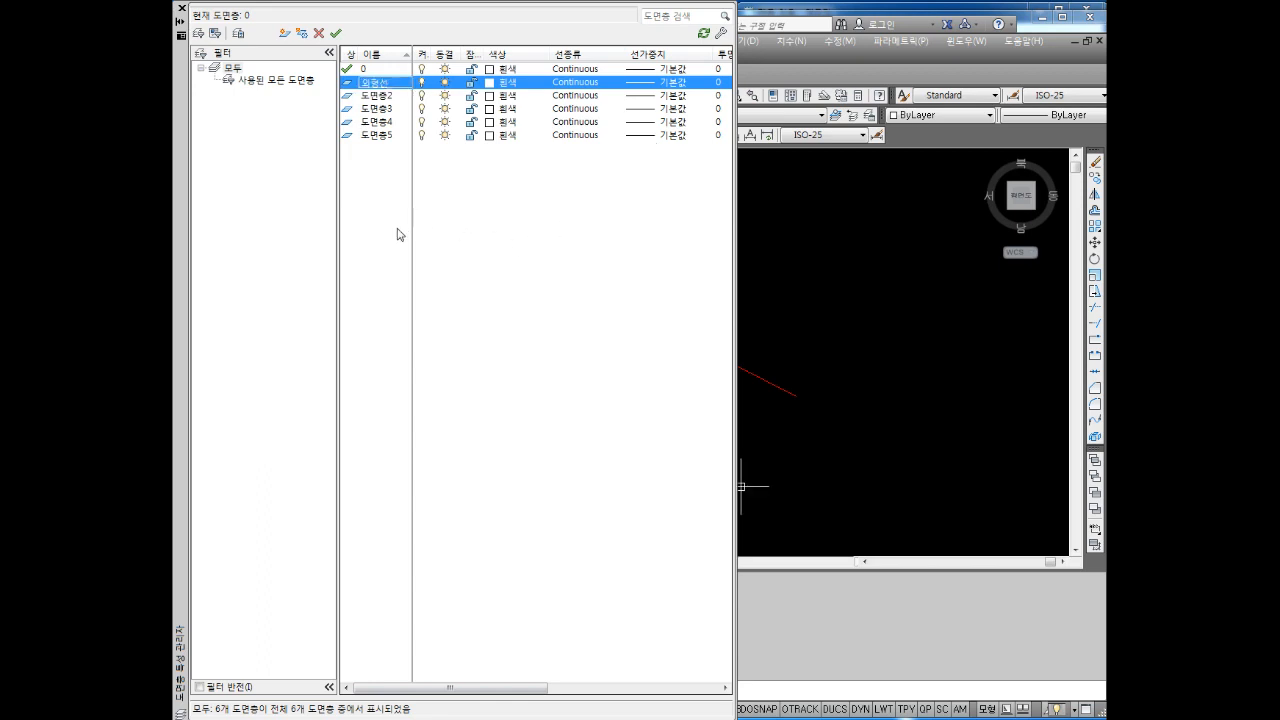
pyautogui.rightClick(379, 87)
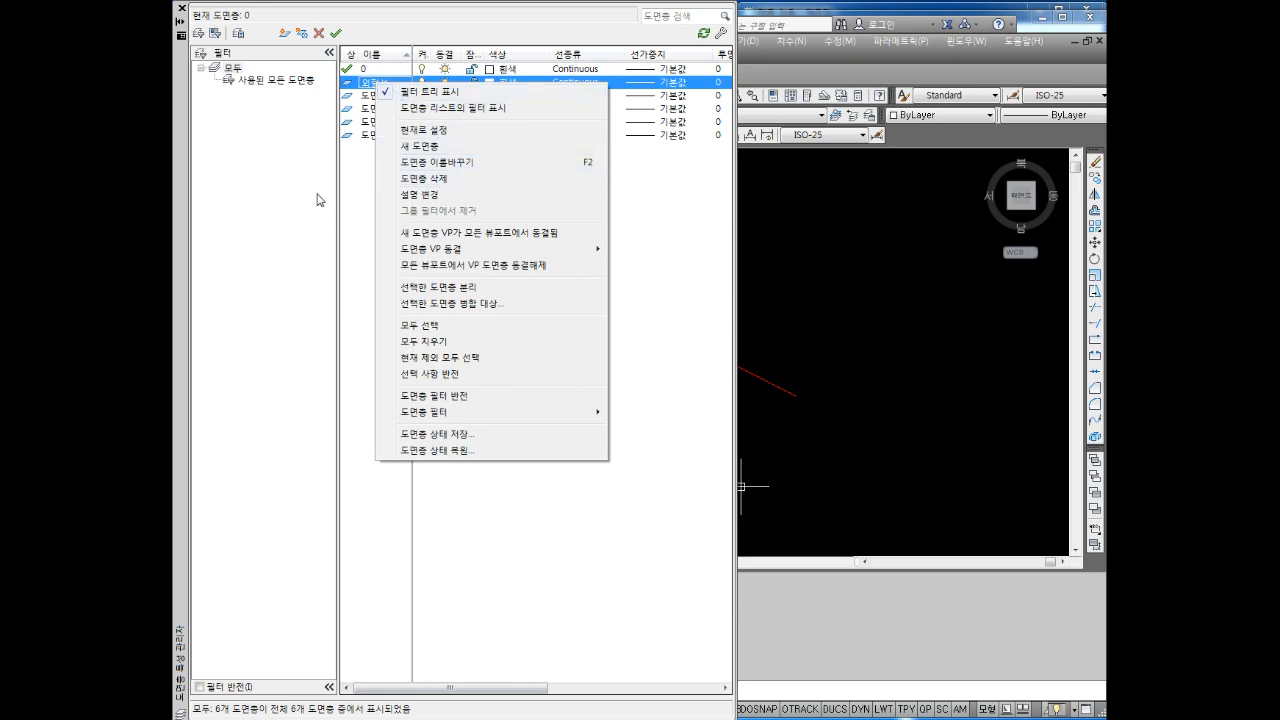
pyautogui.click(360, 180)
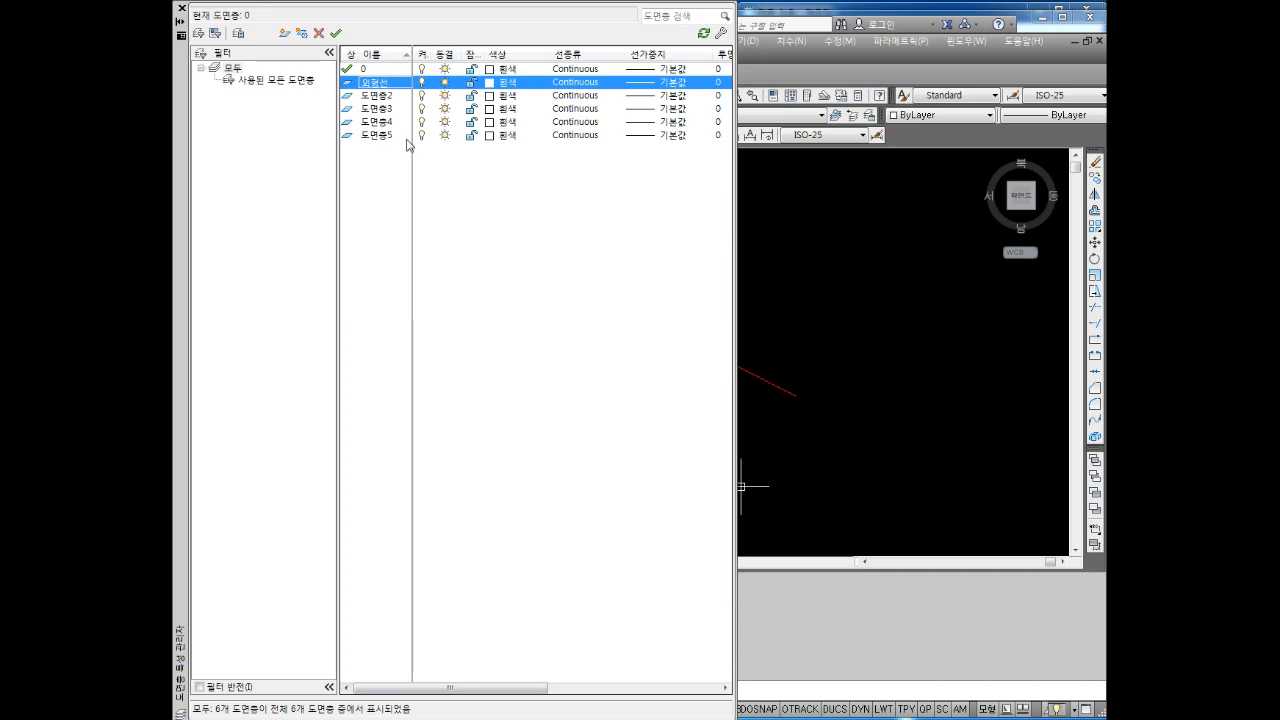
# Step: Try out the on, freeze and lock toggles of the 외형선 layer
pyautogui.click(423, 82)
pyautogui.click(445, 82)
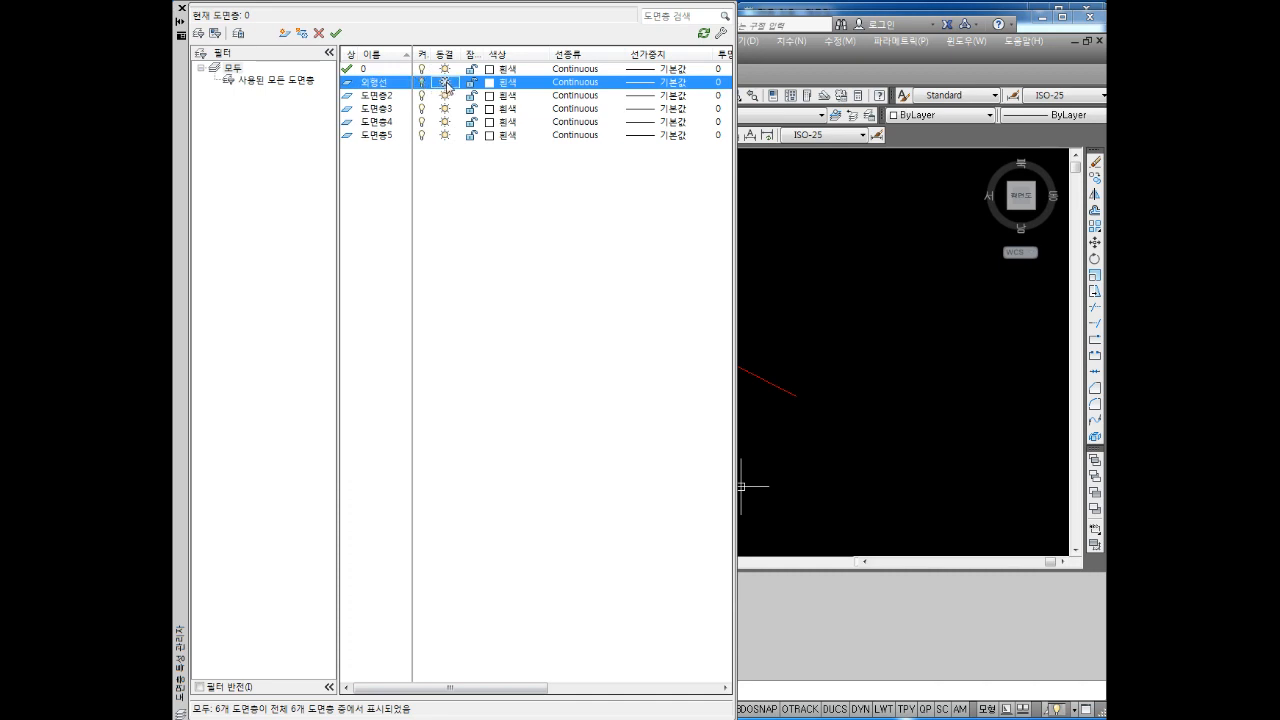
pyautogui.click(469, 84)
pyautogui.click(447, 84)
pyautogui.click(423, 84)
pyautogui.click(446, 83)
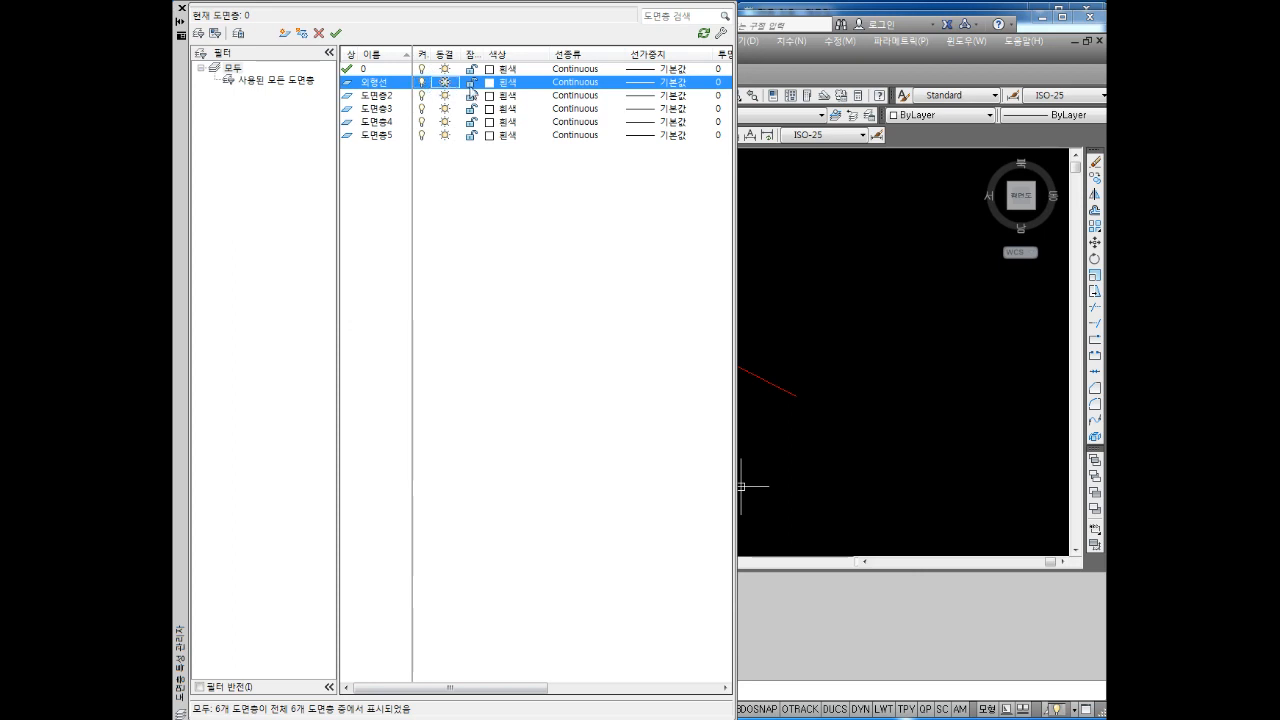
pyautogui.click(469, 84)
pyautogui.click(446, 84)
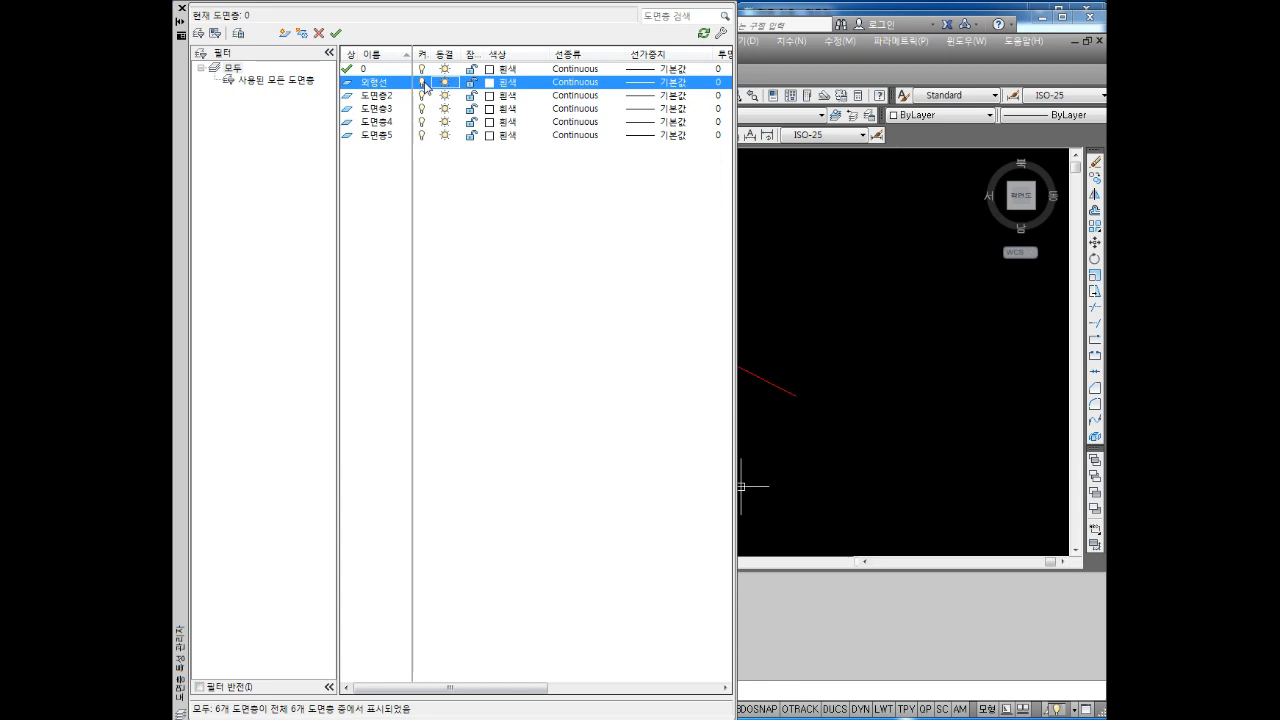
# Step: Try freezing and turning off layers among 도면층2 to 도면층4, and freezing 외형선 together with current layer 0
pyautogui.click(423, 84)
pyautogui.click(444, 95)
pyautogui.click(444, 121)
pyautogui.click(421, 108)
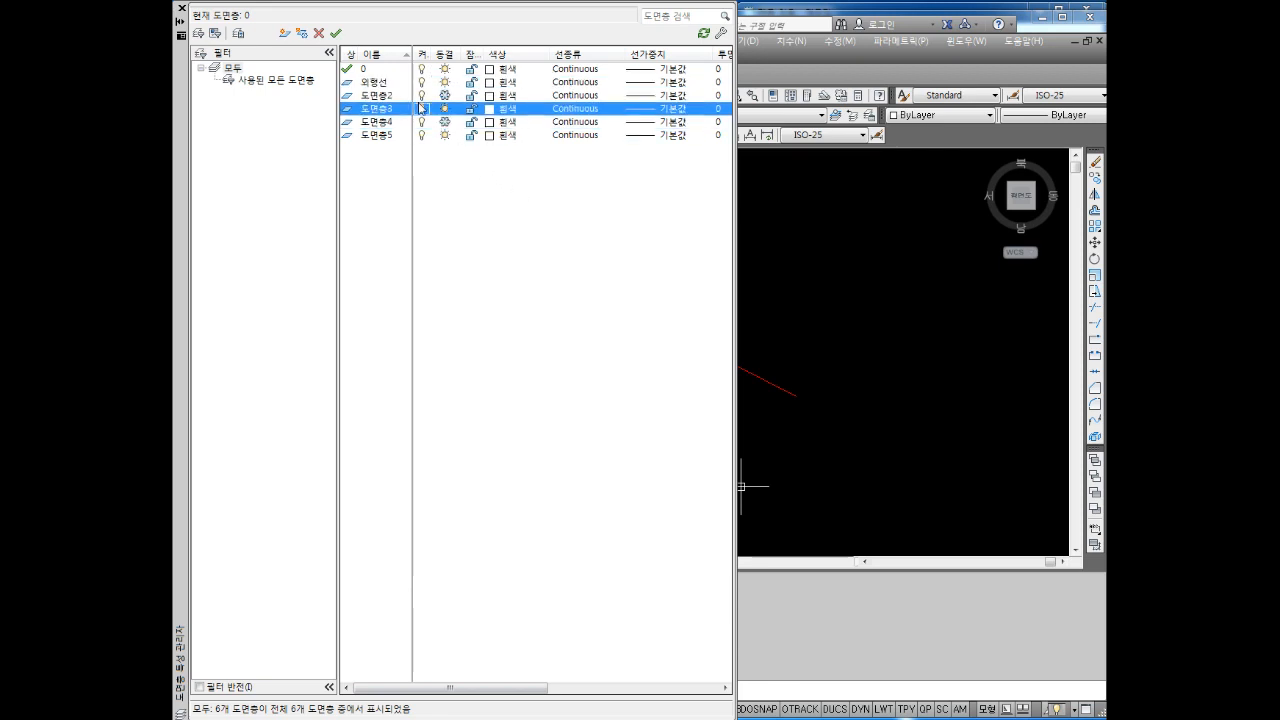
pyautogui.moveTo(421, 95); pyautogui.dragTo(445, 72)
pyautogui.click(446, 81)
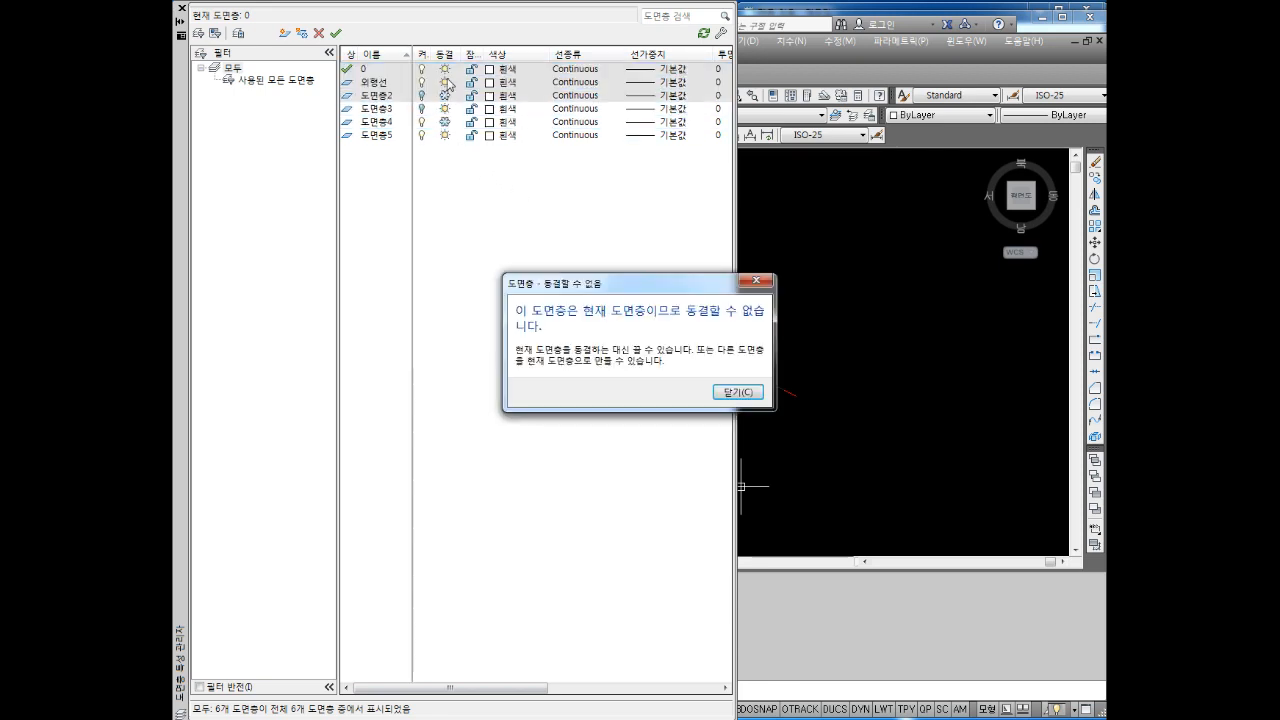
pyautogui.click(735, 392)
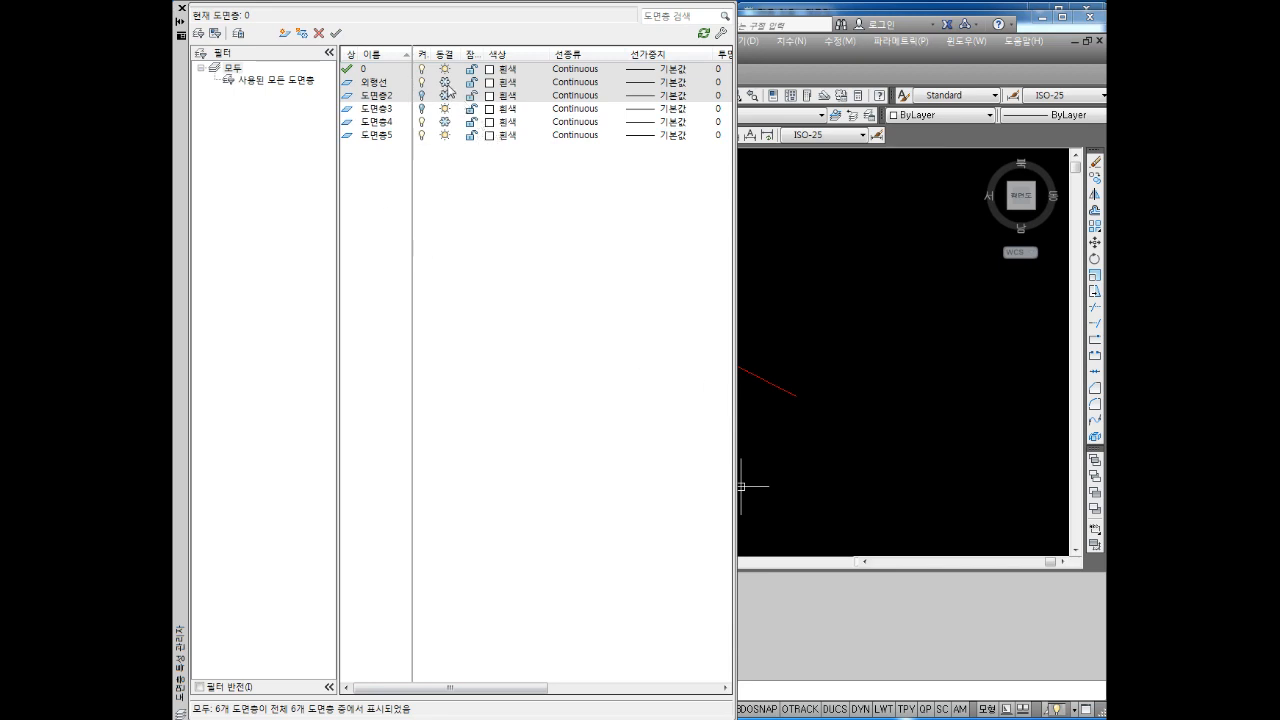
# Step: Thaw 외형선, 도면층2 and 도면층4, and turn 도면층2 and 도면층3 back on
pyautogui.click(443, 86)
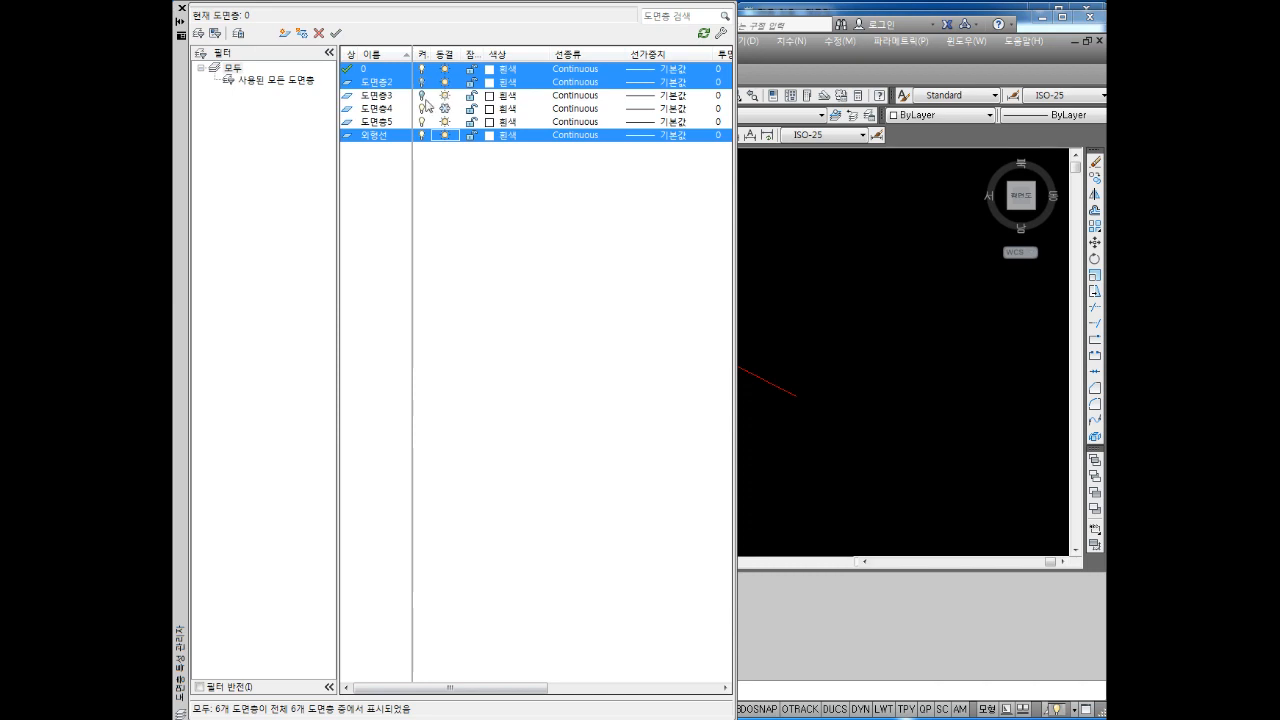
pyautogui.click(426, 83)
pyautogui.click(425, 96)
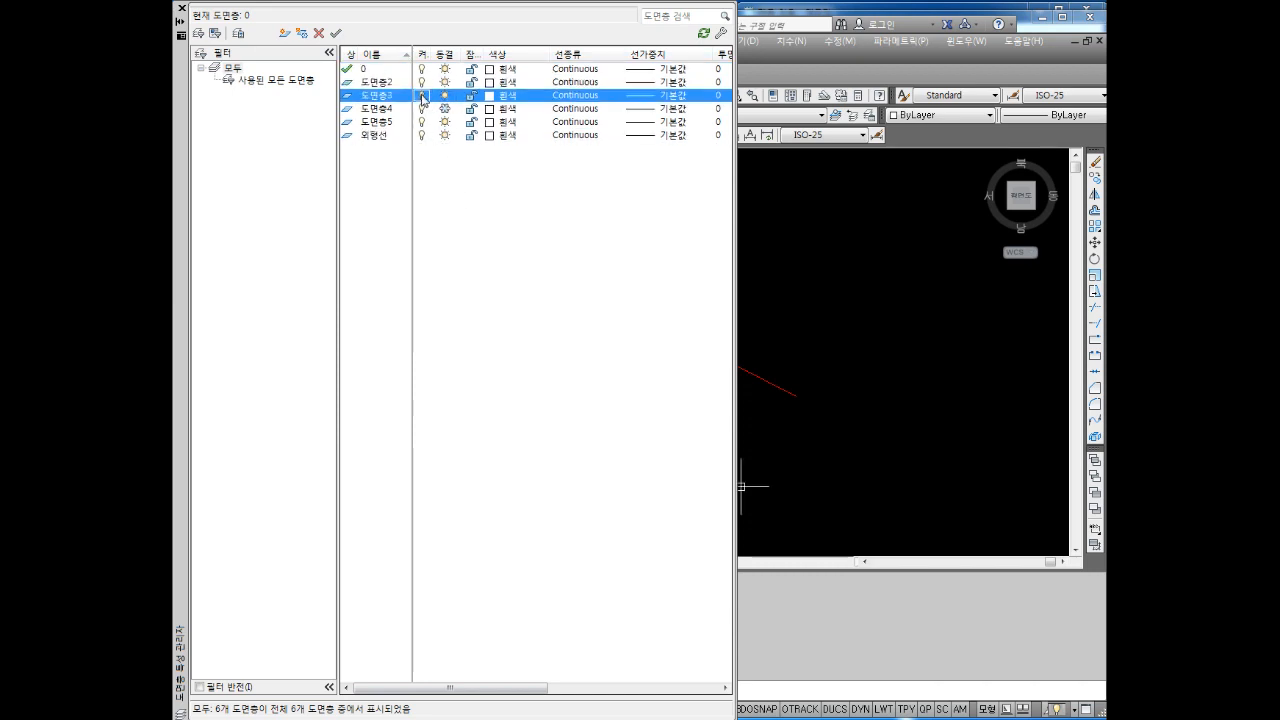
pyautogui.click(446, 109)
# Step: Try out locking and unlocking layers 도면층4 and 도면층3
pyautogui.click(471, 109)
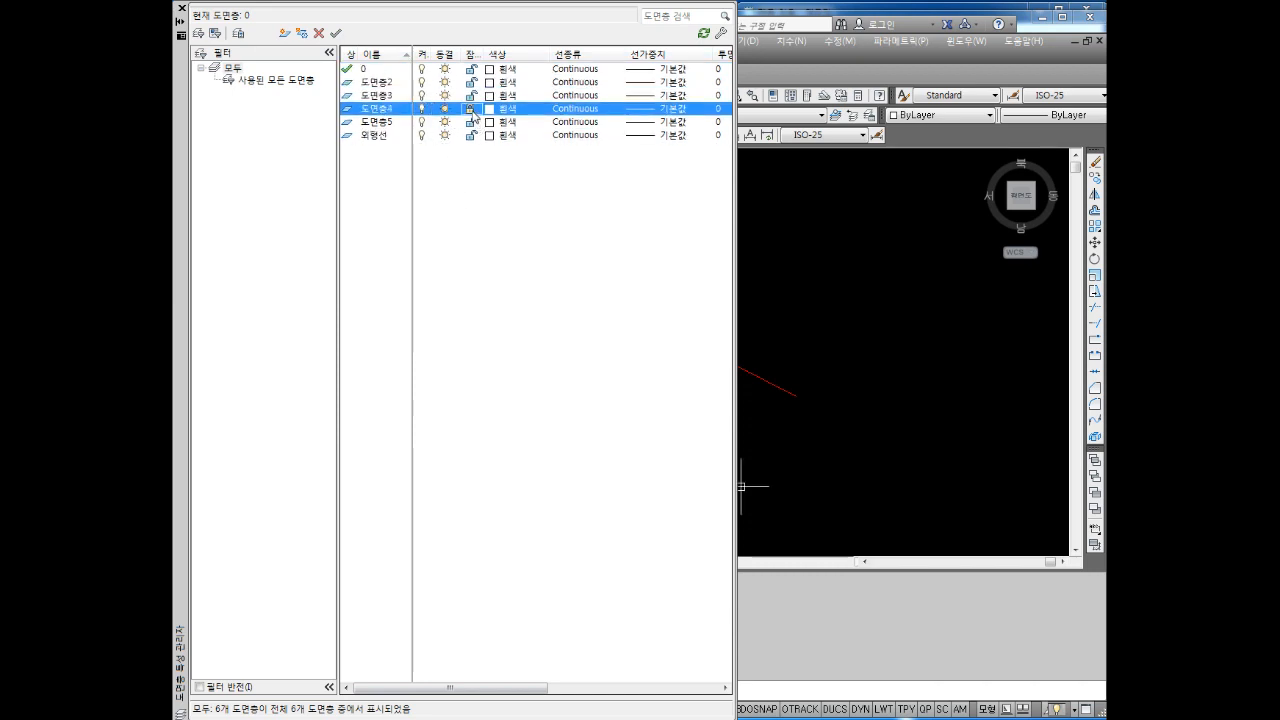
pyautogui.click(470, 95)
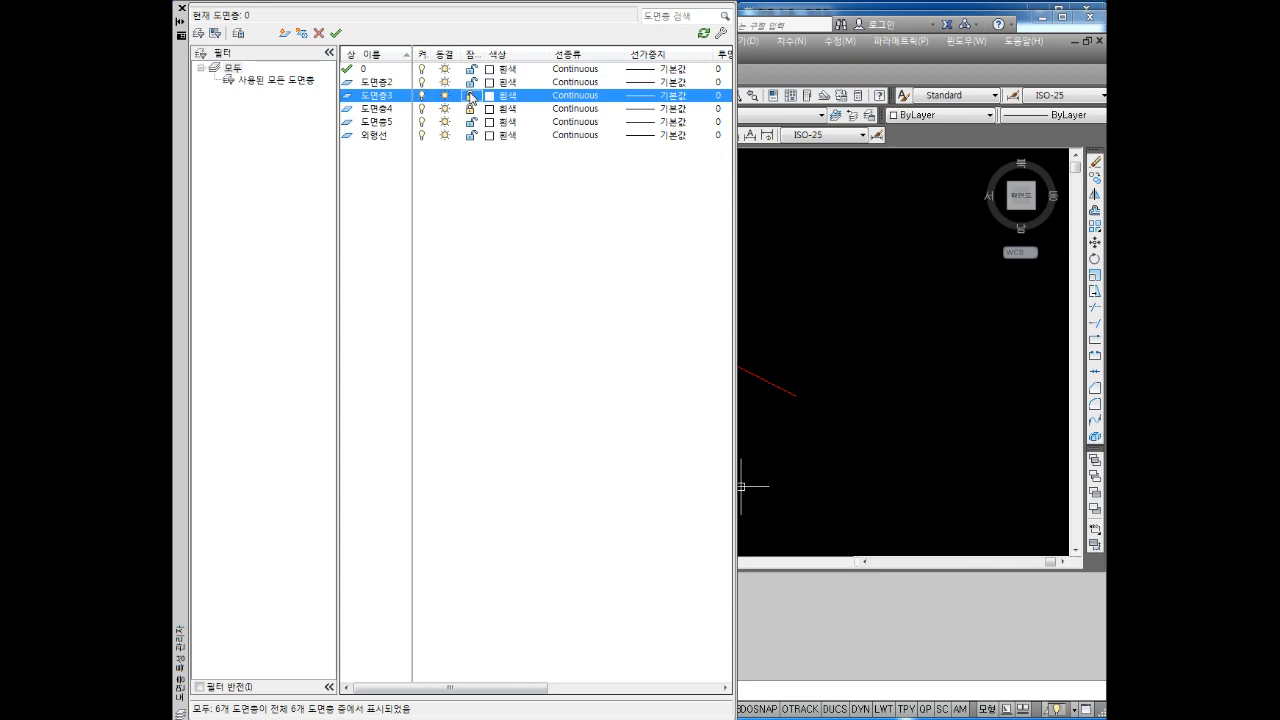
pyautogui.click(470, 109)
pyautogui.click(470, 95)
# Step: Sort the layer list by colour and set the 외형선 layer's colour to green, index 3
pyautogui.moveTo(482, 54)
pyautogui.mouseDown()
pyautogui.moveTo(506, 55)
pyautogui.moveTo(486, 54)
pyautogui.mouseUp()
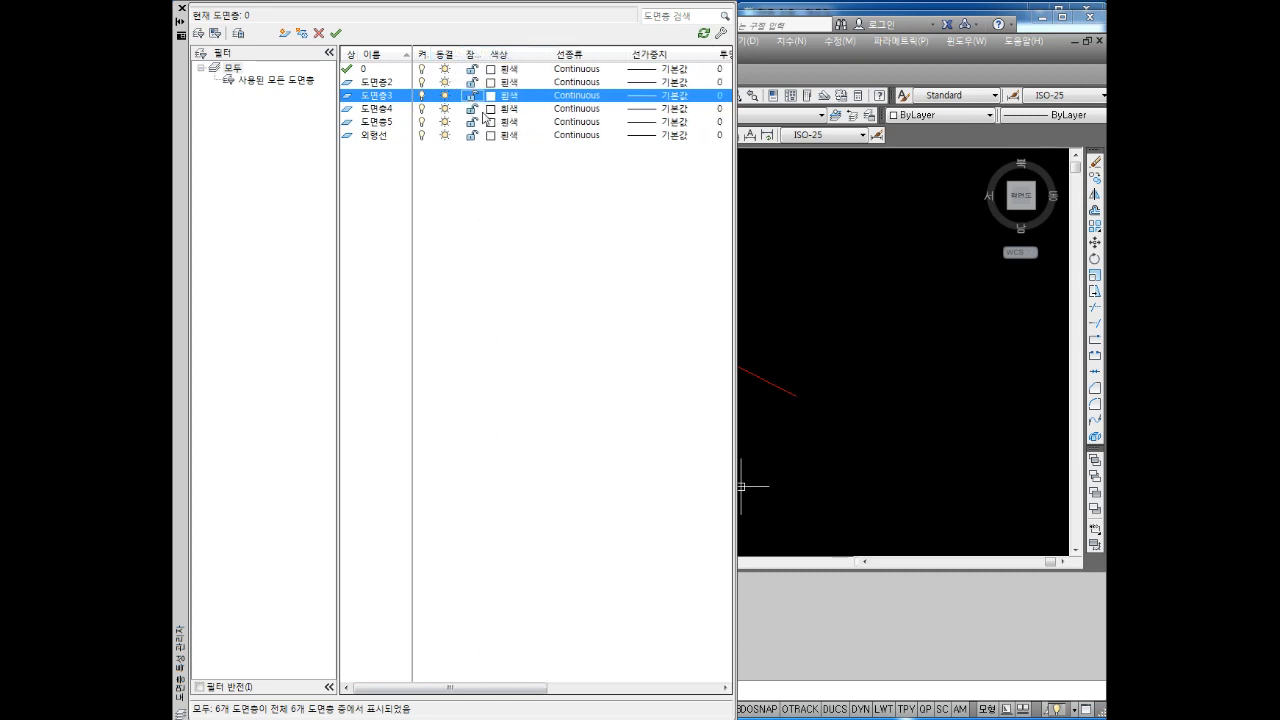
pyautogui.click(513, 58)
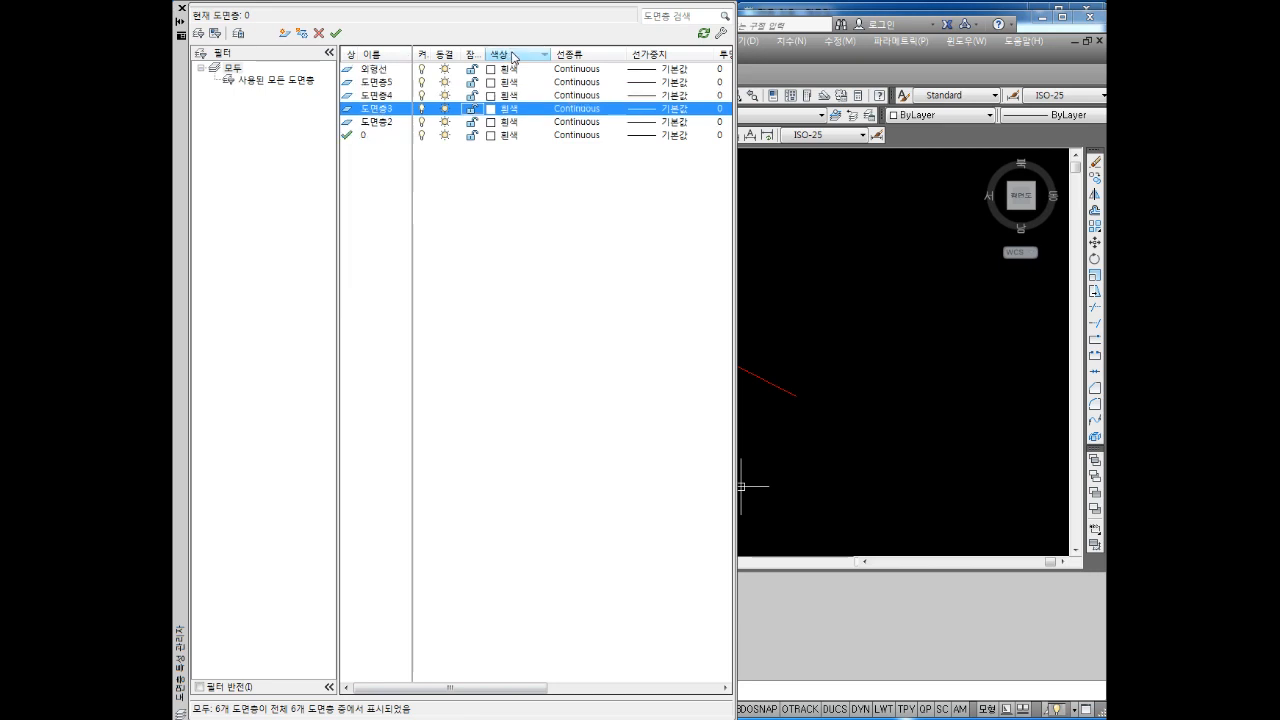
pyautogui.click(509, 70)
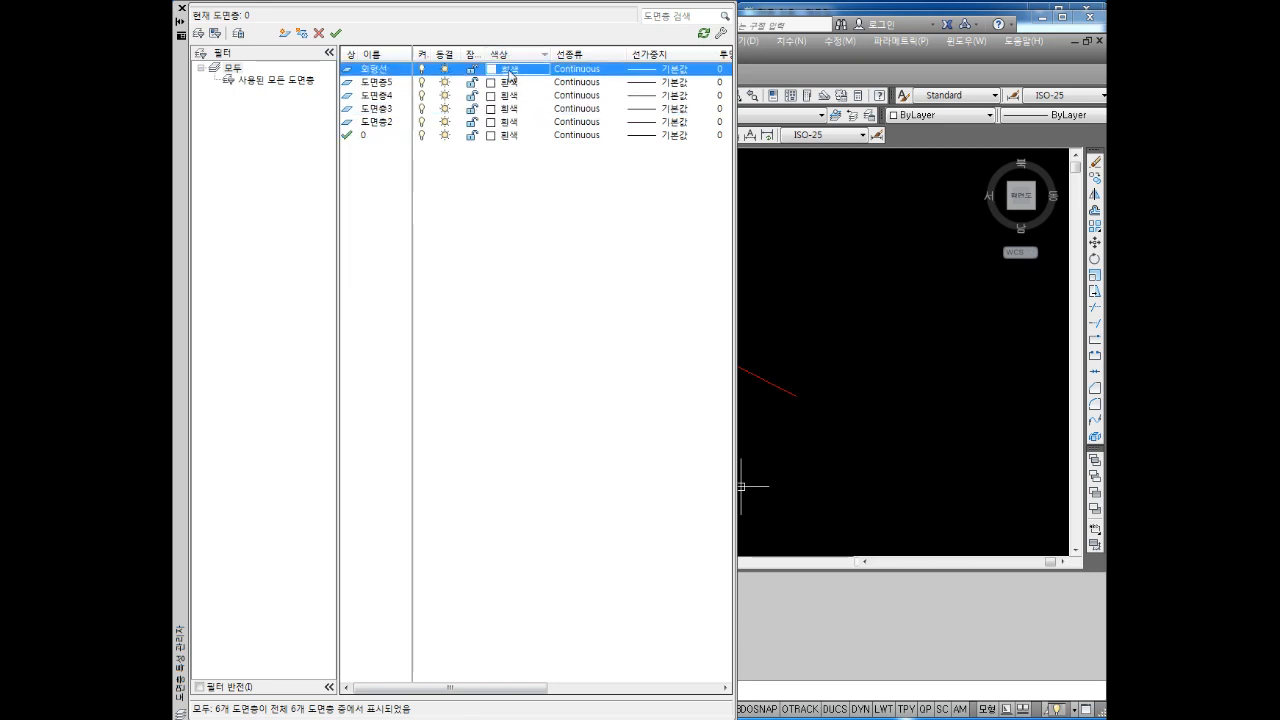
pyautogui.moveTo(640, 255); pyautogui.dragTo(596, 150)
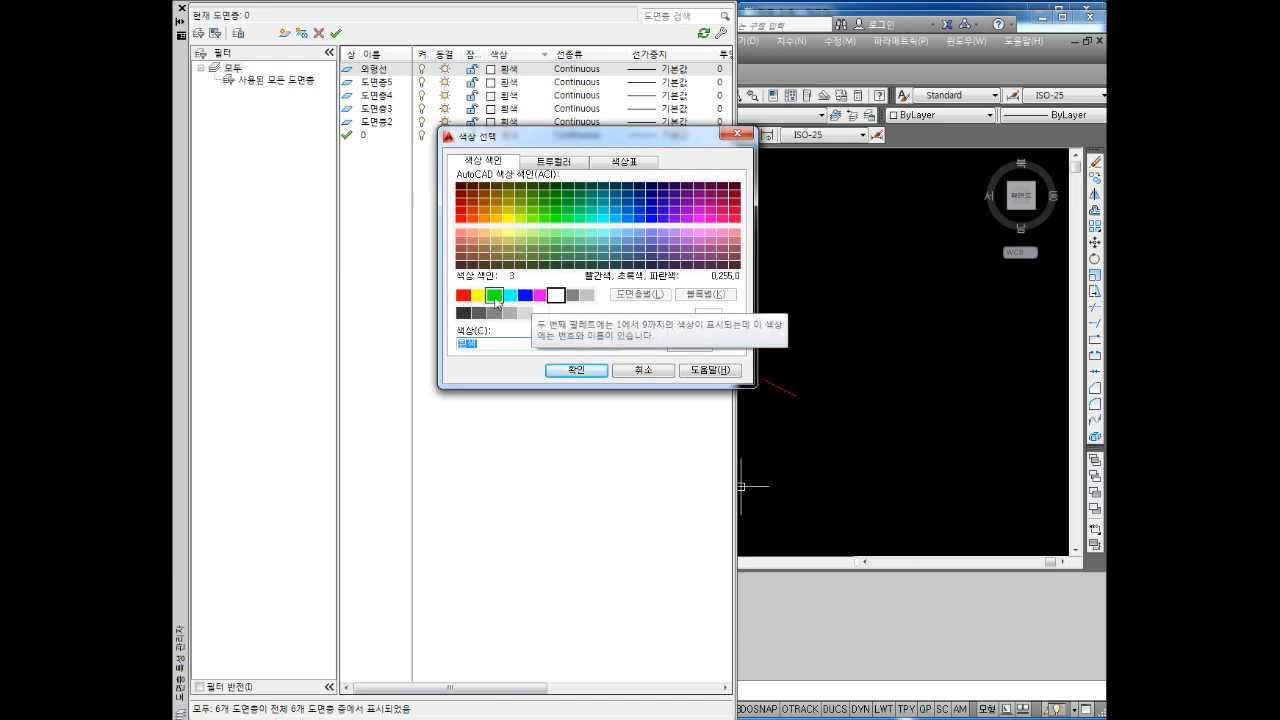
pyautogui.click(494, 296)
pyautogui.click(584, 371)
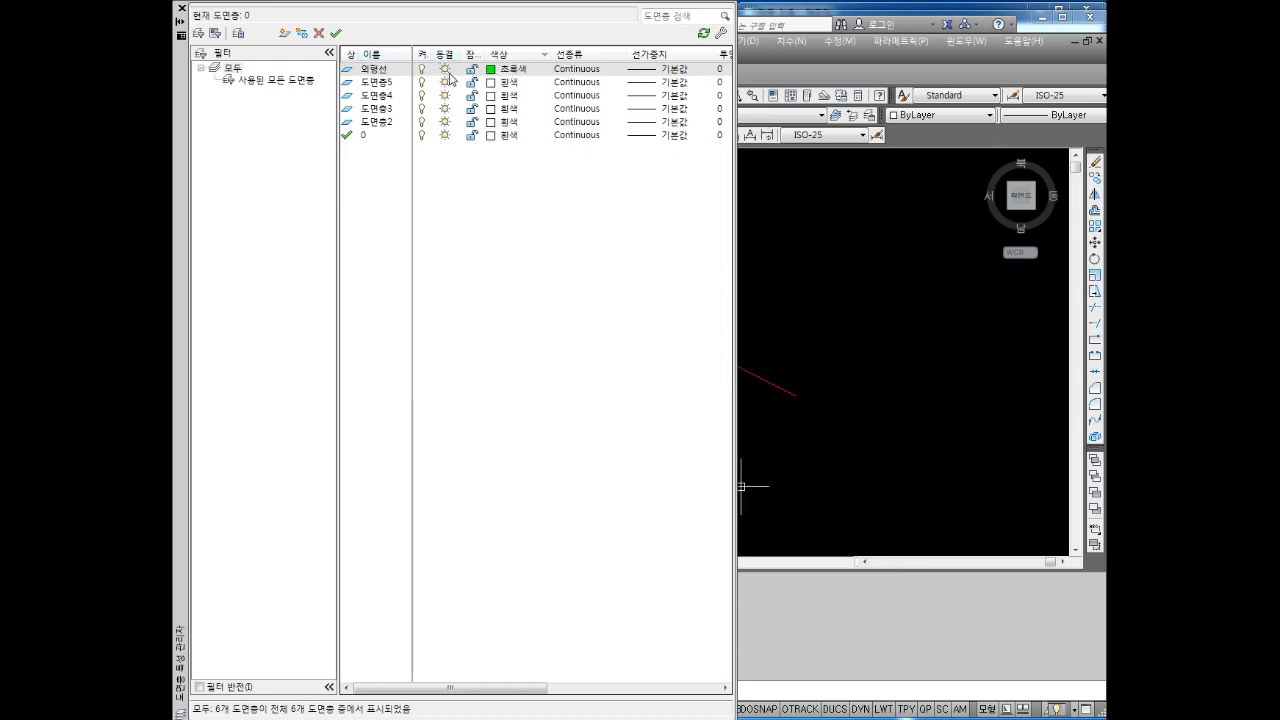
# Step: Open the linetype selection for the 외형선 layer and load the CENTER linetype from acadiso.lin
pyautogui.click(586, 82)
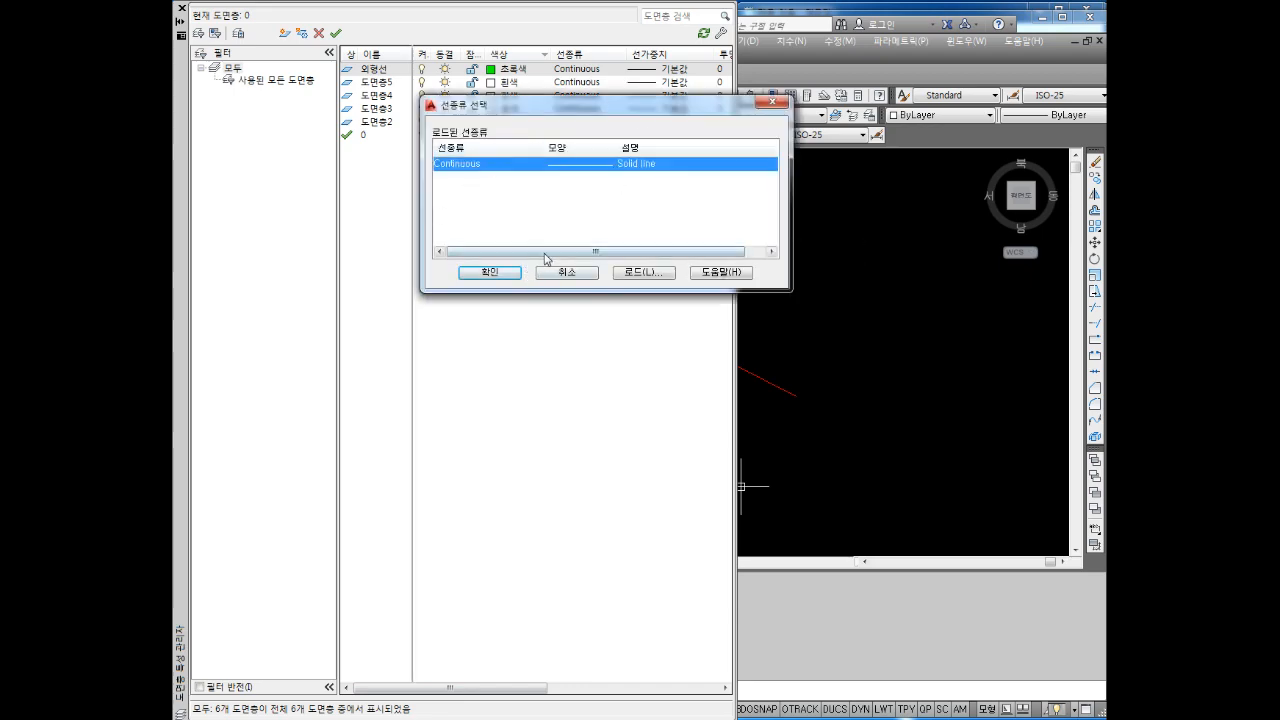
pyautogui.click(644, 273)
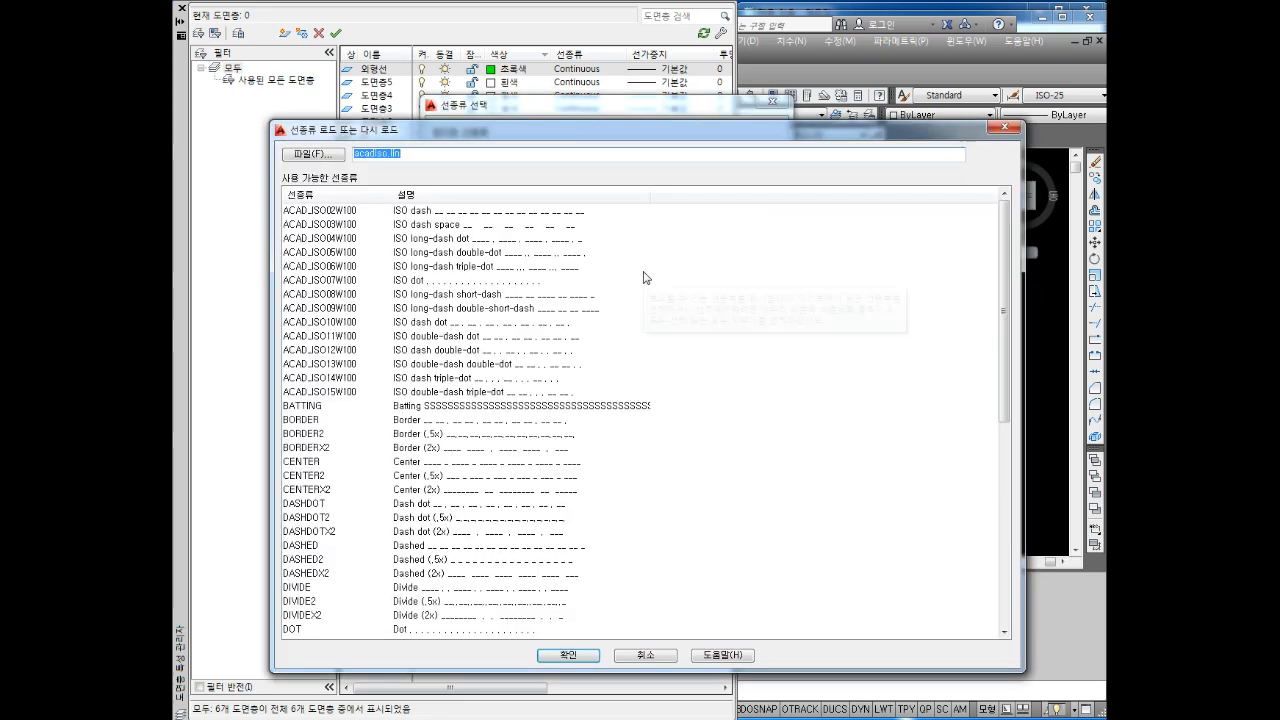
pyautogui.moveTo(483, 130); pyautogui.dragTo(499, 100)
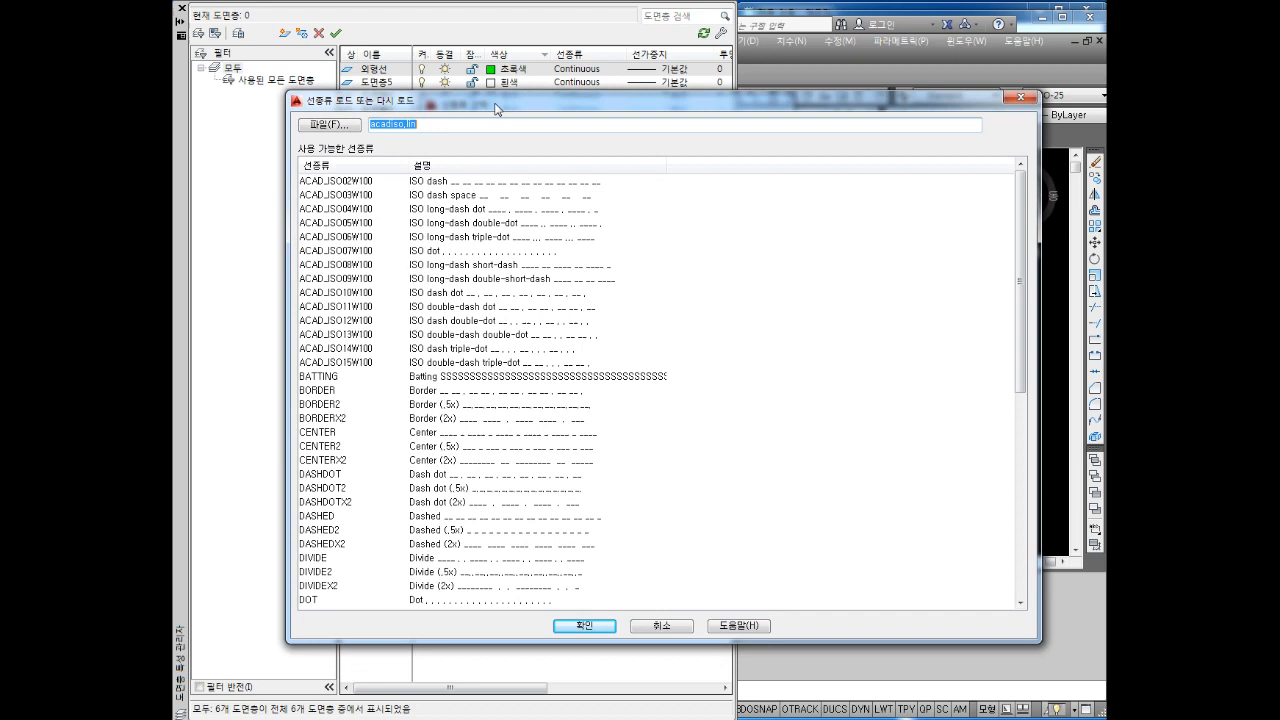
pyautogui.click(365, 238)
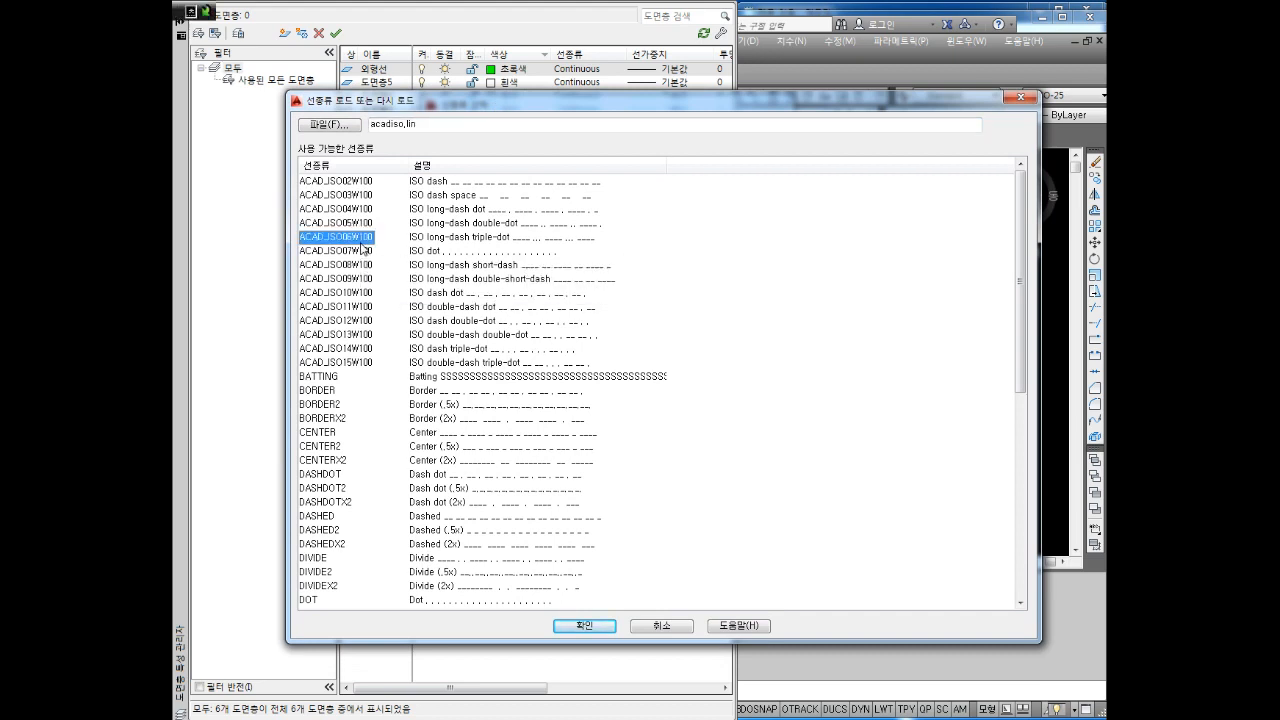
pyautogui.press('c')
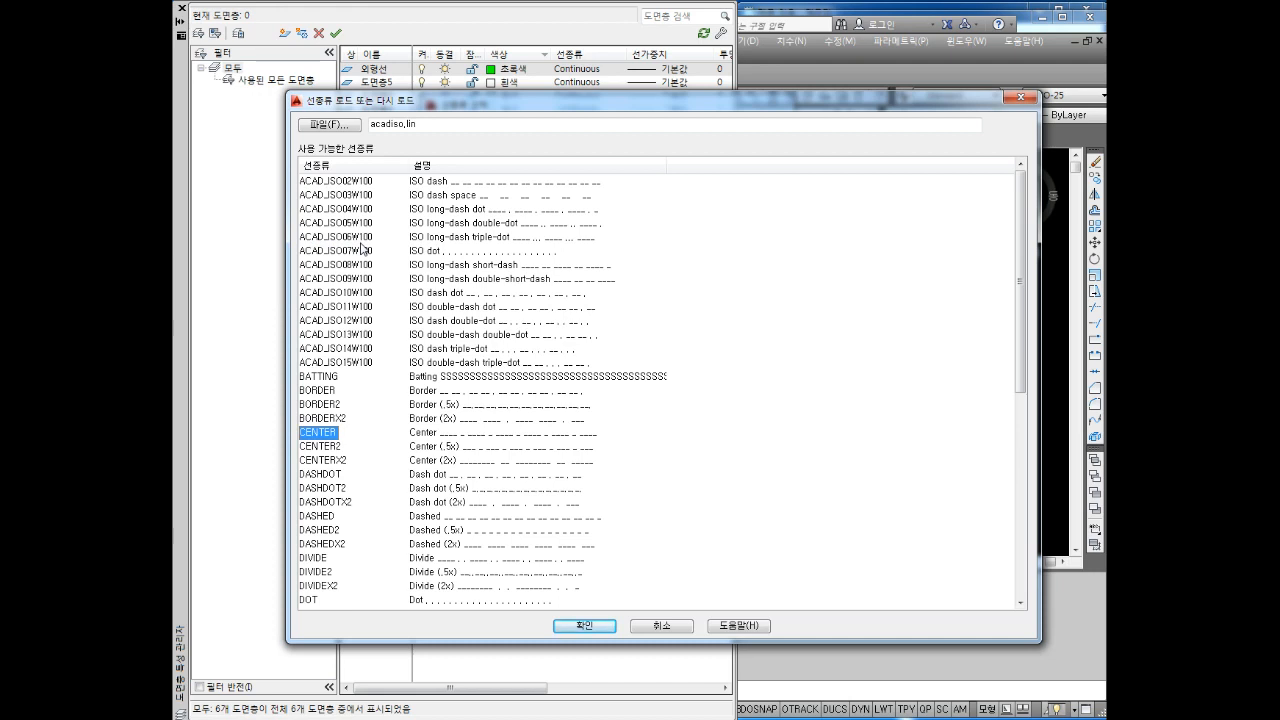
pyautogui.click(349, 238)
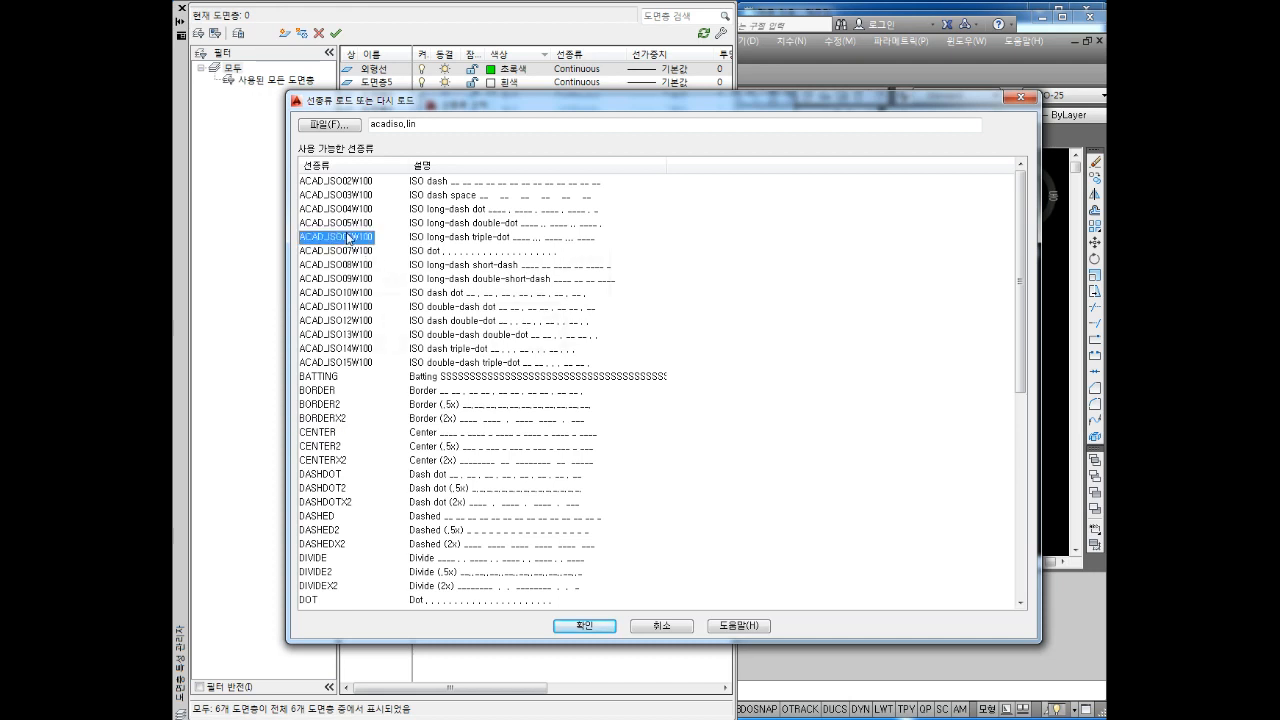
pyautogui.press('c')
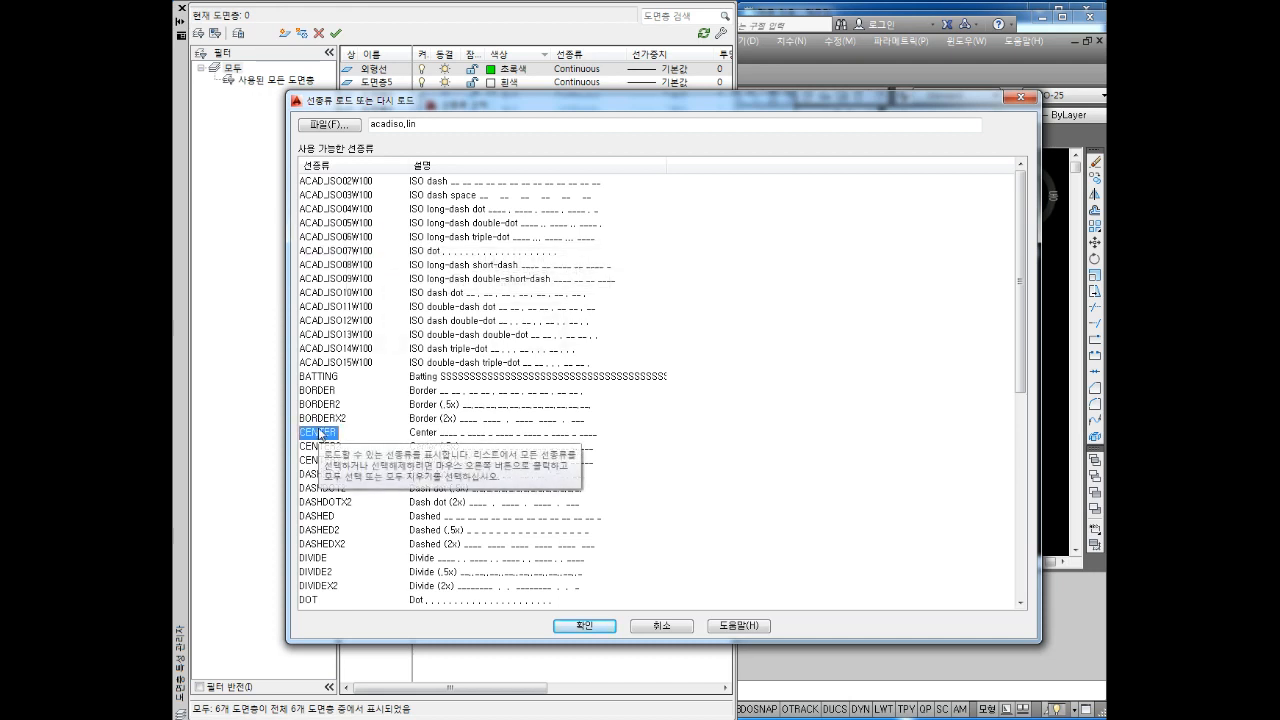
pyautogui.click(575, 627)
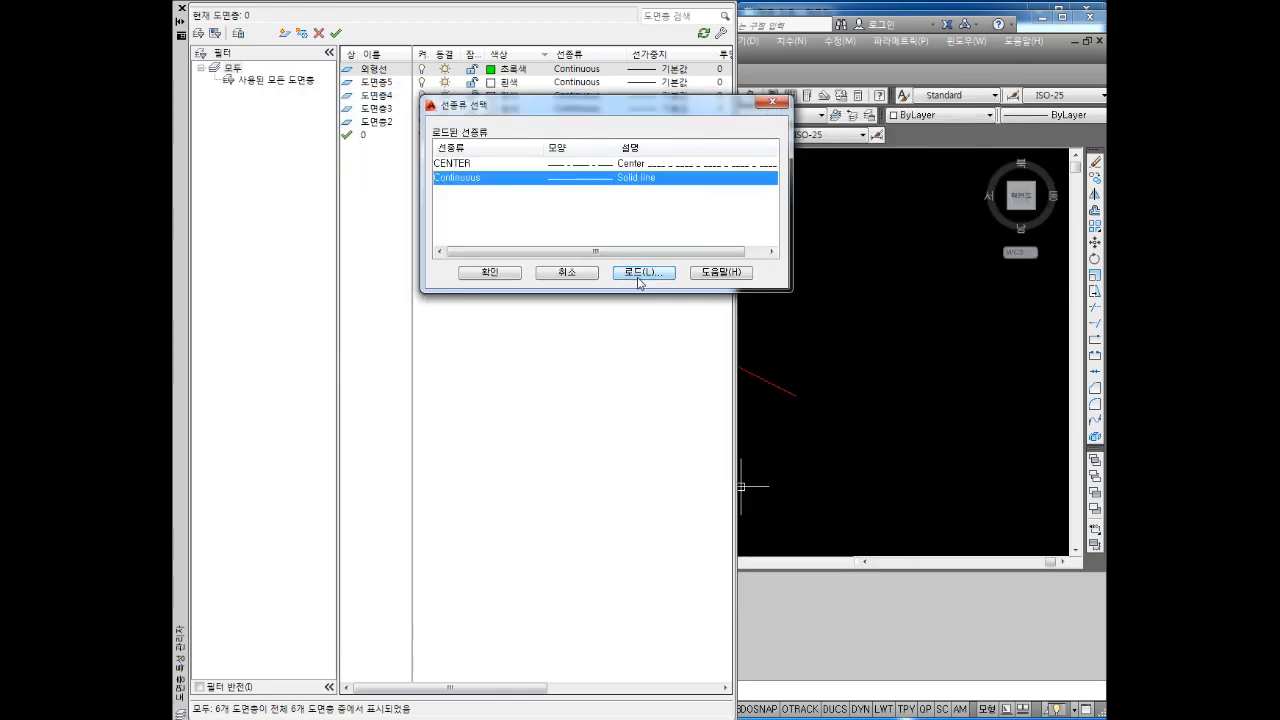
# Step: Load the HIDDEN linetype from acadiso.lin into the drawing's available linetypes
pyautogui.click(640, 275)
pyautogui.click(343, 324)
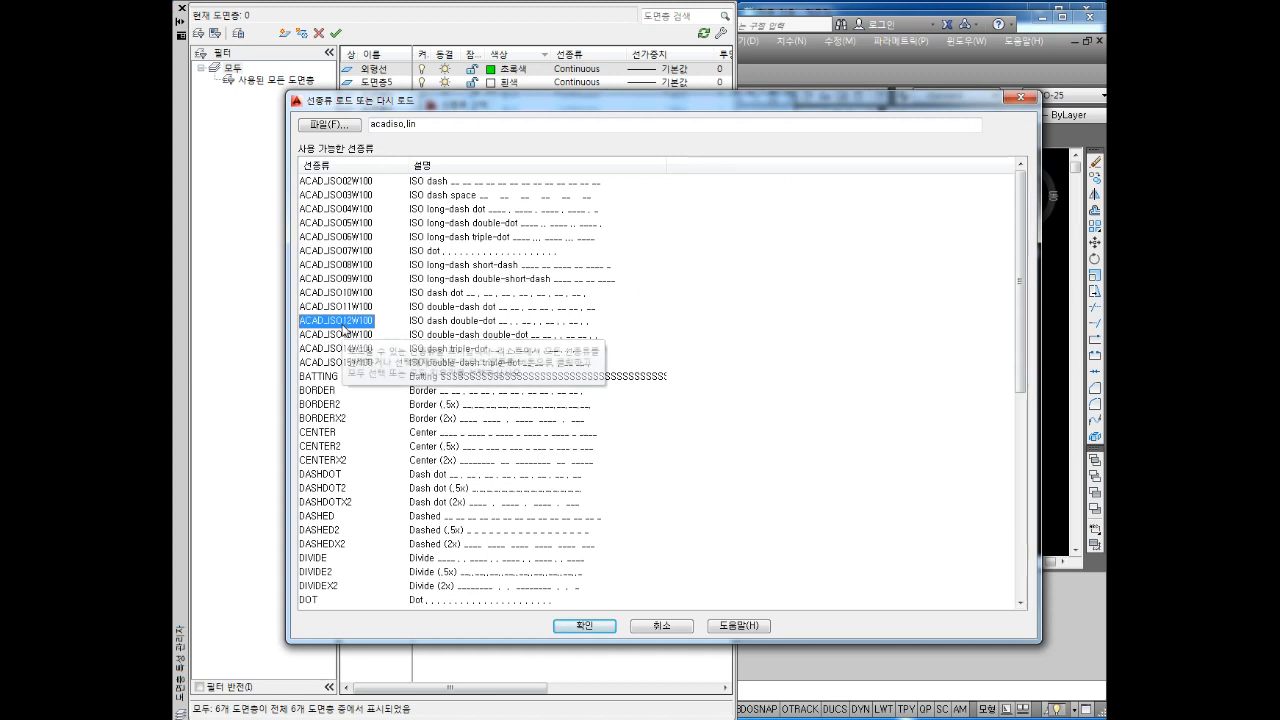
pyautogui.press('h')
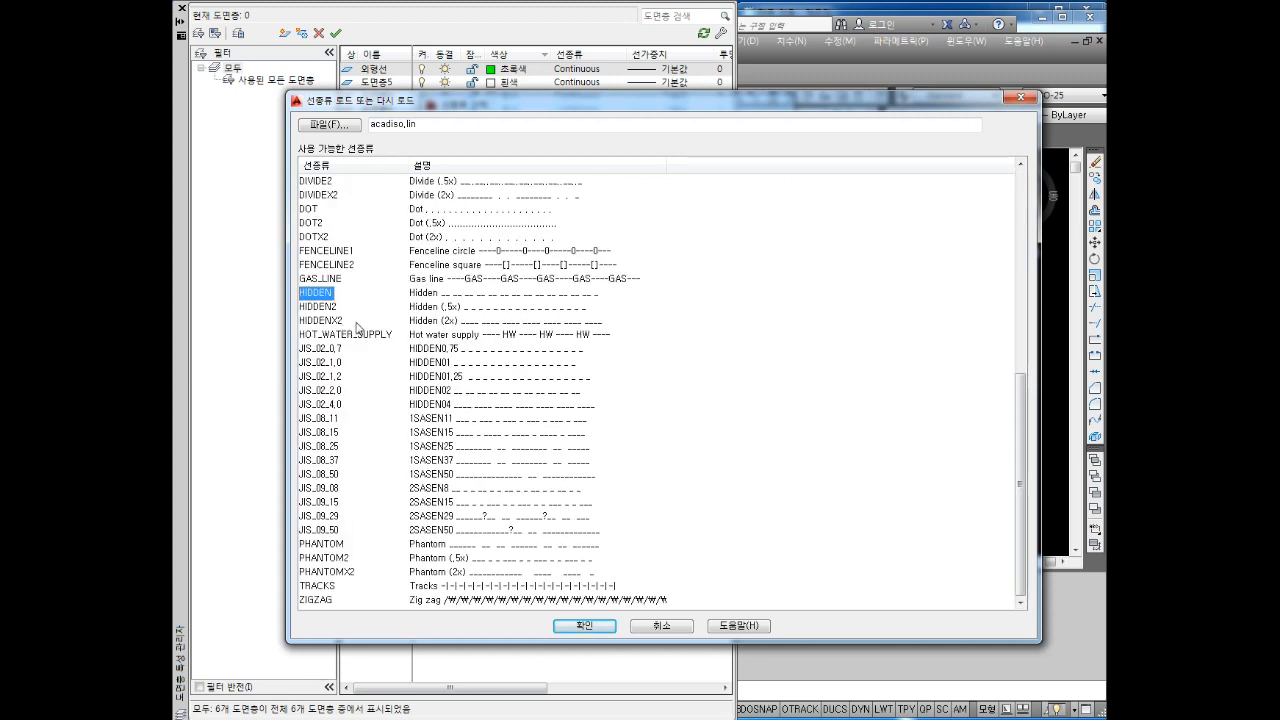
pyautogui.click(585, 626)
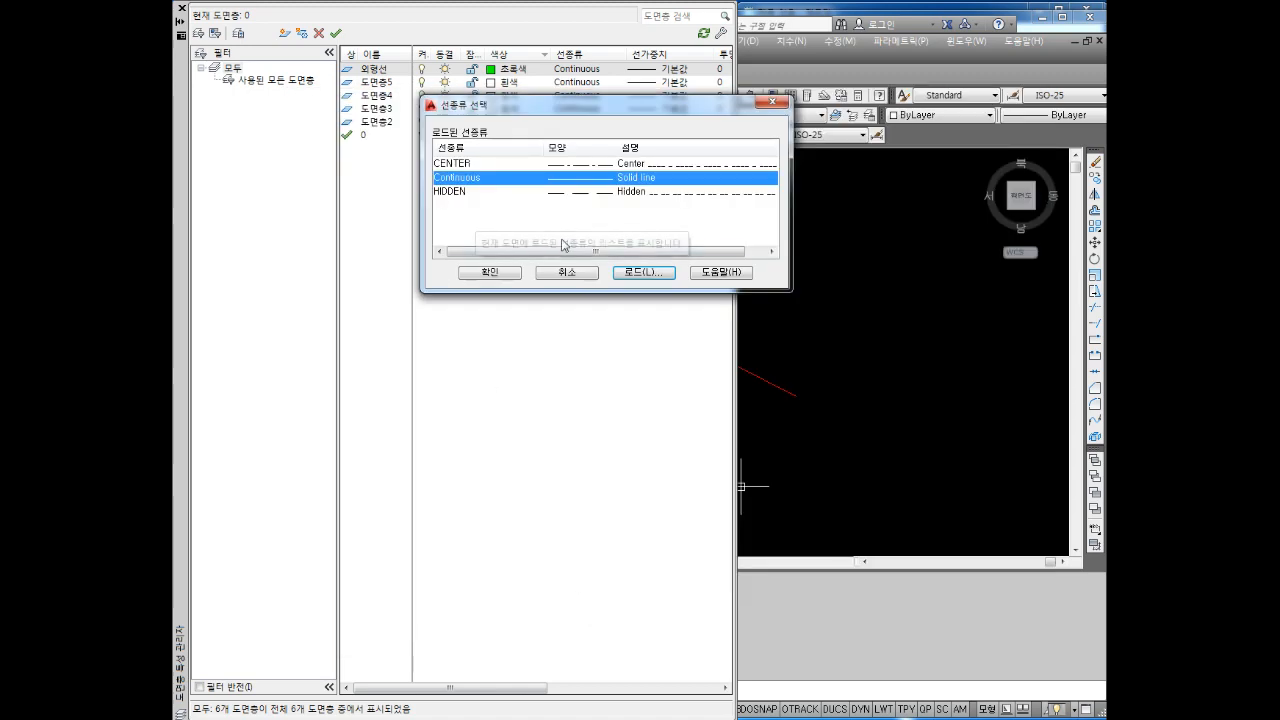
# Step: Load the PHANTOM linetype from acadiso.lin into the drawing's available linetypes
pyautogui.click(639, 274)
pyautogui.click(342, 265)
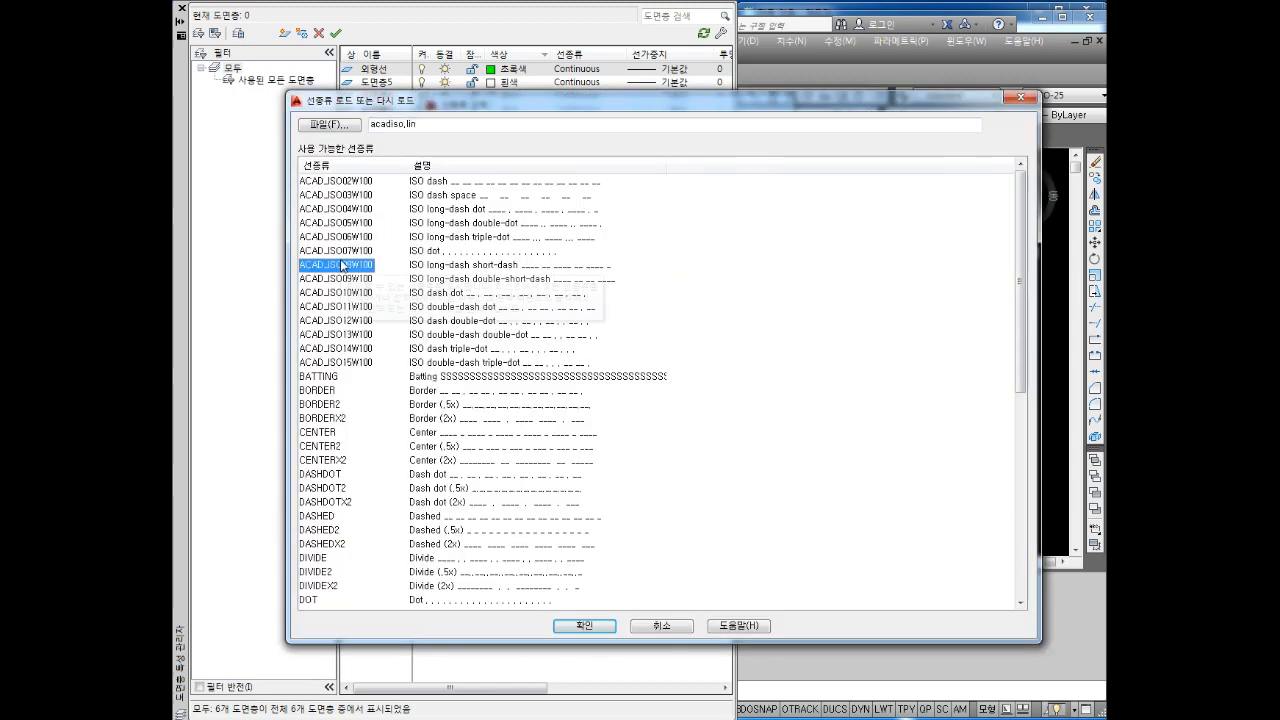
pyautogui.press('p')
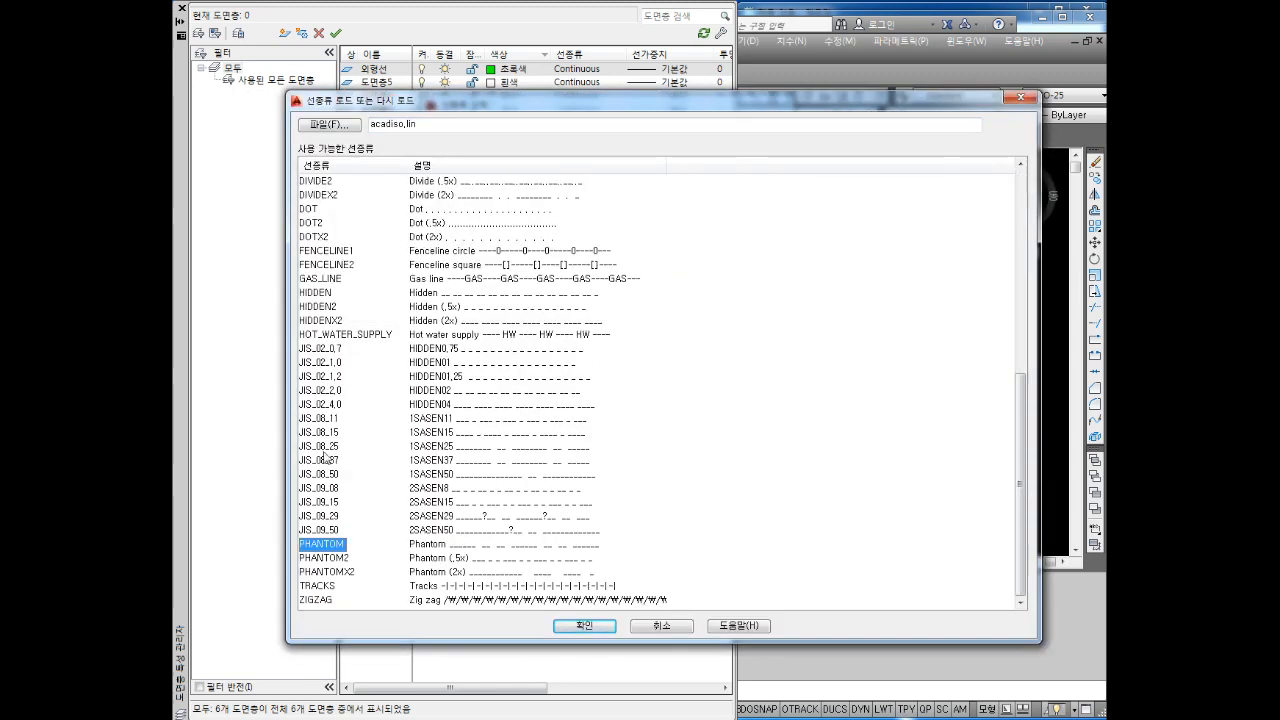
pyautogui.click(601, 634)
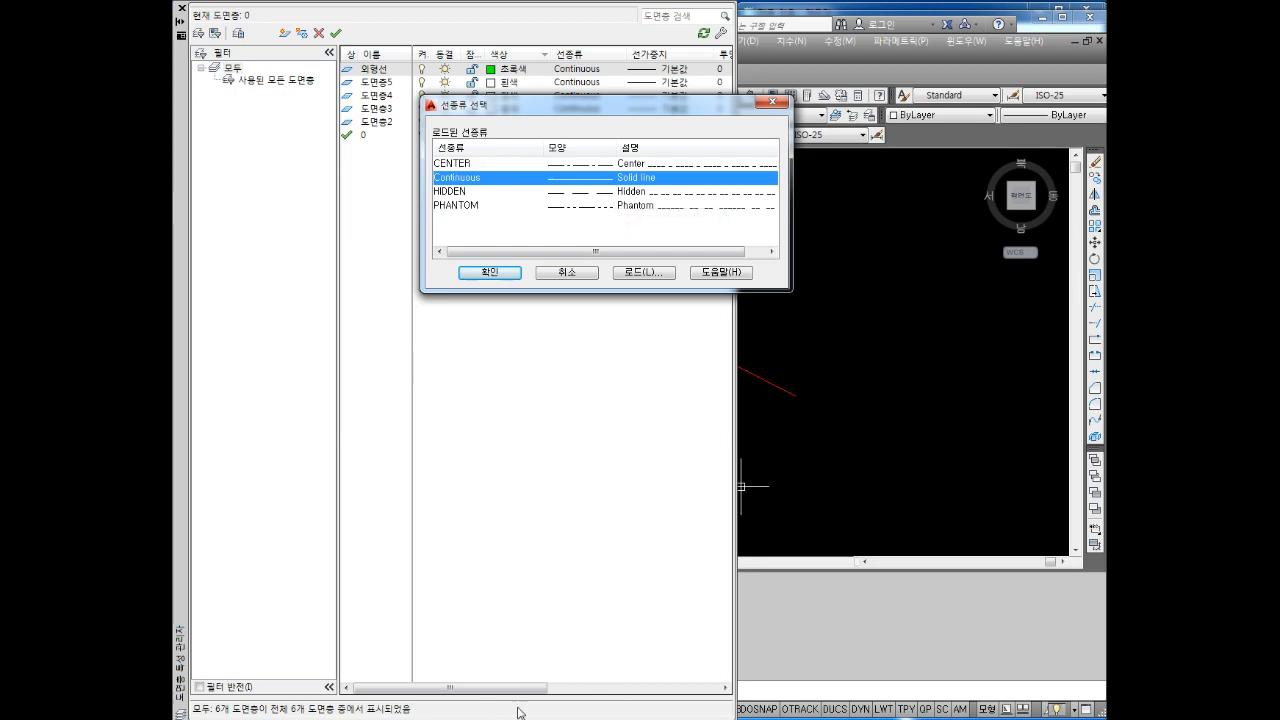
# Step: Switch to the Notepad notes and list CENTER, HIDDEN and PHANTOM below "LA 엔터", separated by blank lines
pyautogui.moveTo(570, 104); pyautogui.dragTo(429, 83)
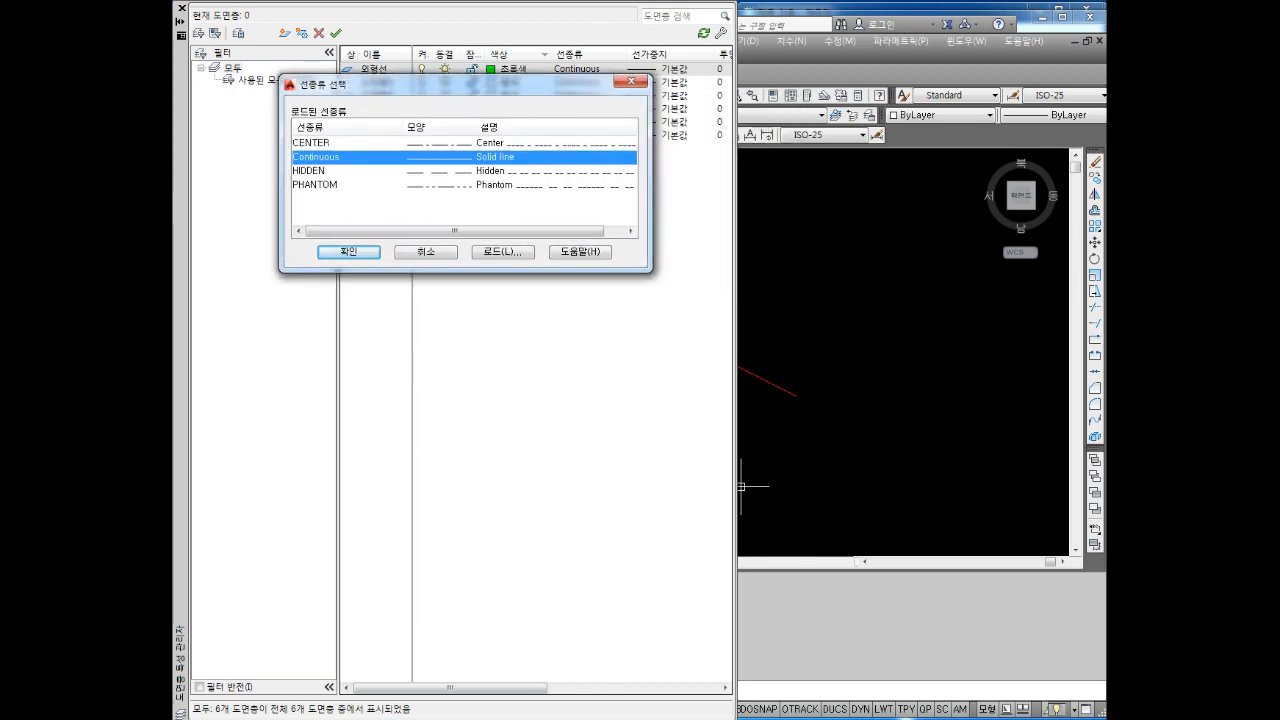
pyautogui.hotkey('alt', 'Tab')
pyautogui.scroll(-8, 912, 418)
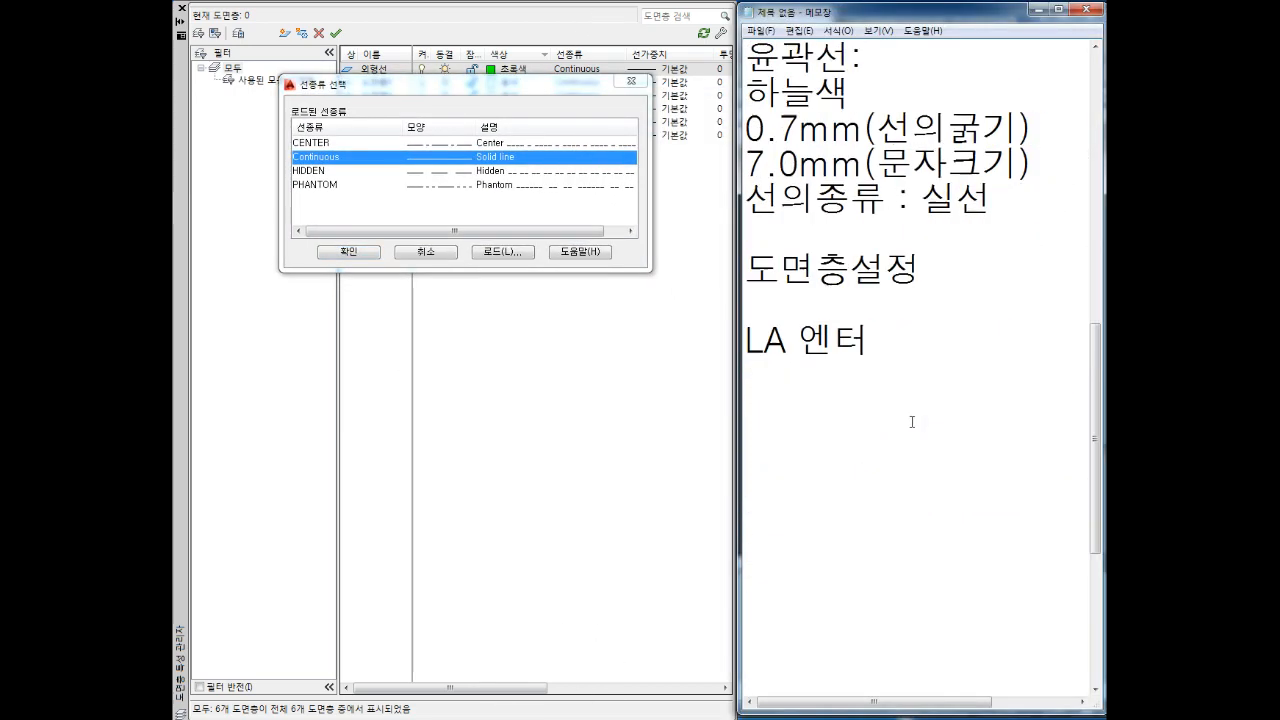
pyautogui.write('C')
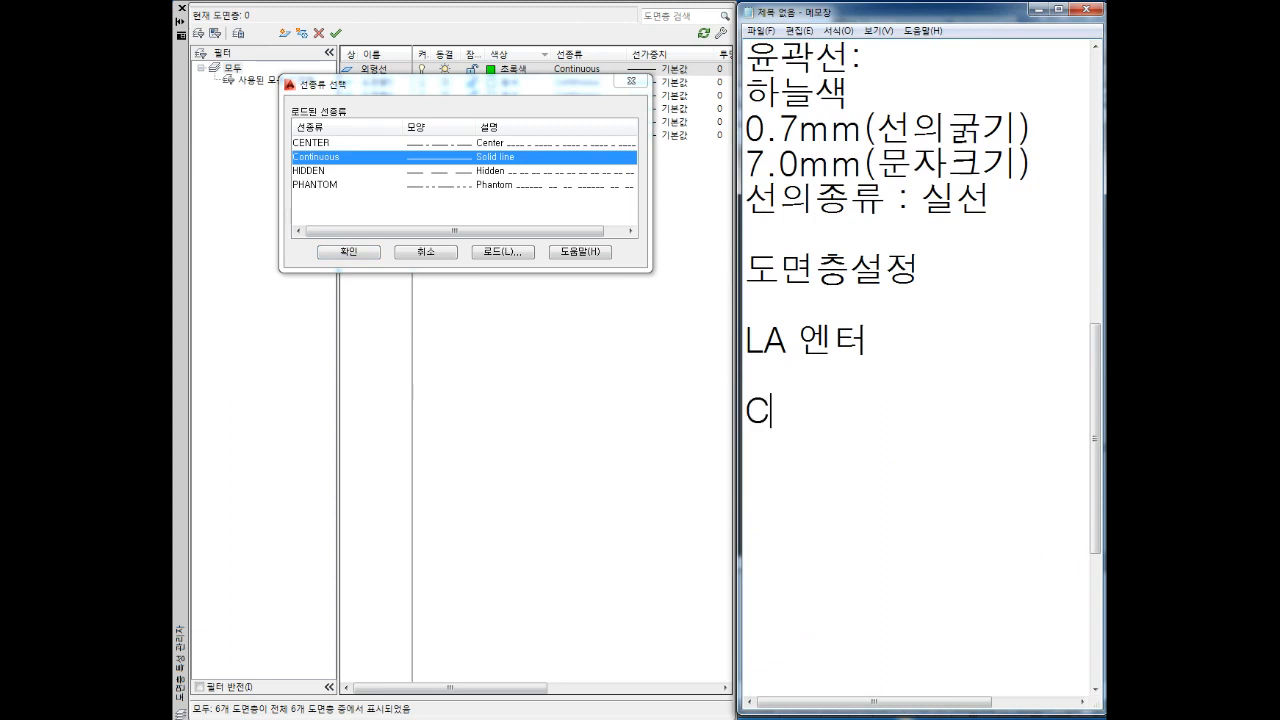
pyautogui.write('ENTER')
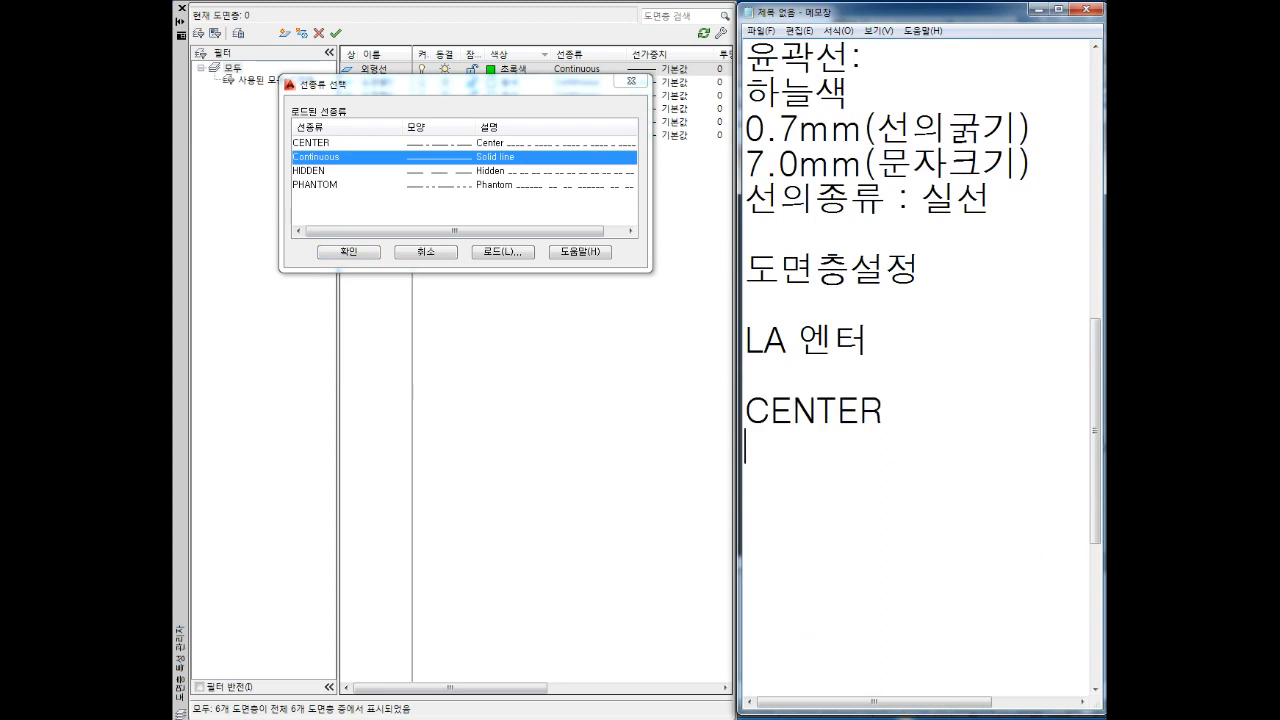
pyautogui.press('Return')
pyautogui.press('Return')
pyautogui.write('HIDD')
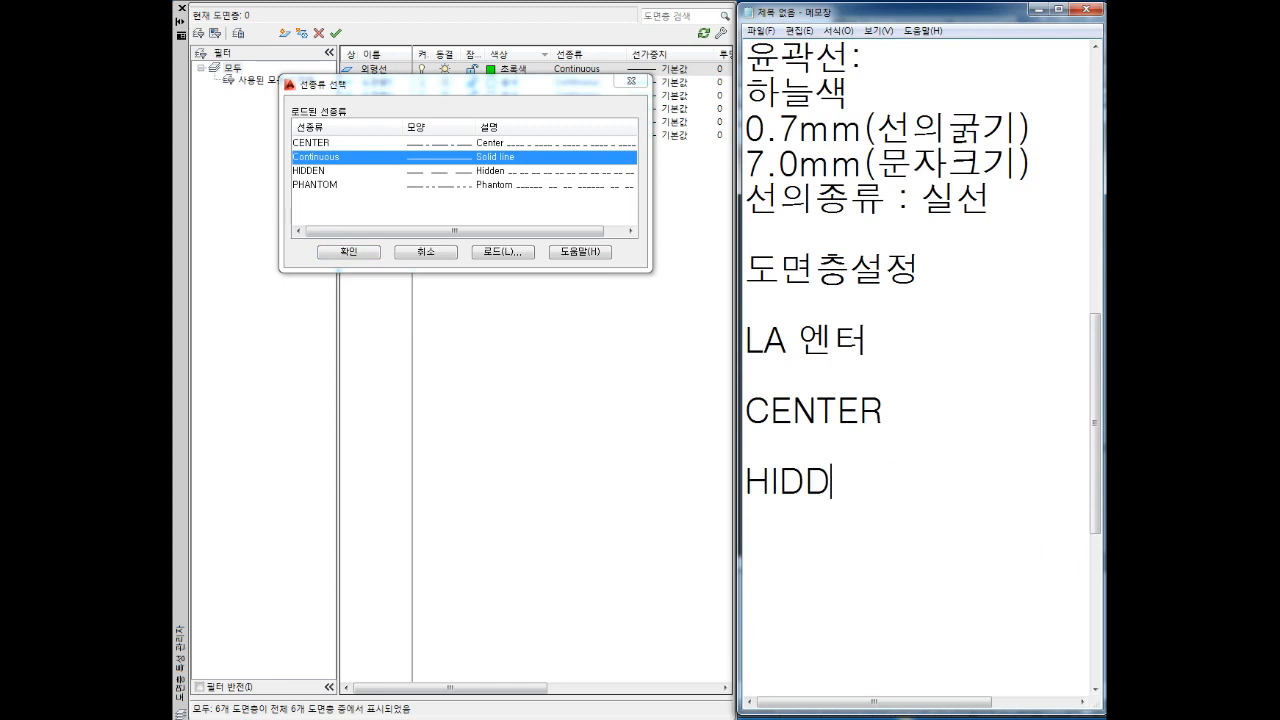
pyautogui.write('EN')
pyautogui.press('Return')
pyautogui.press('Return')
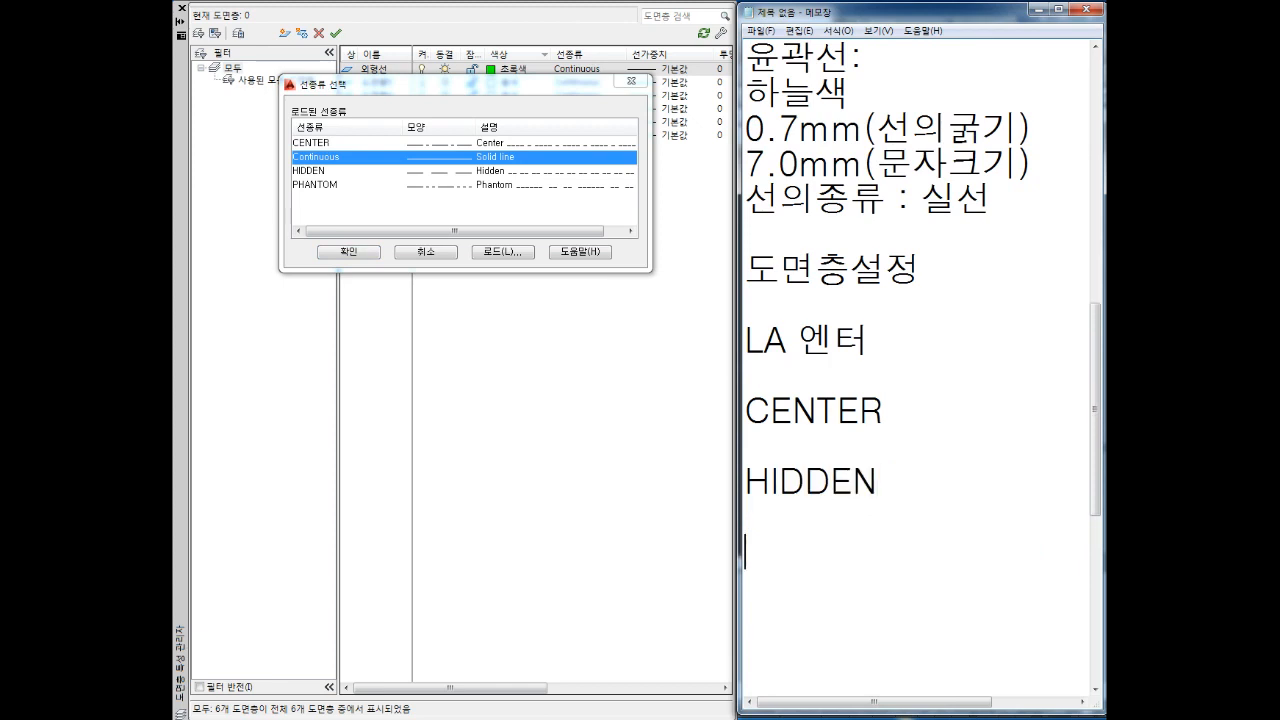
pyautogui.write('PHANTOM')
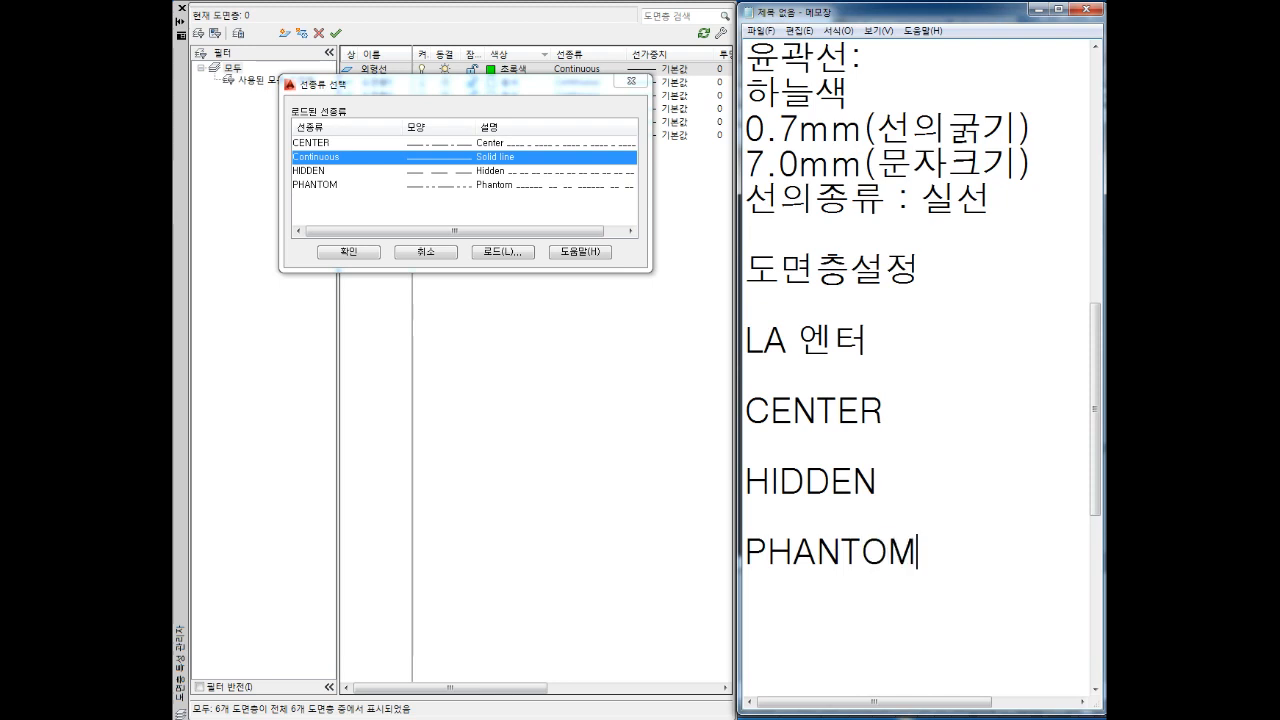
pyautogui.press('Return')
pyautogui.press('Return')
# Step: Insert a space after the first letter of CENTER, HIDDEN and PHANTOM in the notes
pyautogui.press('Down')
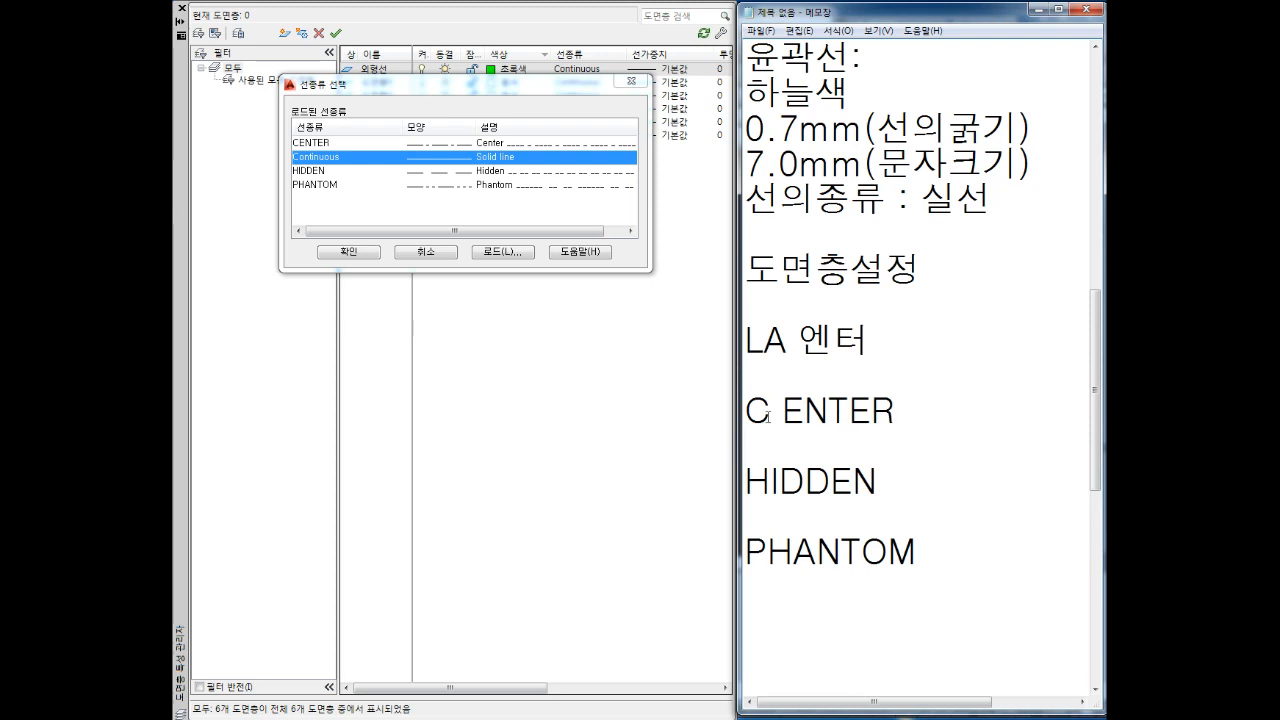
pyautogui.press('Down')
pyautogui.press('Right')
pyautogui.press('Down')
pyautogui.press('Down')
pyautogui.press('Right')
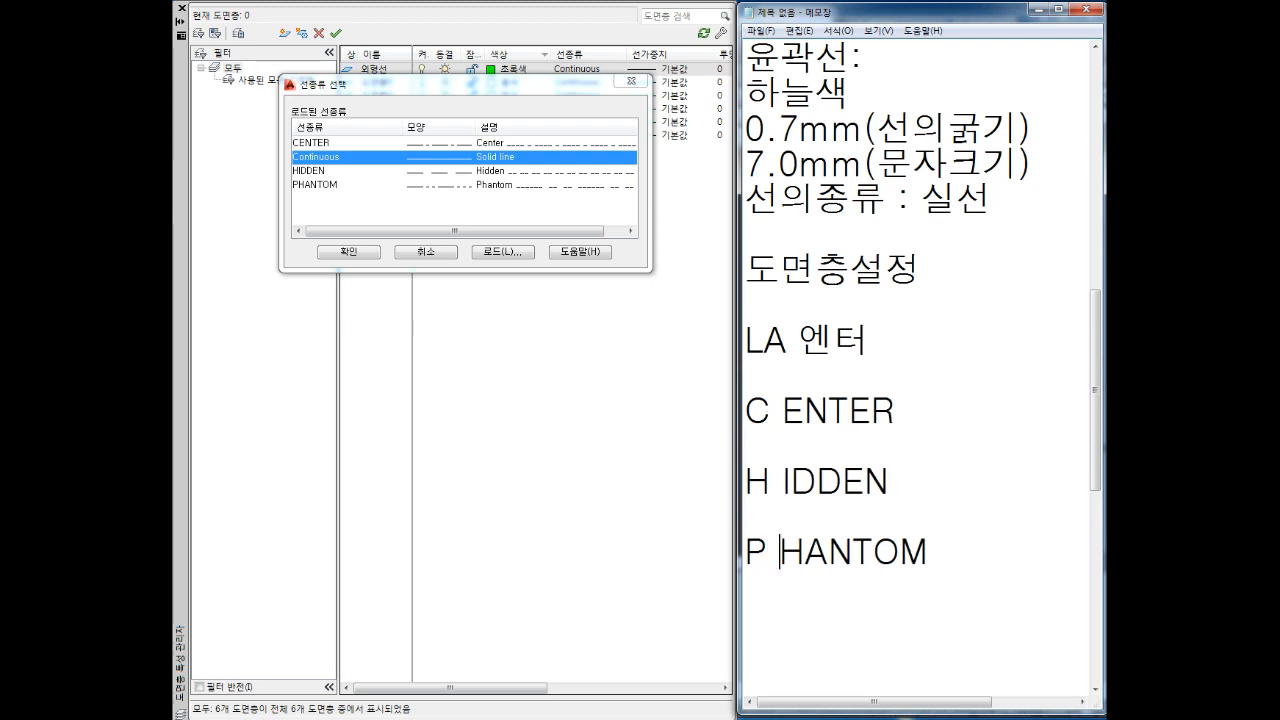
# Step: Add the description "1점쇄선" directly below C ENTER in the Notepad notes
pyautogui.press('Down')
pyautogui.press('Down')
pyautogui.press('Down')
pyautogui.press('Down')
pyautogui.press('Up')
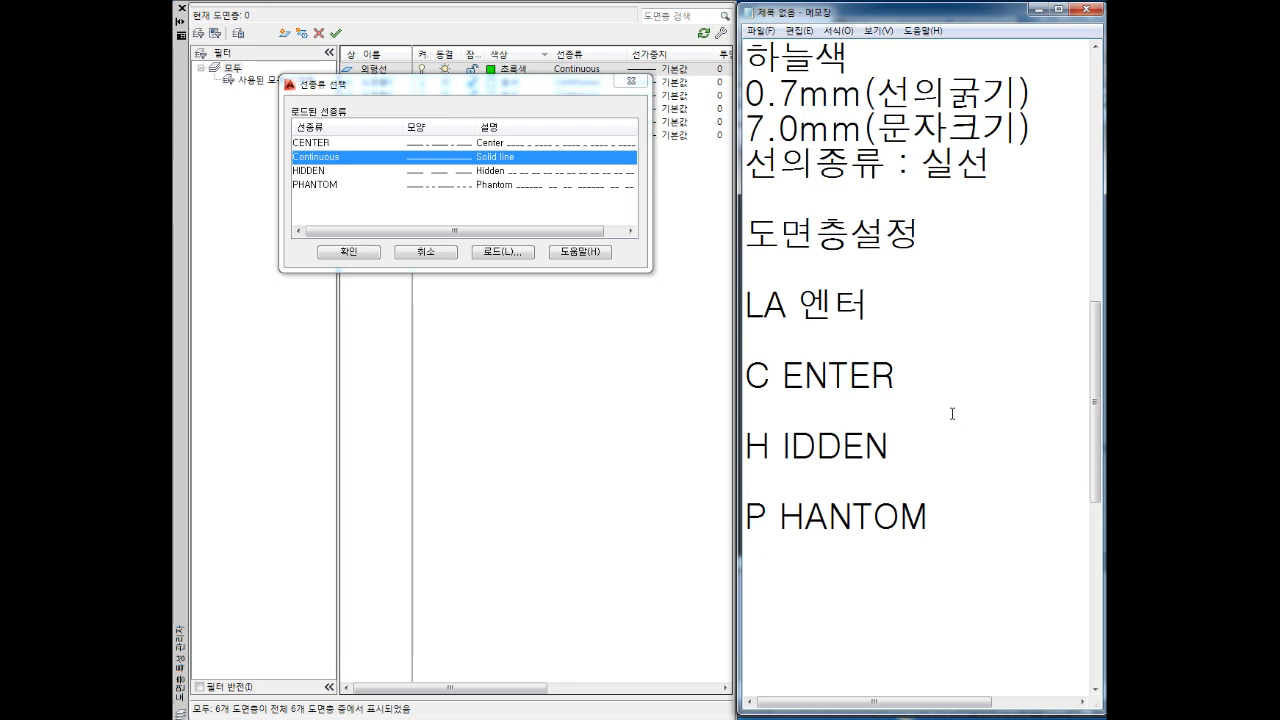
pyautogui.click(952, 413)
pyautogui.press('Return')
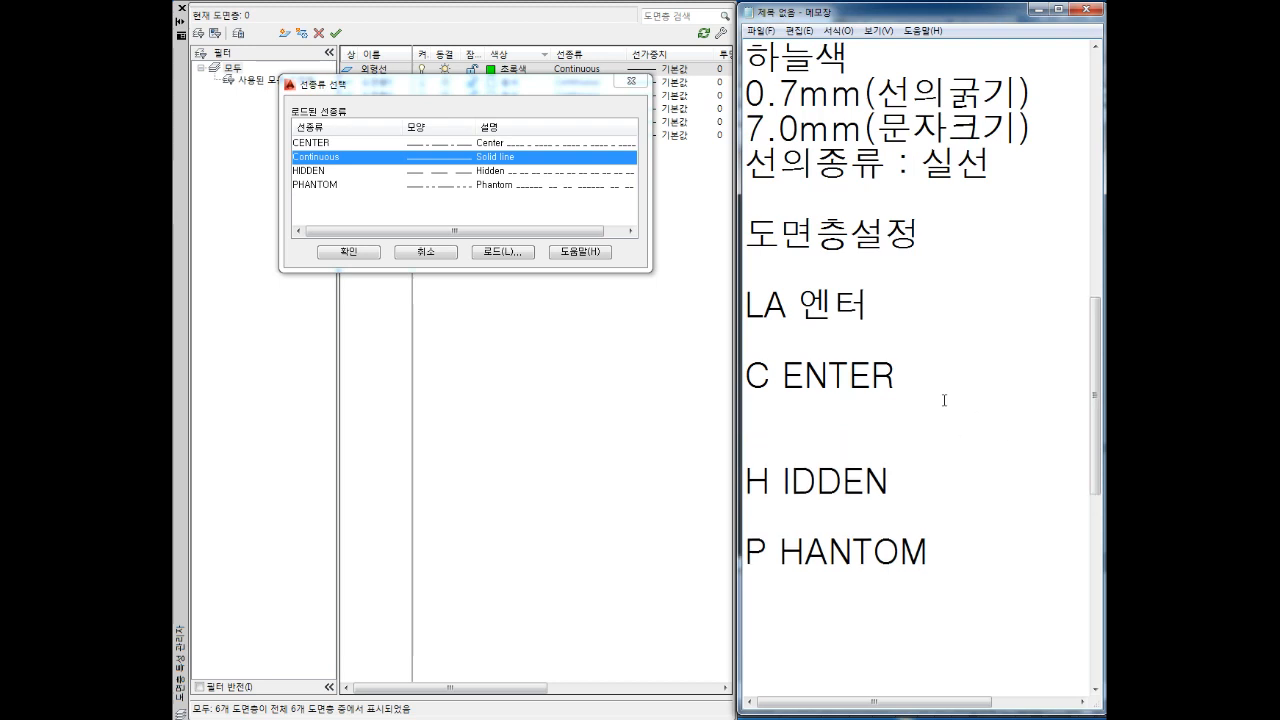
pyautogui.write('1MWJA')
pyautogui.press('BackSpace')
pyautogui.press('BackSpace')
pyautogui.press('BackSpace')
pyautogui.write('MWJA')
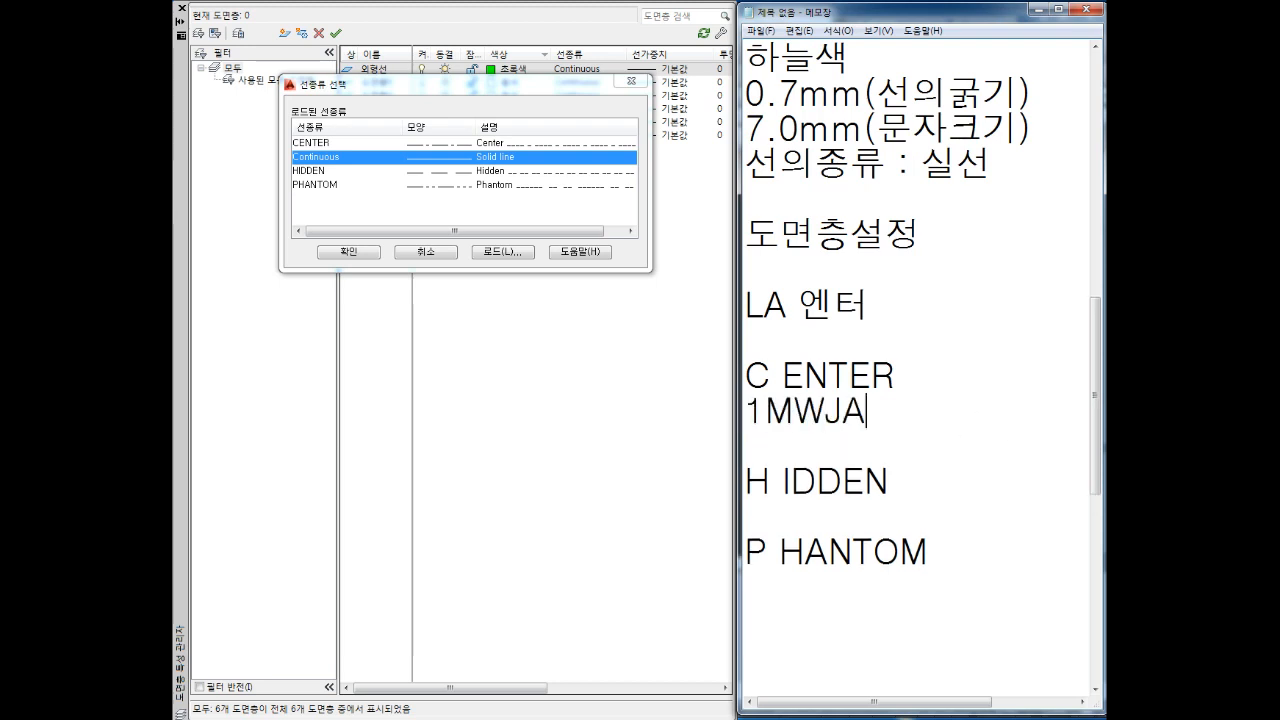
pyautogui.press('BackSpace')
pyautogui.press('BackSpace')
pyautogui.press('BackSpace')
pyautogui.press('BackSpace')
pyautogui.press('Hangul')
pyautogui.write('점쇄선')
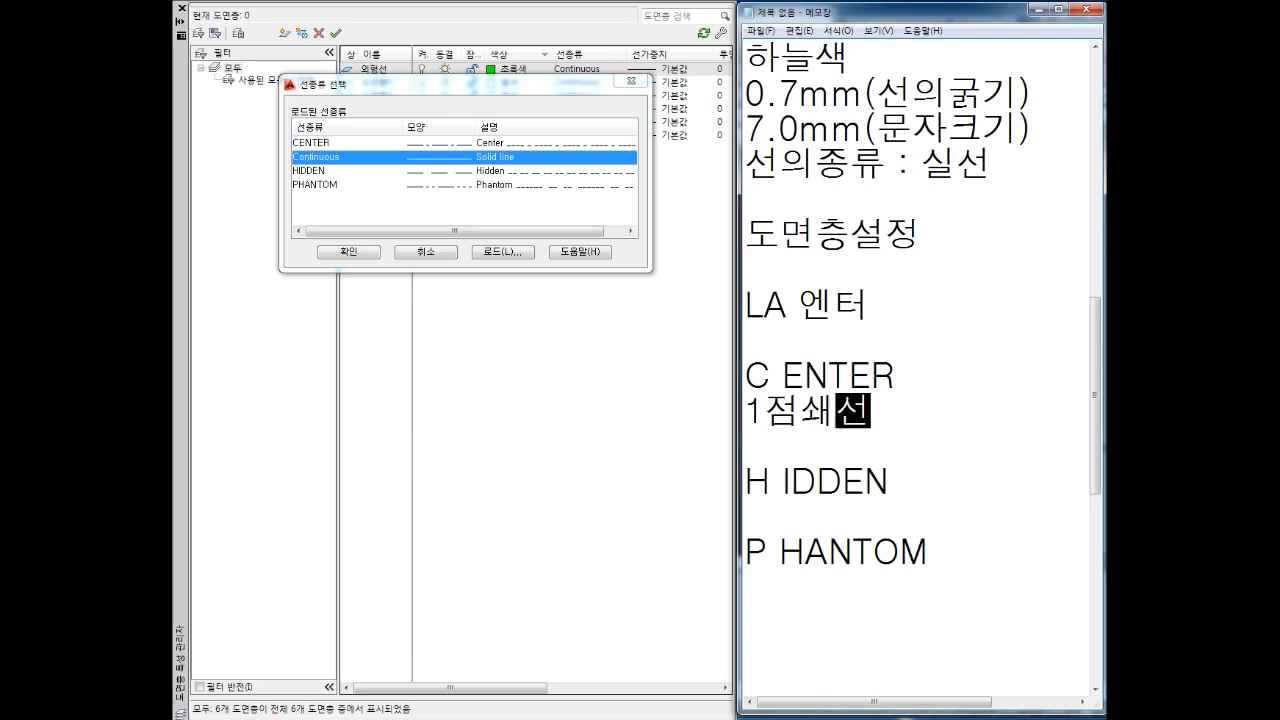
# Step: Add the description "점선" directly below H IDDEN in the notes, keeping a blank line before P HANTOM
pyautogui.press('Down')
pyautogui.press('Down')
pyautogui.press('Return')
pyautogui.press('Up')
pyautogui.write('은ㅅ')
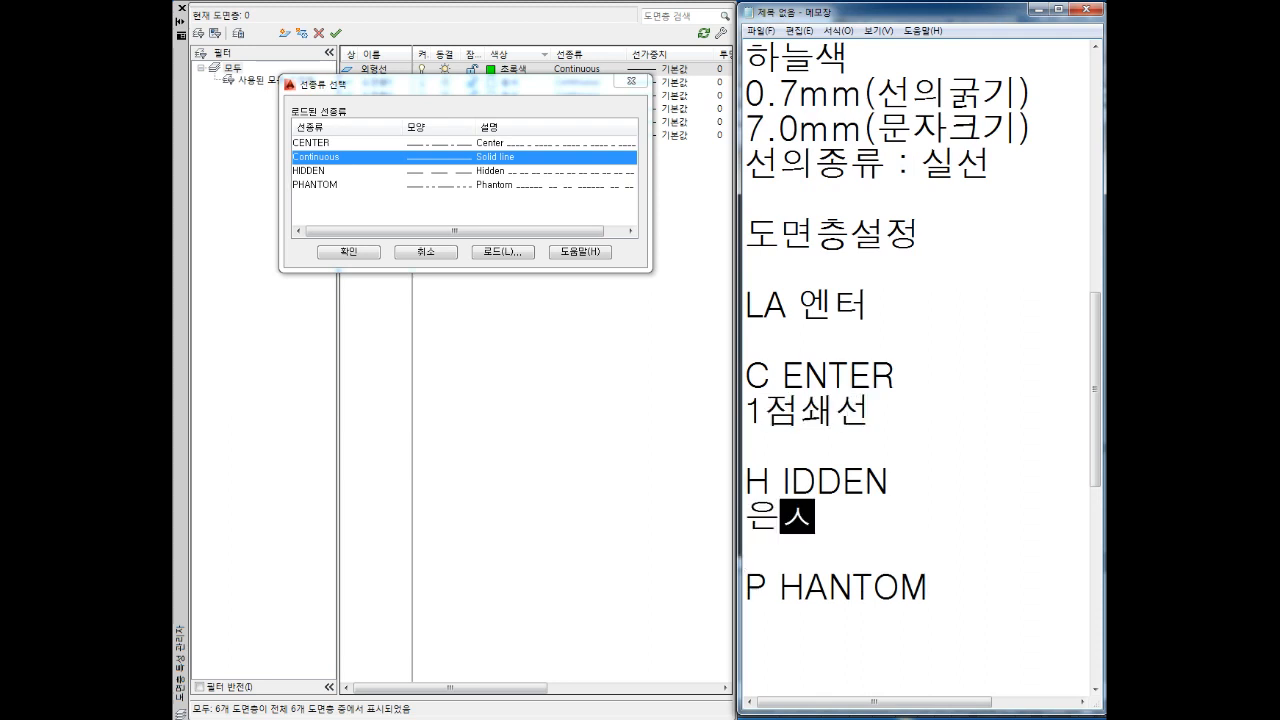
pyautogui.write('ㅓㄴ')
pyautogui.press('Down')
pyautogui.press('Down')
pyautogui.press('Up')
pyautogui.press('Up')
pyautogui.press('Right')
pyautogui.press('Right')
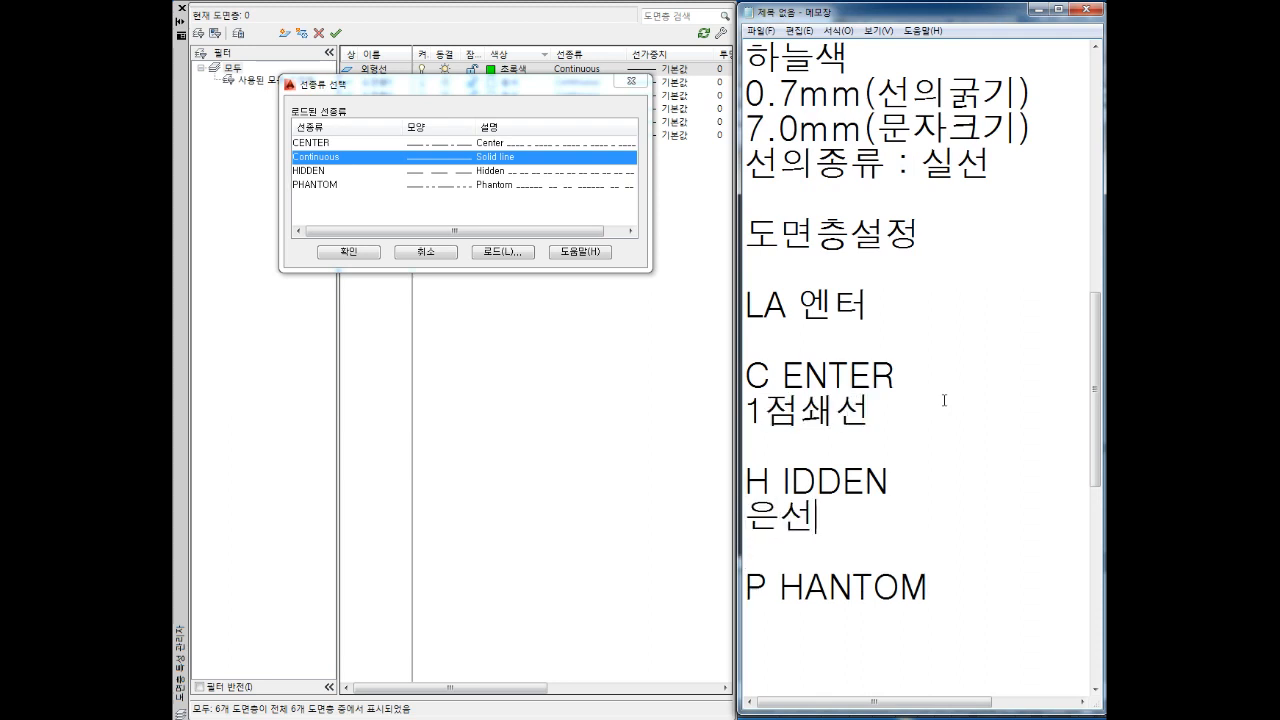
pyautogui.press('BackSpace')
pyautogui.press('BackSpace')
pyautogui.write('ㅈㅓㅁㅅㅓ')
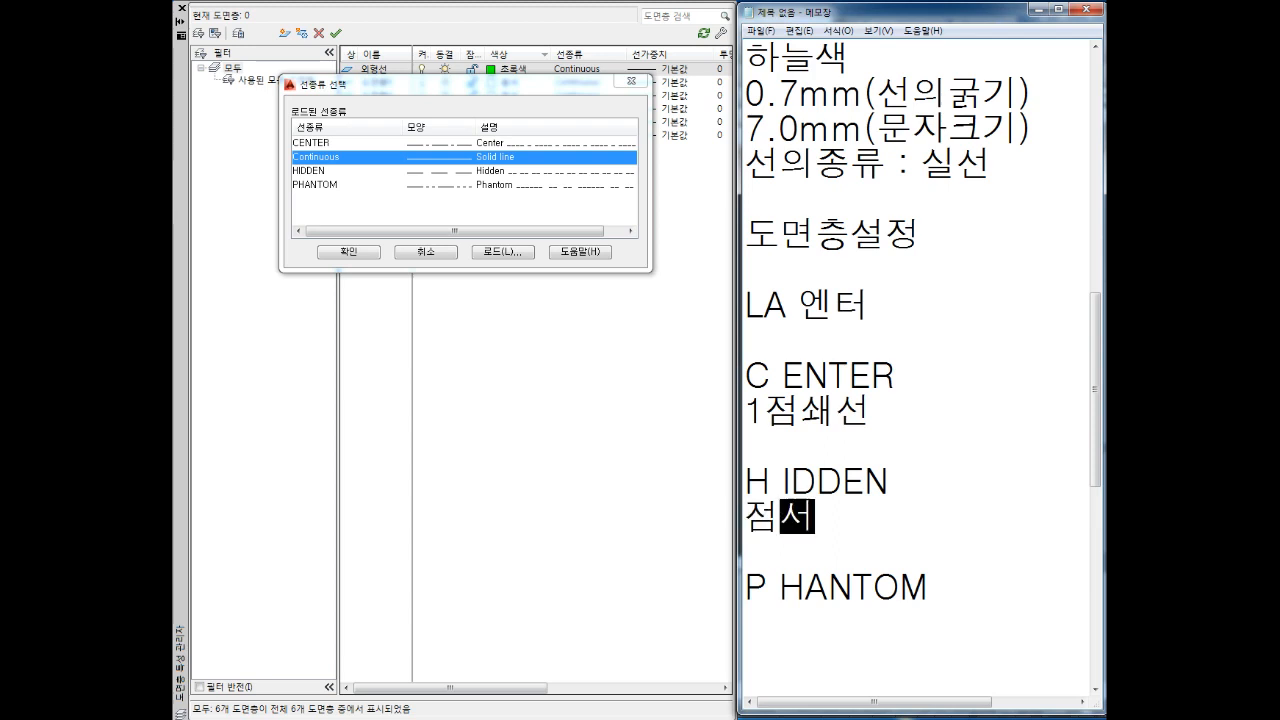
pyautogui.write('ㄴ')
# Step: Add the description "2점쇄선" directly below P HANTOM in the notes, followed by several blank lines
pyautogui.press('Down')
pyautogui.press('Down')
pyautogui.press('Down')
pyautogui.write('2ㅈㅓㅁㅅㅙㅅㅓㄴ')
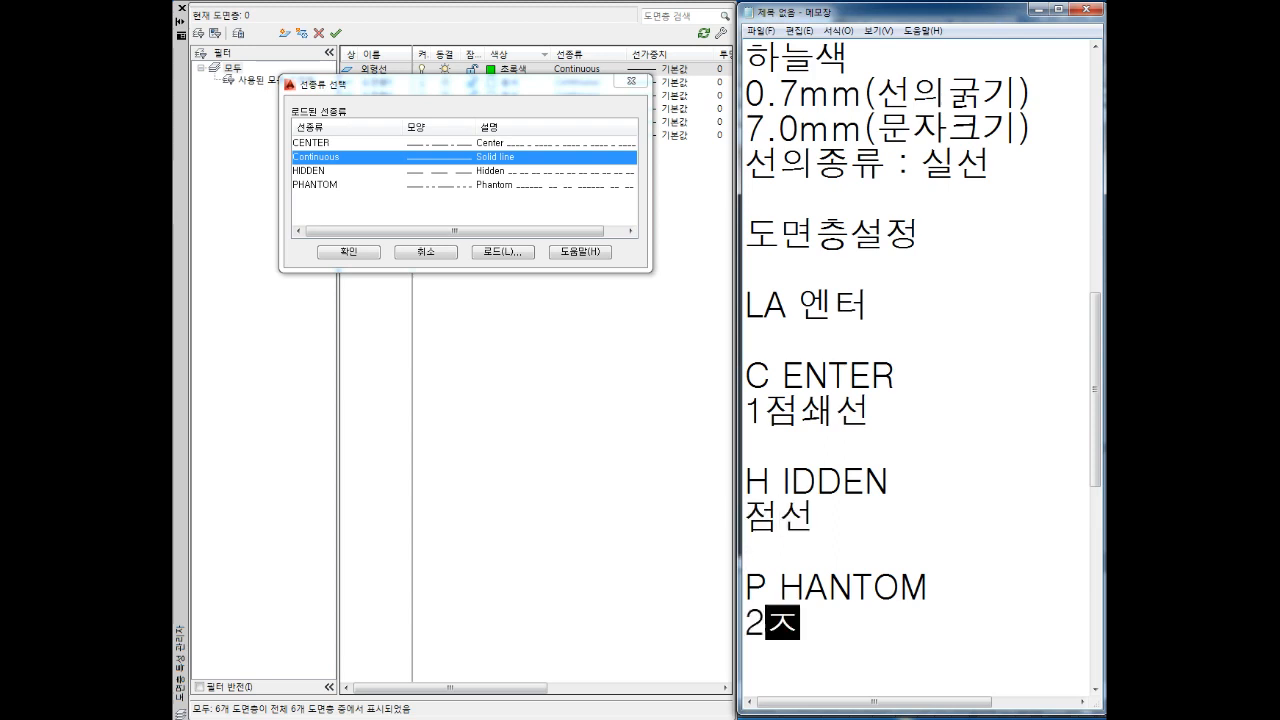
pyautogui.press('Return')
pyautogui.press('Return')
pyautogui.press('Return')
pyautogui.press('Return')
pyautogui.press('Return')
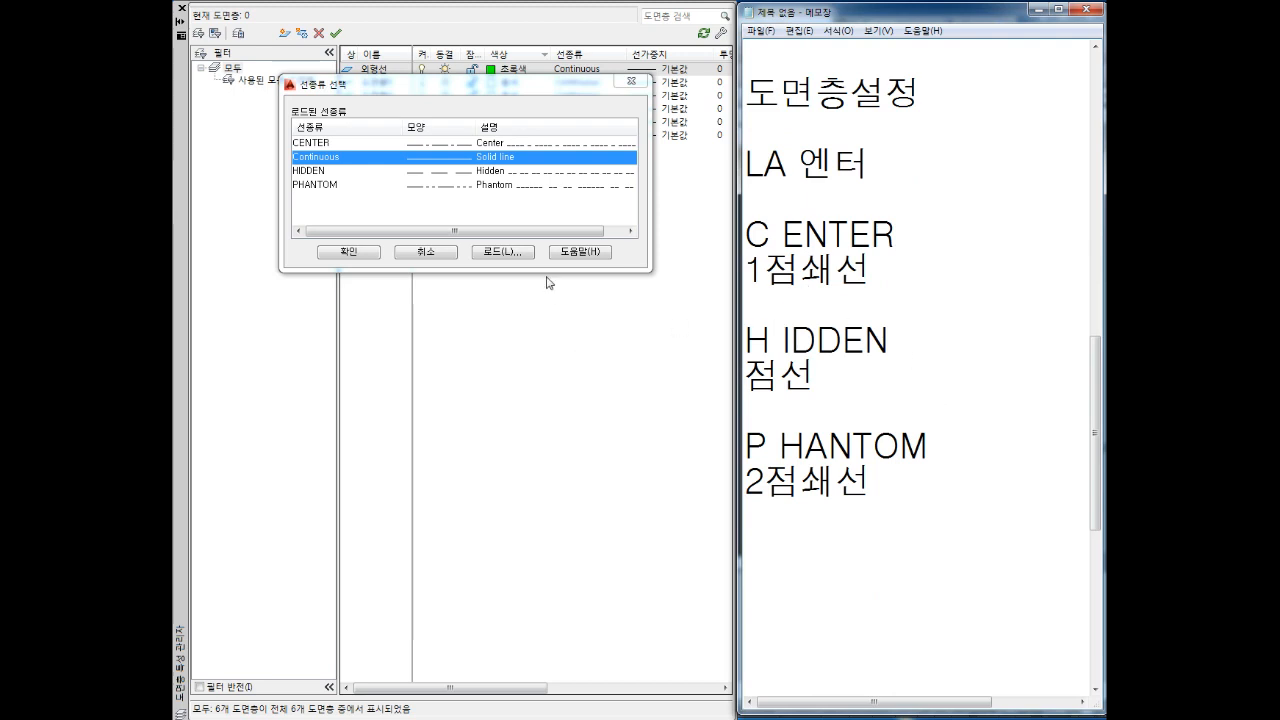
# Step: Assign the PHANTOM linetype to the 외형선 layer in AutoCAD
pyautogui.click(325, 145)
pyautogui.click(325, 157)
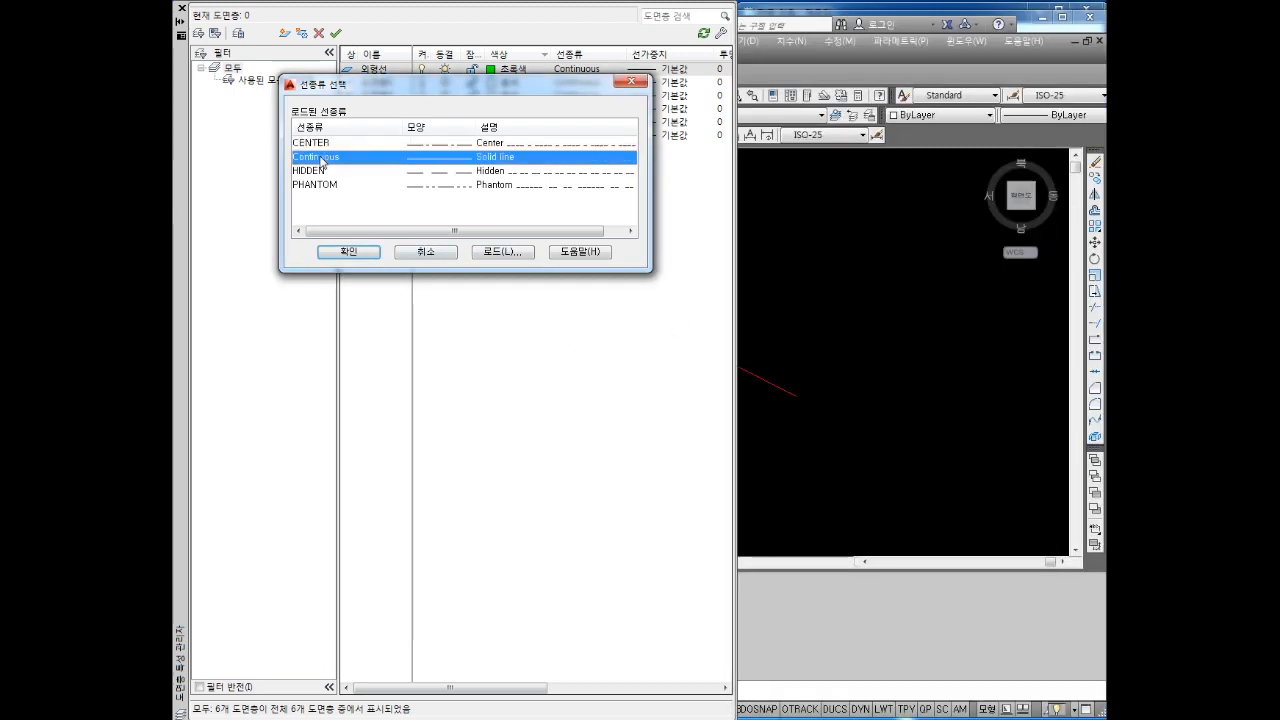
pyautogui.click(322, 184)
pyautogui.hotkey('alt', 'Tab')
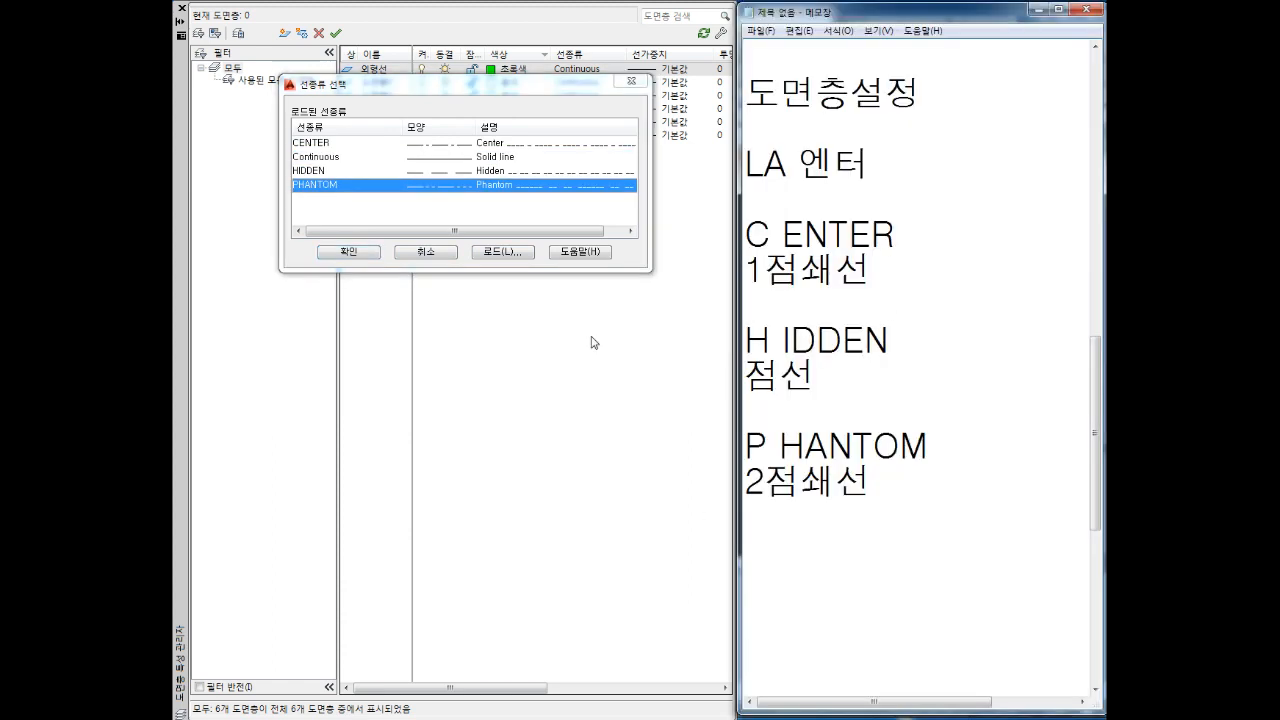
pyautogui.moveTo(450, 91); pyautogui.dragTo(385, 175)
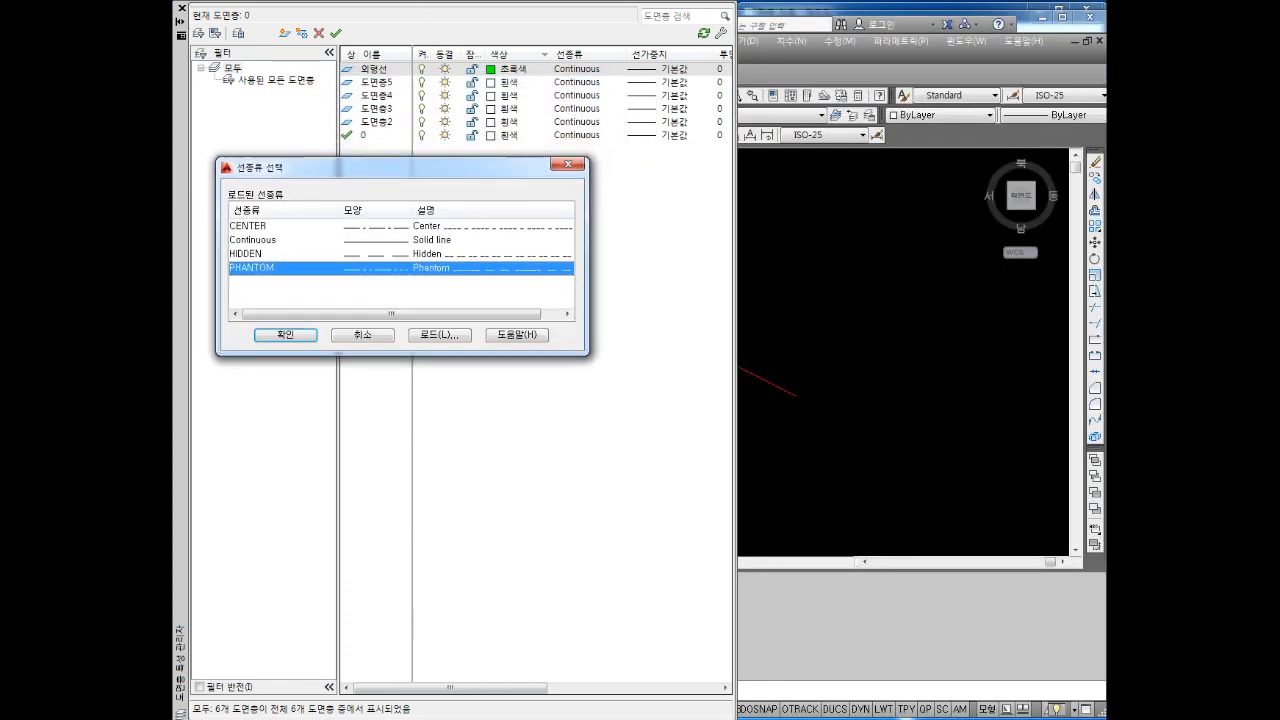
pyautogui.hotkey('alt', 'Tab')
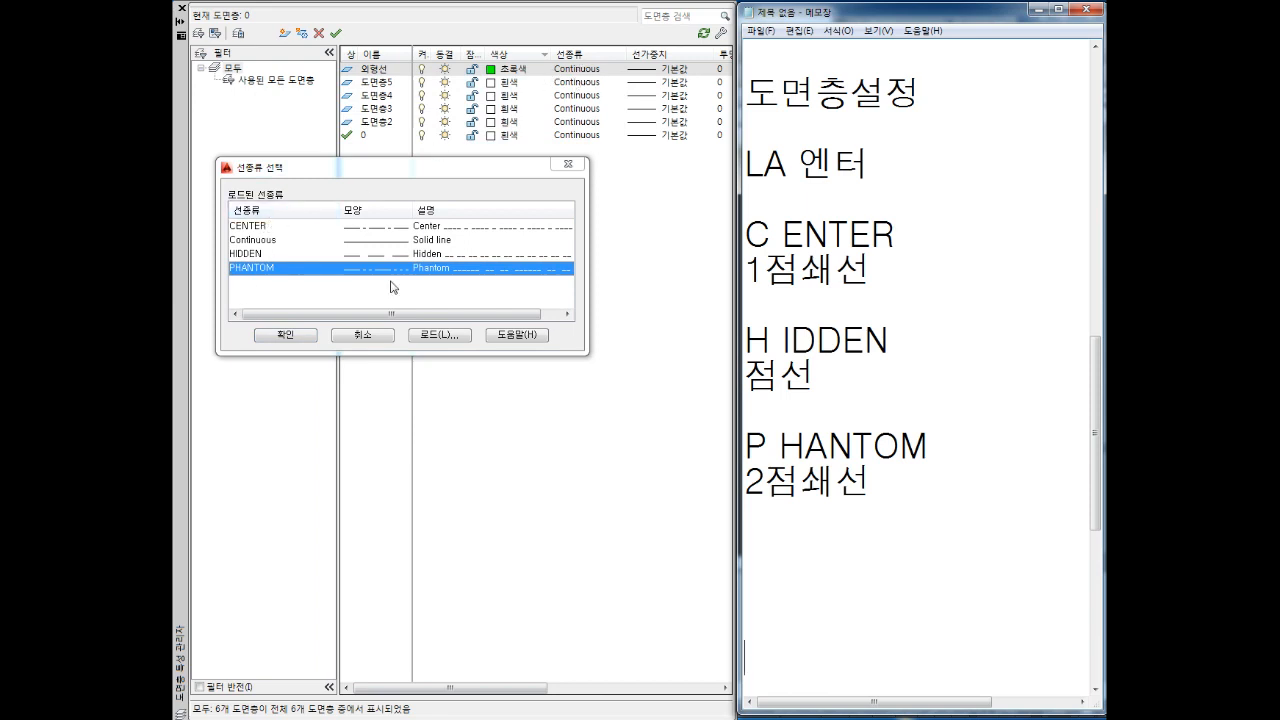
pyautogui.click(286, 335)
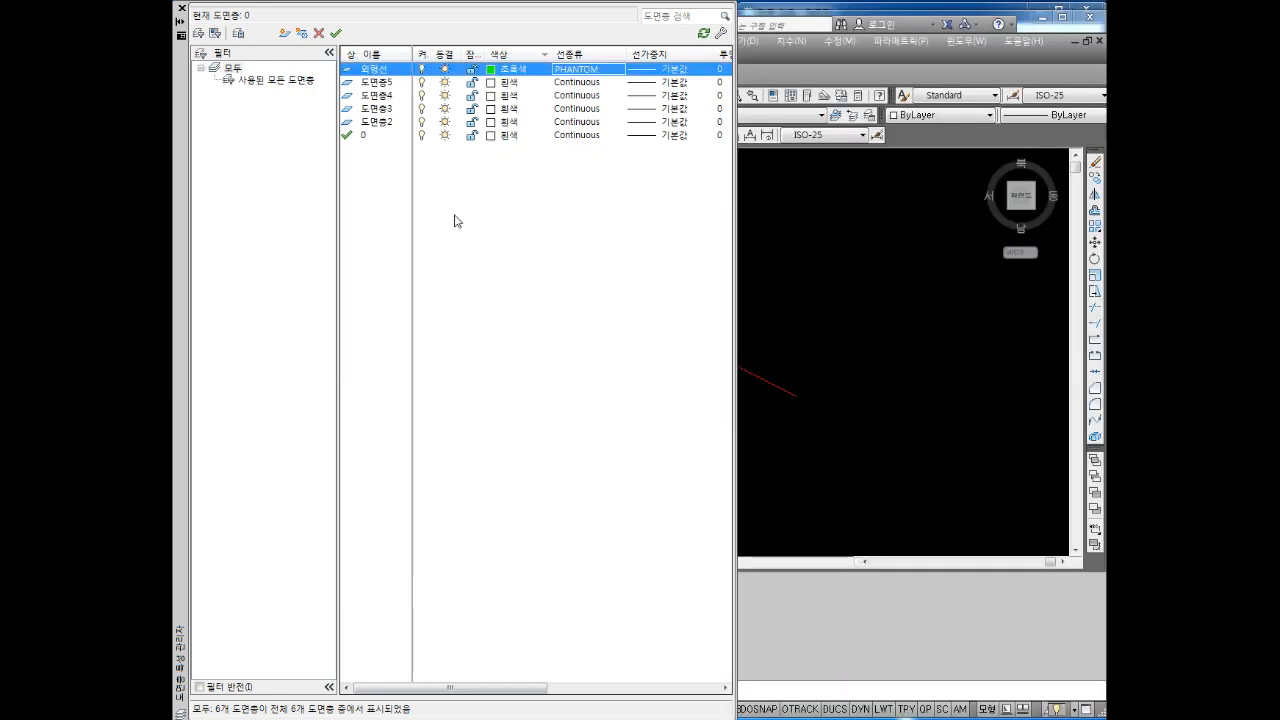
# Step: Set the 외형선 layer's linetype back to Continuous
pyautogui.click(580, 69)
pyautogui.click(250, 240)
pyautogui.click(284, 335)
pyautogui.hotkey('alt', 'Tab')
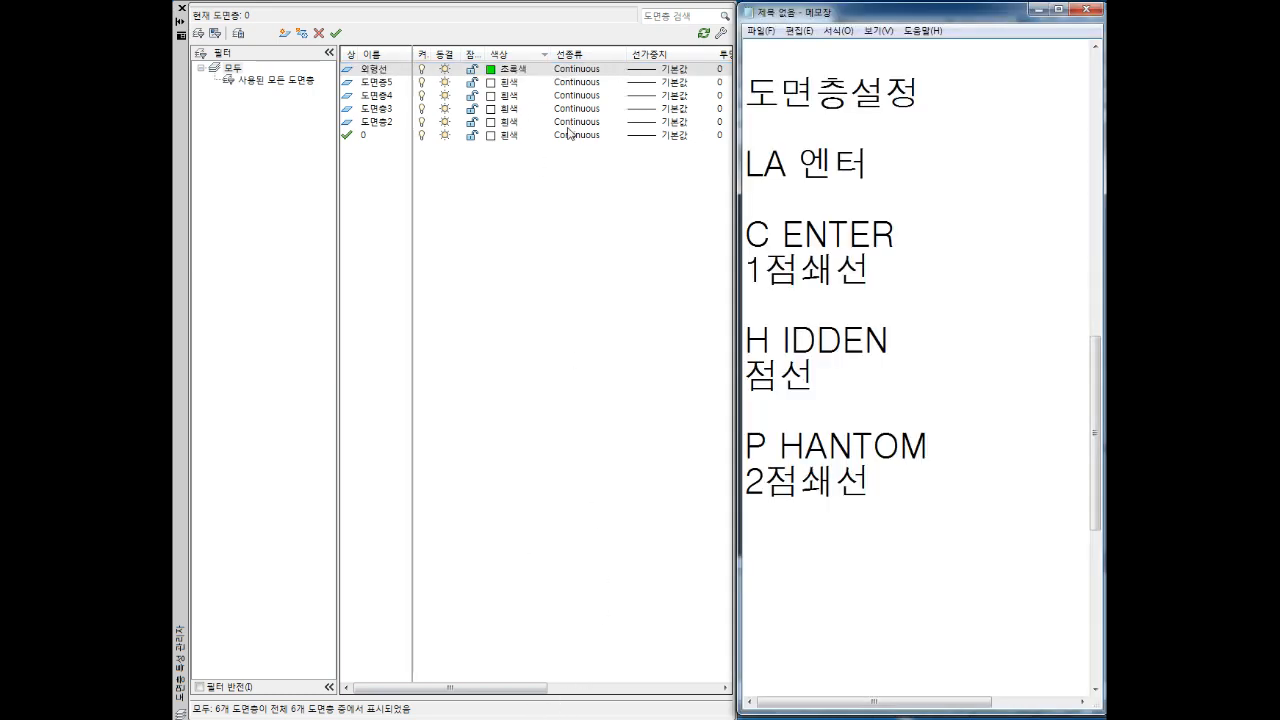
# Step: Set the 외형선 layer's lineweight to 0.50 mm
pyautogui.click(657, 73)
pyautogui.click(657, 73)
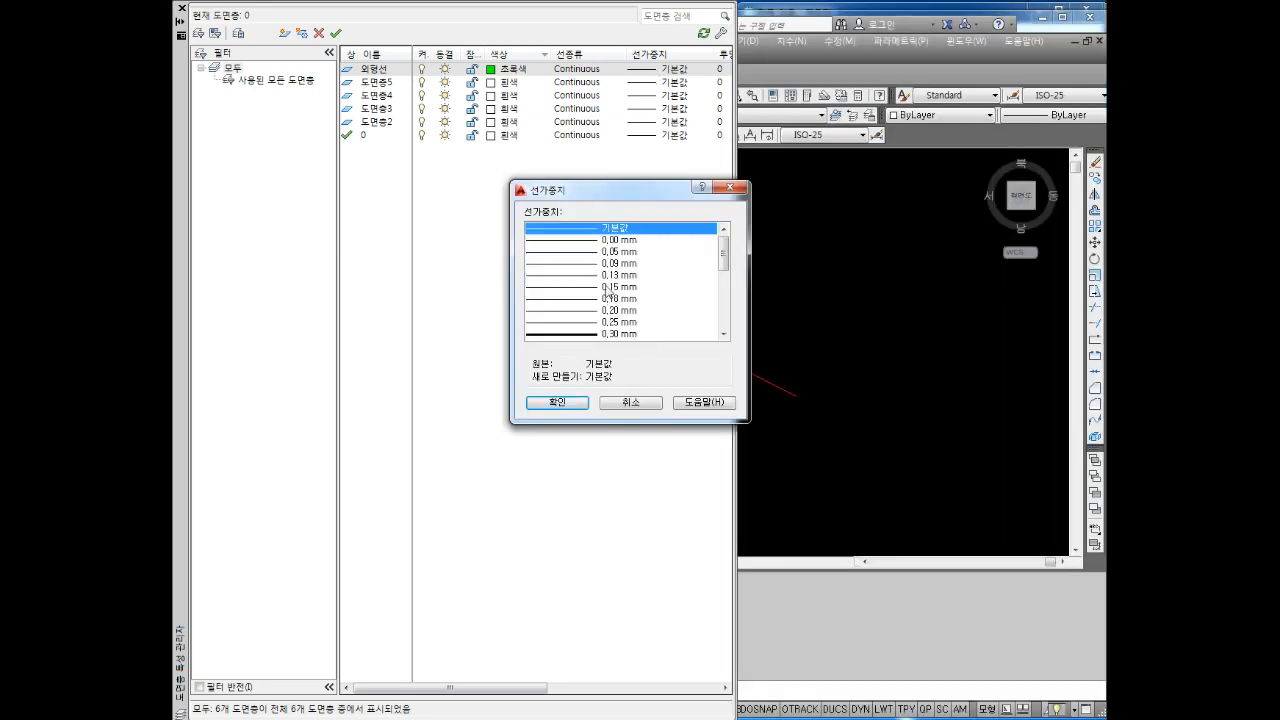
pyautogui.scroll(-2, 610, 292)
pyautogui.click(621, 300)
pyautogui.click(565, 403)
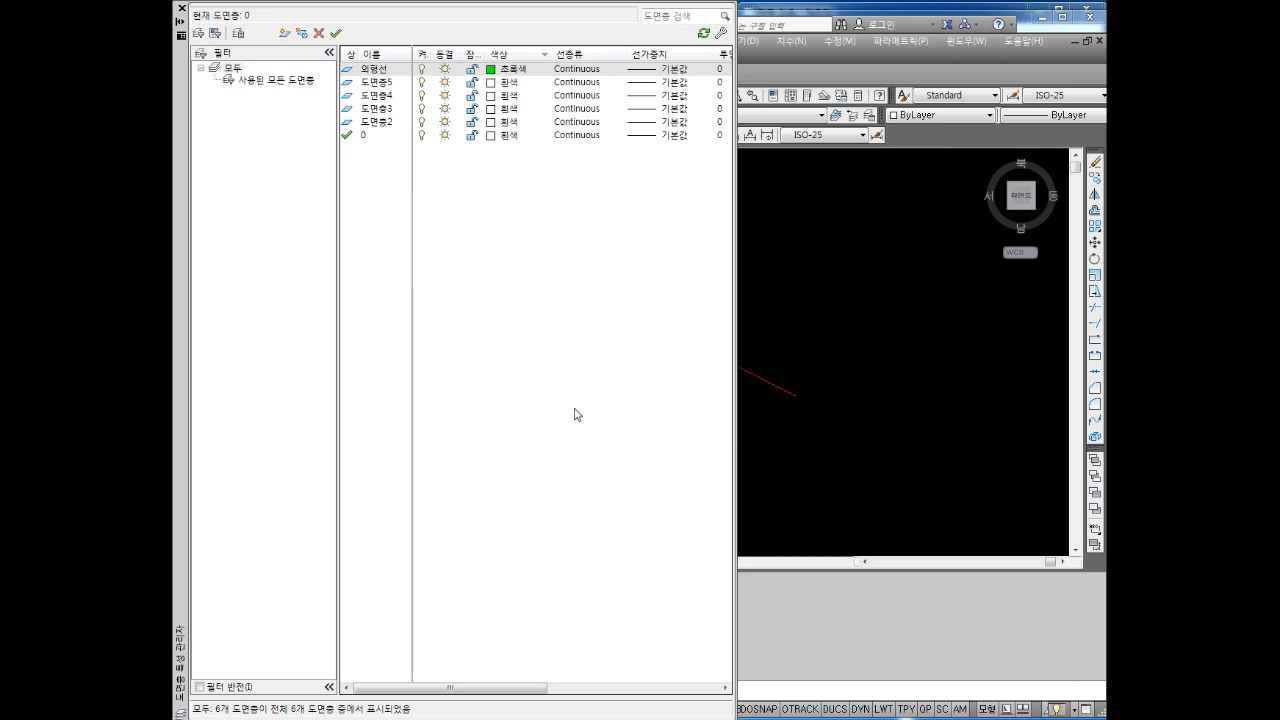
pyautogui.hotkey('alt', 'Tab')
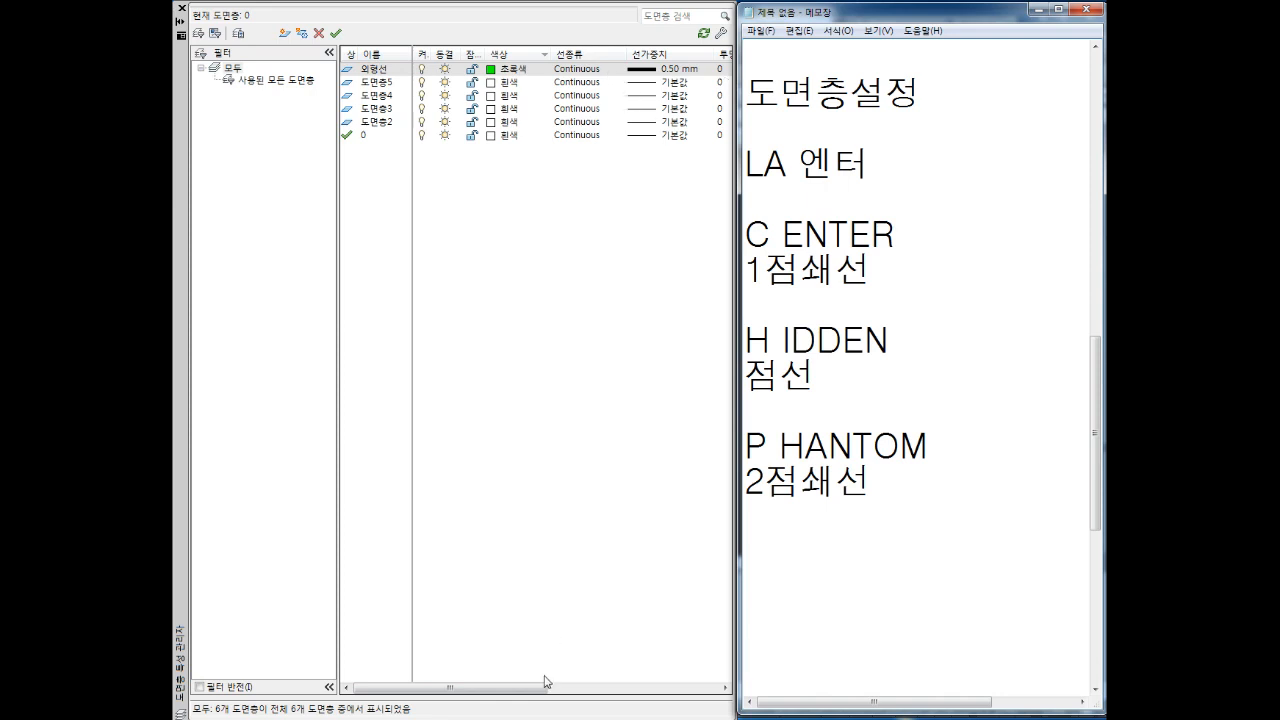
# Step: Widen the 새 VP column beside the plot column in the layer list
pyautogui.moveTo(516, 689); pyautogui.dragTo(603, 689)
pyautogui.hotkey('alt', 'Tab')
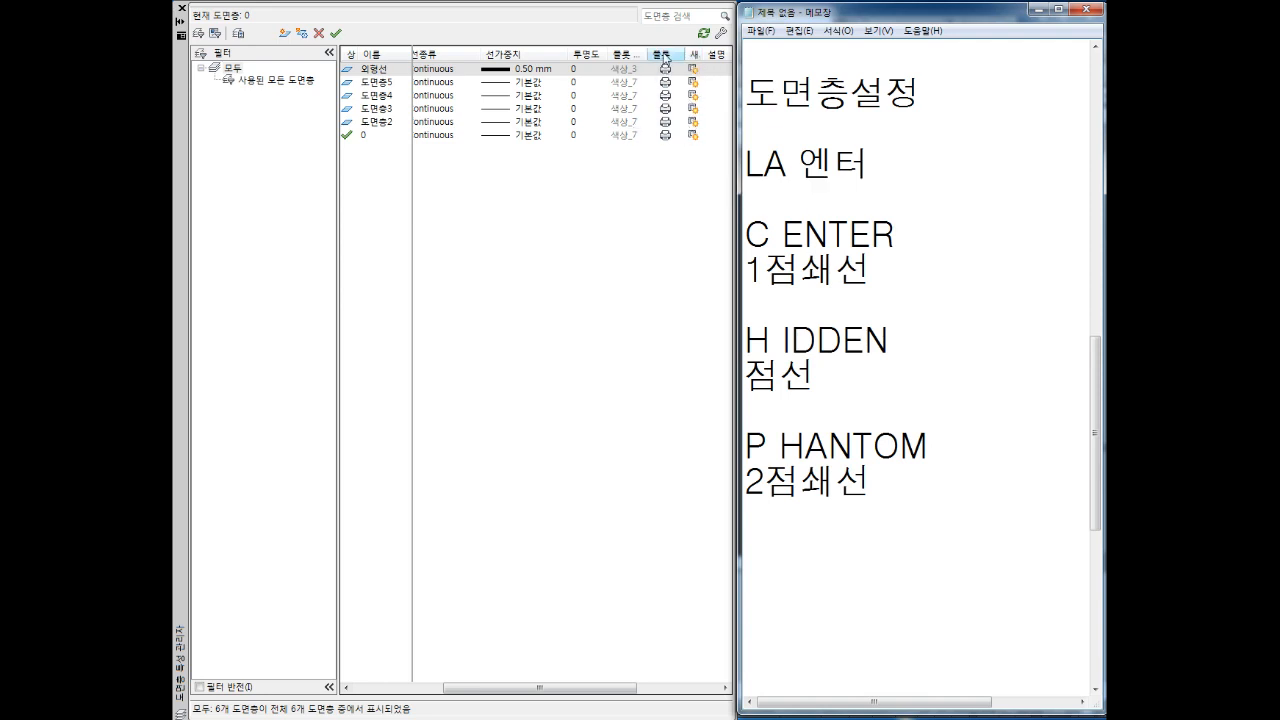
pyautogui.moveTo(703, 55); pyautogui.dragTo(726, 68)
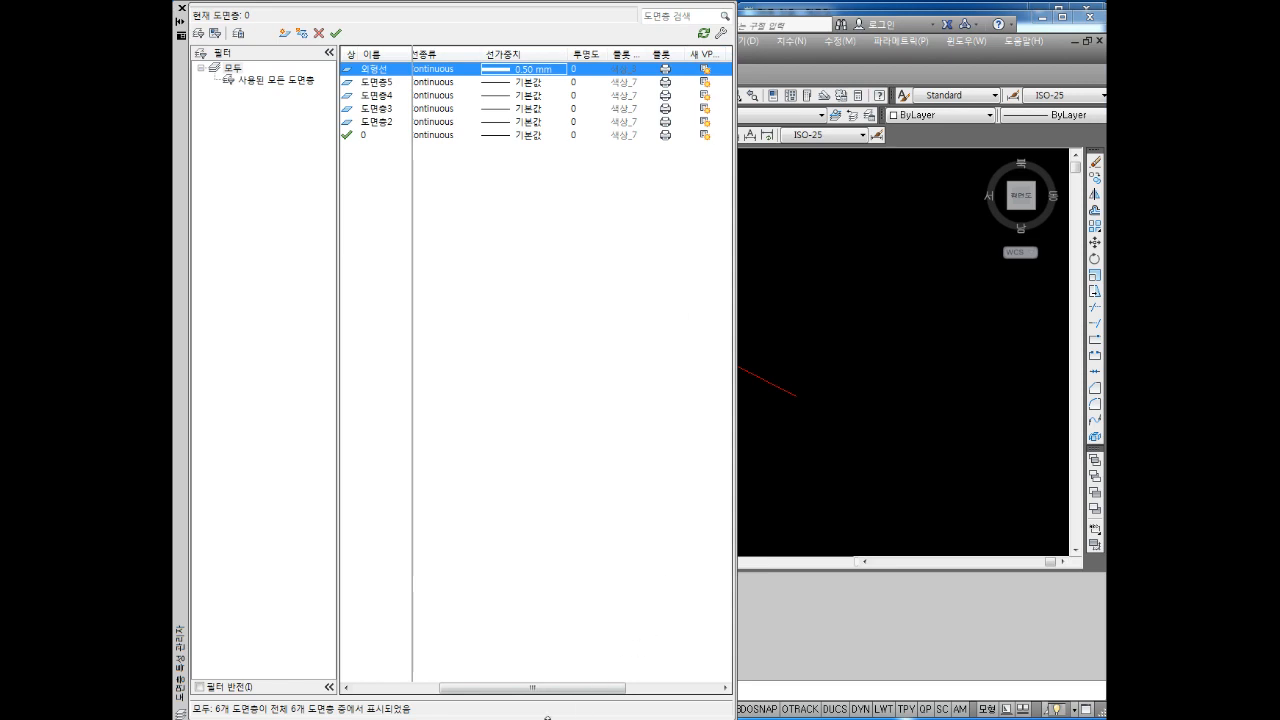
pyautogui.click(547, 718)
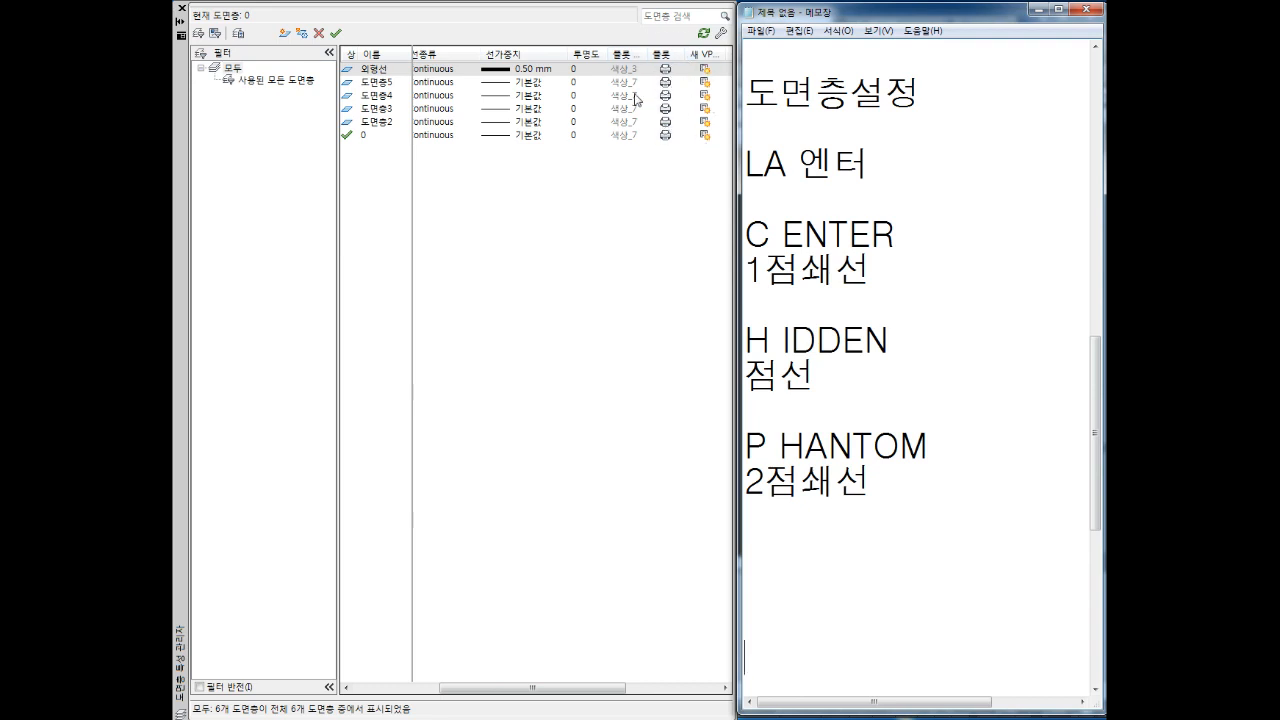
pyautogui.moveTo(555, 688); pyautogui.dragTo(469, 697)
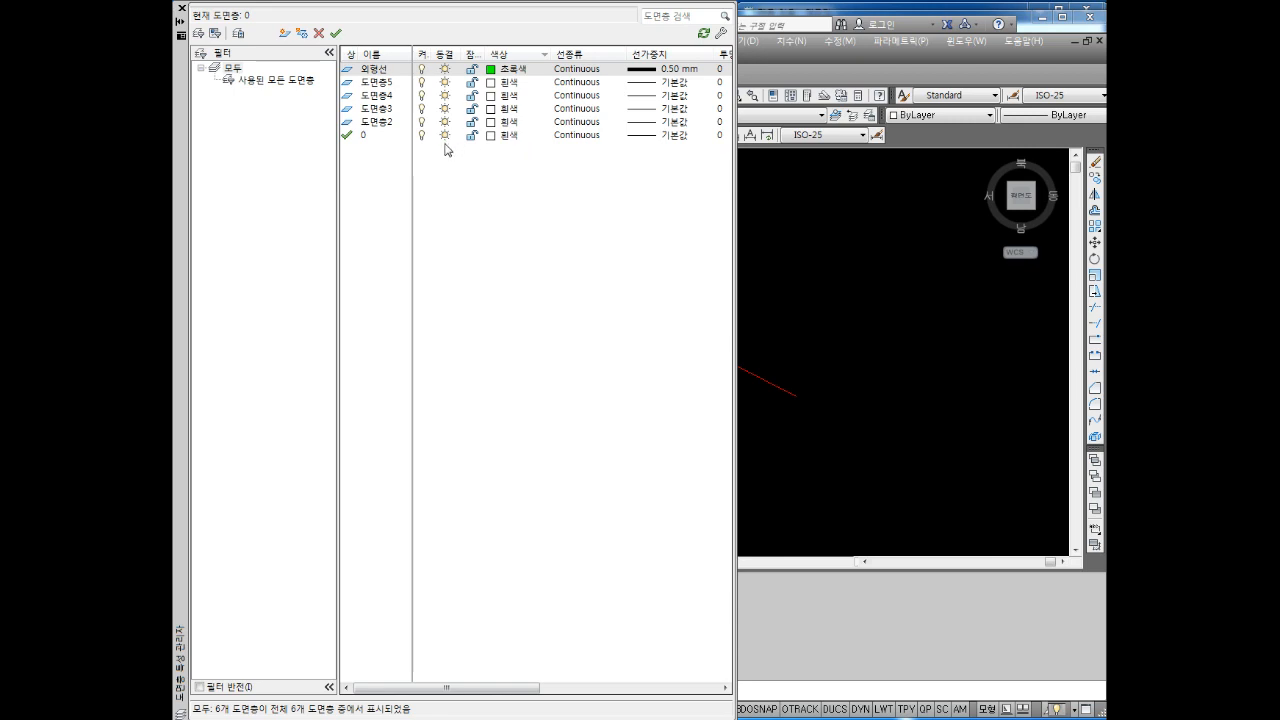
# Step: Rename layer 도면층2 as 중심선 and set its colour to red (빨간색)
pyautogui.click(381, 124)
pyautogui.click(381, 124)
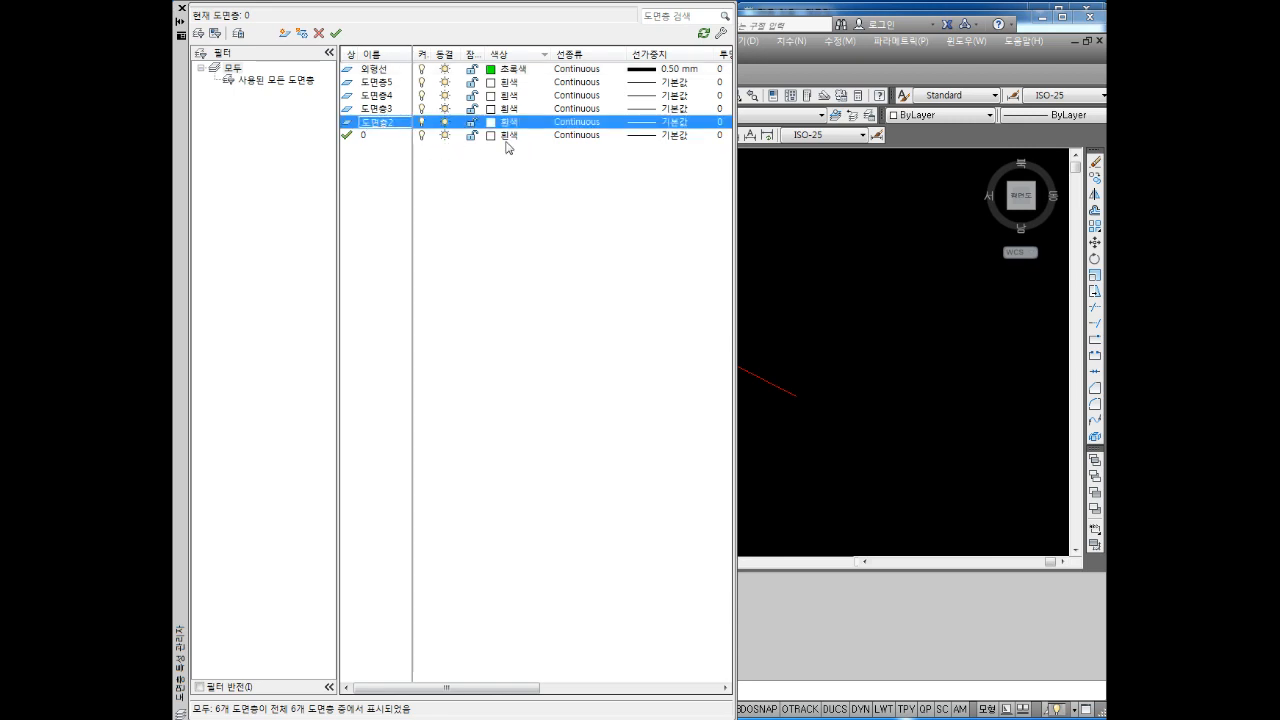
pyautogui.press('BackSpace')
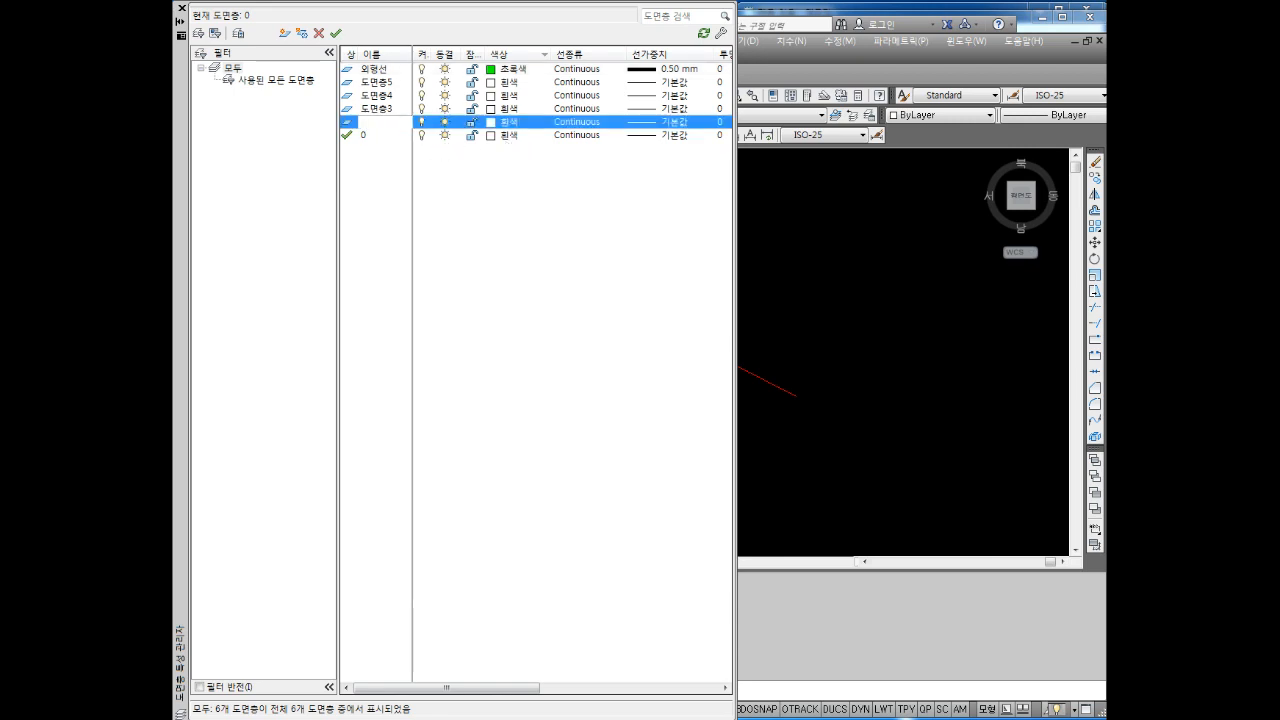
pyautogui.write('중심선')
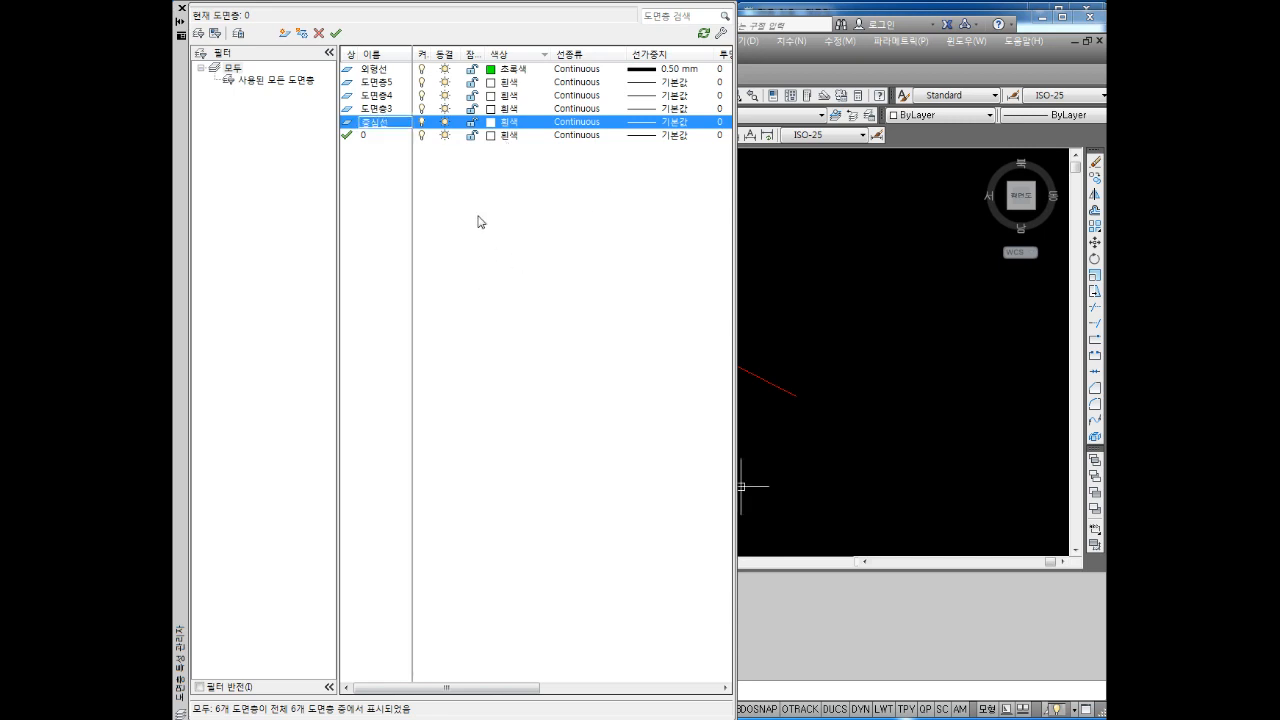
pyautogui.click(505, 121)
pyautogui.click(463, 295)
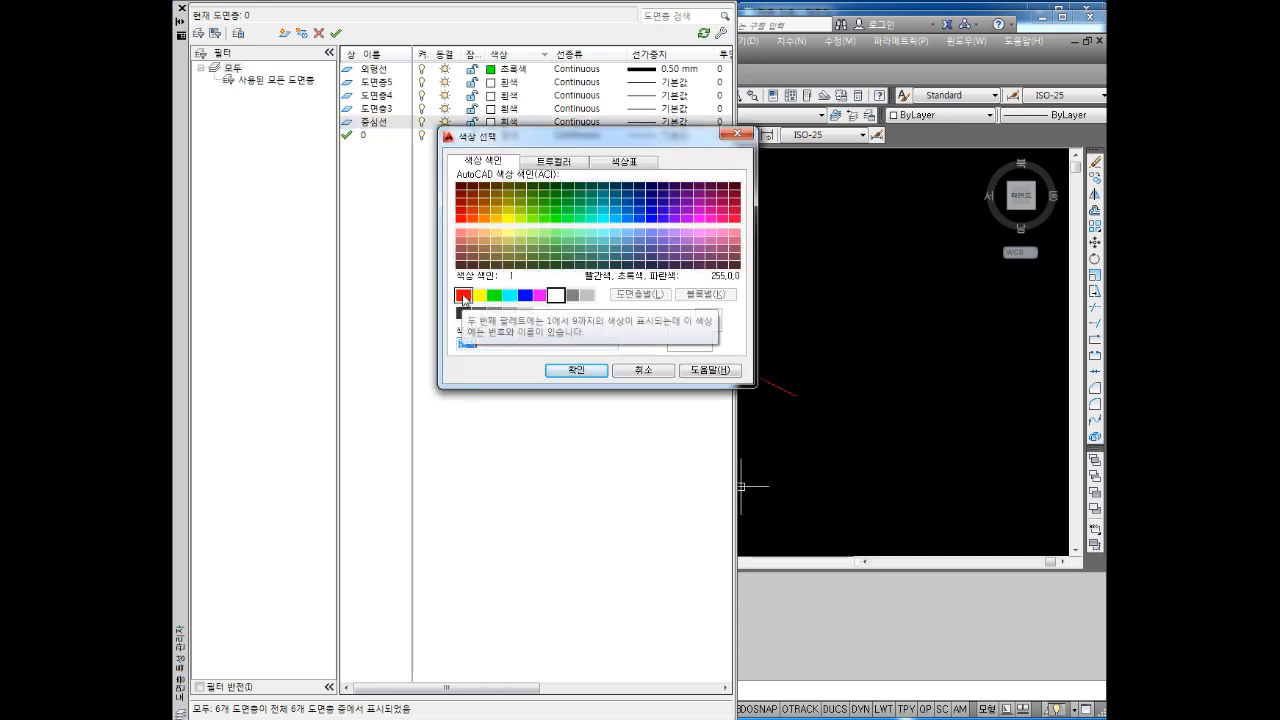
pyautogui.click(586, 371)
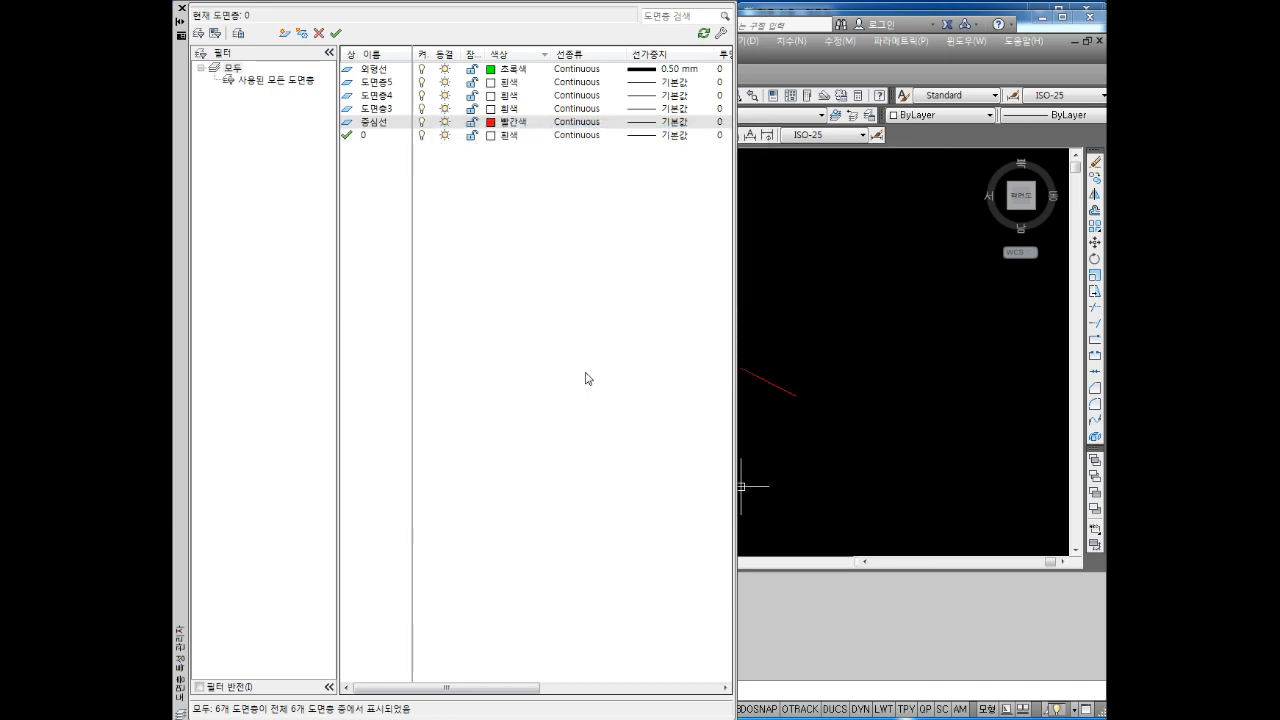
# Step: Give the 중심선 layer the CENTER linetype and a 0.25 mm lineweight
pyautogui.click(590, 125)
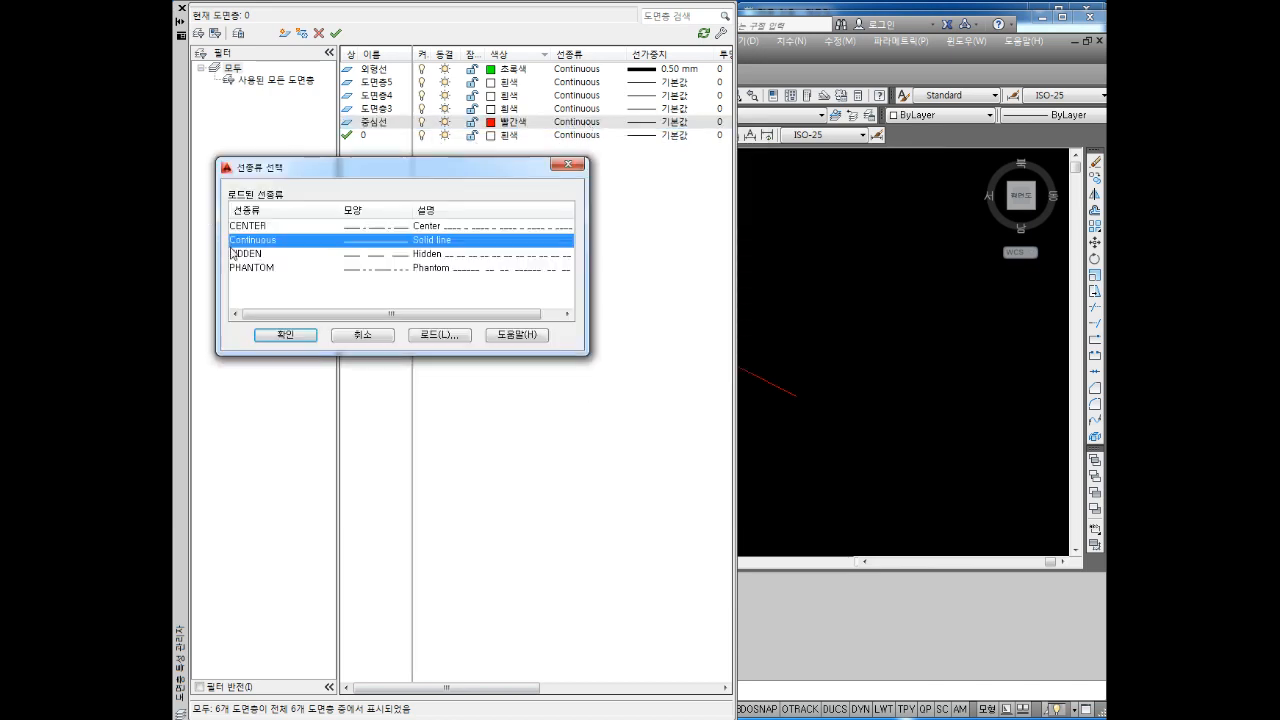
pyautogui.click(250, 226)
pyautogui.click(284, 335)
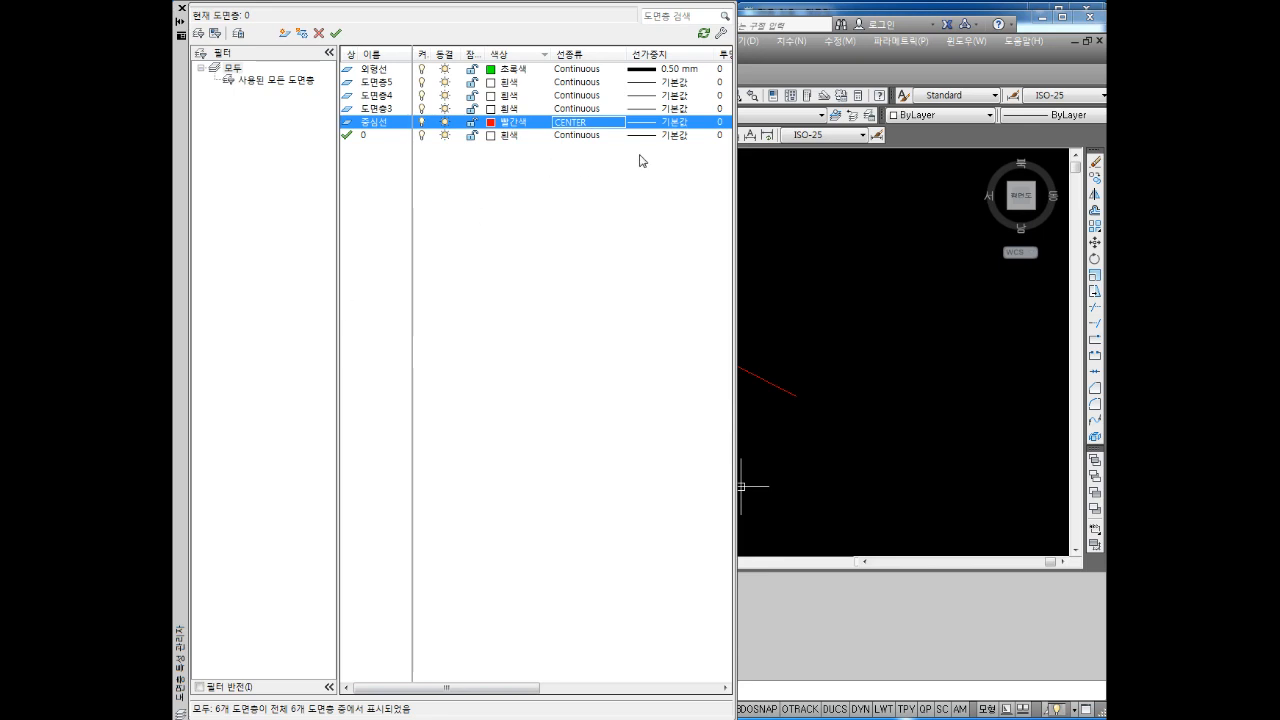
pyautogui.click(655, 124)
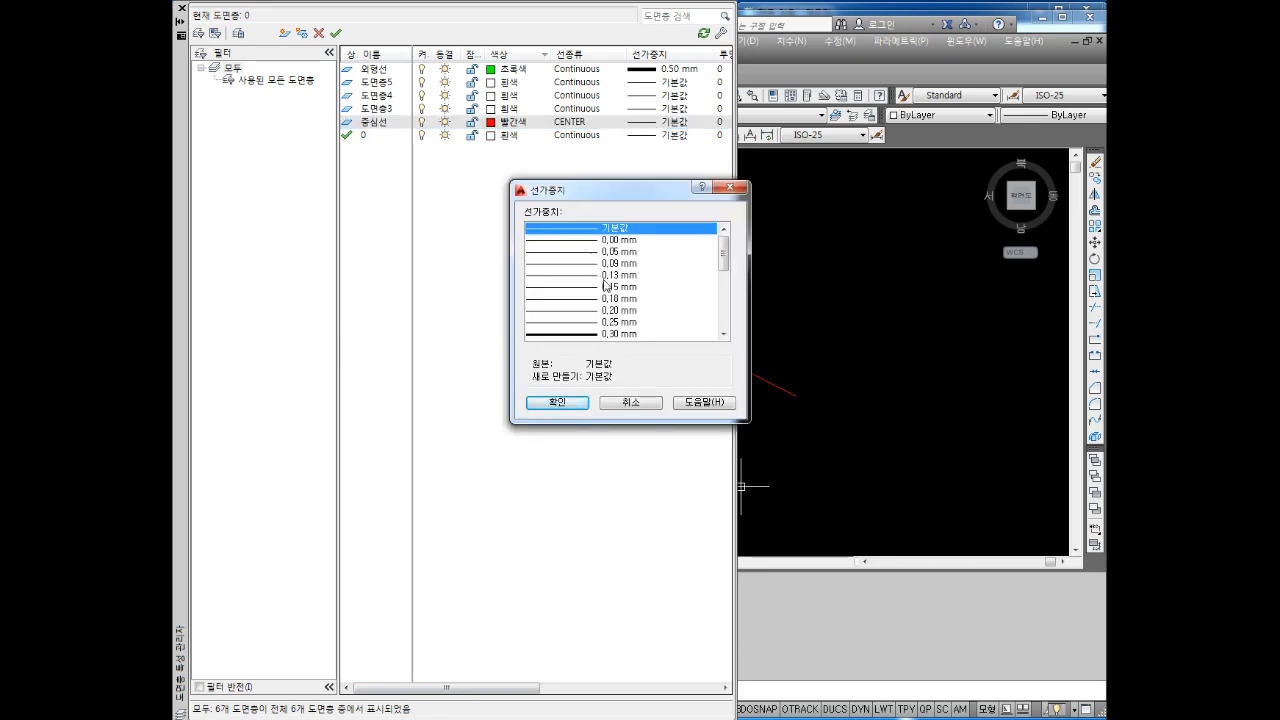
pyautogui.click(610, 323)
pyautogui.click(558, 403)
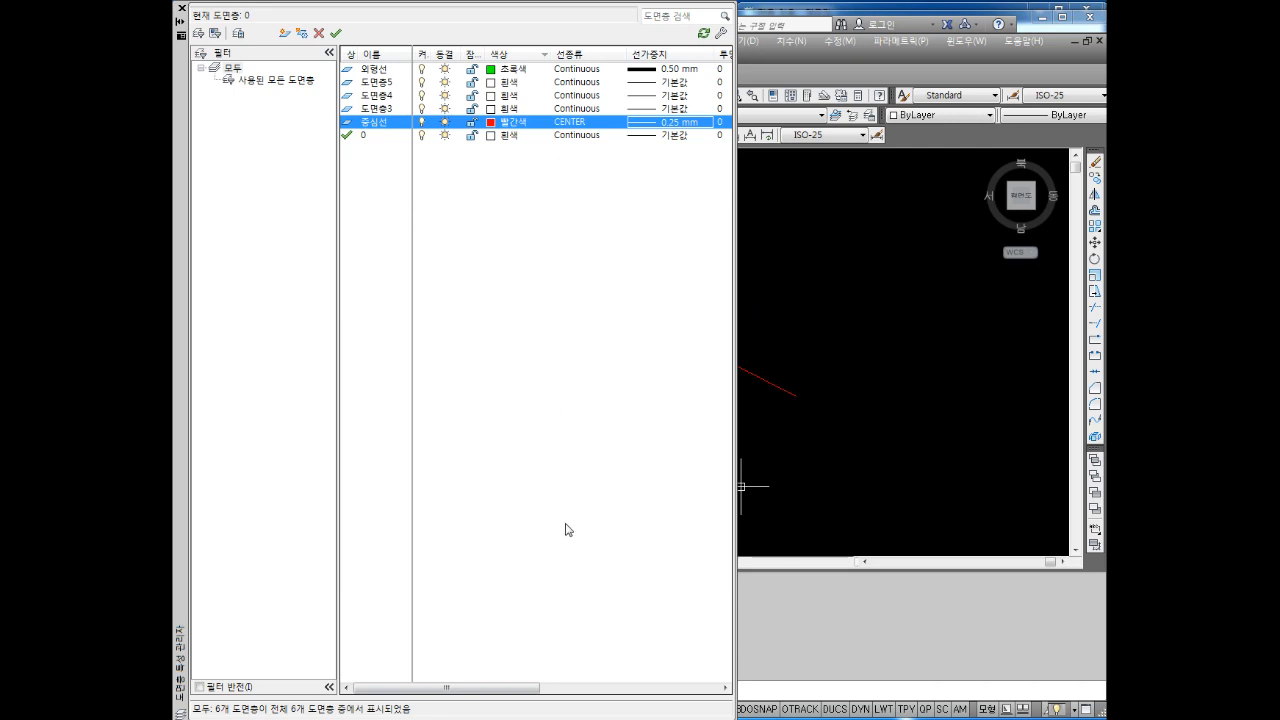
# Step: Rename layer 도면층3 as 가상선 and set its colour to red (빨간색)
pyautogui.click(370, 110)
pyautogui.write('강')
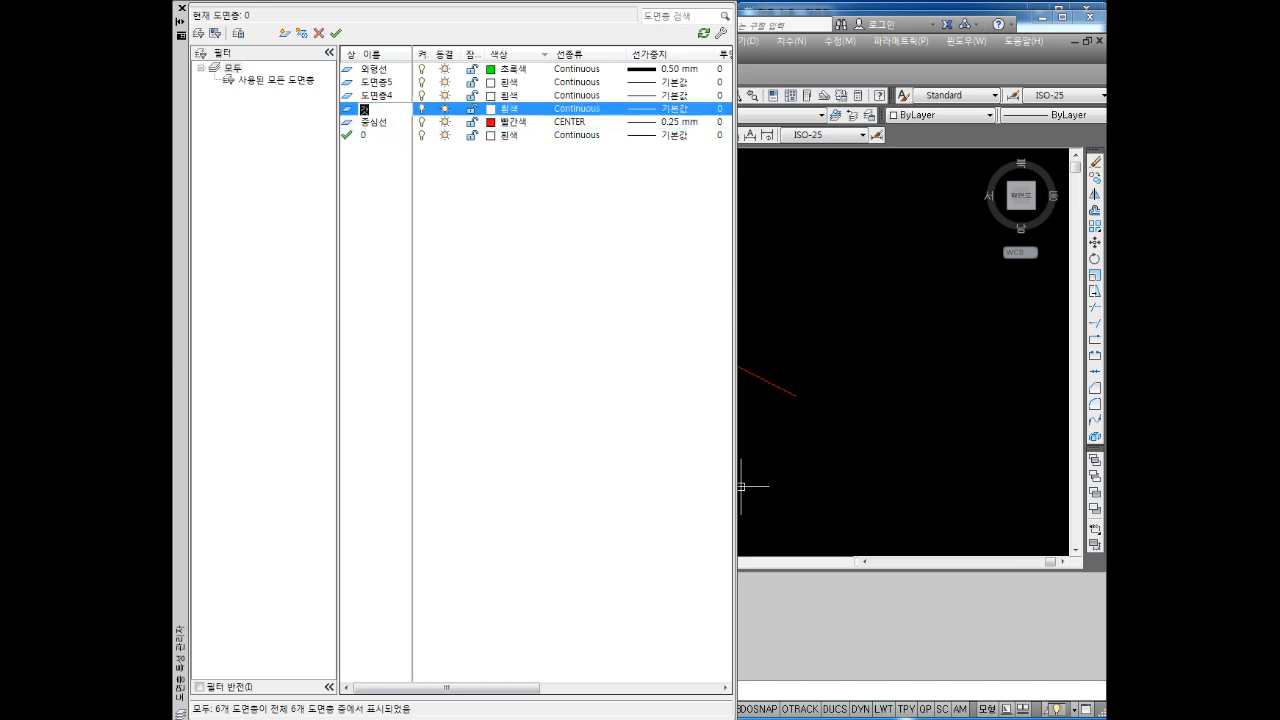
pyautogui.write('상서ㄴ')
pyautogui.press('Return')
pyautogui.click(505, 108)
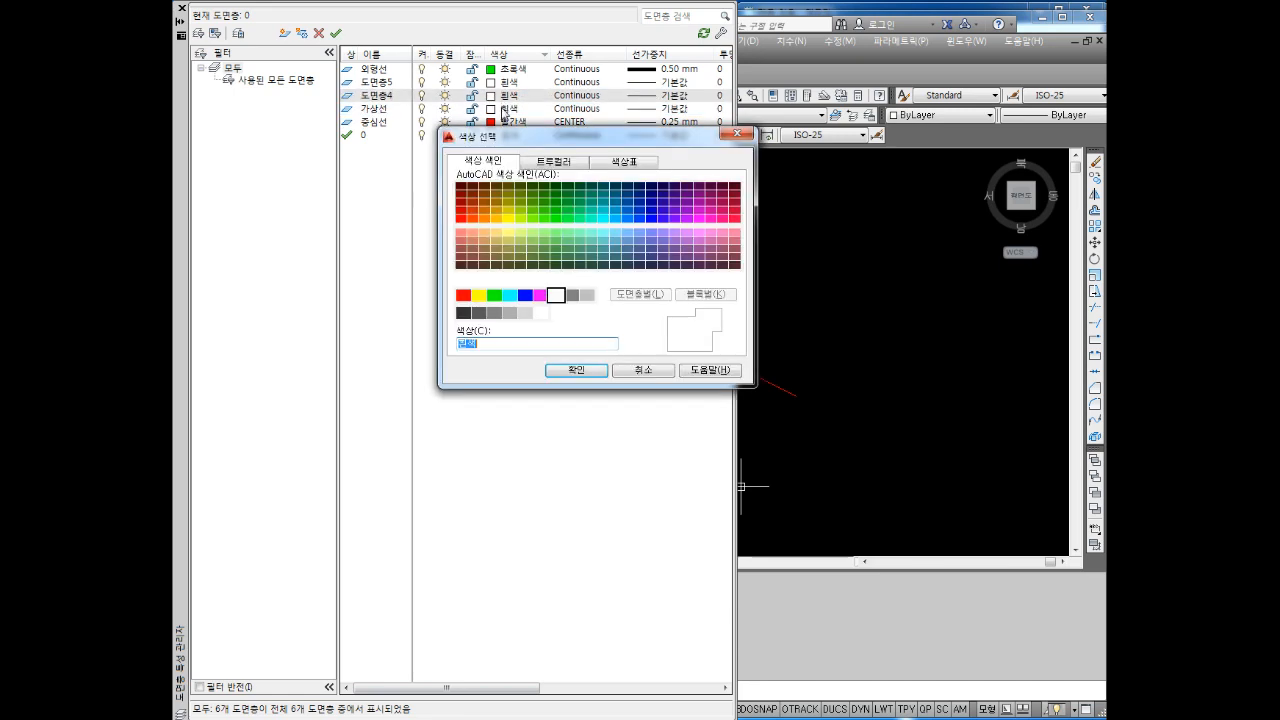
pyautogui.click(463, 295)
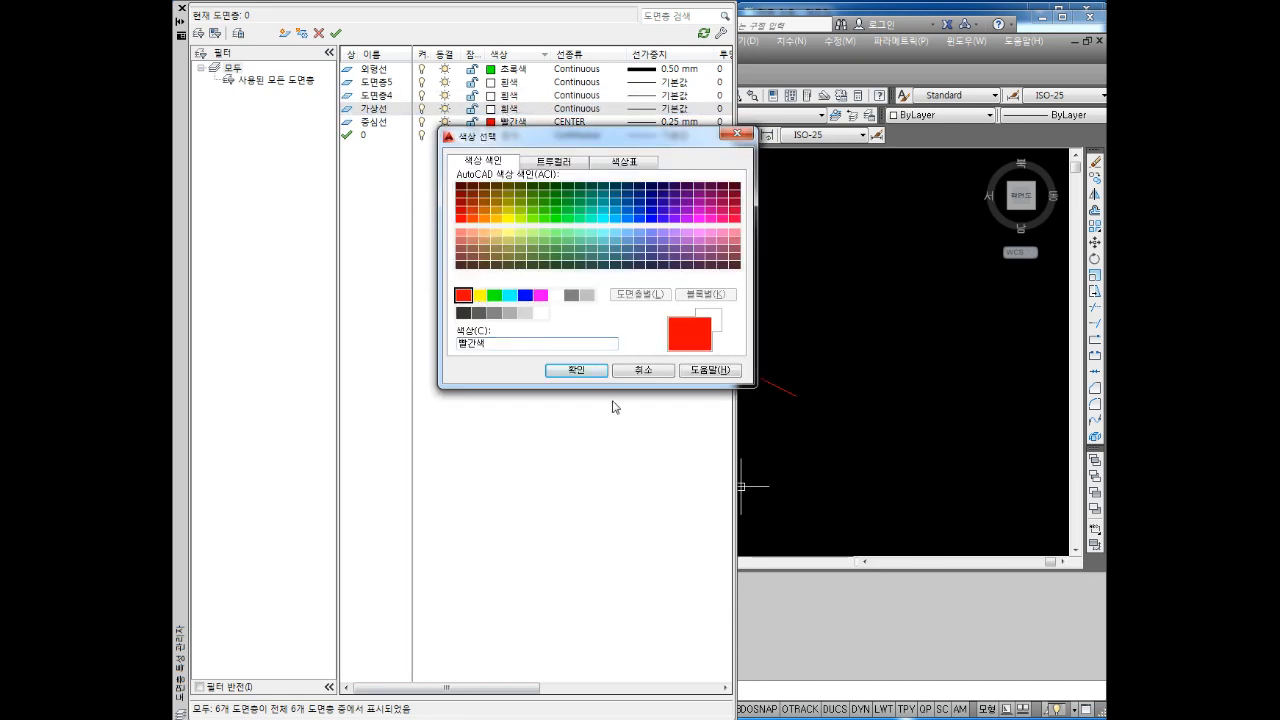
pyautogui.click(598, 370)
# Step: Give the 가상선 layer the PHANTOM linetype and a 0.25 mm lineweight
pyautogui.click(580, 112)
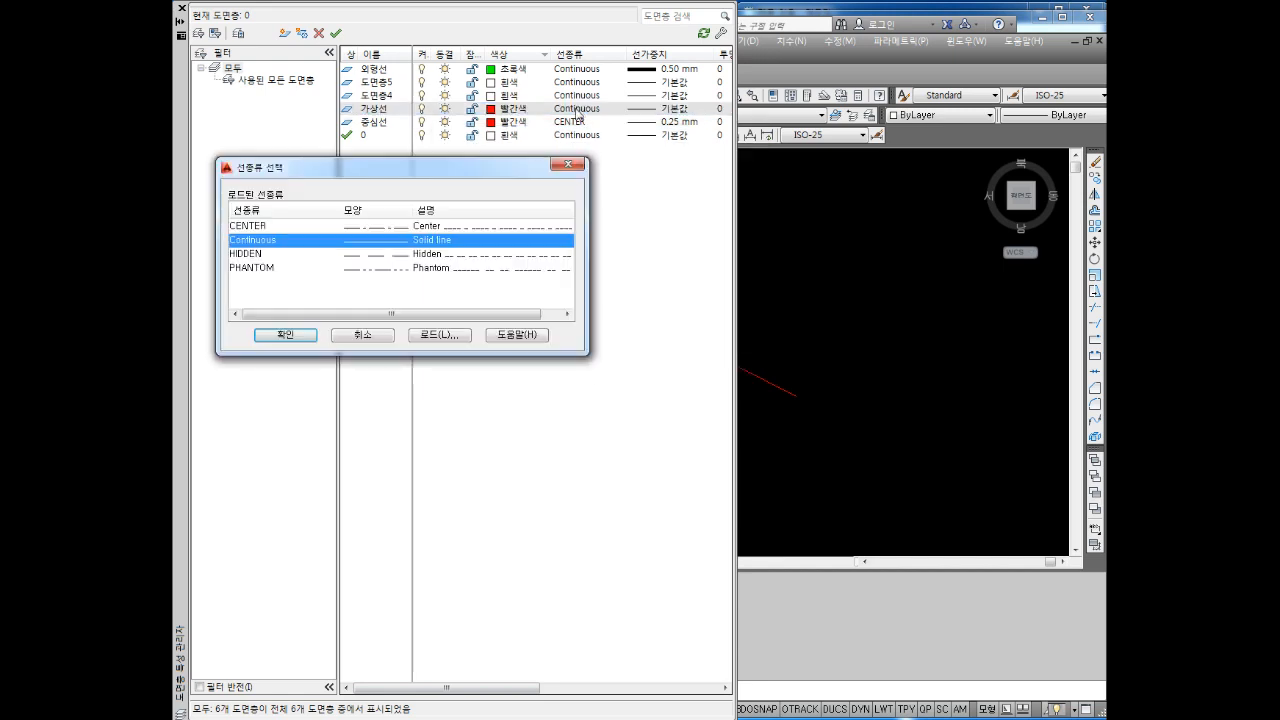
pyautogui.click(251, 271)
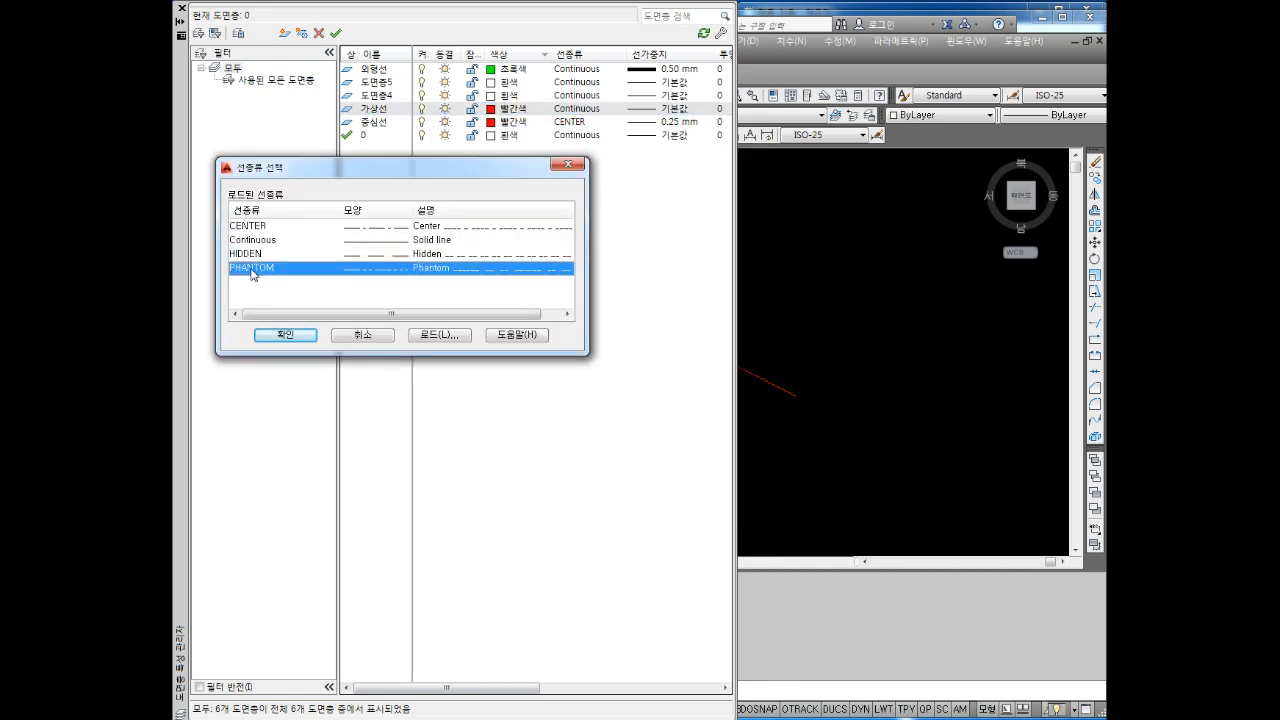
pyautogui.click(290, 336)
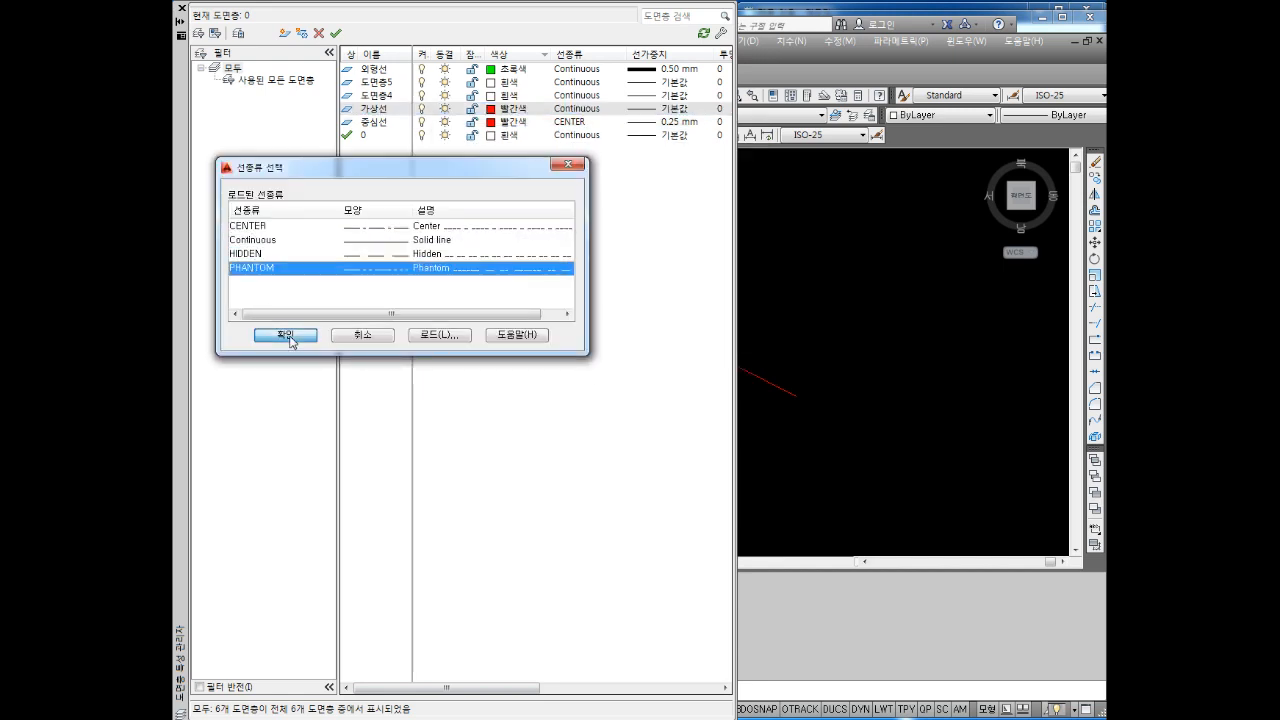
pyautogui.click(658, 108)
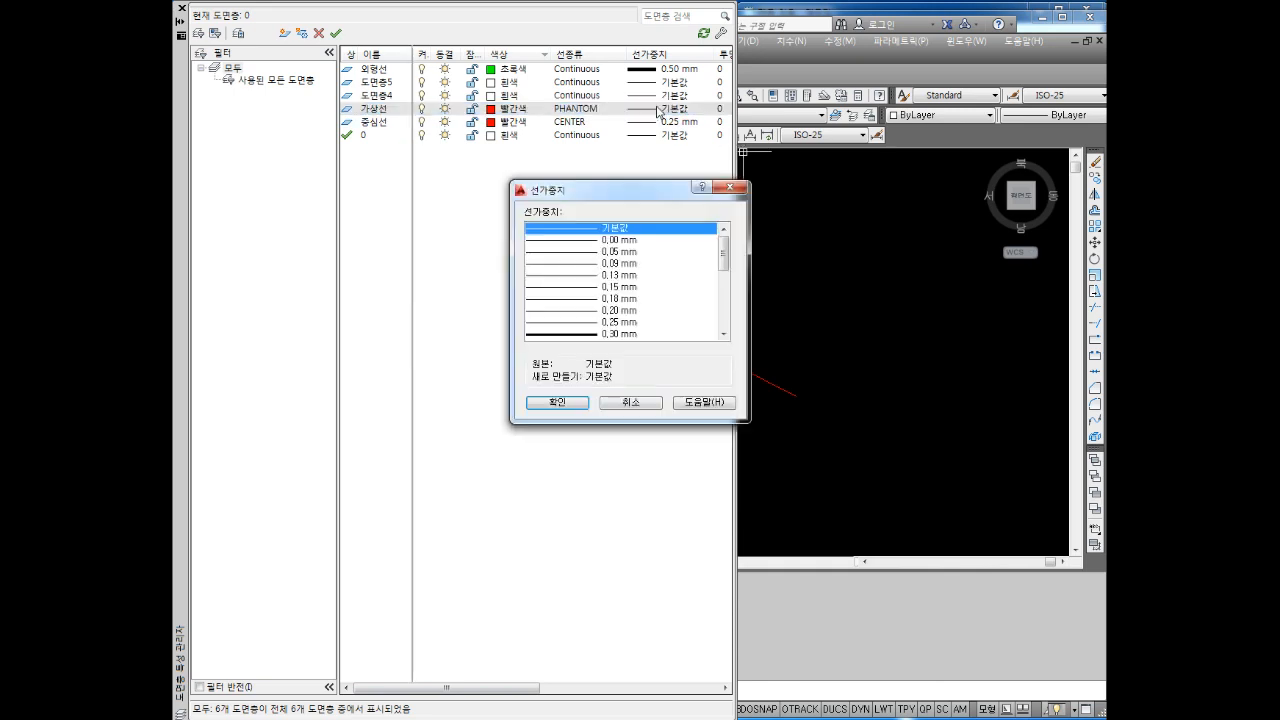
pyautogui.click(605, 322)
pyautogui.click(580, 401)
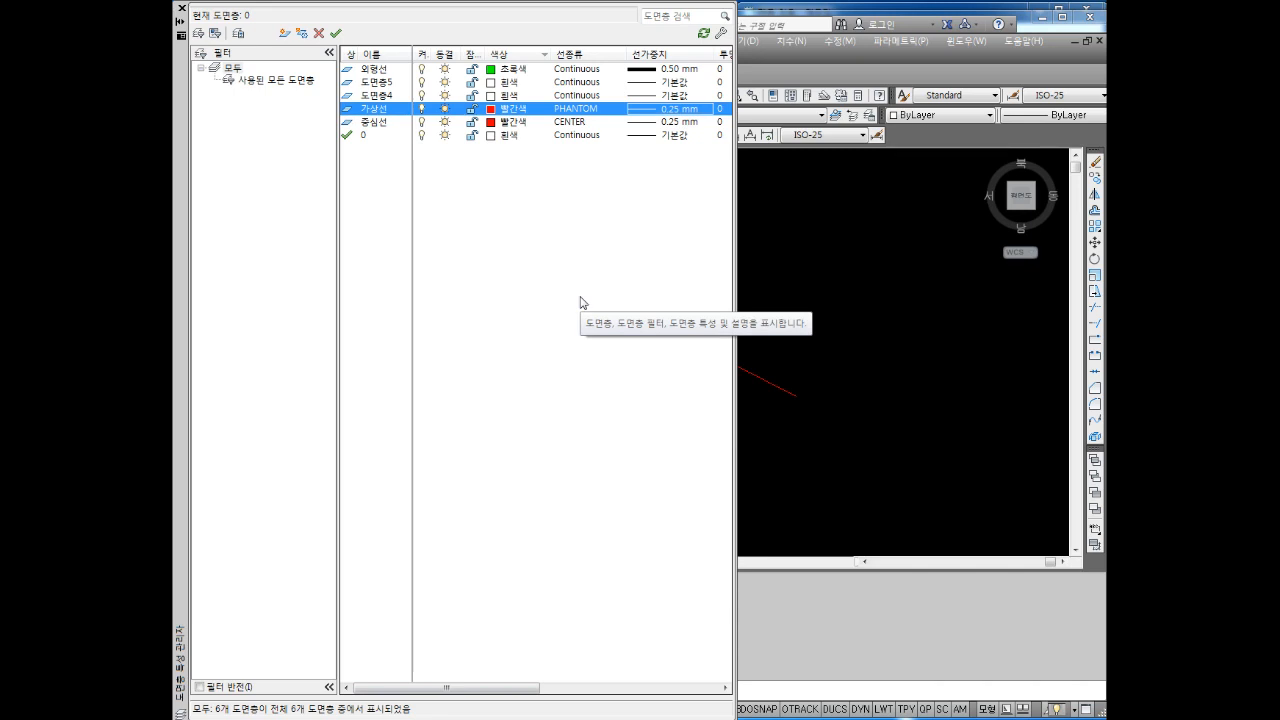
# Step: Check the line-type notes in Notepad and rename layer 도면층4 as 숨은선 in AutoCAD
pyautogui.hotkey('alt', 'Tab')
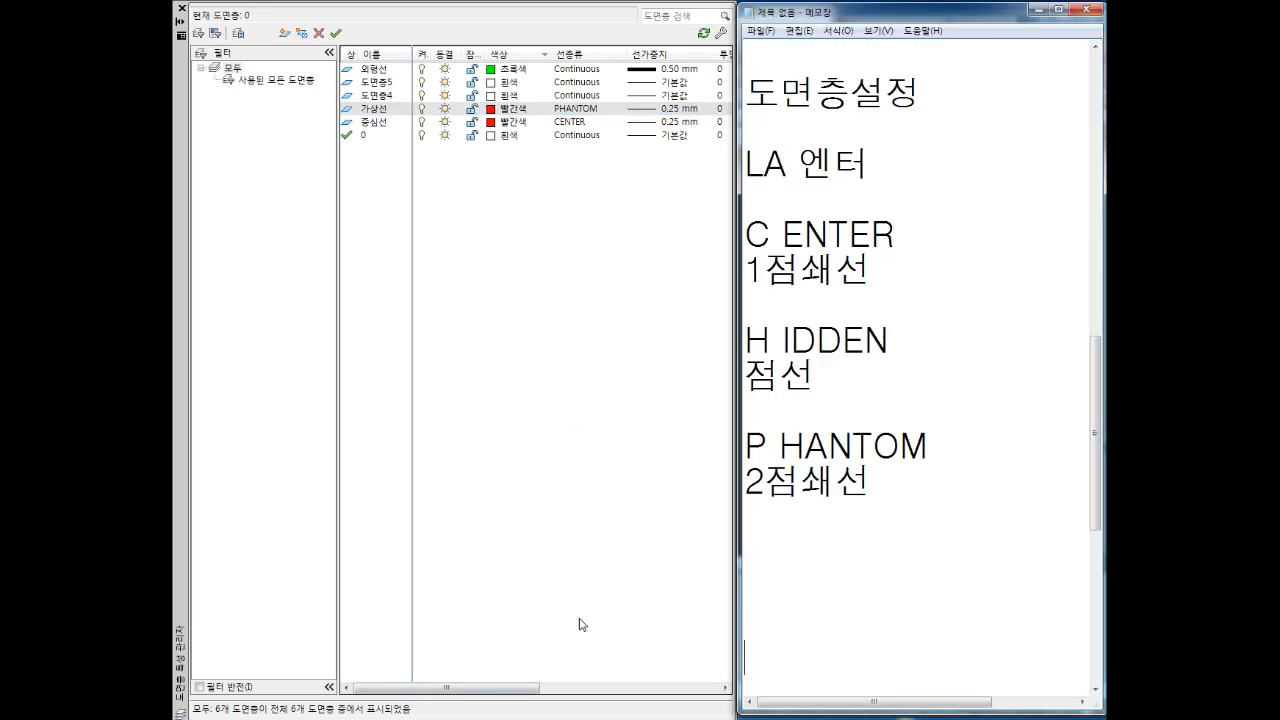
pyautogui.scroll(3, 829, 405)
pyautogui.scroll(-2, 836, 400)
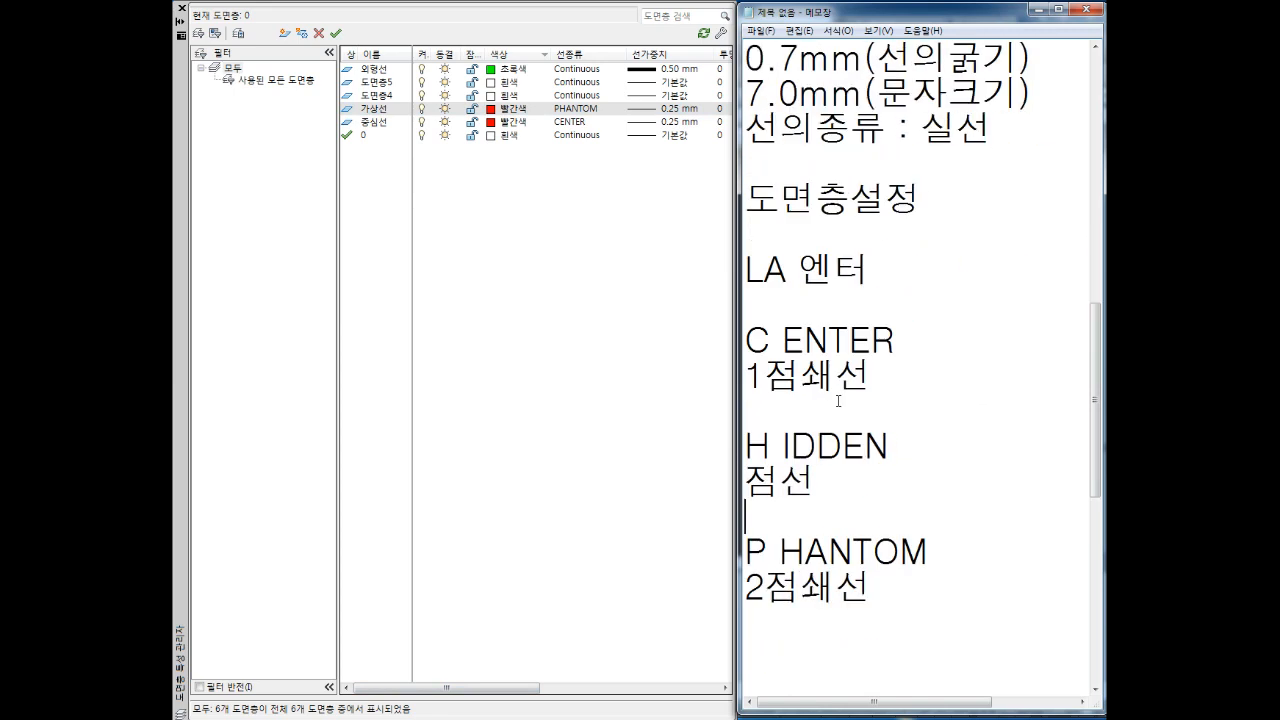
pyautogui.hotkey('alt', 'Tab')
pyautogui.click(380, 98)
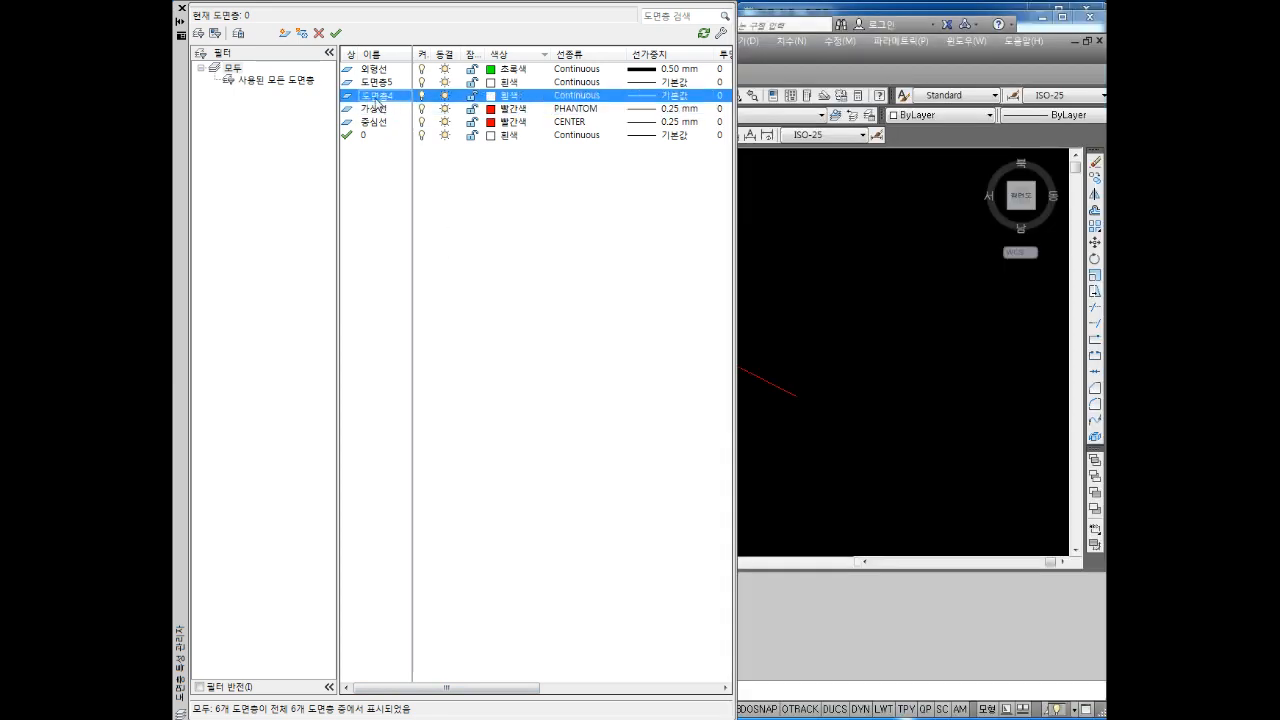
pyautogui.click(380, 98)
pyautogui.write('ㅡ소')
pyautogui.press('BackSpace')
pyautogui.press('BackSpace')
pyautogui.write('숨은ㅅ')
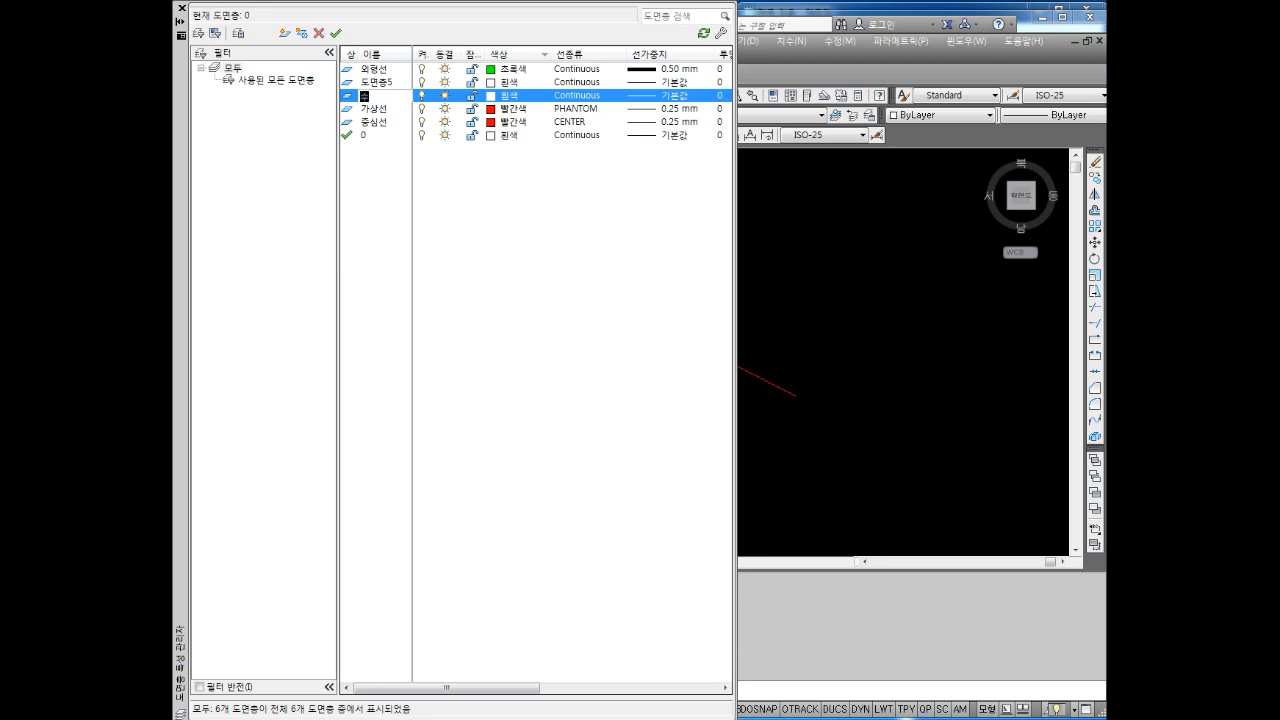
pyautogui.write('ㅓㄴ')
pyautogui.press('Return')
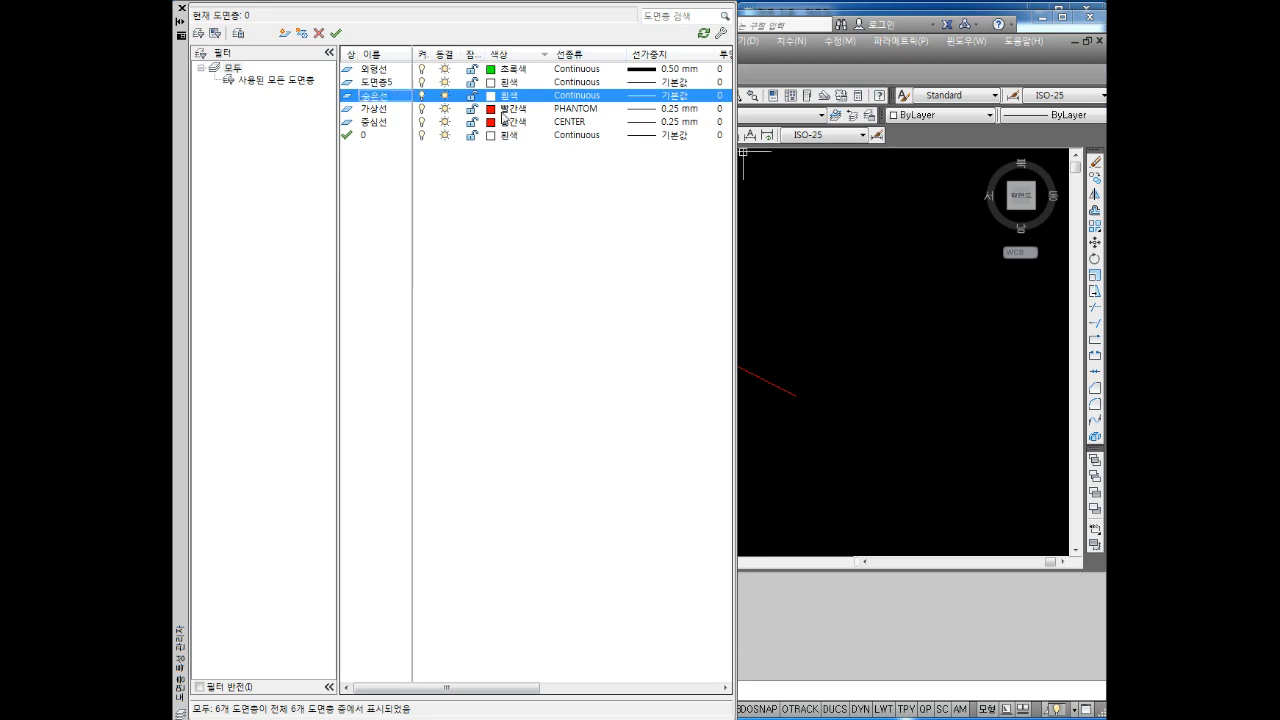
# Step: Set the 숨은선 layer's colour to yellow (노란색) and its linetype to HIDDEN
pyautogui.click(507, 95)
pyautogui.click(479, 295)
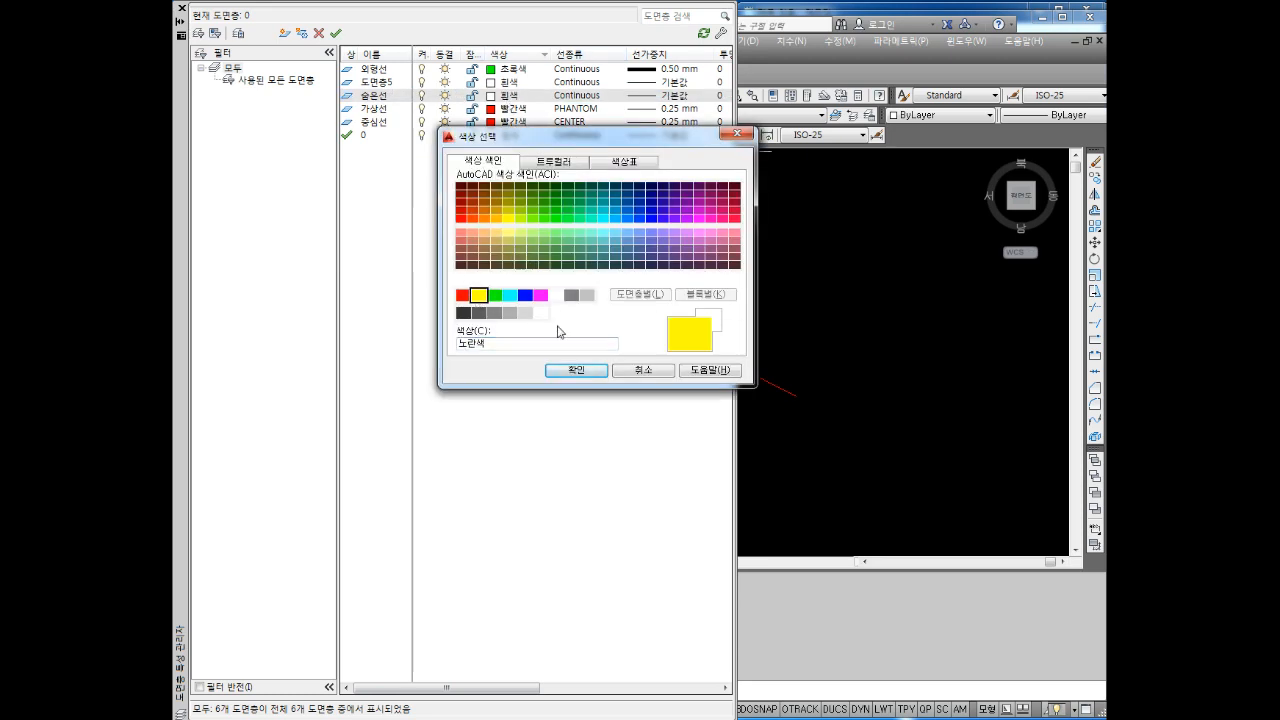
pyautogui.click(576, 370)
pyautogui.click(574, 97)
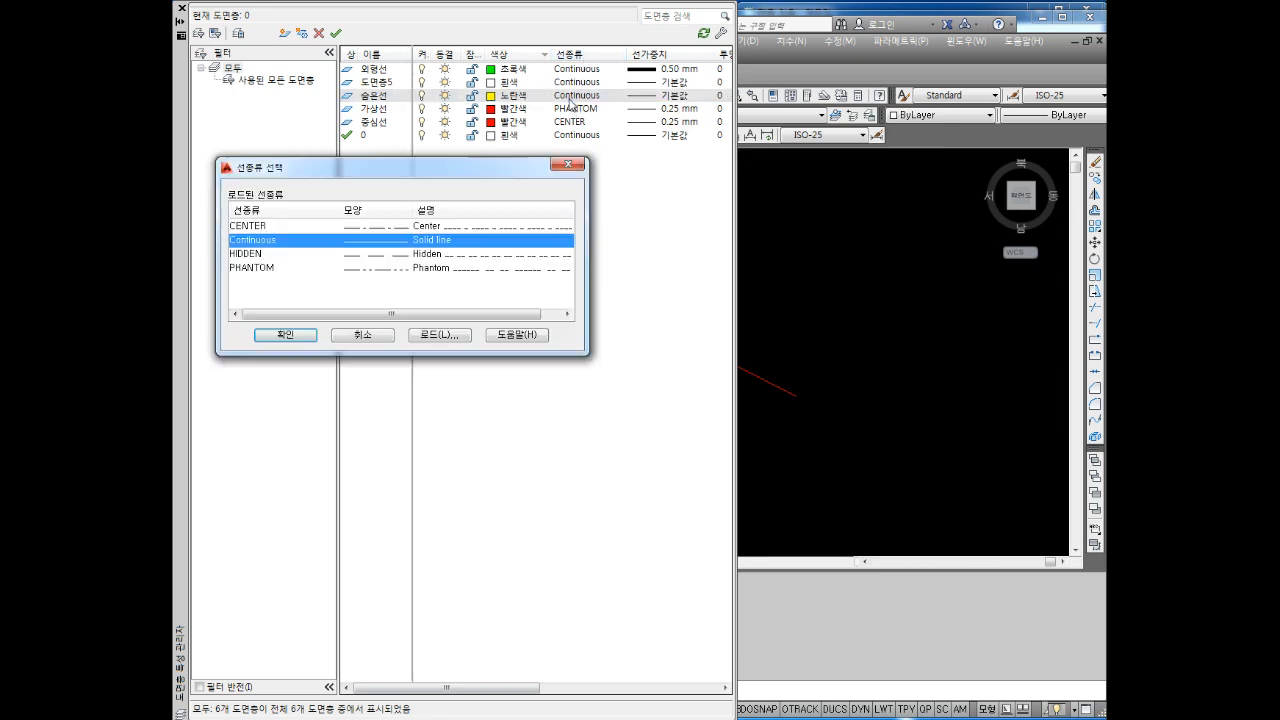
pyautogui.click(250, 253)
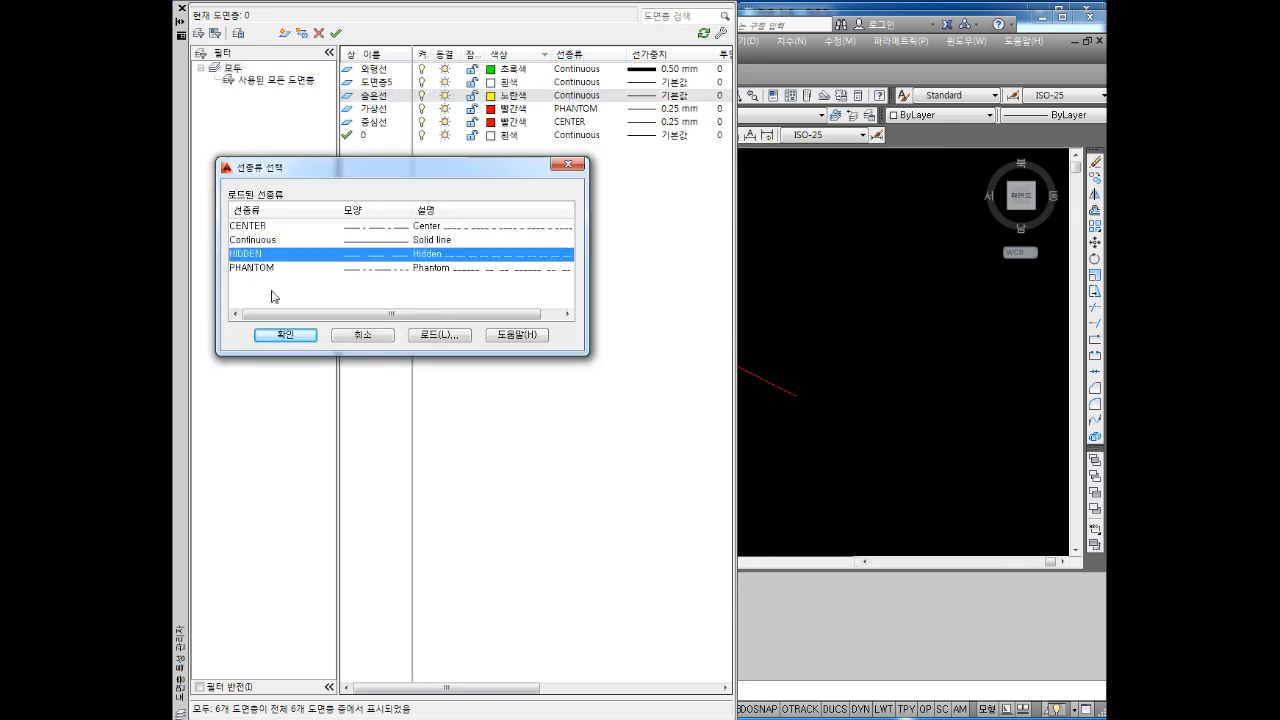
pyautogui.click(285, 336)
# Step: Set the 숨은선 layer's lineweight to 0.35 mm
pyautogui.click(651, 97)
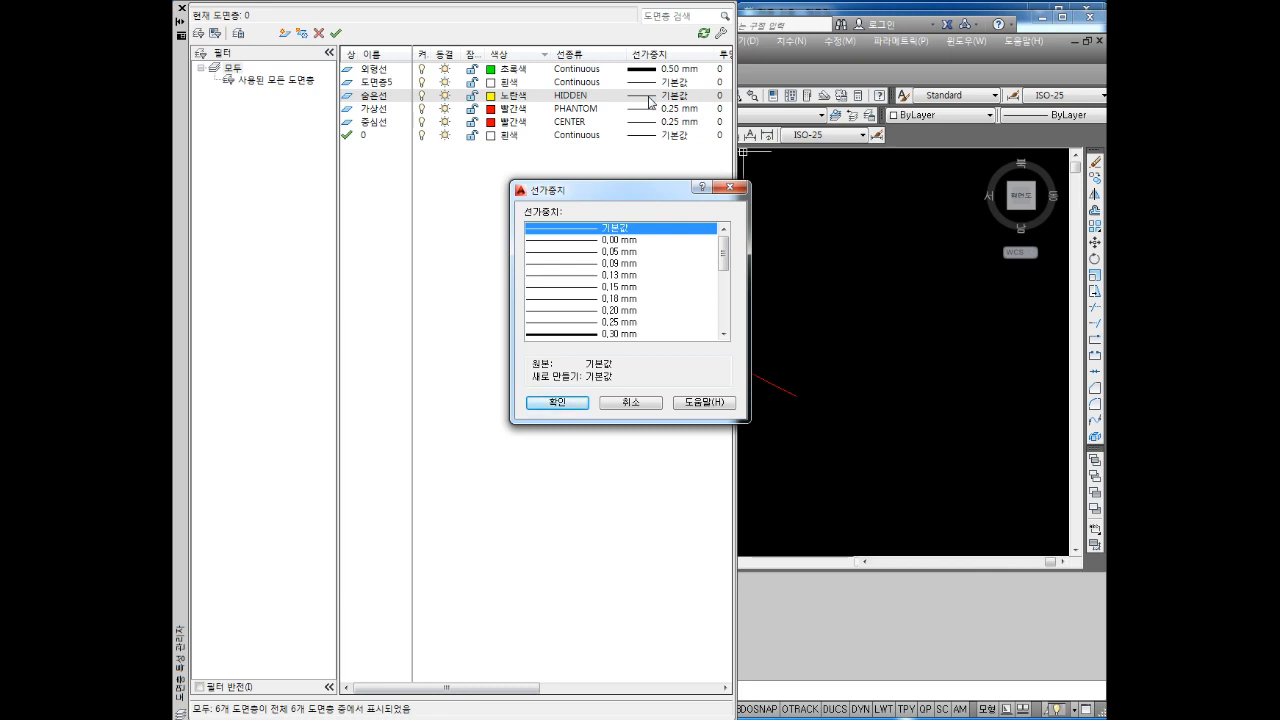
pyautogui.scroll(-2, 641, 333)
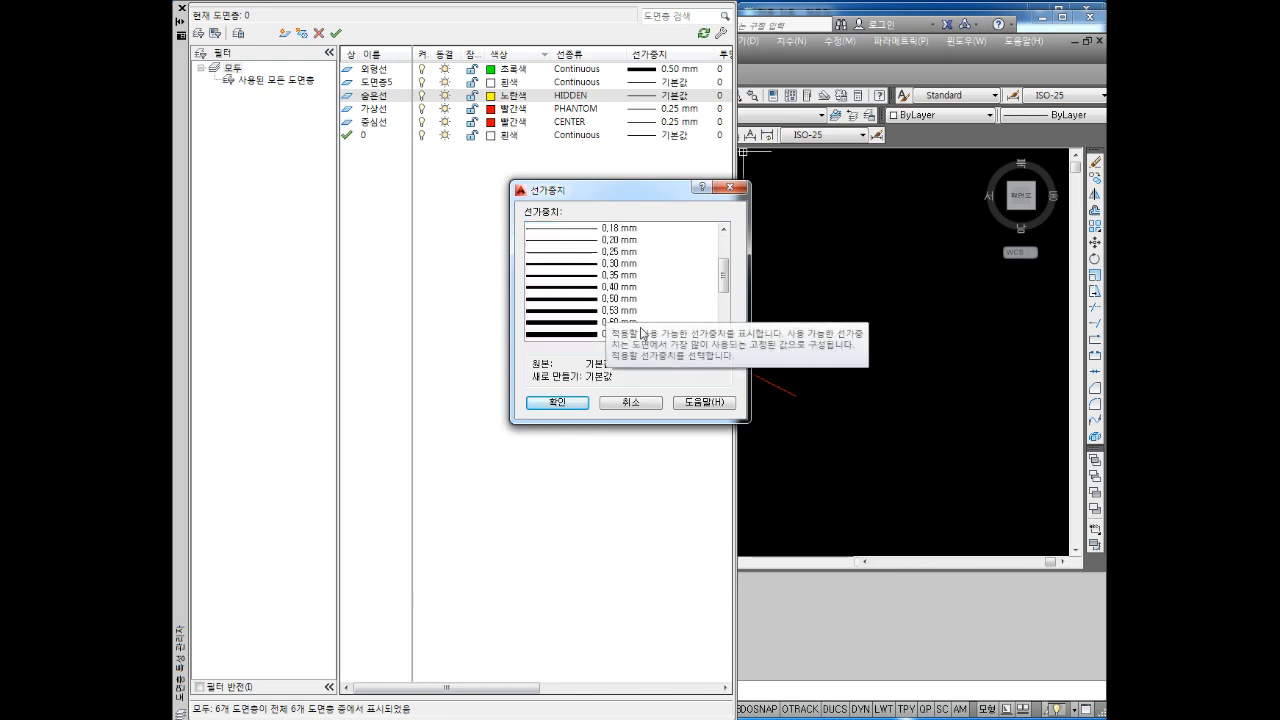
pyautogui.click(628, 276)
pyautogui.click(573, 403)
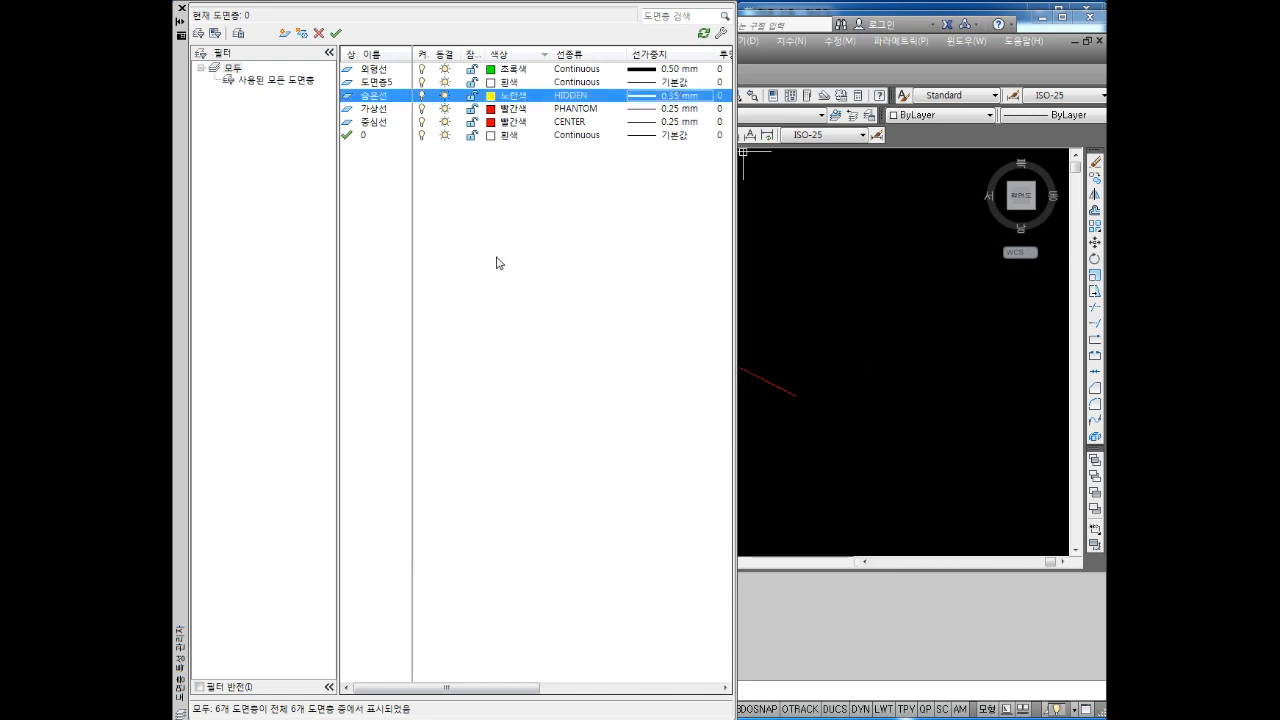
# Step: Rename layer 도면층5 as 윤곽선 and set its colour to cyan (하늘색)
pyautogui.click(376, 84)
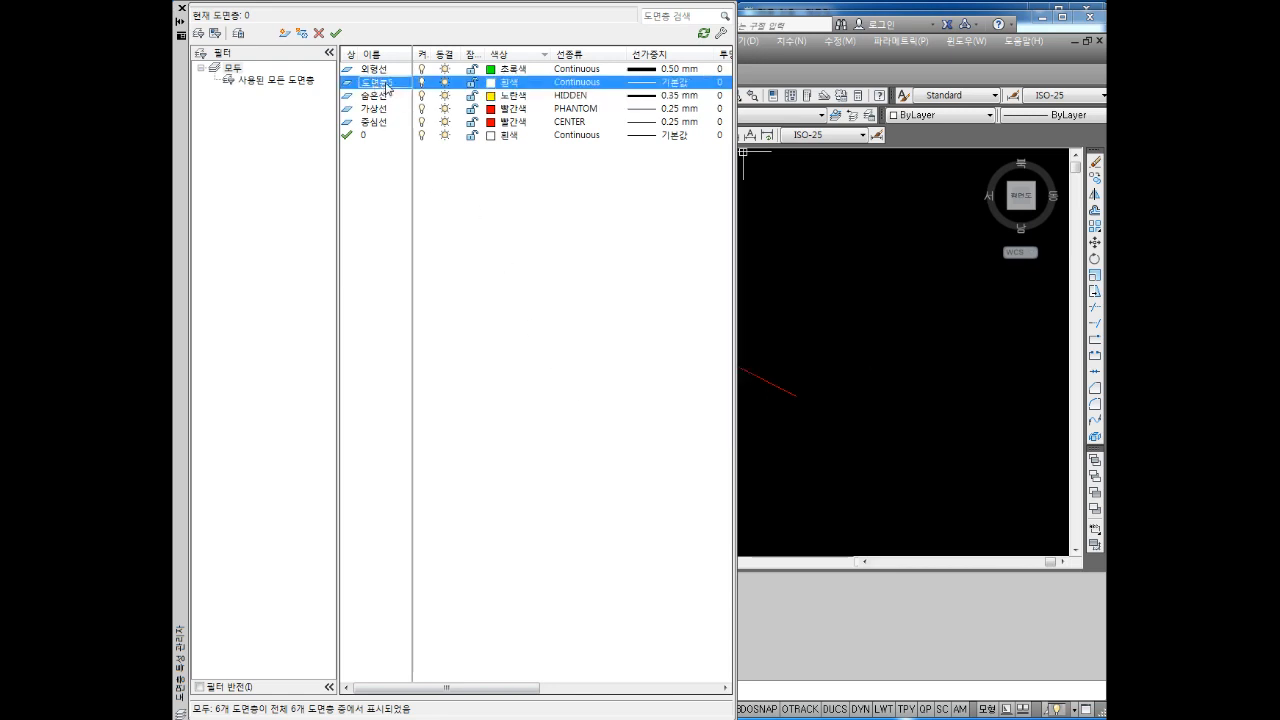
pyautogui.click(386, 84)
pyautogui.write('문')
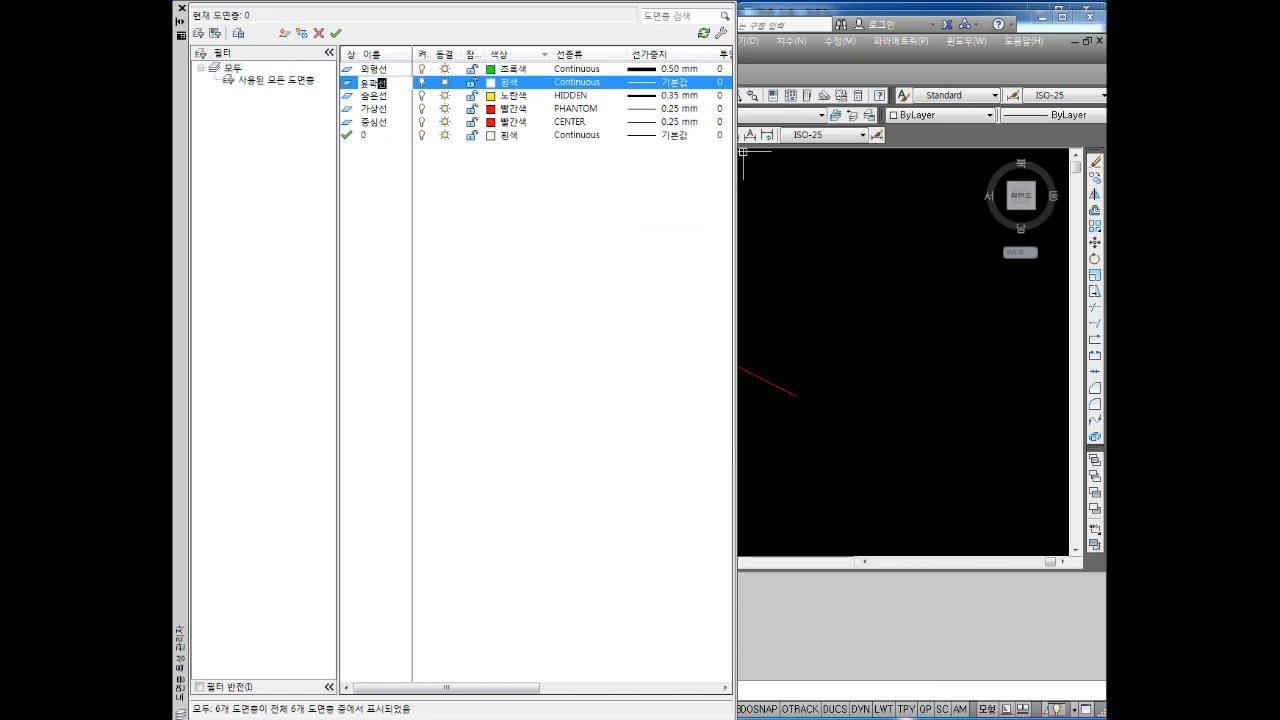
pyautogui.press('Return')
pyautogui.click(508, 83)
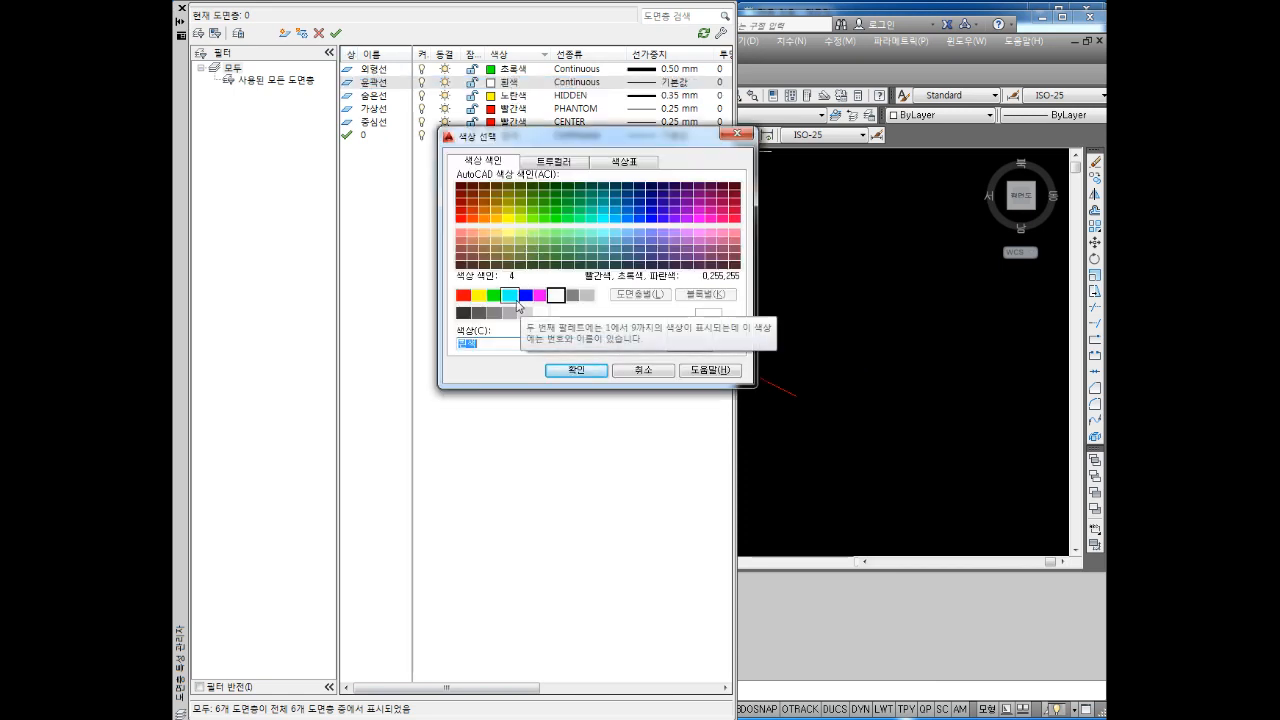
pyautogui.click(509, 295)
pyautogui.click(576, 370)
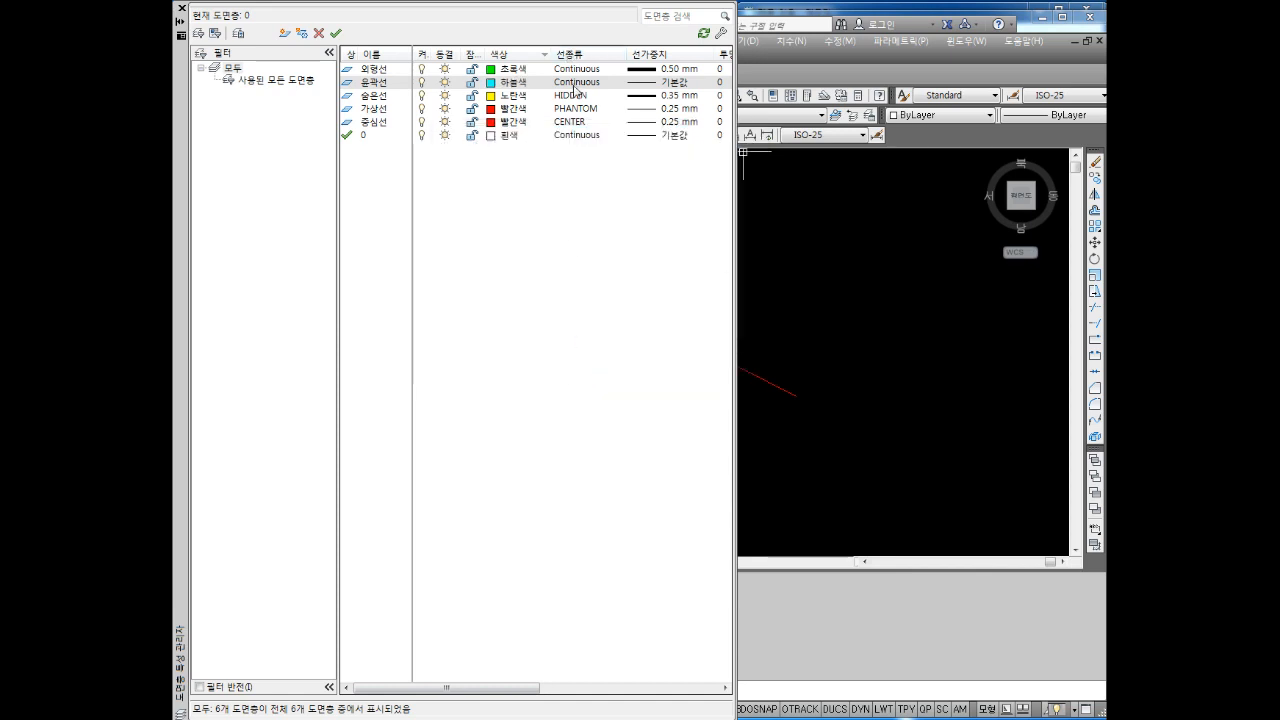
# Step: Set the 윤곽선 layer's lineweight to 0.70 mm
pyautogui.click(639, 84)
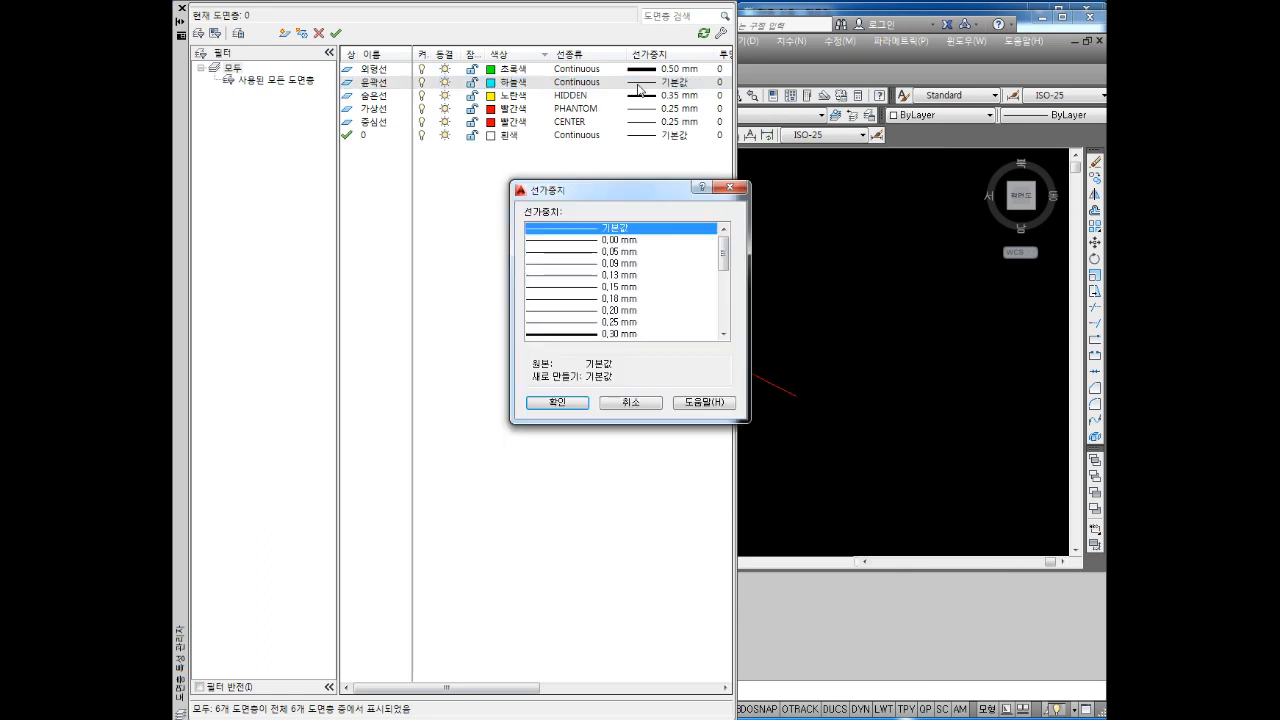
pyautogui.click(629, 251)
pyautogui.scroll(-4, 635, 262)
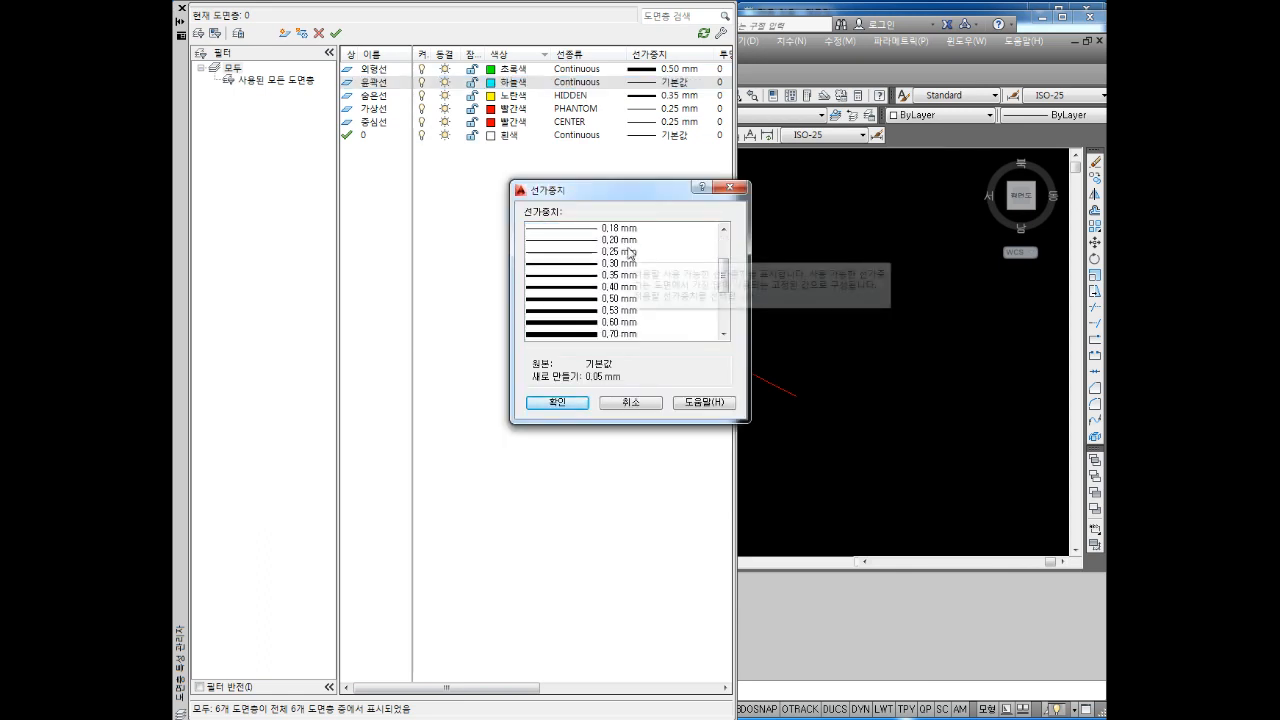
pyautogui.click(611, 300)
pyautogui.click(580, 402)
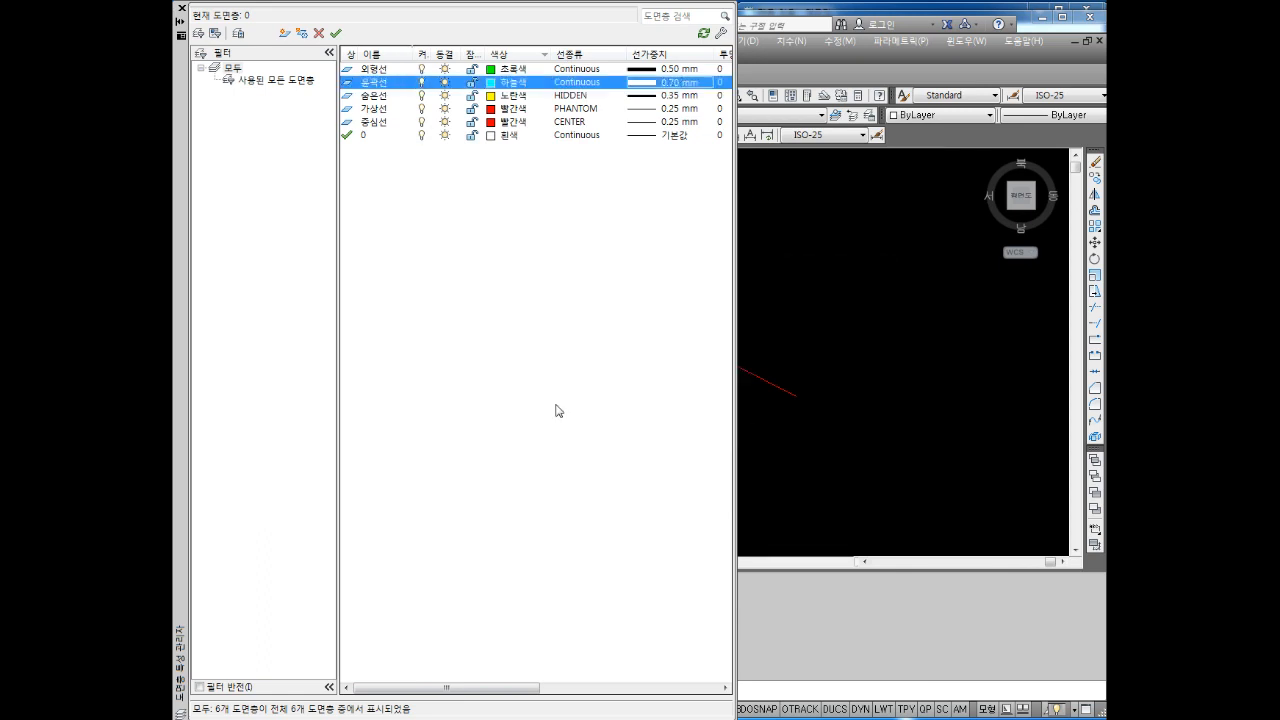
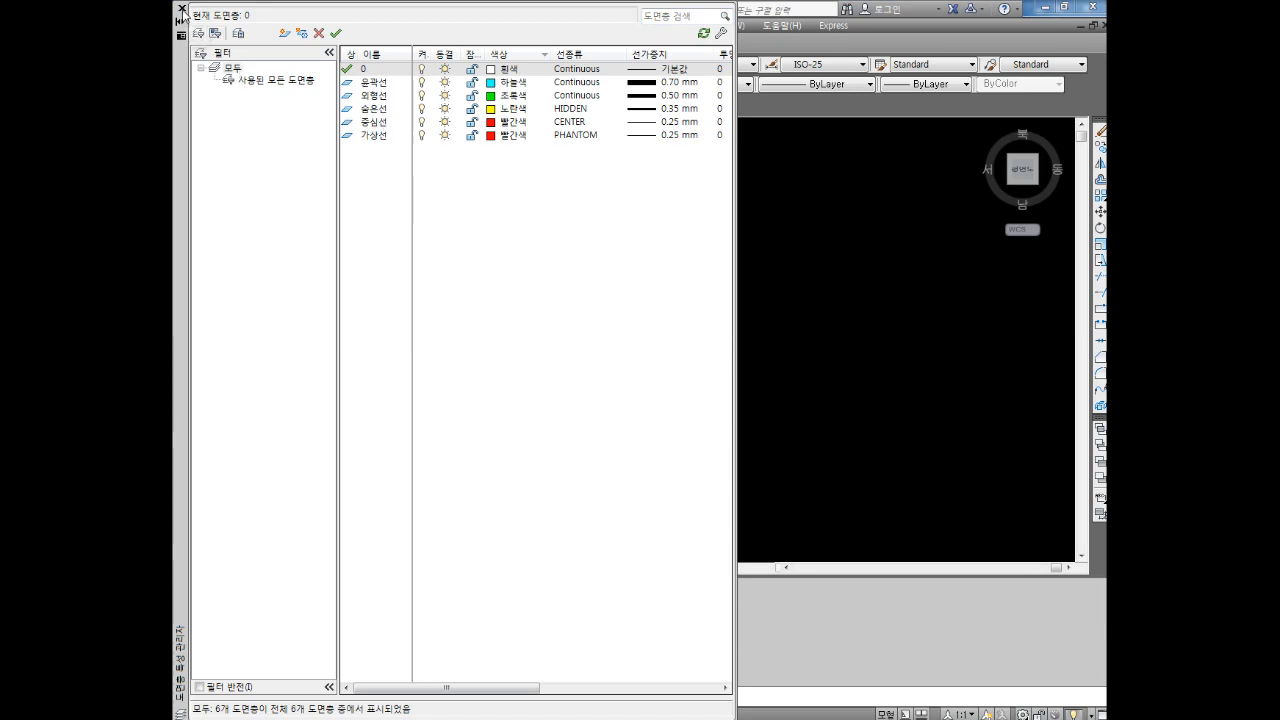
# Step: Close the layer properties manager and return to the drawing with no command active
pyautogui.click(182, 9)
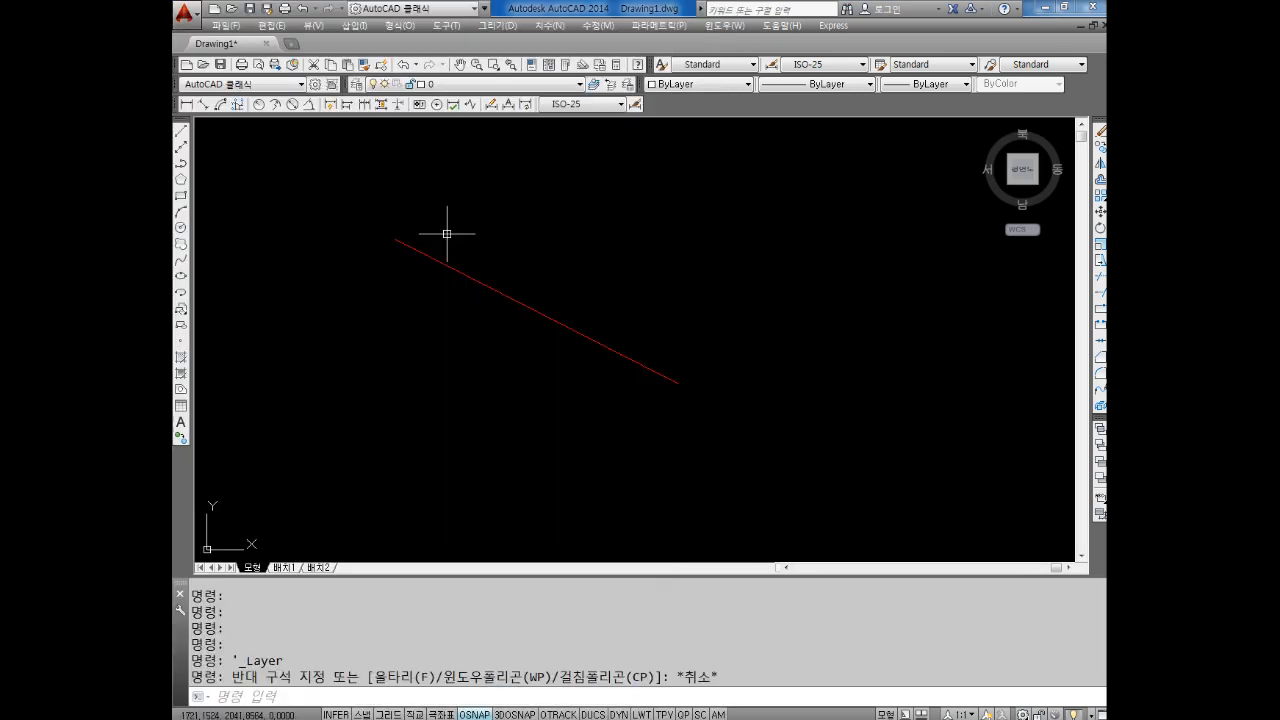
pyautogui.press('Escape')
pyautogui.press('Escape')
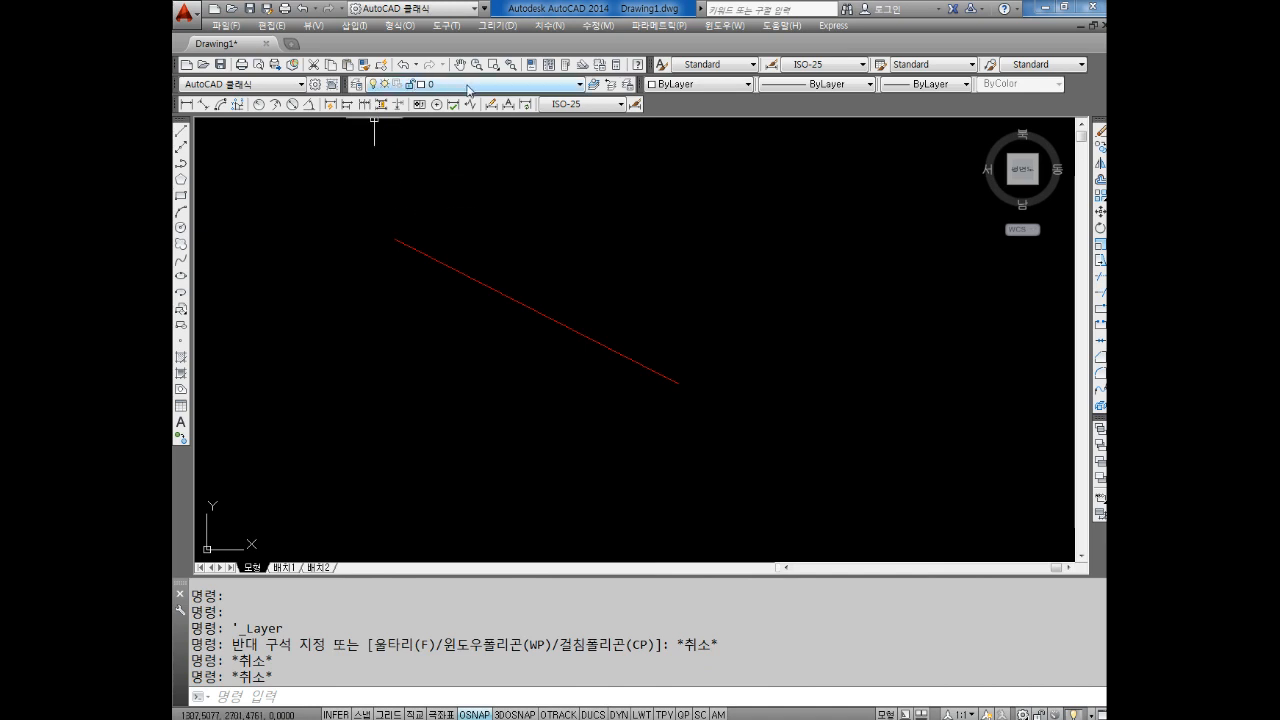
# Step: Review the available layers and make 외형선 the current layer
pyautogui.click(500, 86)
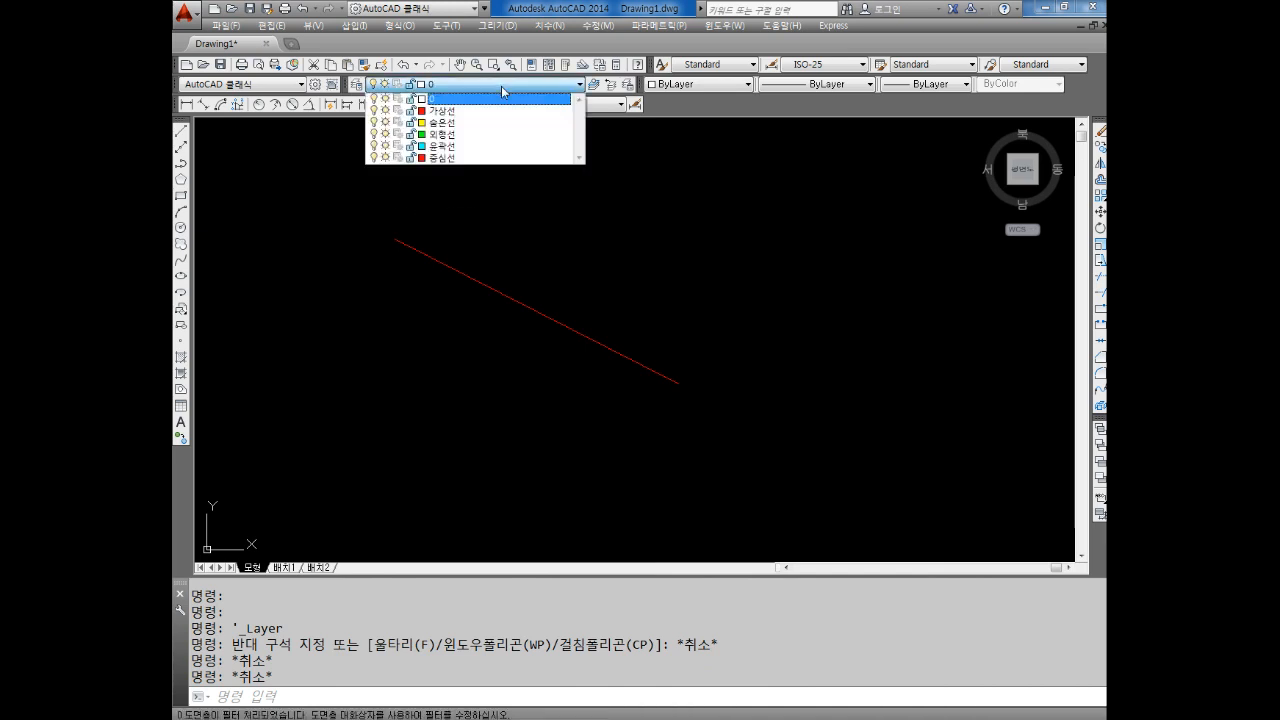
pyautogui.click(503, 92)
pyautogui.click(502, 90)
pyautogui.click(502, 90)
pyautogui.click(501, 90)
pyautogui.click(500, 90)
pyautogui.click(500, 90)
pyautogui.click(500, 90)
pyautogui.click(499, 88)
pyautogui.click(498, 88)
pyautogui.click(497, 88)
pyautogui.click(445, 134)
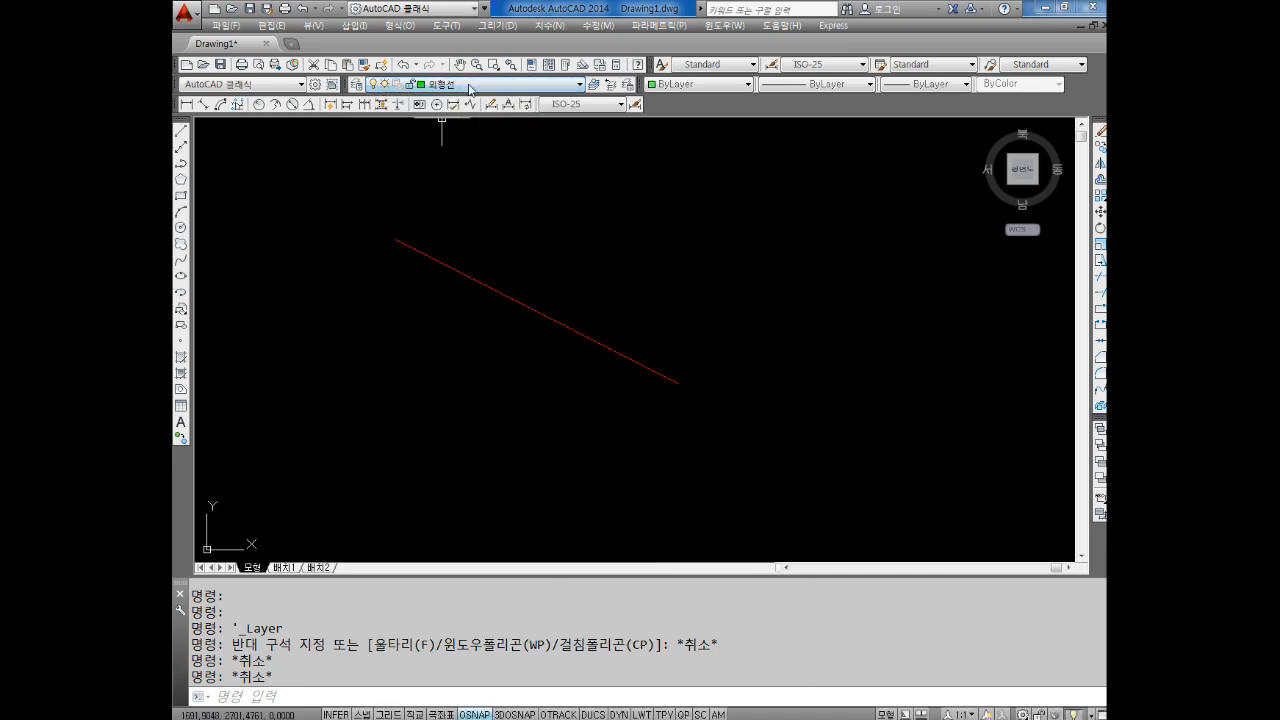
pyautogui.click(473, 86)
pyautogui.click(445, 134)
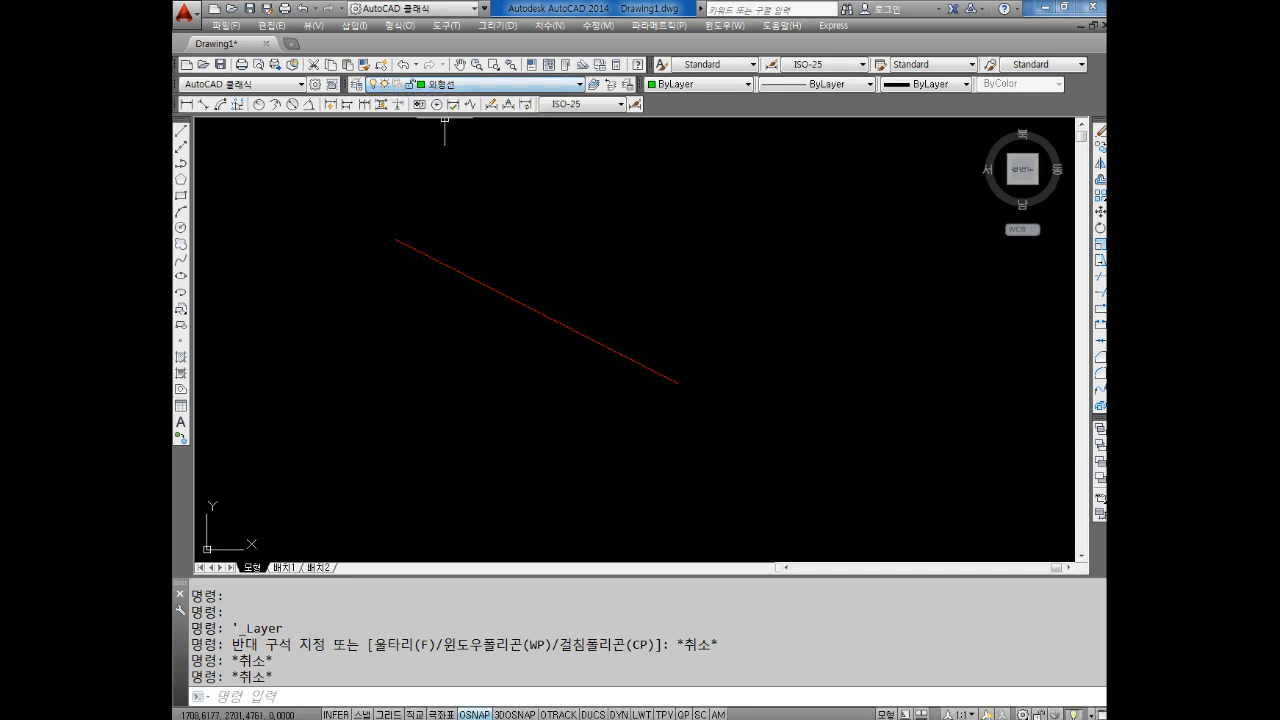
# Step: Switch the current layer to 윤곽선, to 중심선 and back to 외형선
pyautogui.click(450, 88)
pyautogui.click(441, 146)
pyautogui.click(452, 88)
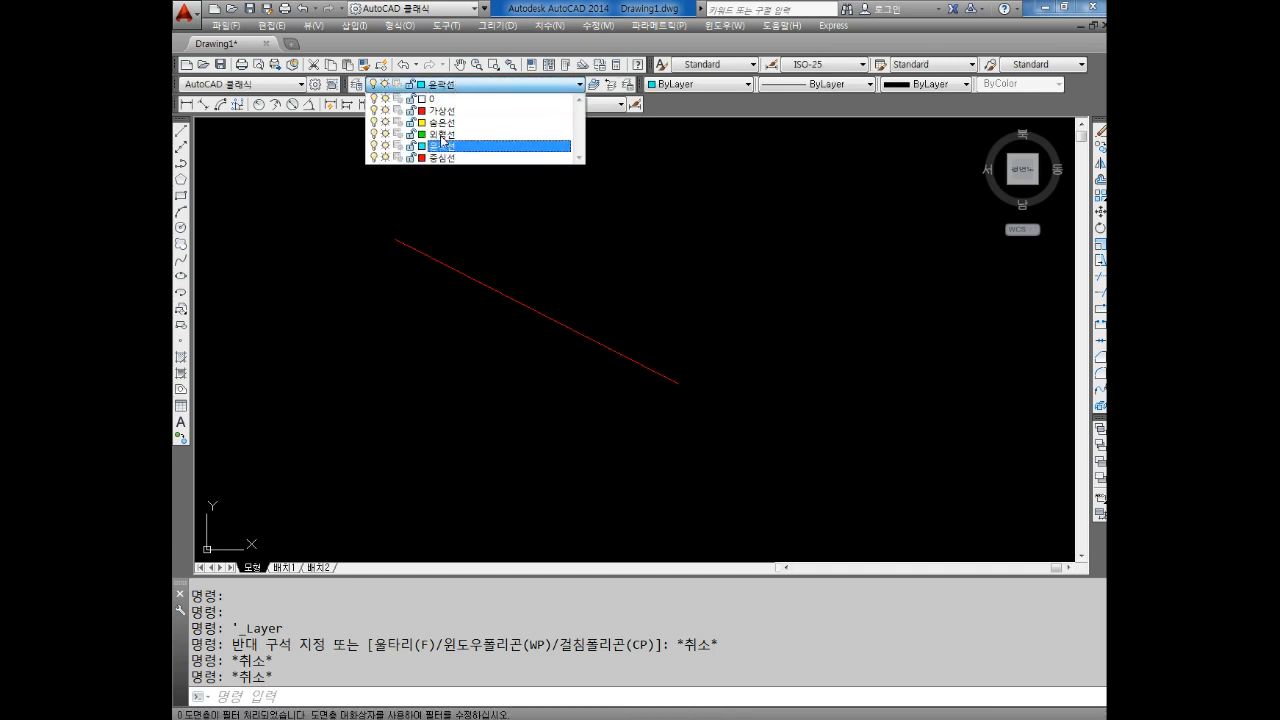
pyautogui.click(440, 157)
pyautogui.click(458, 88)
pyautogui.click(443, 134)
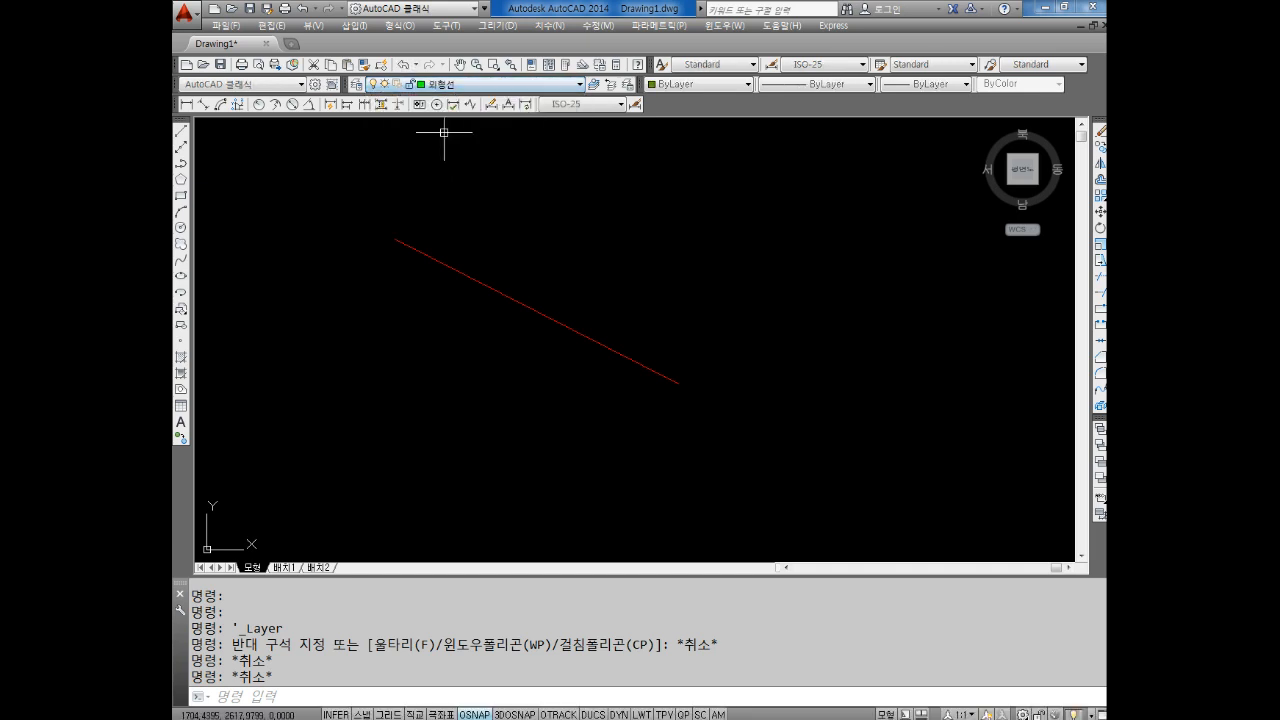
# Step: Set the current object lineweight to 0.15 mm instead of ByLayer and make 윤곽선 the current layer
pyautogui.click(712, 85)
pyautogui.click(713, 86)
pyautogui.click(814, 85)
pyautogui.click(814, 85)
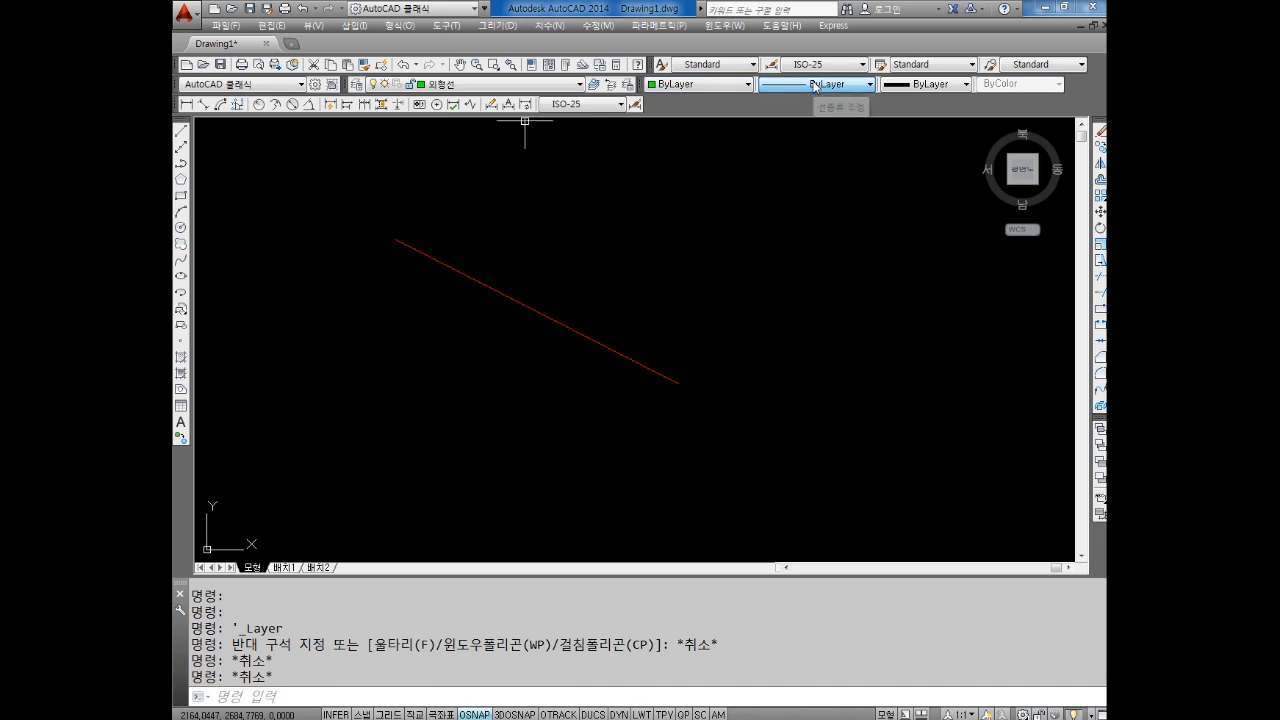
pyautogui.click(931, 91)
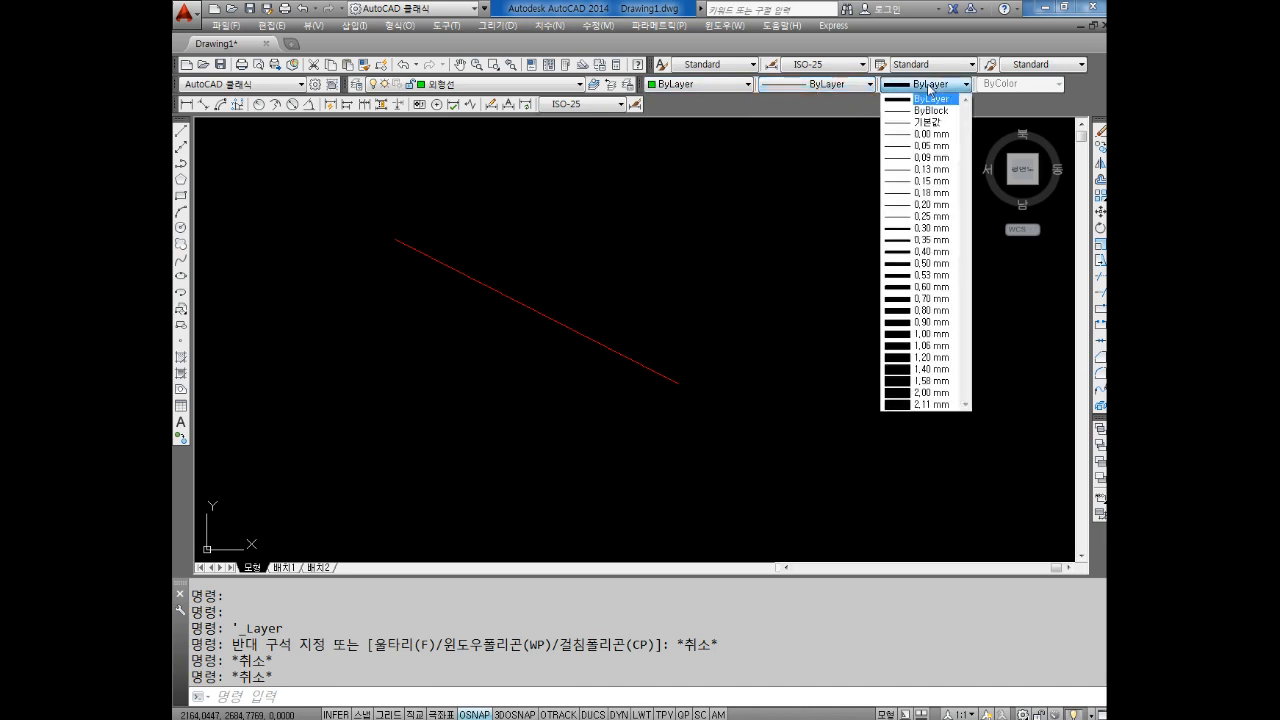
pyautogui.click(929, 98)
pyautogui.click(929, 88)
pyautogui.click(931, 178)
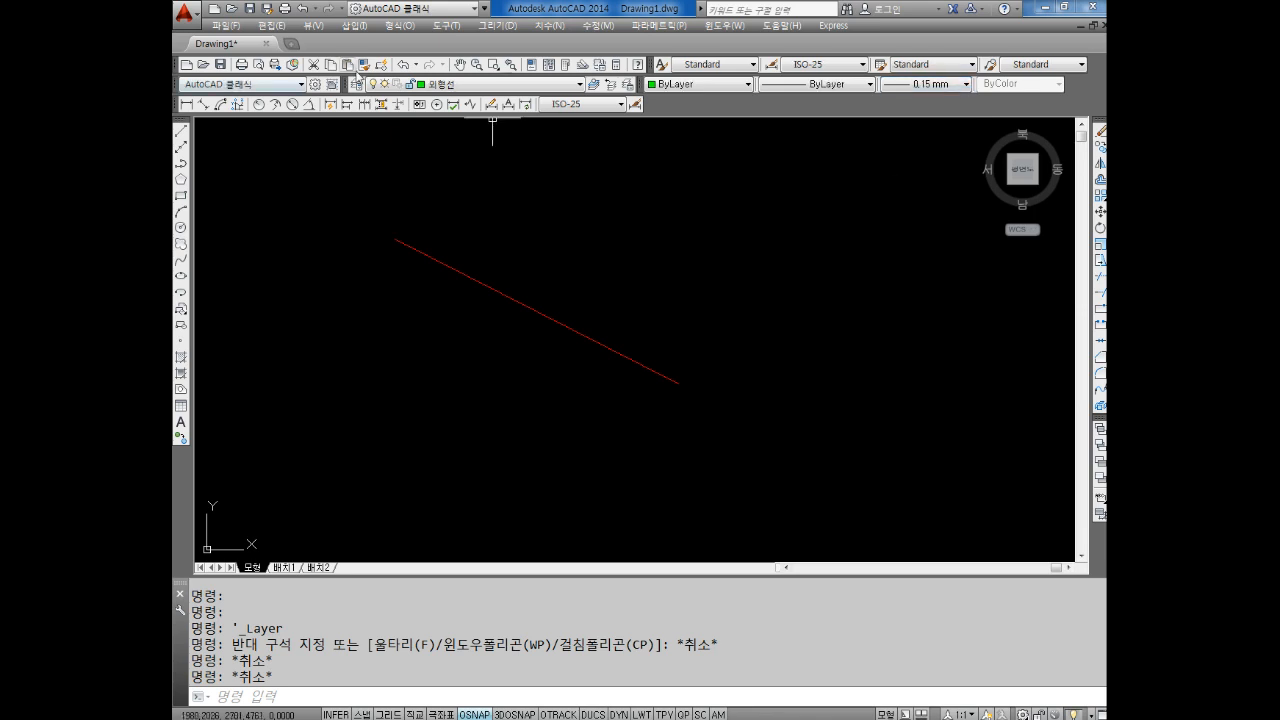
pyautogui.click(480, 86)
pyautogui.click(463, 143)
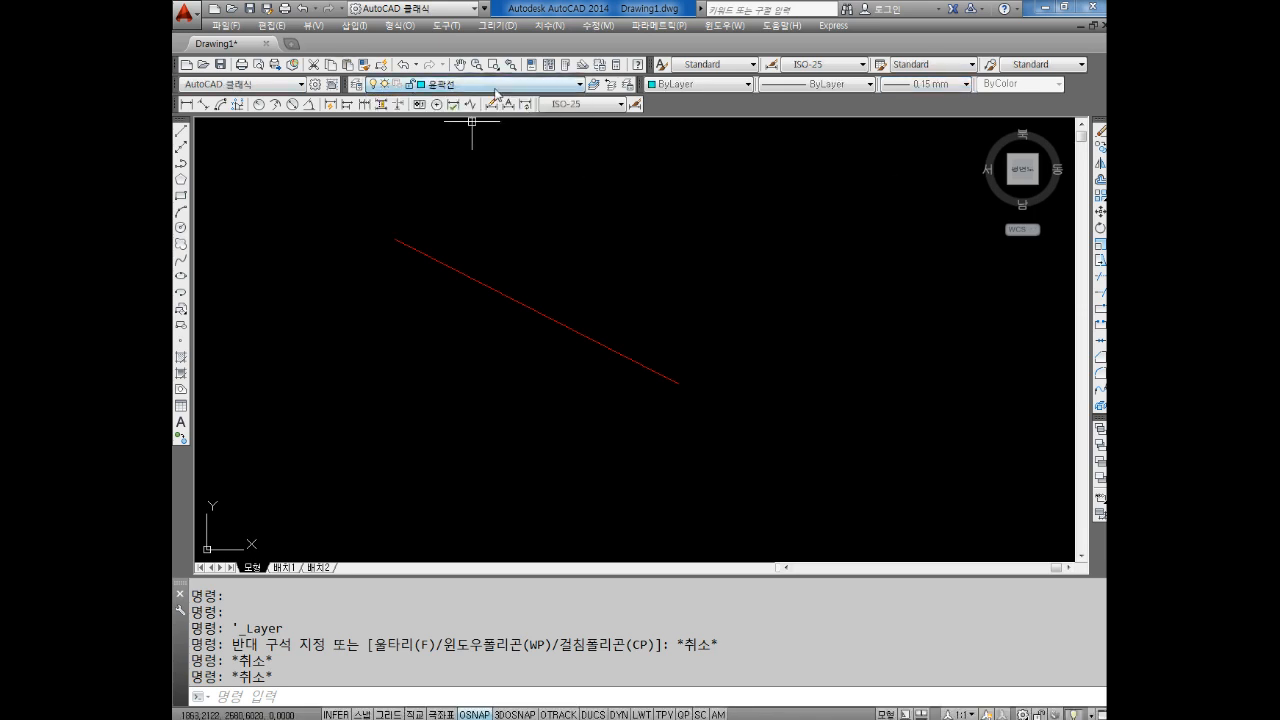
# Step: Make 외형선 the current layer and set the current object lineweight to ByLayer
pyautogui.click(511, 92)
pyautogui.click(500, 120)
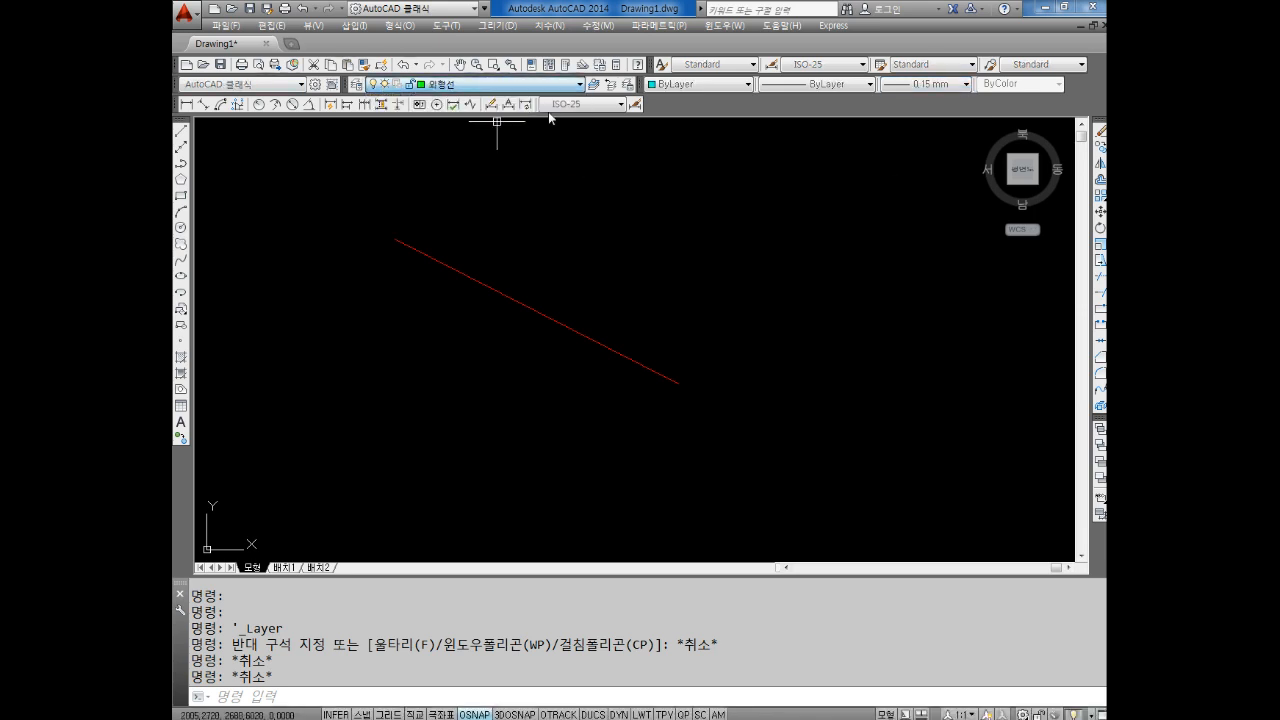
pyautogui.click(904, 86)
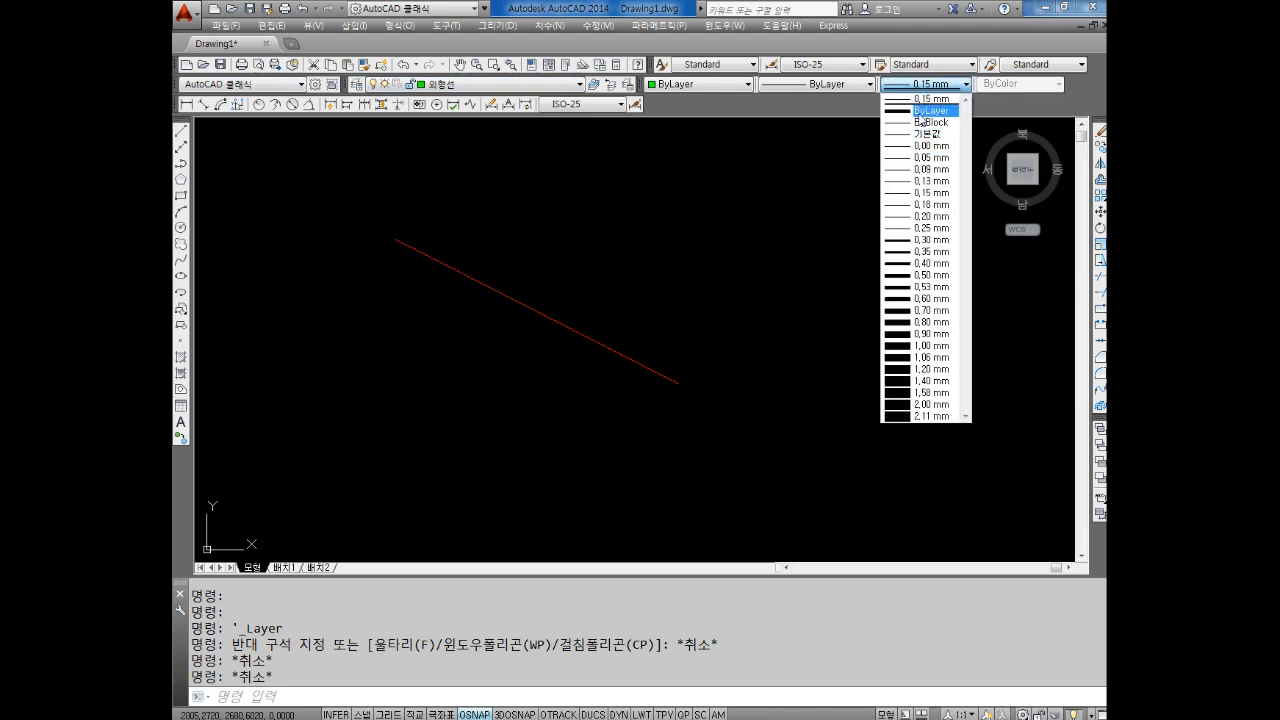
pyautogui.click(925, 110)
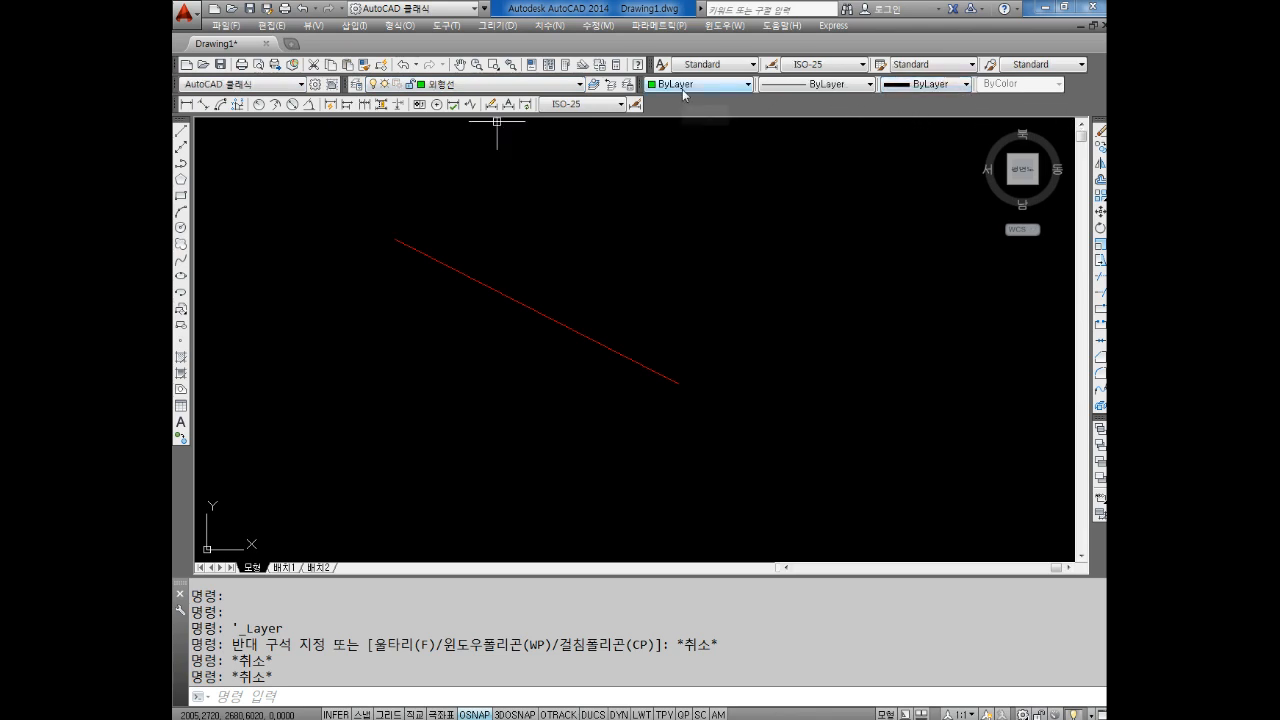
# Step: Check the current object colour and linetype settings and leave no command active
pyautogui.click(684, 86)
pyautogui.click(684, 86)
pyautogui.click(836, 84)
pyautogui.click(838, 86)
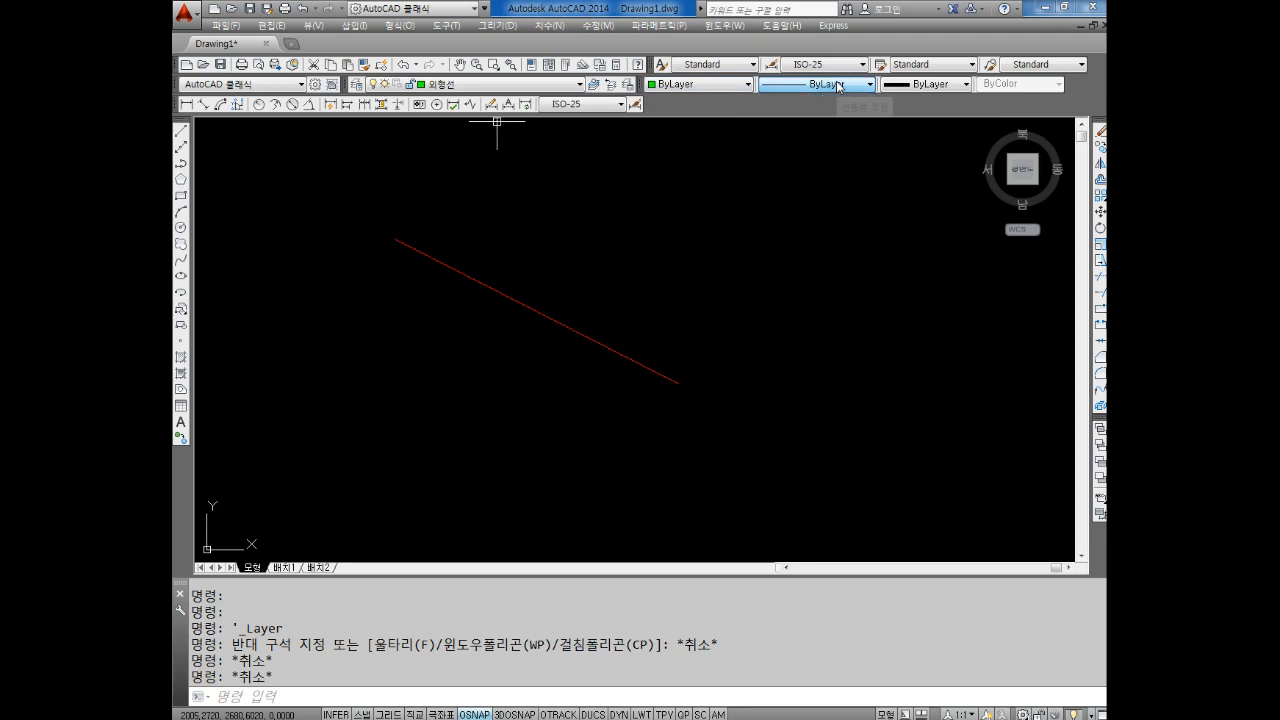
pyautogui.press('Escape')
pyautogui.press('Escape')
pyautogui.press('Escape')
pyautogui.press('Escape')
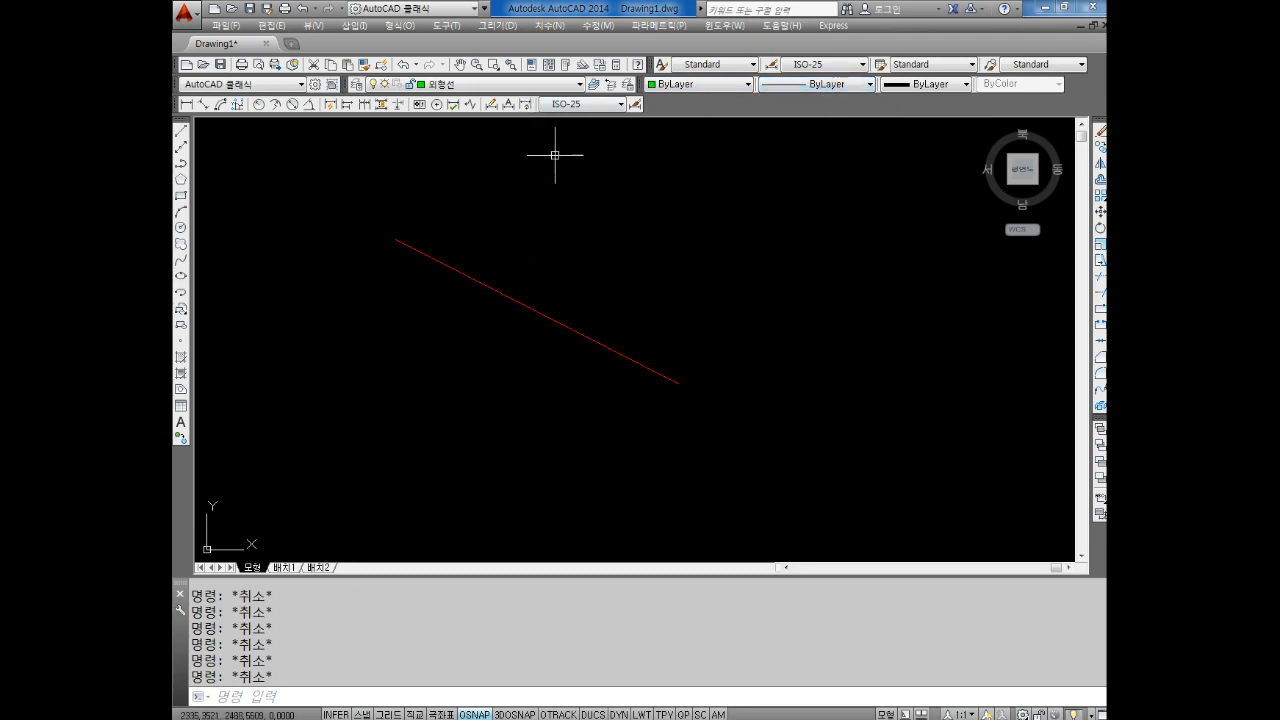
pyautogui.click(456, 84)
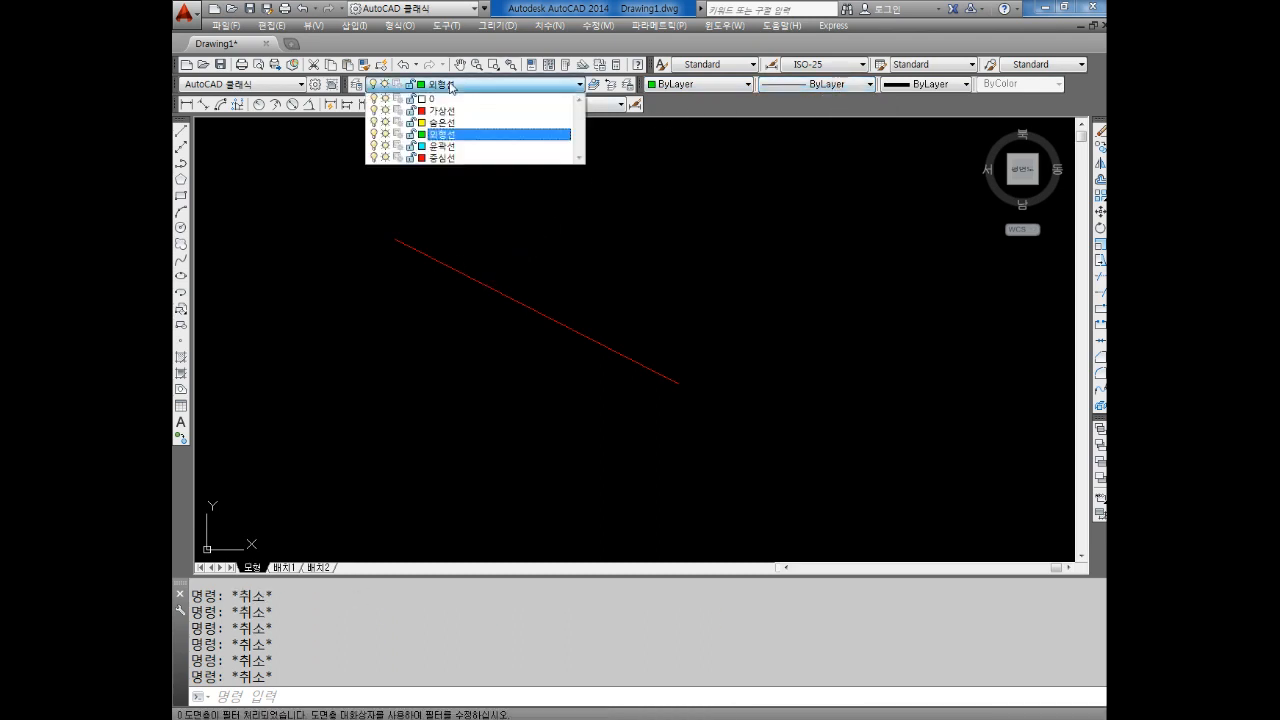
pyautogui.click(452, 134)
pyautogui.moveTo(531, 166); pyautogui.dragTo(375, 204, button='middle')
pyautogui.write('ㄷㅊ]')
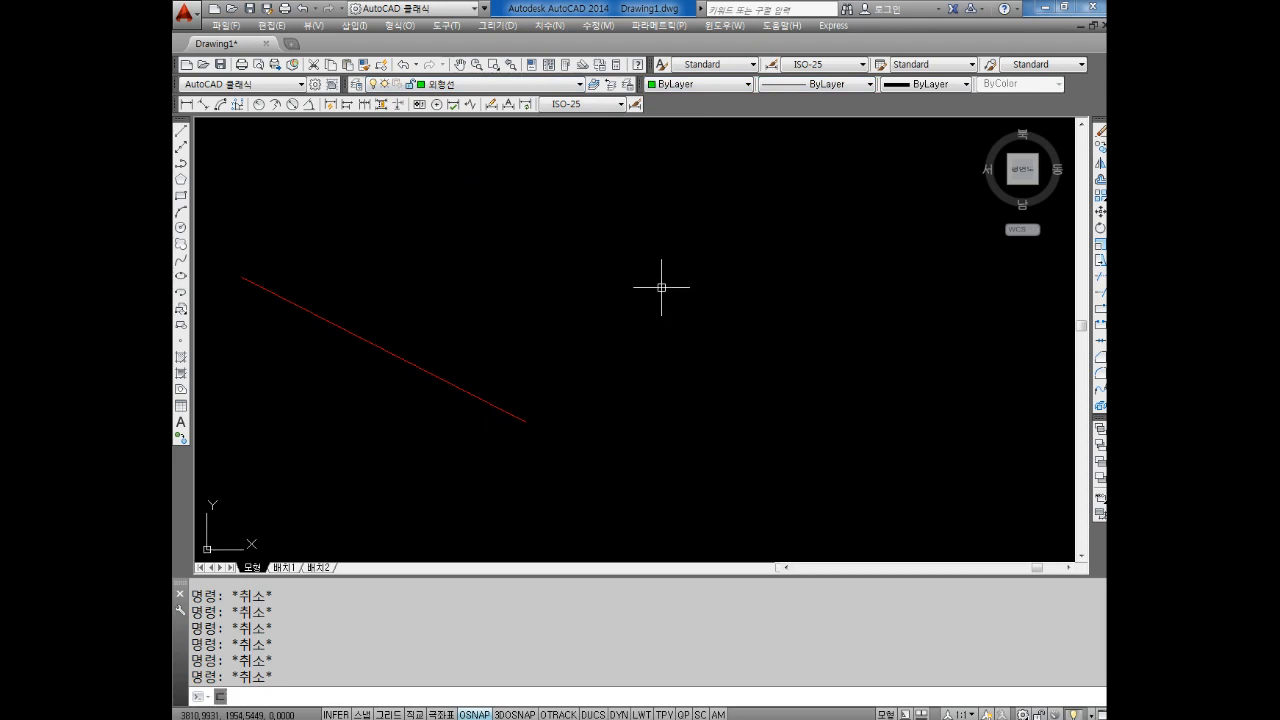
pyautogui.press('Return')
pyautogui.click(636, 333)
pyautogui.press('Escape')
pyautogui.press('Escape')
# Step: Draw a rectangle on the 외형선 layer, beside the upper end of the empty area past the red line
pyautogui.press('Hangul')
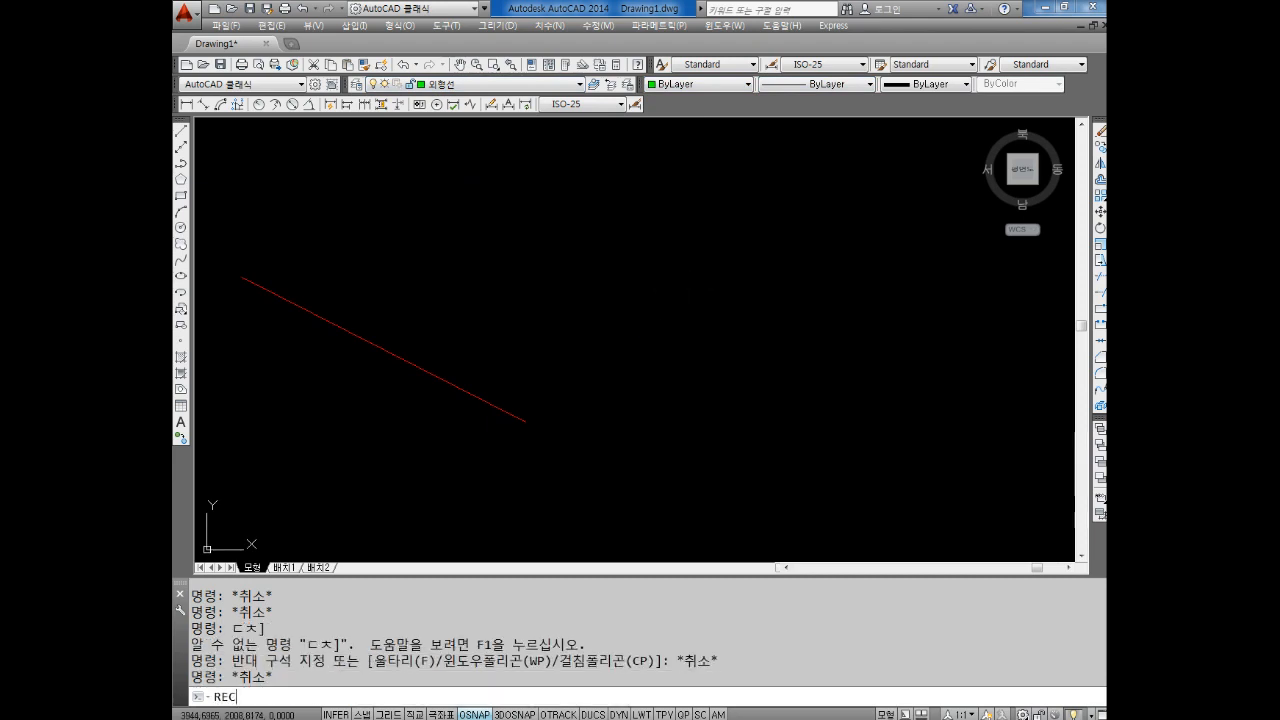
pyautogui.press('Return')
pyautogui.click(603, 328)
pyautogui.click(685, 251)
pyautogui.press('Escape')
pyautogui.press('Escape')
pyautogui.scroll(4, 631, 295)
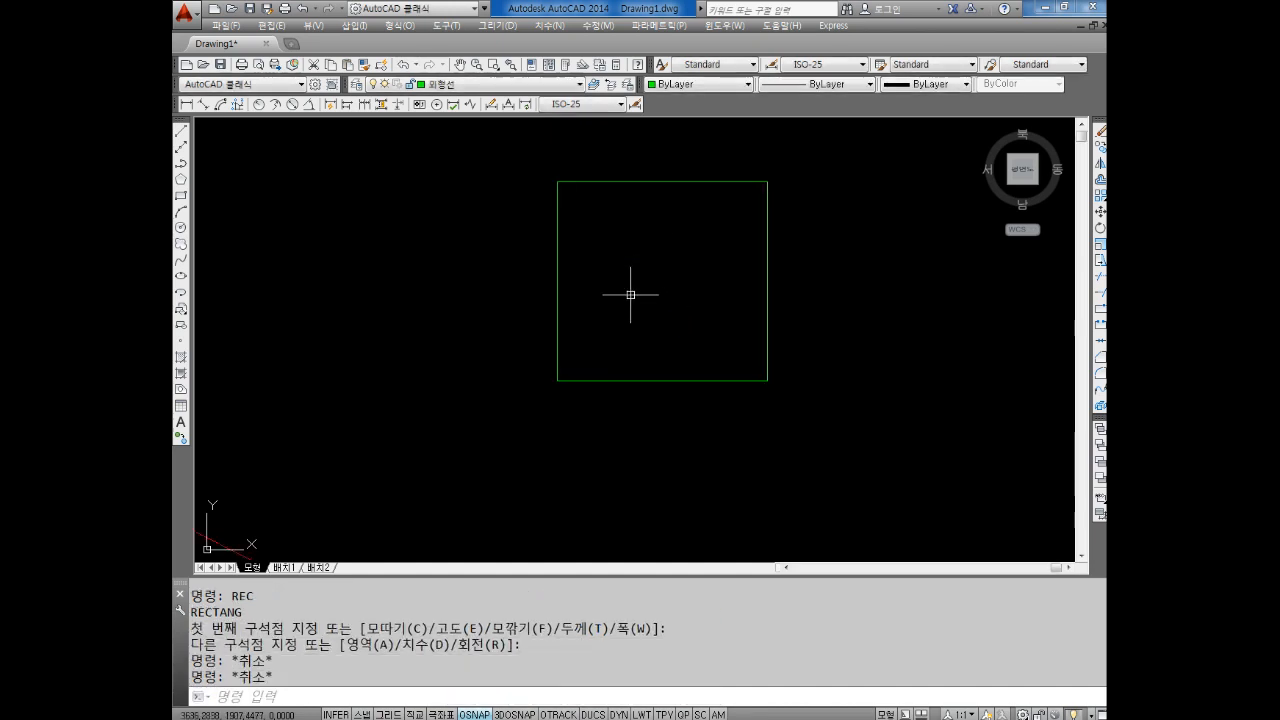
# Step: Select the green rectangle and examine the list of available AutoCAD toolbars for the 도면층 entry
pyautogui.moveTo(631, 295); pyautogui.dragTo(554, 315, button='middle')
pyautogui.press('Escape')
pyautogui.press('Escape')
pyautogui.click(623, 180)
pyautogui.click(580, 238)
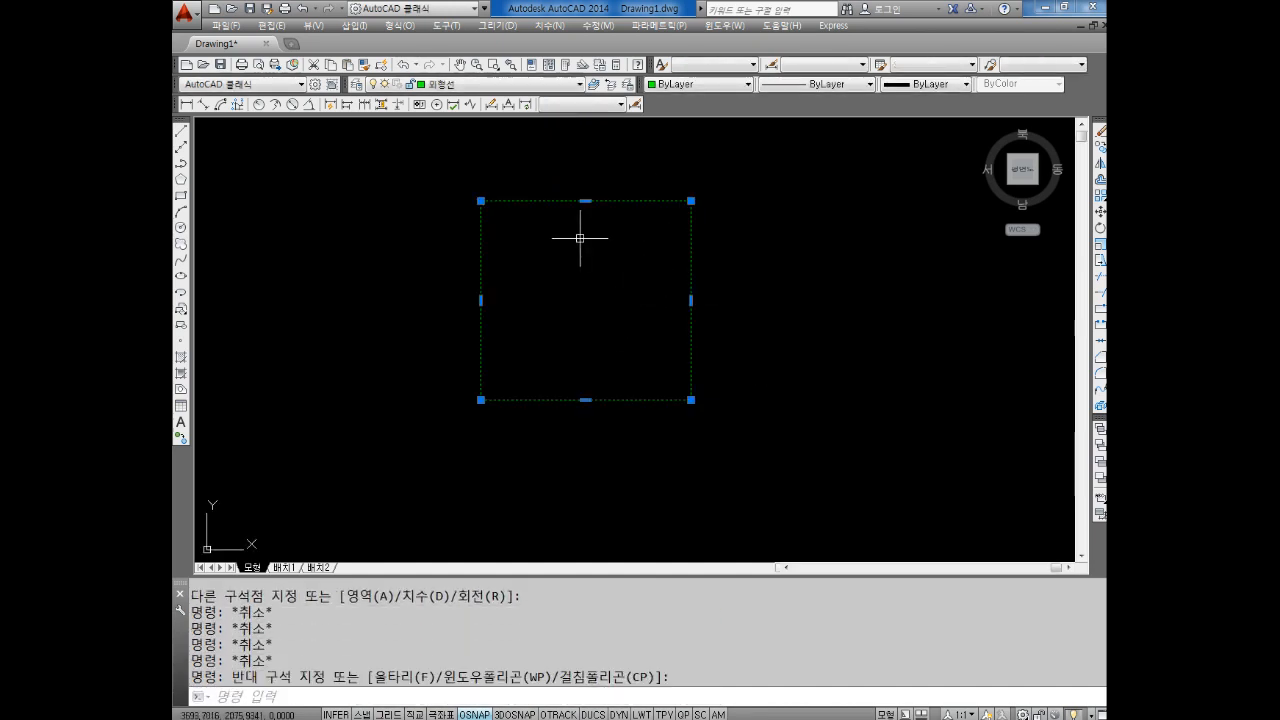
pyautogui.rightClick(749, 113)
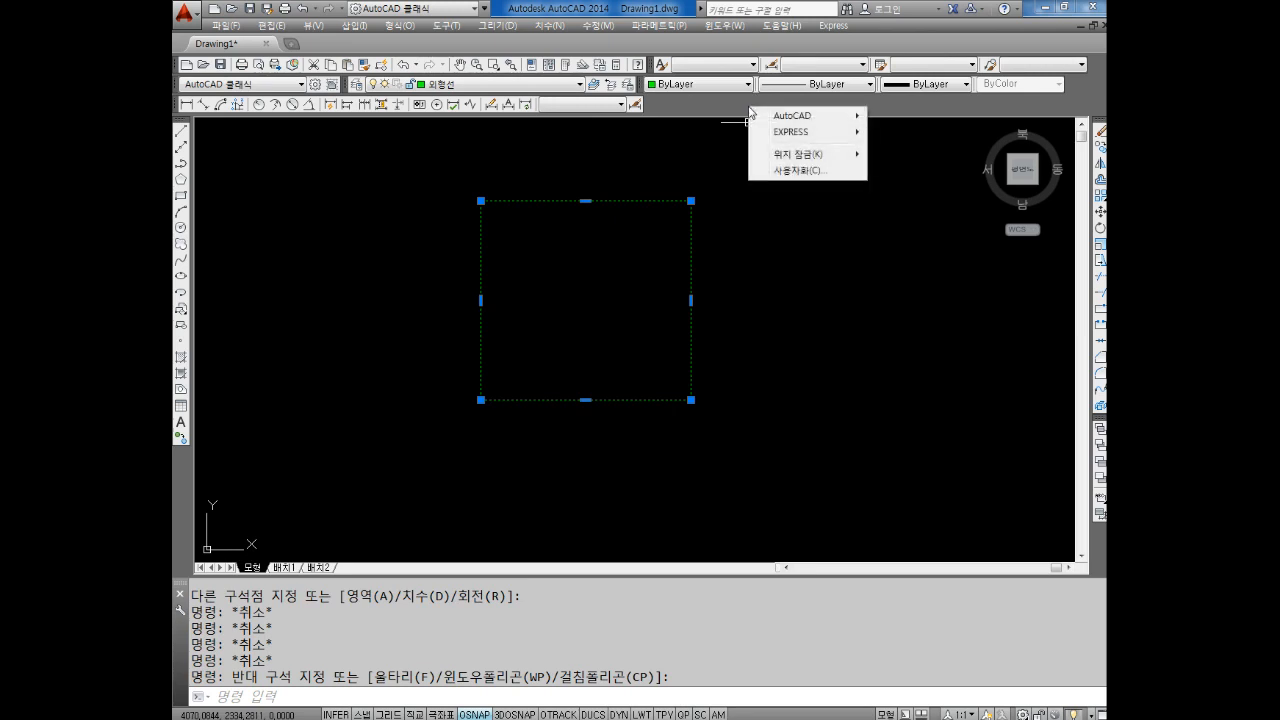
pyautogui.click(711, 95)
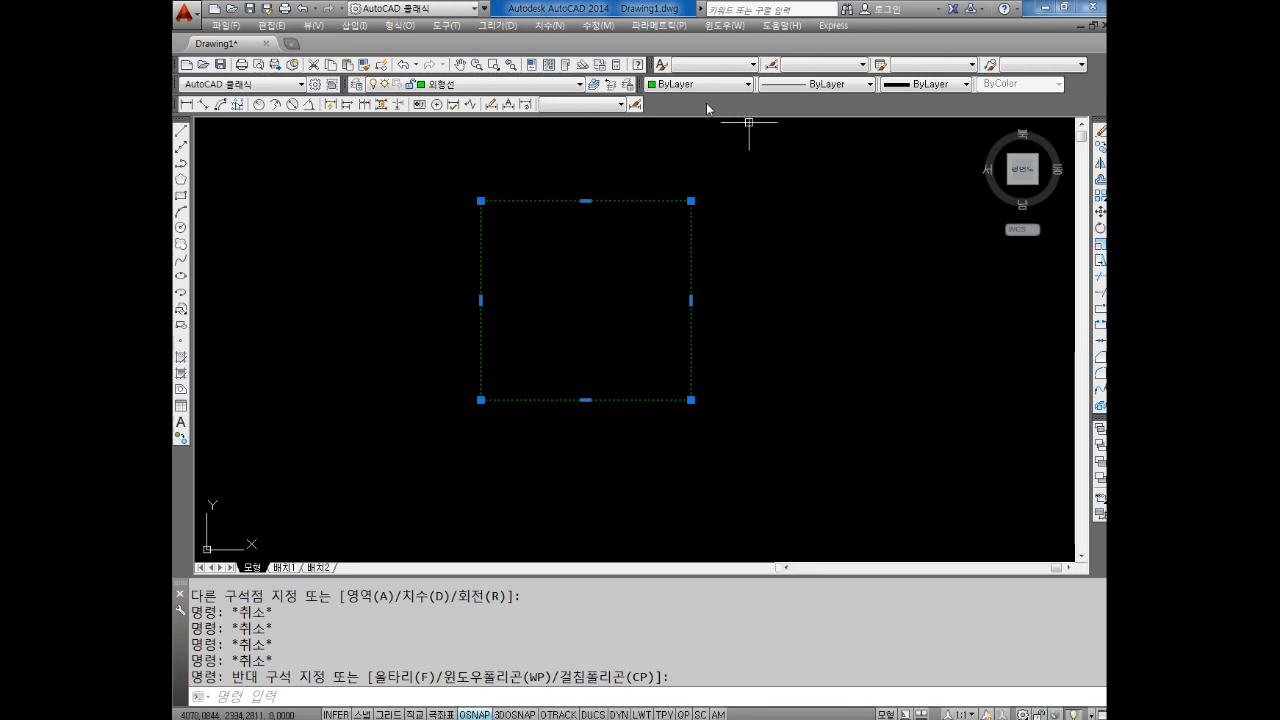
pyautogui.rightClick(706, 102)
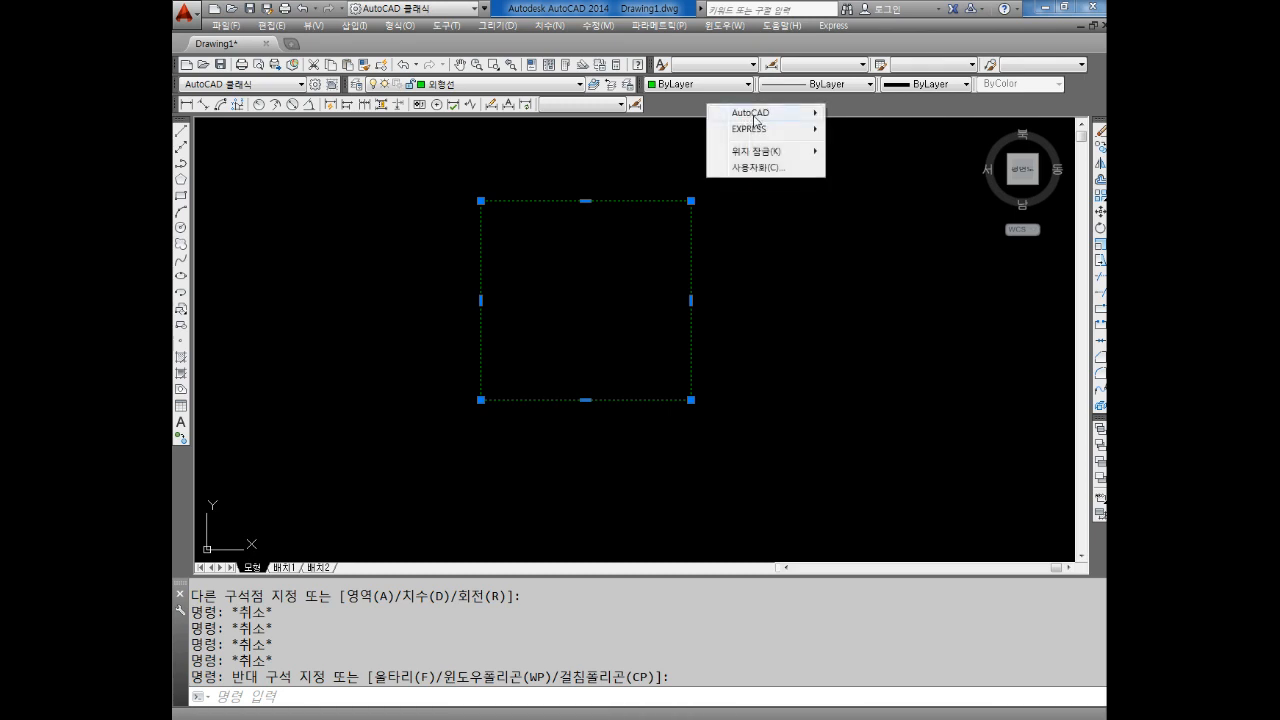
pyautogui.moveTo(755, 121)
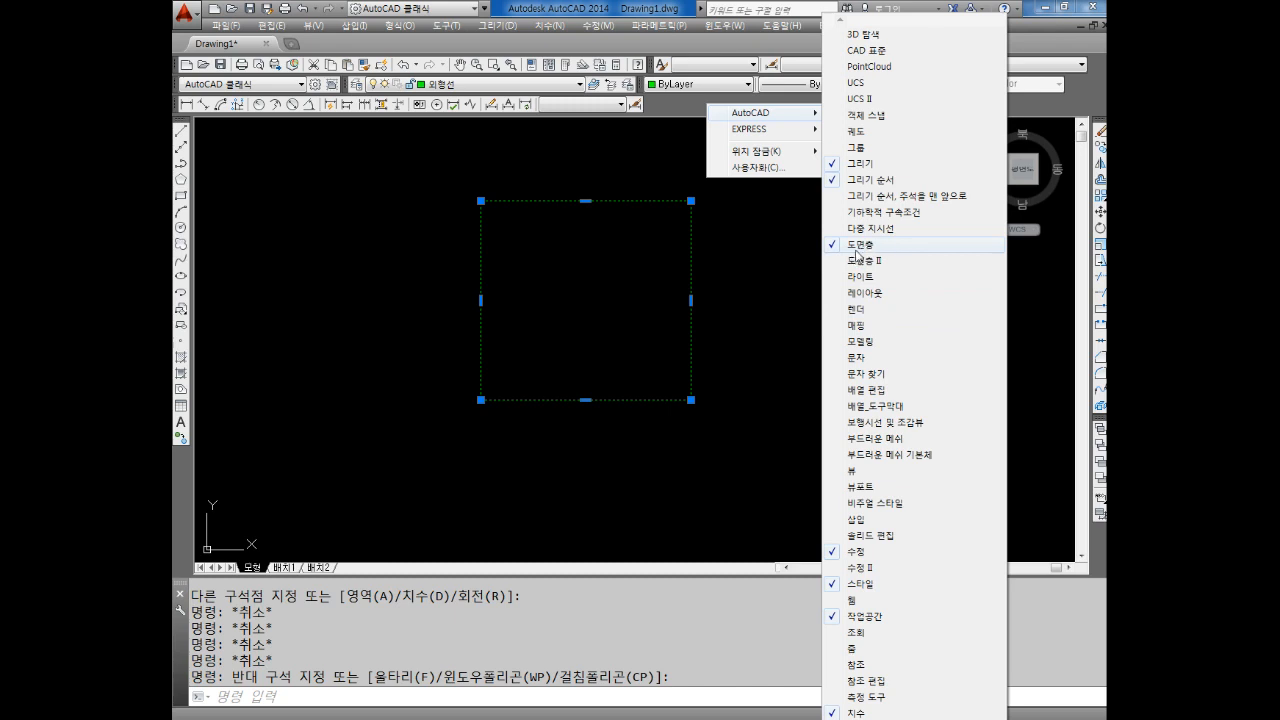
pyautogui.click(771, 268)
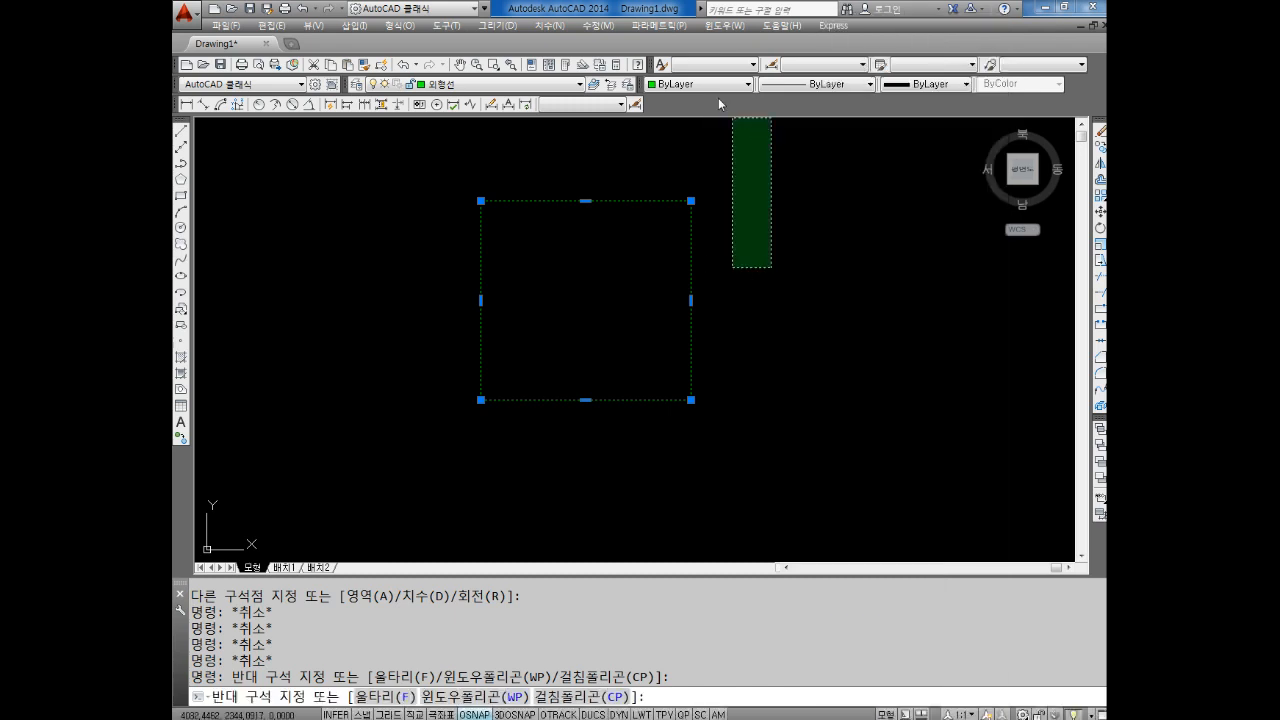
# Step: Hide the 도면층 toolbar, display it again and clear the selection
pyautogui.rightClick(722, 101)
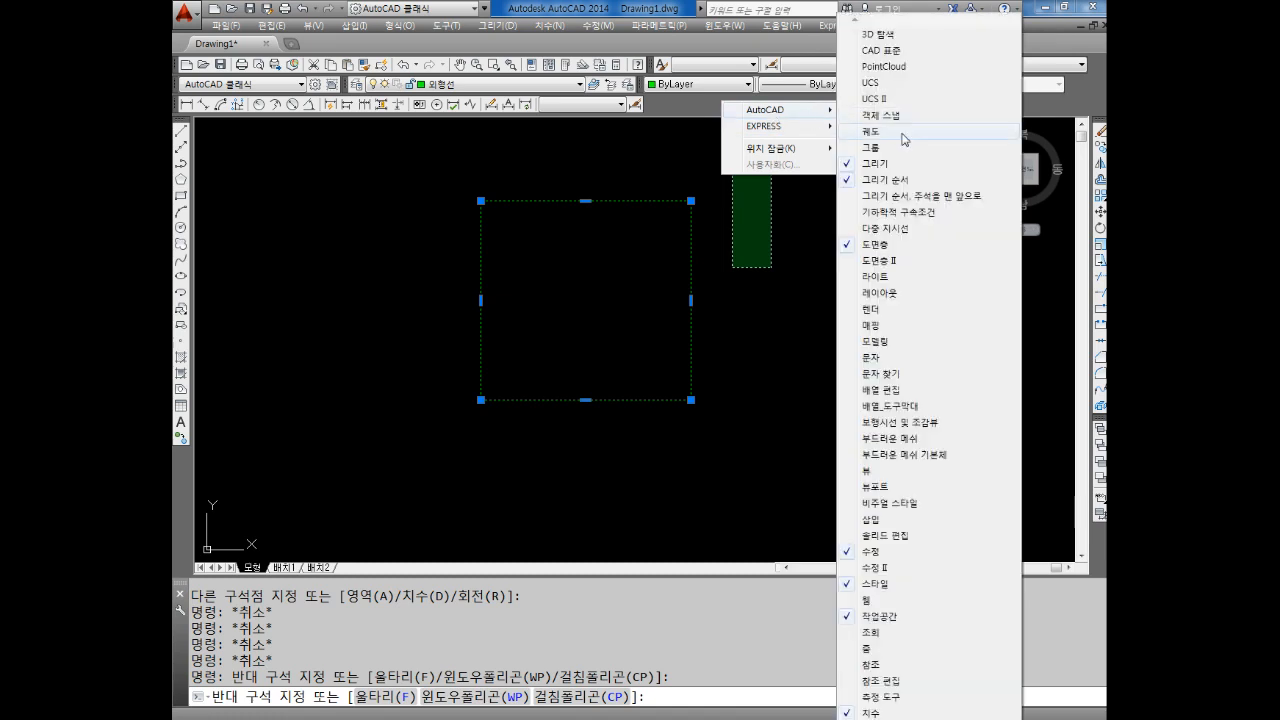
pyautogui.click(875, 244)
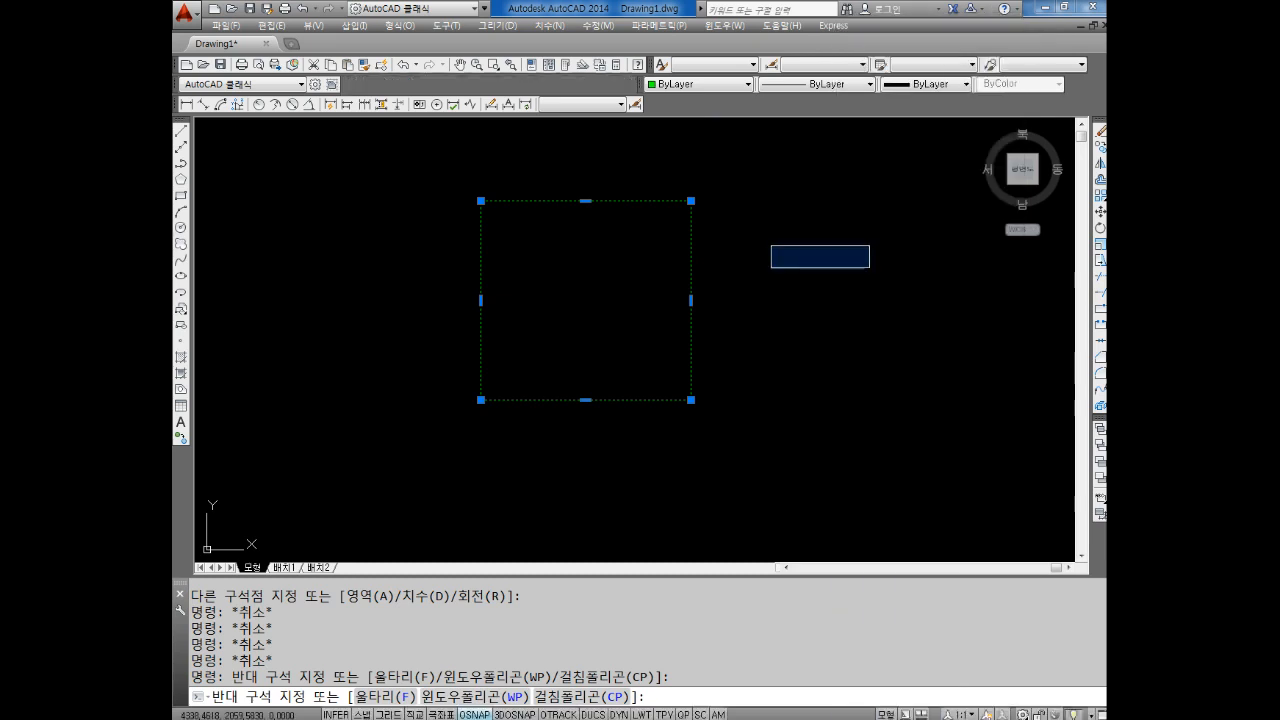
pyautogui.rightClick(726, 113)
pyautogui.moveTo(790, 116)
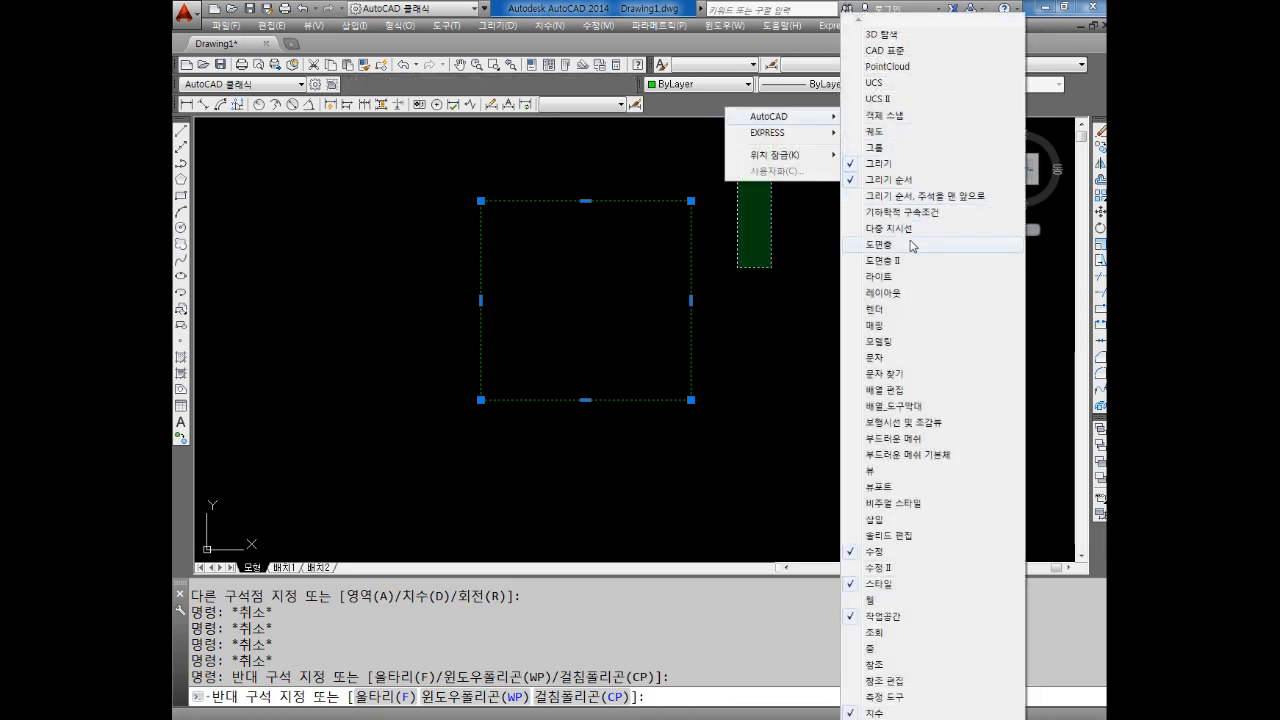
pyautogui.click(909, 245)
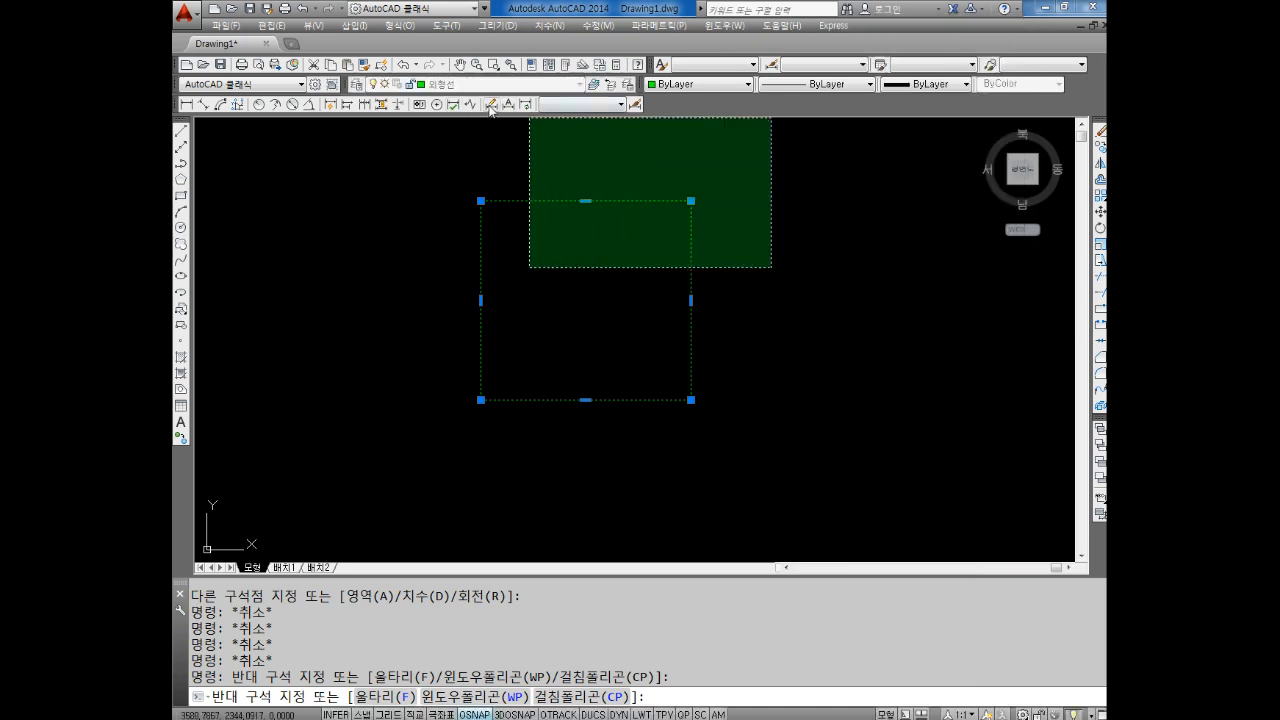
pyautogui.press('Escape')
pyautogui.press('Escape')
pyautogui.press('Escape')
pyautogui.press('Escape')
pyautogui.press('Escape')
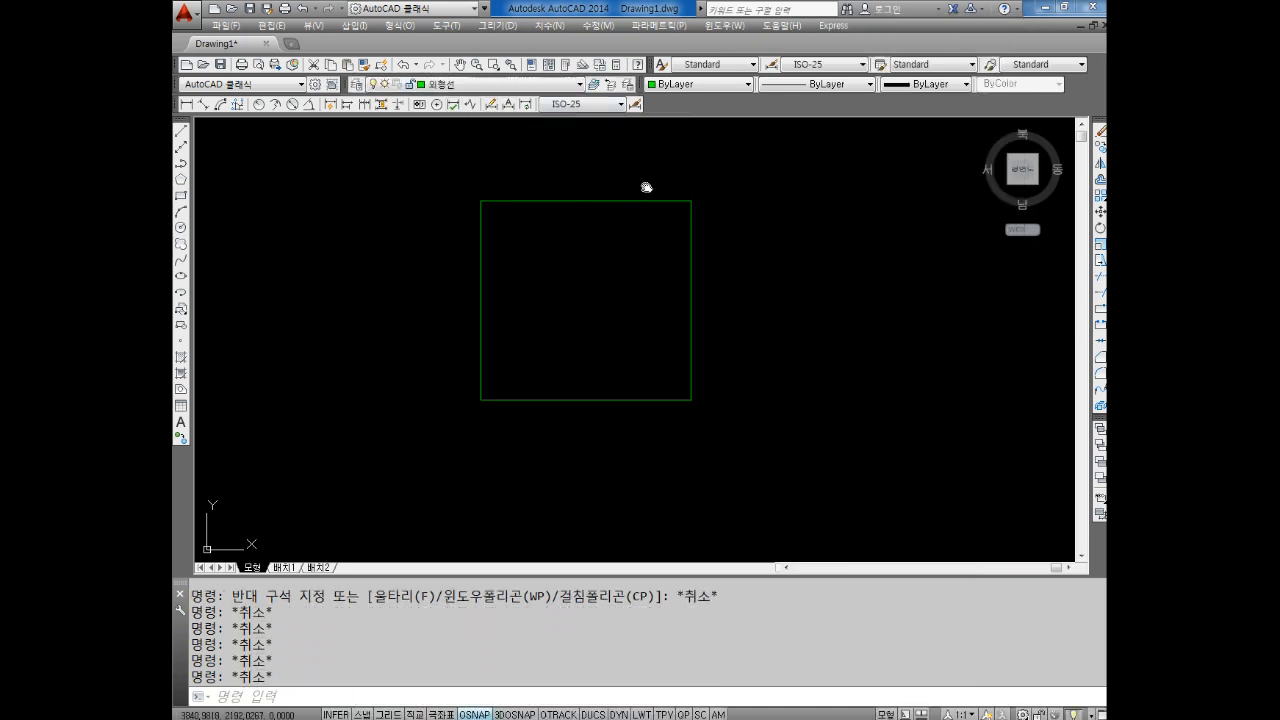
# Step: Select the green rectangle and check its colour, linetype and lineweight settings
pyautogui.moveTo(669, 233); pyautogui.dragTo(603, 233, button='middle')
pyautogui.moveTo(538, 208); pyautogui.dragTo(569, 217, button='middle')
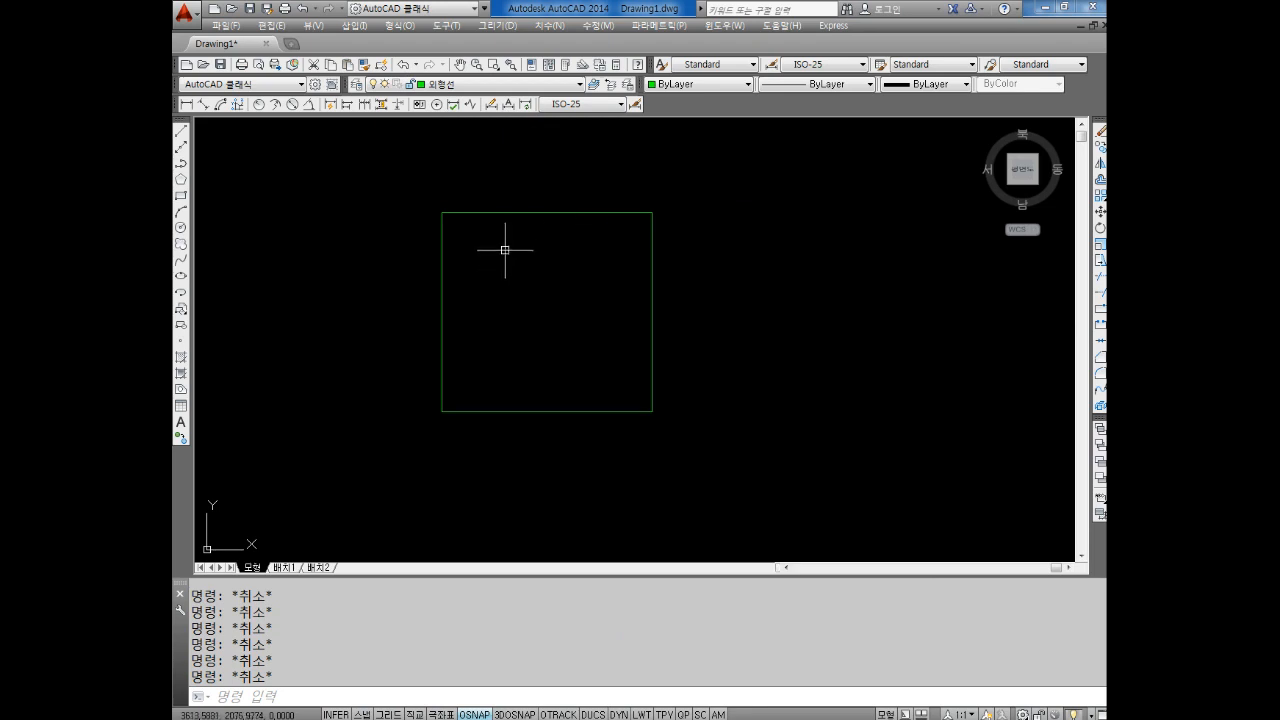
pyautogui.click(513, 205)
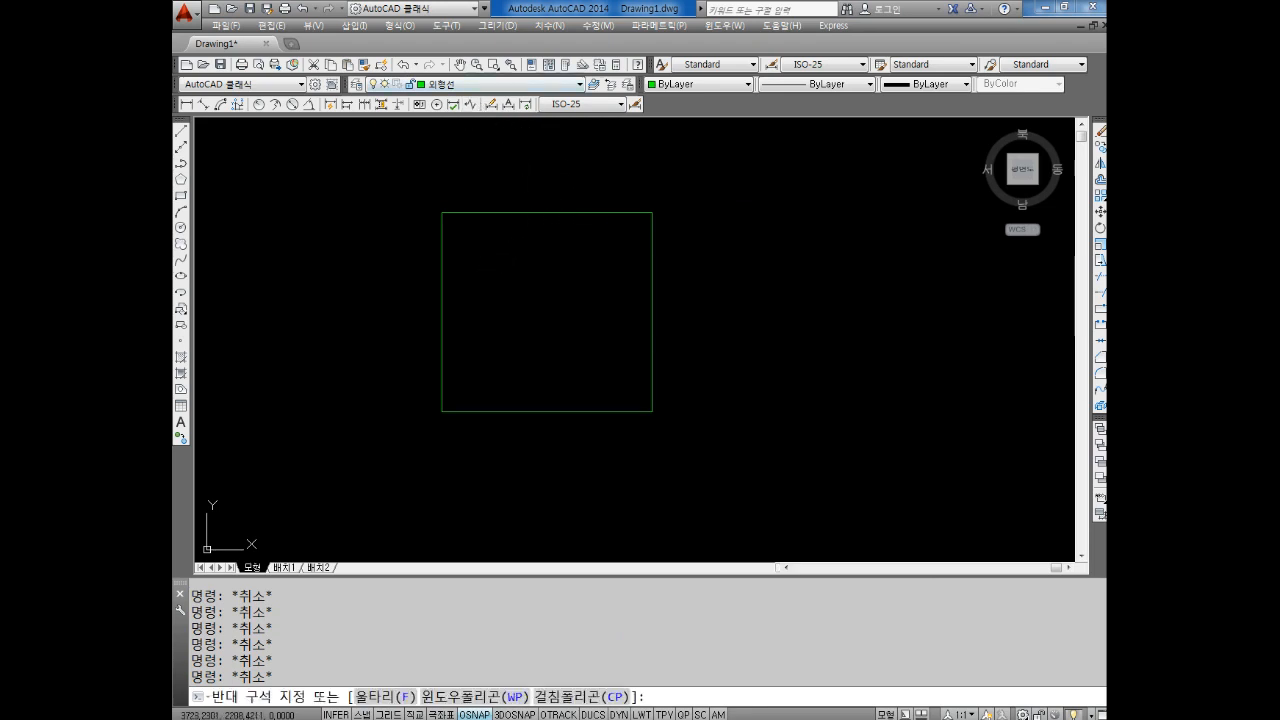
pyautogui.click(500, 257)
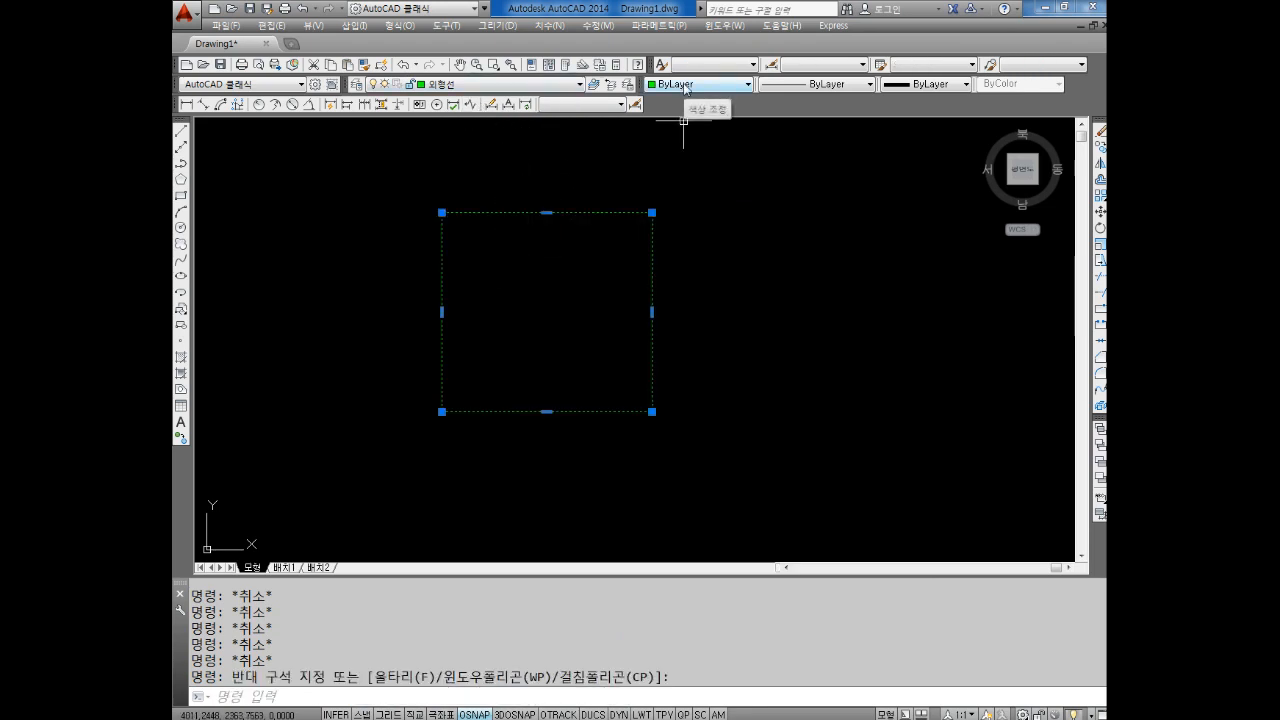
pyautogui.click(799, 88)
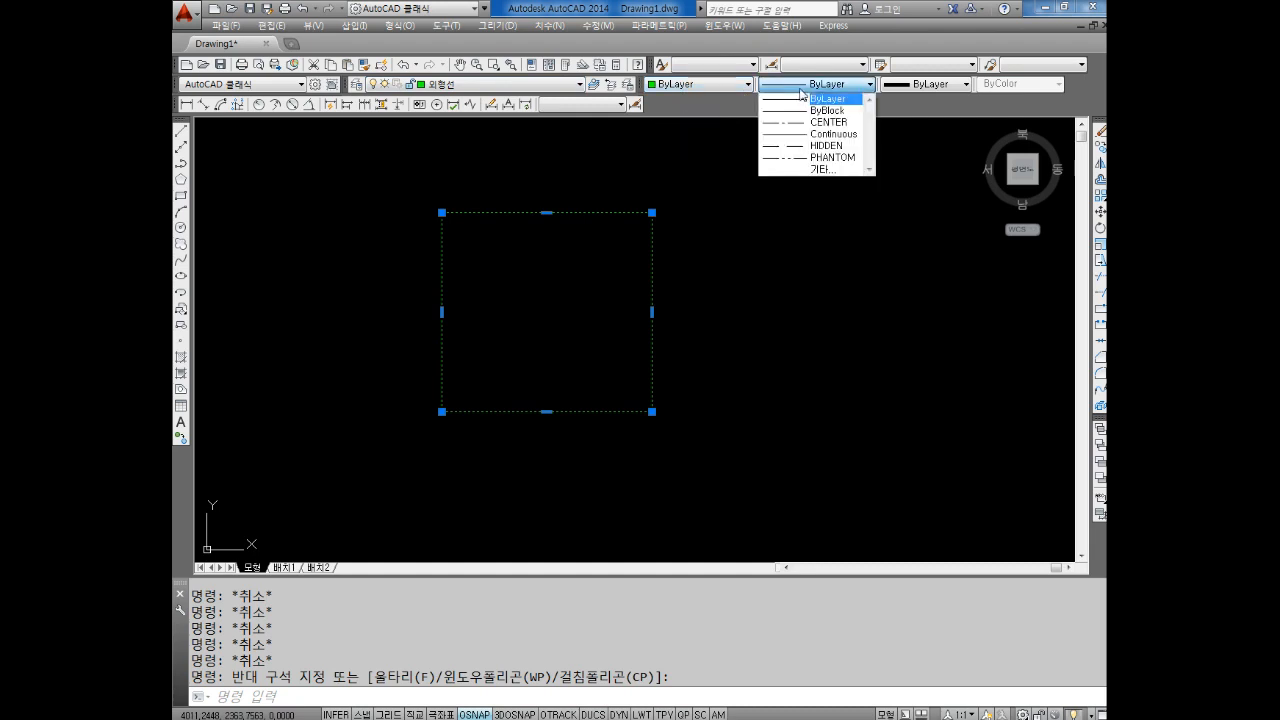
pyautogui.click(799, 88)
pyautogui.click(893, 89)
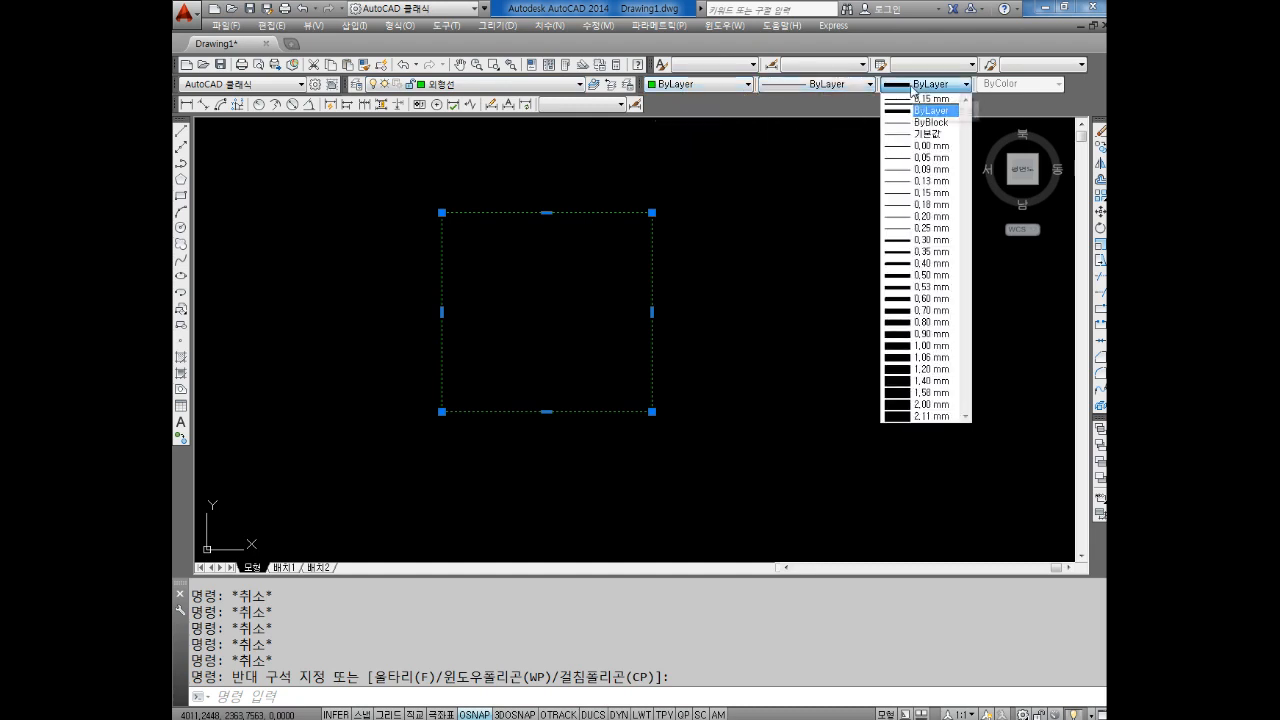
pyautogui.click(912, 88)
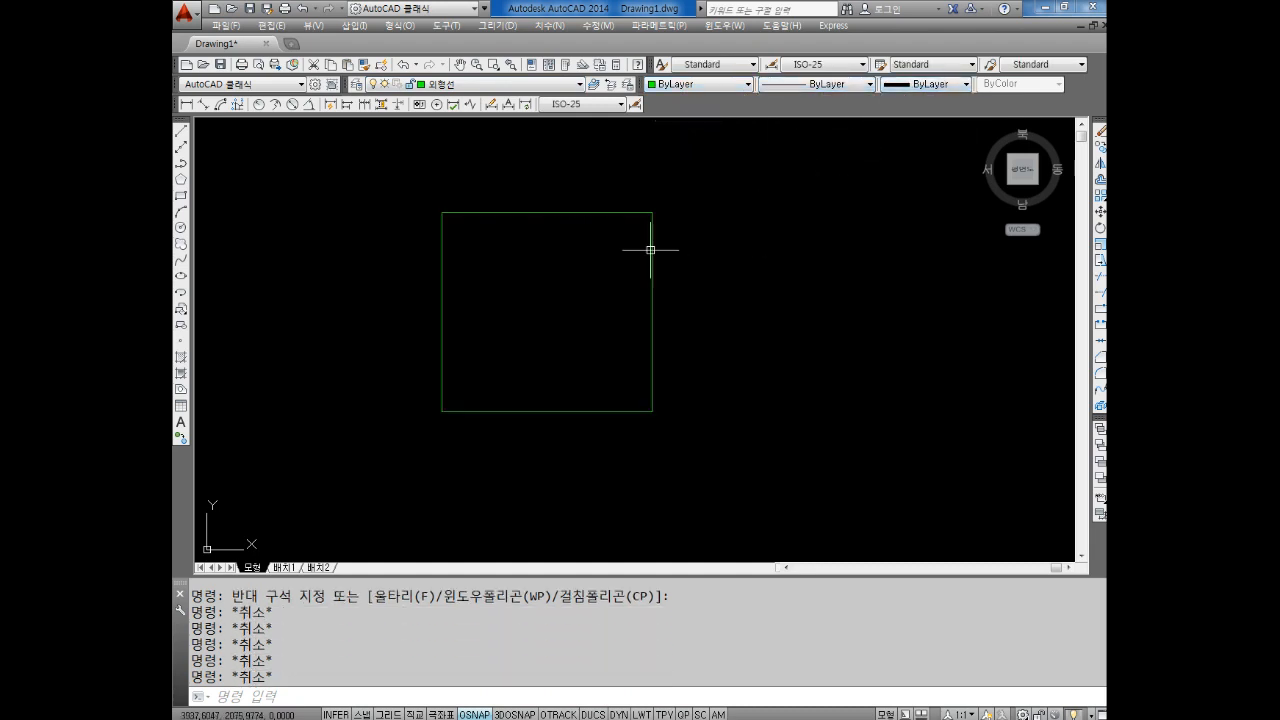
pyautogui.press('Escape')
# Step: Move the green rectangle to the 중심선 layer and deselect it
pyautogui.click(564, 256)
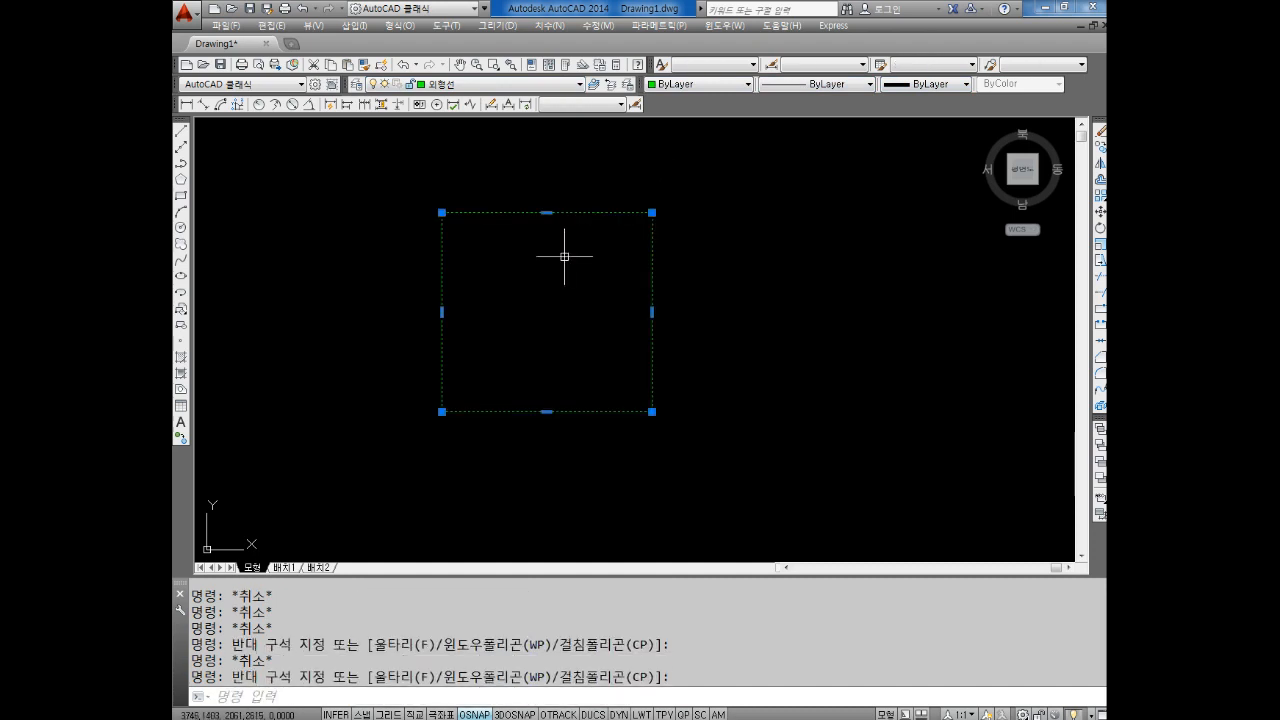
pyautogui.click(478, 88)
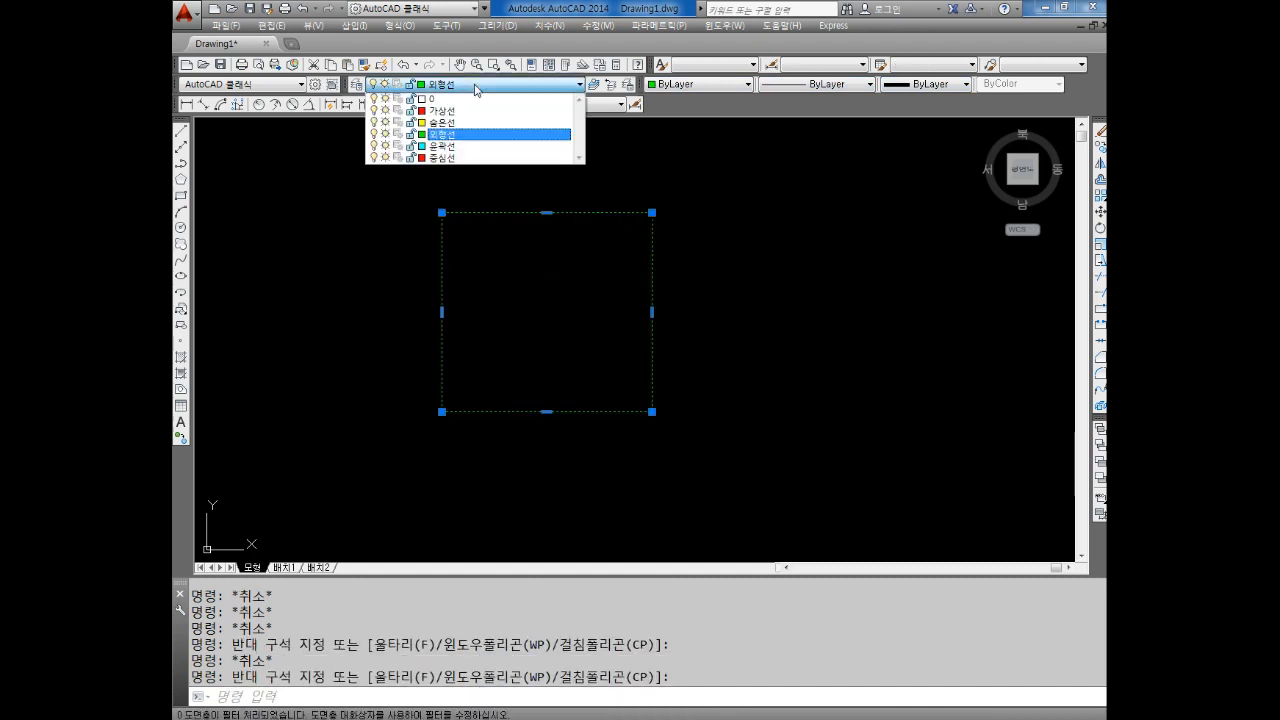
pyautogui.click(446, 158)
pyautogui.press('Escape')
pyautogui.press('Escape')
pyautogui.press('Escape')
pyautogui.press('Escape')
pyautogui.press('Escape')
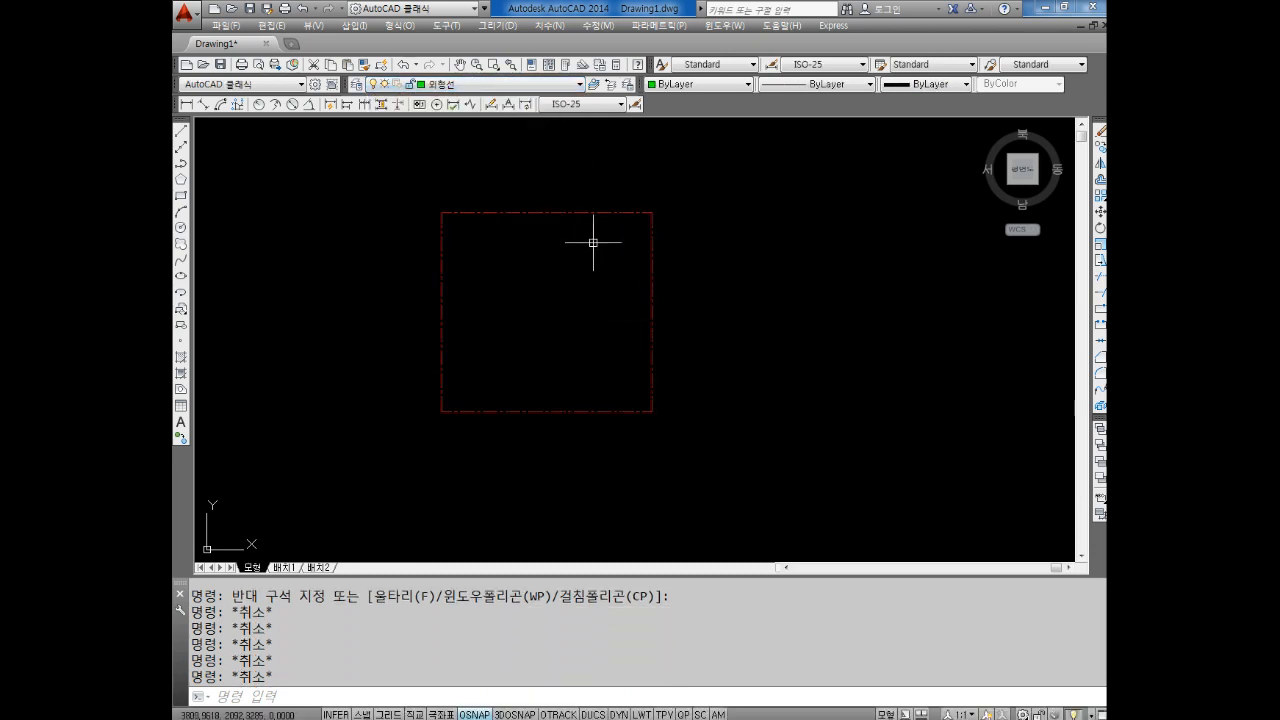
pyautogui.press('Escape')
# Step: Check the current colour, linetype and lineweight settings with nothing selected
pyautogui.click(703, 86)
pyautogui.click(700, 86)
pyautogui.click(805, 86)
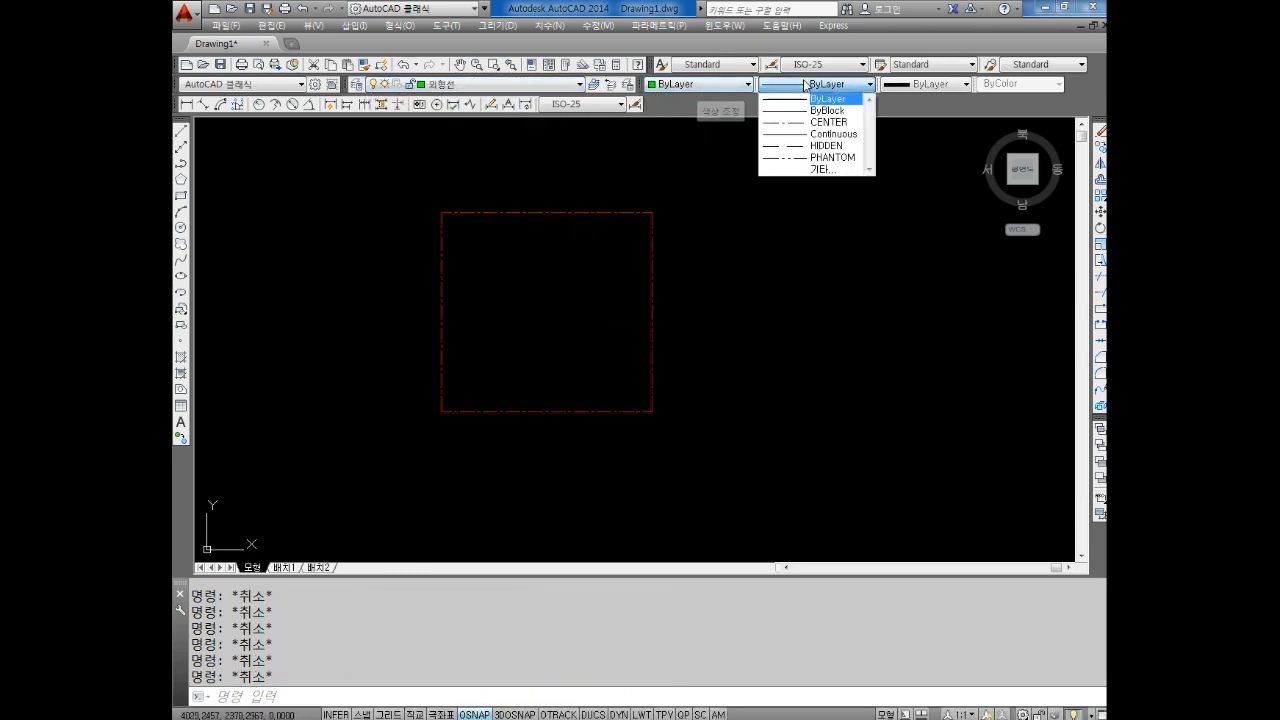
pyautogui.click(805, 86)
pyautogui.click(911, 88)
pyautogui.click(911, 91)
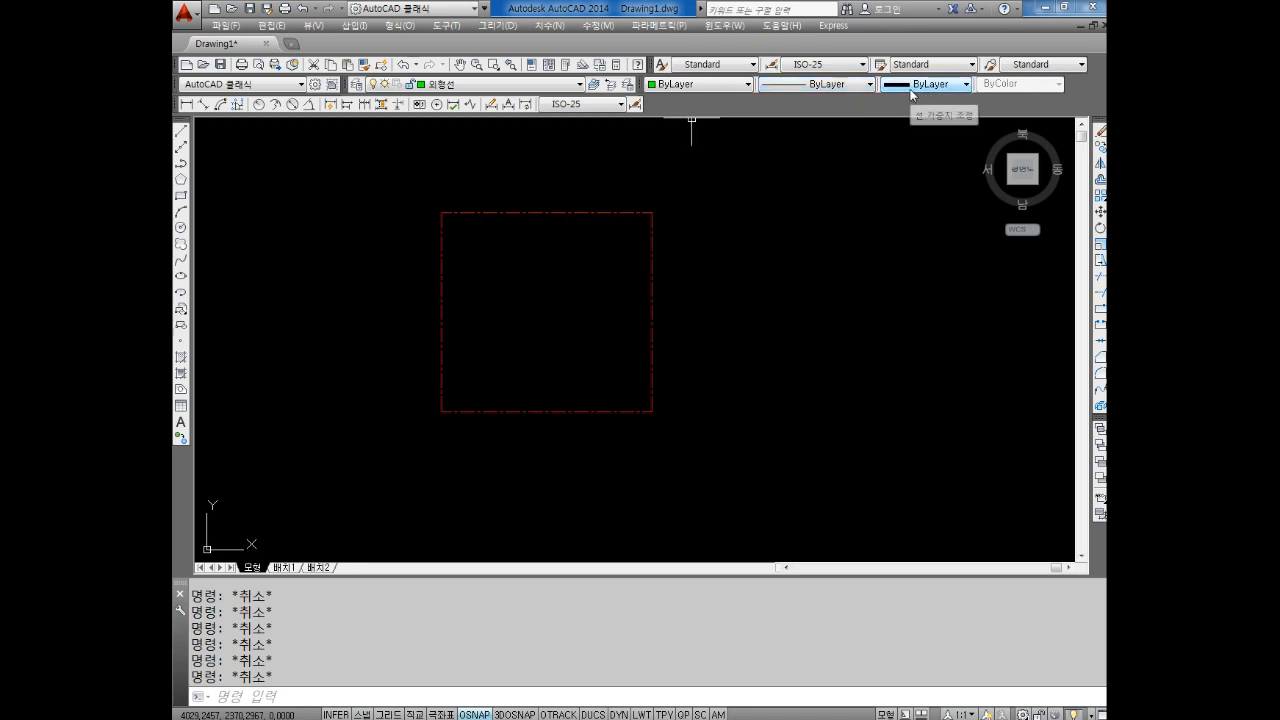
# Step: Move the red dash-dot rectangle to the 외형선 layer and deselect it
pyautogui.scroll(4, 575, 300)
pyautogui.scroll(-2, 580, 230)
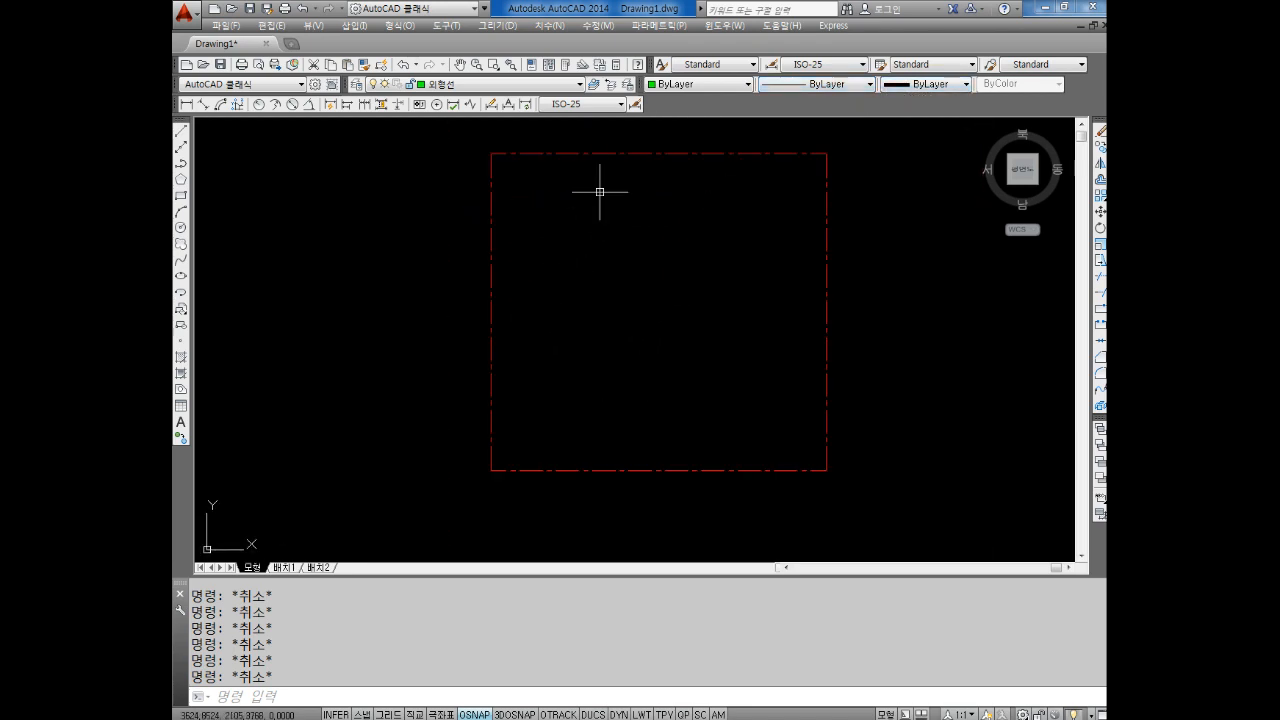
pyautogui.click(600, 154)
pyautogui.click(513, 177)
pyautogui.press('Escape')
pyautogui.press('Escape')
pyautogui.click(519, 174)
pyautogui.click(487, 121)
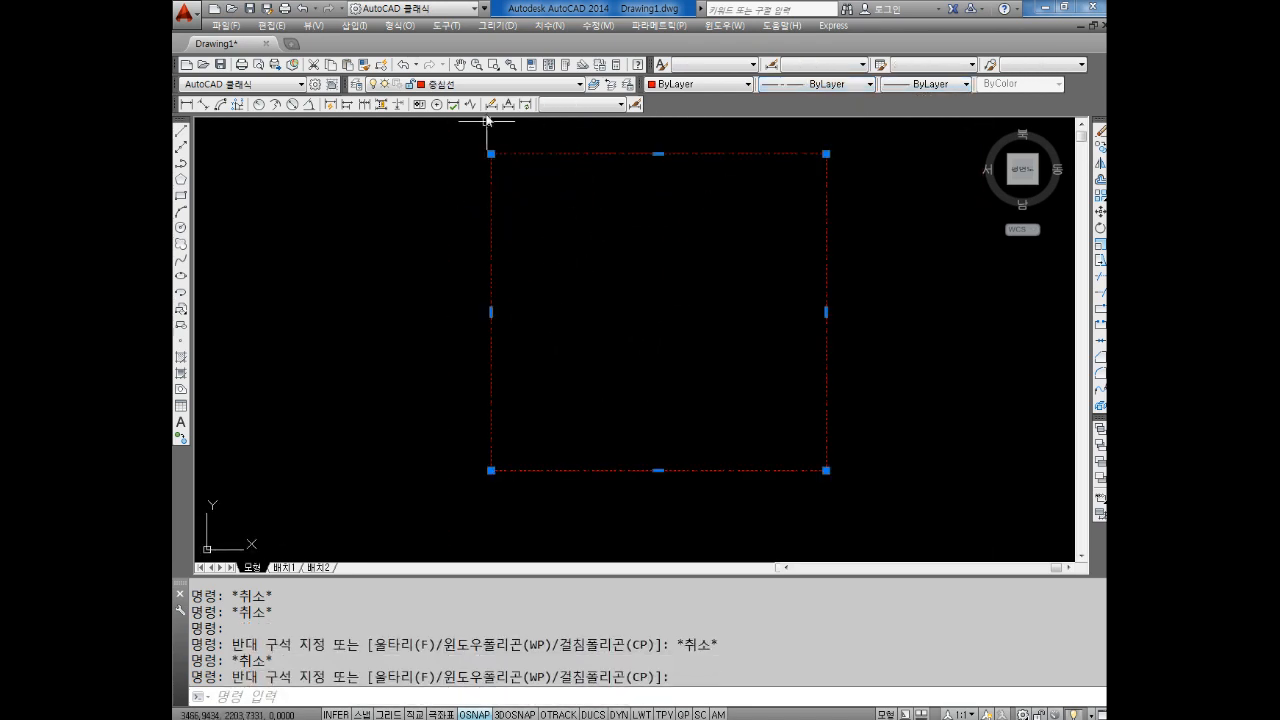
pyautogui.click(480, 84)
pyautogui.click(470, 145)
pyautogui.press('Escape')
pyautogui.press('Escape')
# Step: Erase the green rectangle and the red diagonal line from the drawing
pyautogui.scroll(-5, 657, 277)
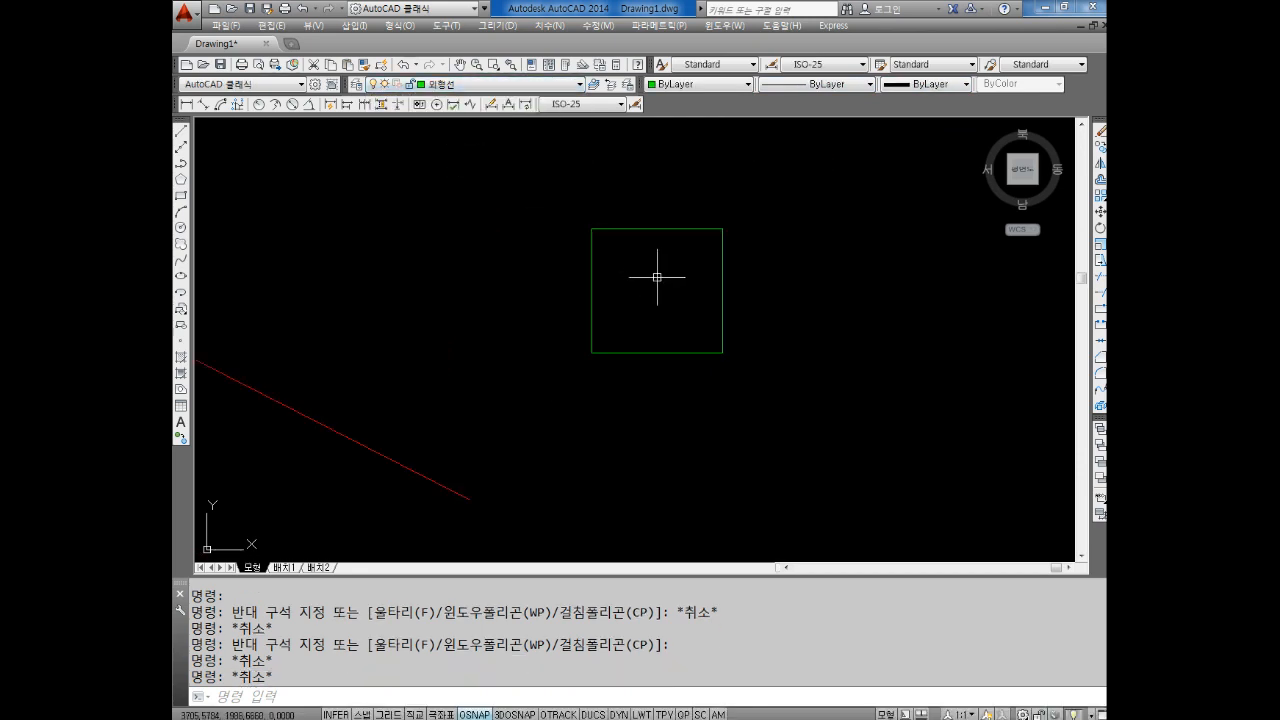
pyautogui.scroll(-4, 594, 333)
pyautogui.click(742, 220)
pyautogui.click(342, 487)
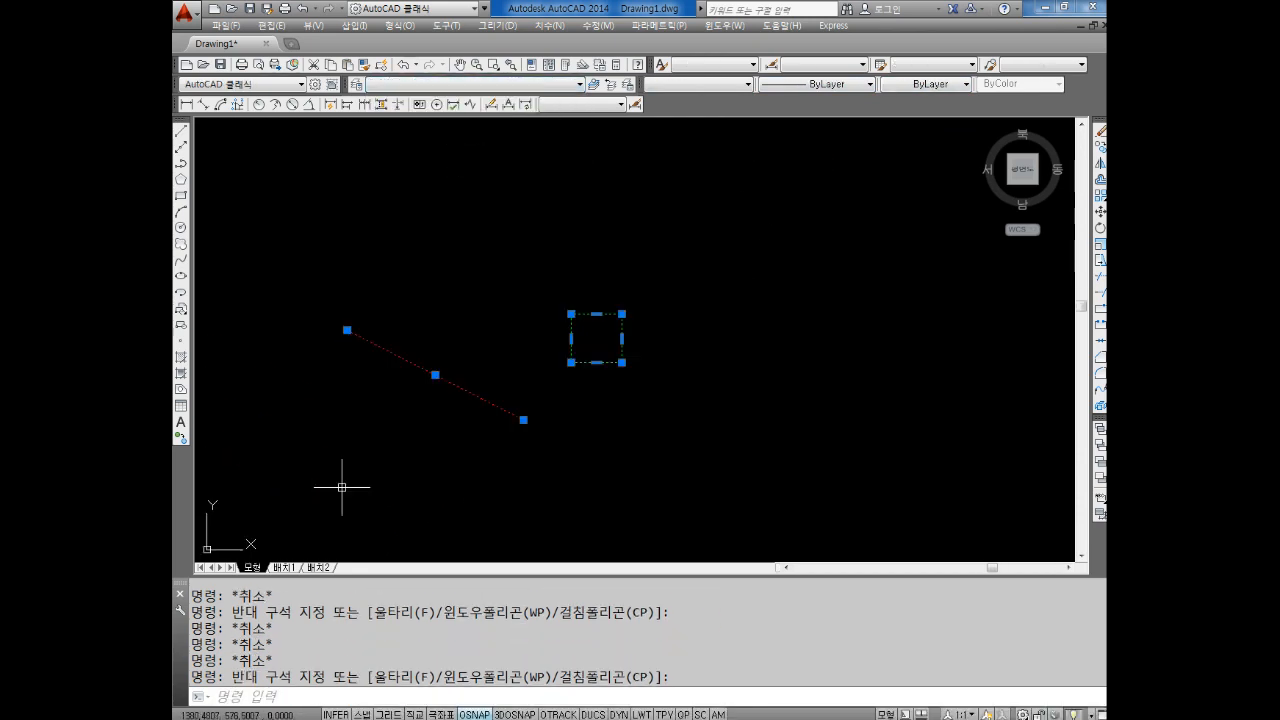
pyautogui.press('Delete')
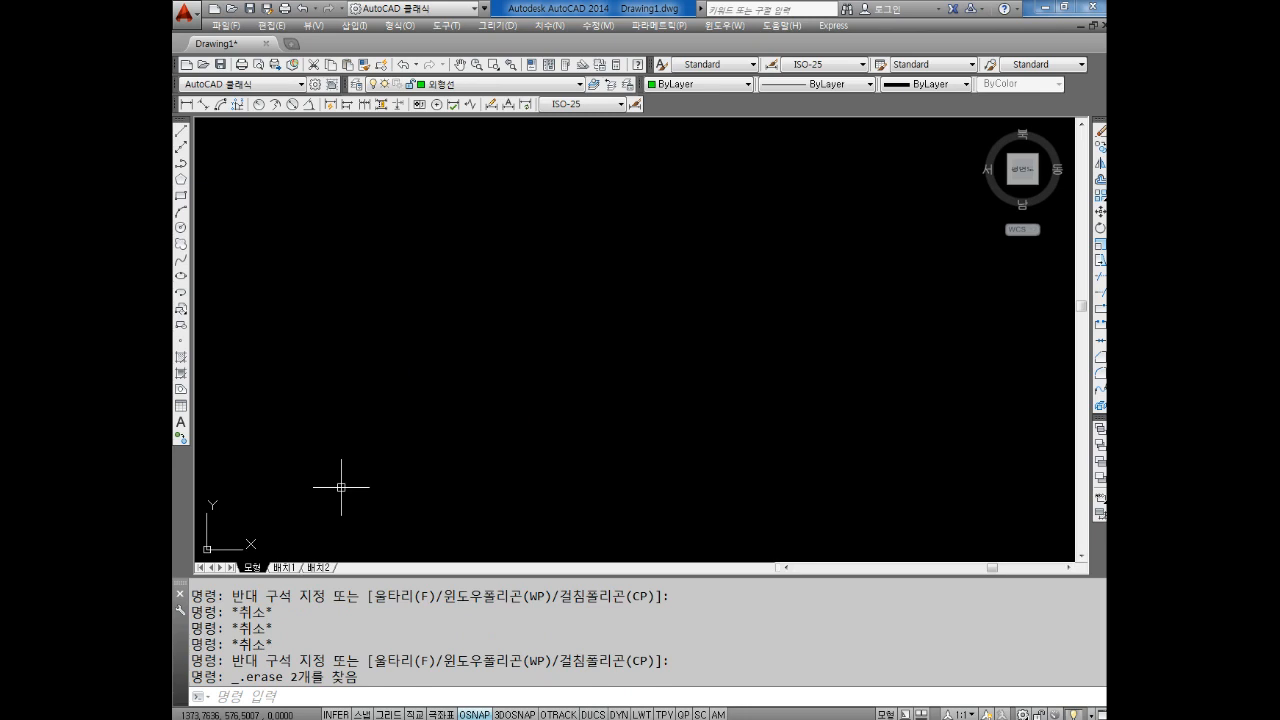
pyautogui.press('Escape')
pyautogui.press('Escape')
# Step: Create a new drawing from the acadiso.dwt template
pyautogui.click(222, 25)
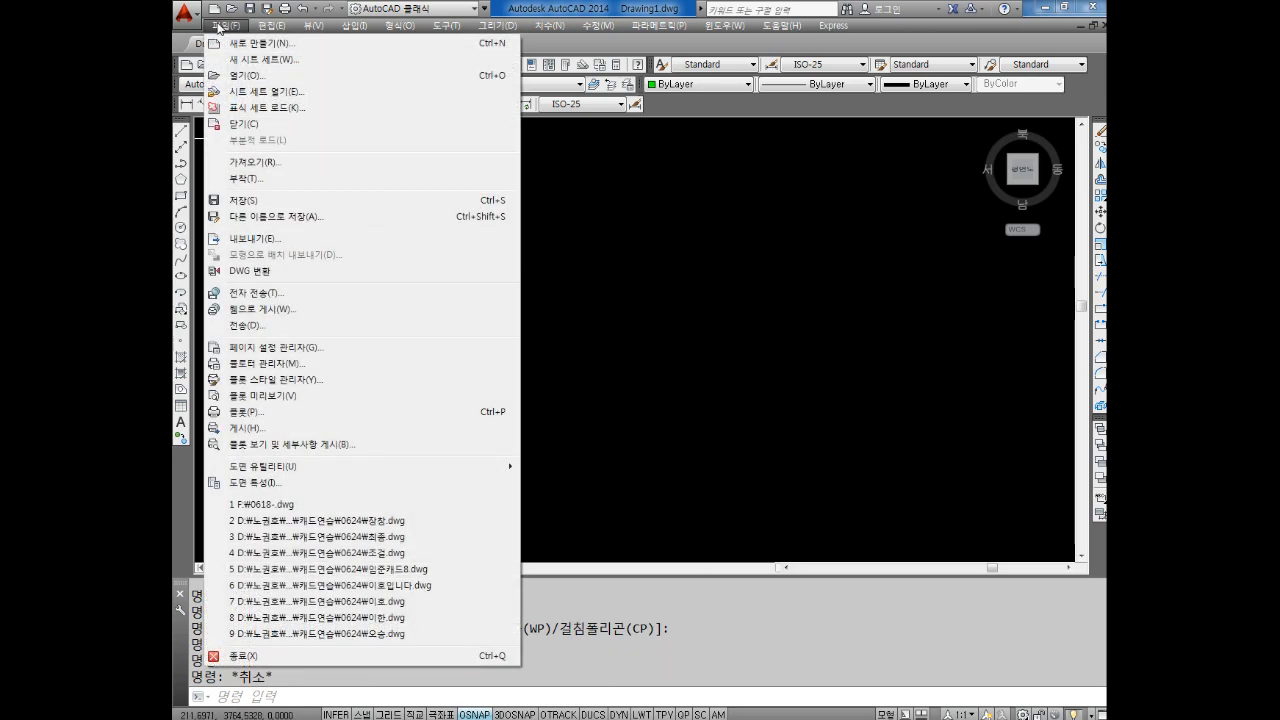
pyautogui.click(230, 44)
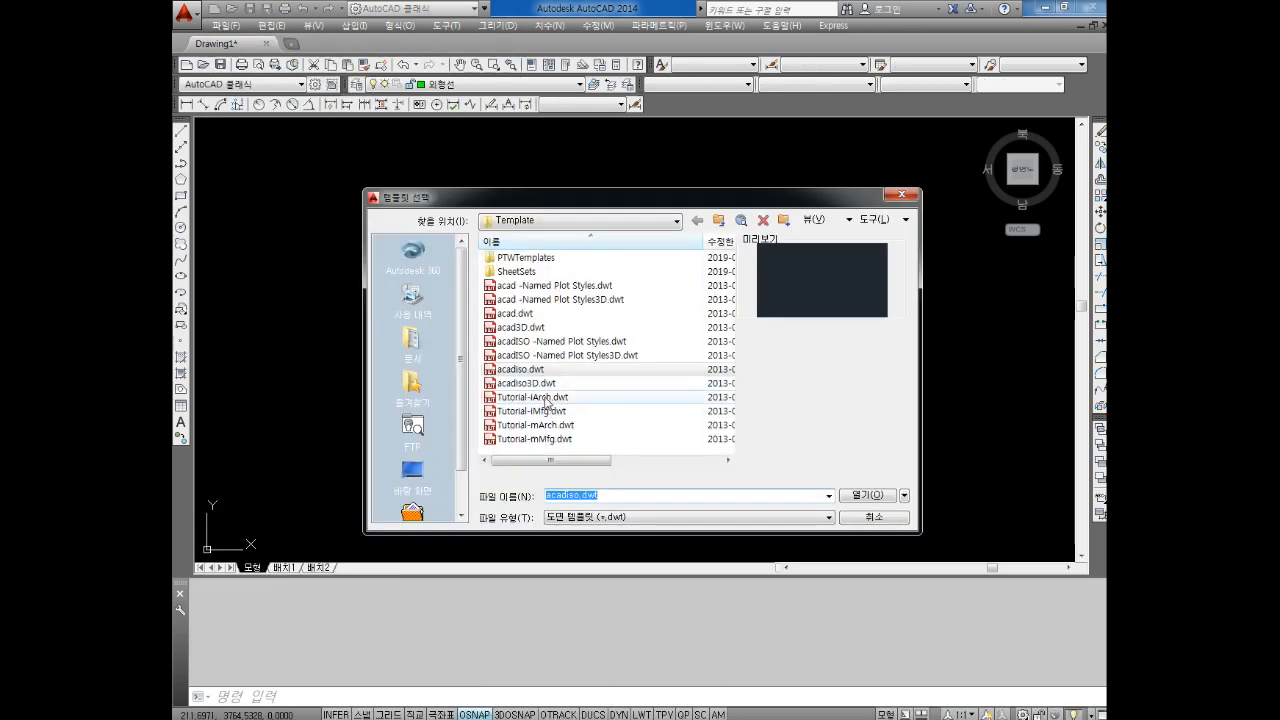
pyautogui.click(565, 369)
pyautogui.click(867, 495)
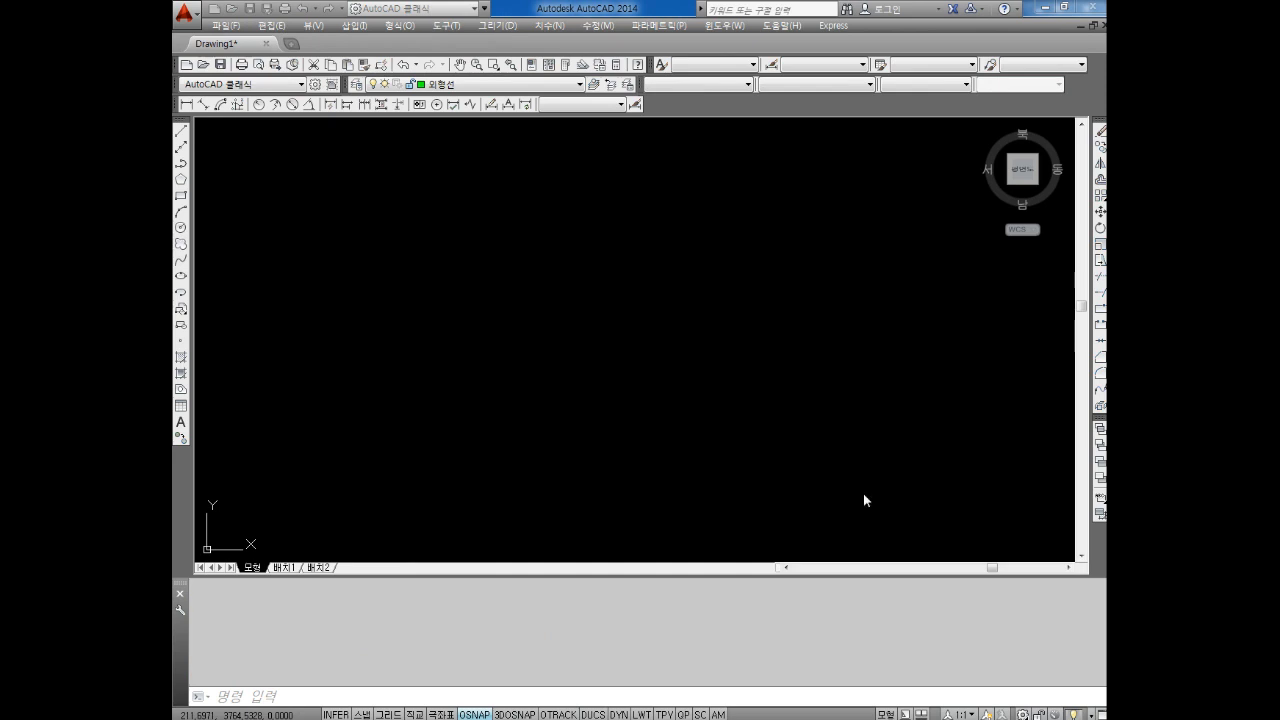
# Step: Check which layers are available in the new drawing
pyautogui.click(472, 84)
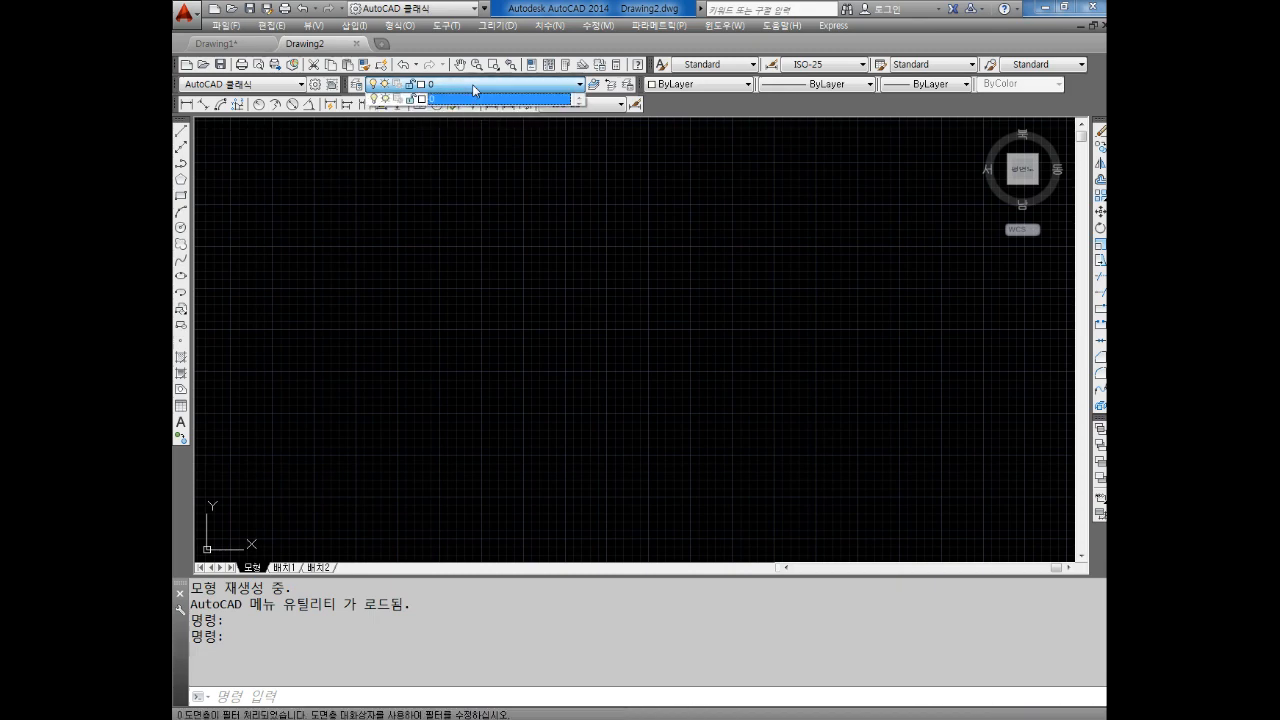
pyautogui.press('Escape')
pyautogui.press('Escape')
pyautogui.press('Escape')
pyautogui.click(475, 238)
# Step: Switch to Drawing1 to check its layer list for comparison, and return to Drawing2
pyautogui.hotkey('ctrl', 'Tab')
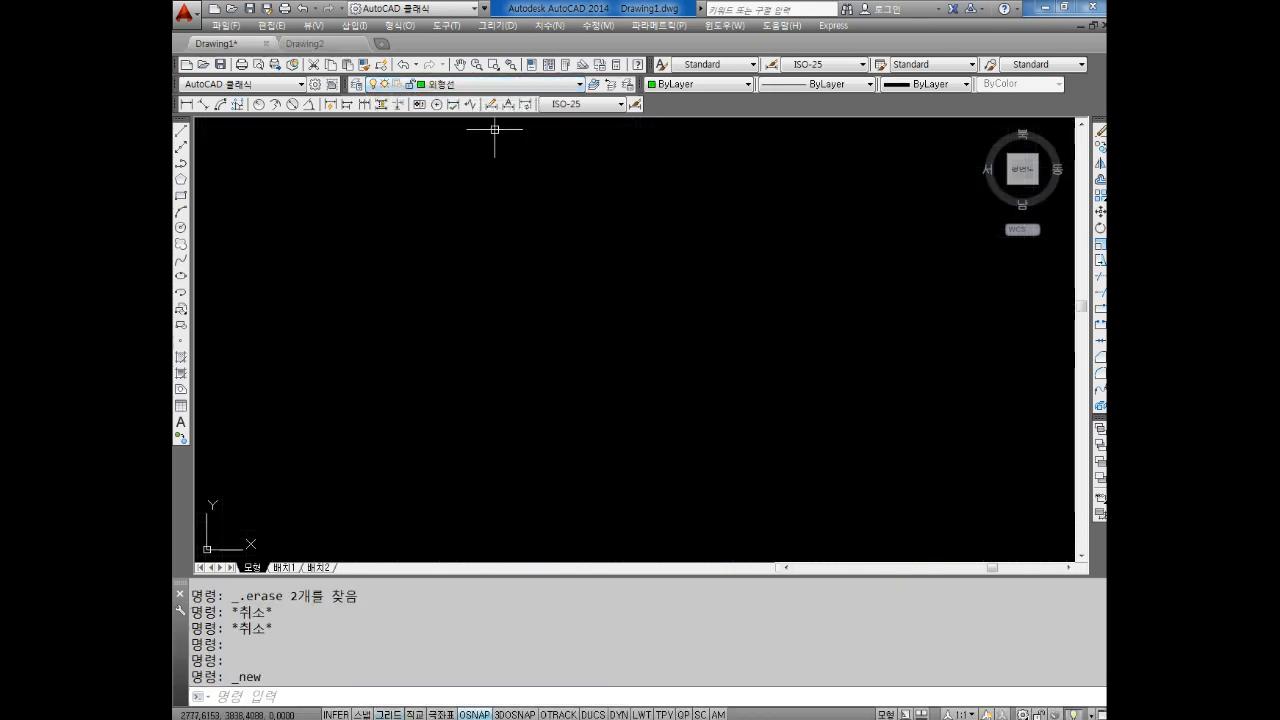
pyautogui.press('Escape')
pyautogui.press('Escape')
pyautogui.click(486, 86)
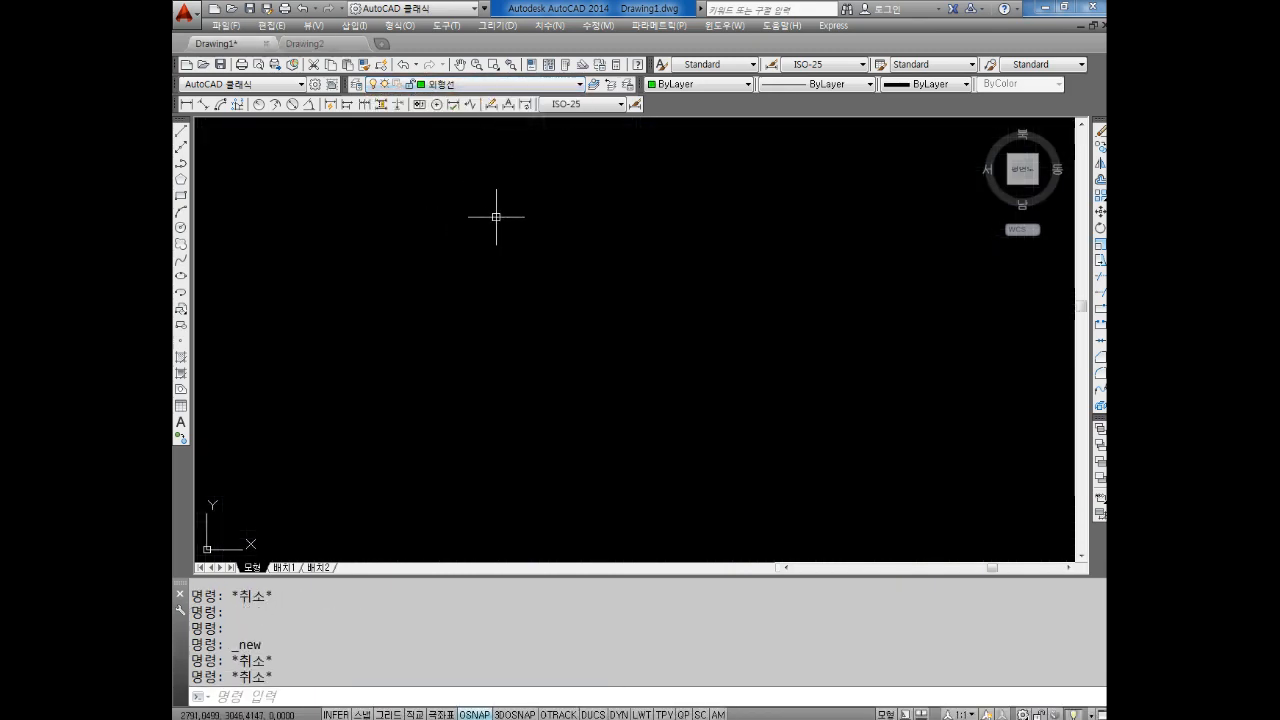
pyautogui.hotkey('ctrl', 'Tab')
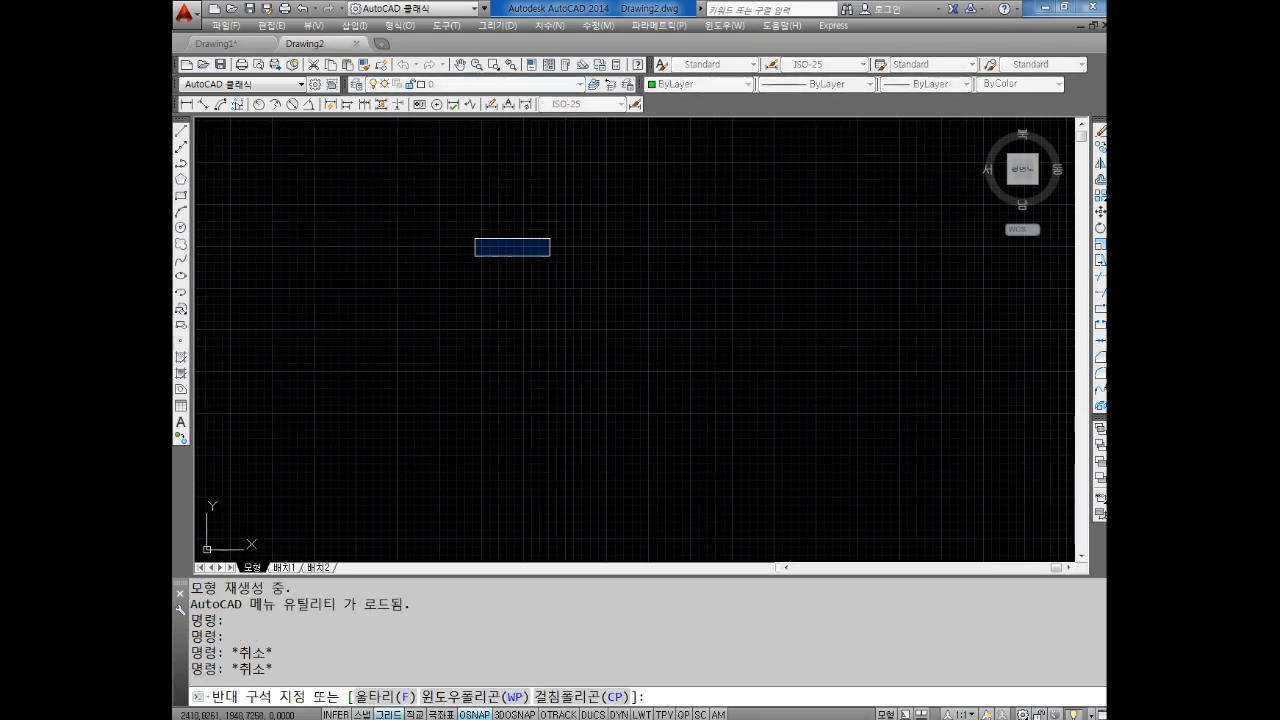
pyautogui.press('Escape')
pyautogui.press('Escape')
# Step: Create another new drawing from the acadiso.dwt template and check its layer list
pyautogui.click(226, 25)
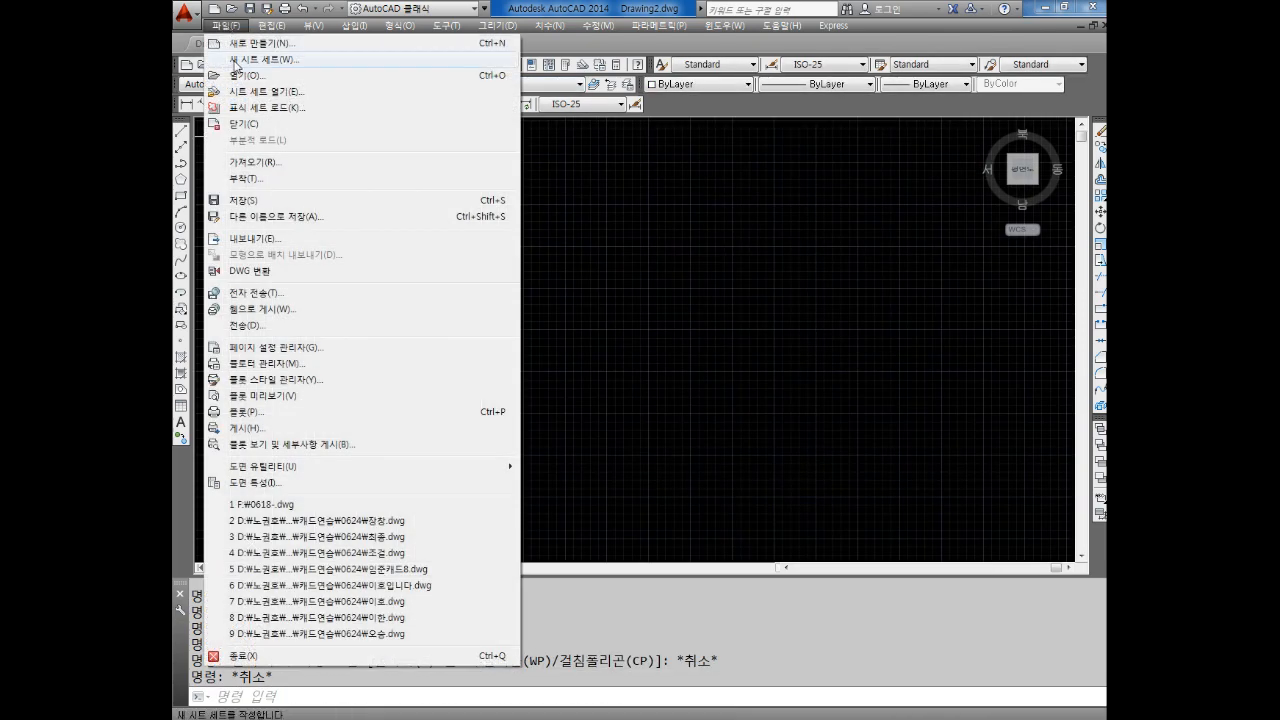
pyautogui.click(241, 44)
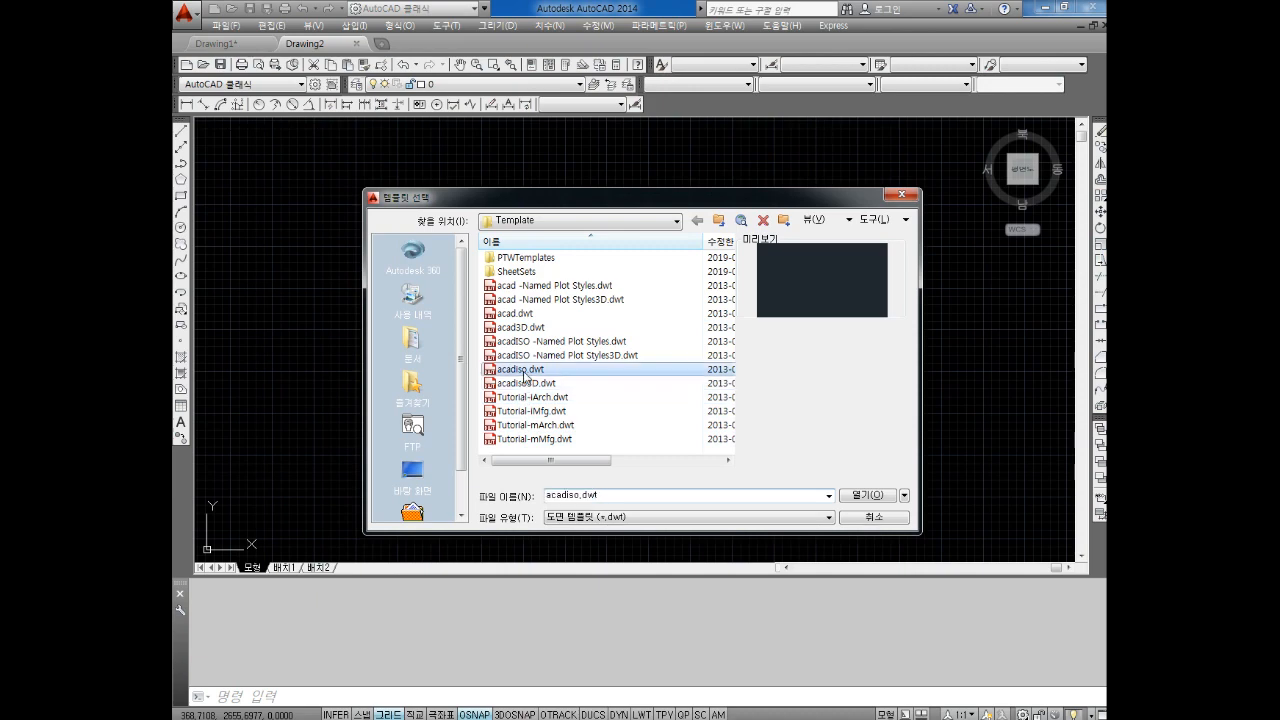
pyautogui.click(866, 495)
pyautogui.click(455, 87)
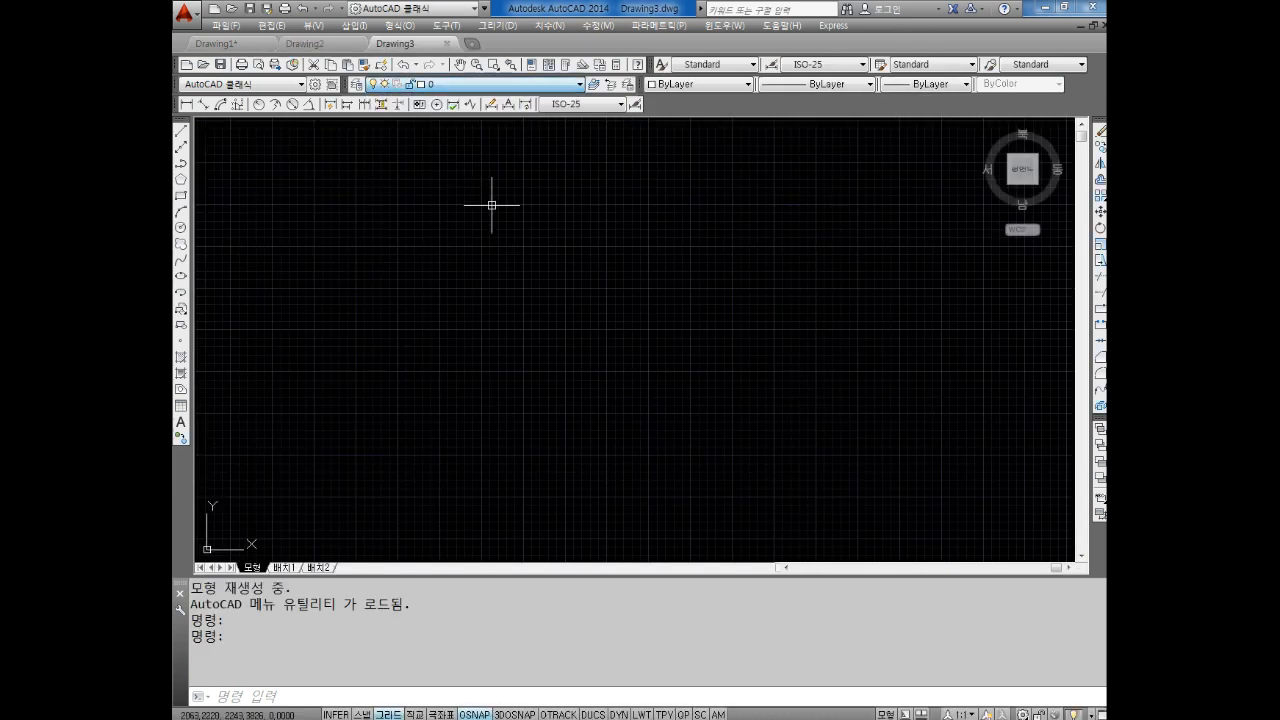
pyautogui.press('Escape')
pyautogui.press('Escape')
# Step: Return to Drawing1 and check the whole drawing area for leftover objects
pyautogui.hotkey('ctrl', 'Tab')
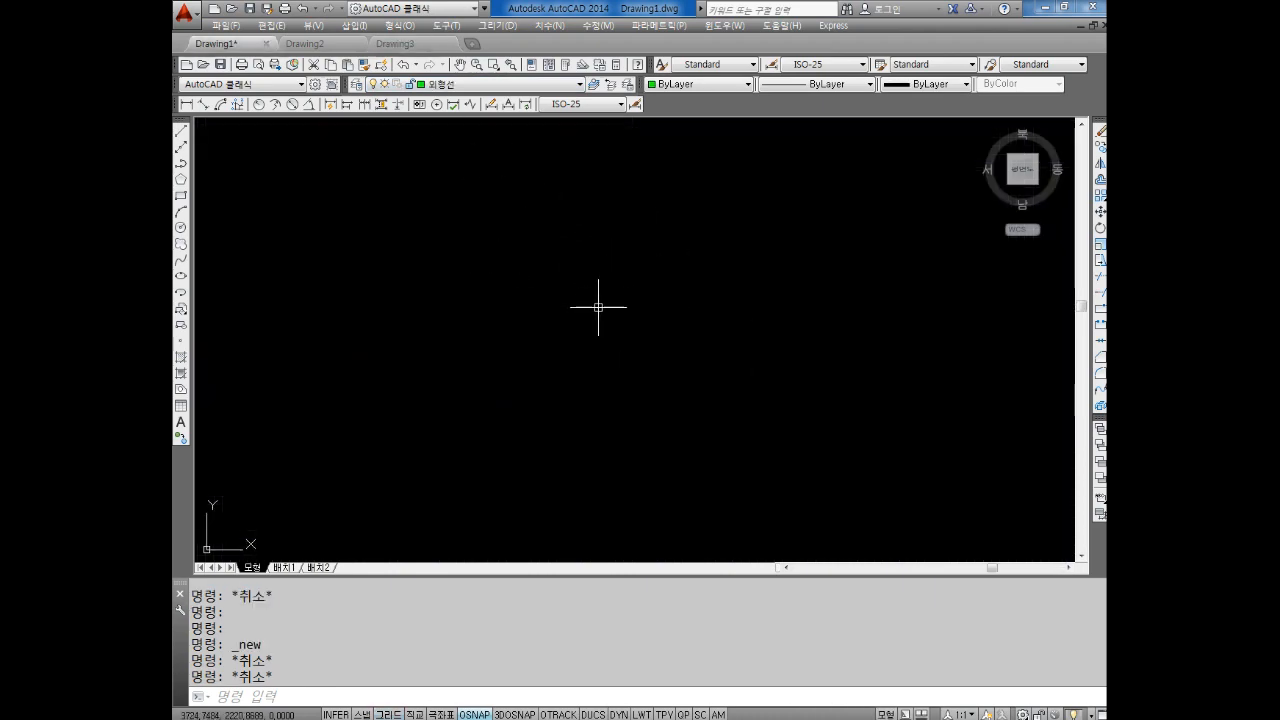
pyautogui.scroll(-3, 630, 272)
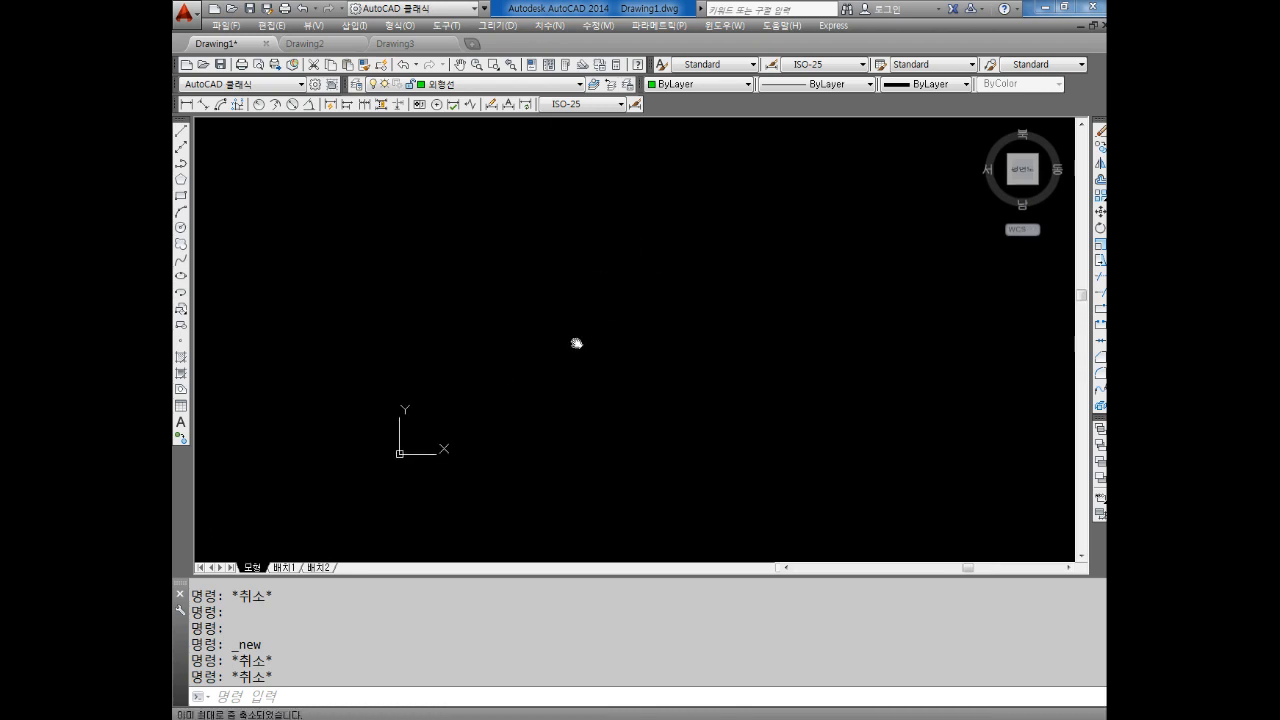
pyautogui.click(855, 177)
pyautogui.press('Escape')
pyautogui.press('Escape')
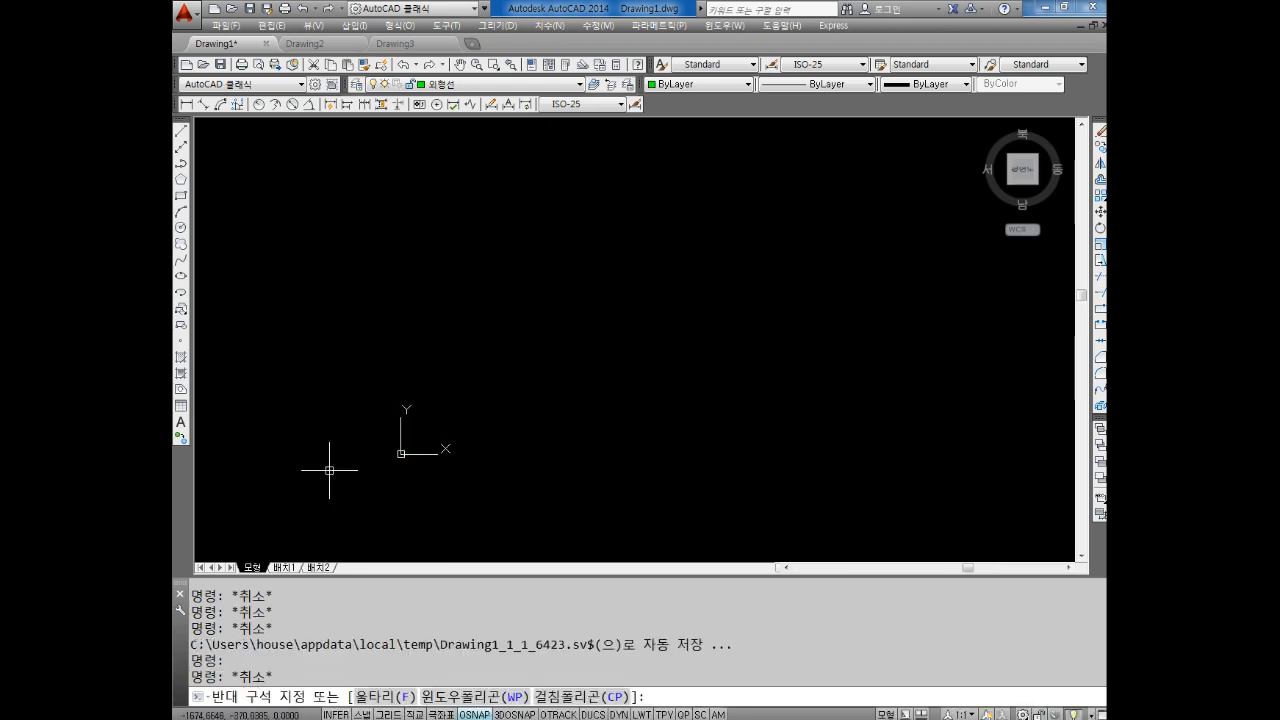
pyautogui.click(918, 149)
pyautogui.press('Escape')
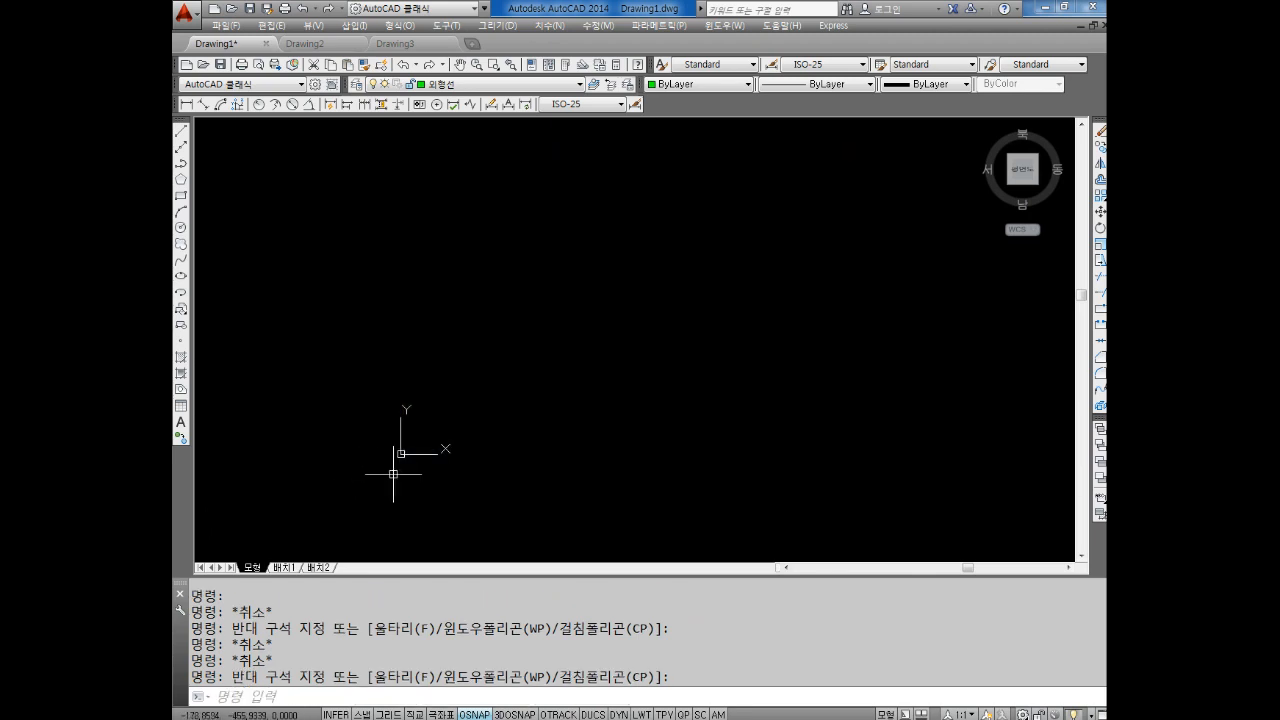
pyautogui.click(880, 172)
pyautogui.press('Escape')
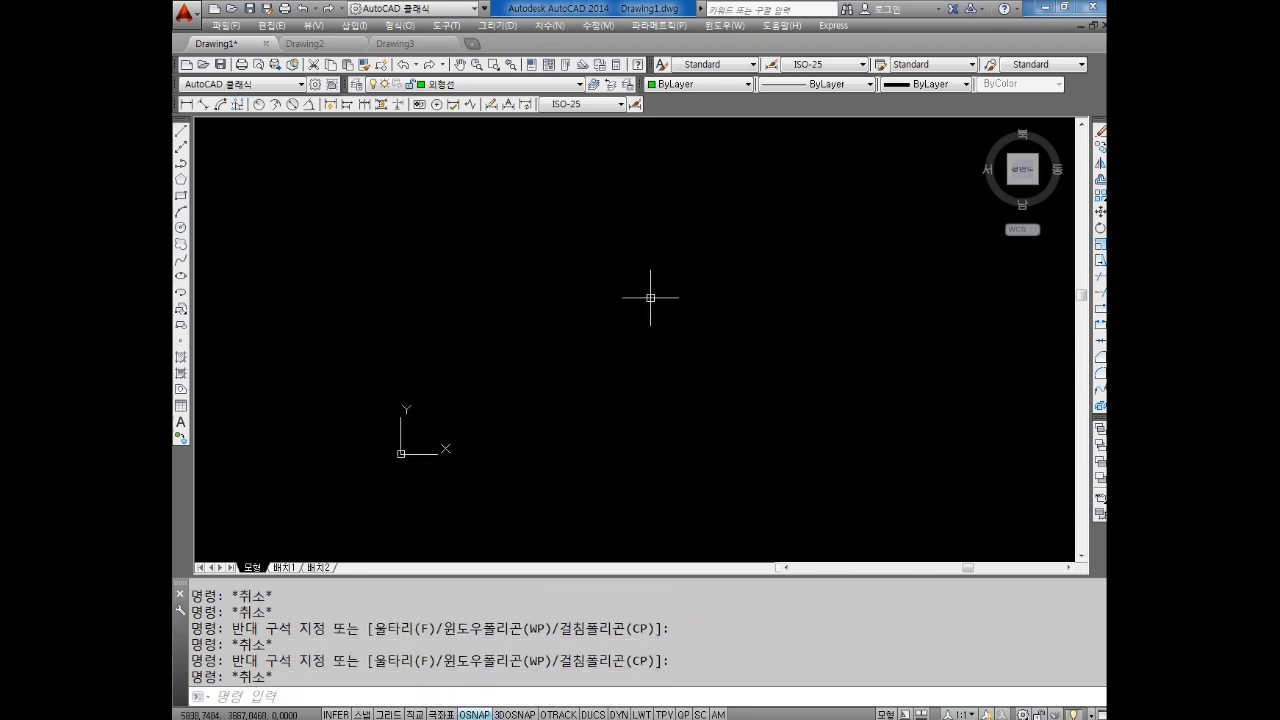
pyautogui.click(852, 167)
pyautogui.press('Escape')
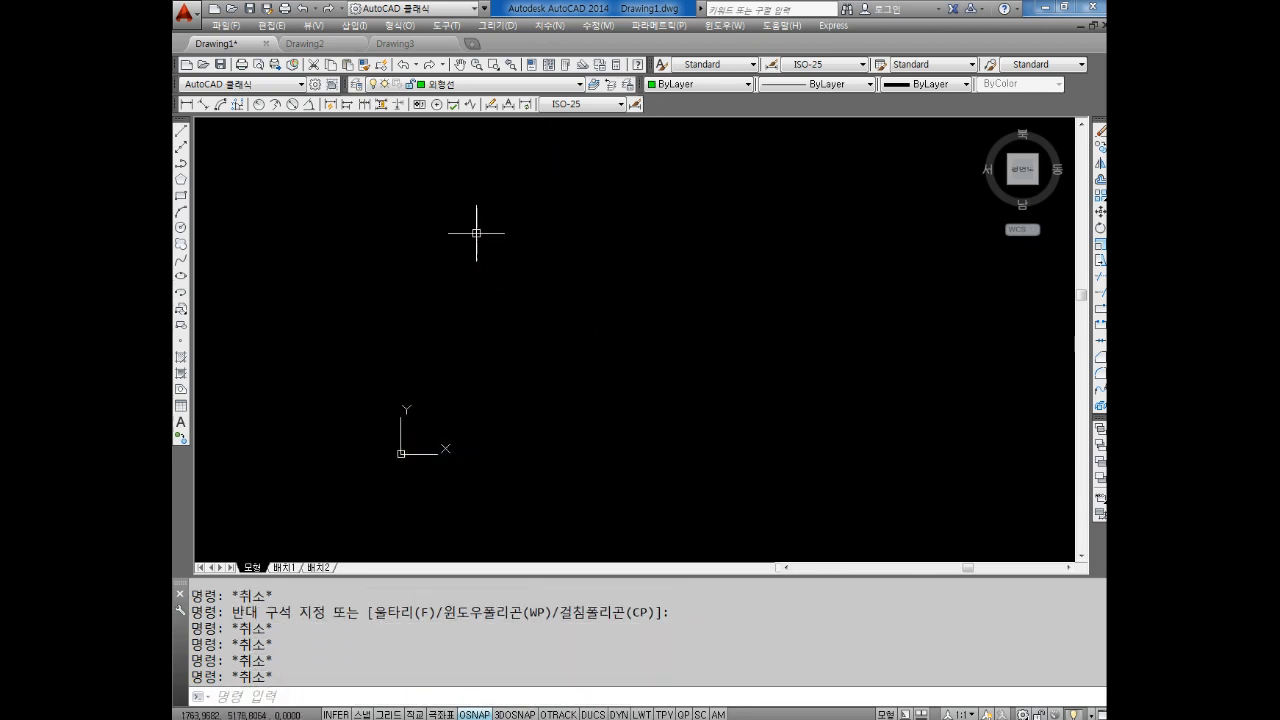
pyautogui.click(226, 25)
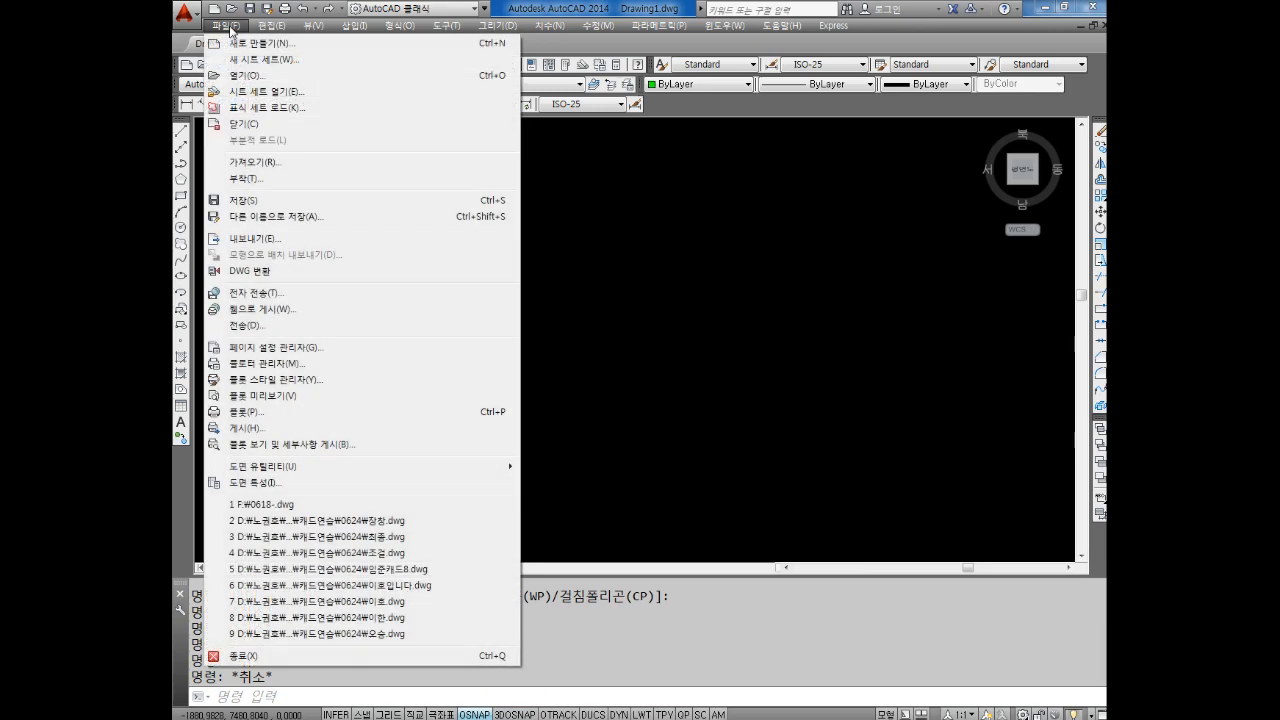
pyautogui.click(288, 217)
pyautogui.moveTo(652, 200); pyautogui.dragTo(638, 115)
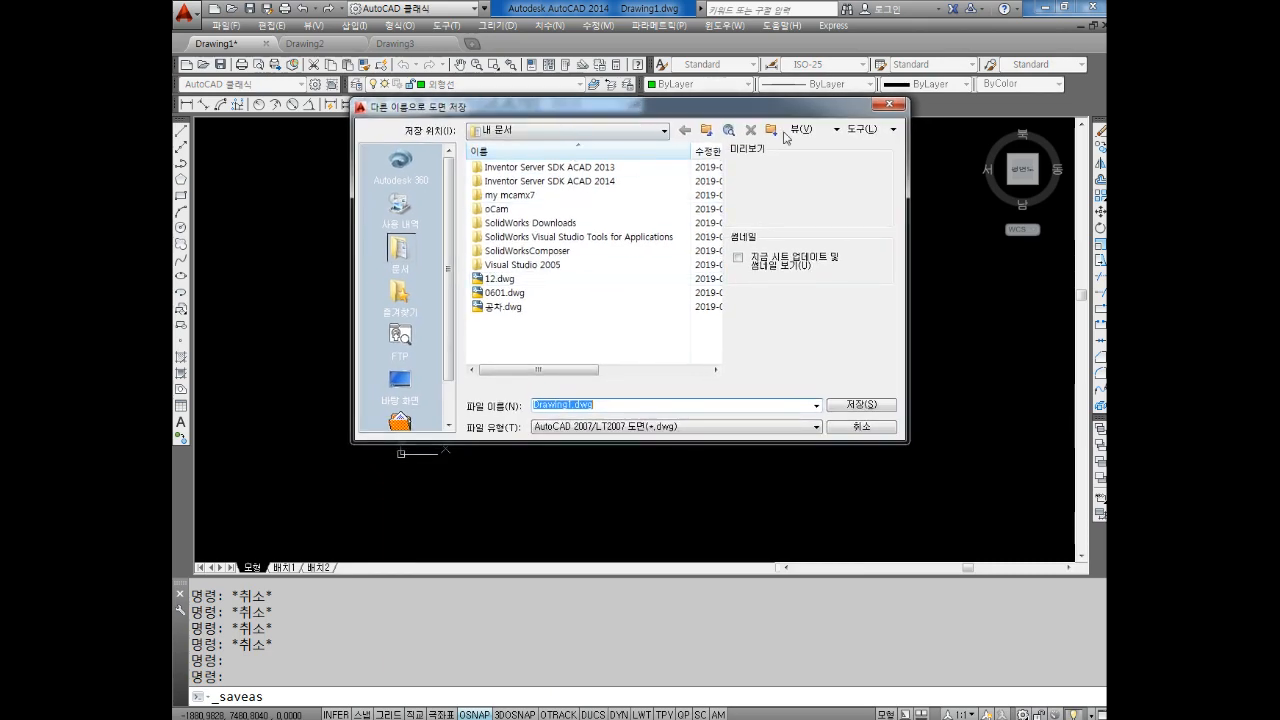
pyautogui.click(888, 104)
# Step: Start saving Drawing1 under another name, with the file type set to AutoCAD 도면 템플릿 (*.dwt)
pyautogui.click(226, 25)
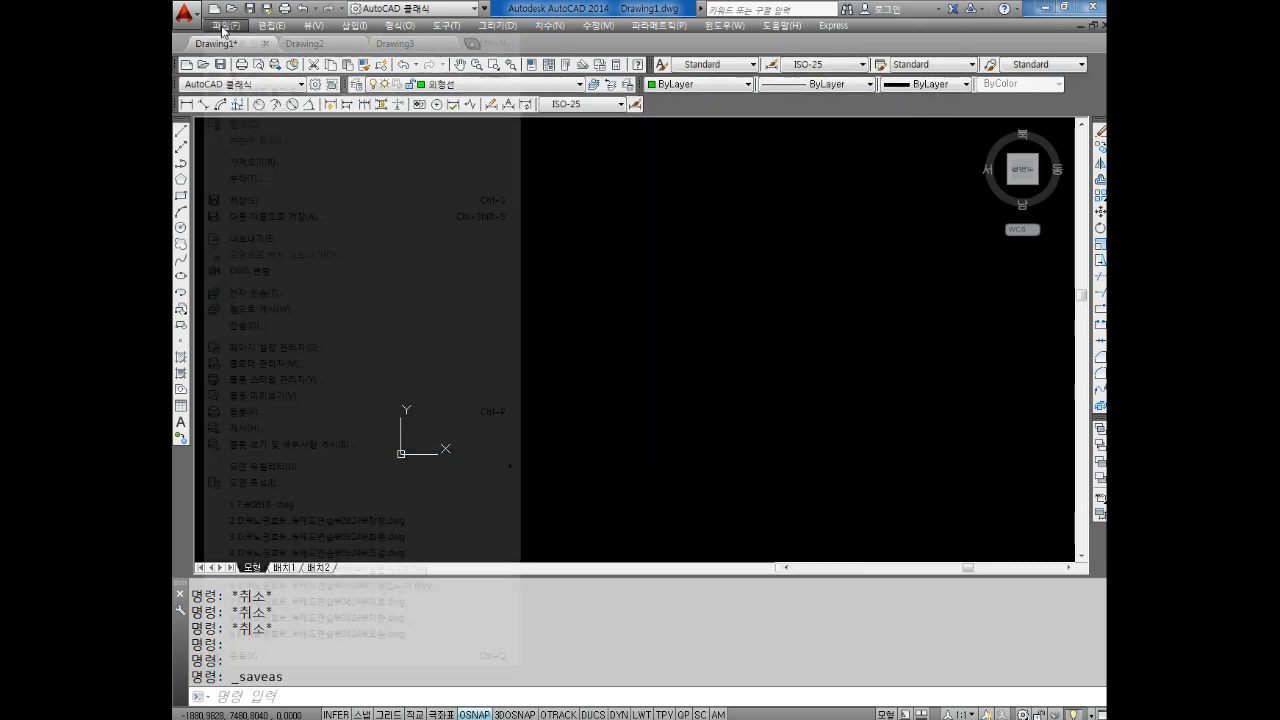
pyautogui.click(285, 216)
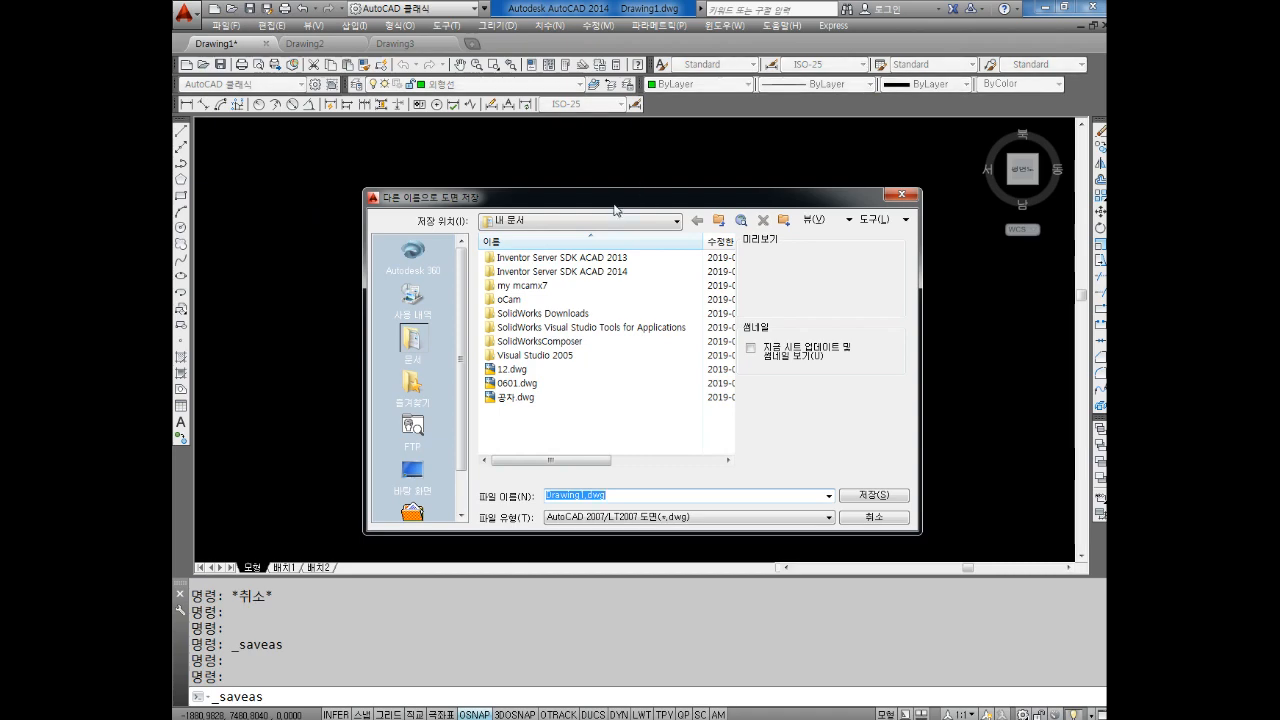
pyautogui.moveTo(615, 205); pyautogui.dragTo(592, 69)
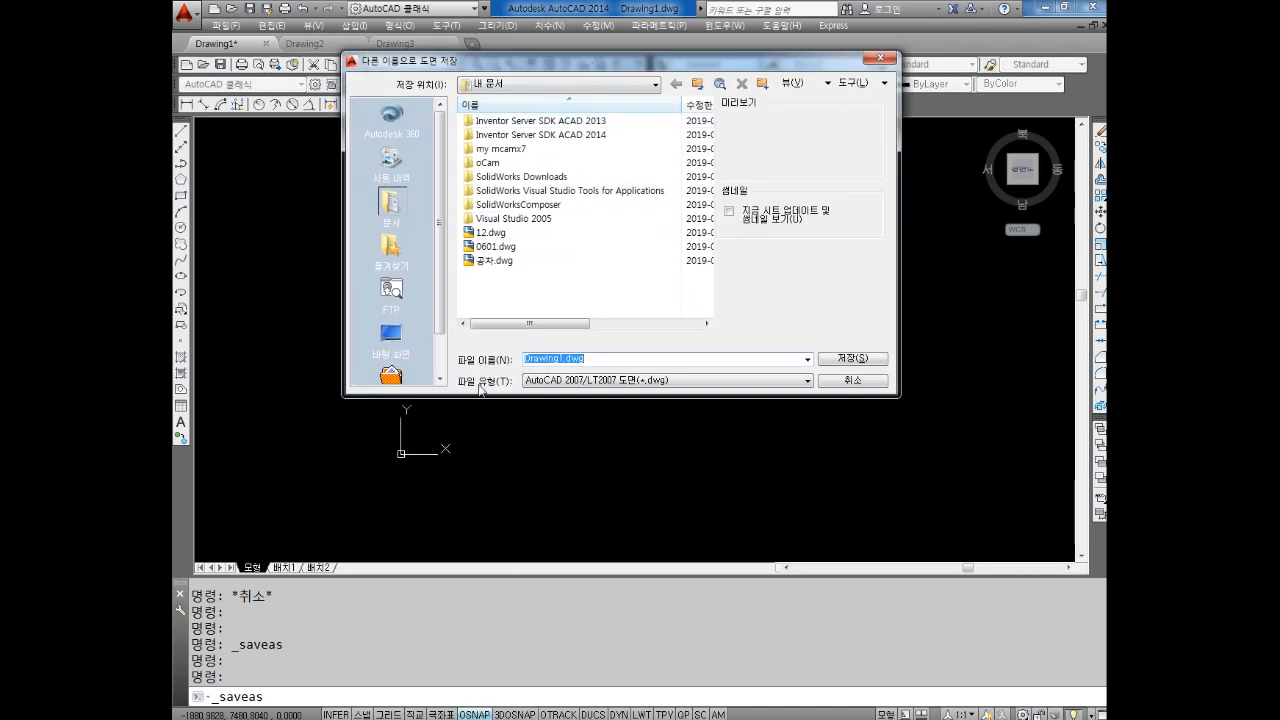
pyautogui.click(620, 381)
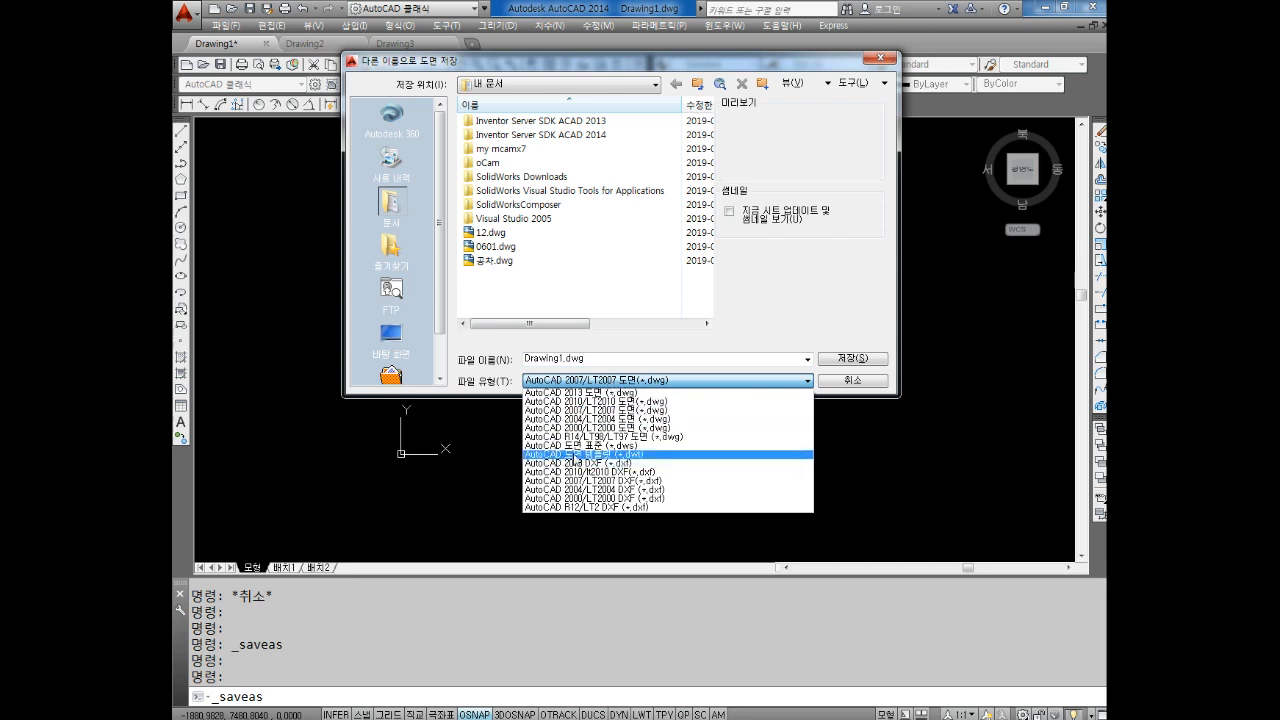
pyautogui.click(575, 455)
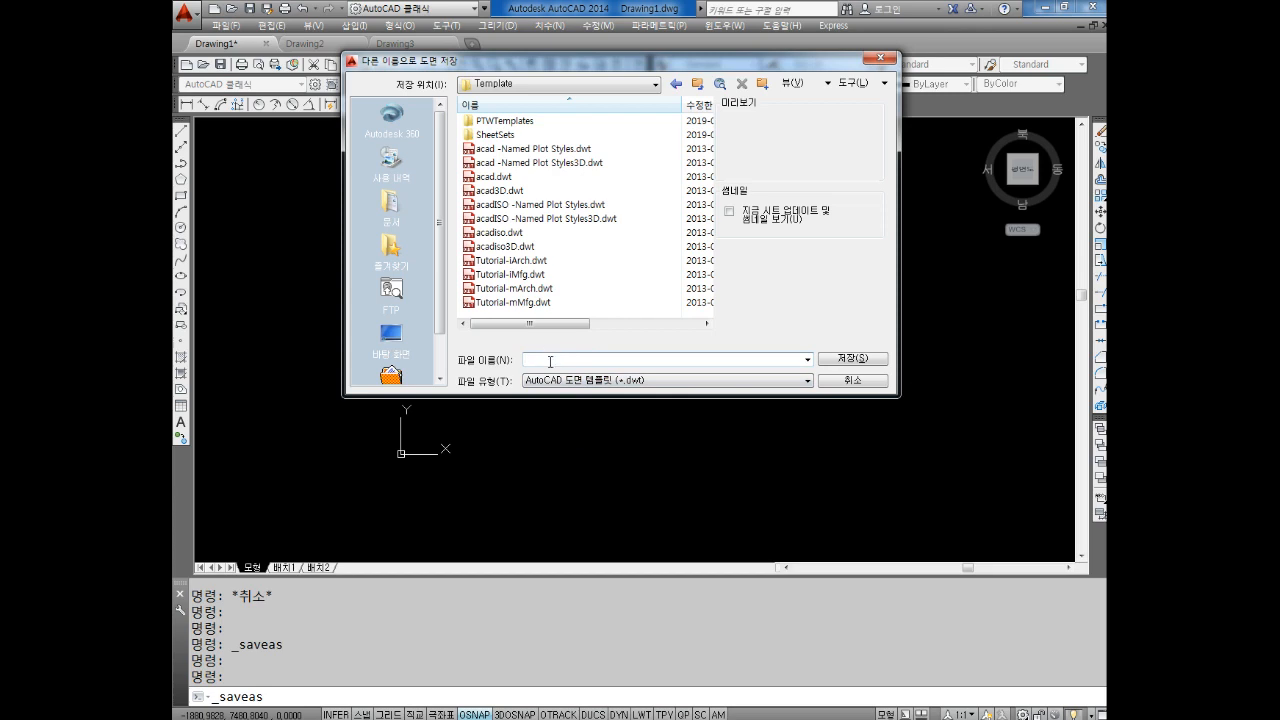
# Step: Name the template file 레이어설정 and save it with 미터법 units and all layers stored as unreconciled
pyautogui.write('레이어템저ㅏ')
pyautogui.press('BackSpace')
pyautogui.press('BackSpace')
pyautogui.write('저ㅏㅇ')
pyautogui.press('BackSpace')
pyautogui.press('BackSpace')
pyautogui.press('BackSpace')
pyautogui.write('저')
pyautogui.press('BackSpace')
pyautogui.press('BackSpace')
pyautogui.write('ㅈㅓㅇ')
pyautogui.click(863, 361)
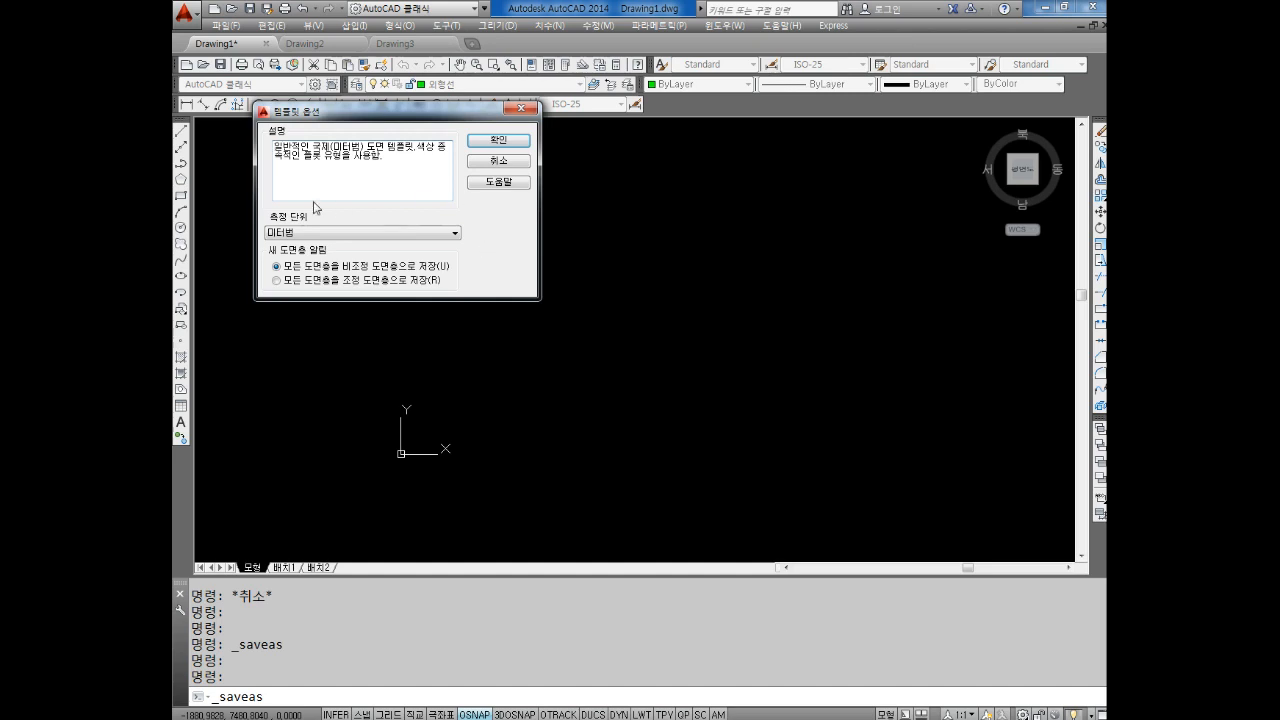
pyautogui.click(498, 142)
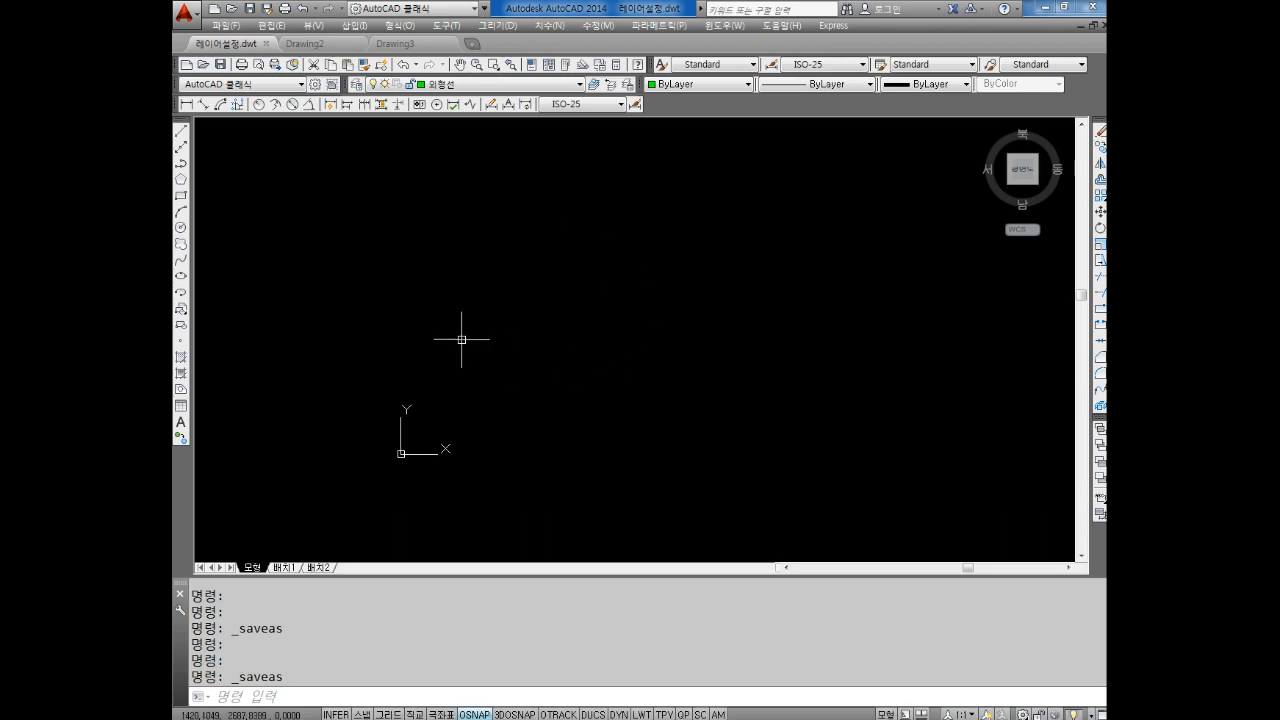
# Step: Create a new drawing from the 레이어설정.dwt template and check its layer list
pyautogui.click(226, 25)
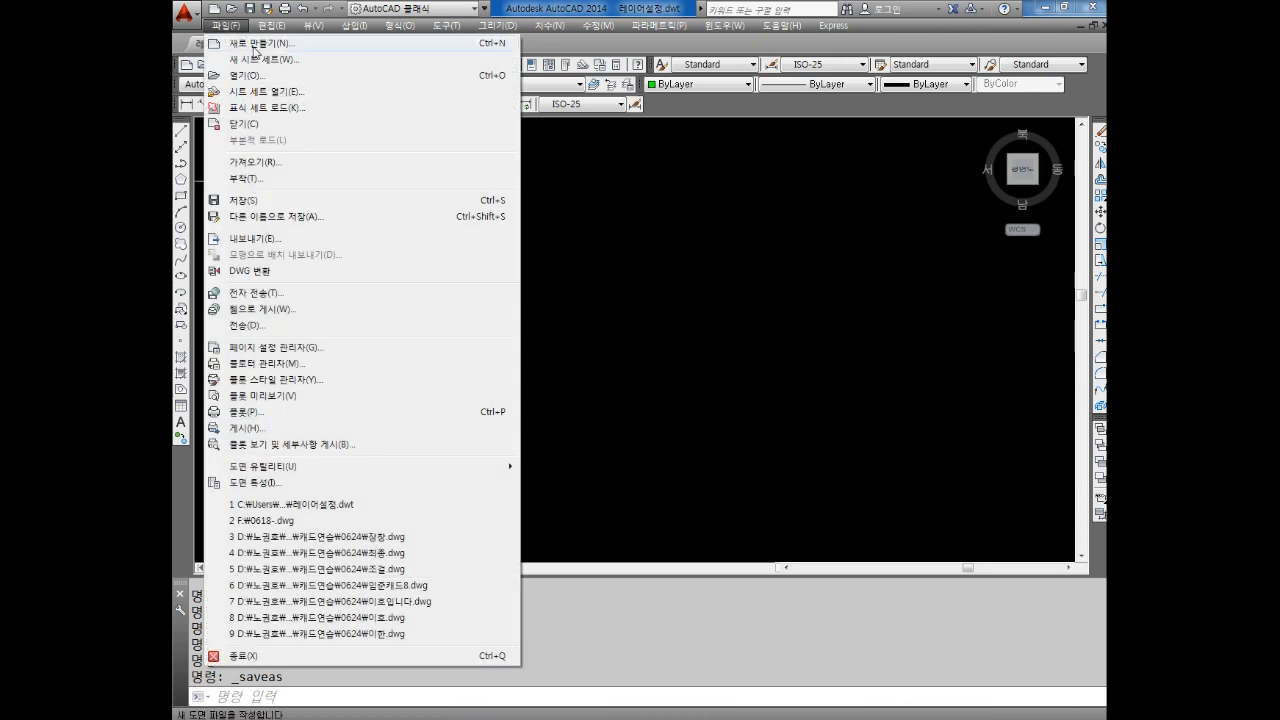
pyautogui.click(255, 52)
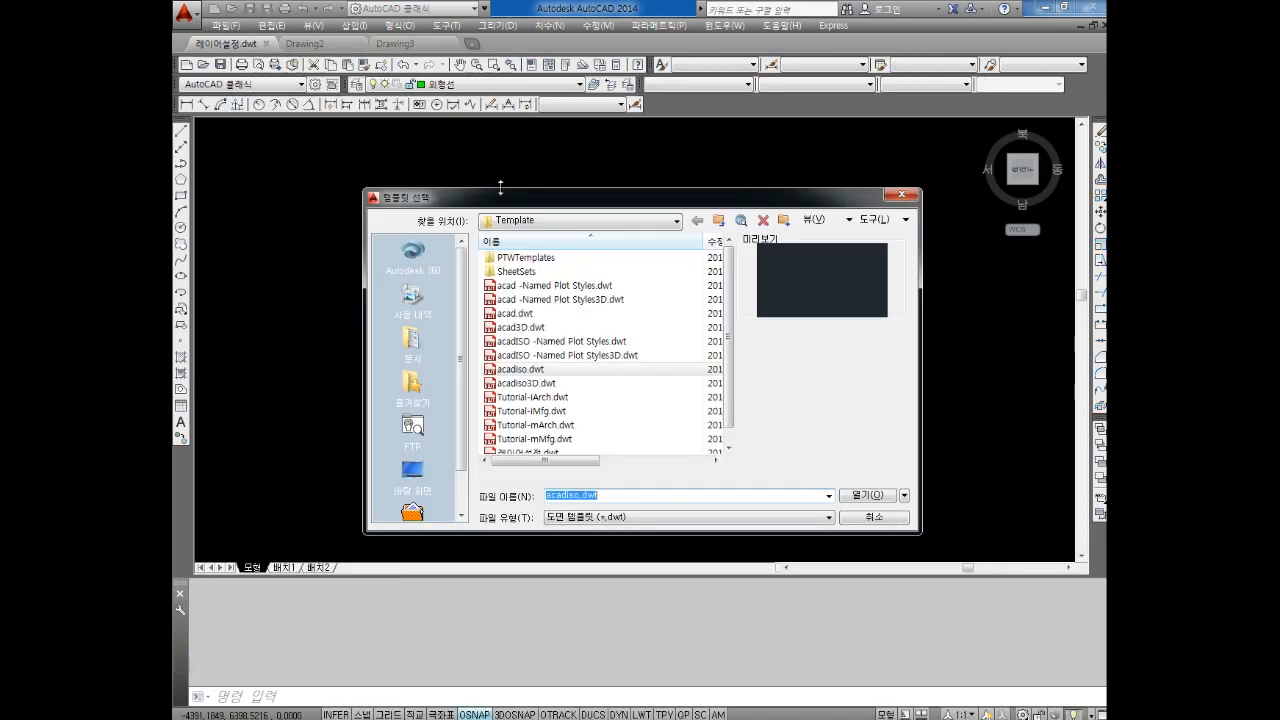
pyautogui.moveTo(515, 197); pyautogui.dragTo(487, 89)
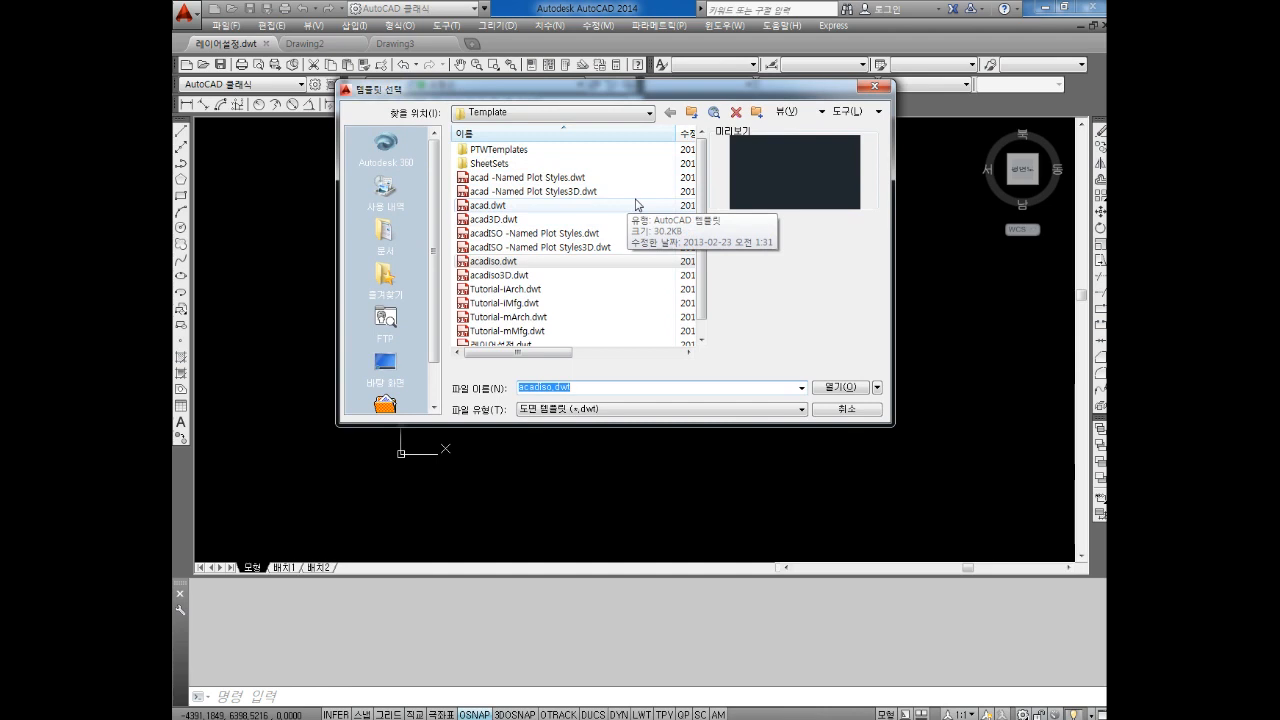
pyautogui.moveTo(593, 425); pyautogui.dragTo(591, 546)
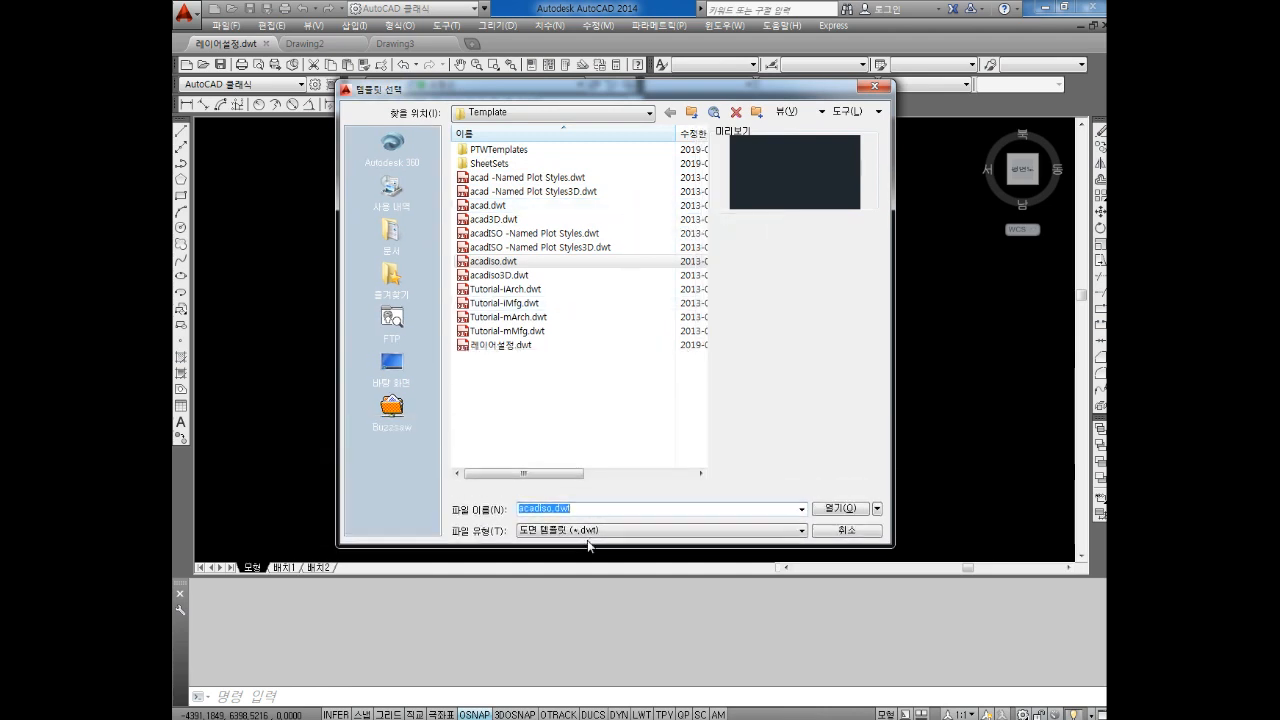
pyautogui.click(494, 346)
pyautogui.press('Up')
pyautogui.press('Down')
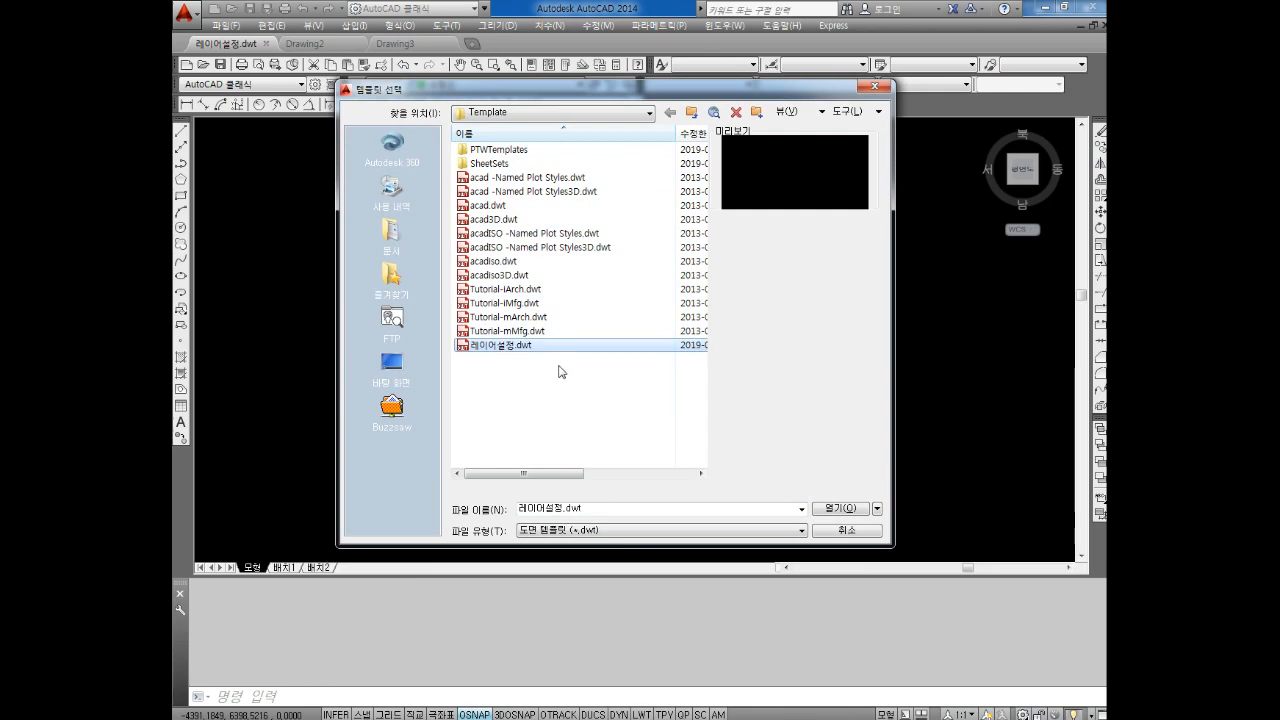
pyautogui.click(843, 508)
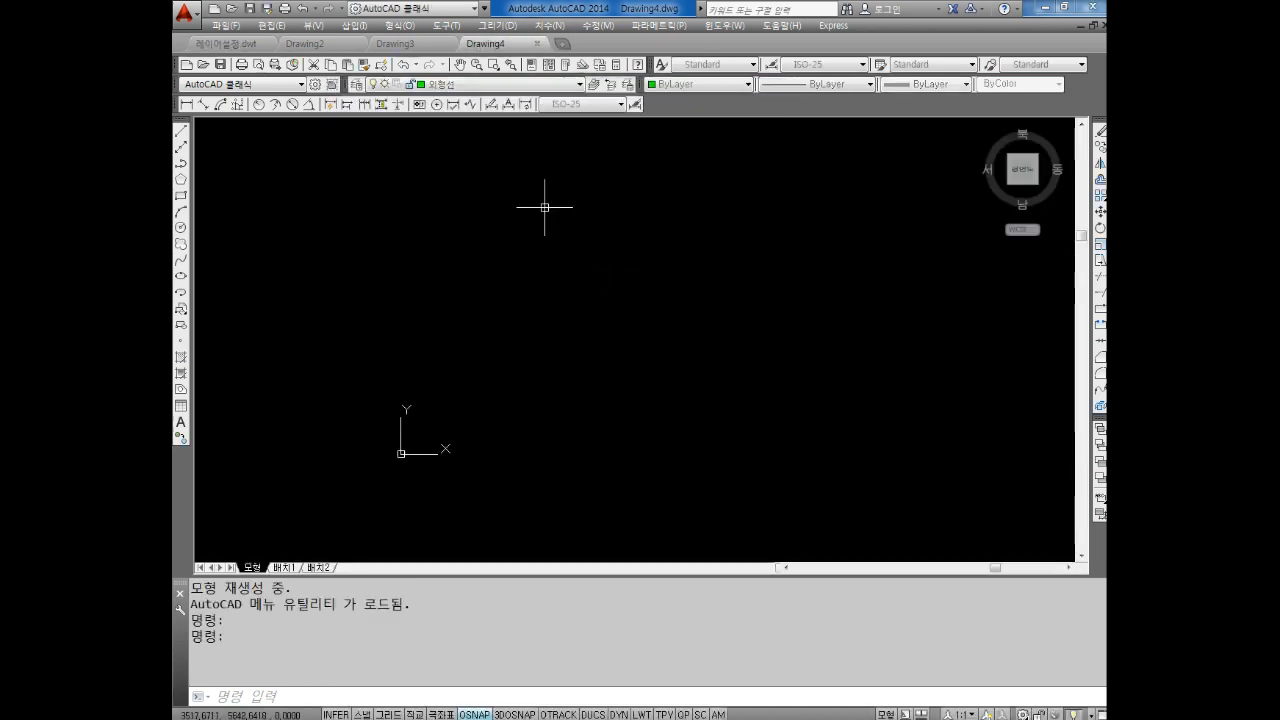
pyautogui.click(450, 85)
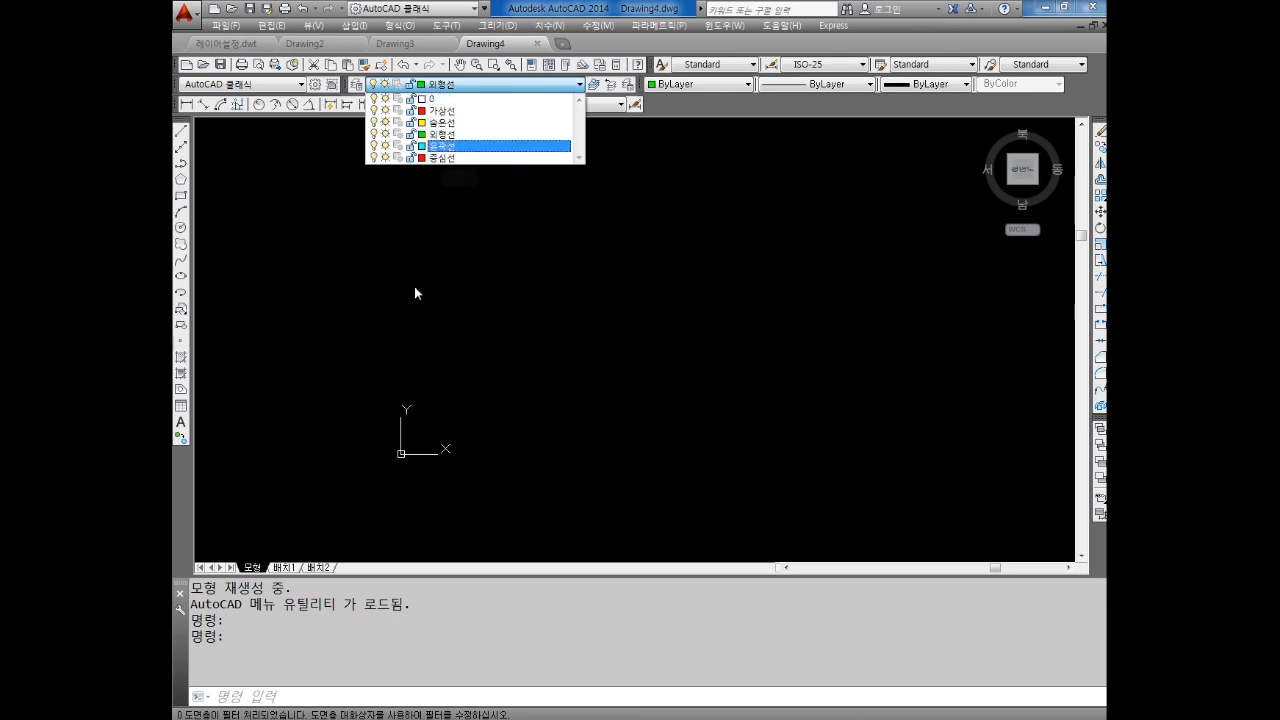
# Step: Create another new drawing from the 레이어설정.dwt template
pyautogui.press('Escape')
pyautogui.press('Escape')
pyautogui.click(224, 28)
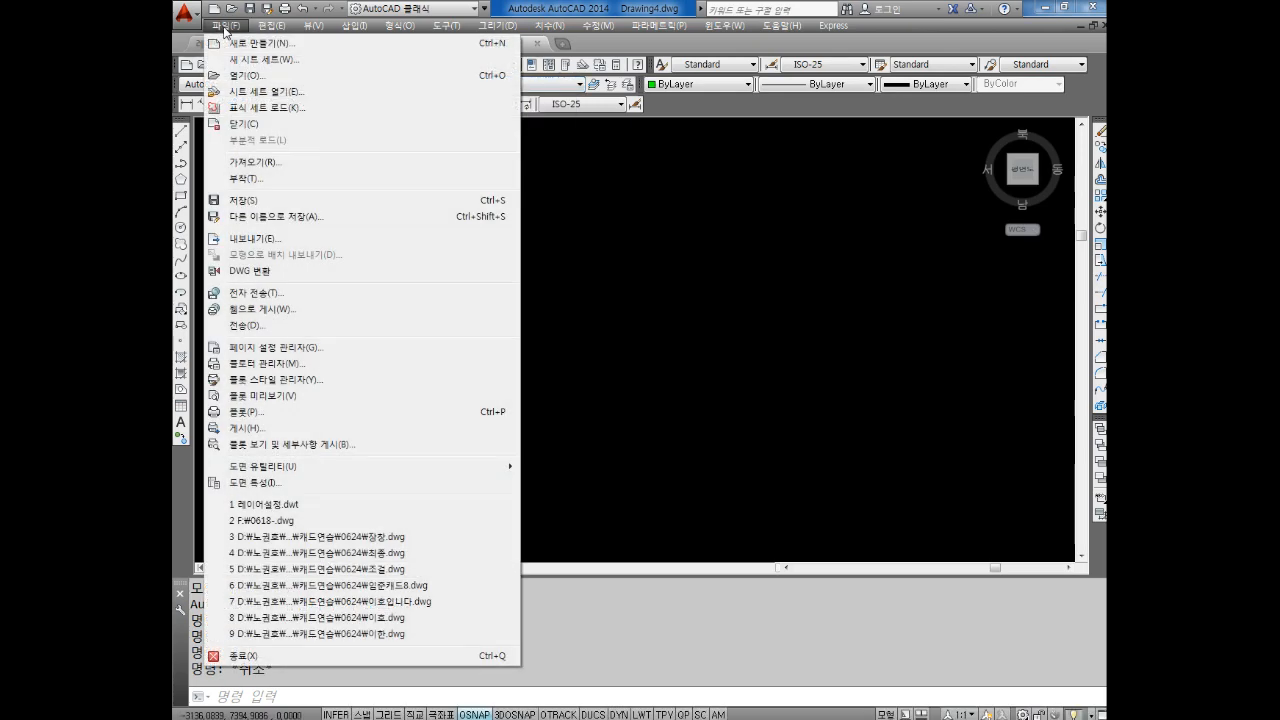
pyautogui.click(249, 45)
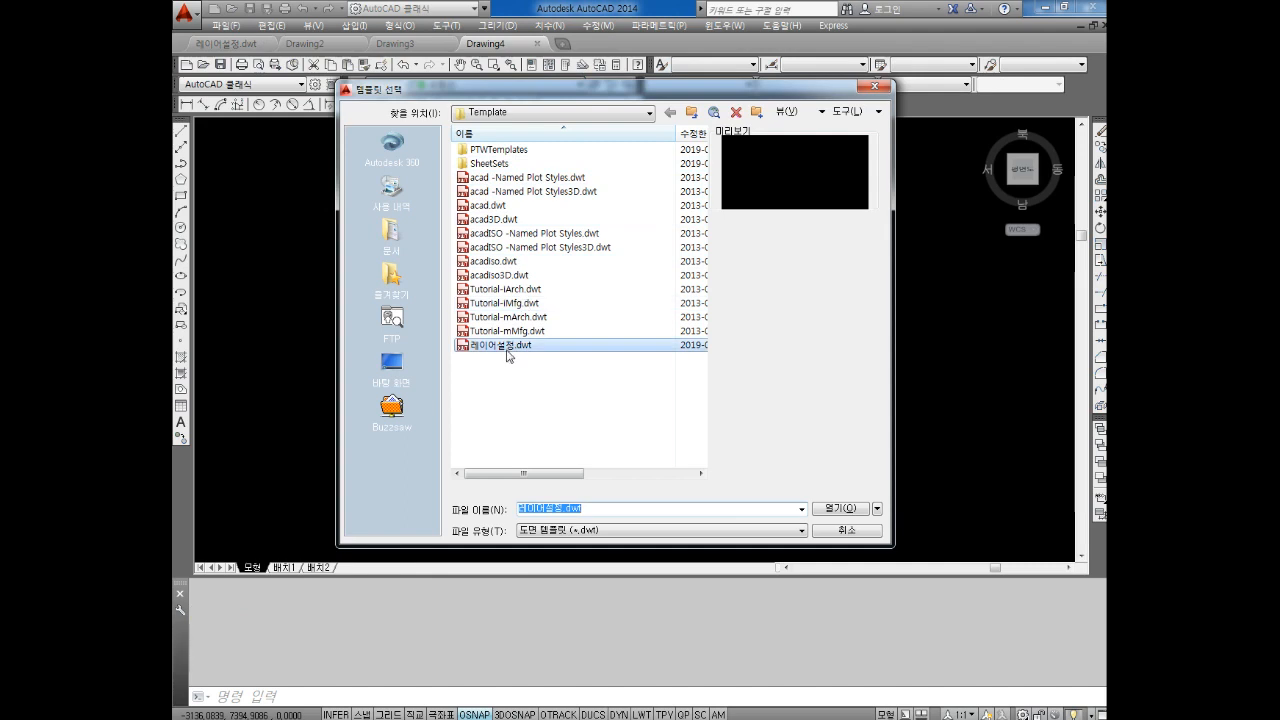
pyautogui.click(505, 345)
pyautogui.click(835, 509)
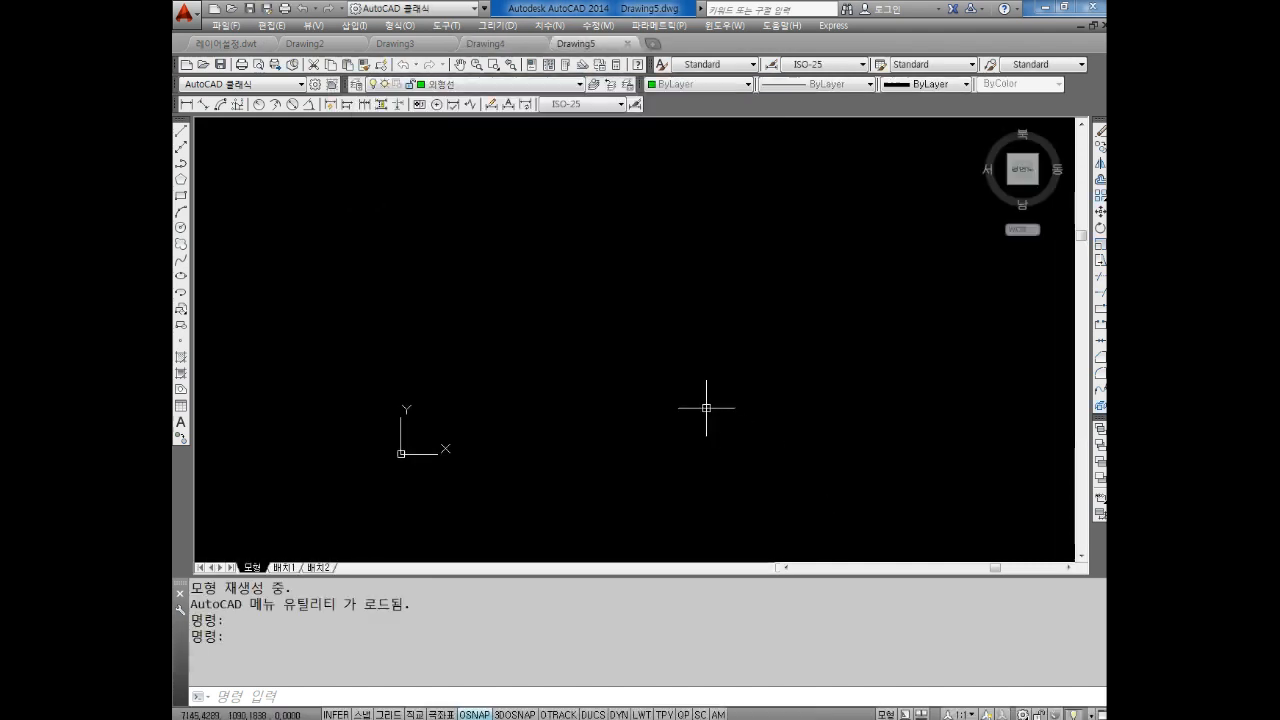
pyautogui.press('Escape')
pyautogui.press('Escape')
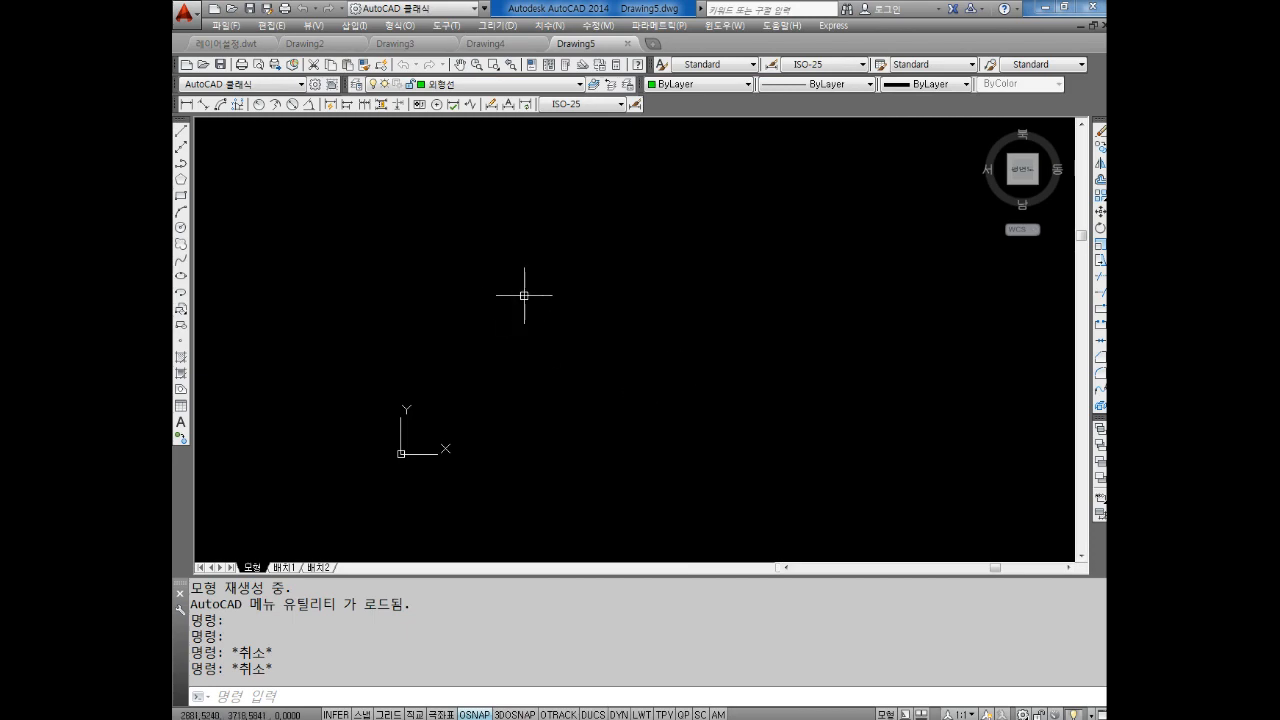
pyautogui.press('Escape')
pyautogui.press('Escape')
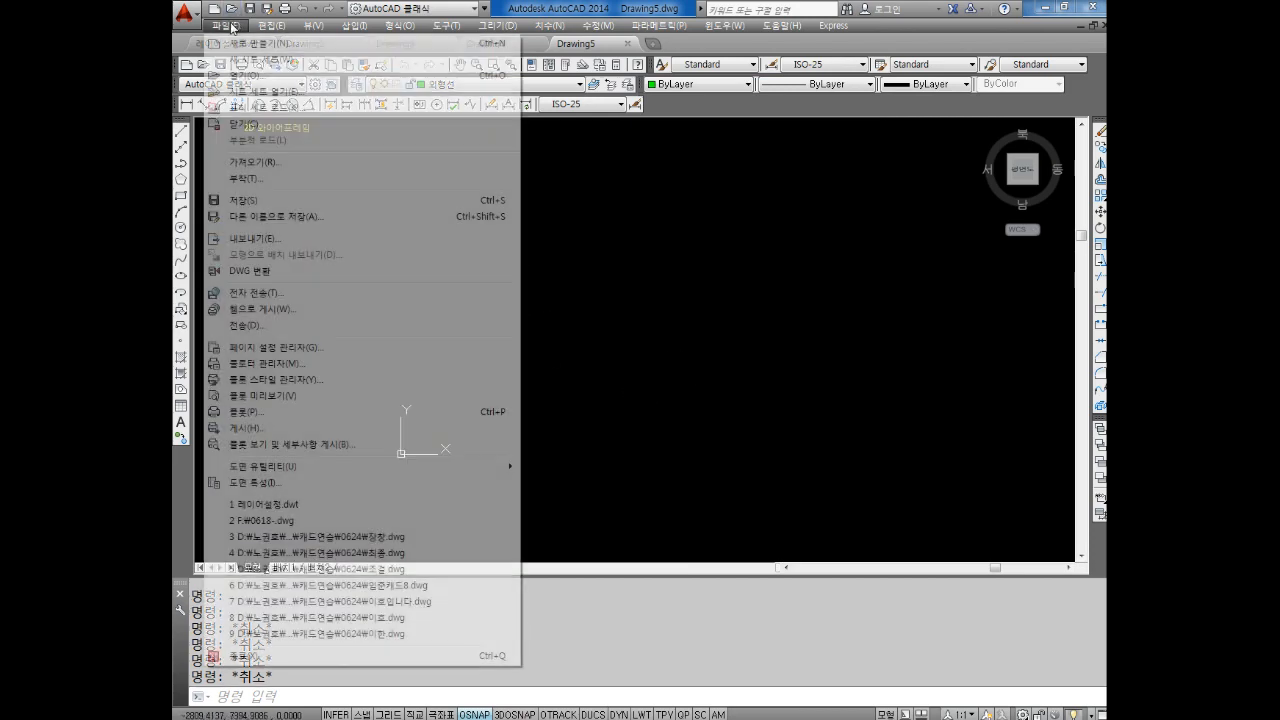
# Step: Create a new drawing from the default acadiso.dwt template and check its layer list for comparison
pyautogui.click(236, 24)
pyautogui.click(245, 42)
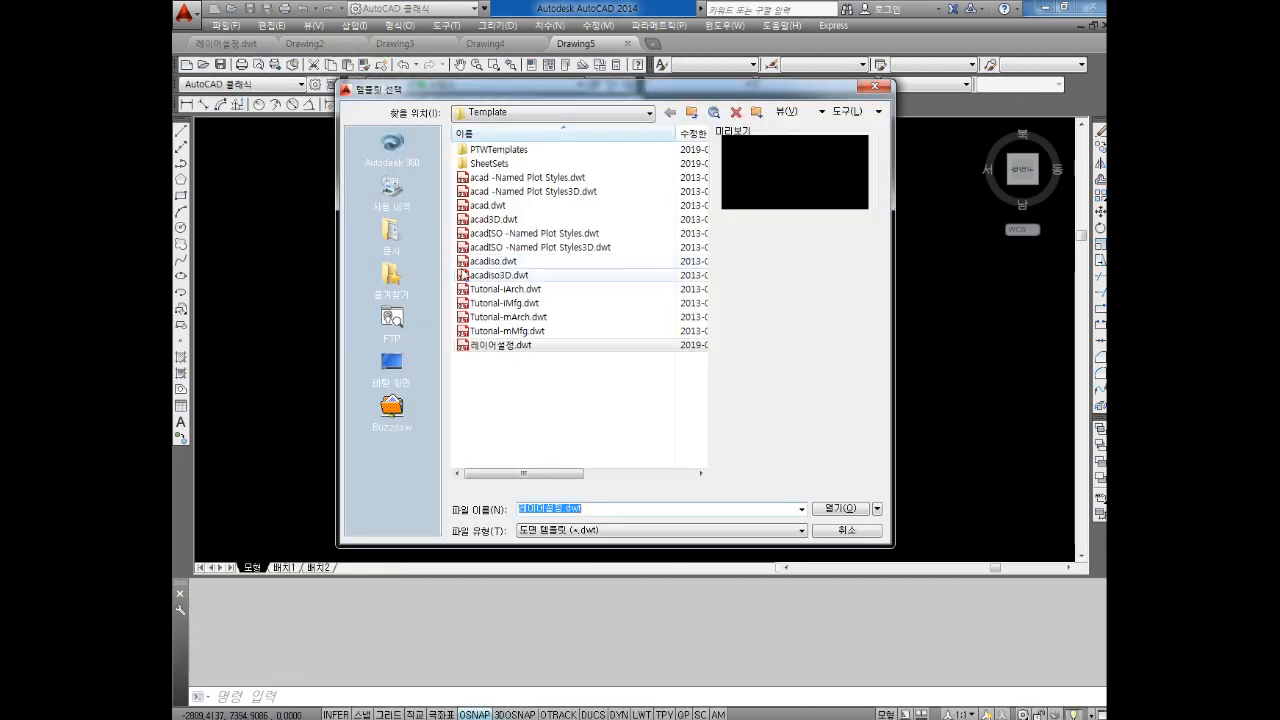
pyautogui.click(497, 261)
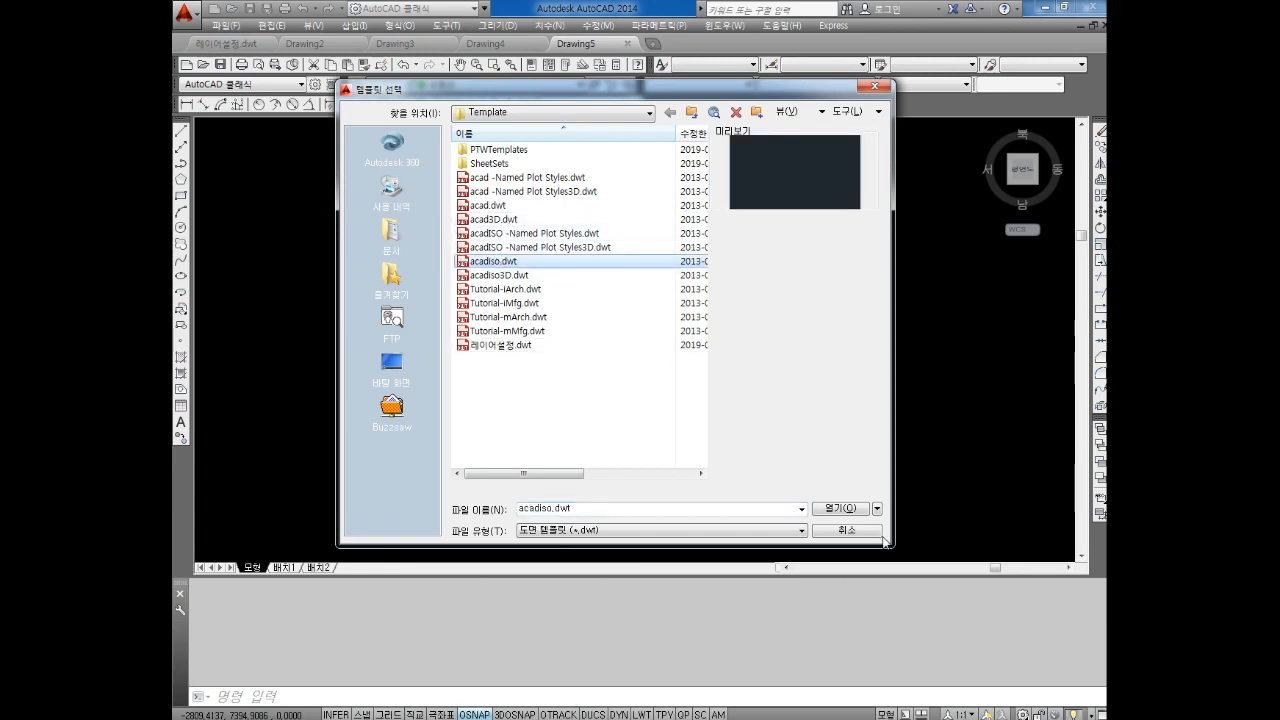
pyautogui.click(846, 508)
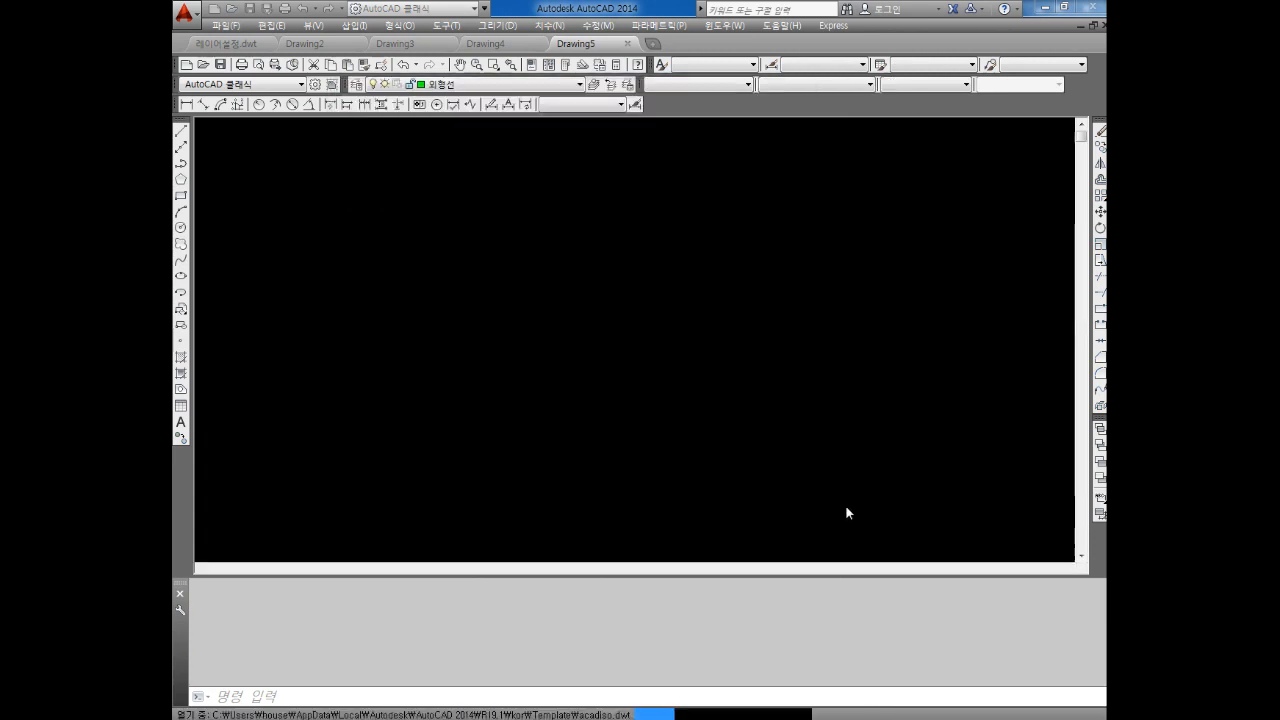
pyautogui.click(481, 84)
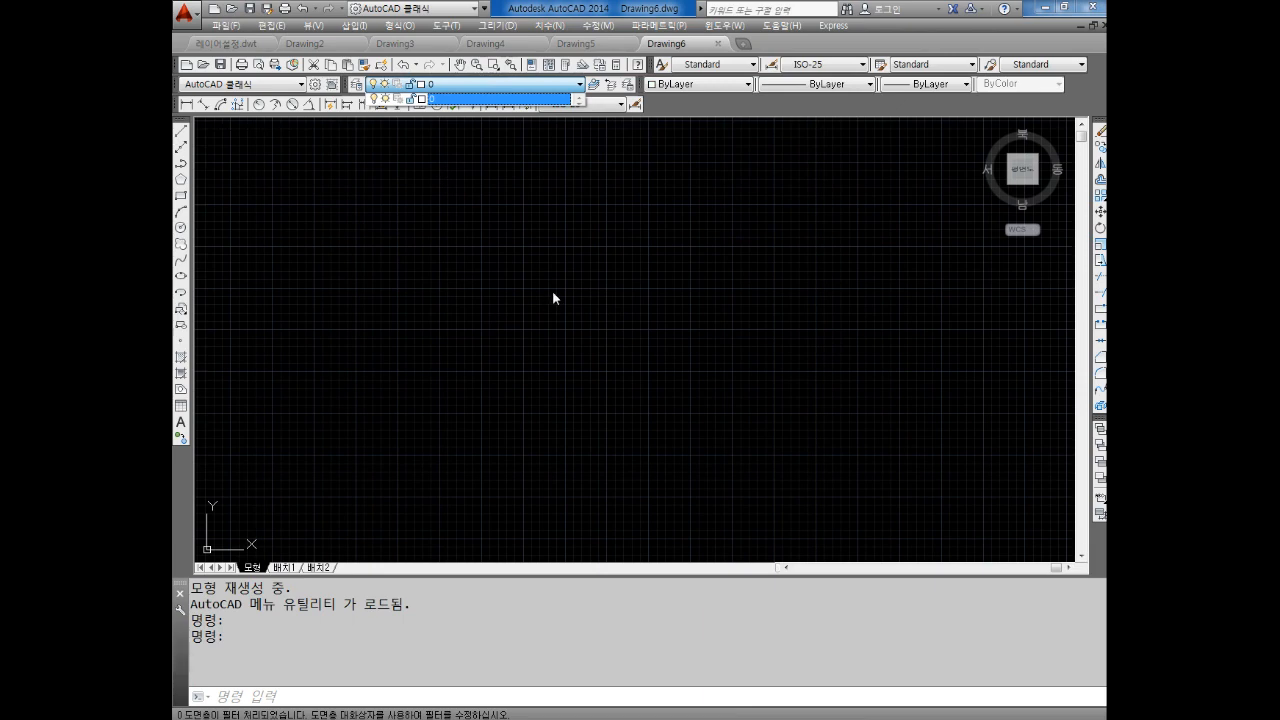
pyautogui.press('Escape')
pyautogui.press('Escape')
pyautogui.press('Escape')
pyautogui.press('Escape')
pyautogui.press('Escape')
pyautogui.press('Escape')
pyautogui.press('Escape')
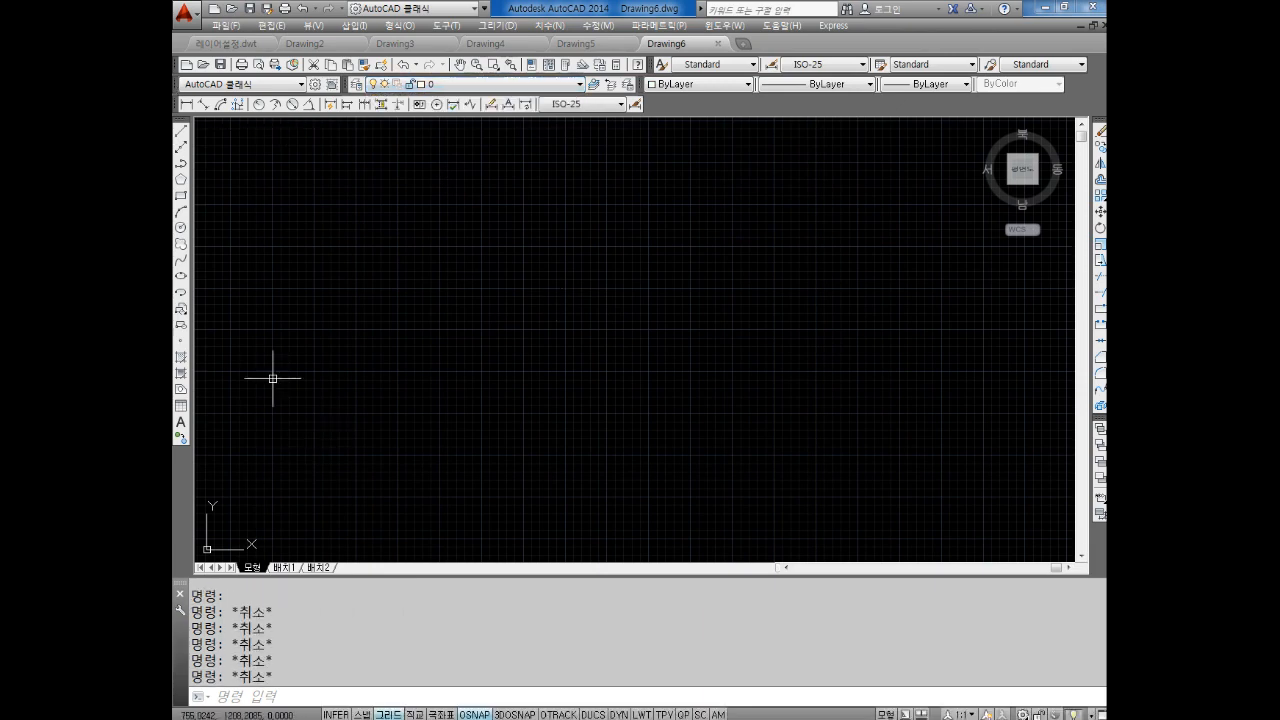
# Step: Start one more drawing based on the 레이어설정.dwt template instead of acadiso.dwt
pyautogui.click(212, 30)
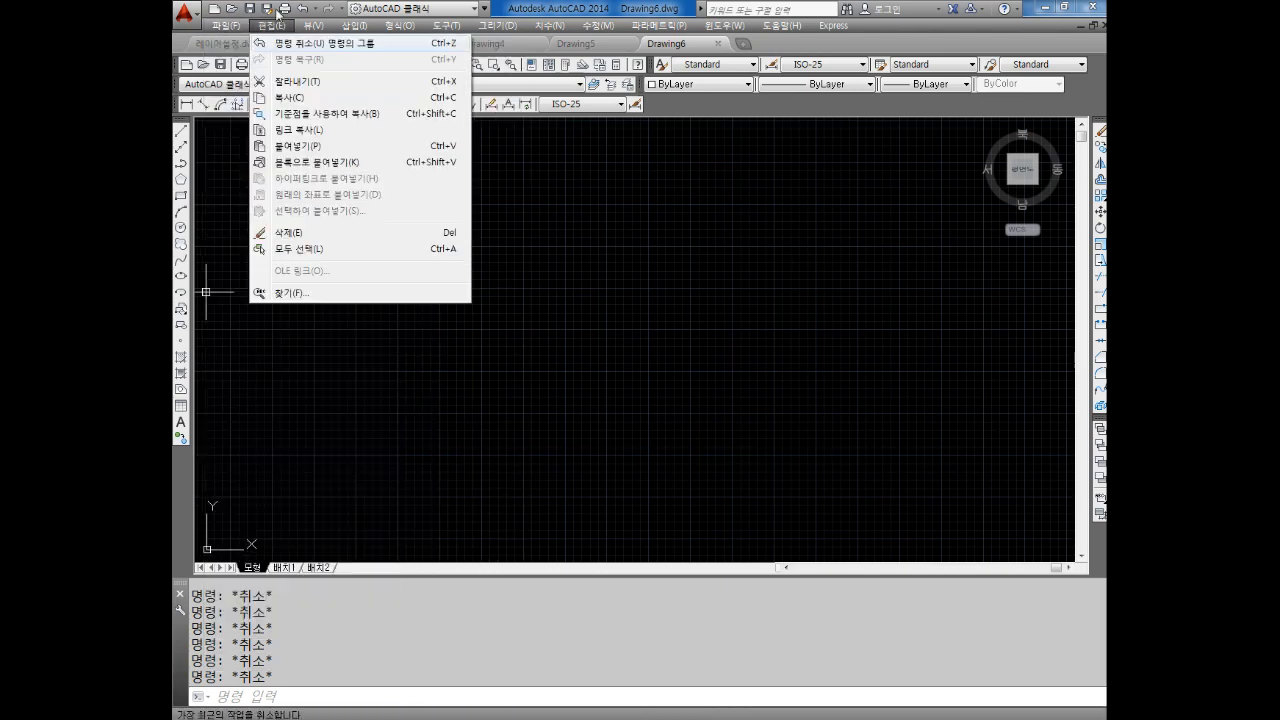
pyautogui.click(243, 46)
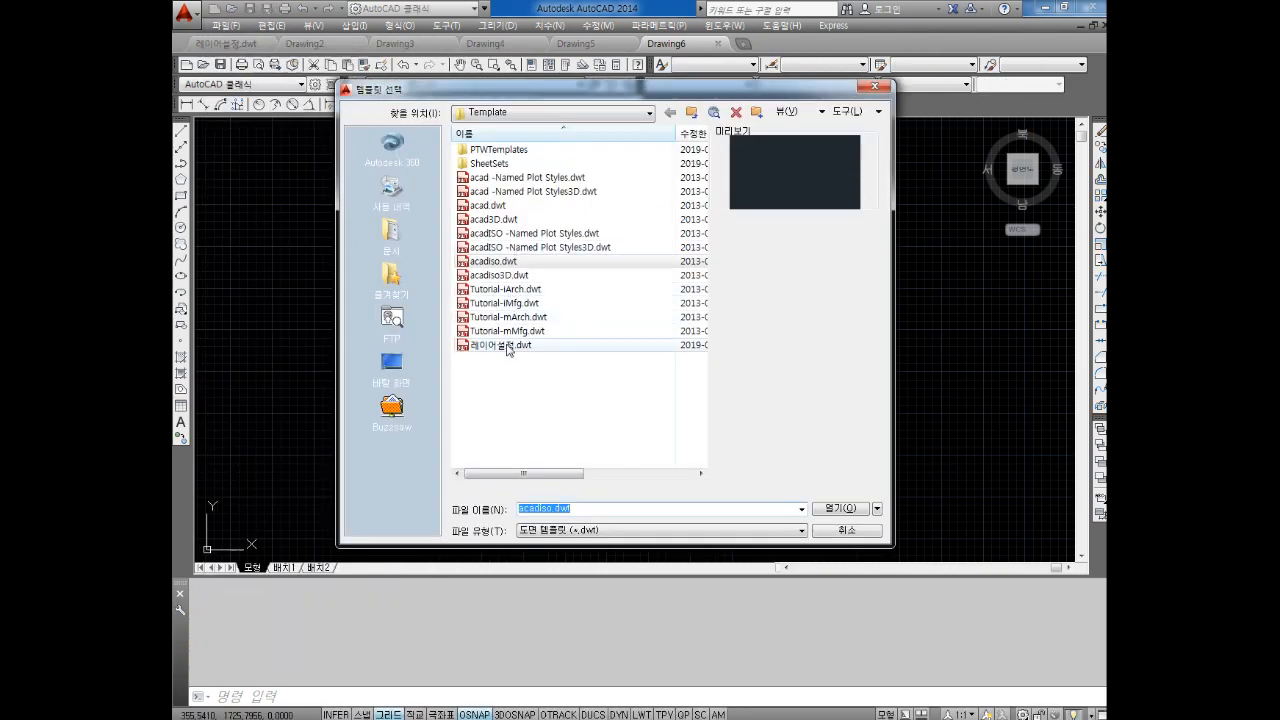
pyautogui.click(508, 348)
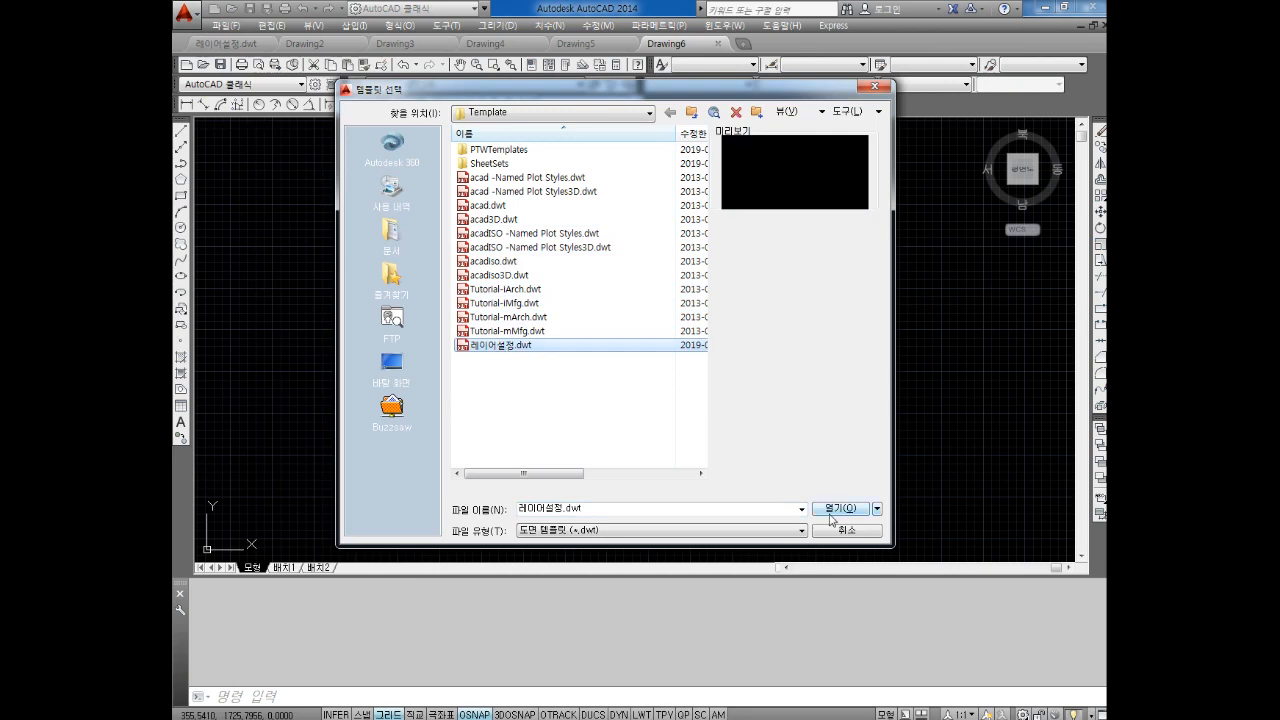
pyautogui.click(830, 508)
pyautogui.press('Escape')
pyautogui.press('Escape')
pyautogui.press('Escape')
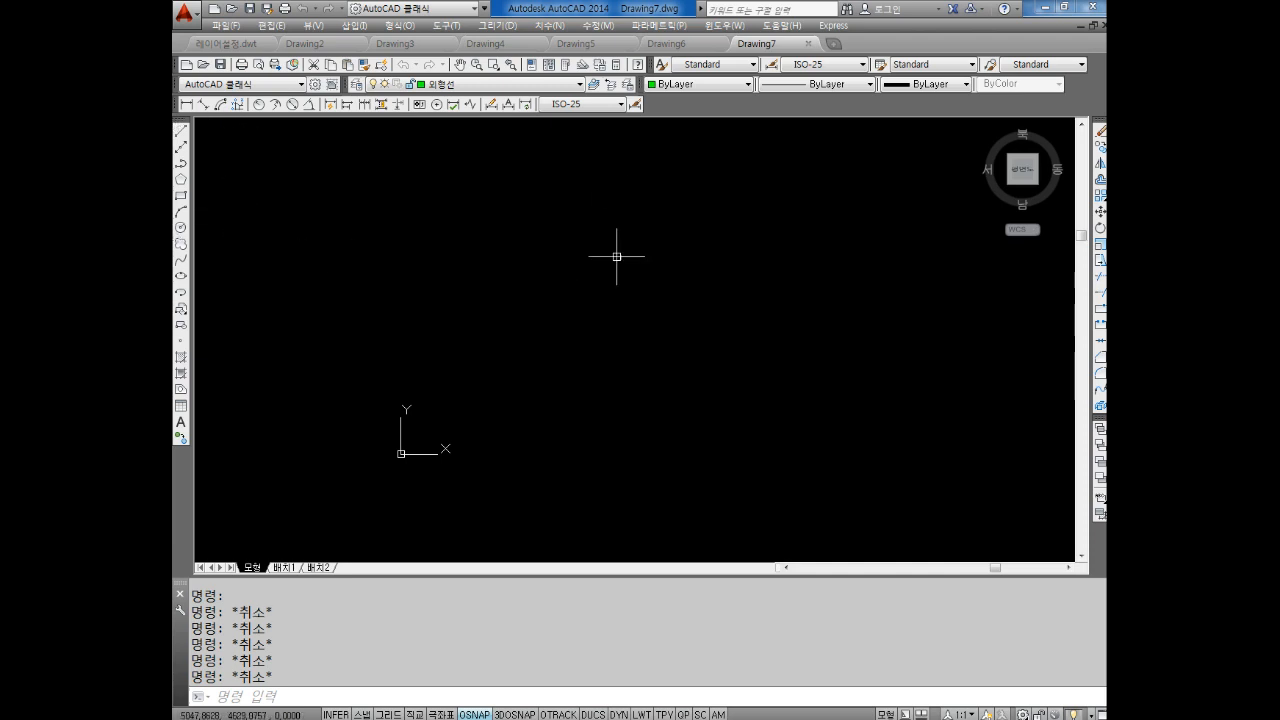
pyautogui.press('Escape')
pyautogui.press('Escape')
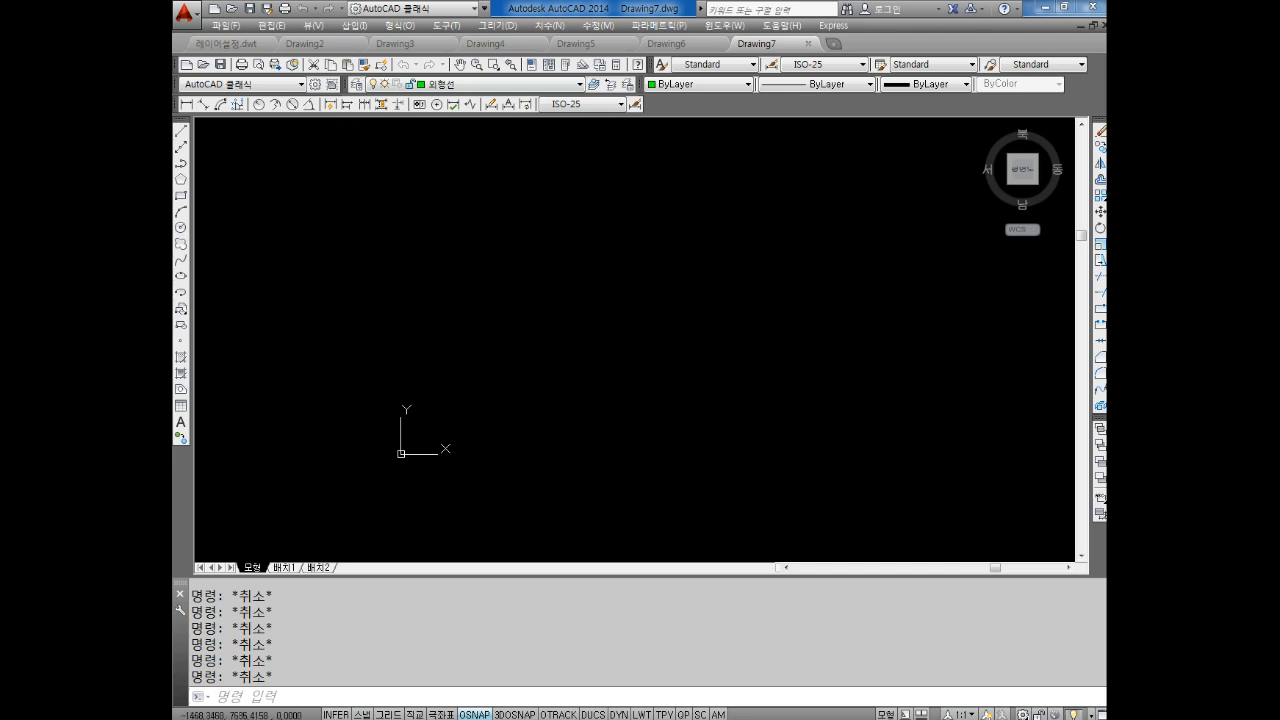
# Step: Make 윤곽선 the current layer in the new drawing
pyautogui.click(466, 86)
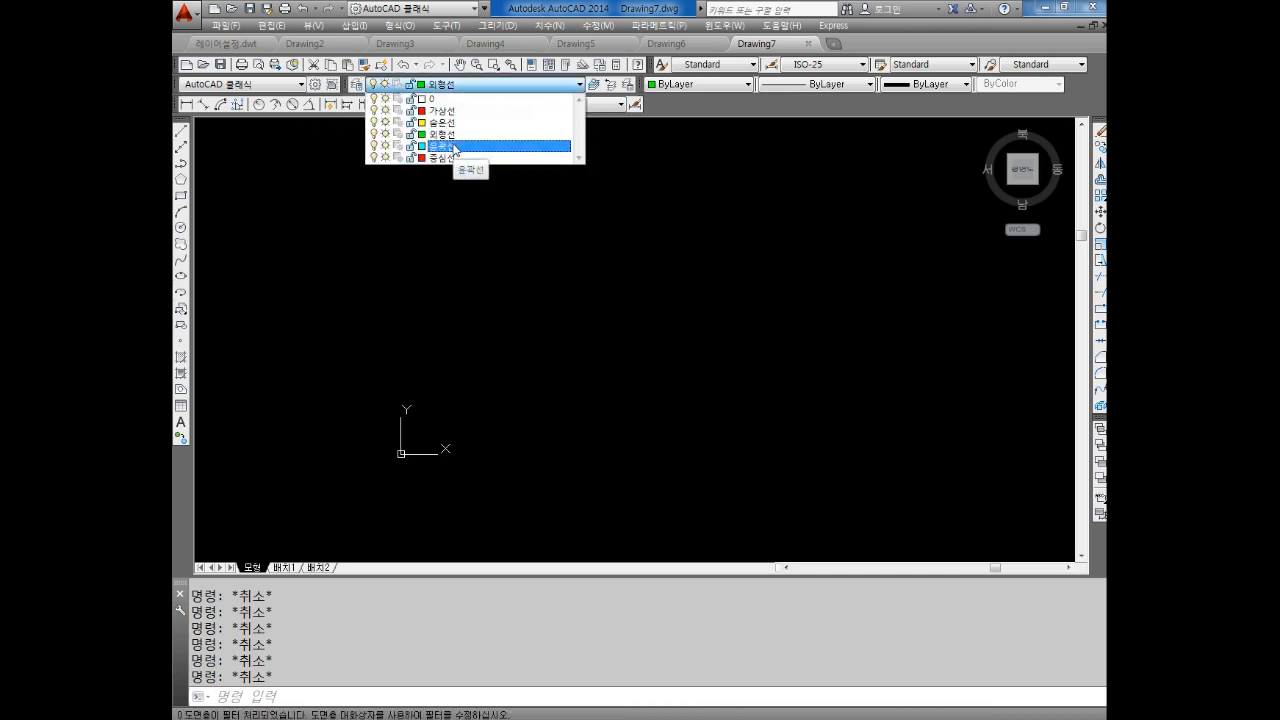
pyautogui.click(448, 146)
pyautogui.click(437, 86)
pyautogui.click(446, 146)
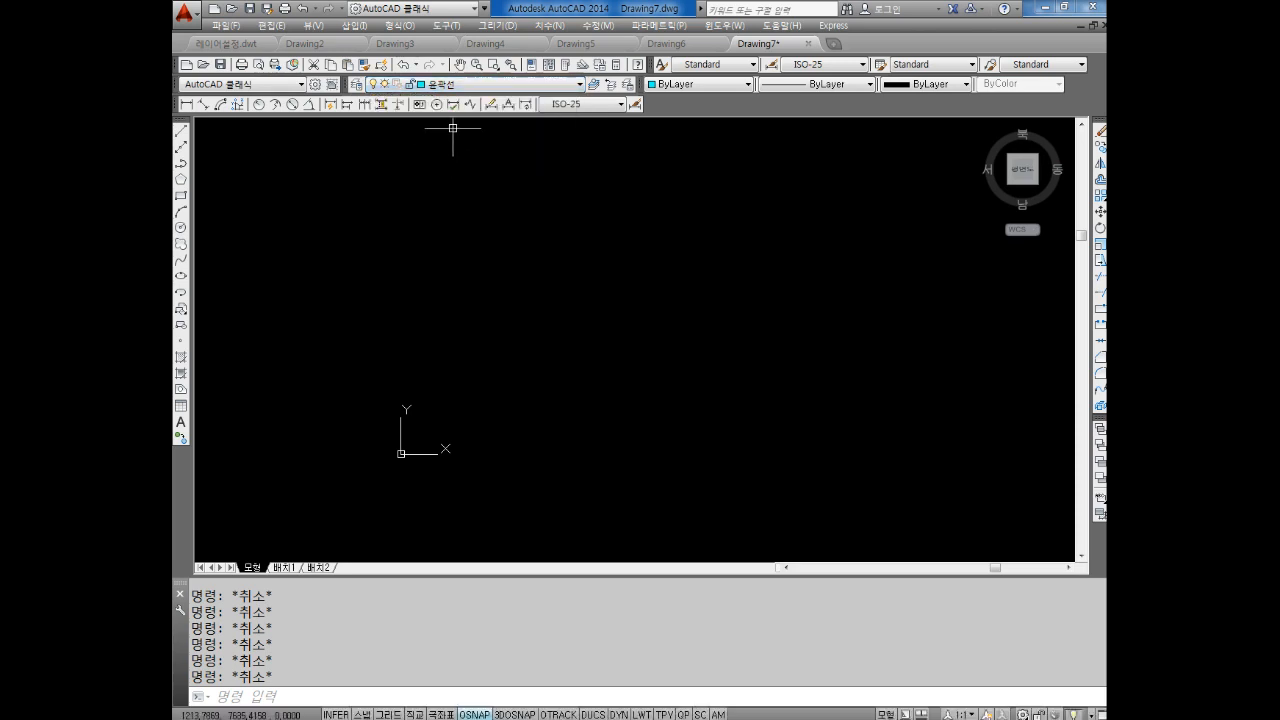
pyautogui.click(455, 86)
pyautogui.click(448, 146)
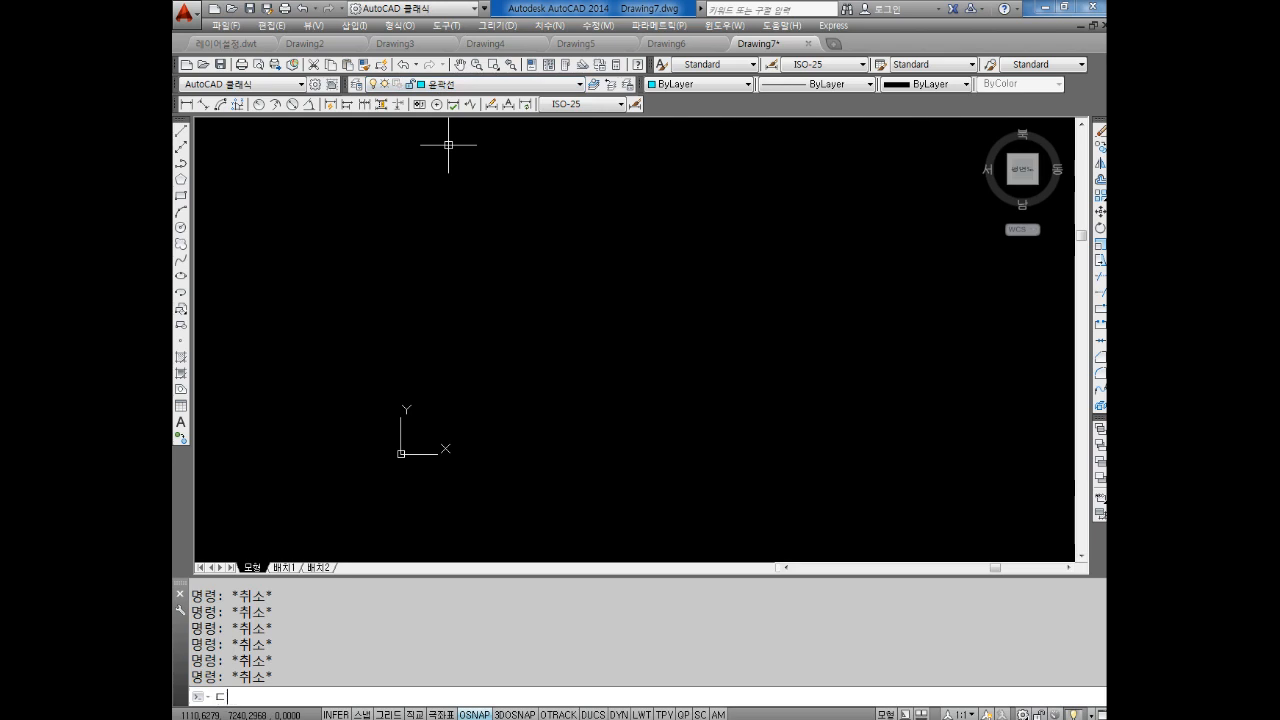
pyautogui.write('REC')
pyautogui.press('Return')
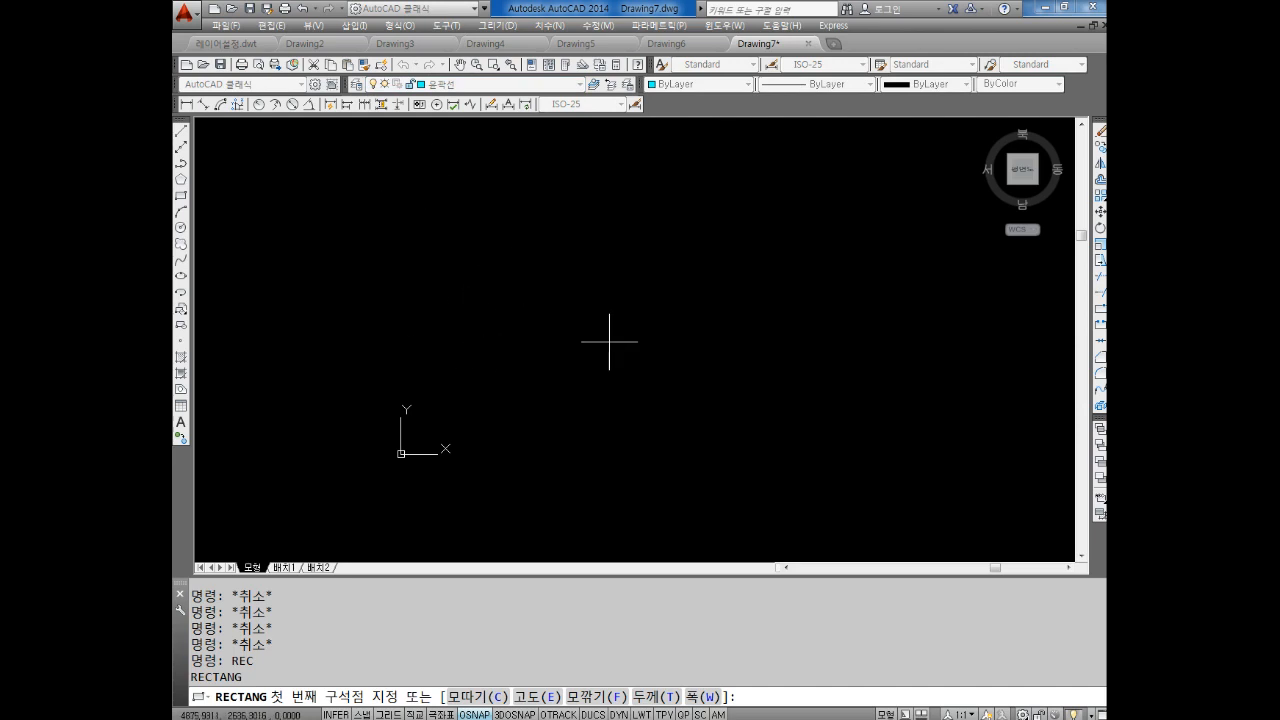
pyautogui.write('0,0')
pyautogui.press('Return')
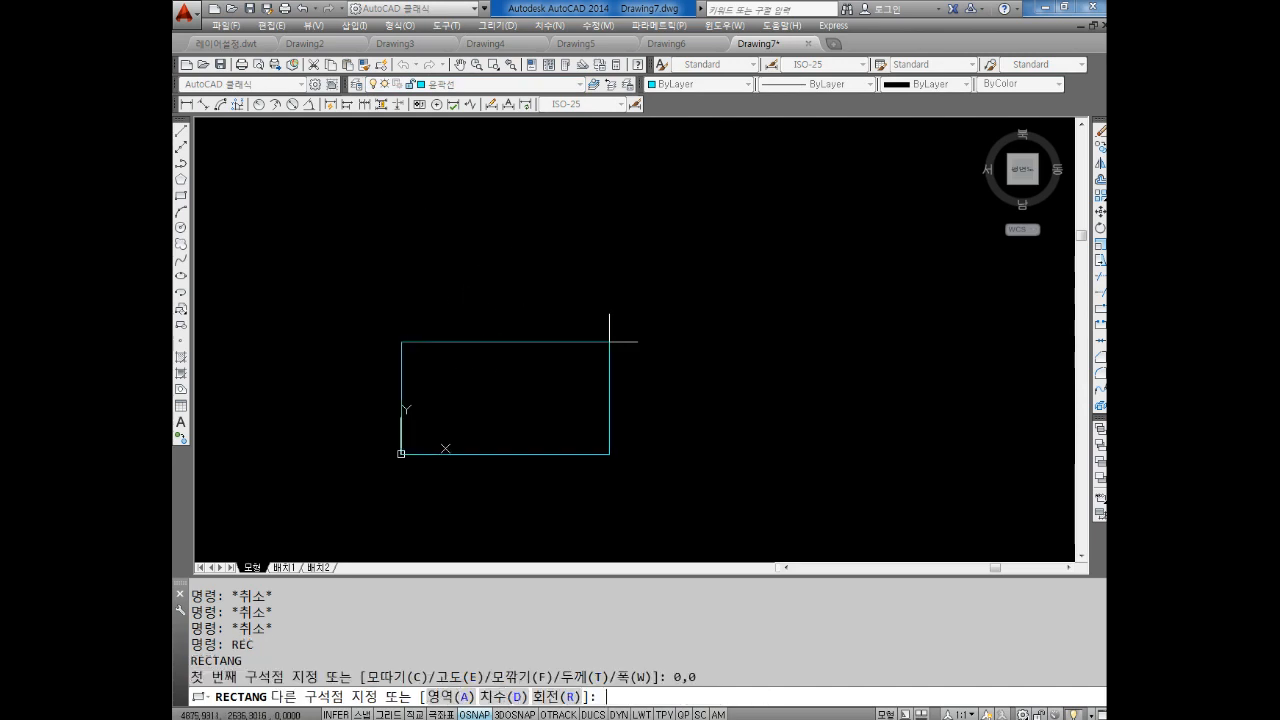
pyautogui.write('@')
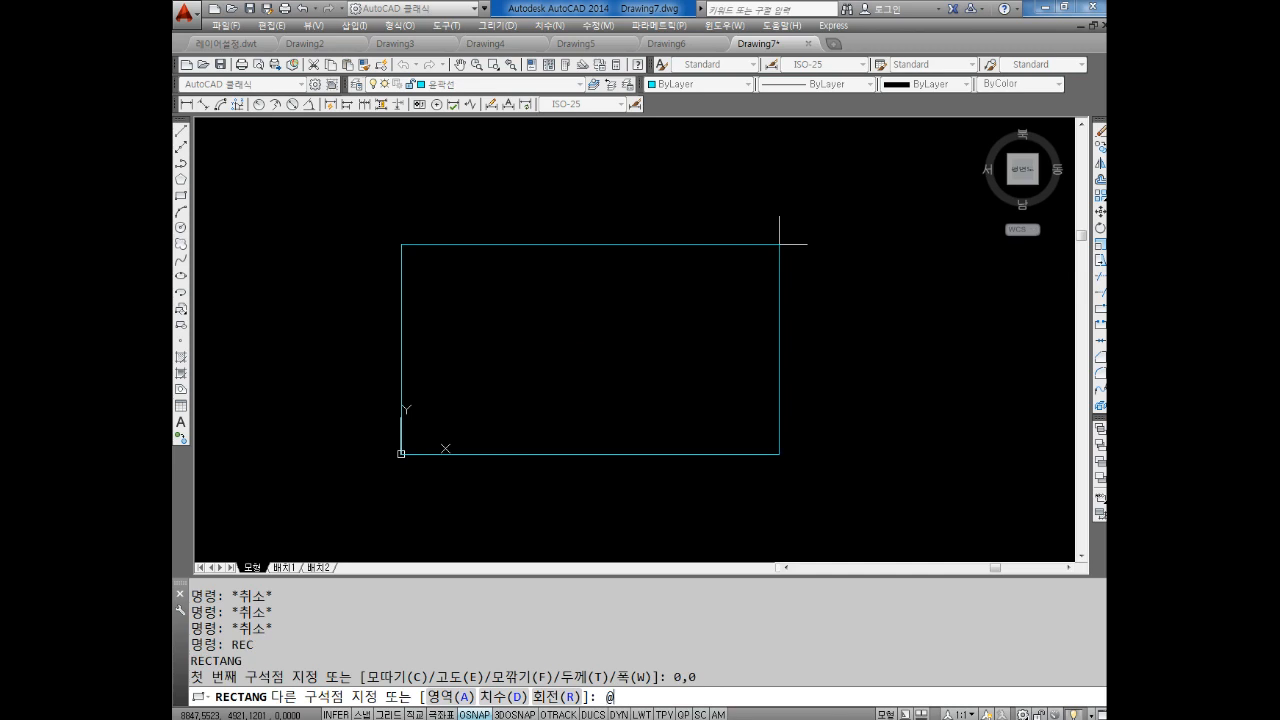
pyautogui.write('420,297')
pyautogui.press('Return')
pyautogui.press('Escape')
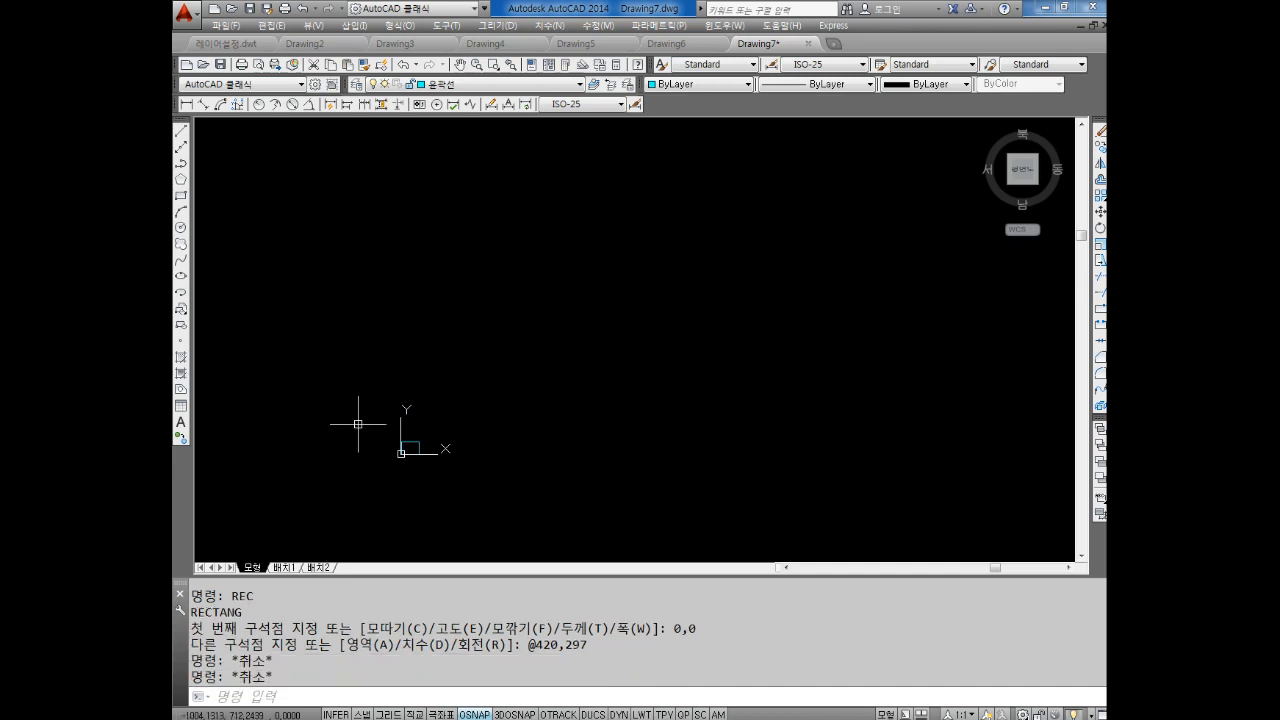
pyautogui.press('Escape')
# Step: Zoom to the whole drawing and to its extents to see the full rectangle
pyautogui.write('z')
pyautogui.press('Return')
pyautogui.write('a')
pyautogui.press('Return')
pyautogui.write('Z')
pyautogui.press('Return')
pyautogui.write('E')
pyautogui.press('Return')
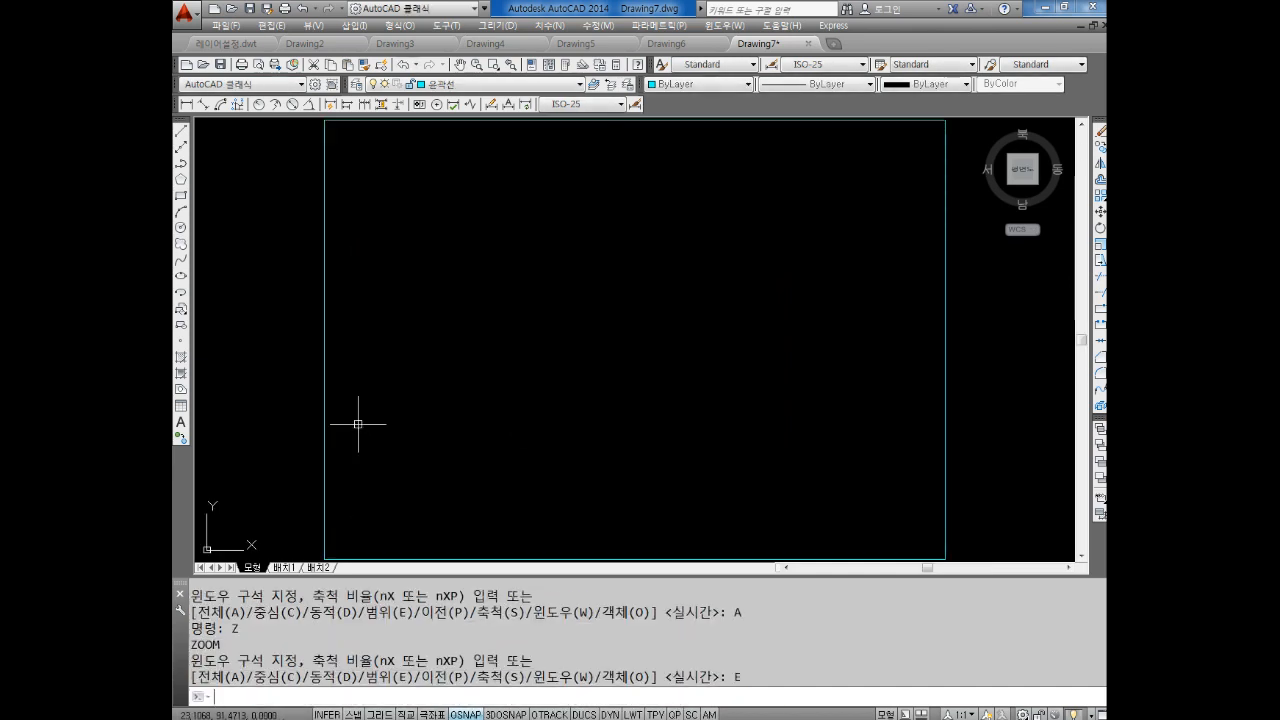
# Step: Switch to the Notepad notes and add the line REC 엔터 below the linetype notes
pyautogui.click(536, 715)
pyautogui.click(937, 468)
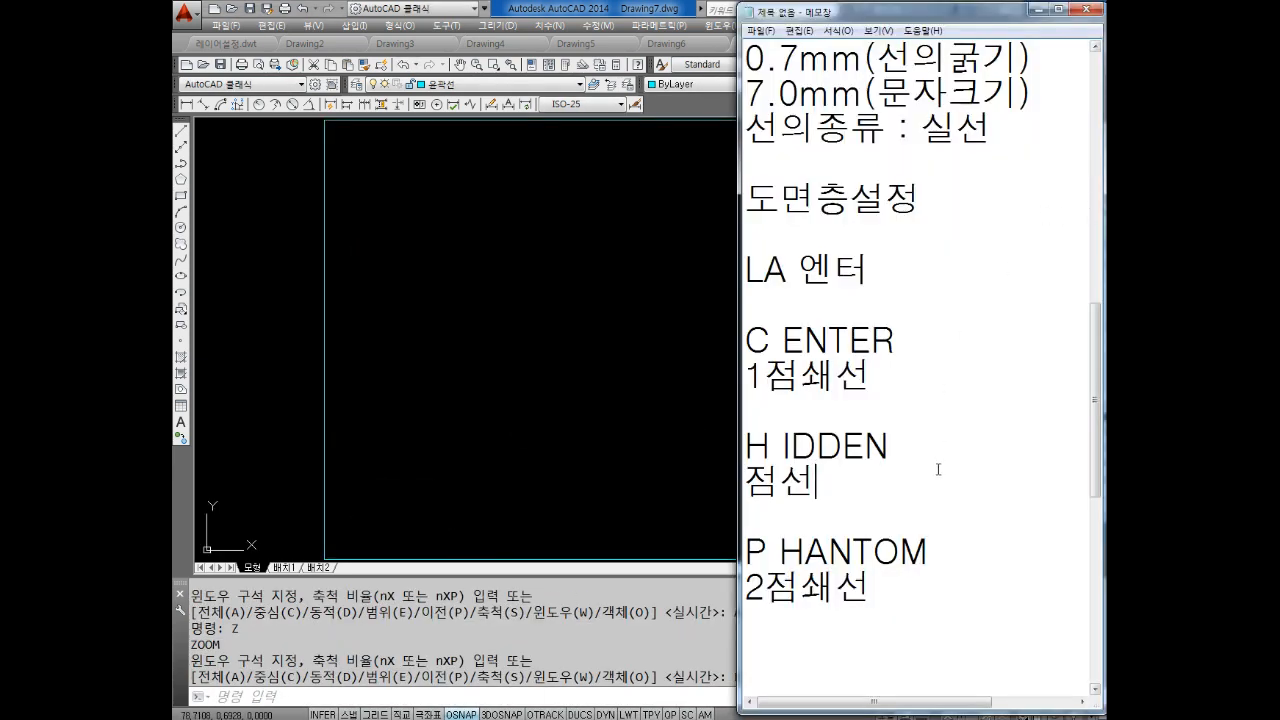
pyautogui.scroll(-3, 937, 463)
pyautogui.click(850, 371)
pyautogui.write('R')
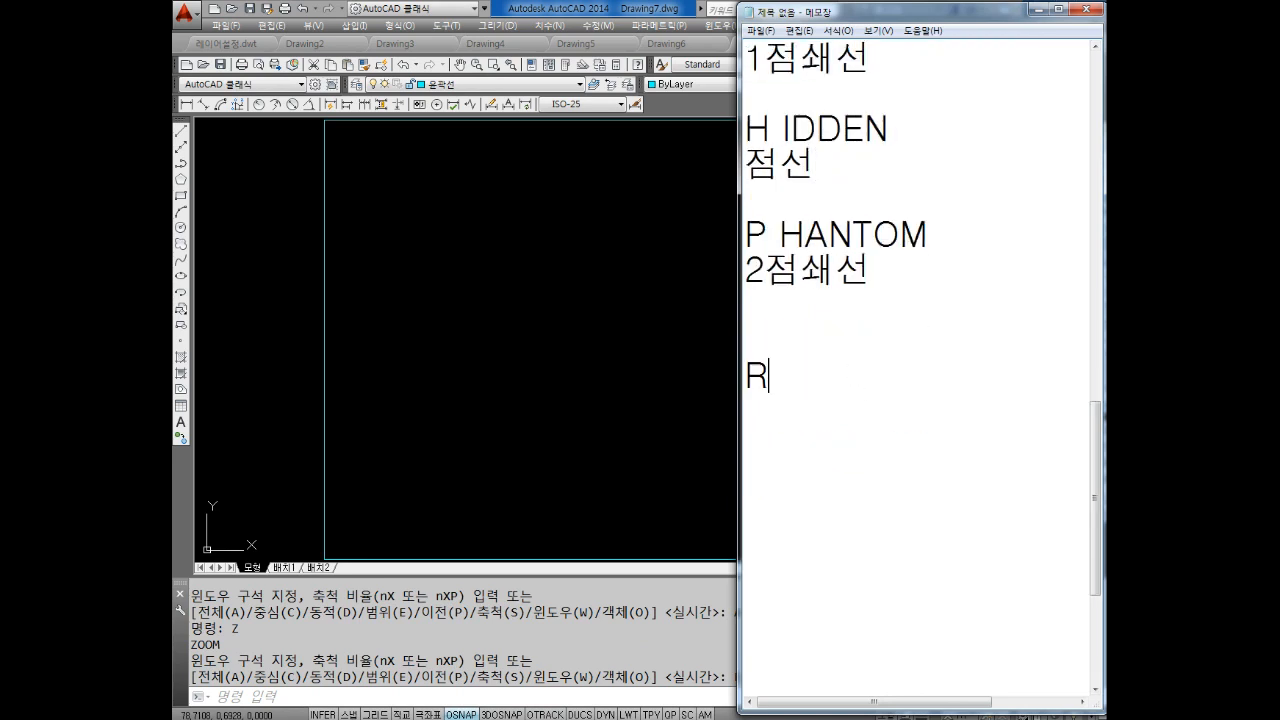
pyautogui.write('EC 엔ㅌ')
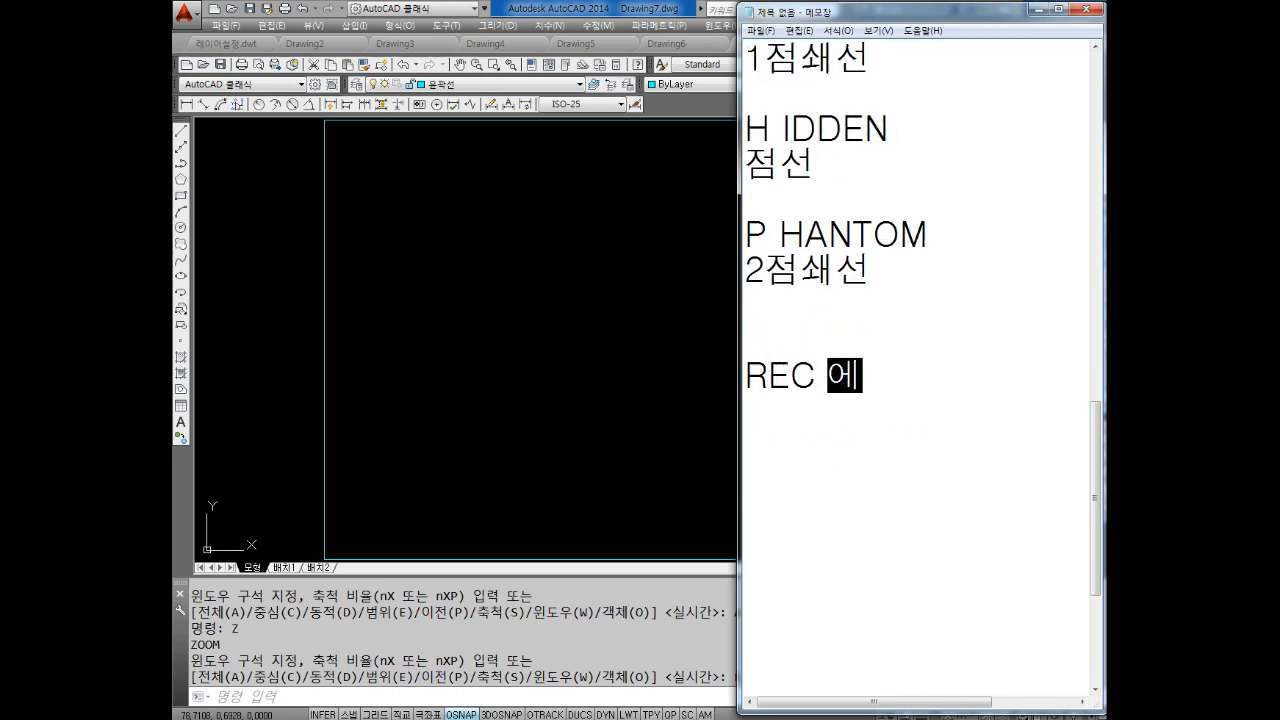
pyautogui.write('ㅓ')
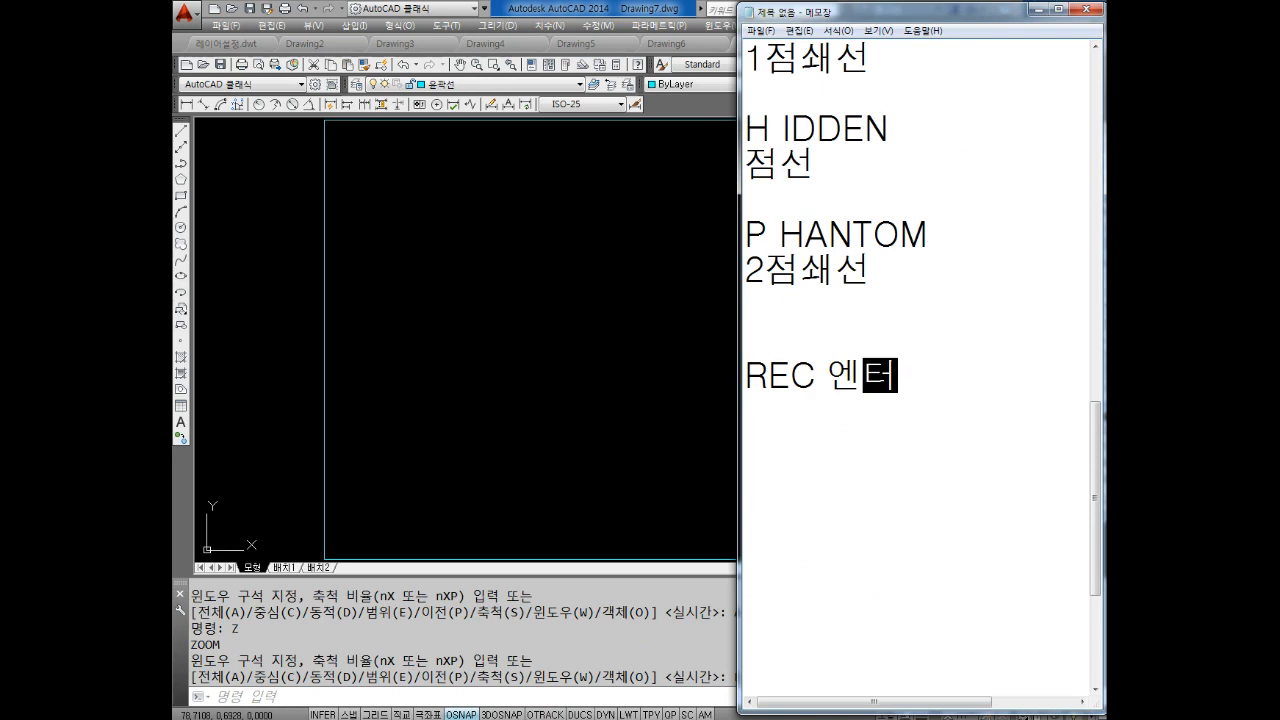
pyautogui.press('Return')
# Step: Insert the line 윤곽선 레이어 설정 directly above REC 엔터 in the notes
pyautogui.press('Up')
pyautogui.press('Return')
pyautogui.press('Up')
pyautogui.write('윤관ㄱ')
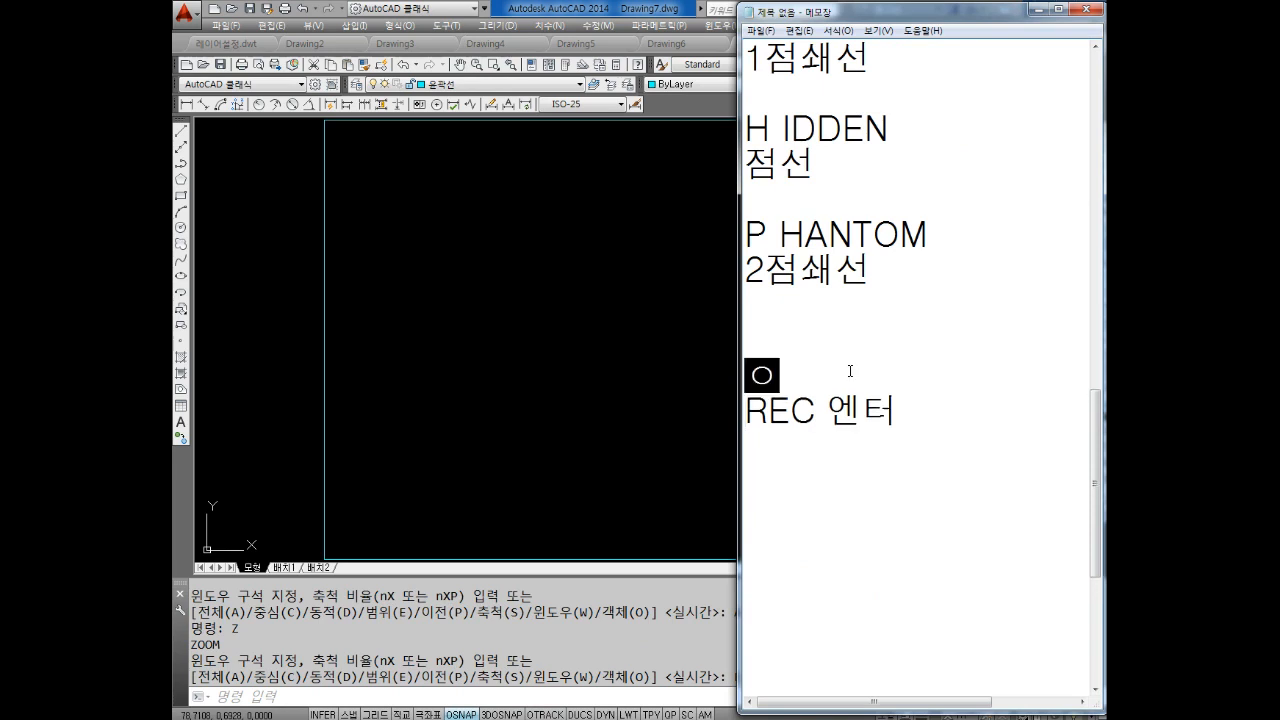
pyautogui.press('BackSpace')
pyautogui.press('BackSpace')
pyautogui.write('곽선 레이')
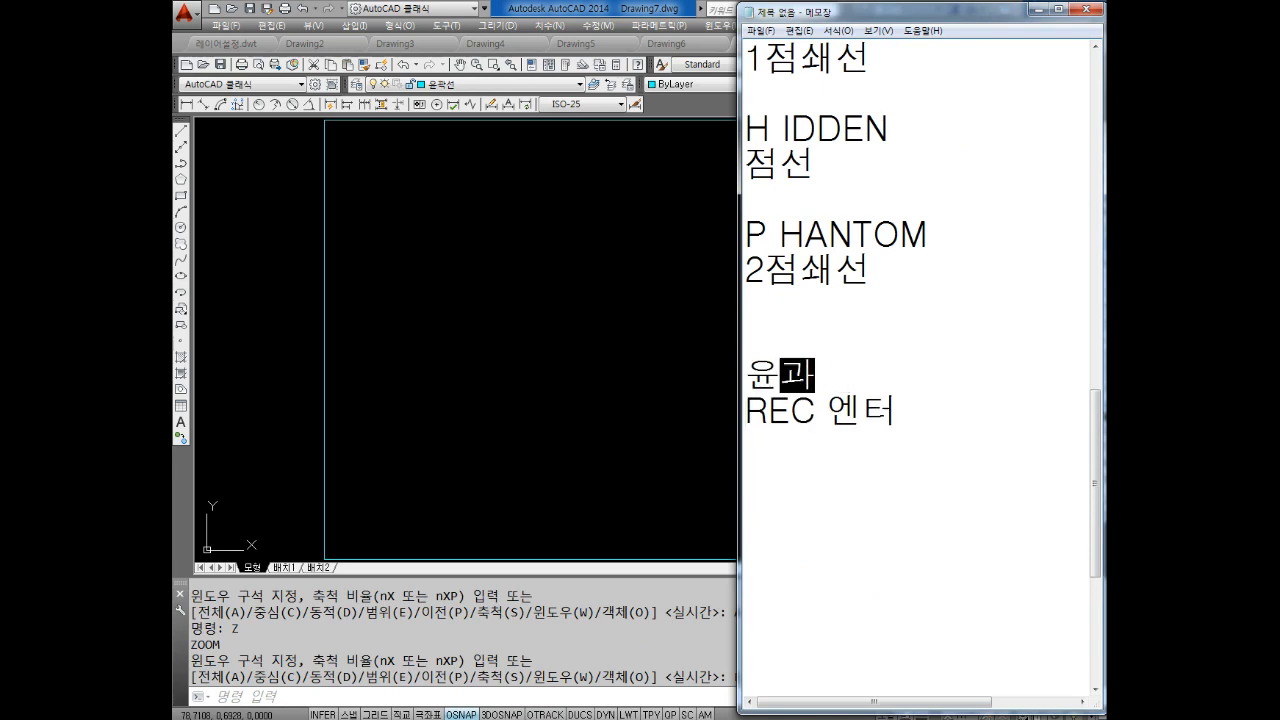
pyautogui.write('어 설정')
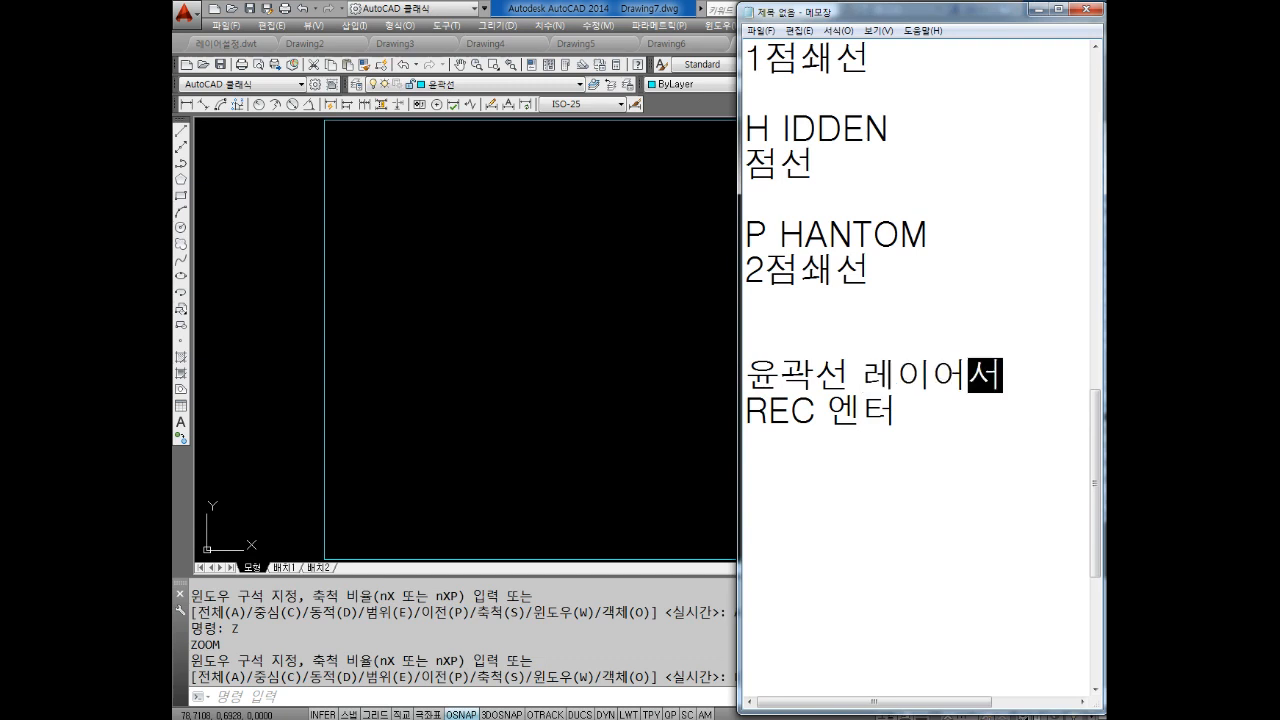
pyautogui.press('Left')
pyautogui.press('Left')
pyautogui.press('Right')
pyautogui.press('Right')
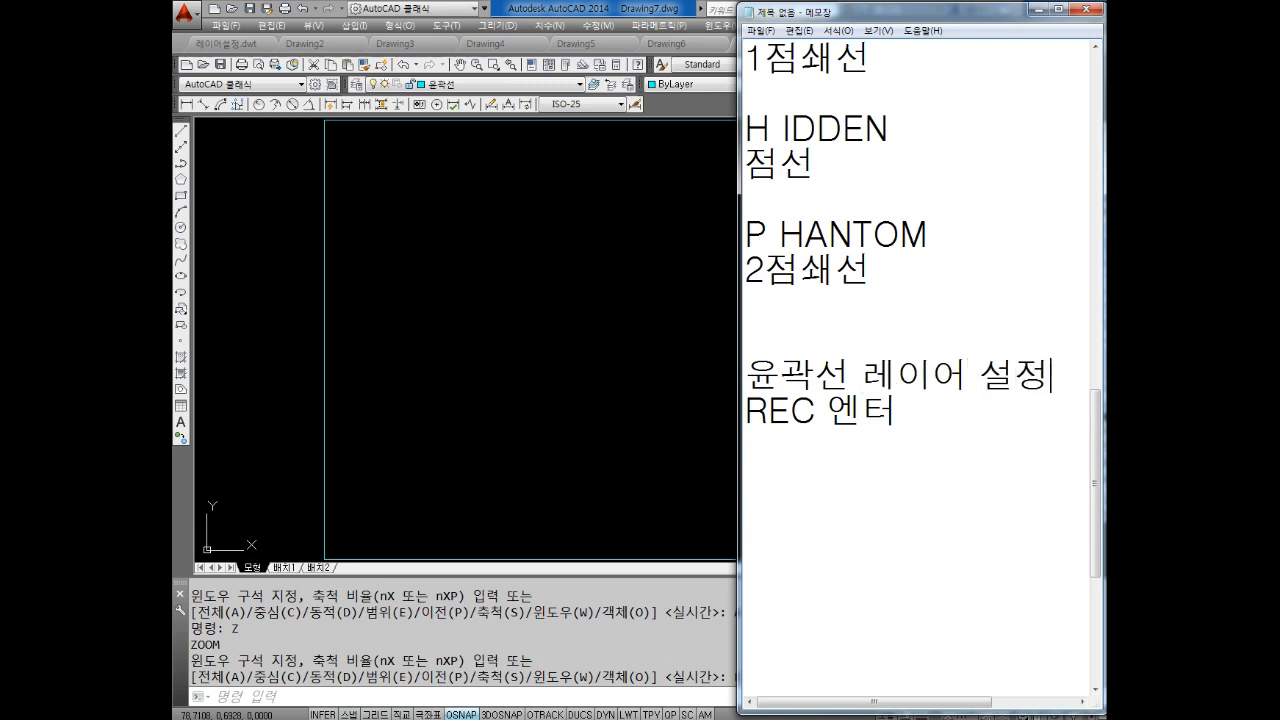
# Step: Separate the two new note lines with a blank line and add 0,0 below REC 엔터
pyautogui.press('Down')
pyautogui.press('Down')
pyautogui.press('Up')
pyautogui.press('Return')
pyautogui.press('Down')
pyautogui.press('Down')
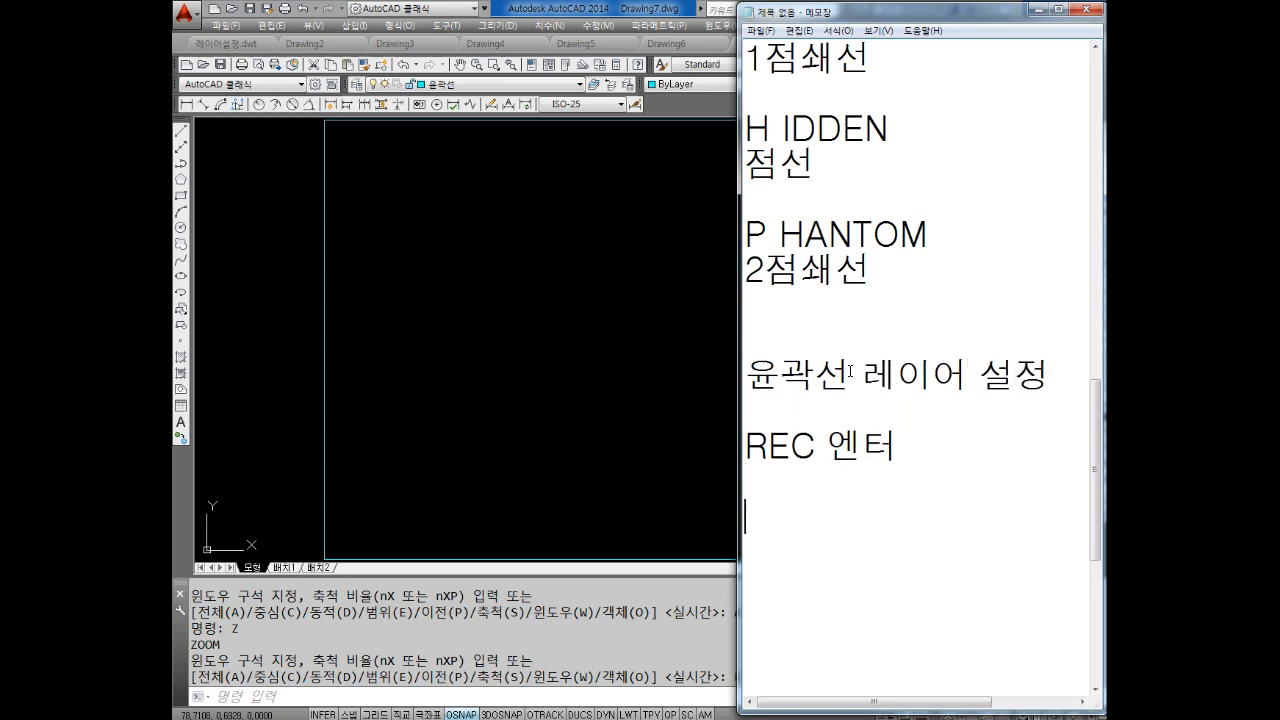
pyautogui.write('0,0')
pyautogui.press('Return')
pyautogui.press('Return')
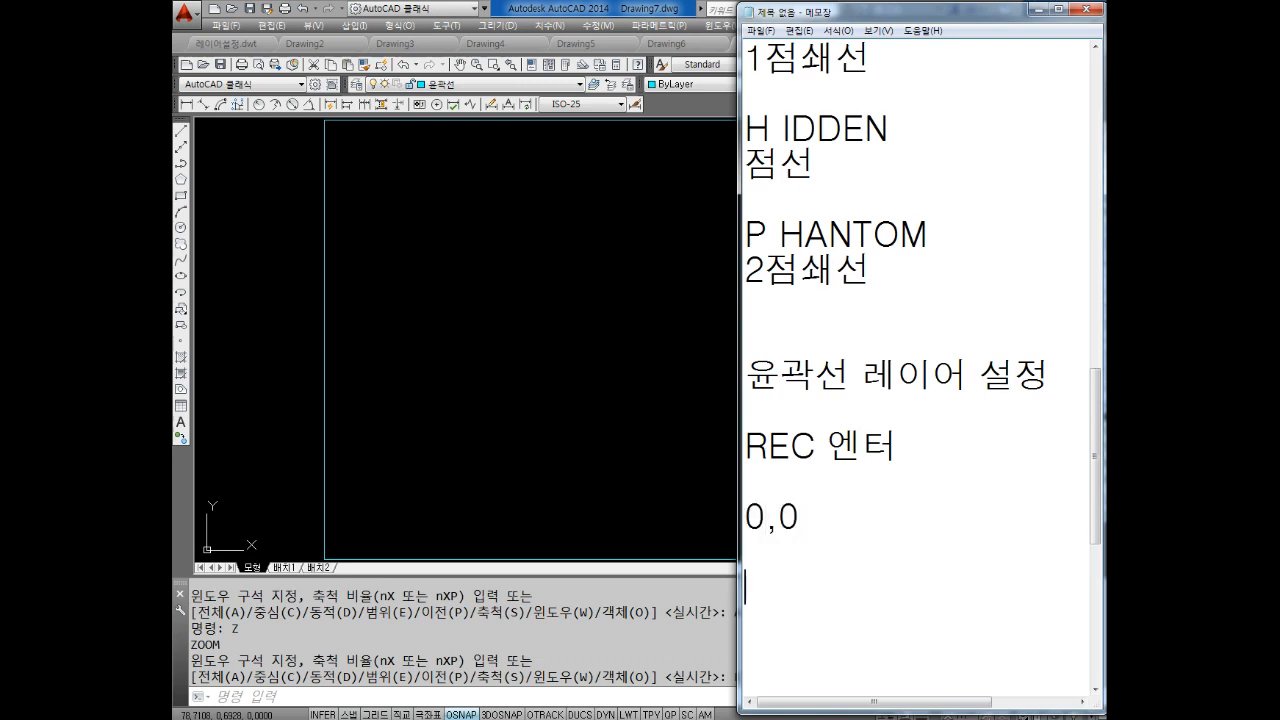
# Step: Add the lines 420,297 and Z, A , Z ,E below 0,0 in the notes, separated by blank lines
pyautogui.write('420,297')
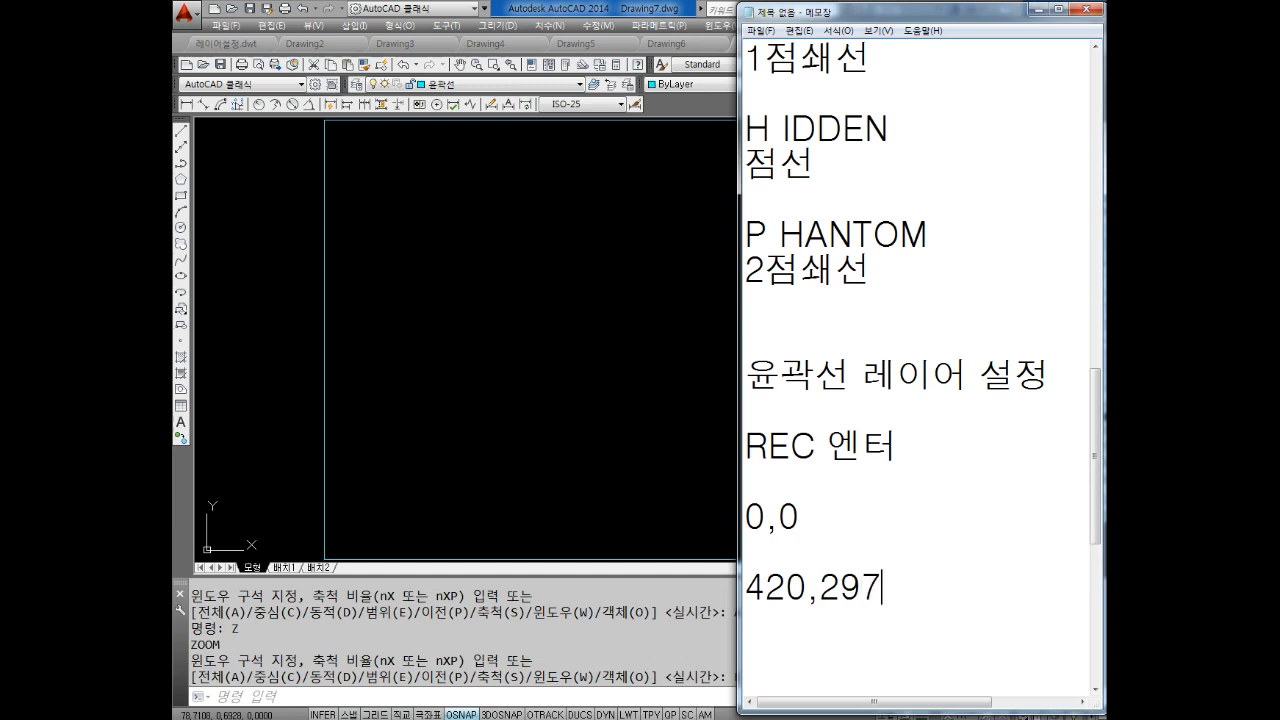
pyautogui.press('Return')
pyautogui.press('Return')
pyautogui.write('Z, A , Z ,티')
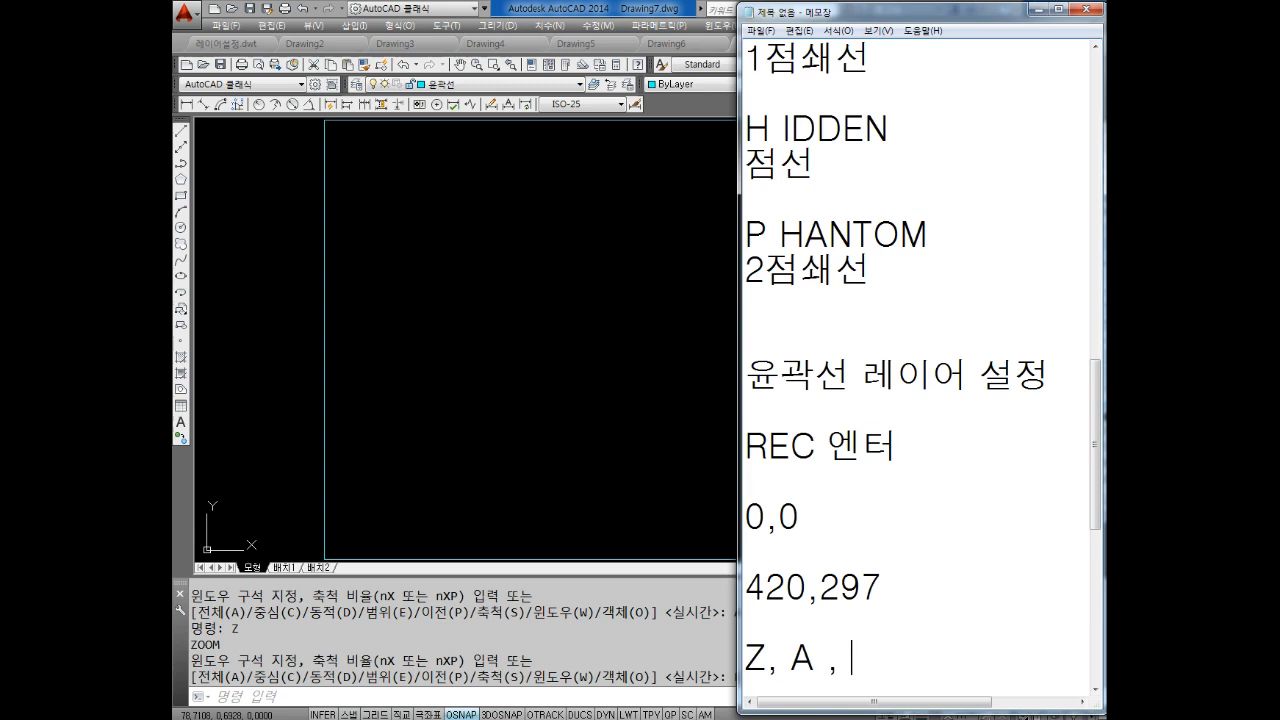
pyautogui.press('BackSpace')
pyautogui.write('E')
pyautogui.press('Return')
pyautogui.press('Return')
pyautogui.press('Return')
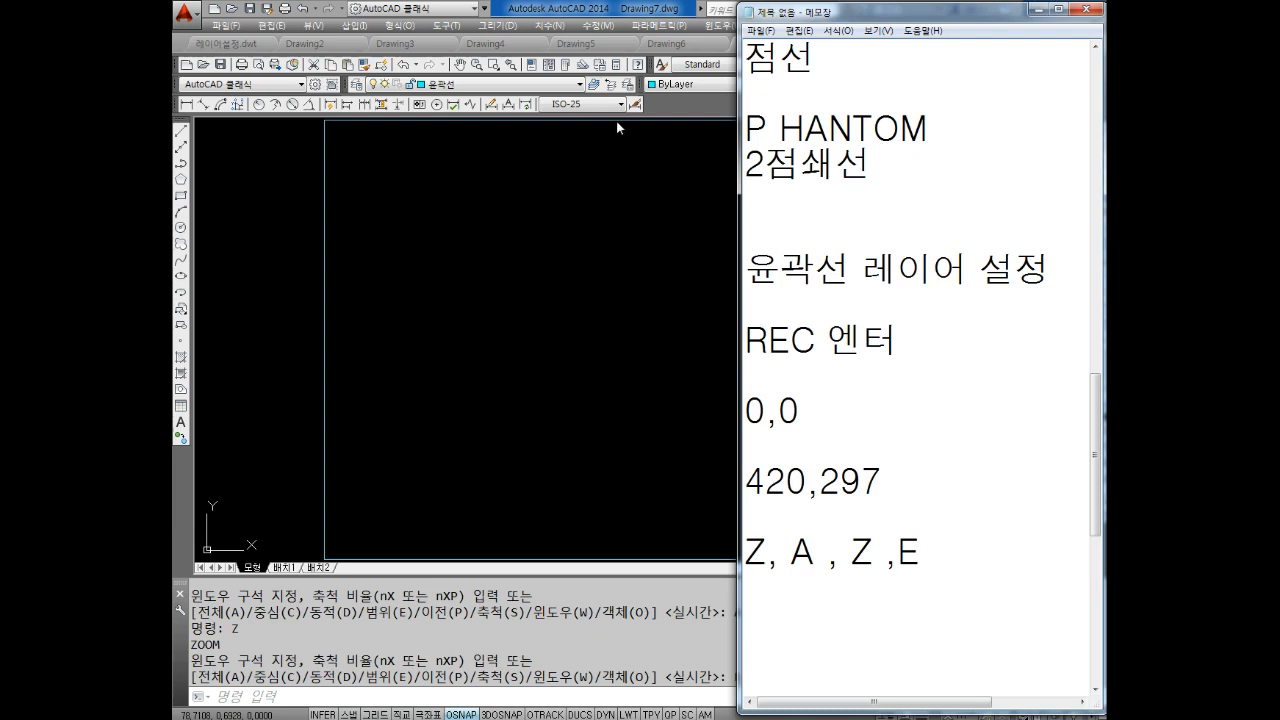
# Step: Switch back to the AutoCAD drawing with the full rectangle in view and no command active
pyautogui.click(379, 400)
pyautogui.scroll(-2, 630, 318)
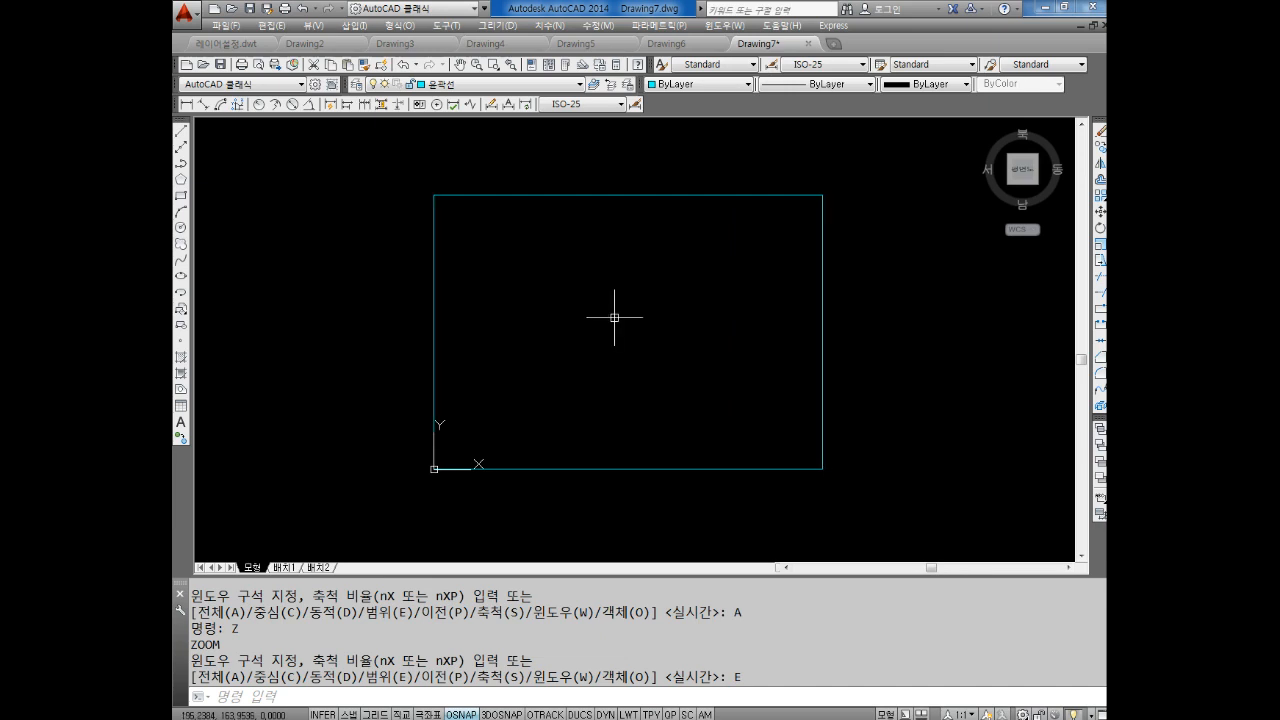
pyautogui.press('Escape')
pyautogui.press('Escape')
pyautogui.press('Escape')
pyautogui.write('OP')
pyautogui.press('Return')
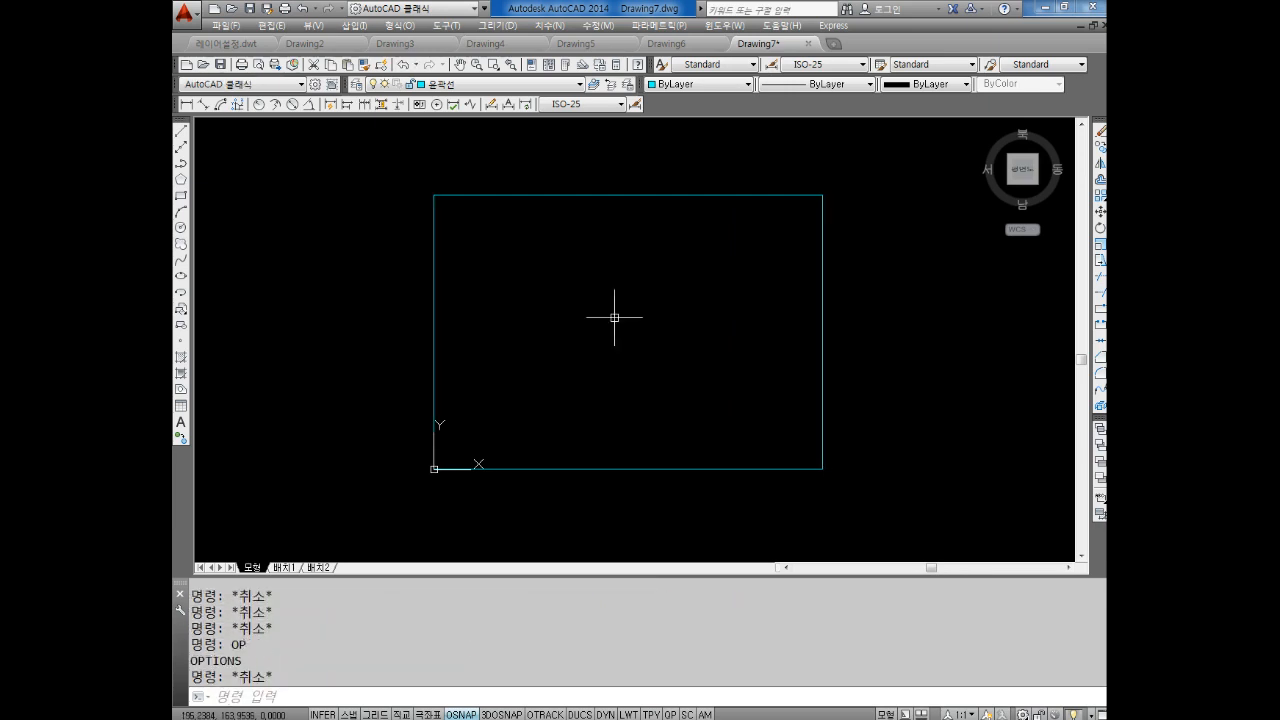
pyautogui.press('Escape')
# Step: Offset the border rectangle inward by 10
pyautogui.write('O')
pyautogui.press('Return')
pyautogui.write('10')
pyautogui.press('Return')
pyautogui.click(541, 197)
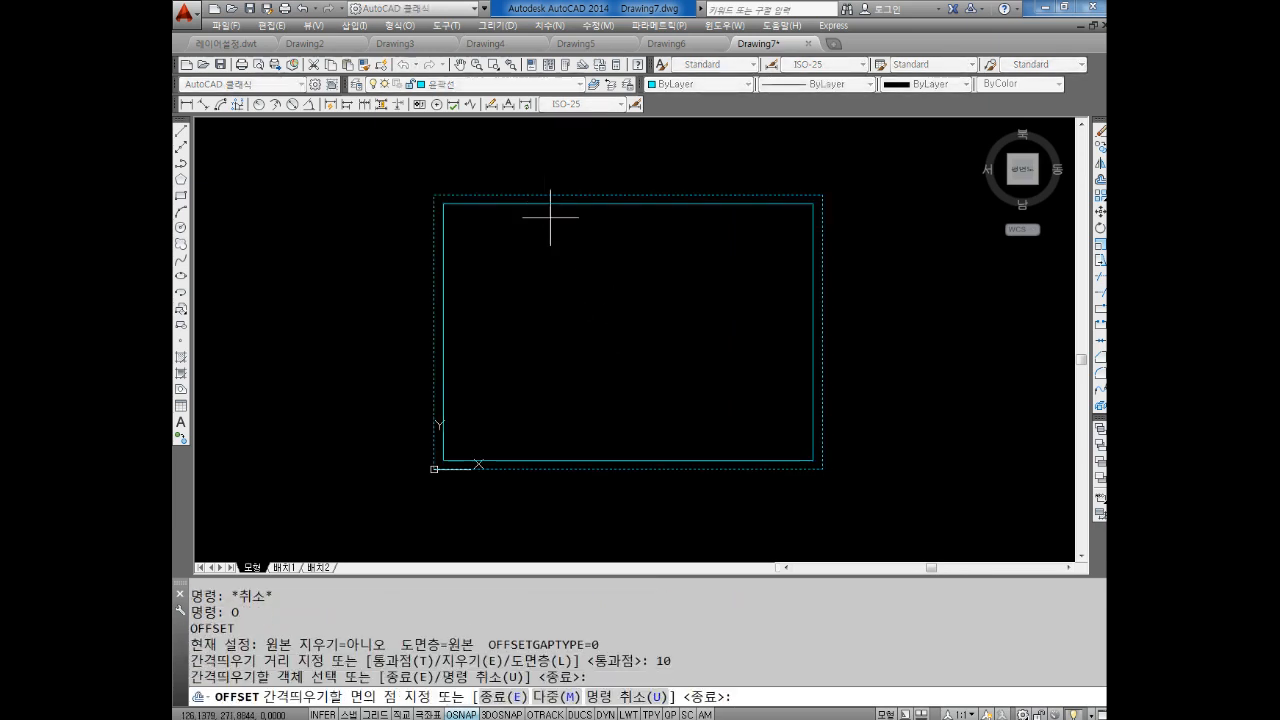
pyautogui.click(543, 214)
pyautogui.press('Escape')
pyautogui.press('Escape')
# Step: Add a vertical linear dimension between the outer and inner rectangles' upper-left corners, placed left of the border
pyautogui.scroll(3, 443, 229)
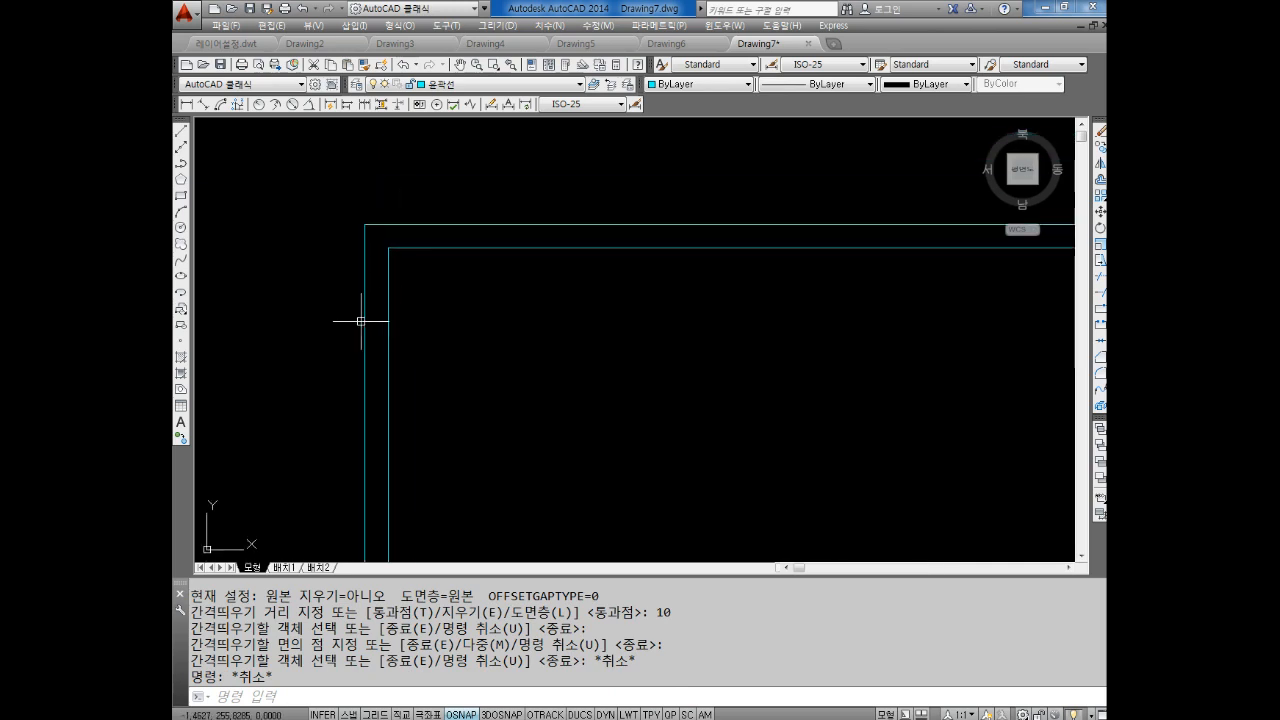
pyautogui.press('Escape')
pyautogui.press('Escape')
pyautogui.click(186, 104)
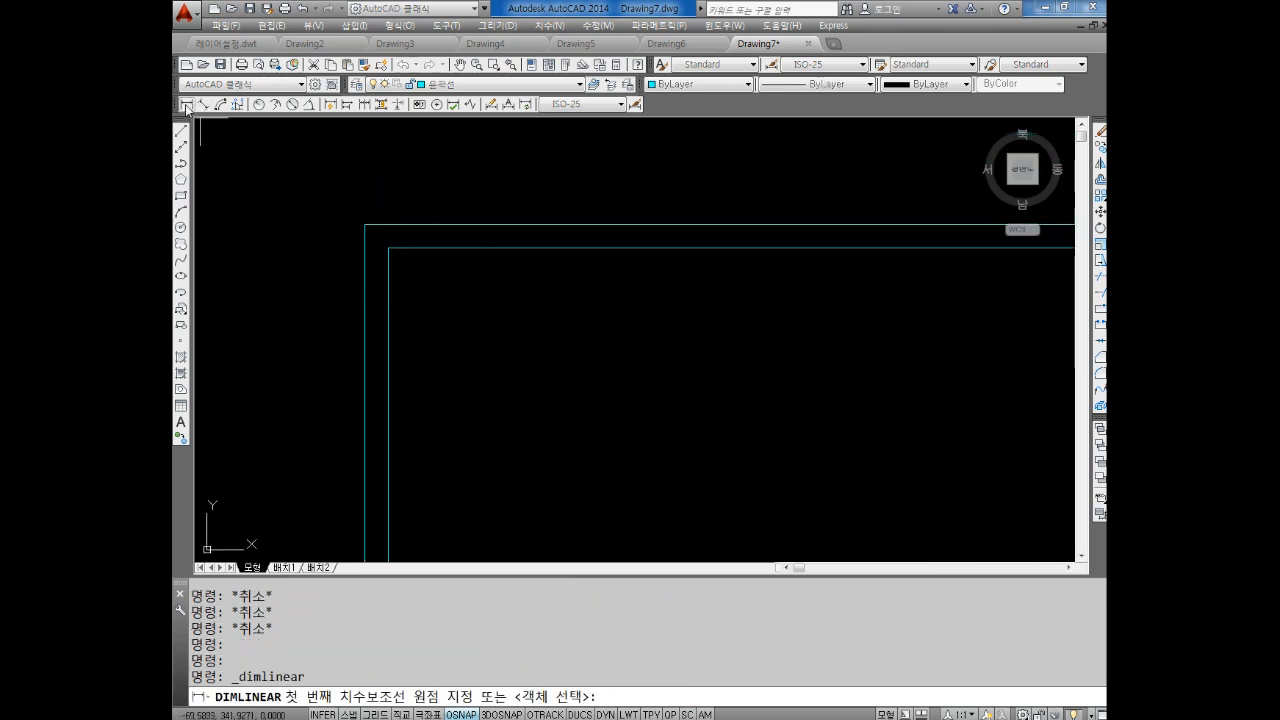
pyautogui.click(366, 226)
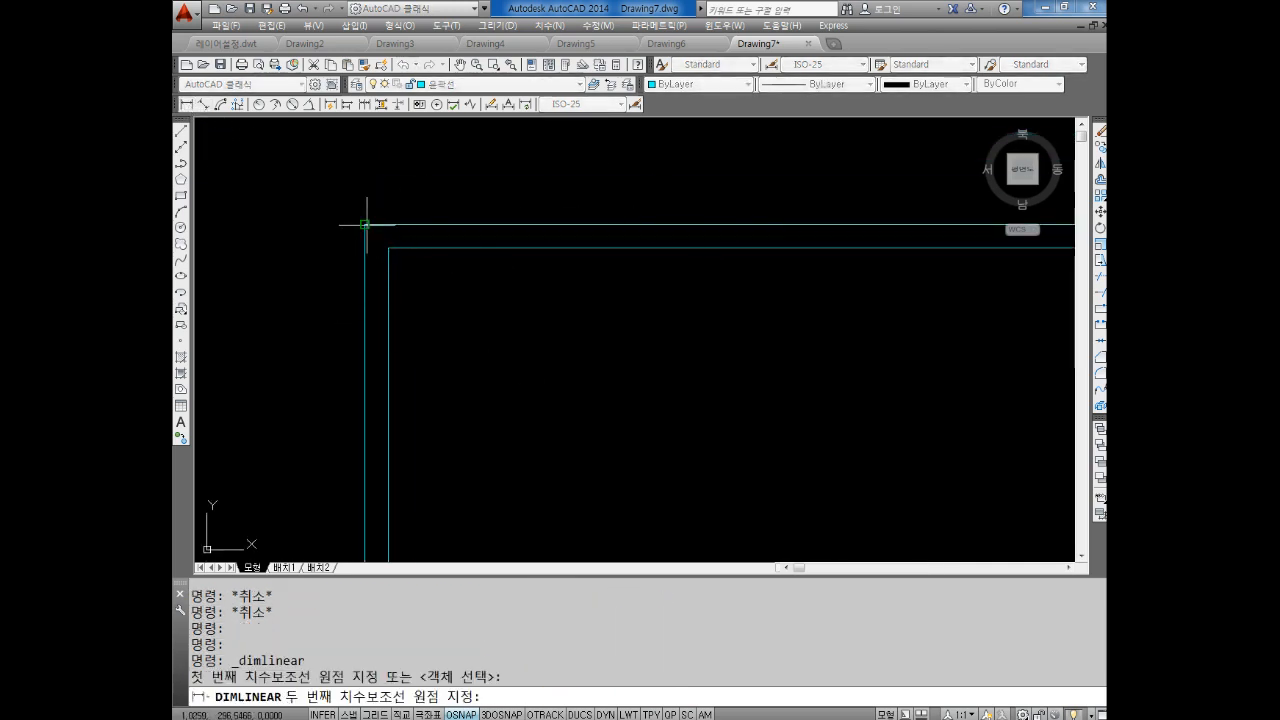
pyautogui.click(388, 247)
pyautogui.click(332, 236)
# Step: Add a horizontal linear dimension between the inner and outer rectangles' upper-left corners, placed above the border
pyautogui.press('Return')
pyautogui.click(386, 247)
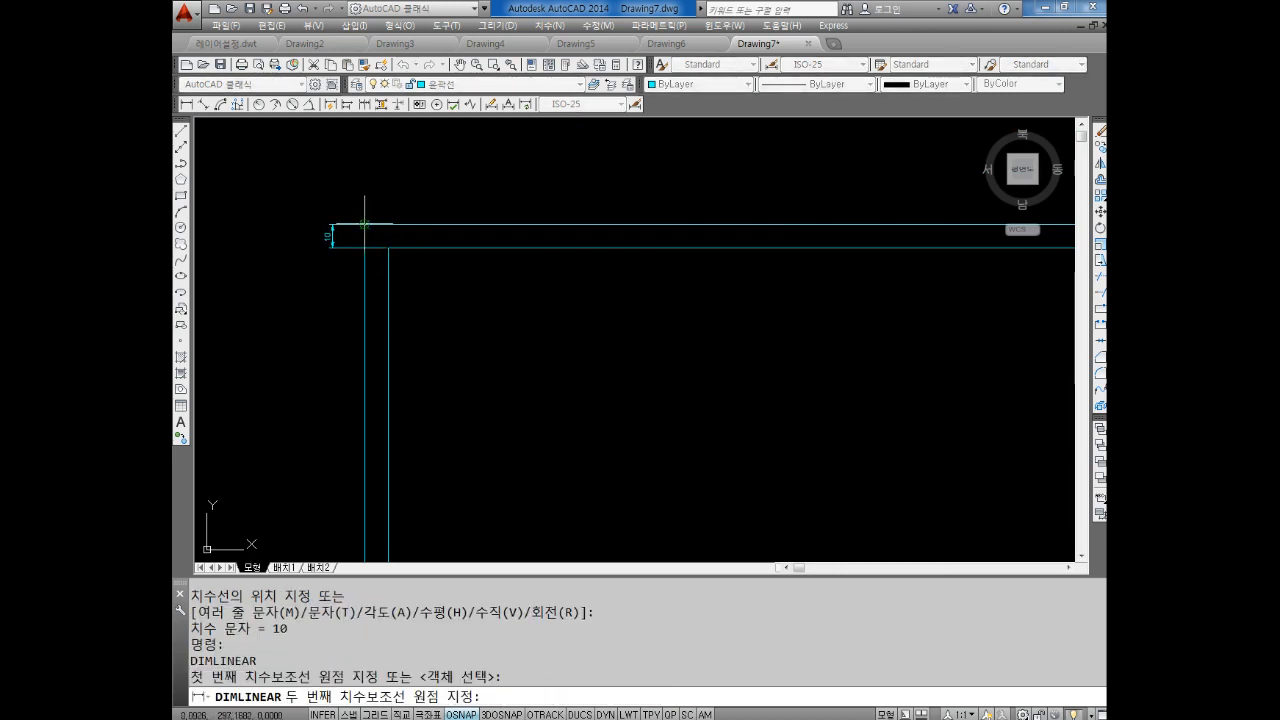
pyautogui.click(364, 224)
pyautogui.click(350, 200)
pyautogui.press('Escape')
pyautogui.scroll(6, 350, 202)
pyautogui.press('Escape')
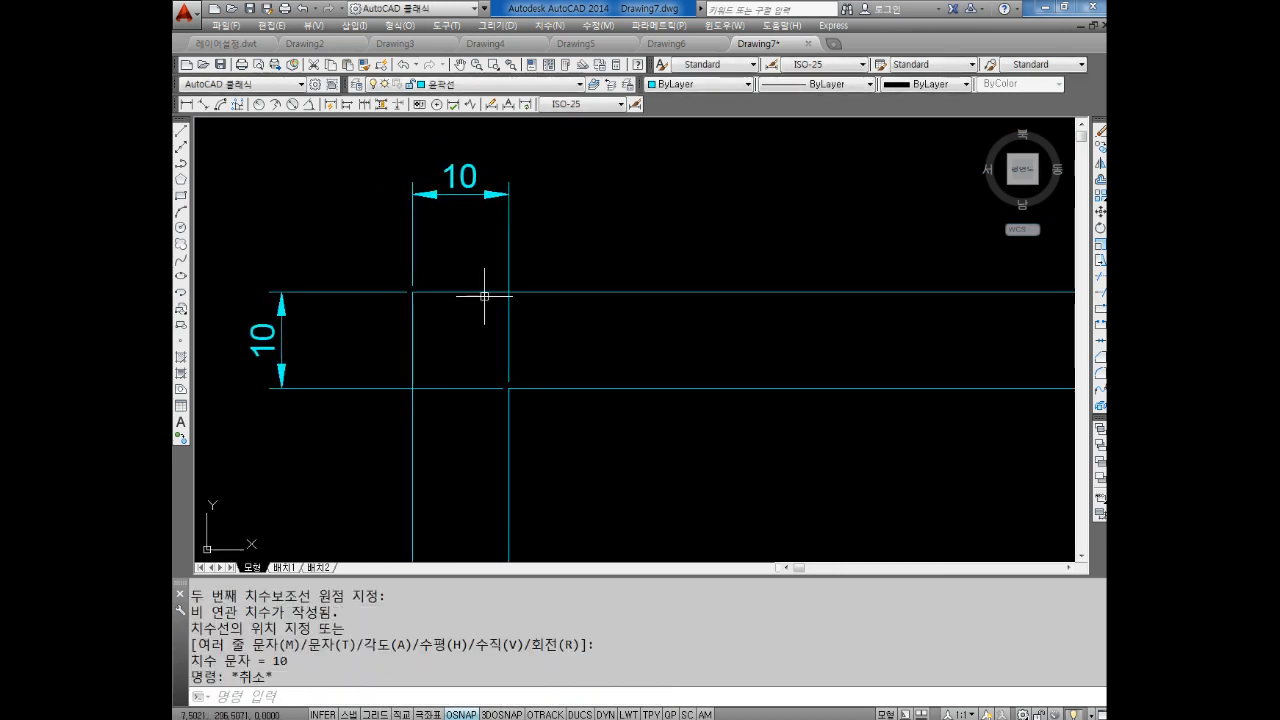
# Step: Draw a centre-mark line from the midpoint of the inner rectangle's top edge to the outer rectangle's top edge
pyautogui.scroll(-6, 480, 286)
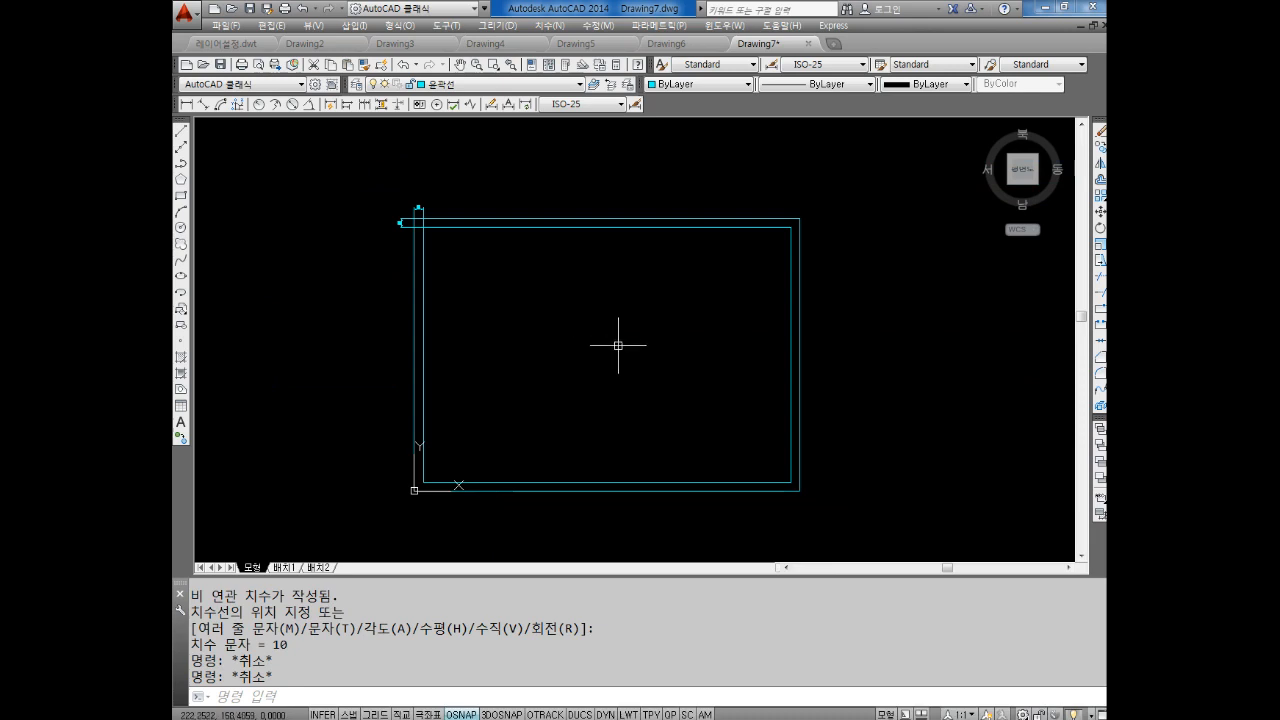
pyautogui.press('Escape')
pyautogui.press('Escape')
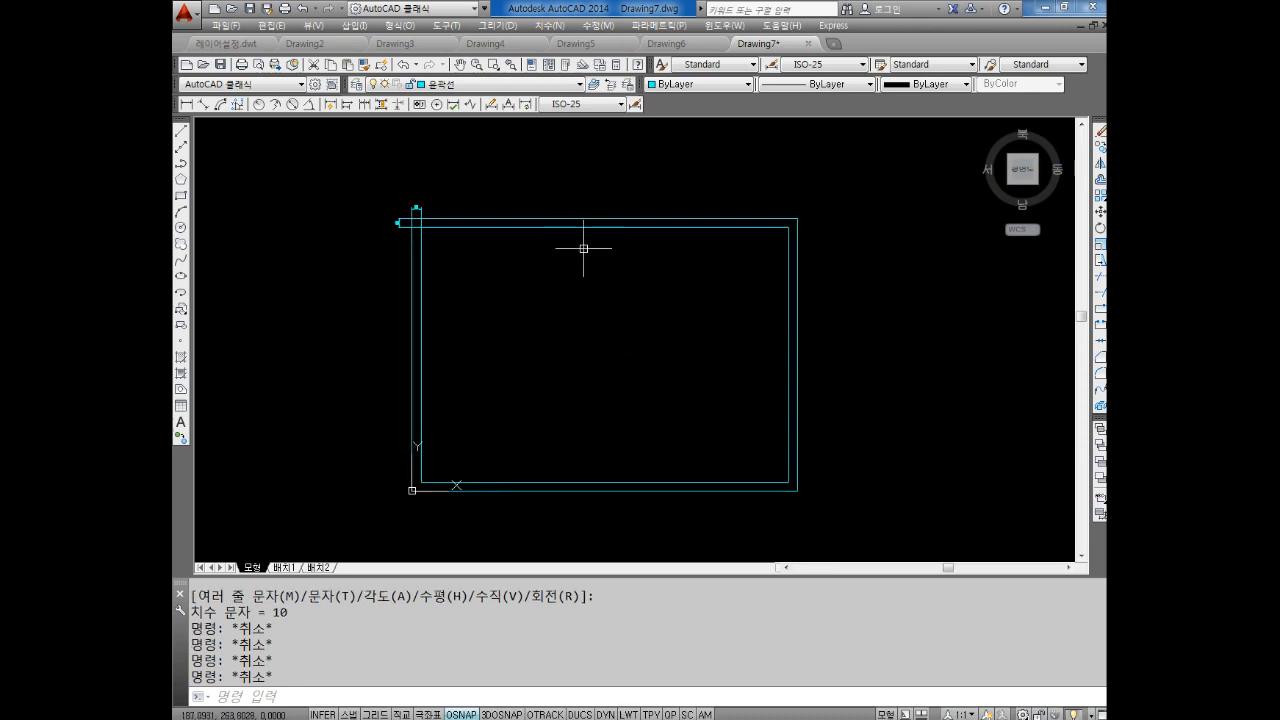
pyautogui.write('L')
pyautogui.press('Return')
pyautogui.scroll(4, 600, 230)
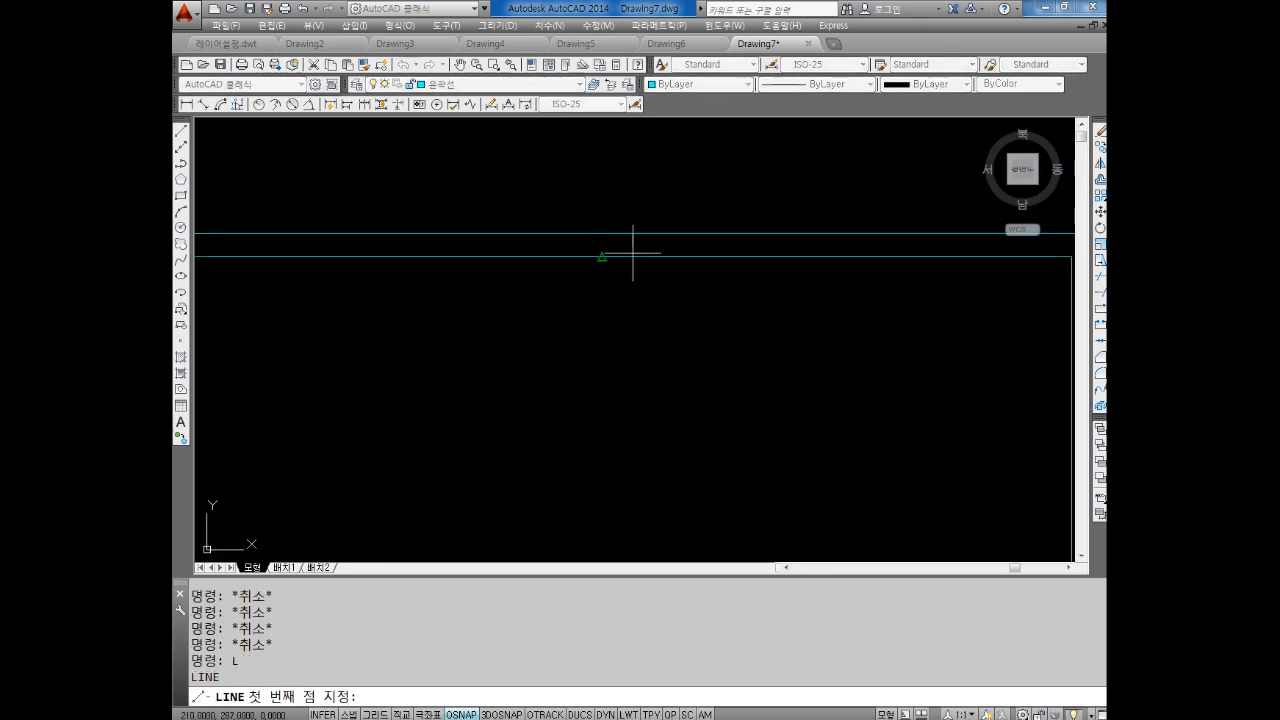
pyautogui.click(602, 257)
pyautogui.click(602, 233)
pyautogui.press('Escape')
# Step: Draw a centre-mark line from the midpoint of the outer rectangle's left edge to the inner rectangle's left edge
pyautogui.scroll(-6, 631, 290)
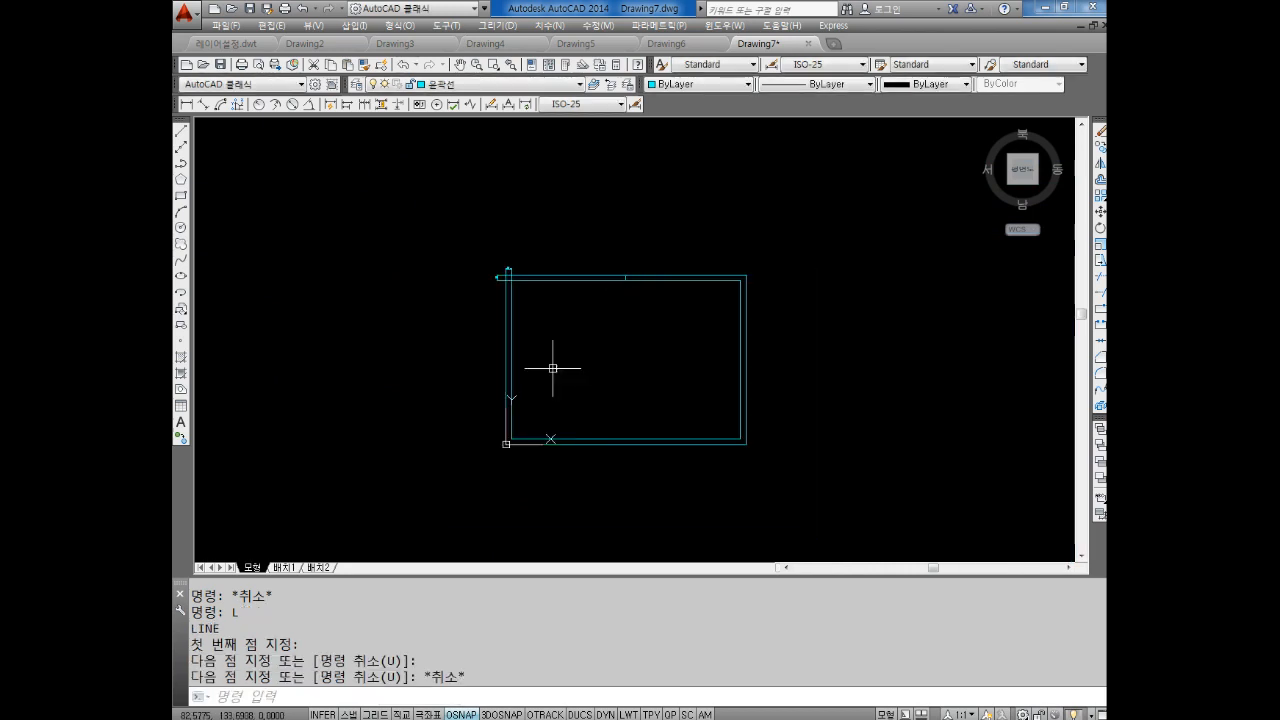
pyautogui.press('Return')
pyautogui.scroll(4, 537, 367)
pyautogui.click(455, 337)
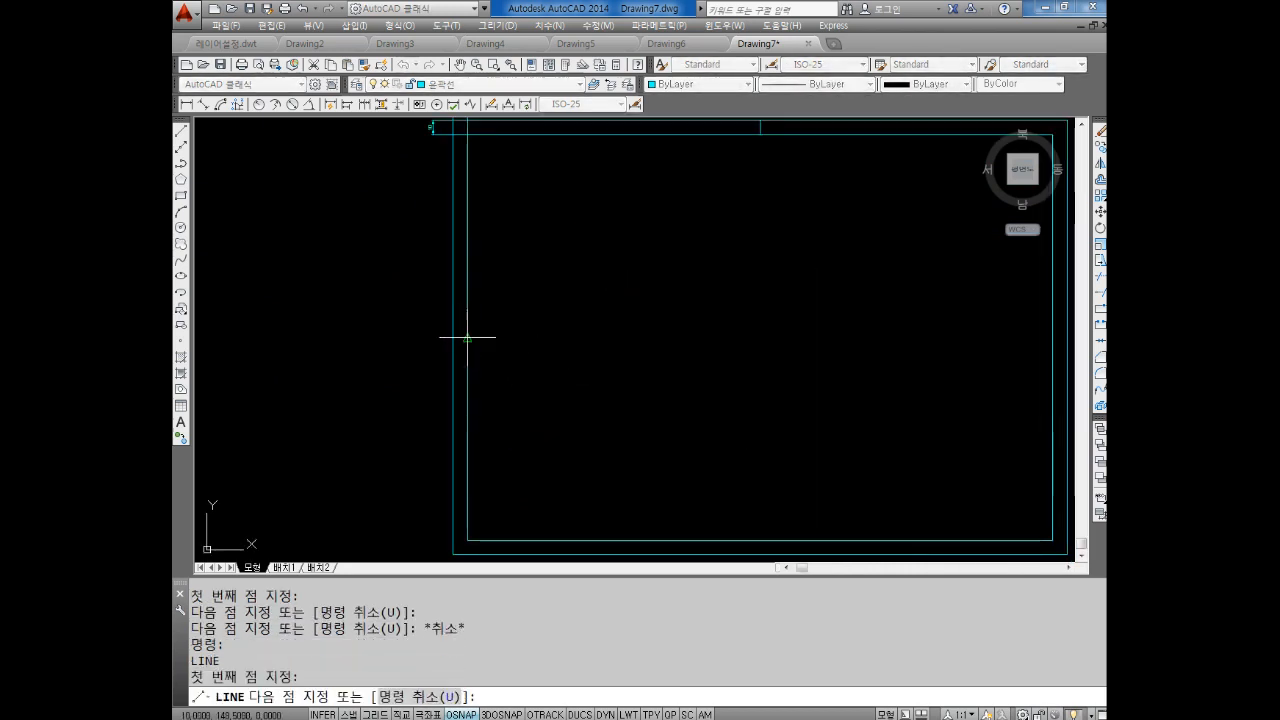
pyautogui.click(467, 337)
pyautogui.press('Escape')
# Step: Draw a centre-mark line between the midpoints of the two rectangles' right edges
pyautogui.moveTo(763, 371); pyautogui.dragTo(580, 355, button='middle')
pyautogui.press('Return')
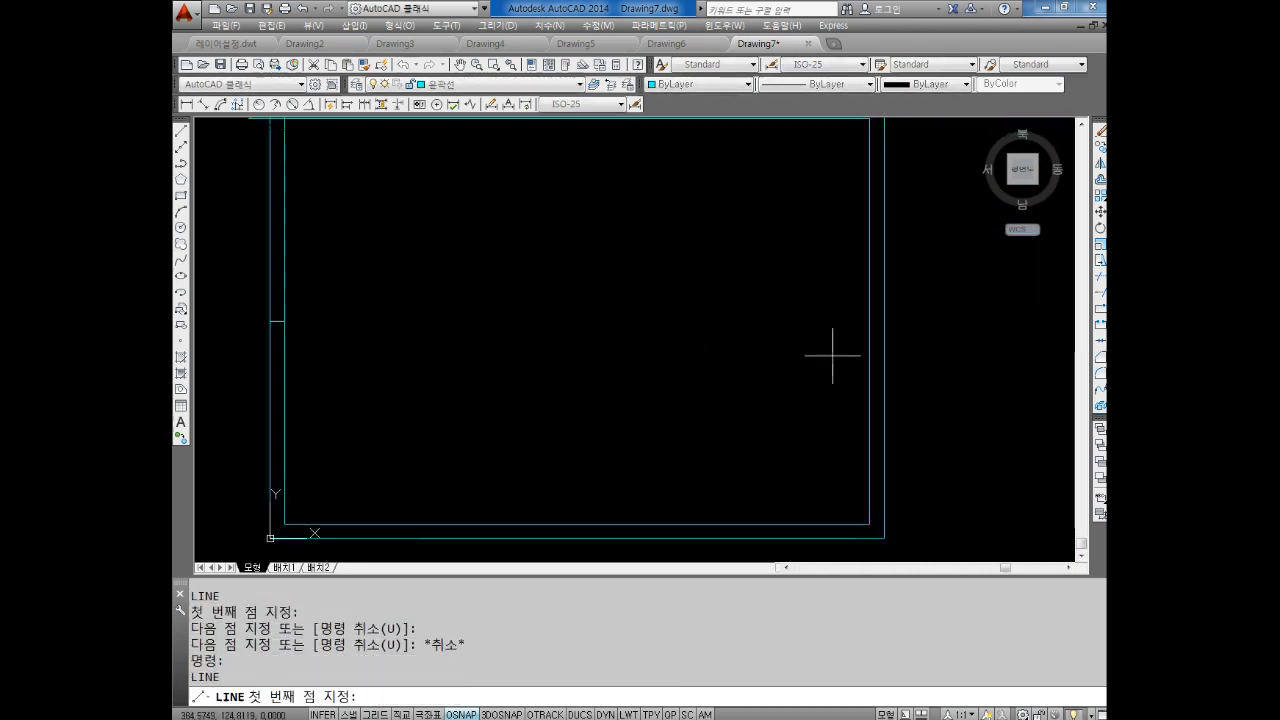
# Step: Draw short centre-mark lines between the outer and inner borders at the midpoints of the right and bottom sides
pyautogui.click(884, 321)
pyautogui.click(869, 321)
pyautogui.press('Escape')
pyautogui.press('Return')
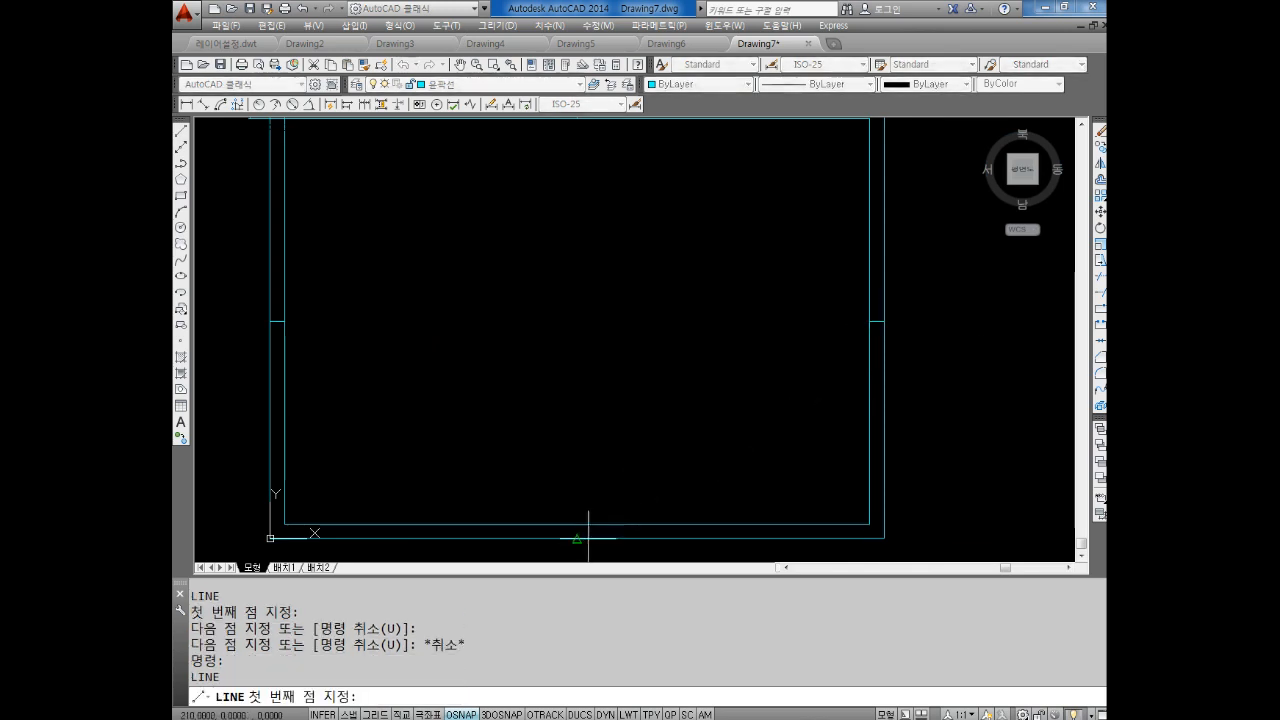
pyautogui.click(577, 524)
pyautogui.press('Escape')
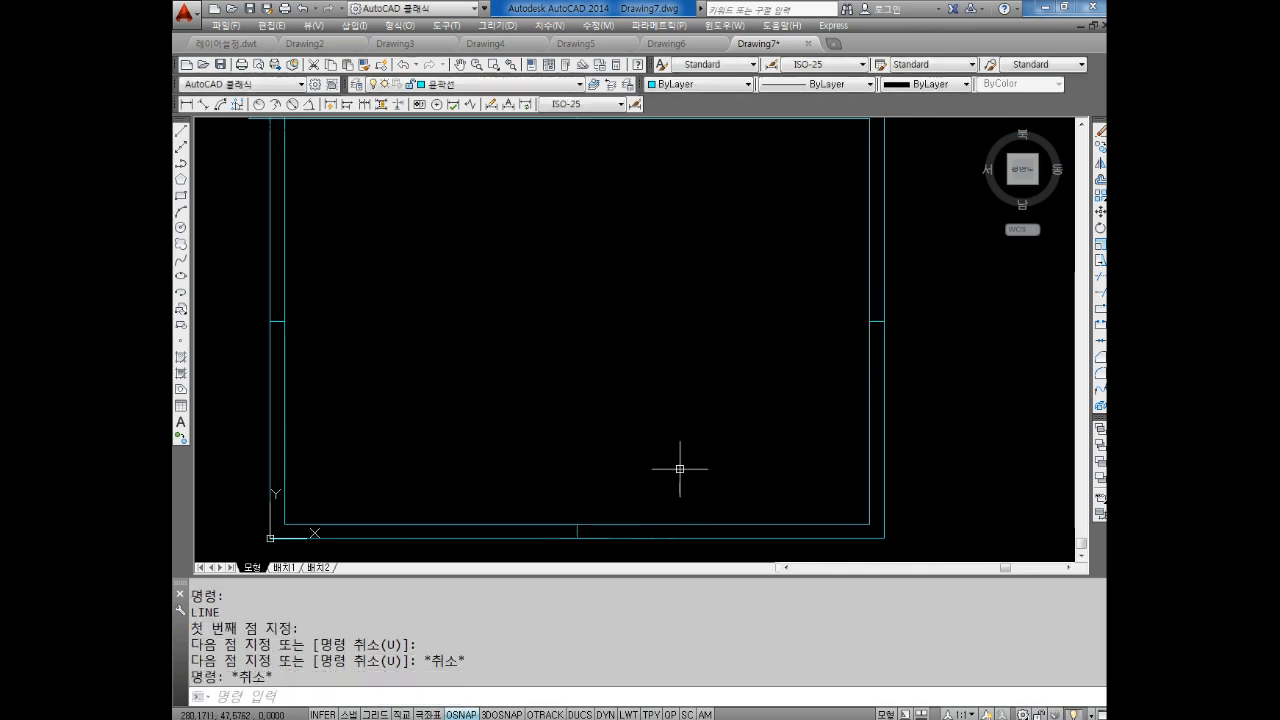
# Step: Examine the whole border frame and the centre marks on its four sides
pyautogui.scroll(-4, 667, 461)
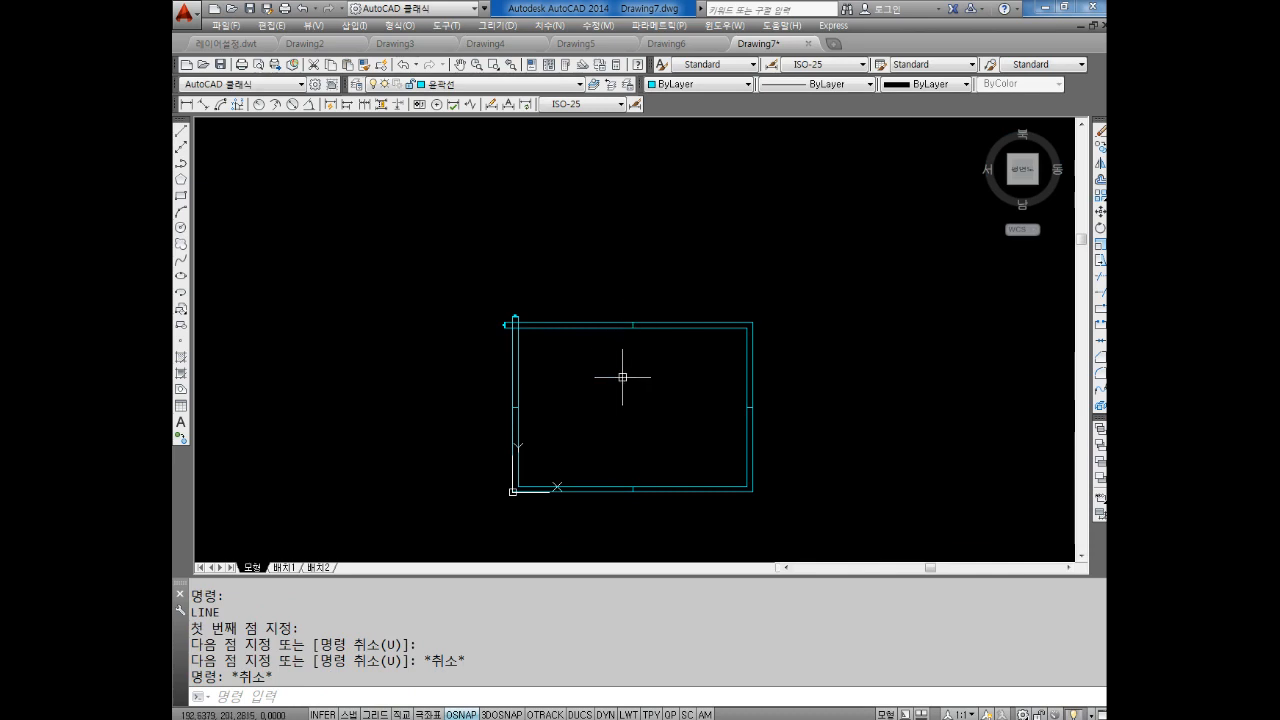
pyautogui.moveTo(622, 378); pyautogui.dragTo(601, 326, button='middle')
pyautogui.scroll(2, 596, 360)
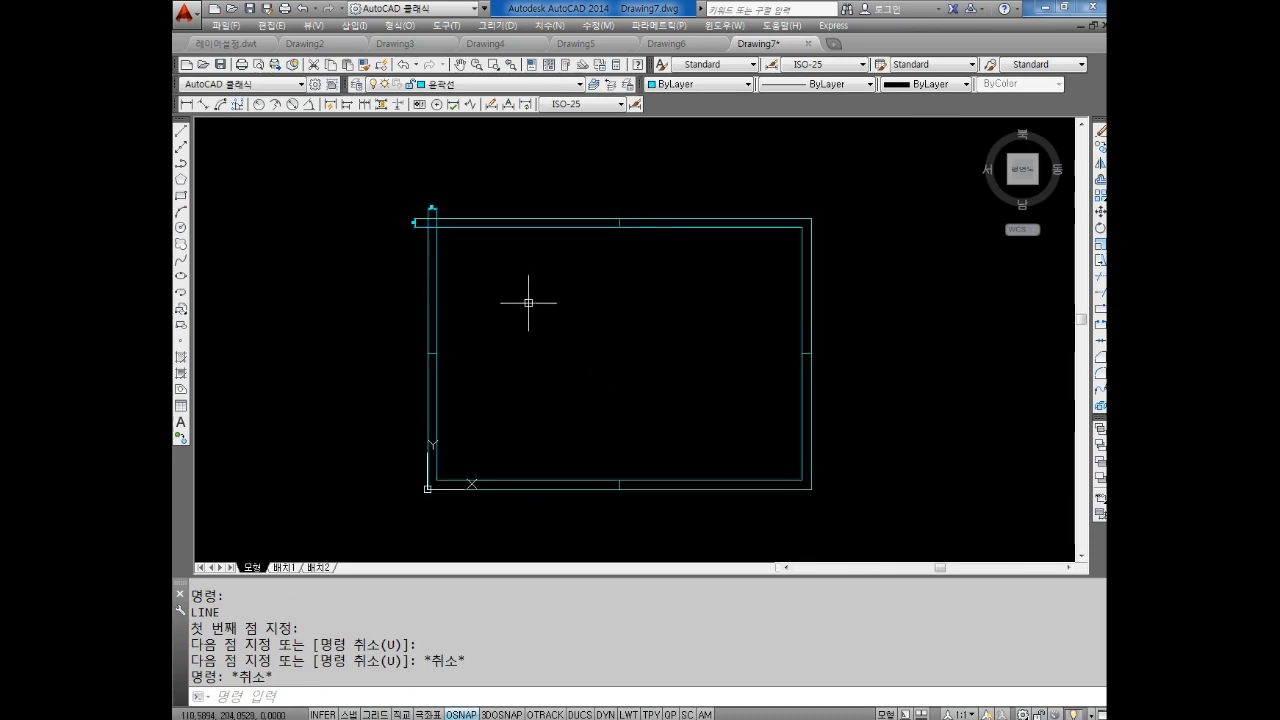
pyautogui.moveTo(735, 425); pyautogui.dragTo(717, 386, button='middle')
pyautogui.press('Escape')
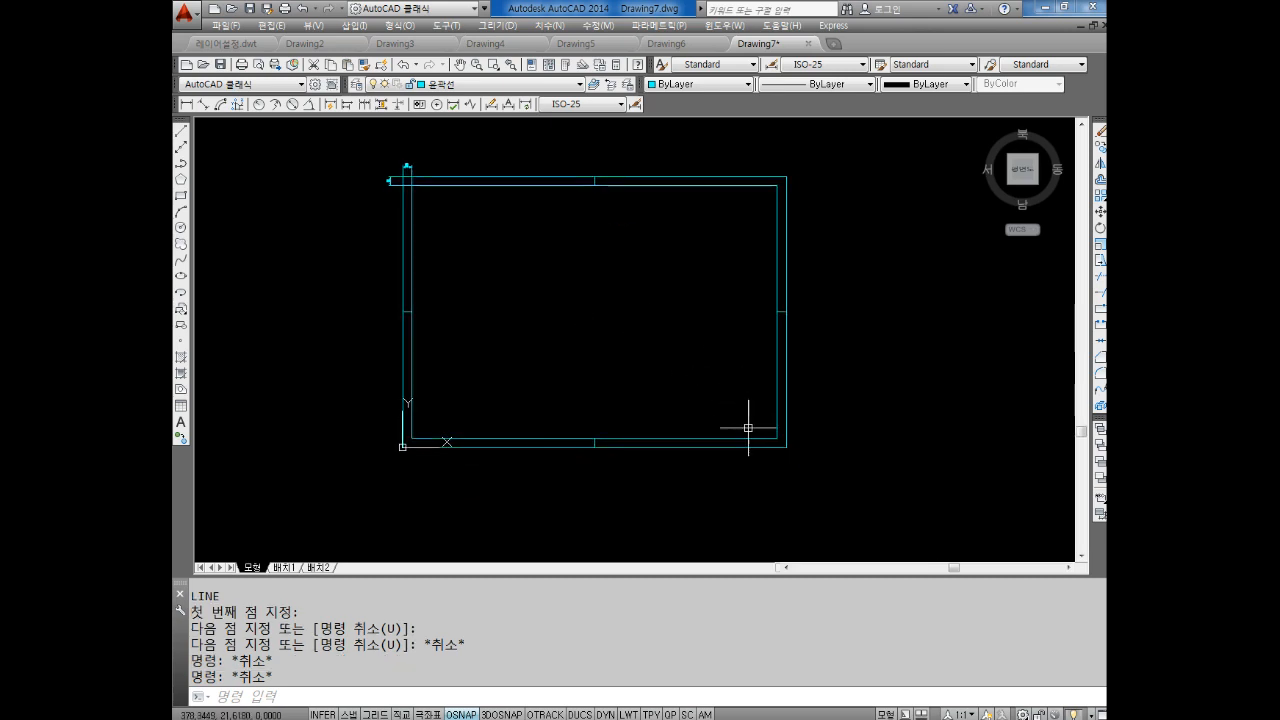
pyautogui.press('Escape')
pyautogui.scroll(3, 694, 377)
pyautogui.scroll(-1, 694, 377)
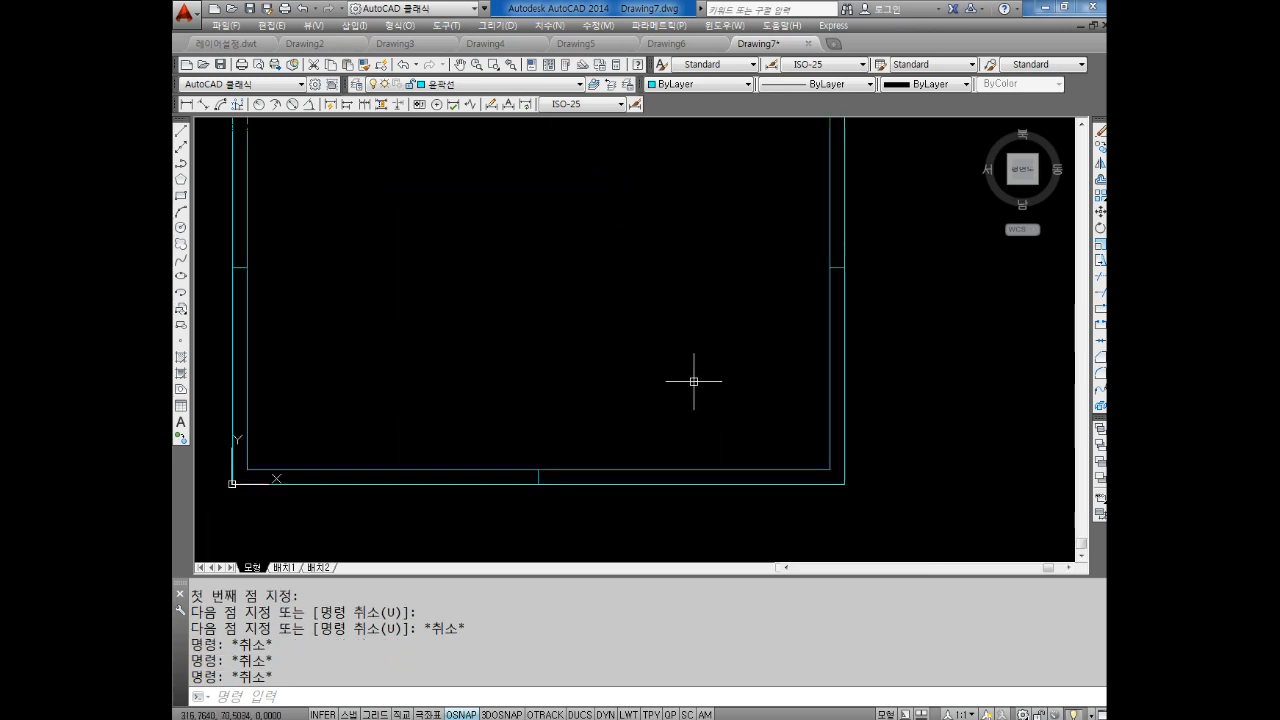
pyautogui.moveTo(694, 377); pyautogui.dragTo(735, 445, button='middle')
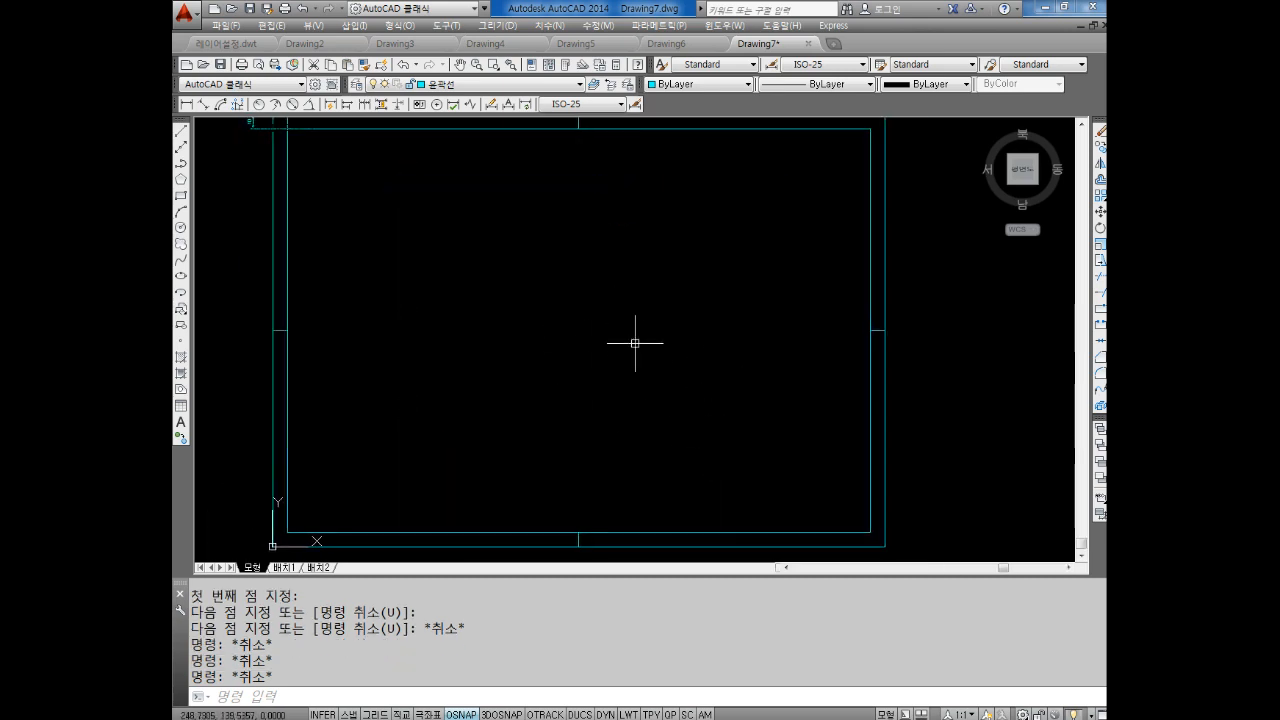
# Step: Explode the inner border rectangle into separate lines
pyautogui.moveTo(390, 453); pyautogui.dragTo(376, 402, button='middle')
pyautogui.scroll(2, 802, 473)
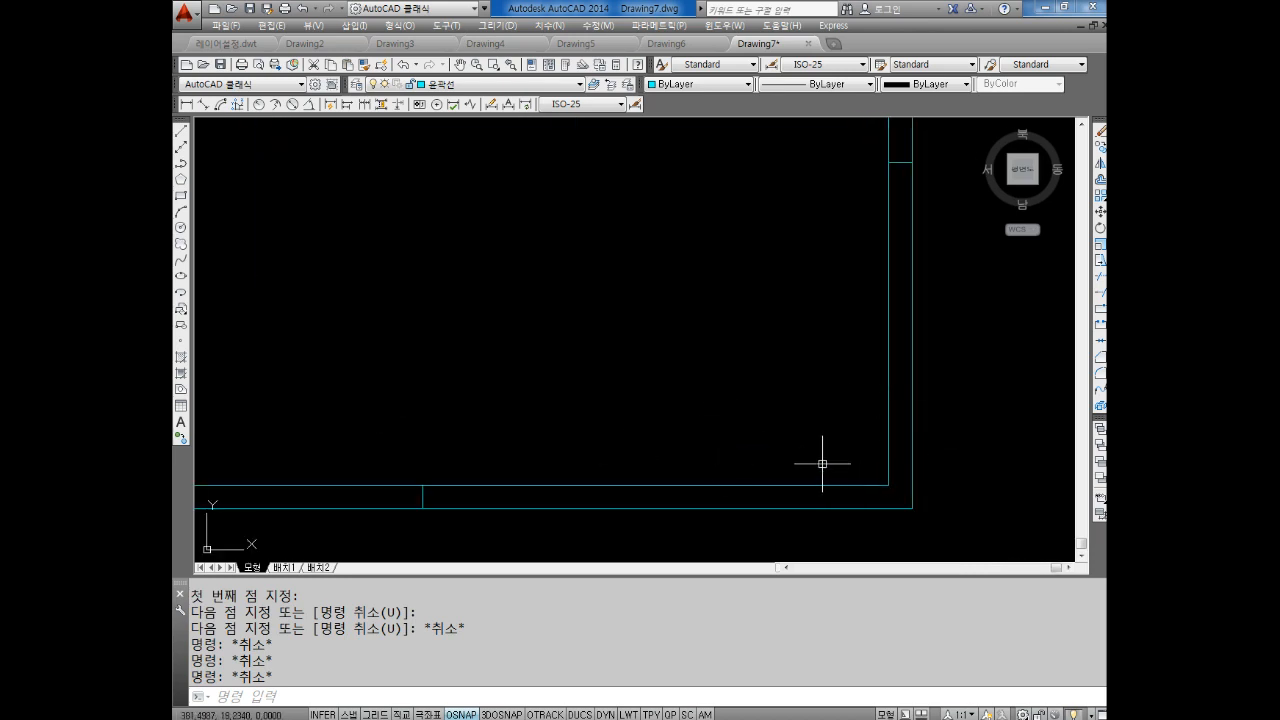
pyautogui.scroll(2, 822, 464)
pyautogui.press('Escape')
pyautogui.press('Escape')
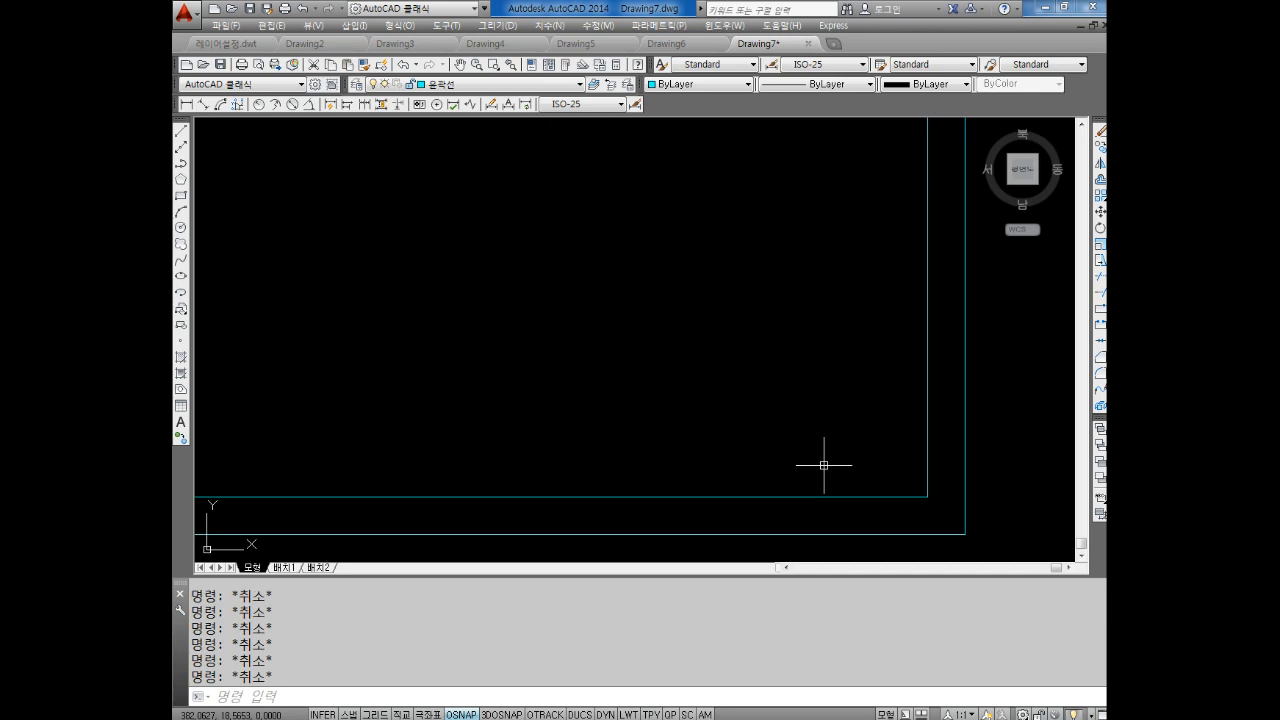
pyautogui.write('x')
pyautogui.press('Return')
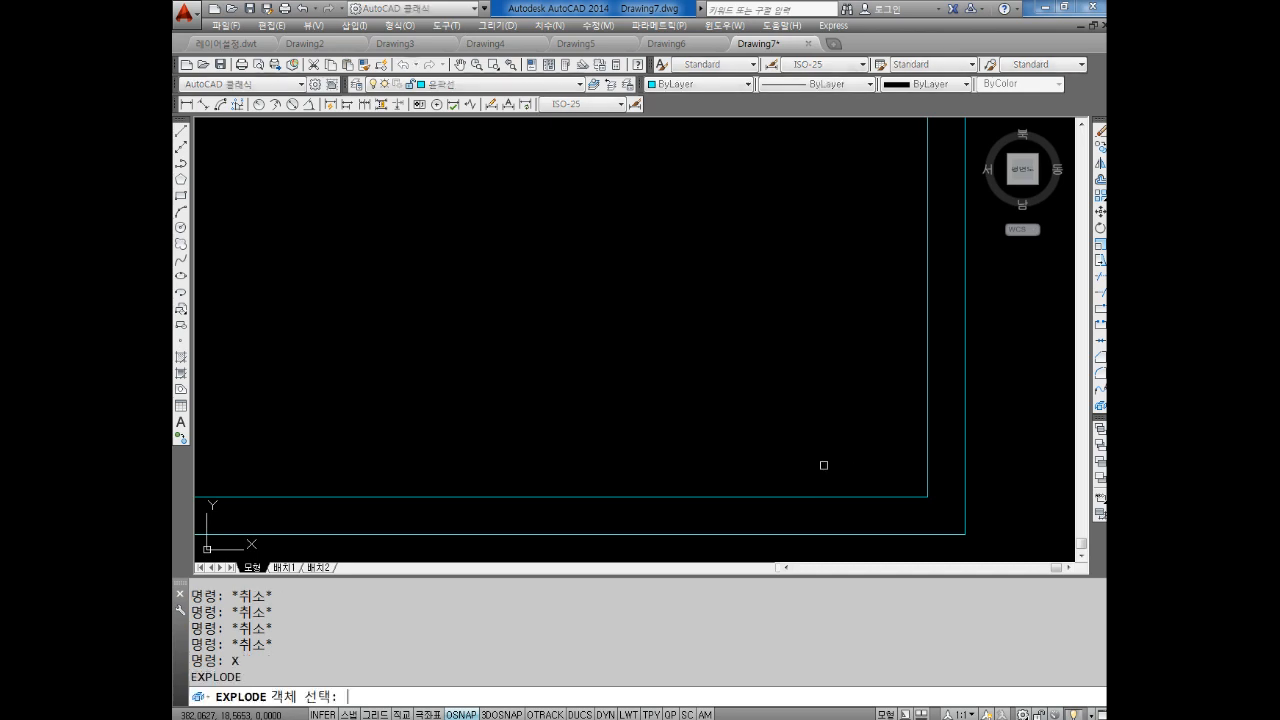
pyautogui.click(825, 467)
pyautogui.click(750, 512)
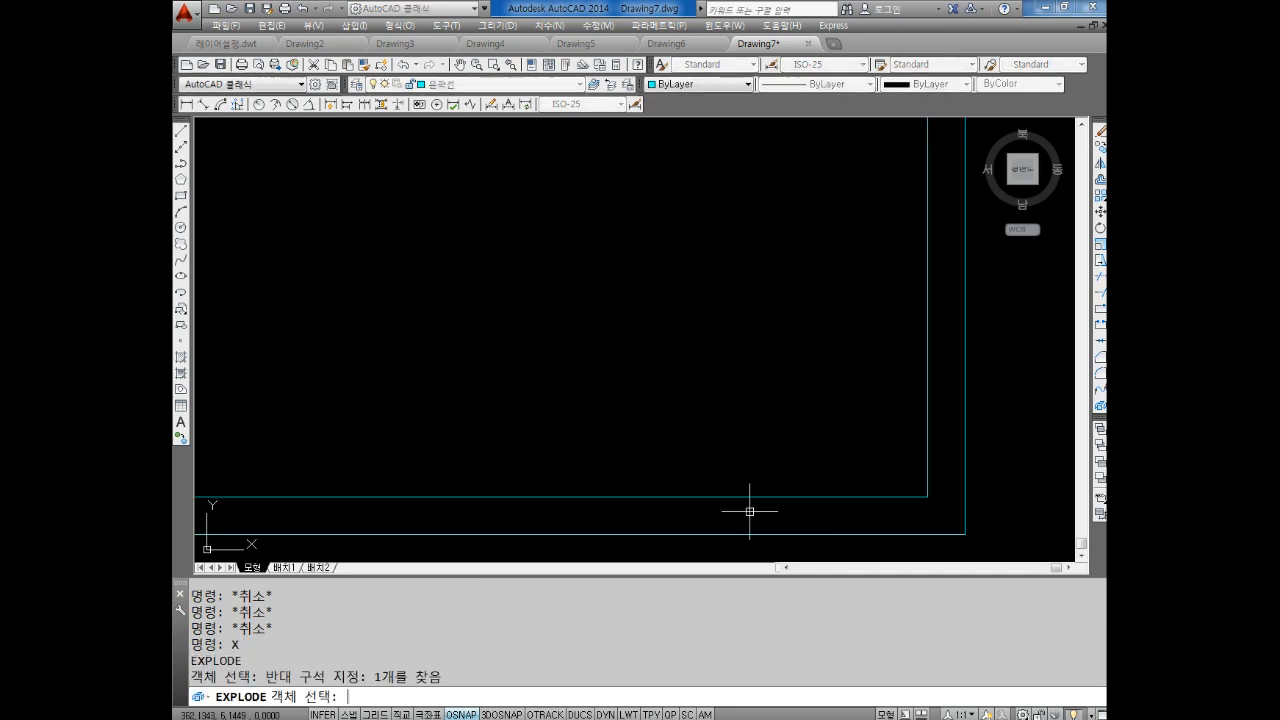
pyautogui.press('Return')
pyautogui.press('Escape')
pyautogui.press('Escape')
pyautogui.press('Escape')
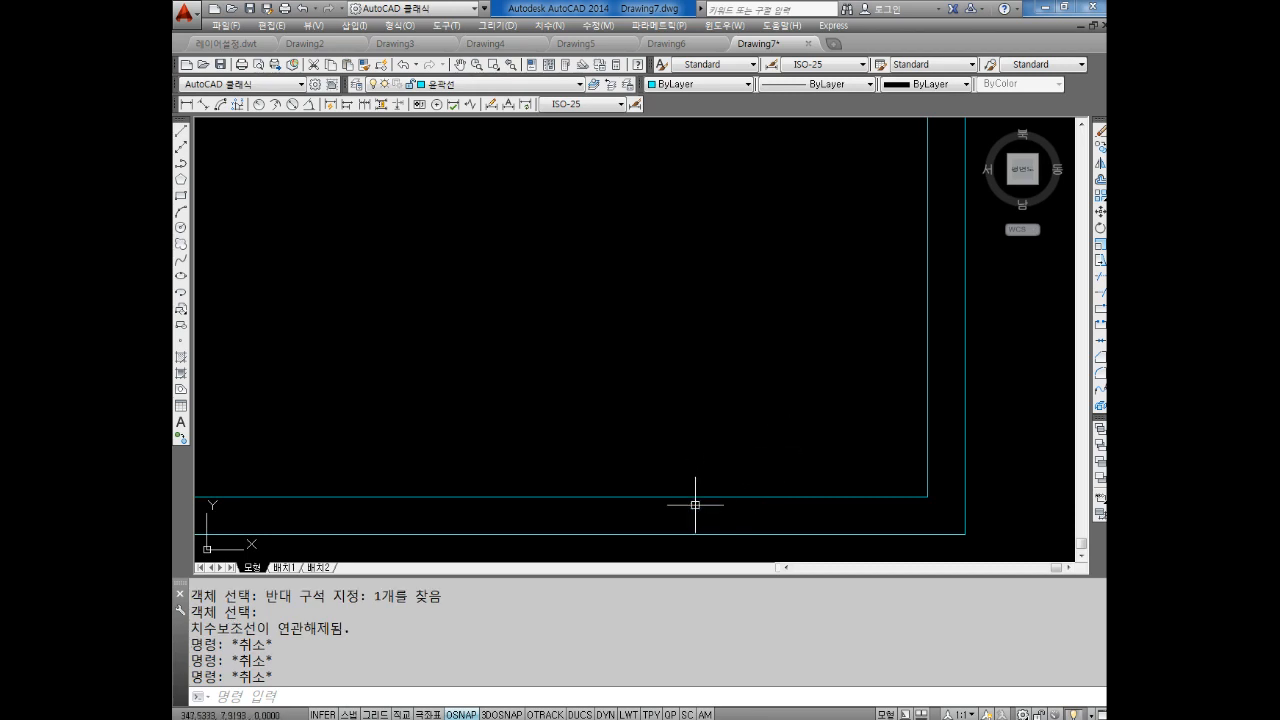
# Step: Offset the bottom line of the inner border upward by 10
pyautogui.press('Escape')
pyautogui.press('Escape')
pyautogui.press('Escape')
pyautogui.write('o')
pyautogui.press('Return')
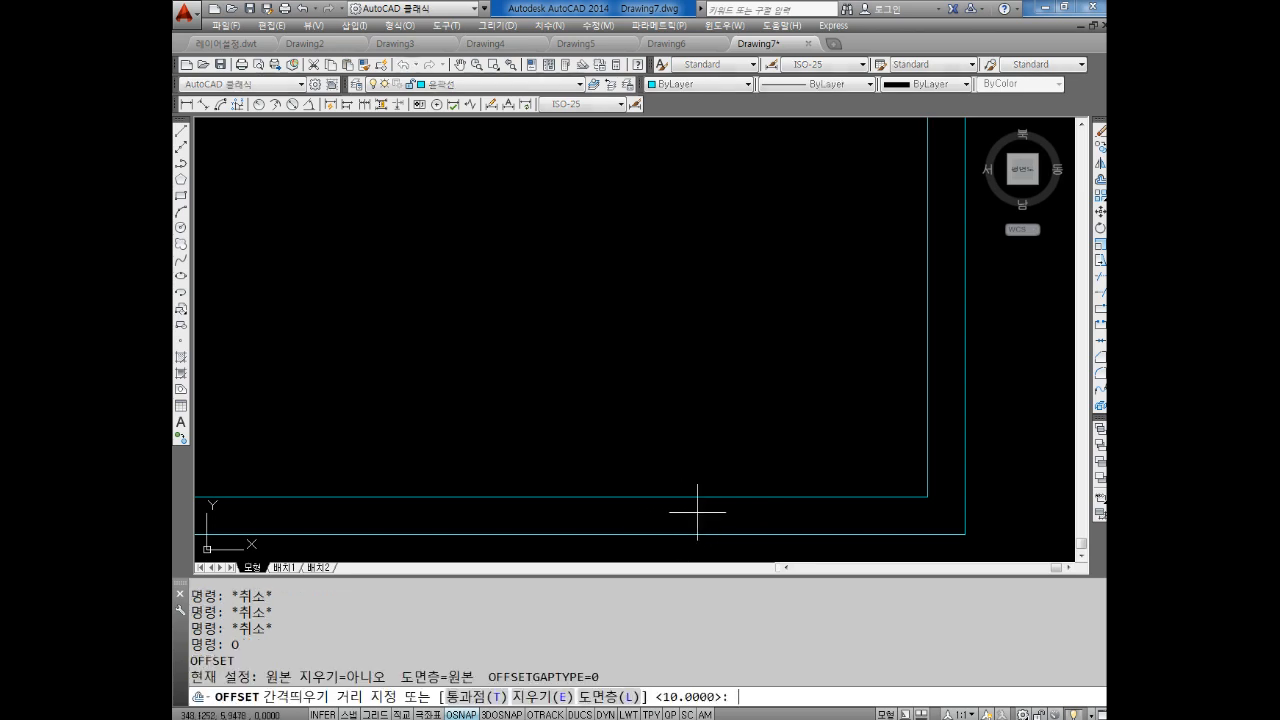
pyautogui.write('10')
pyautogui.press('Return')
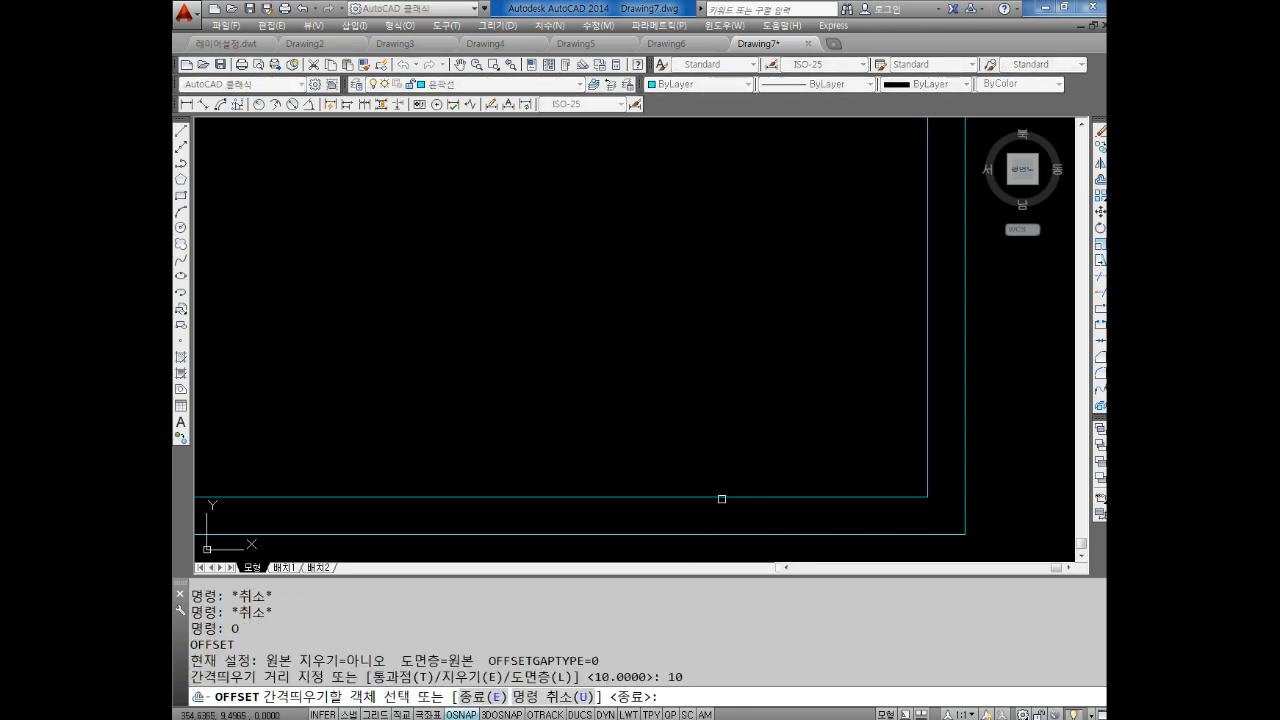
pyautogui.click(721, 498)
pyautogui.click(719, 489)
pyautogui.press('Escape')
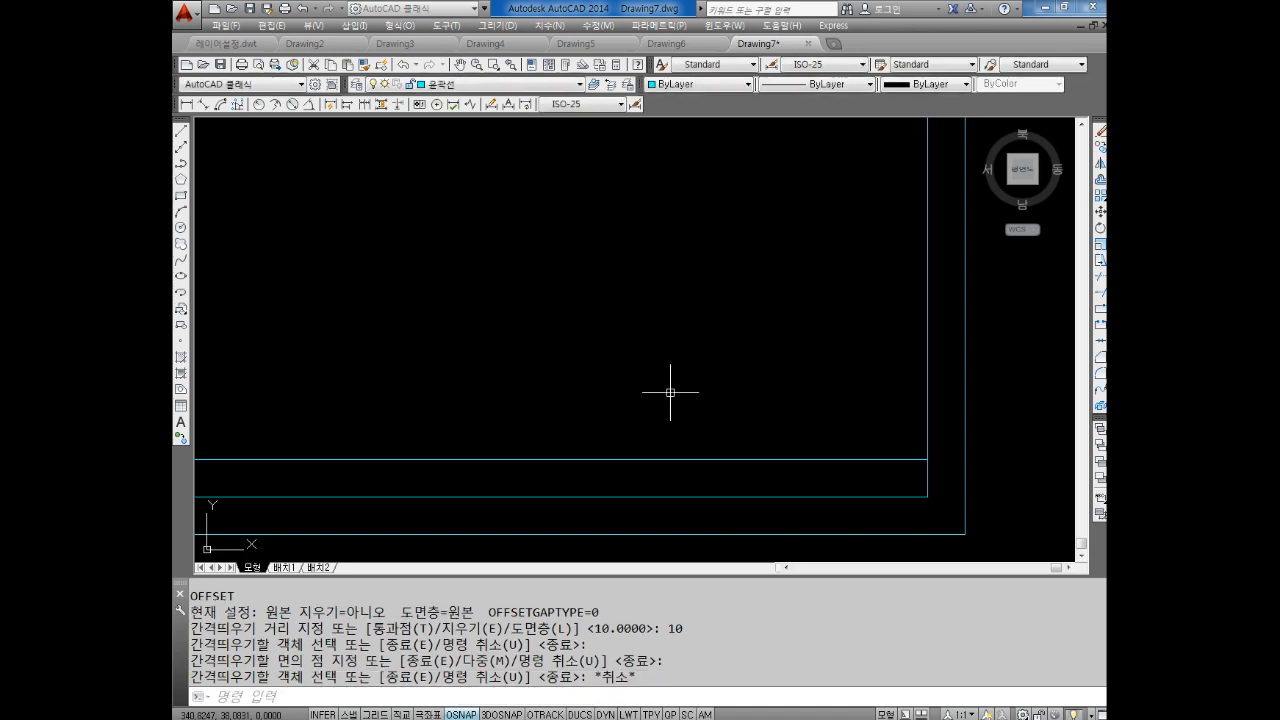
# Step: Offset the new horizontal line upward by 10, and offset that copy upward by another 10
pyautogui.press('Escape')
pyautogui.write('o')
pyautogui.press('Return')
pyautogui.write('10')
pyautogui.press('Return')
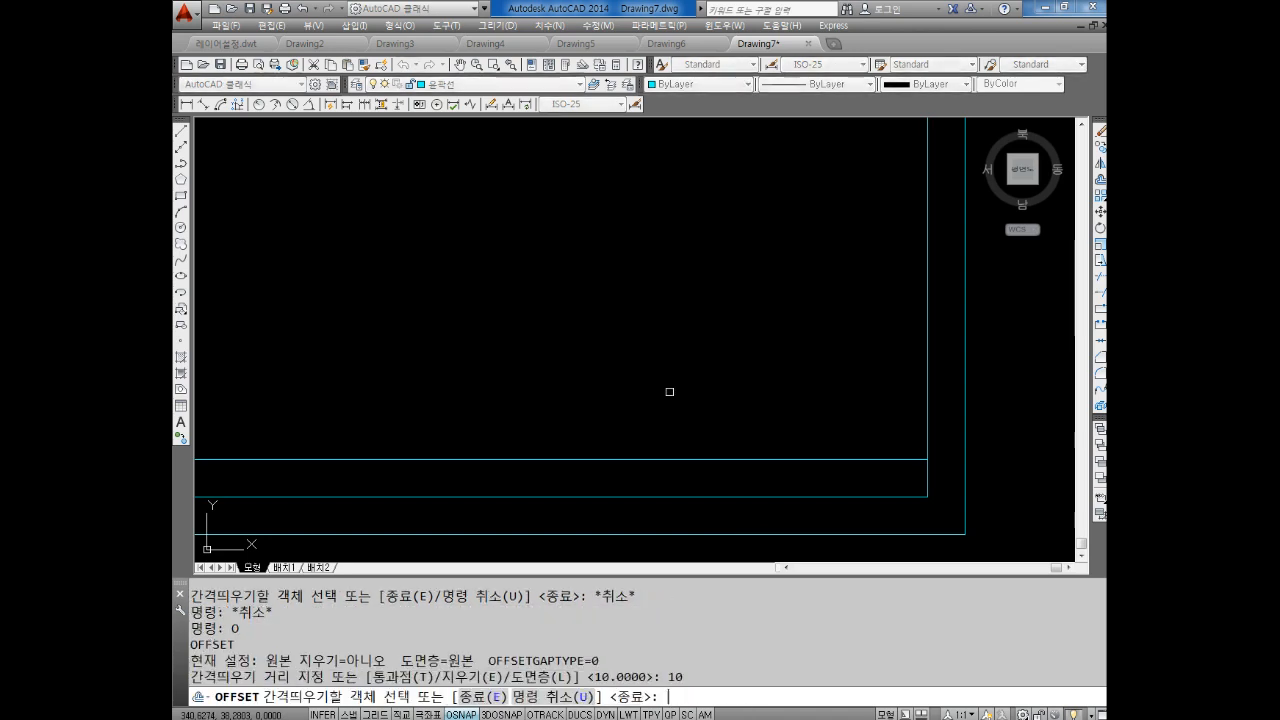
pyautogui.click(668, 461)
pyautogui.click(671, 369)
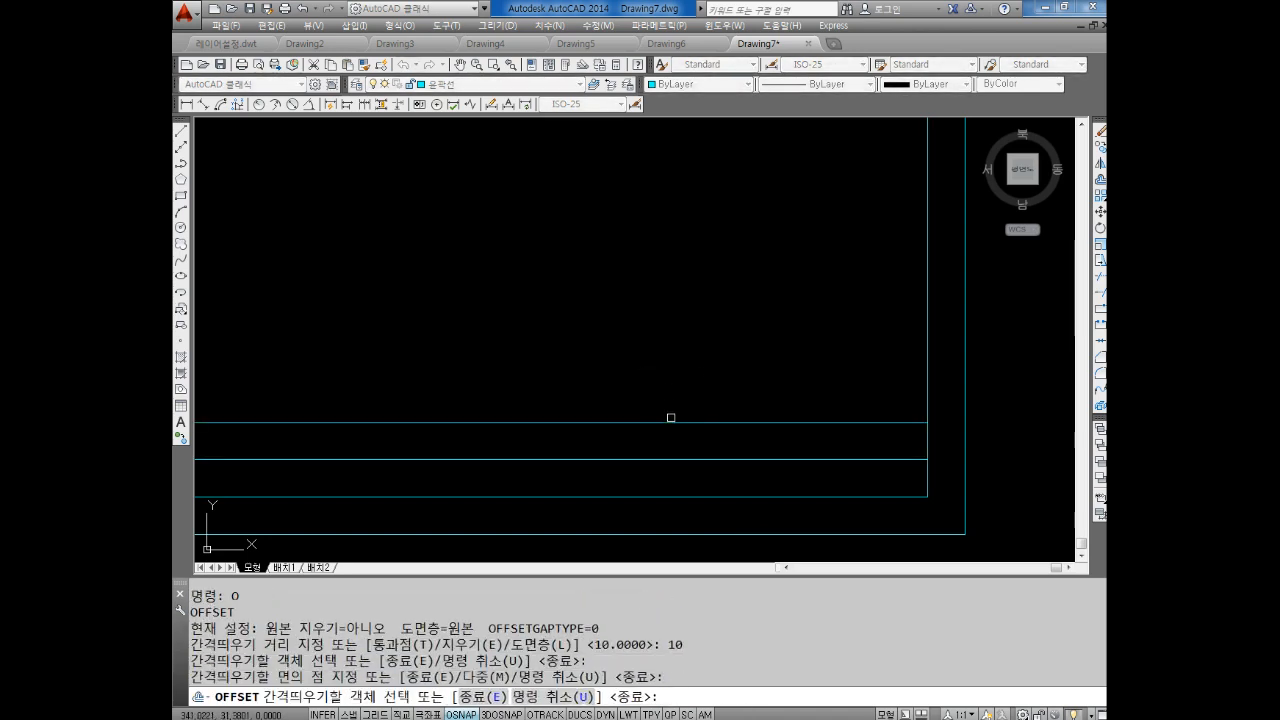
pyautogui.click(667, 423)
pyautogui.click(667, 351)
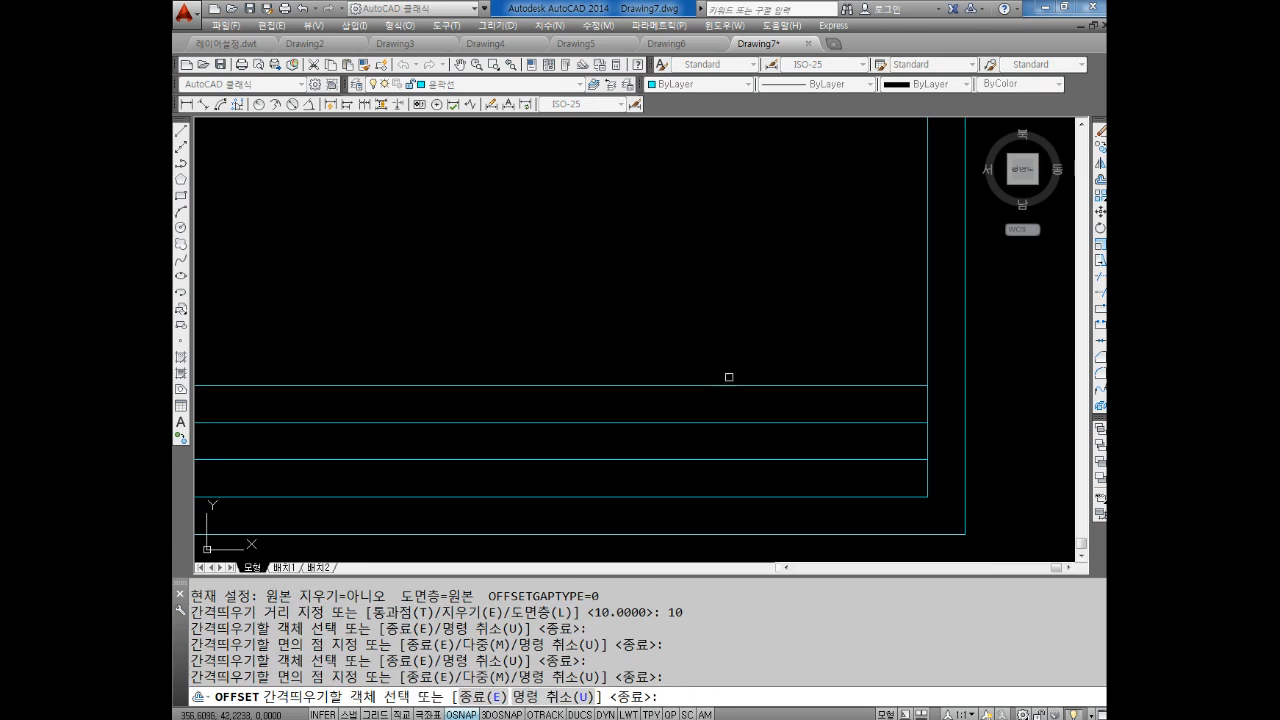
pyautogui.press('Escape')
# Step: Put the three offset horizontal lines on the 외형선 layer
pyautogui.click(744, 352)
pyautogui.click(627, 469)
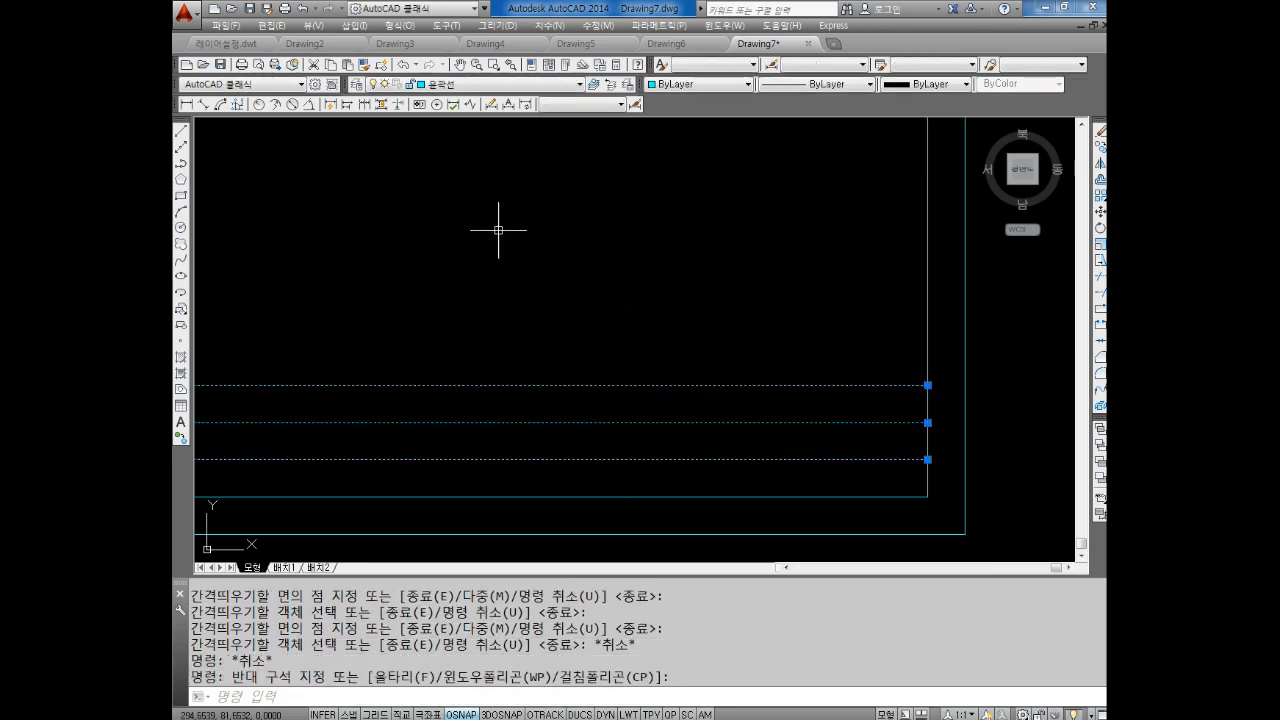
pyautogui.click(500, 84)
pyautogui.click(470, 143)
pyautogui.press('Escape')
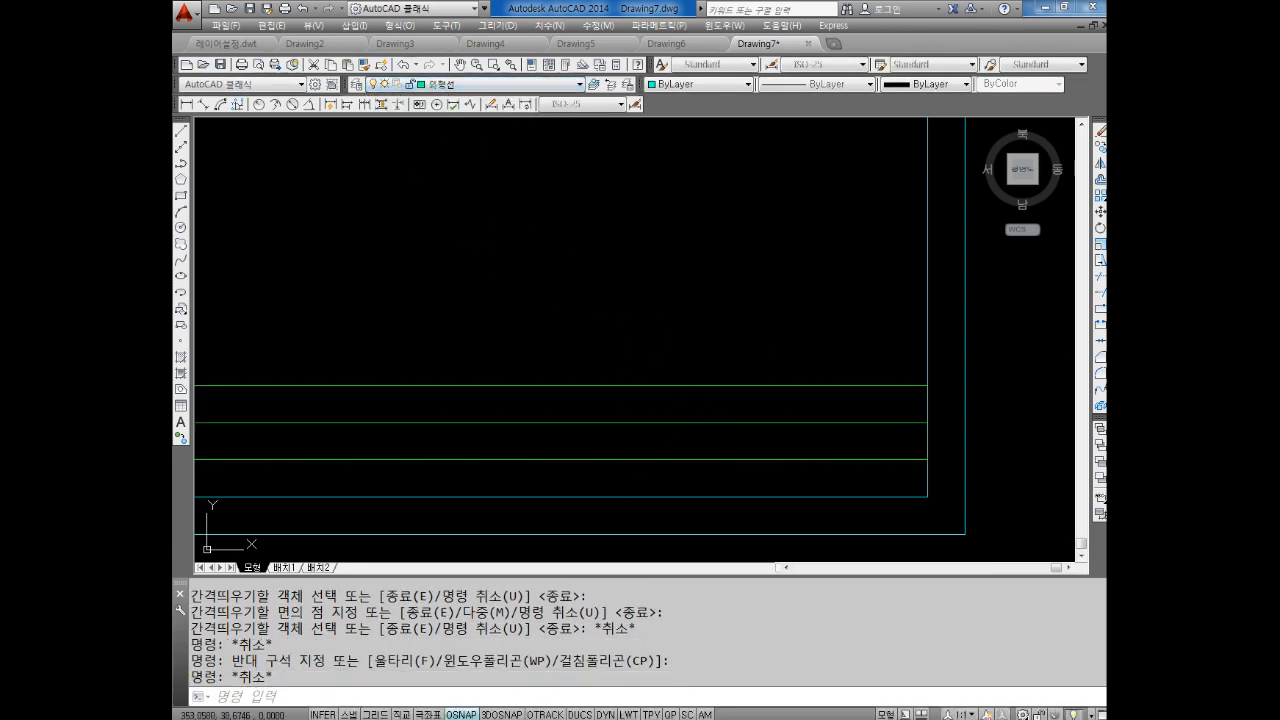
pyautogui.click(764, 336)
pyautogui.click(624, 480)
pyautogui.press('Escape')
pyautogui.press('Escape')
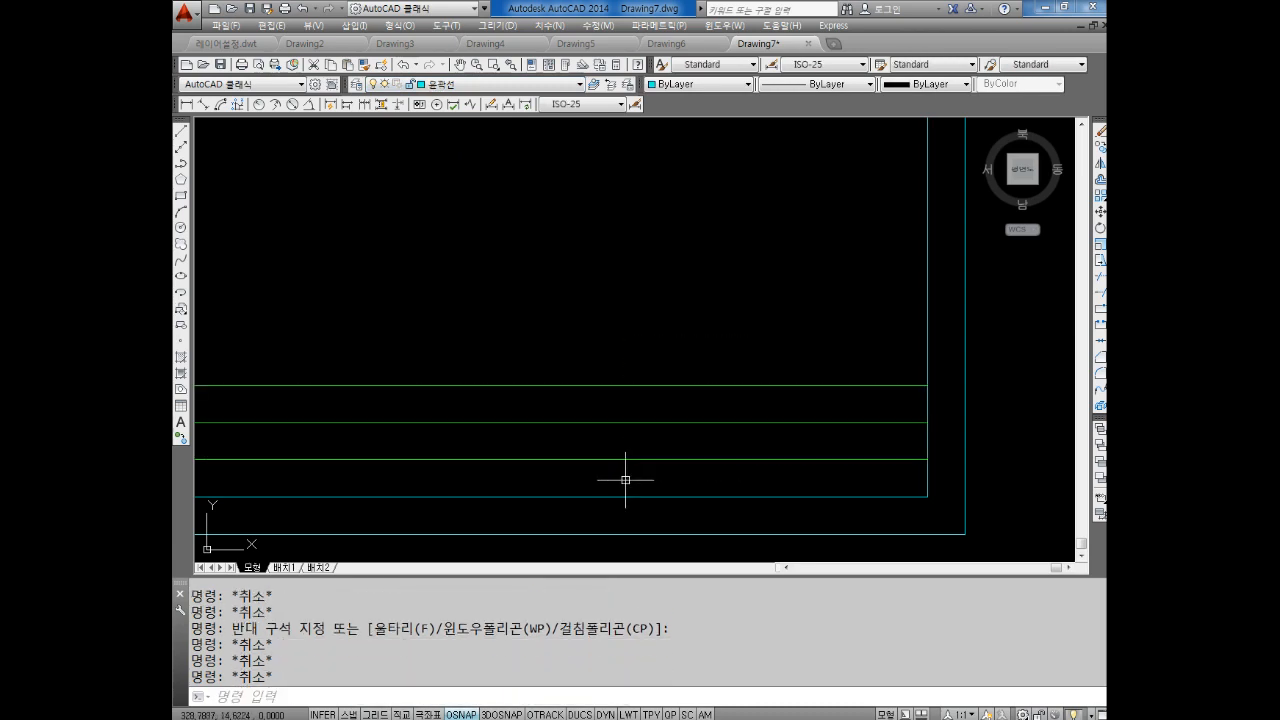
# Step: Add two more horizontal lines above the uppermost green line by offsetting upward at a spacing of 8
pyautogui.press('Escape')
pyautogui.press('Escape')
pyautogui.press('Escape')
pyautogui.write('o')
pyautogui.press('Return')
pyautogui.write('8')
pyautogui.press('Return')
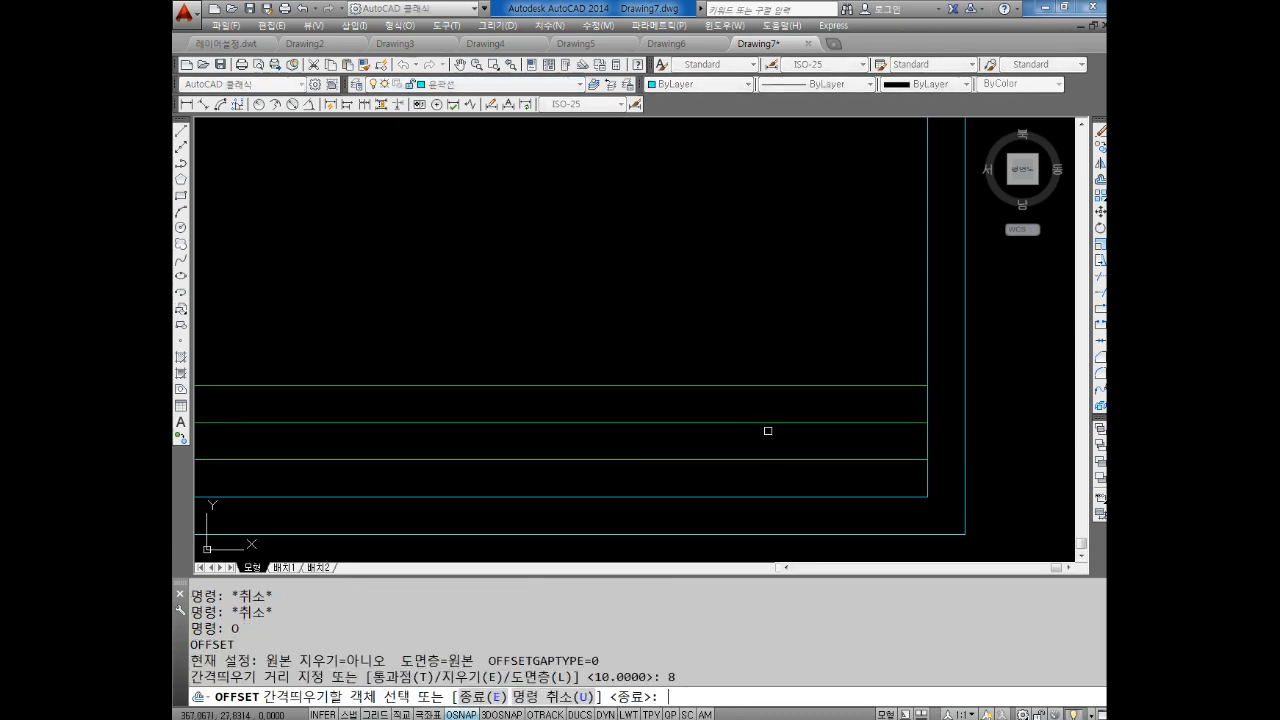
pyautogui.click(726, 384)
pyautogui.click(704, 293)
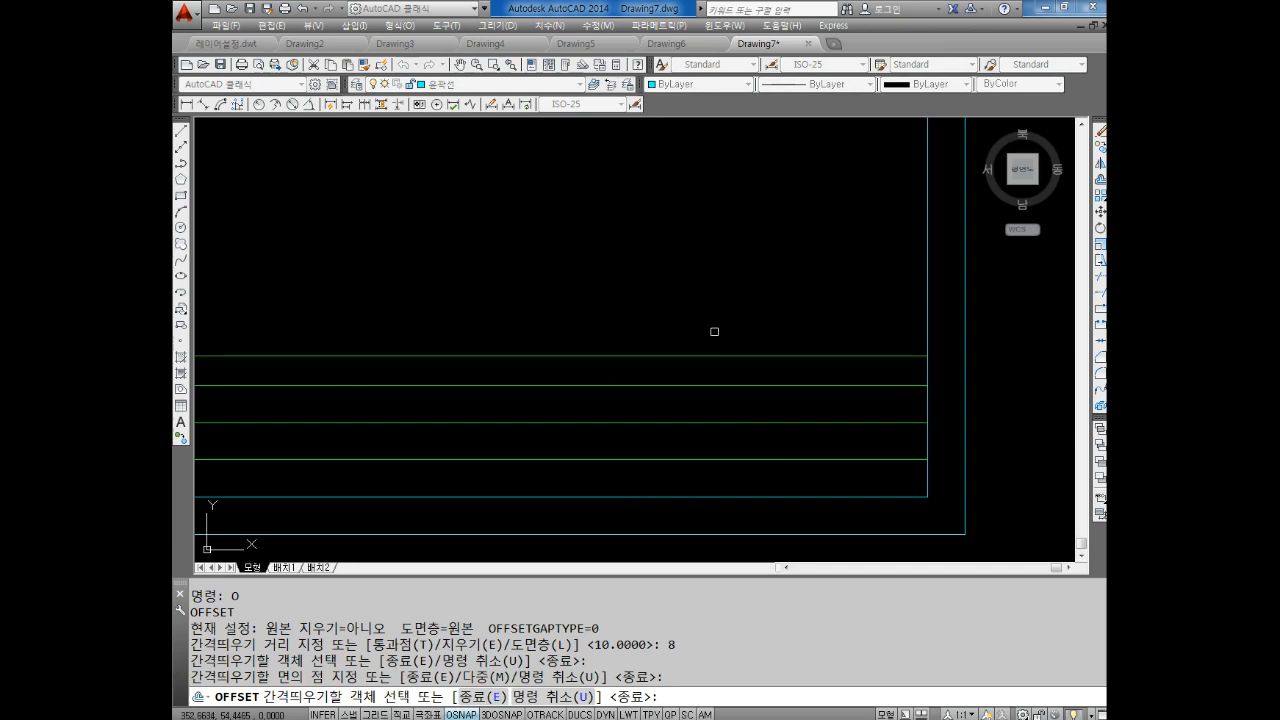
pyautogui.click(705, 354)
pyautogui.click(706, 294)
pyautogui.press('Escape')
pyautogui.press('Escape')
pyautogui.press('Escape')
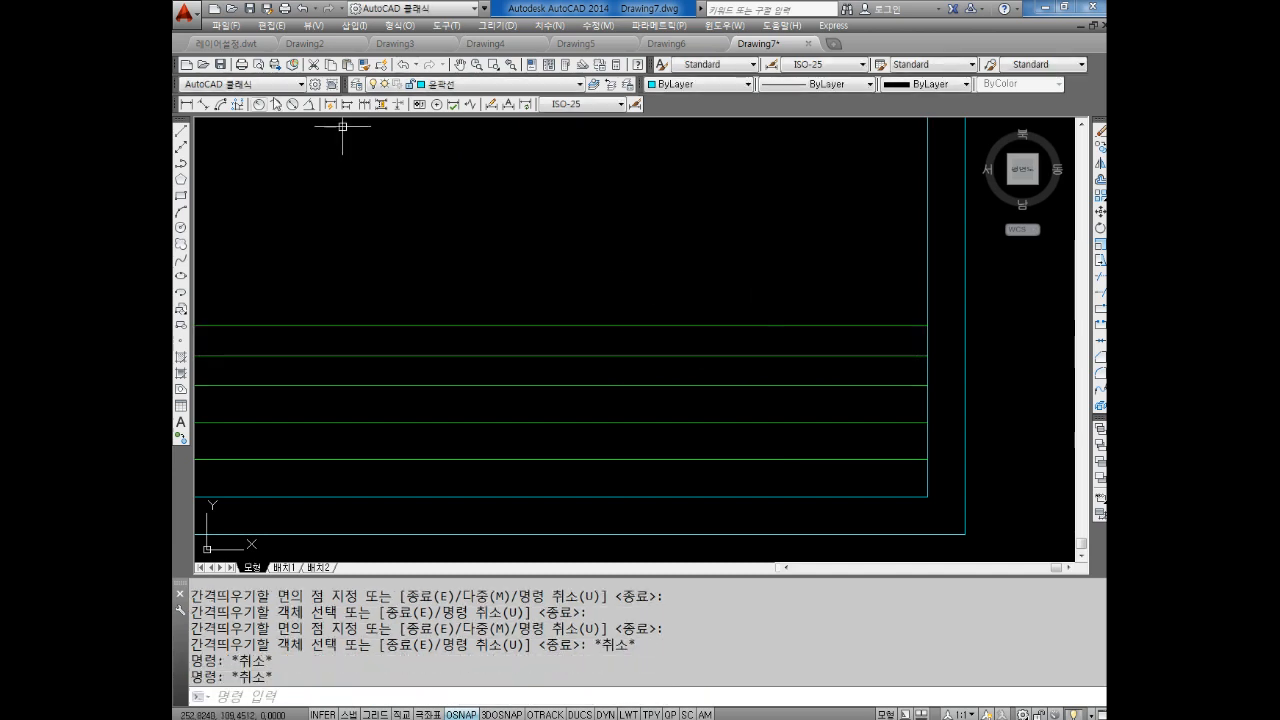
# Step: Add a vertical linear dimension between the two uppermost green lines
pyautogui.click(186, 104)
pyautogui.click(709, 326)
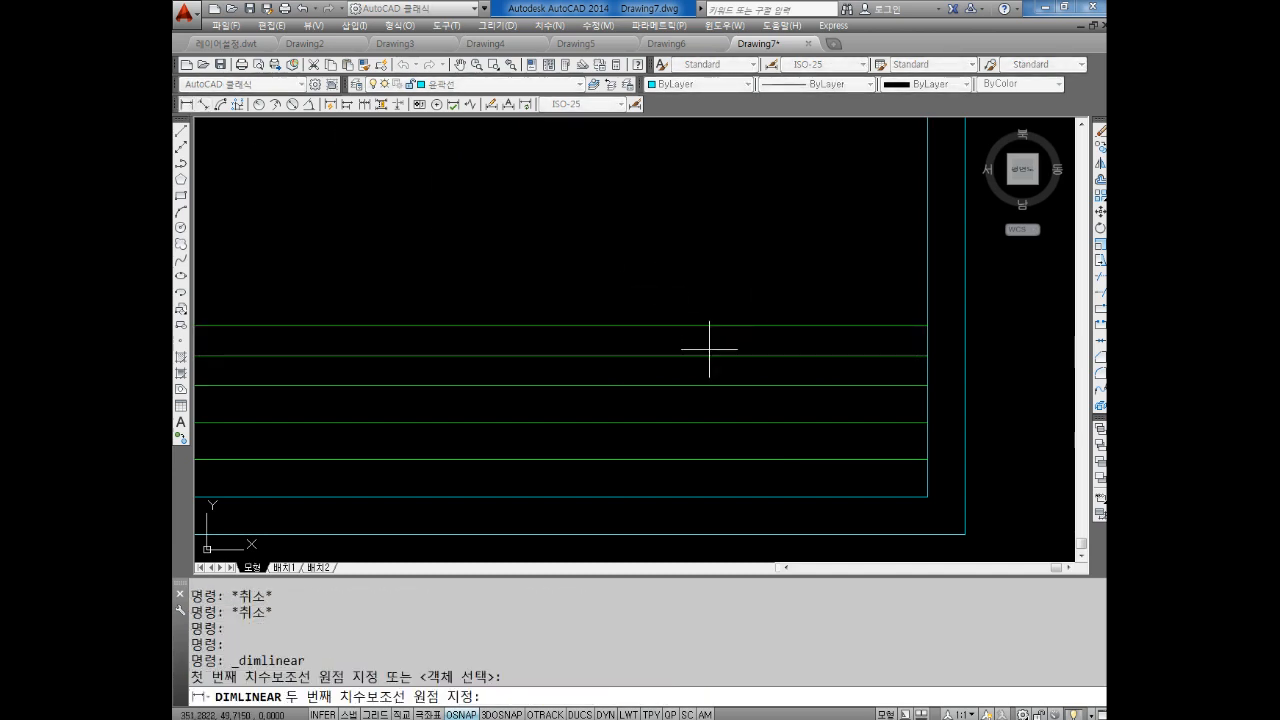
pyautogui.click(709, 356)
pyautogui.click(678, 340)
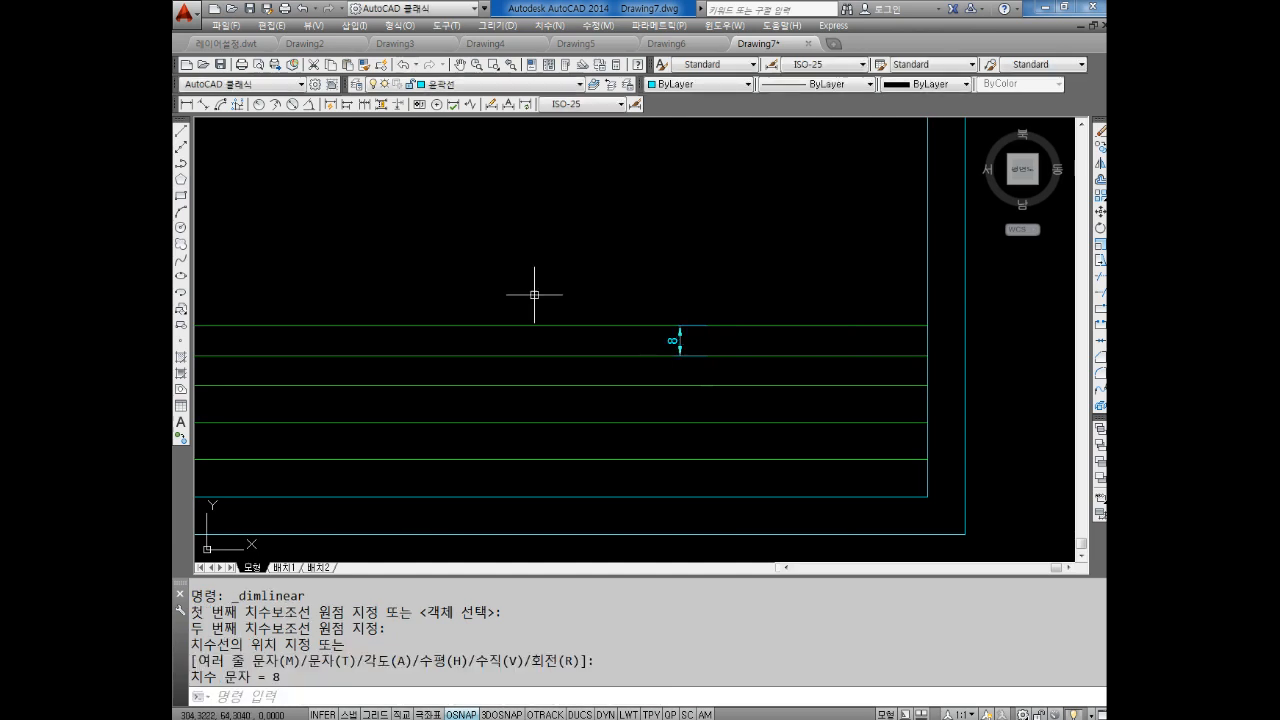
# Step: Continue the dimension chain downward across the remaining horizontal lines to the bottom of the inner border
pyautogui.click(364, 106)
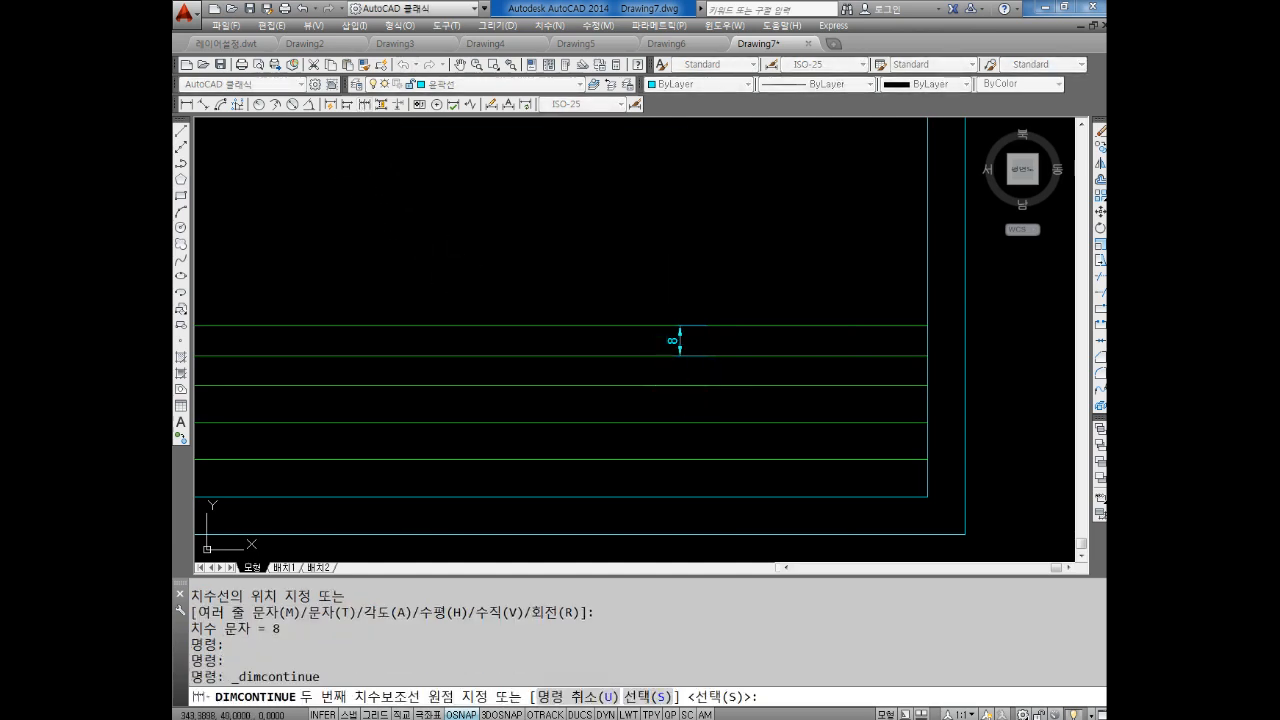
pyautogui.click(680, 385)
pyautogui.click(679, 423)
pyautogui.click(679, 460)
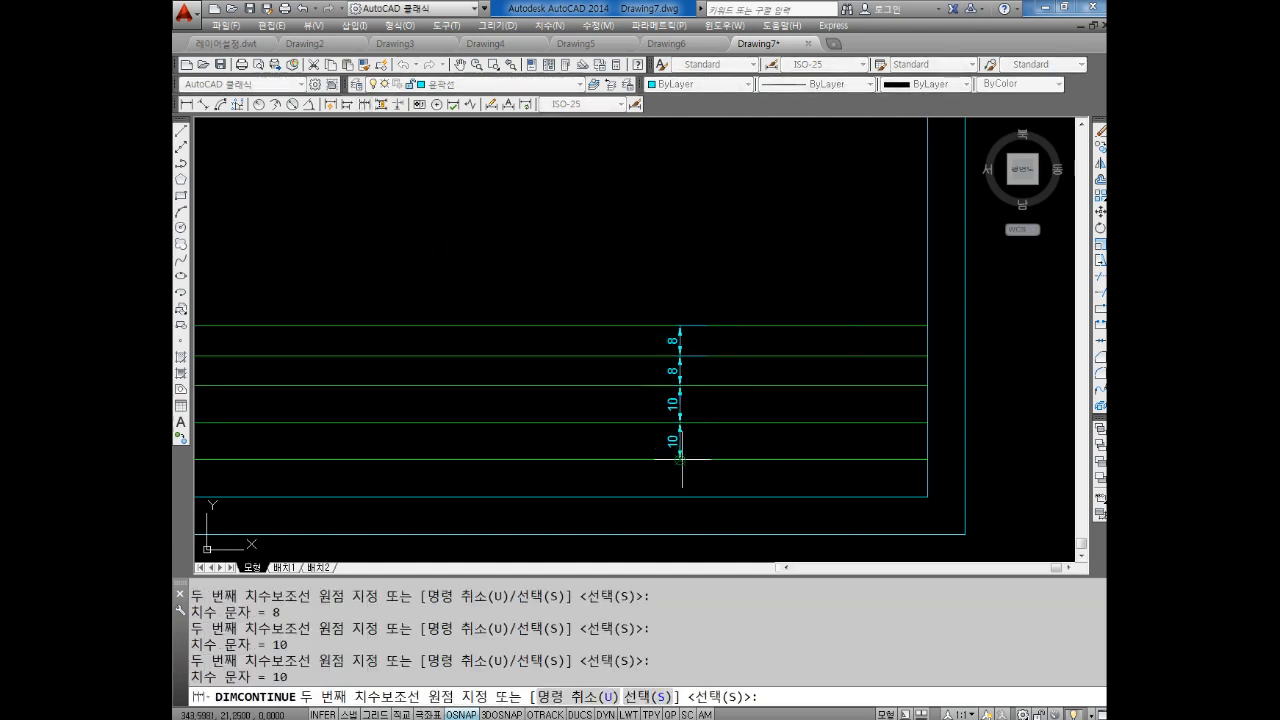
pyautogui.click(680, 497)
pyautogui.press('Escape')
pyautogui.press('Escape')
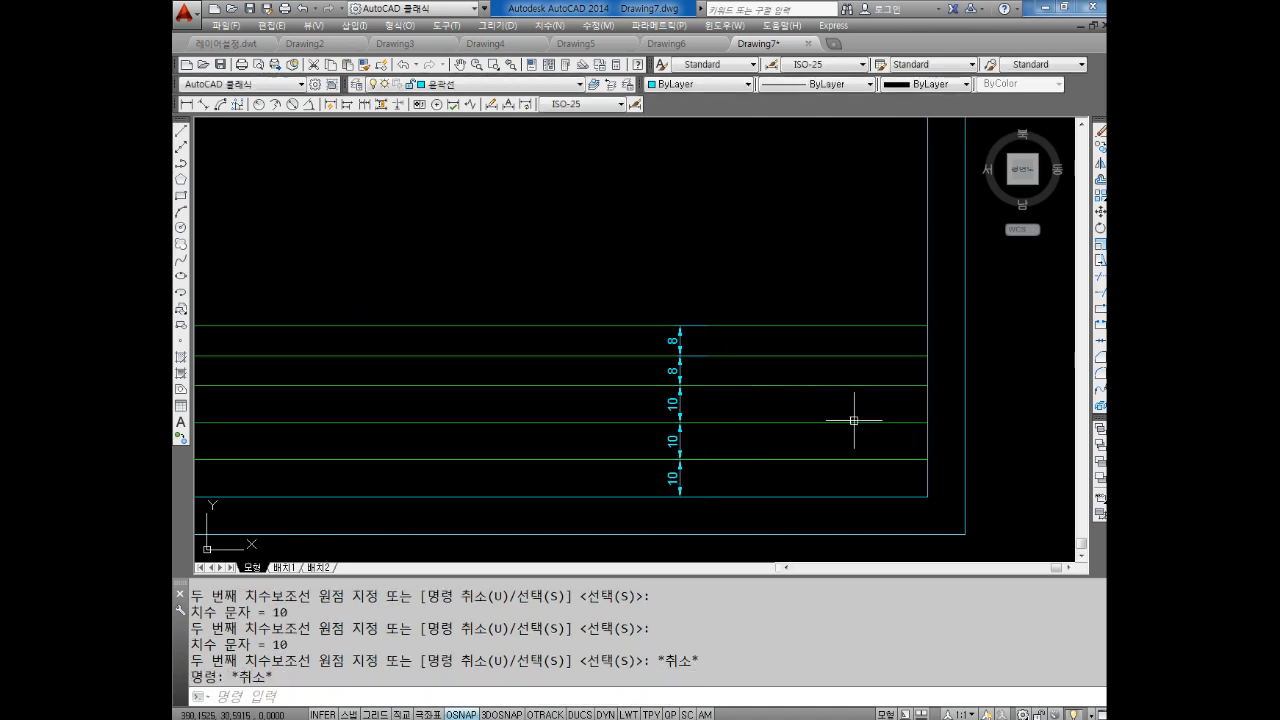
# Step: Offset the right vertical line of the inner border inward by 30
pyautogui.moveTo(822, 363); pyautogui.dragTo(803, 356, button='middle')
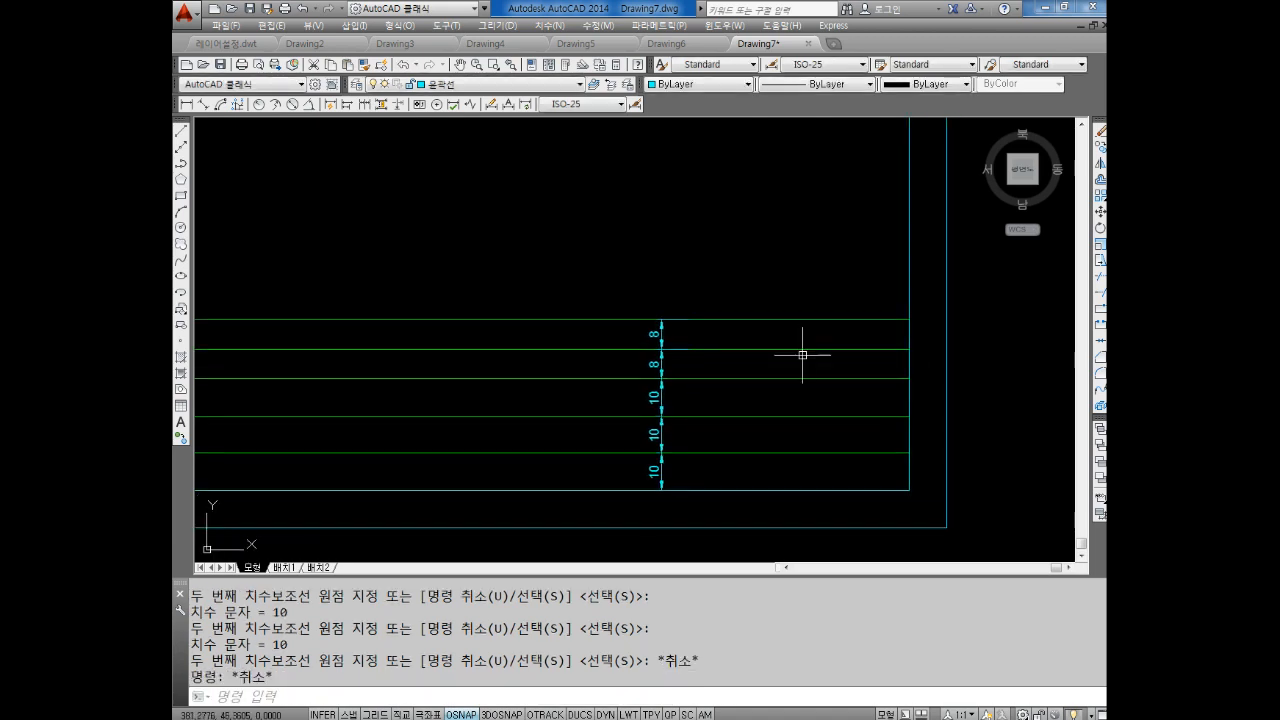
pyautogui.moveTo(830, 326); pyautogui.dragTo(820, 346, button='middle')
pyautogui.press('Escape')
pyautogui.press('Escape')
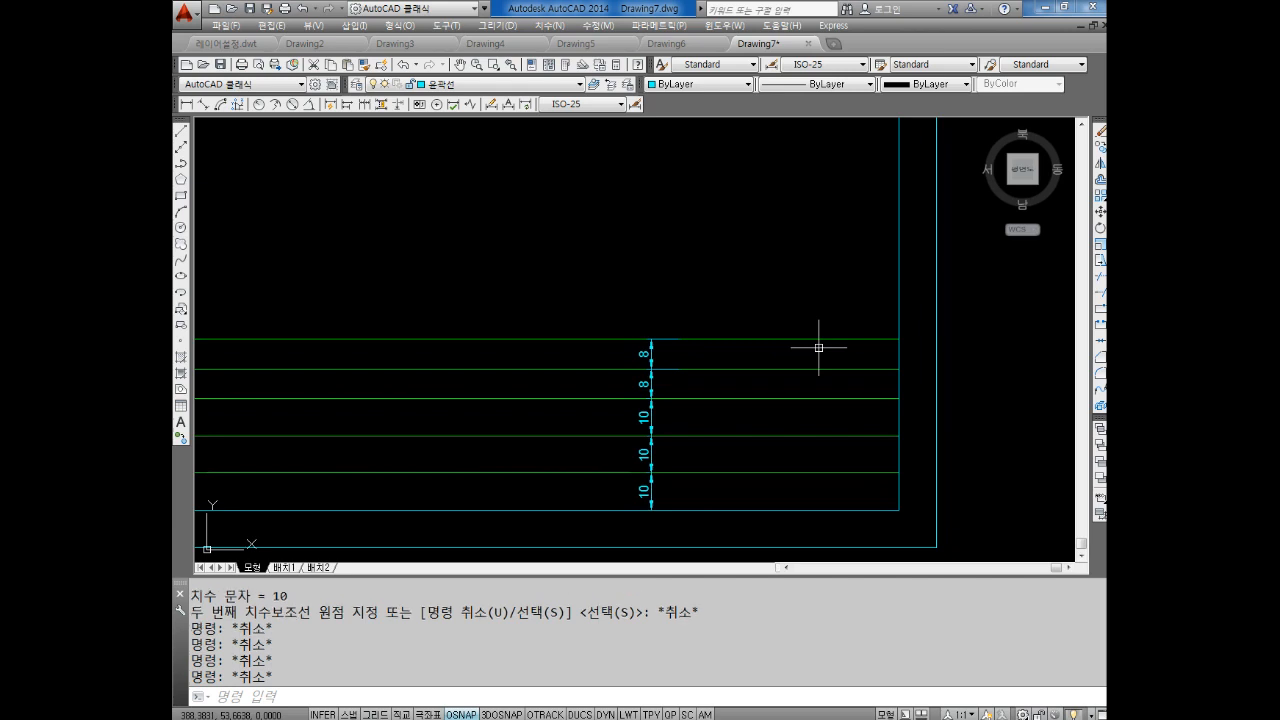
pyautogui.write('o')
pyautogui.press('Return')
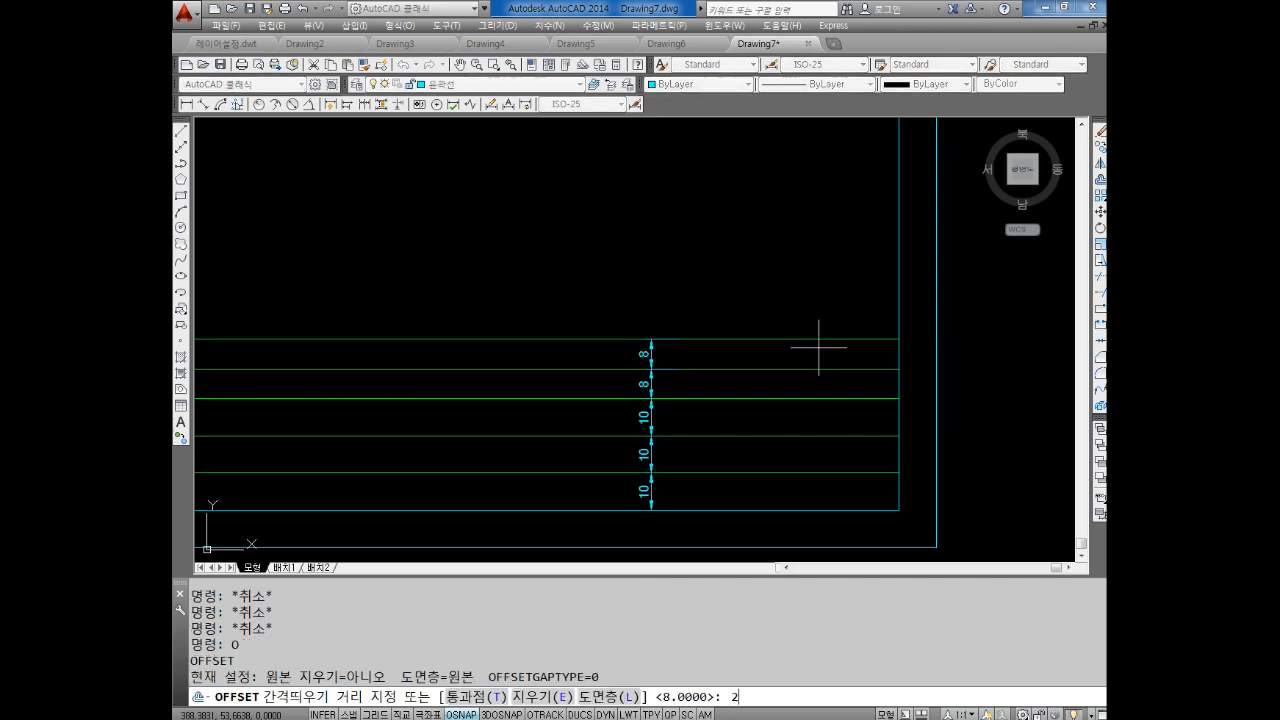
pyautogui.write('30')
pyautogui.press('Return')
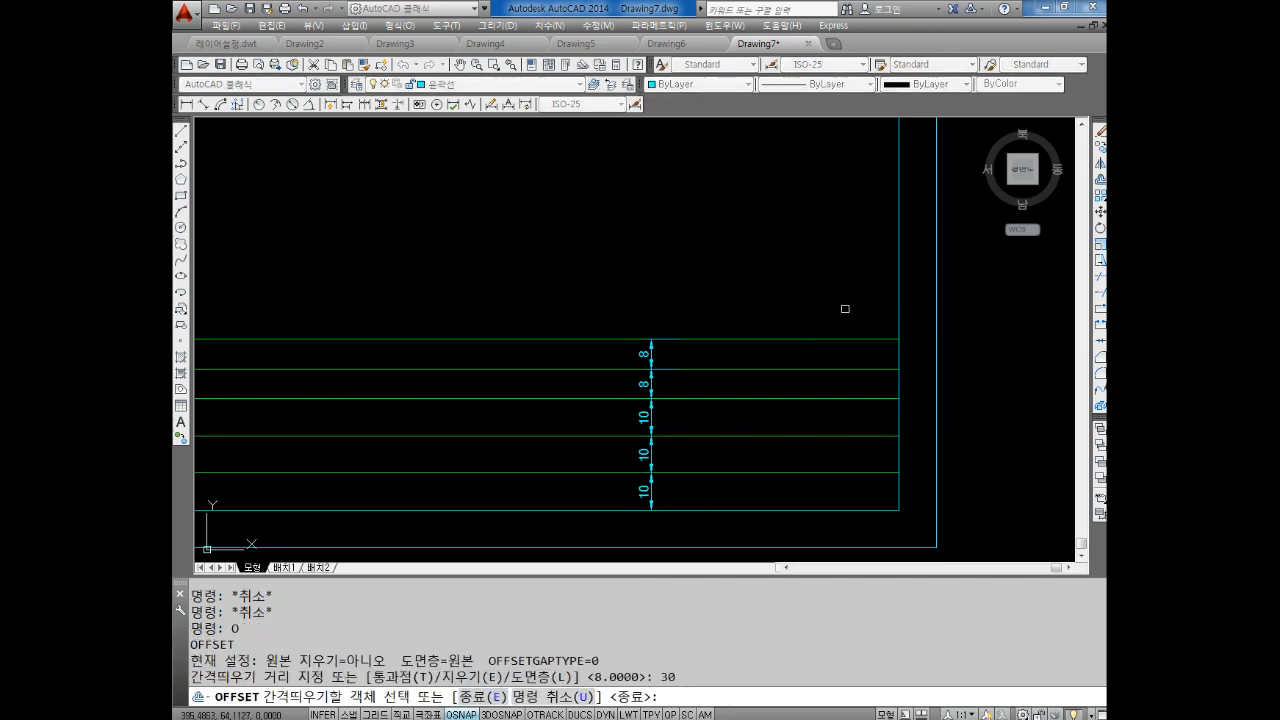
pyautogui.click(894, 273)
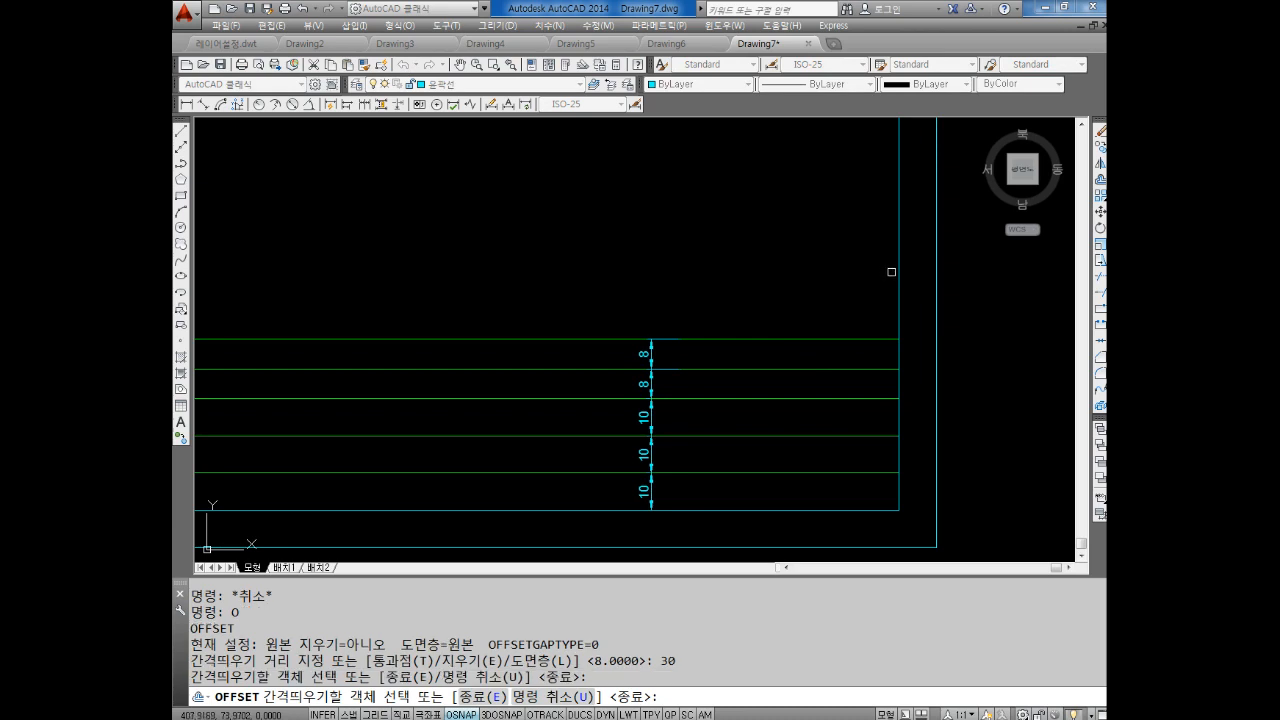
pyautogui.click(896, 271)
pyautogui.click(843, 274)
pyautogui.press('Escape')
pyautogui.press('Escape')
pyautogui.press('Escape')
pyautogui.press('Escape')
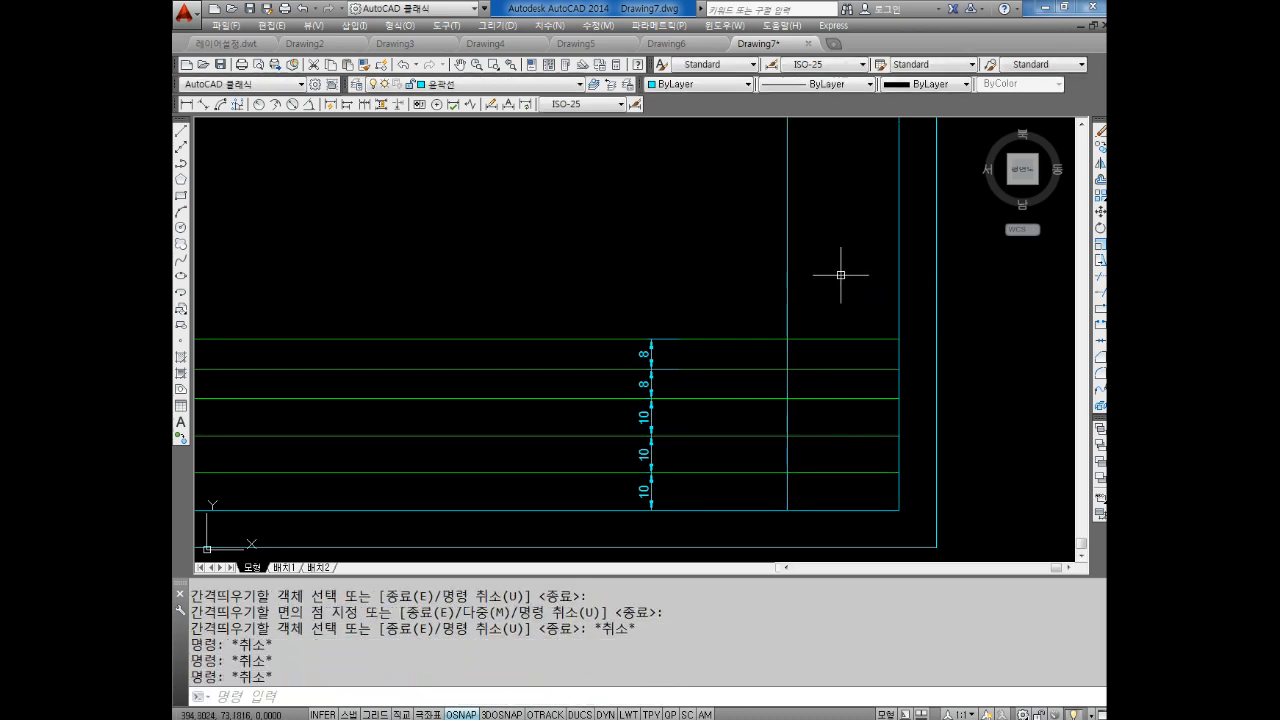
# Step: Offset the vertical line nearest the inner border's right edge leftward by 15
pyautogui.write('O')
pyautogui.press('Return')
pyautogui.write('15')
pyautogui.press('Return')
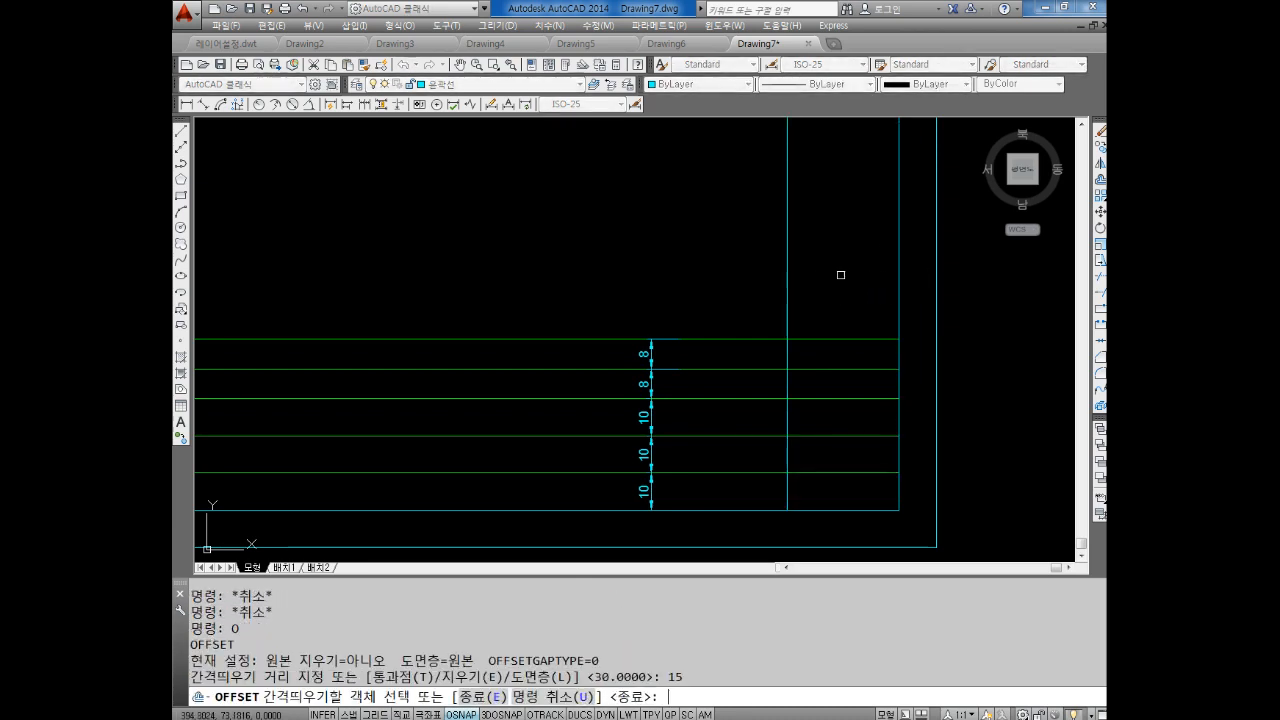
pyautogui.click(787, 277)
pyautogui.click(694, 280)
pyautogui.press('Escape')
pyautogui.press('Escape')
pyautogui.press('Escape')
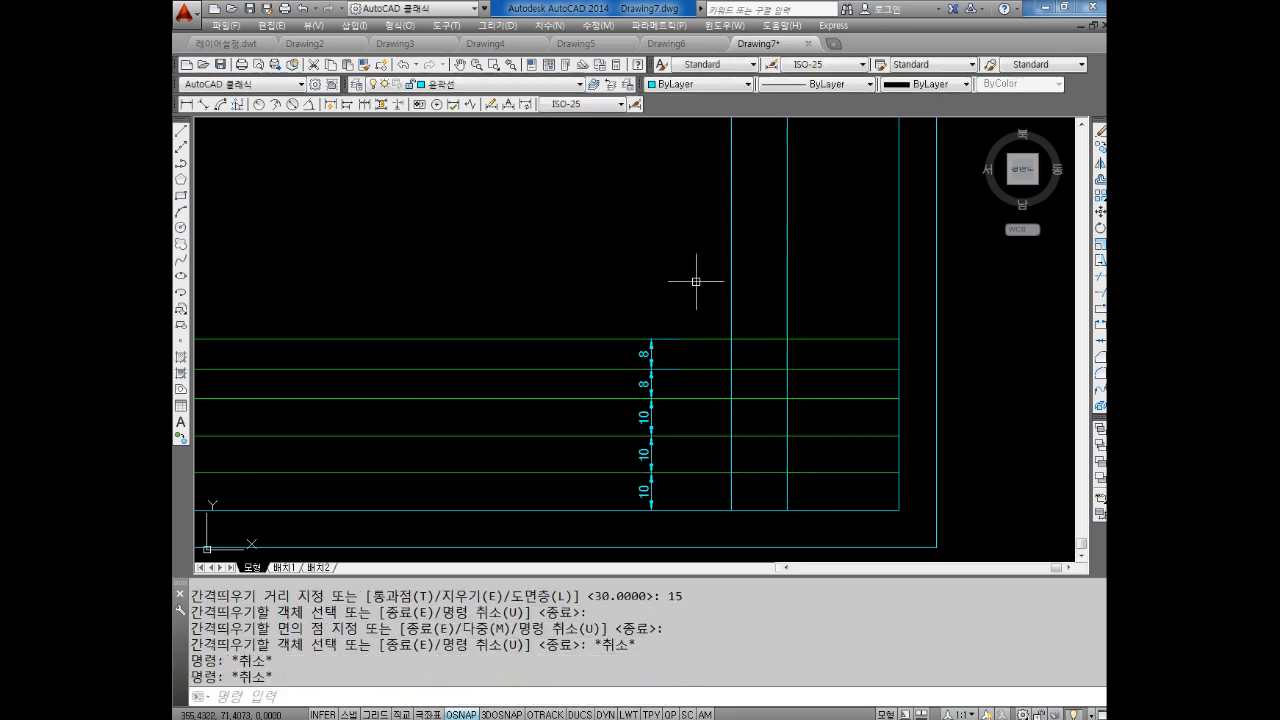
# Step: Offset the leftmost of the new title block vertical lines to the left by 25
pyautogui.write('O')
pyautogui.press('Return')
pyautogui.write('25')
pyautogui.press('Return')
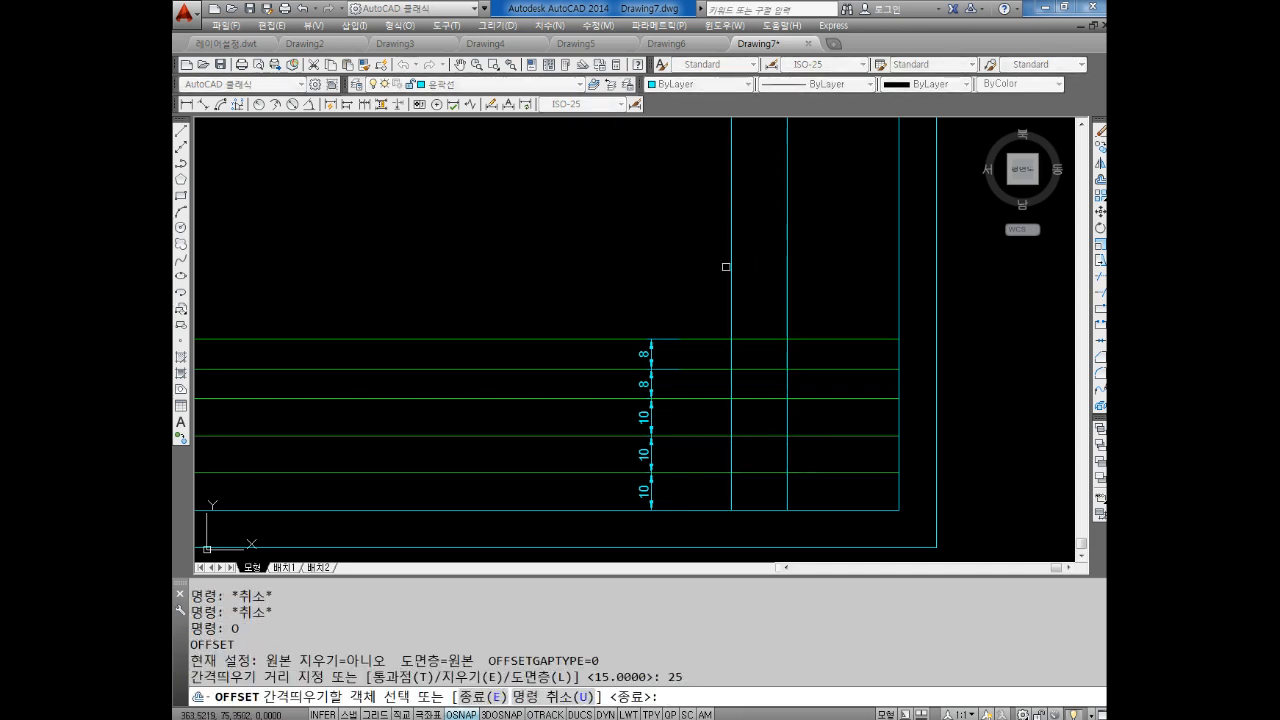
pyautogui.click(726, 267)
pyautogui.click(640, 262)
pyautogui.press('Escape')
pyautogui.press('Escape')
pyautogui.press('Escape')
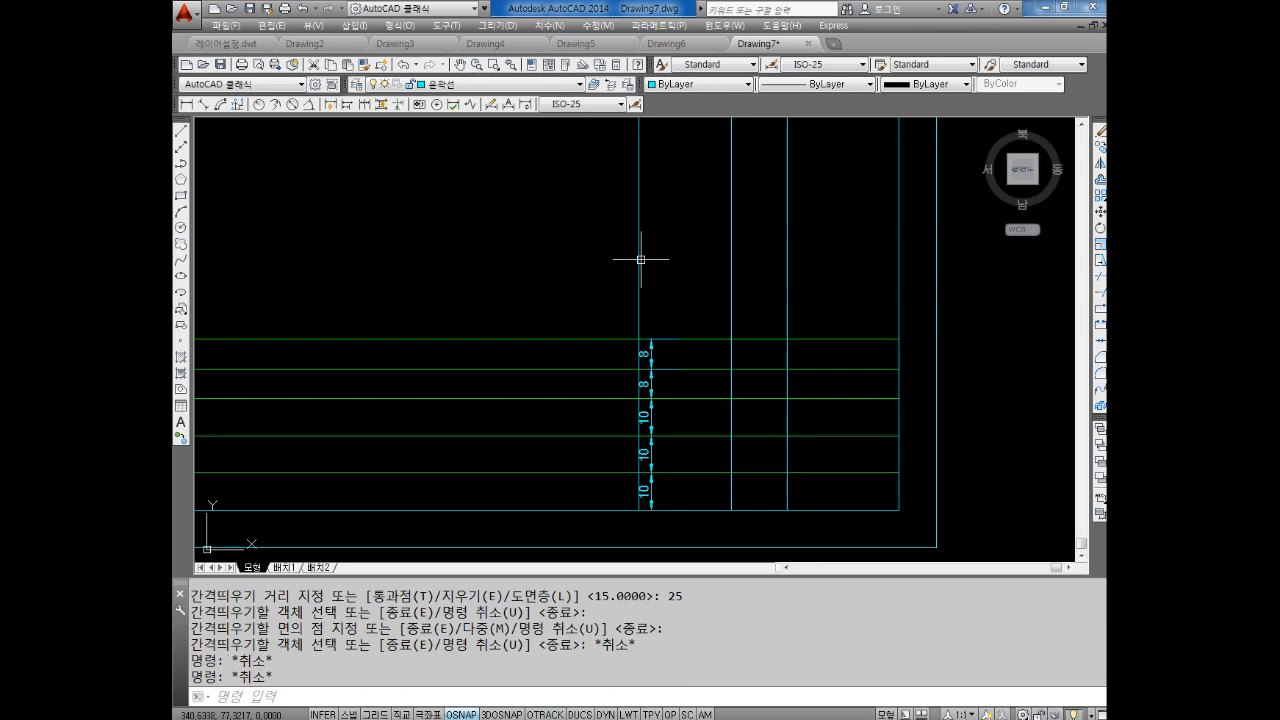
# Step: Add another vertical line by offsetting the current leftmost title block line leftward by 35
pyautogui.write('O')
pyautogui.press('Return')
pyautogui.write('35')
pyautogui.press('Return')
pyautogui.click(640, 258)
pyautogui.click(550, 276)
pyautogui.press('Escape')
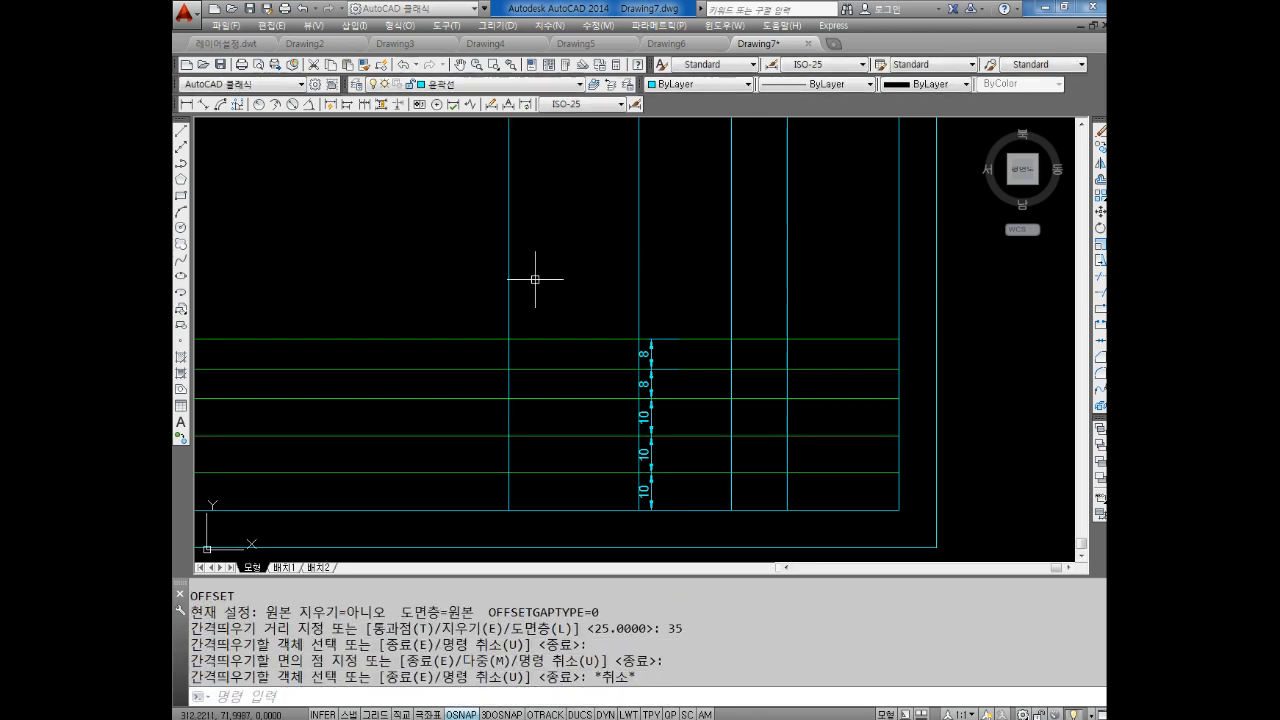
pyautogui.press('Escape')
pyautogui.press('Escape')
# Step: Add the table's left edge by offsetting the leftmost vertical title block line 15 to the left
pyautogui.write('O')
pyautogui.press('Return')
pyautogui.write('15')
pyautogui.press('Return')
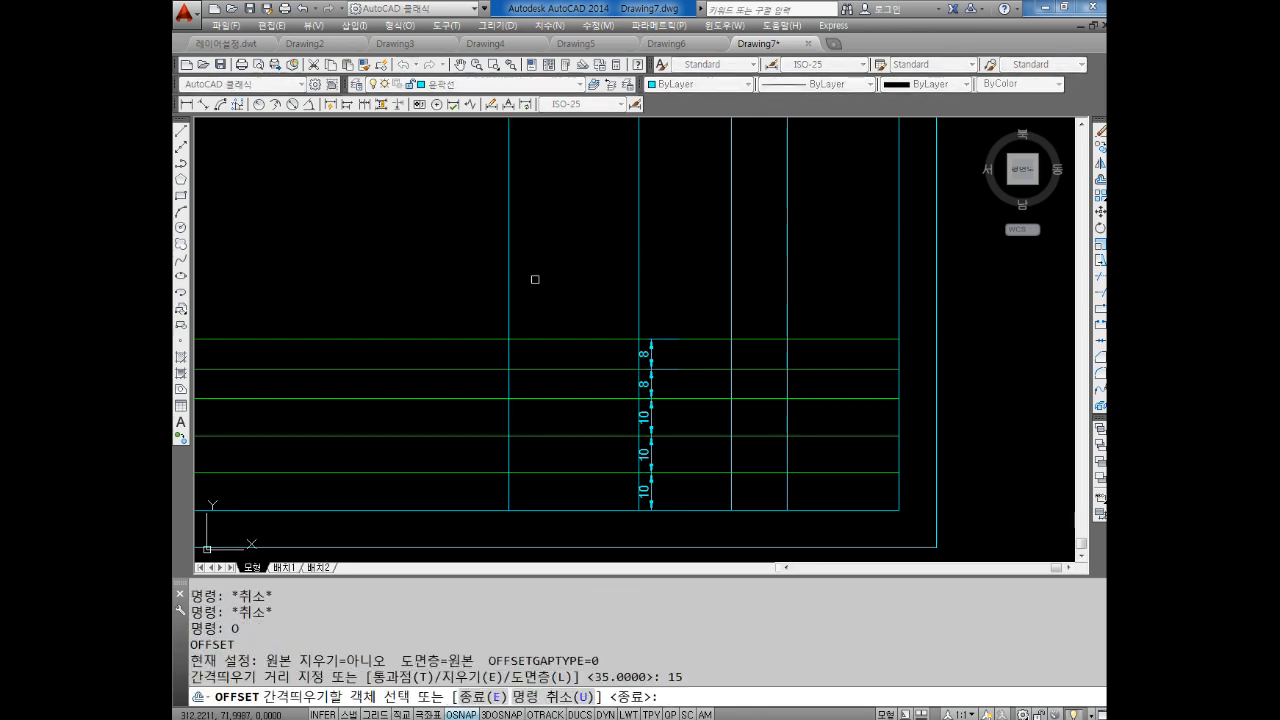
pyautogui.click(504, 287)
pyautogui.click(437, 277)
pyautogui.press('Escape')
pyautogui.press('Escape')
pyautogui.press('Escape')
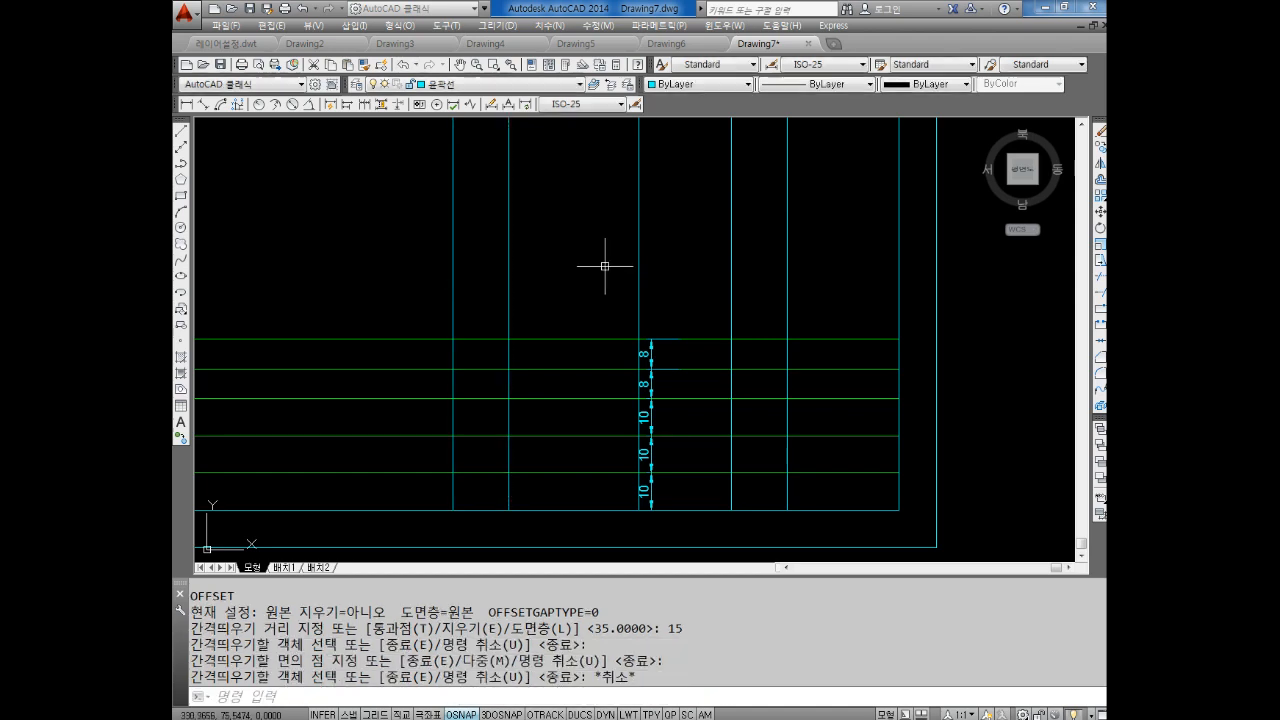
# Step: Move the five offset vertical lines to the 외형선 layer
pyautogui.click(829, 214)
pyautogui.click(335, 238)
pyautogui.click(455, 85)
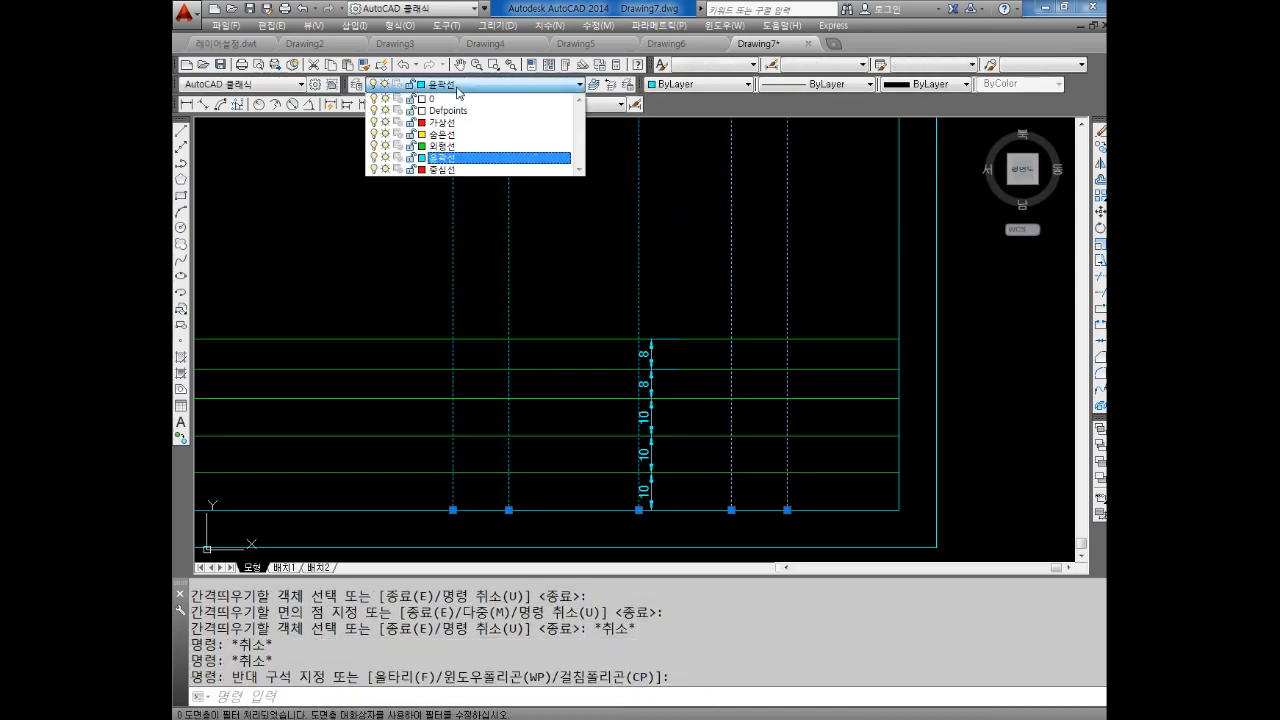
pyautogui.click(433, 150)
pyautogui.press('Escape')
pyautogui.press('Escape')
pyautogui.press('Escape')
pyautogui.press('Escape')
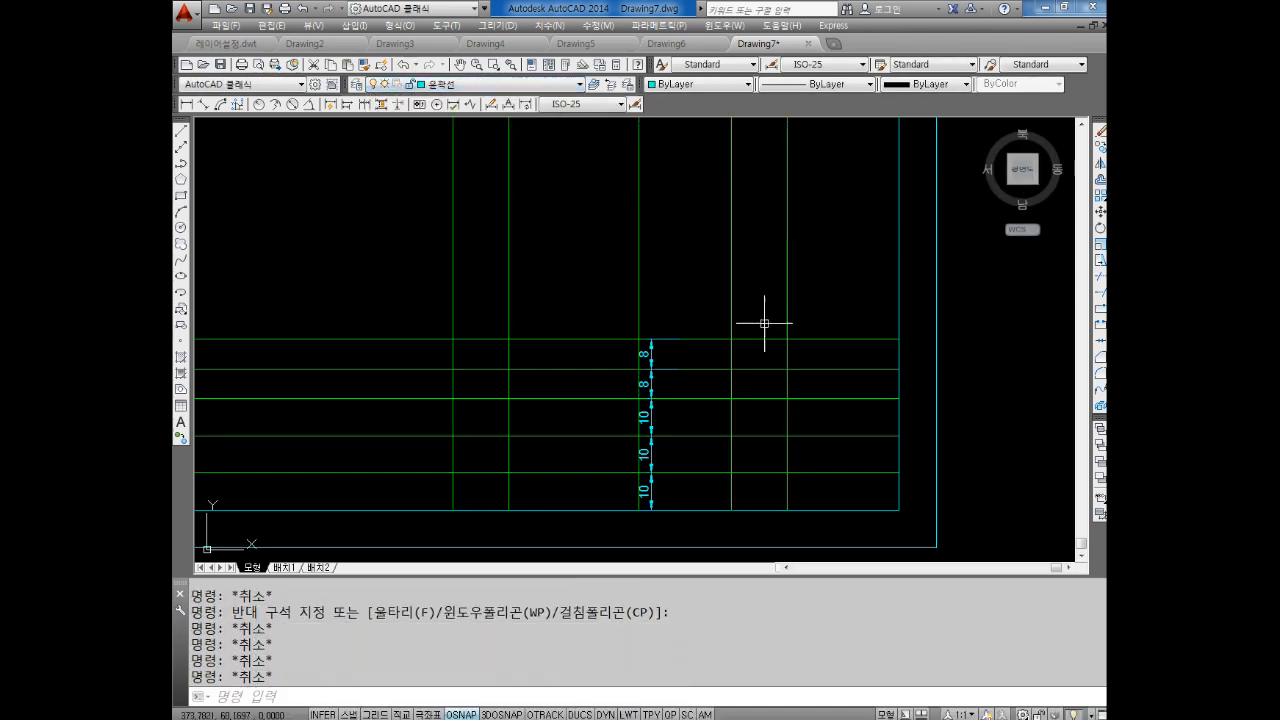
# Step: Add a horizontal linear dimension above the table between the inner border's right edge and the nearest vertical line
pyautogui.click(186, 104)
pyautogui.click(898, 340)
pyautogui.click(788, 340)
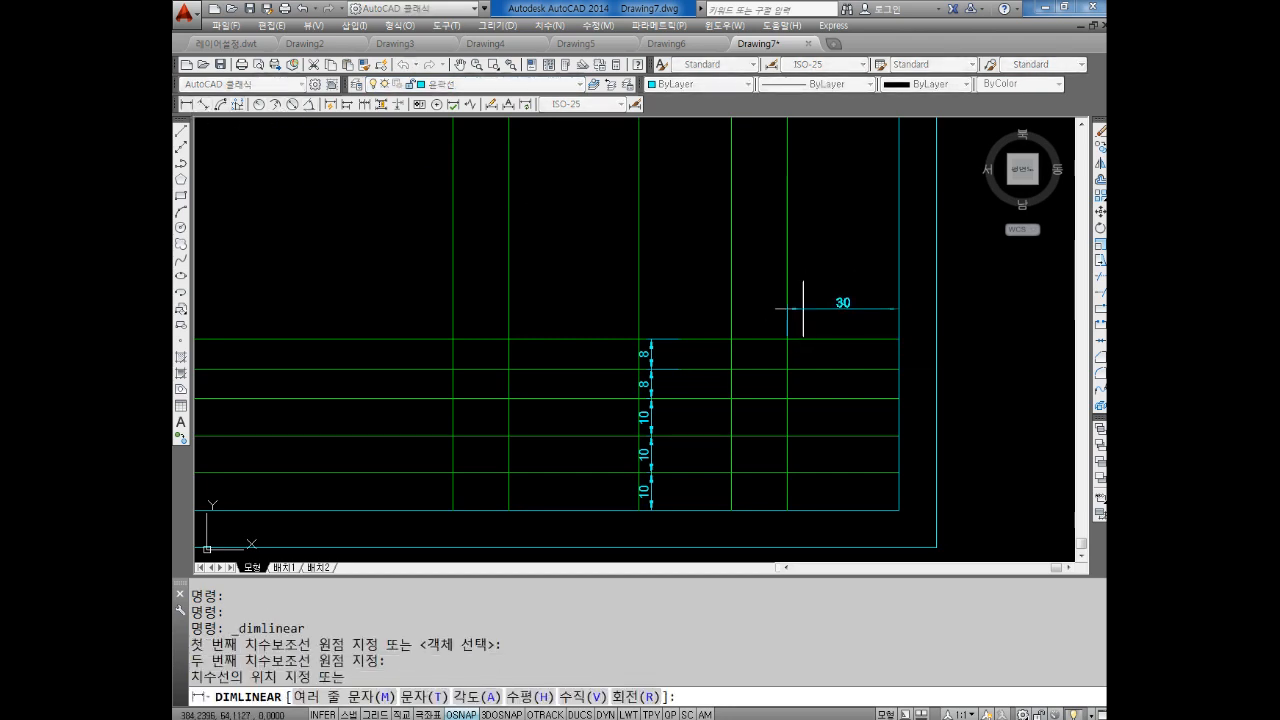
pyautogui.click(802, 298)
# Step: Continue the dimension chain leftward across the remaining vertical lines to the table's left edge
pyautogui.click(365, 104)
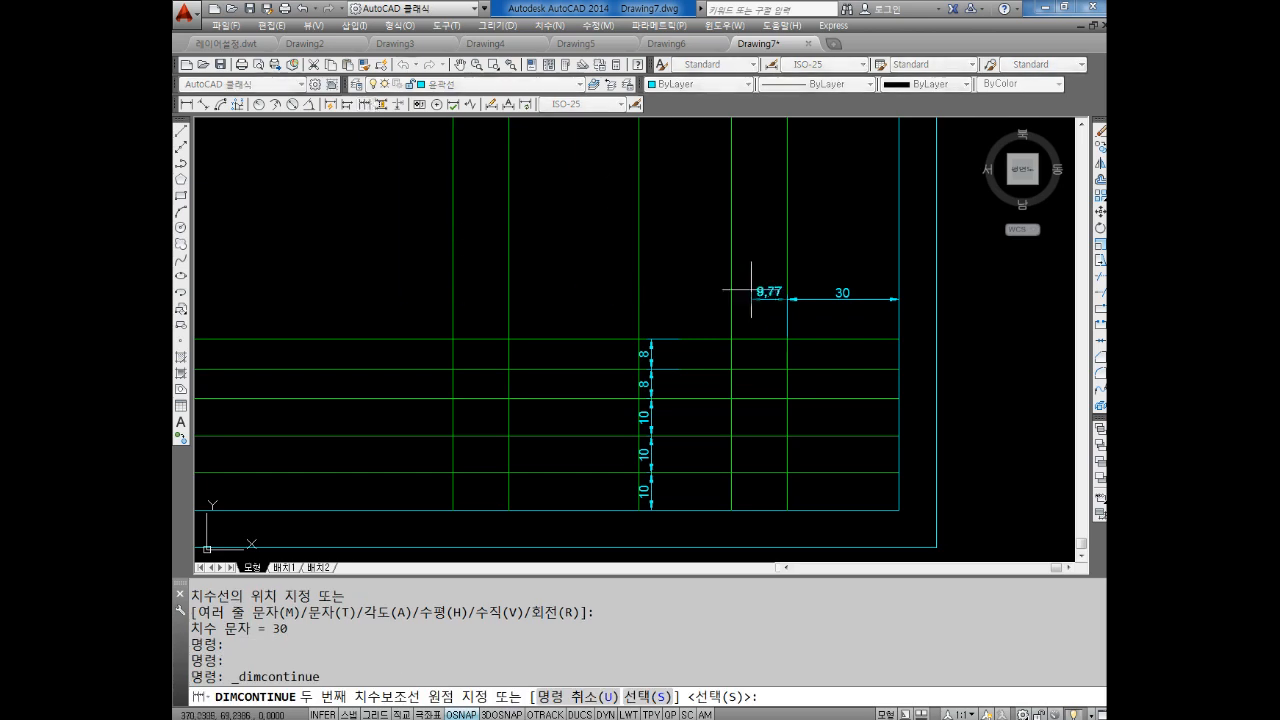
pyautogui.click(732, 340)
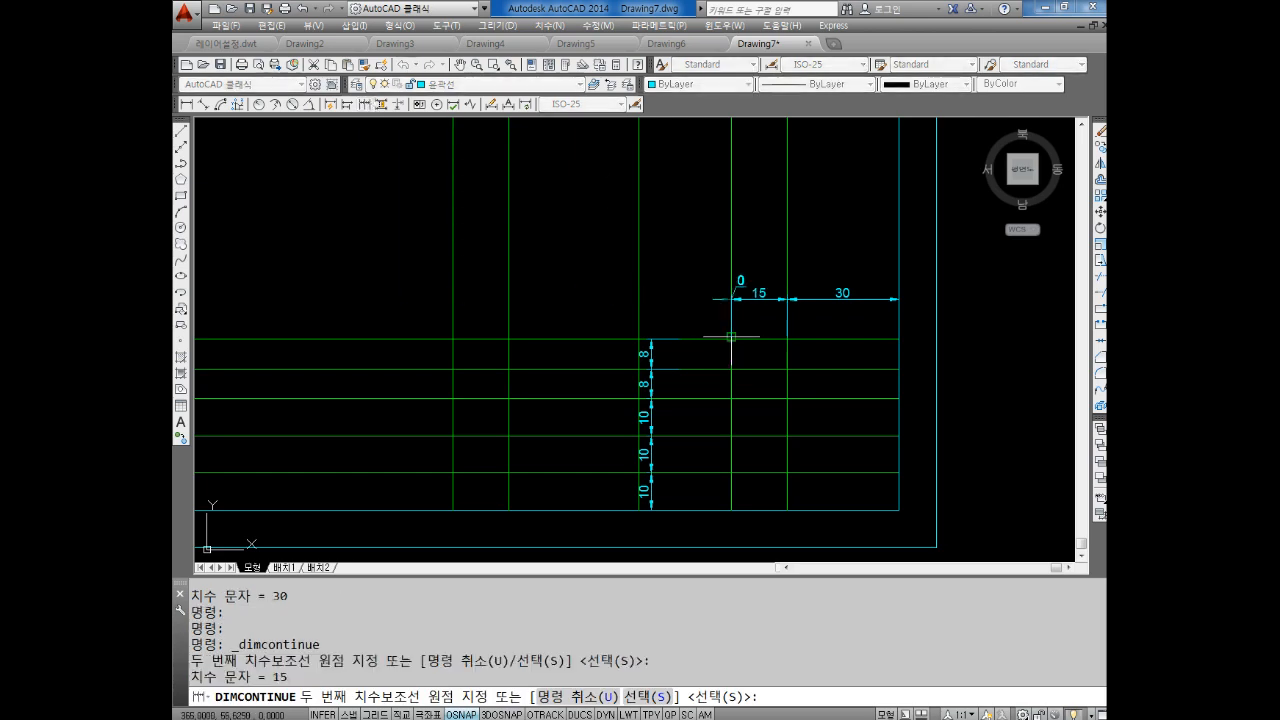
pyautogui.click(638, 340)
pyautogui.click(509, 340)
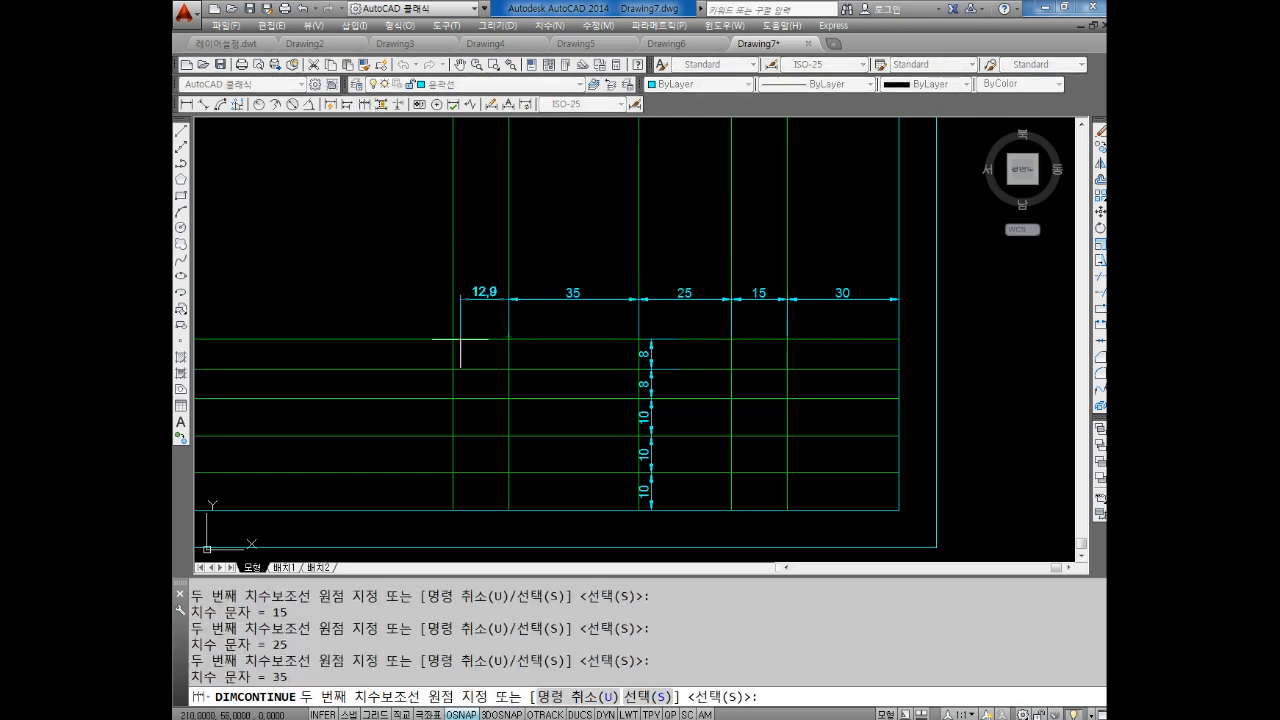
pyautogui.click(454, 340)
pyautogui.press('Escape')
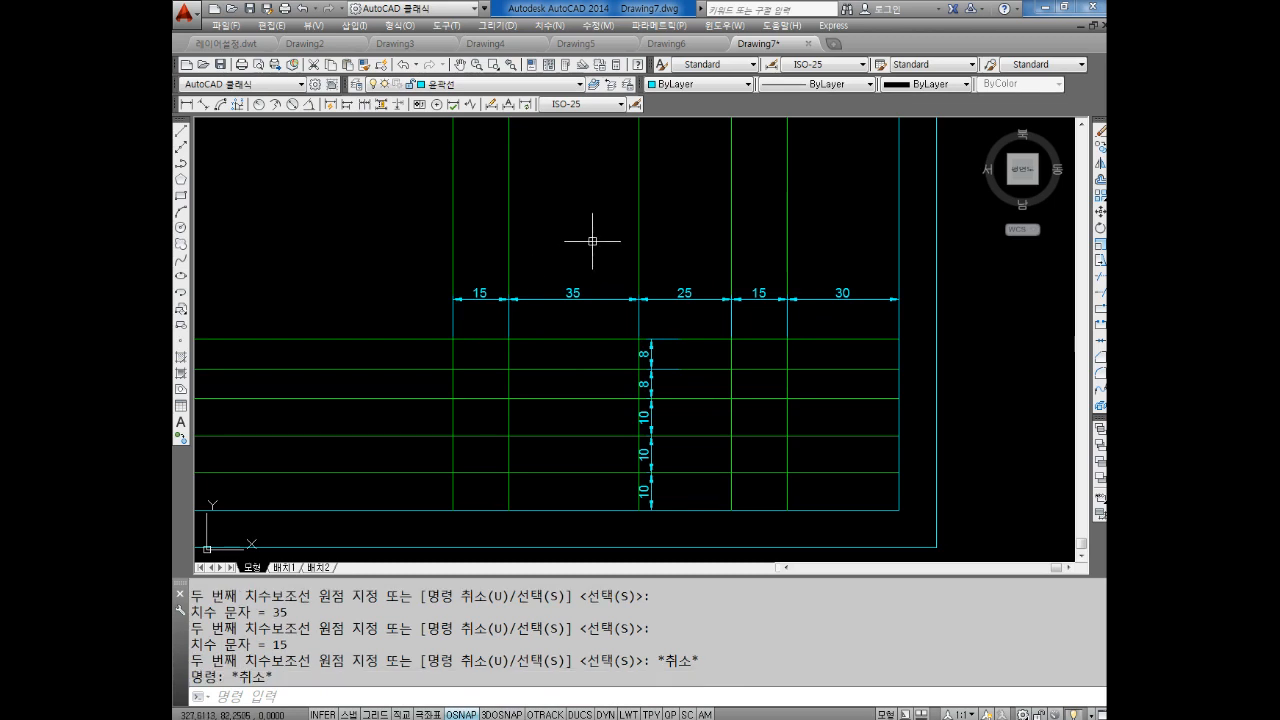
pyautogui.press('Escape')
# Step: Trim the five vertical lines above the table's top line, using the top and leftmost lines as cutting edges
pyautogui.scroll(-5, 766, 200)
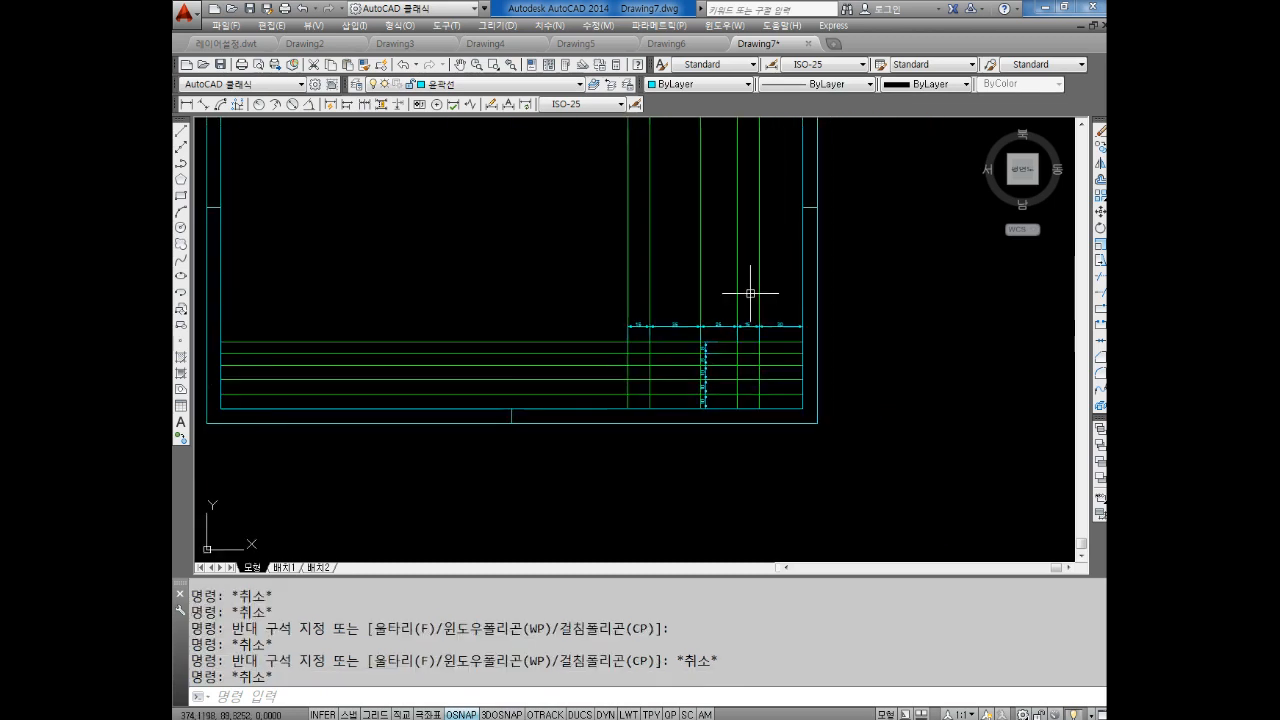
pyautogui.scroll(4, 750, 293)
pyautogui.press('Escape')
pyautogui.press('Escape')
pyautogui.press('Escape')
pyautogui.press('Escape')
pyautogui.write('TR')
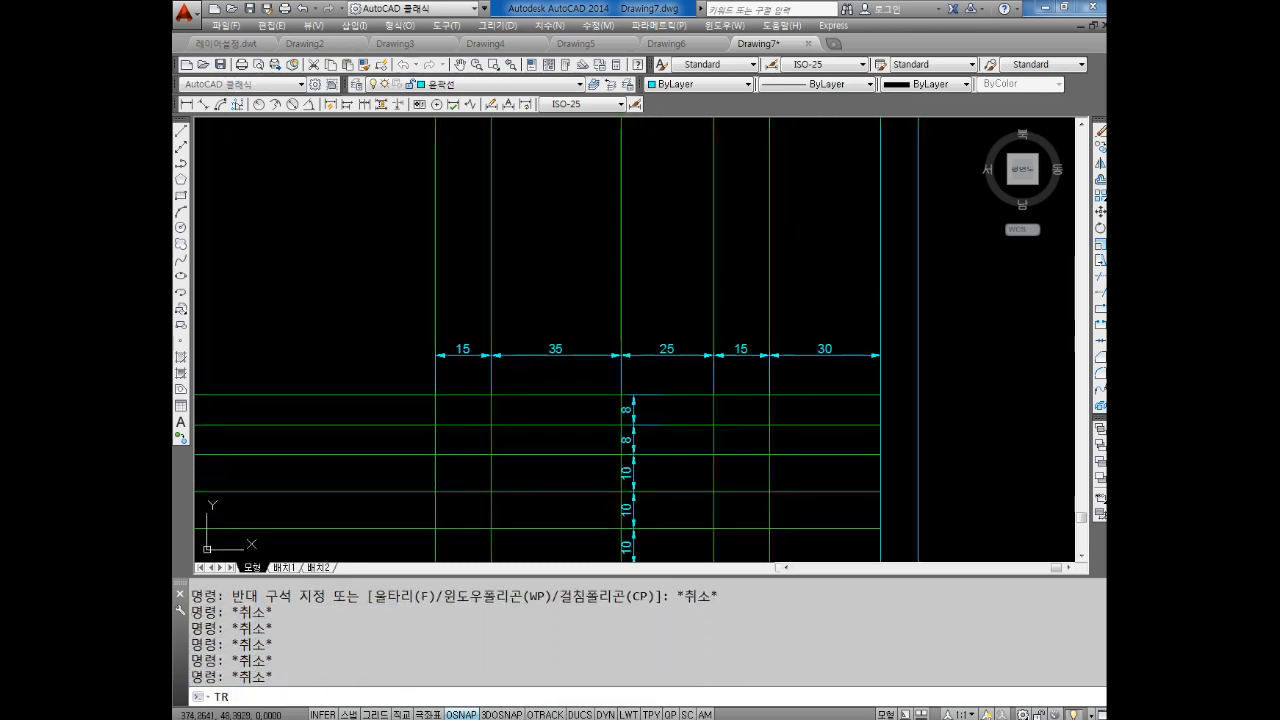
pyautogui.press('Return')
pyautogui.moveTo(673, 405); pyautogui.dragTo(680, 386, button='middle')
pyautogui.click(683, 375)
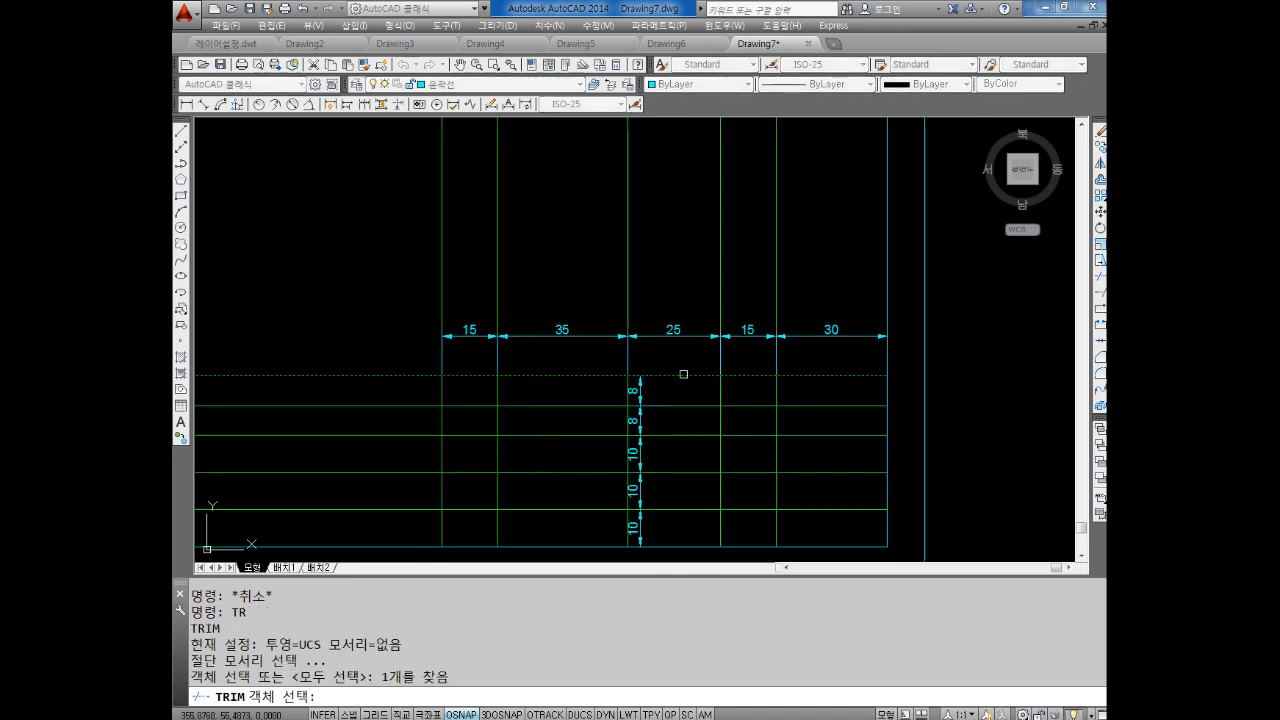
pyautogui.click(446, 395)
pyautogui.click(435, 389)
pyautogui.press('Return')
pyautogui.click(812, 188)
pyautogui.click(312, 232)
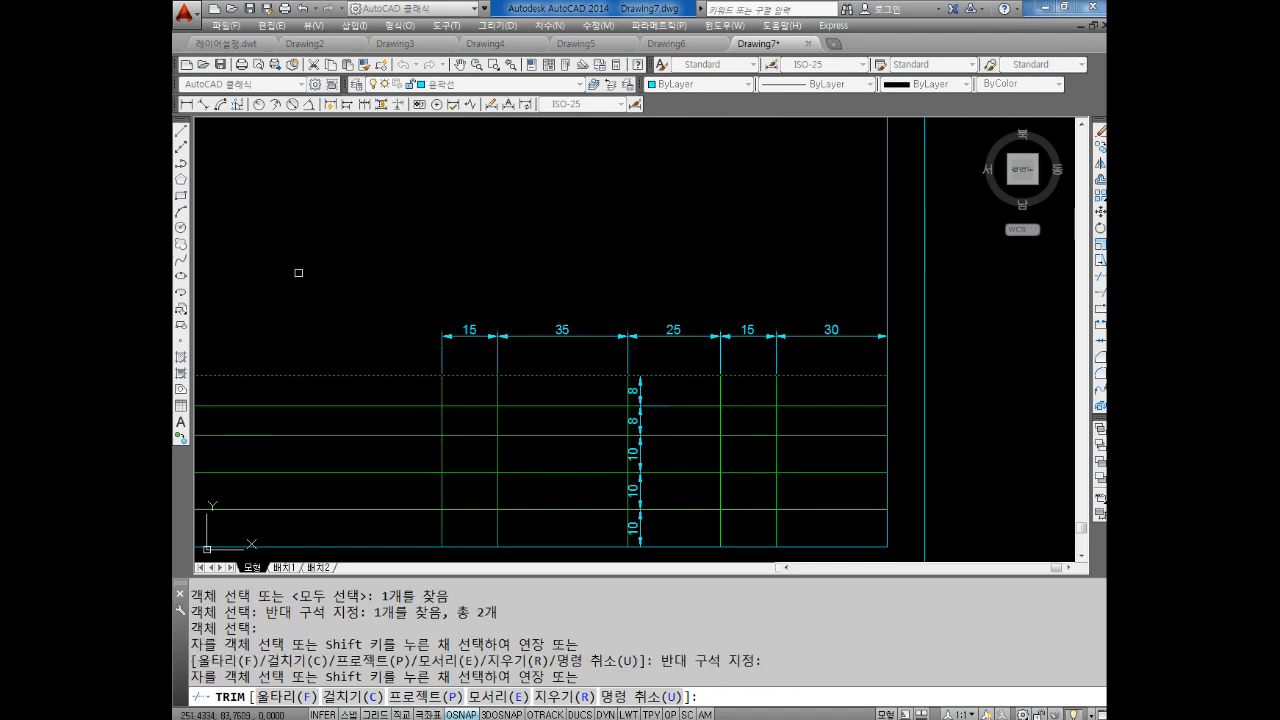
# Step: Trim the horizontal lines extending left of the table's leftmost vertical line
pyautogui.click(350, 362)
pyautogui.click(297, 532)
pyautogui.scroll(-4, 450, 384)
pyautogui.press('Escape')
pyautogui.moveTo(450, 384); pyautogui.dragTo(729, 366, button='middle')
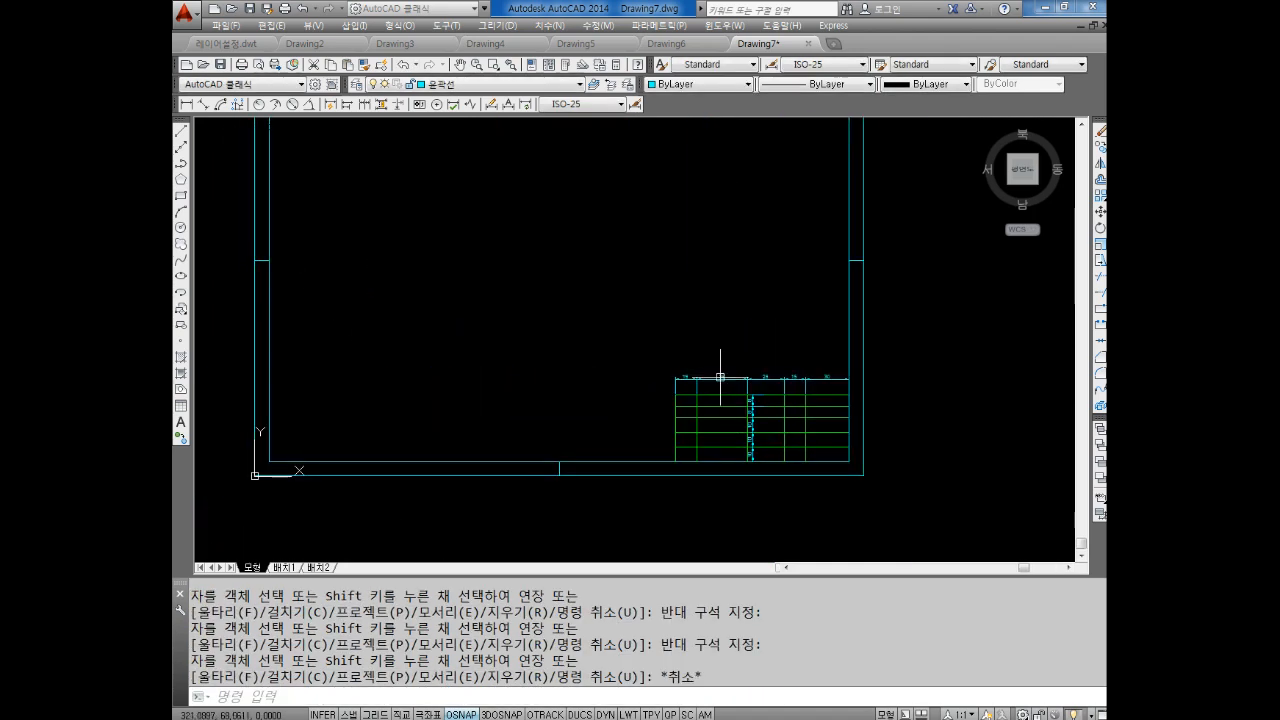
pyautogui.press('Escape')
# Step: Delete the row of horizontal dimensions above the title block table
pyautogui.scroll(3, 777, 400)
pyautogui.press('Escape')
pyautogui.click(884, 256)
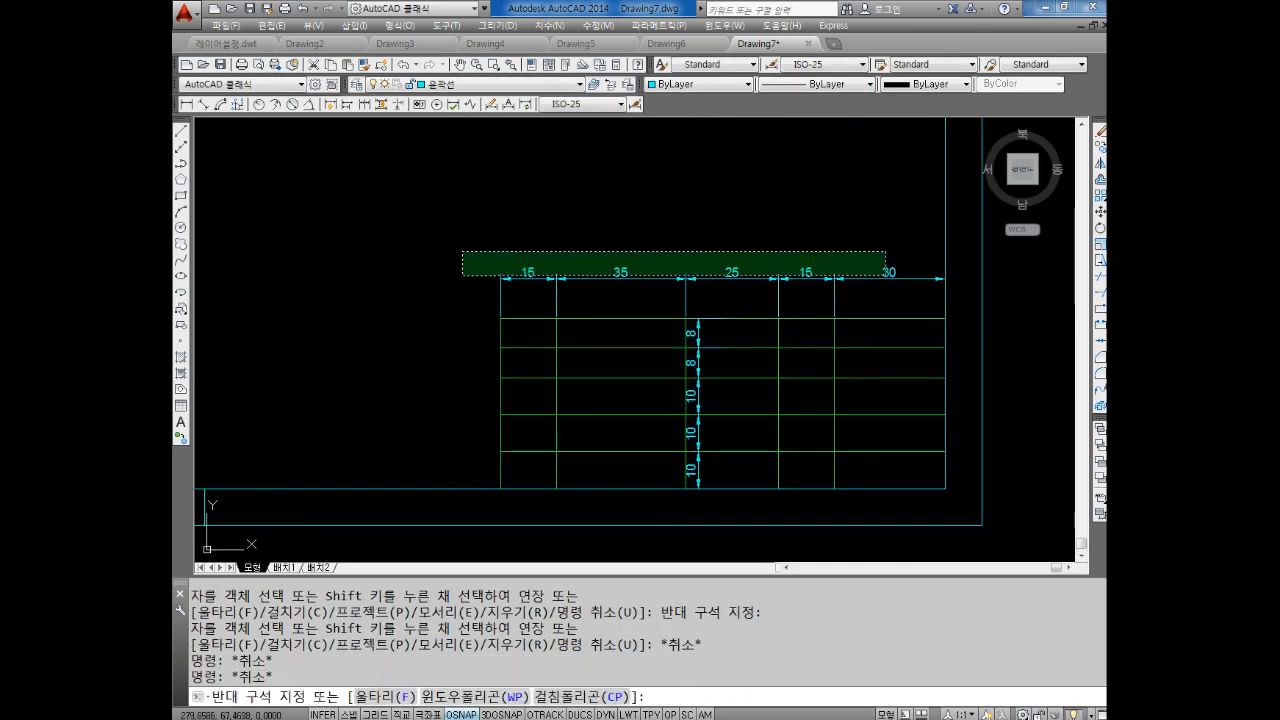
pyautogui.click(463, 288)
pyautogui.press('Delete')
# Step: Delete all five vertical row-height dimensions inside the title block table
pyautogui.click(698, 334)
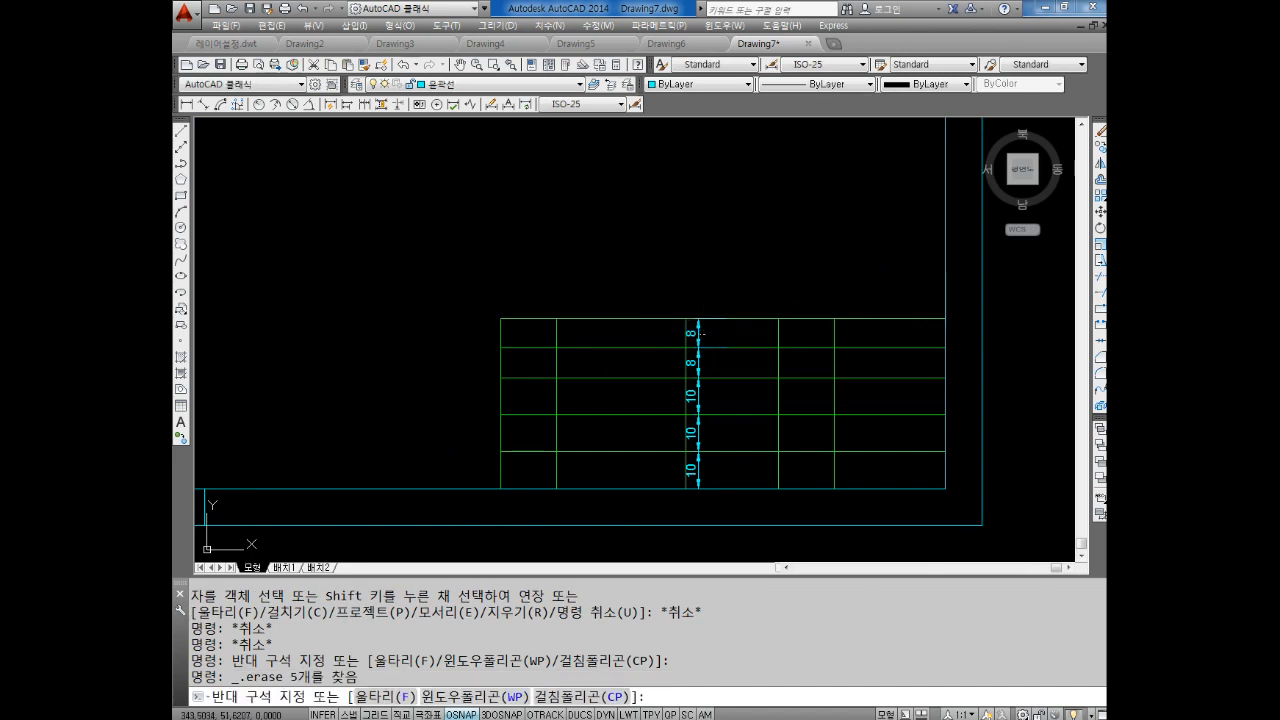
pyautogui.click(710, 345)
pyautogui.press('Delete')
pyautogui.click(697, 360)
pyautogui.press('Delete')
pyautogui.click(697, 405)
pyautogui.press('Delete')
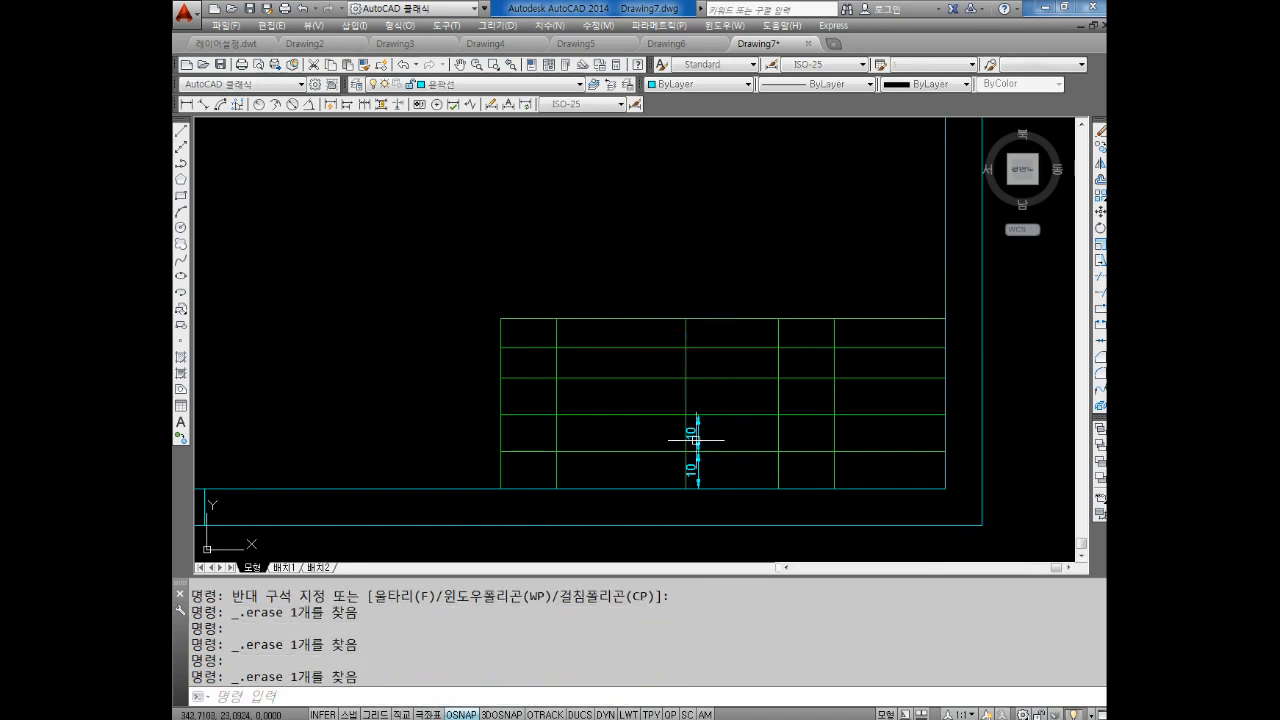
pyautogui.click(700, 437)
pyautogui.press('Delete')
pyautogui.click(700, 466)
pyautogui.press('Delete')
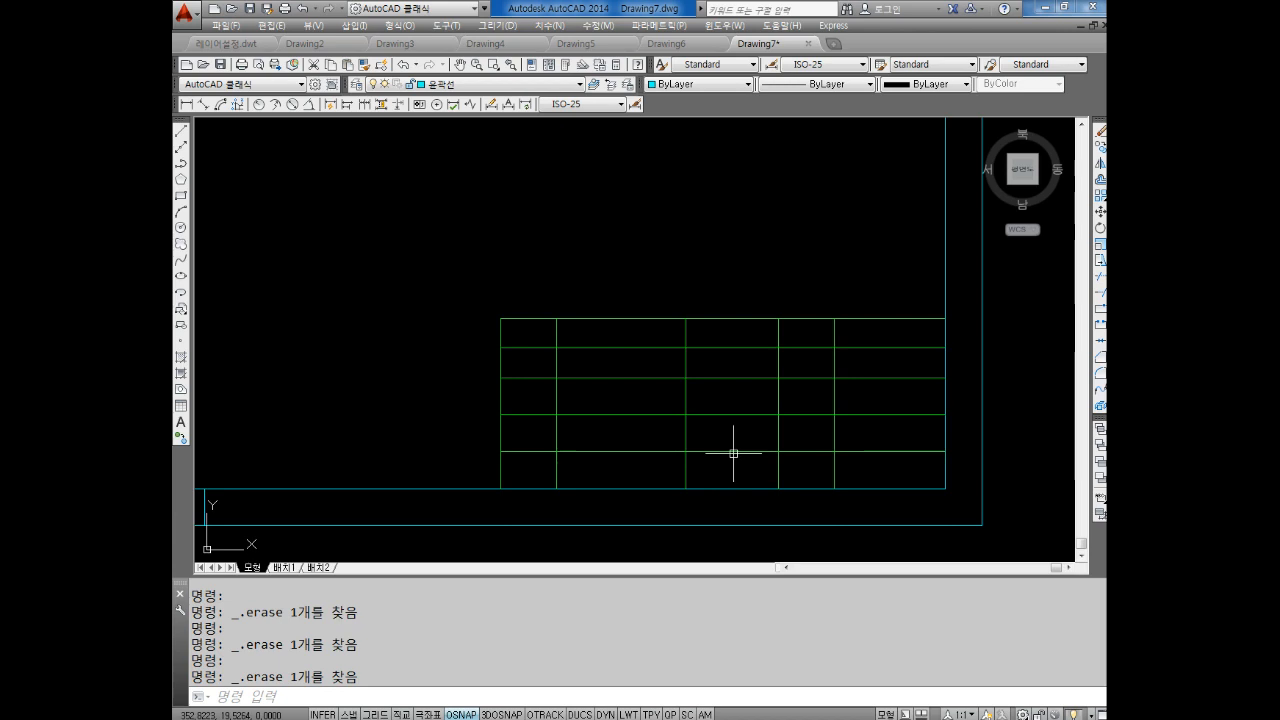
pyautogui.press('Escape')
pyautogui.press('Escape')
pyautogui.press('Escape')
pyautogui.press('Escape')
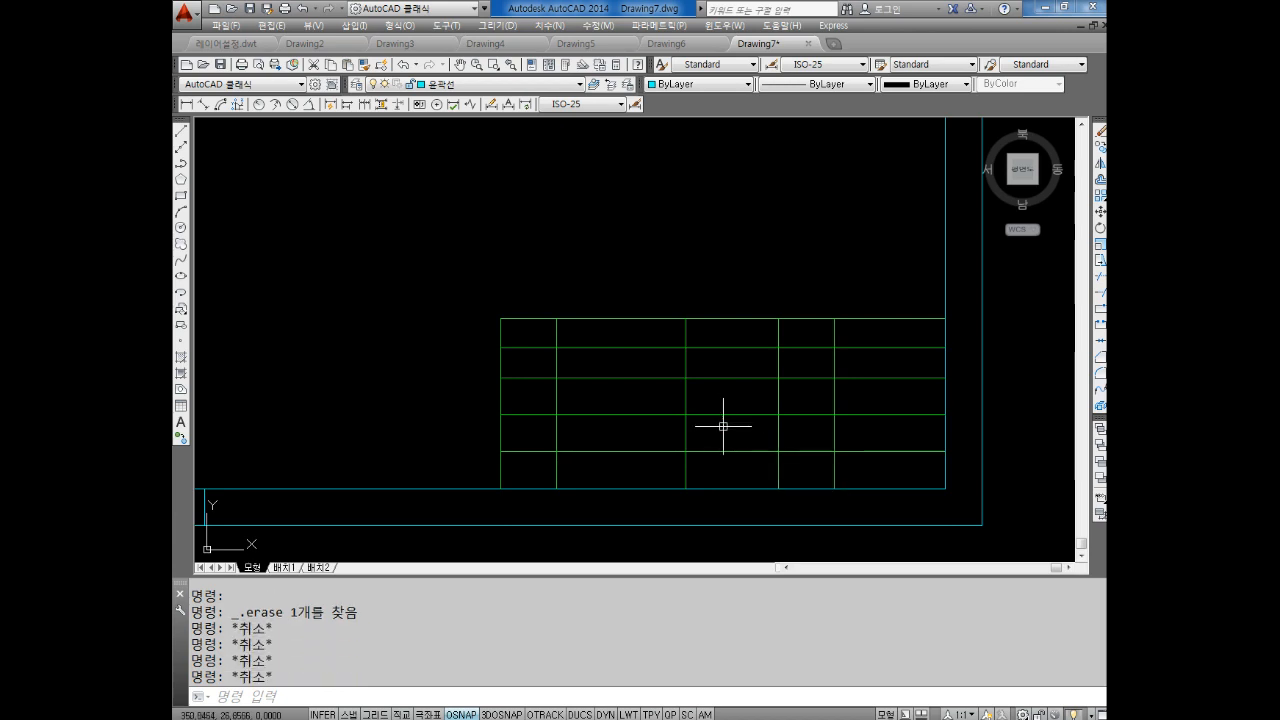
# Step: Trim the second and third vertical lines from the left out of the table's bottom row
pyautogui.write('TR')
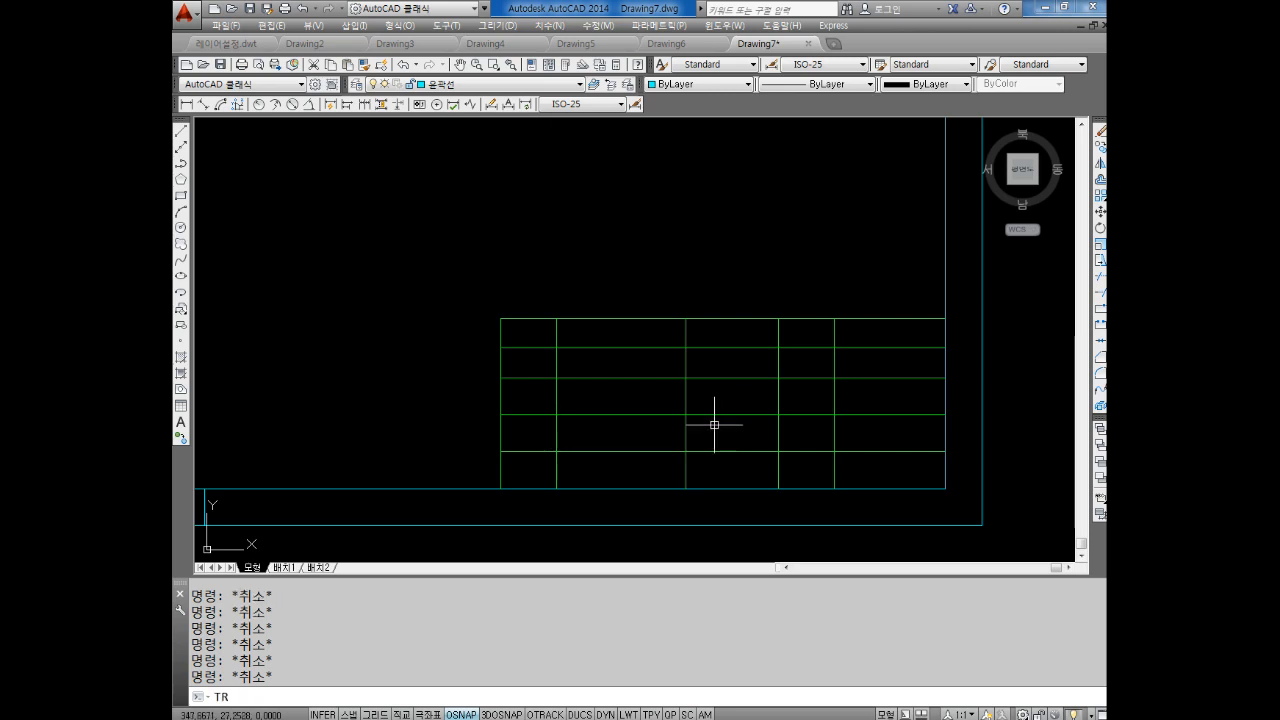
pyautogui.press('Return')
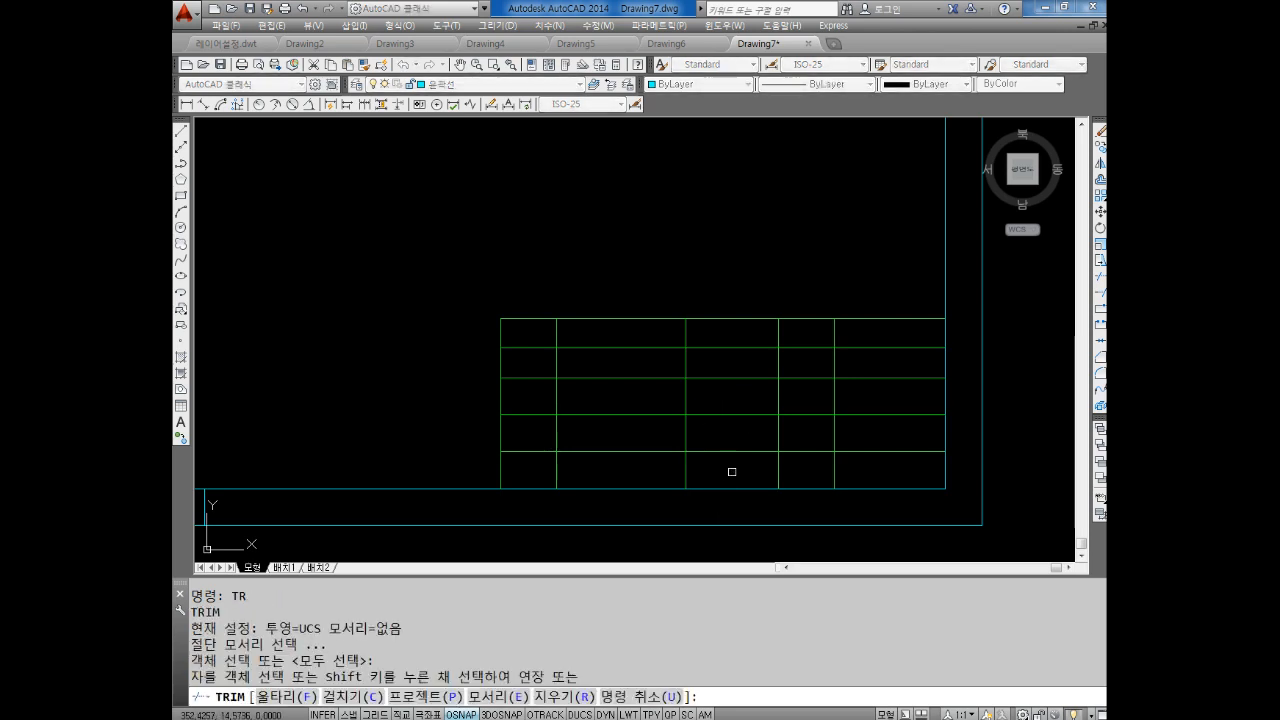
pyautogui.click(732, 471)
pyautogui.click(543, 468)
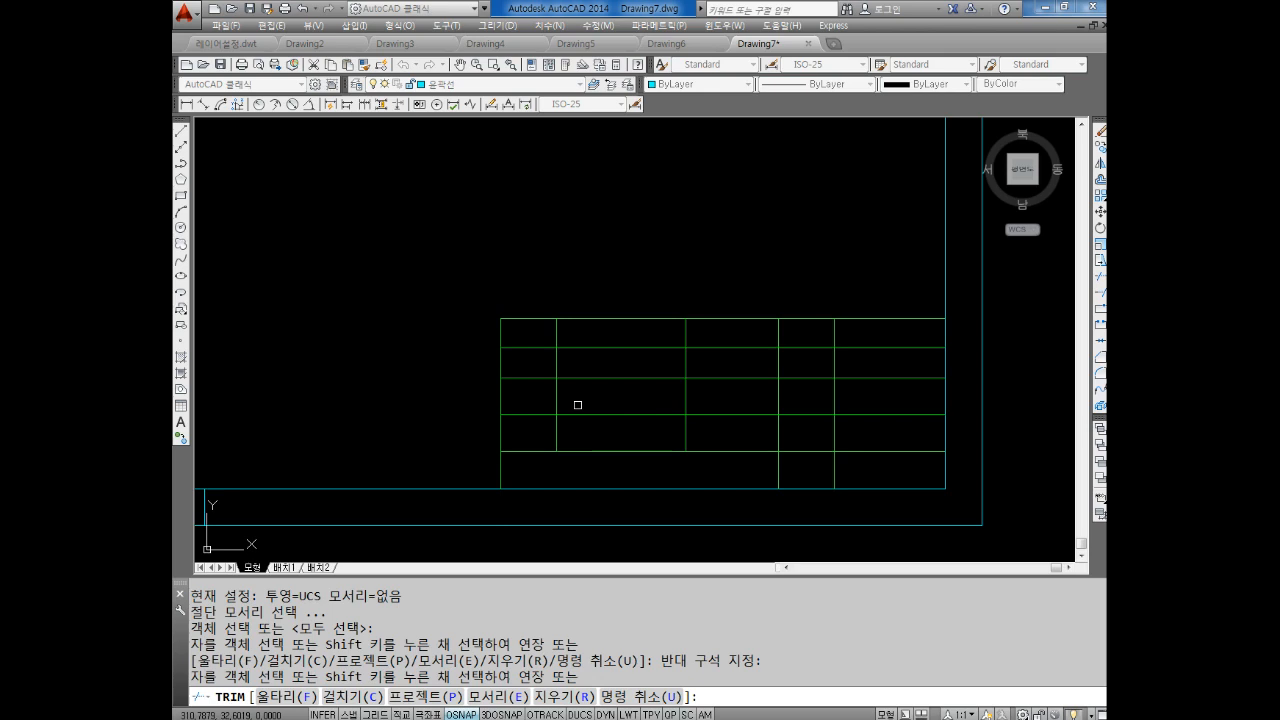
pyautogui.press('Escape')
pyautogui.press('Escape')
pyautogui.press('Escape')
pyautogui.press('Escape')
pyautogui.press('Escape')
pyautogui.press('Escape')
pyautogui.press('Escape')
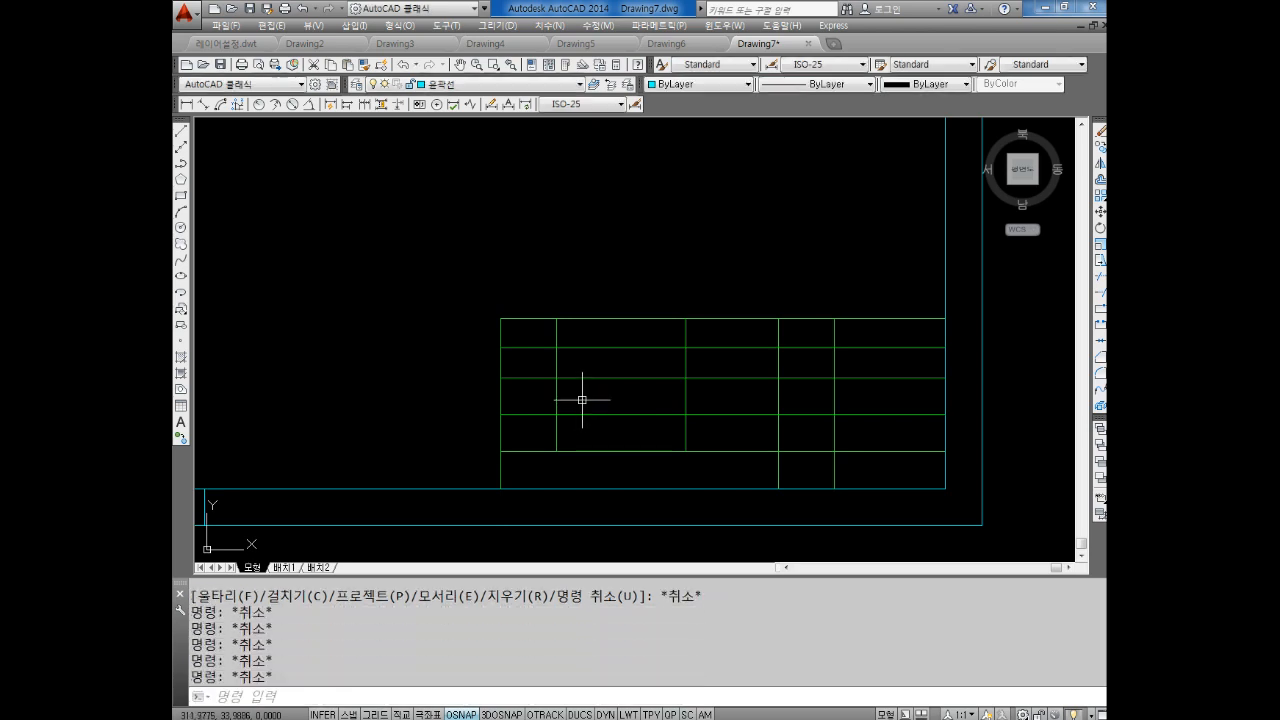
# Step: Draw a line over the second vertical line from the left, from the third horizontal line down to the fifth
pyautogui.write('l')
pyautogui.press('Return')
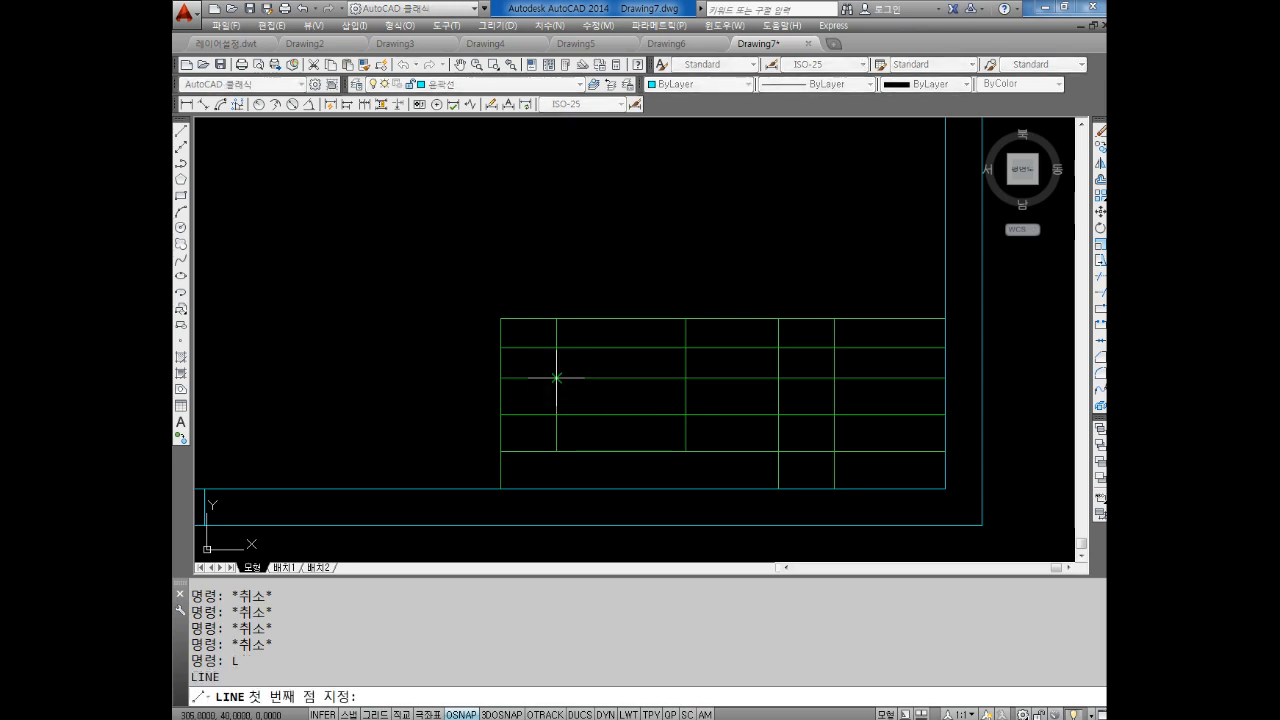
pyautogui.click(556, 379)
pyautogui.click(553, 448)
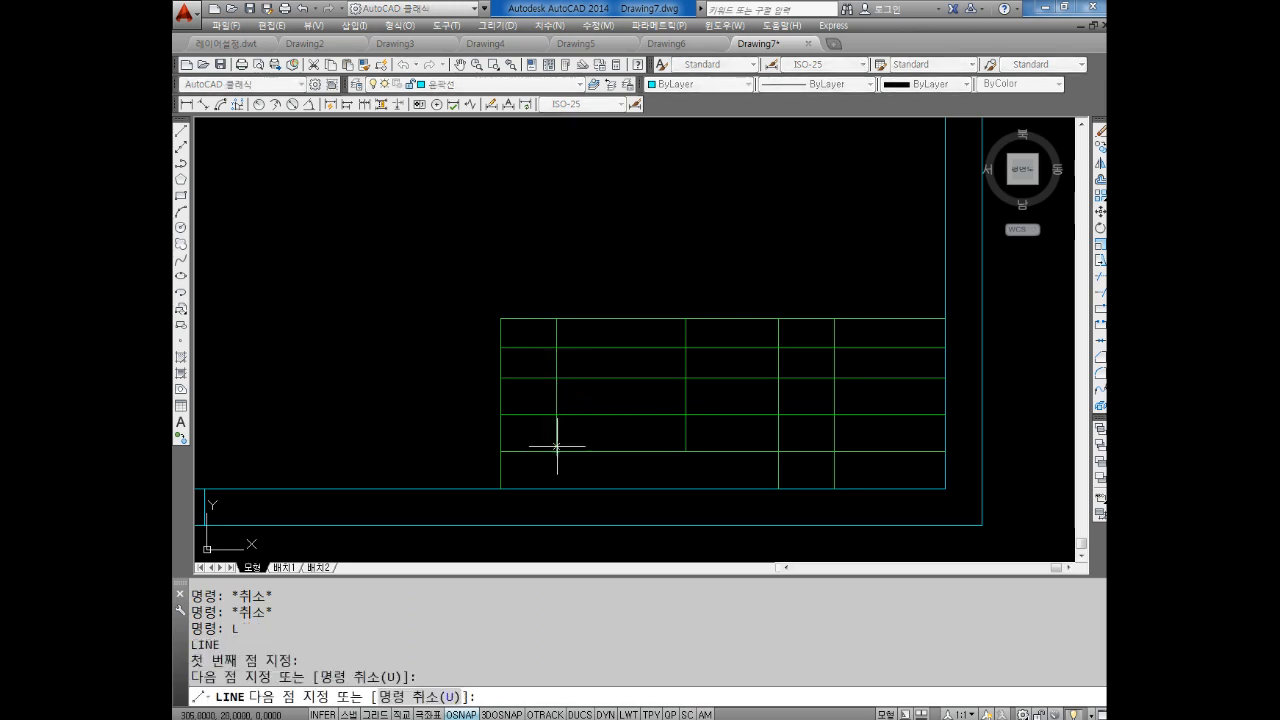
pyautogui.press('Escape')
pyautogui.click(555, 401)
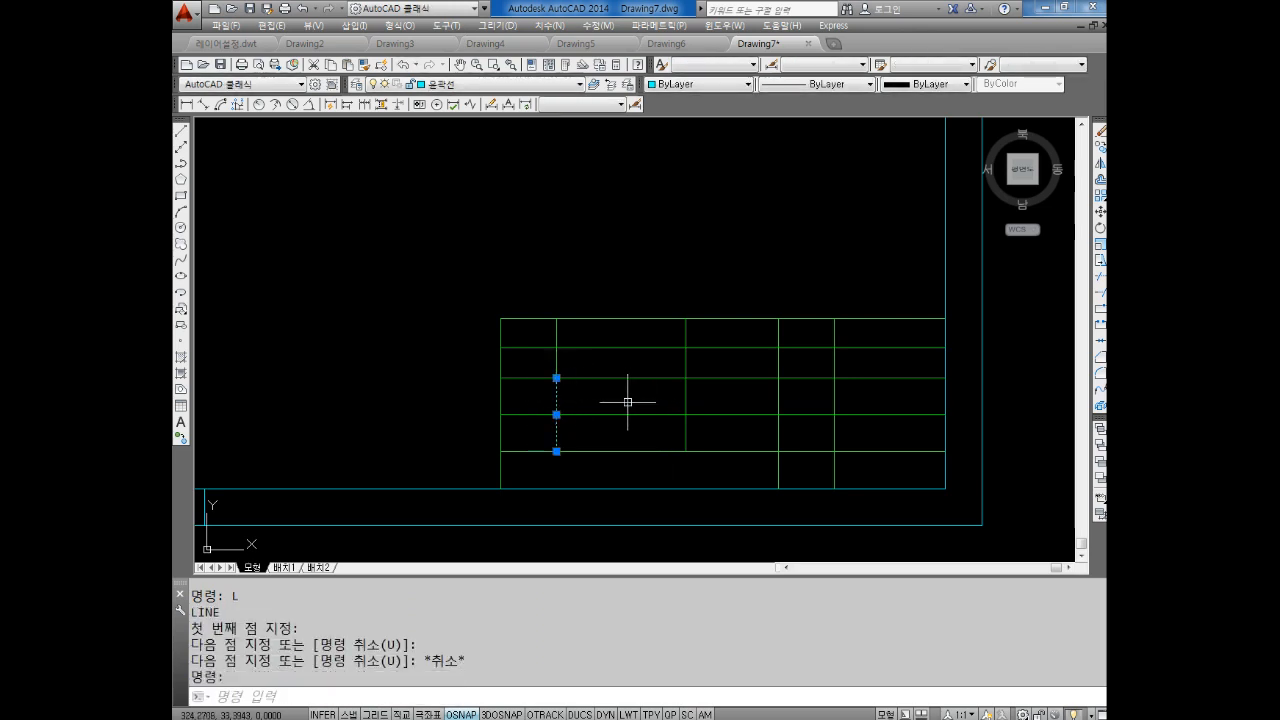
pyautogui.press('Escape')
pyautogui.press('Escape')
pyautogui.press('Escape')
# Step: Offset the newly drawn two-row vertical line 15 to the right
pyautogui.write('o')
pyautogui.press('Return')
pyautogui.write('15')
pyautogui.press('Return')
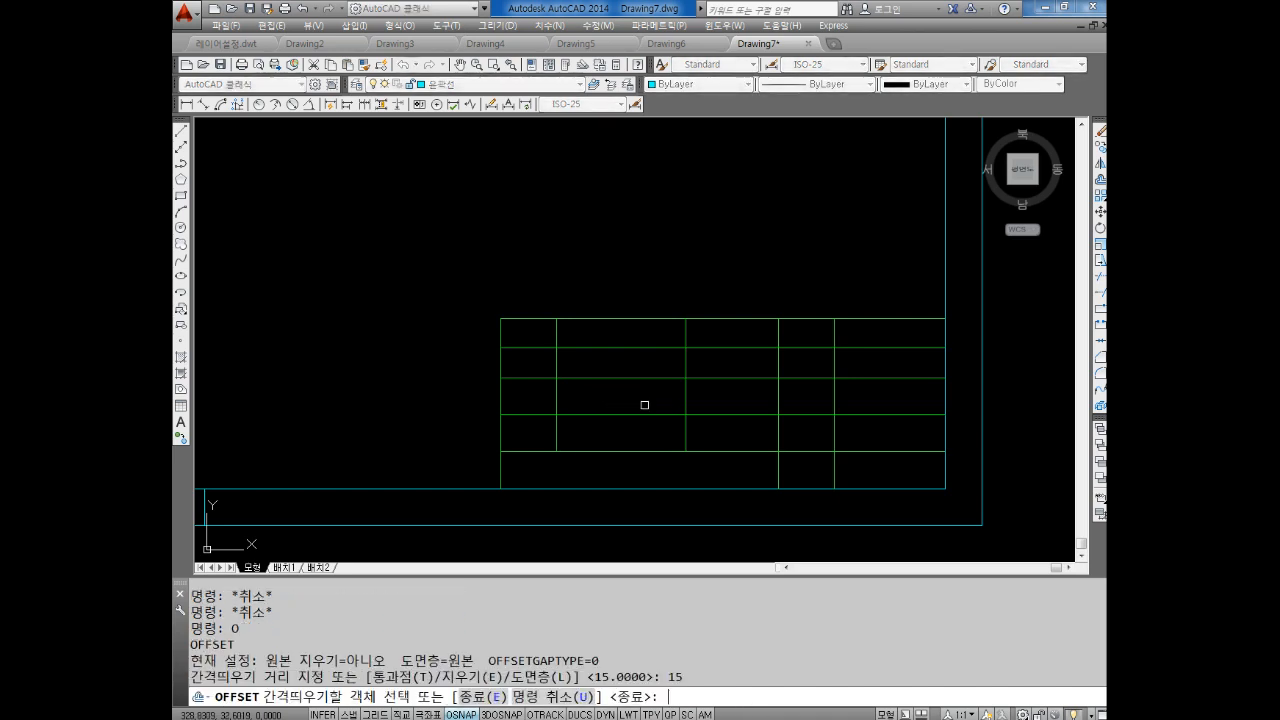
pyautogui.click(558, 403)
pyautogui.click(628, 405)
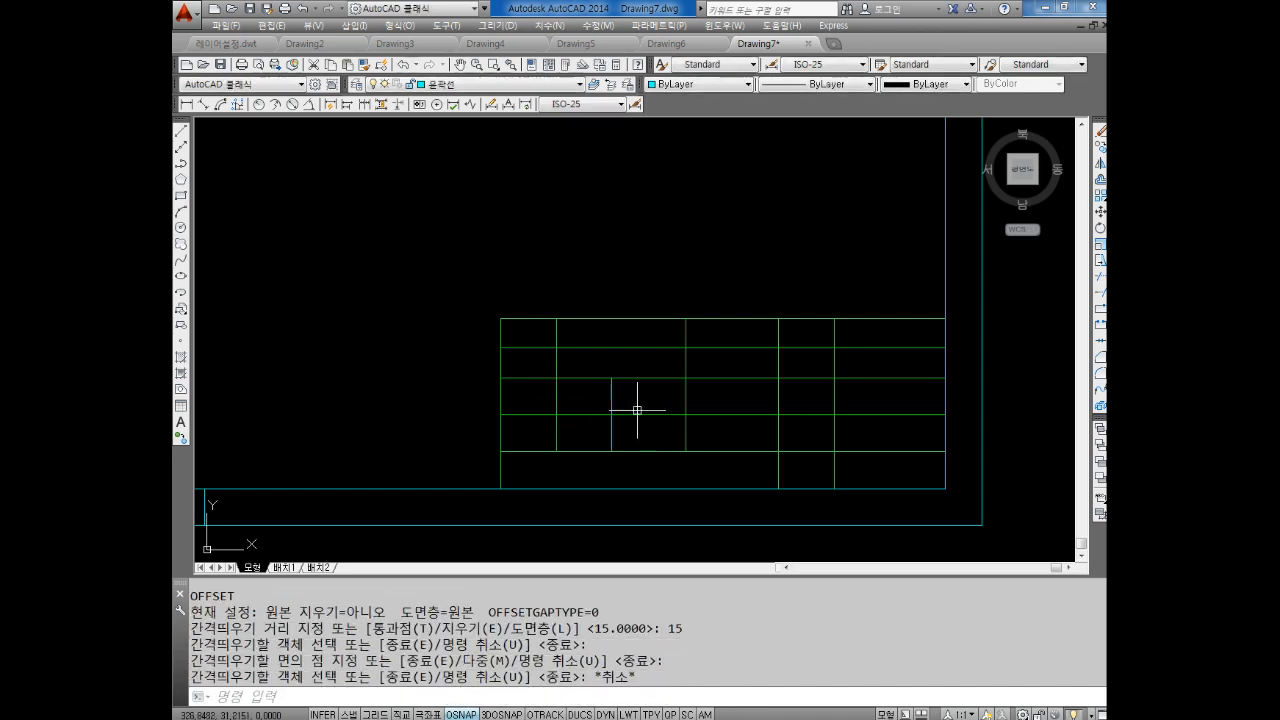
pyautogui.press('Escape')
pyautogui.press('Escape')
pyautogui.press('Escape')
pyautogui.press('Escape')
pyautogui.press('Escape')
pyautogui.press('Escape')
# Step: Draw another line over the second vertical line from the left, from the third horizontal line down to the fifth
pyautogui.write('l')
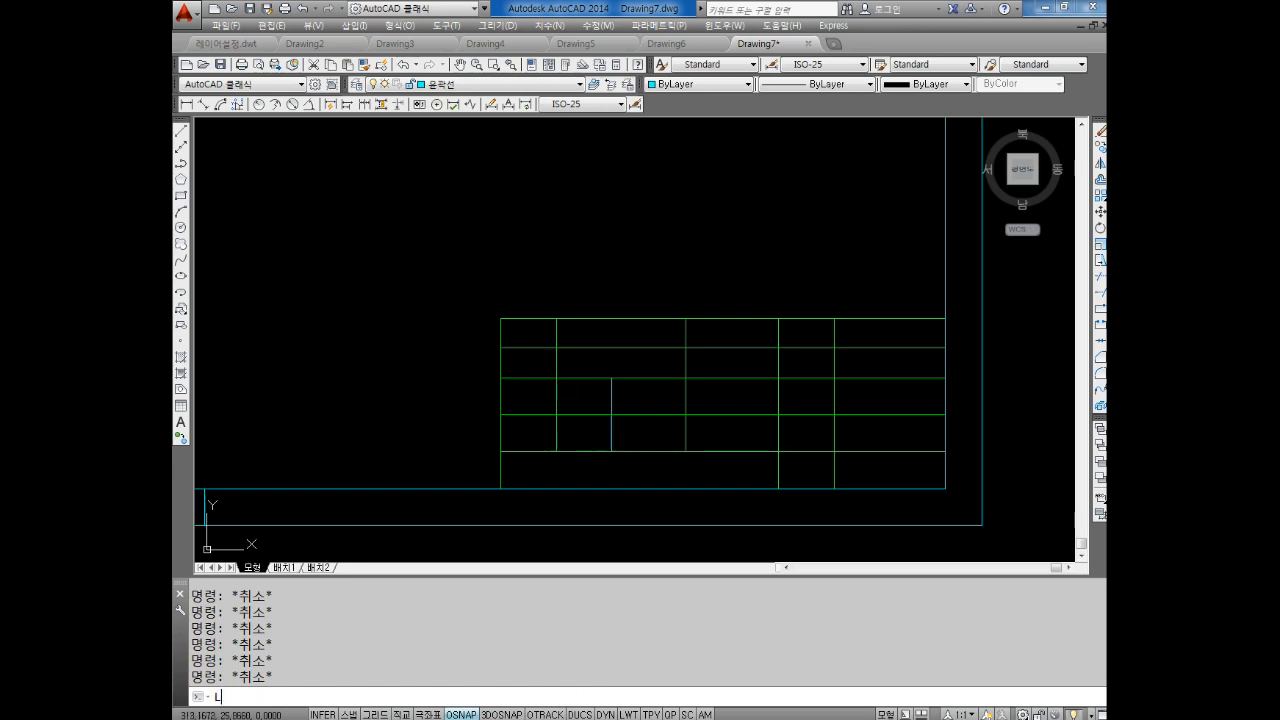
pyautogui.press('Return')
pyautogui.click(556, 378)
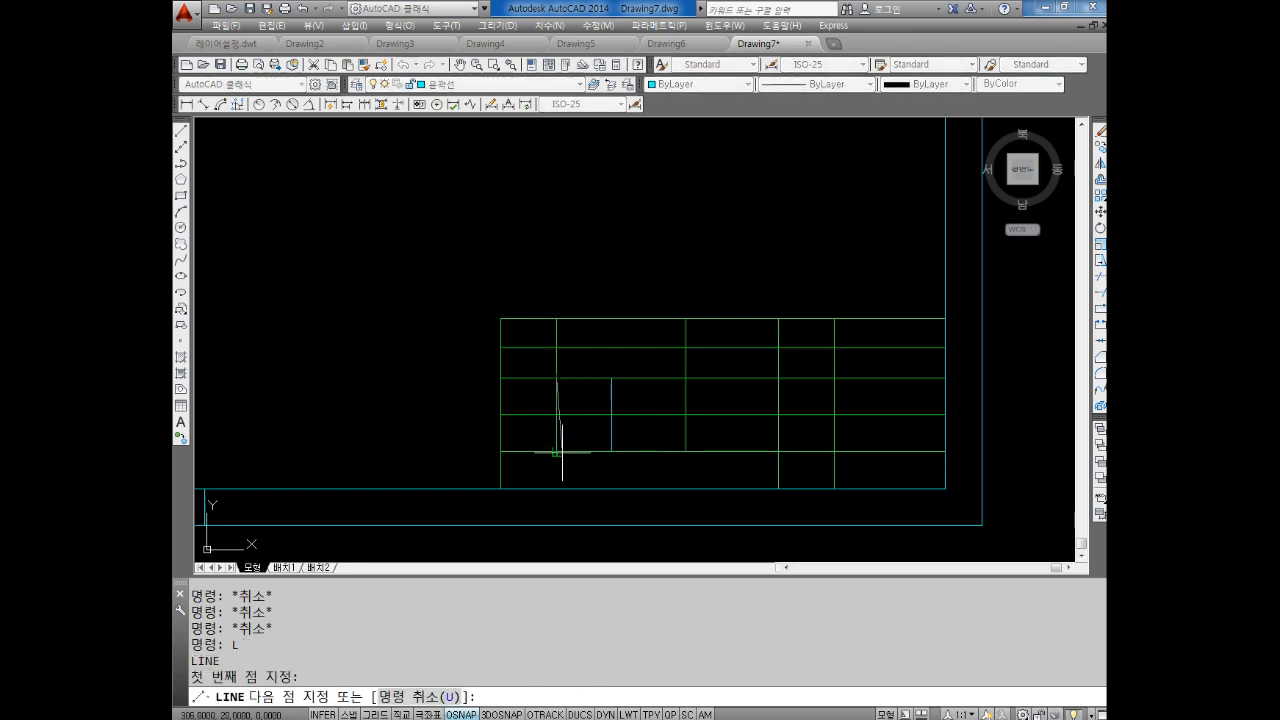
pyautogui.click(556, 451)
pyautogui.press('Escape')
pyautogui.press('Escape')
pyautogui.press('Escape')
pyautogui.press('Escape')
pyautogui.press('Escape')
pyautogui.press('Escape')
pyautogui.press('Escape')
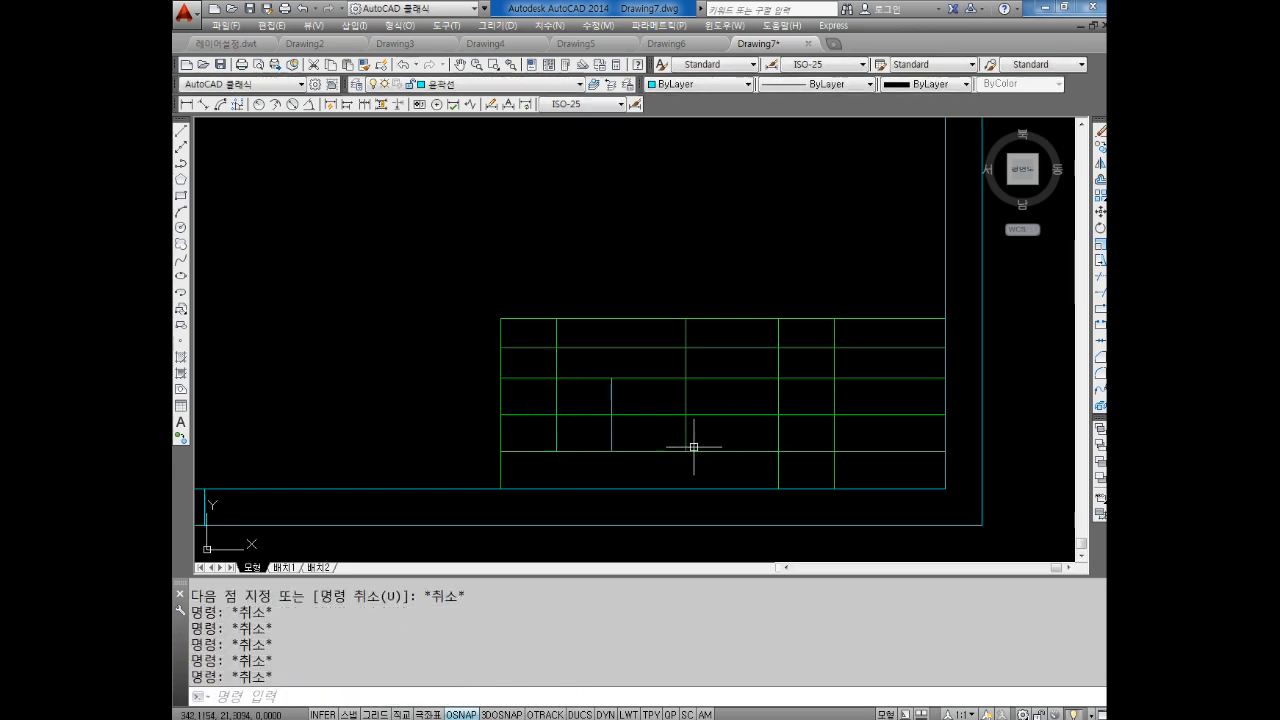
# Step: Trim the vertical line just right of the offset two-row line out of the table's third row from the top
pyautogui.write('tr')
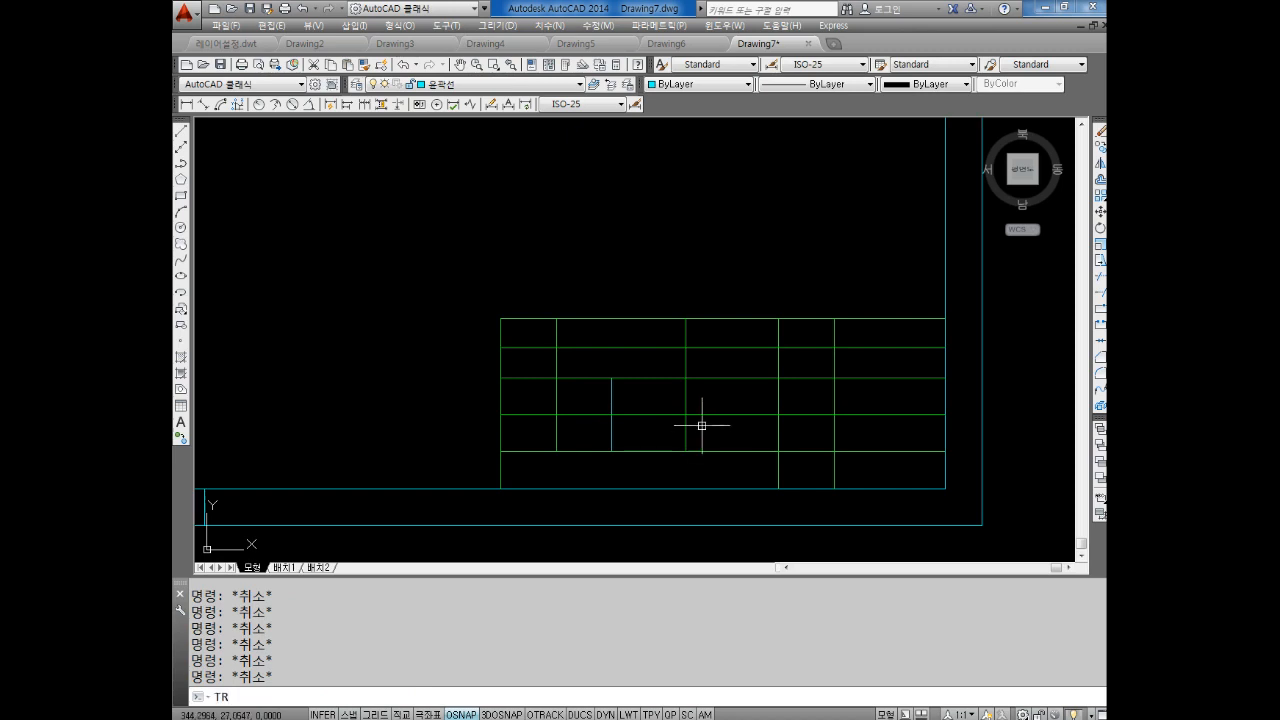
pyautogui.press('Return')
pyautogui.press('Return')
pyautogui.click(768, 378)
pyautogui.write('u')
pyautogui.press('Return')
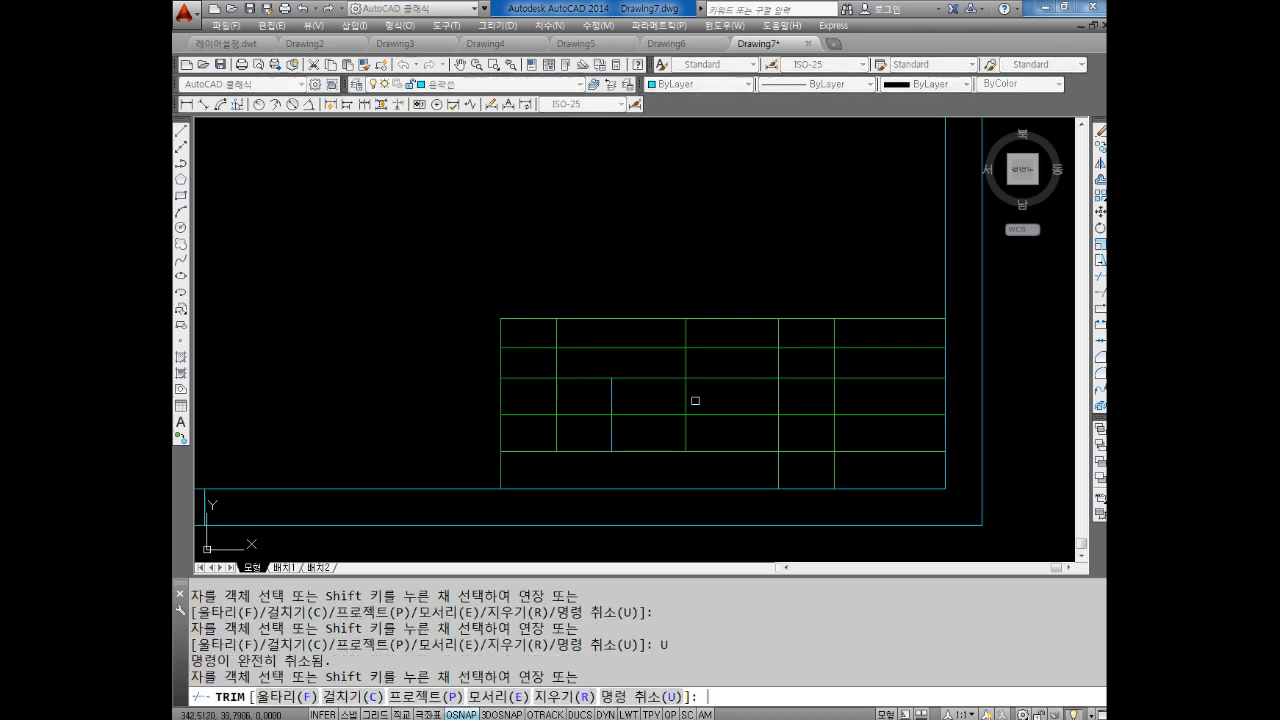
pyautogui.click(694, 400)
pyautogui.click(676, 395)
pyautogui.click(667, 445)
pyautogui.click(671, 448)
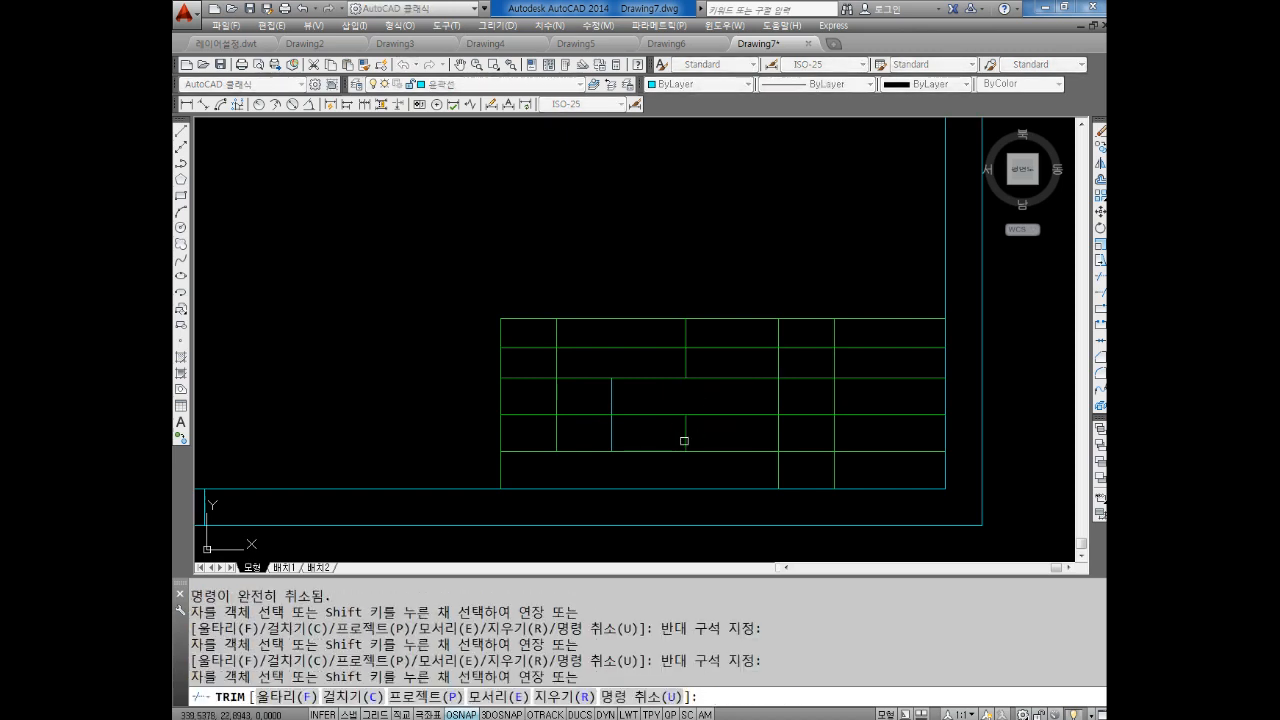
pyautogui.click(684, 438)
pyautogui.click(684, 435)
pyautogui.press('Escape')
pyautogui.press('Escape')
# Step: Move the offset two-row vertical line onto the same green layer as the table's other inner lines
pyautogui.click(605, 395)
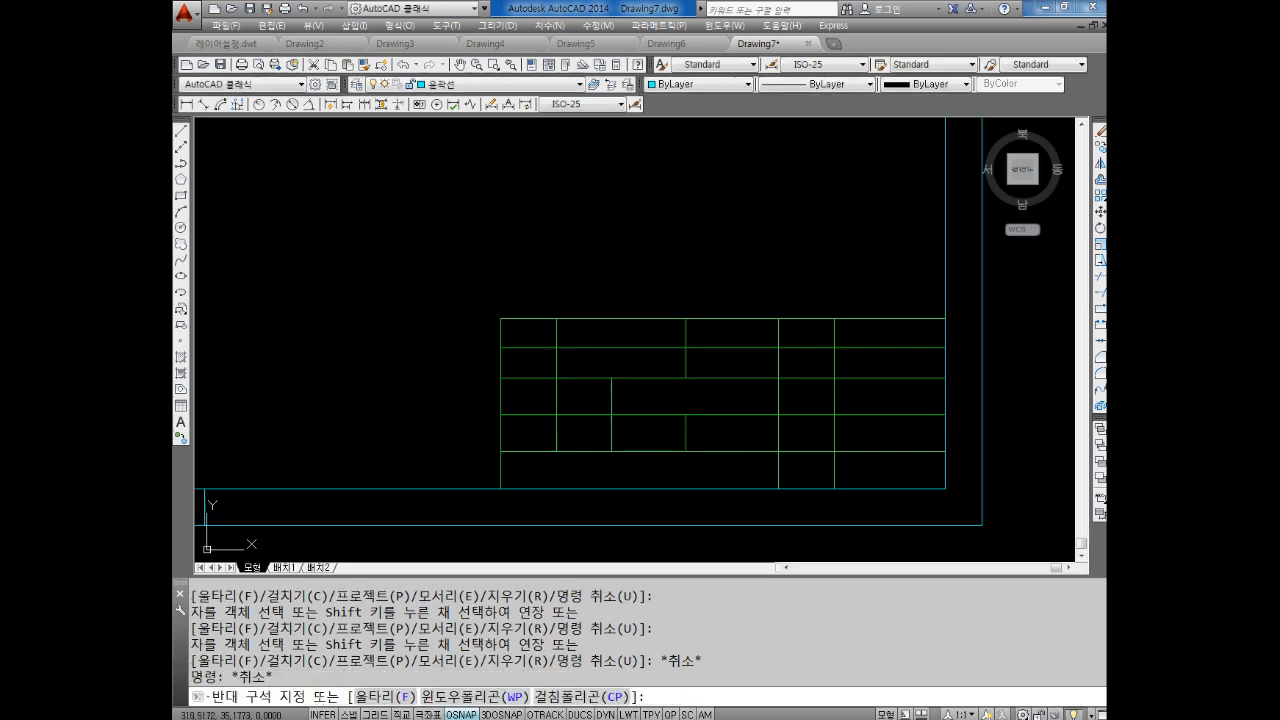
pyautogui.press('Escape')
pyautogui.press('Escape')
pyautogui.click(618, 400)
pyautogui.click(609, 401)
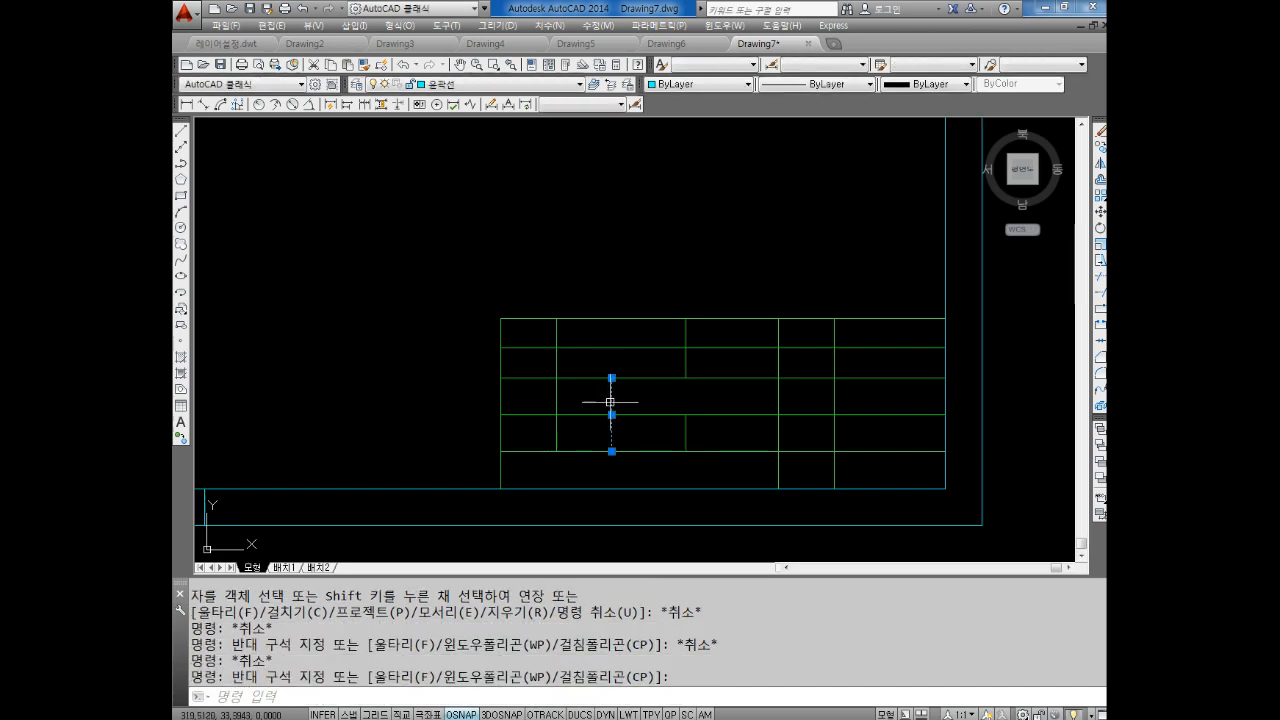
pyautogui.click(475, 84)
pyautogui.click(460, 143)
pyautogui.press('Escape')
pyautogui.press('Escape')
# Step: Delete the leftover short vertical piece in the table's fourth row, right of the offset two-row line
pyautogui.click(711, 433)
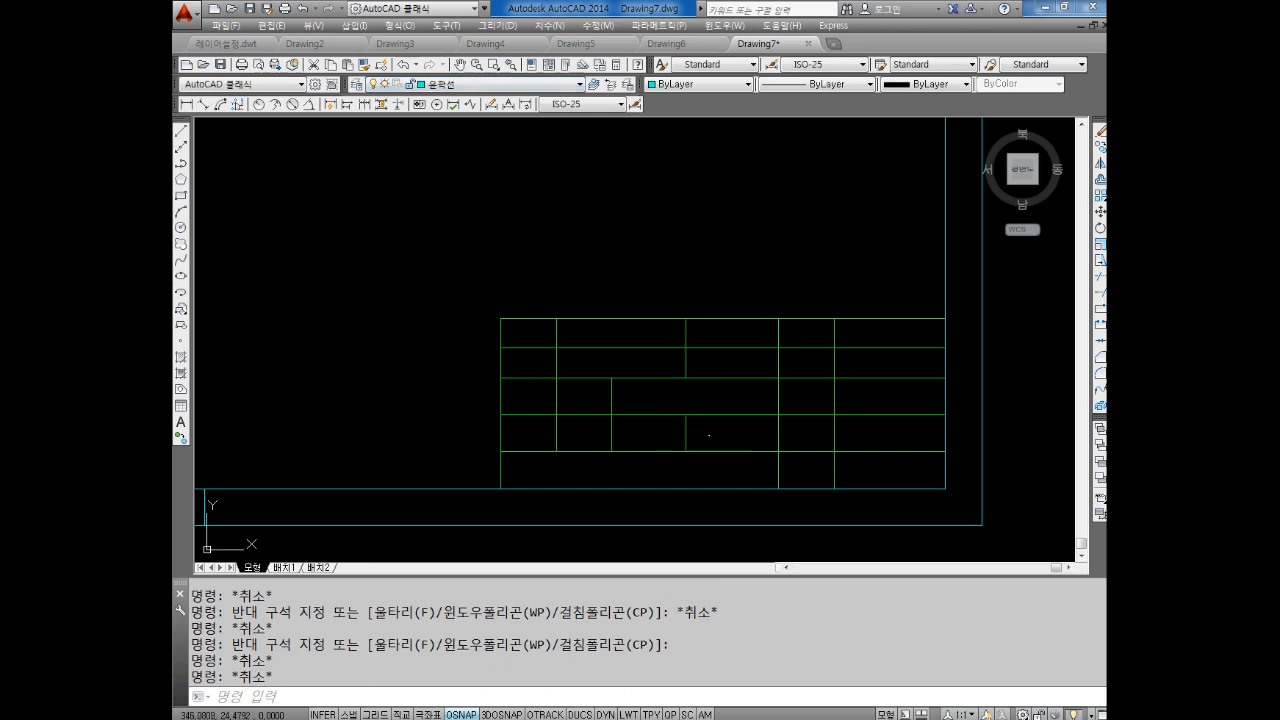
pyautogui.click(672, 429)
pyautogui.press('Delete')
pyautogui.press('Escape')
pyautogui.press('Escape')
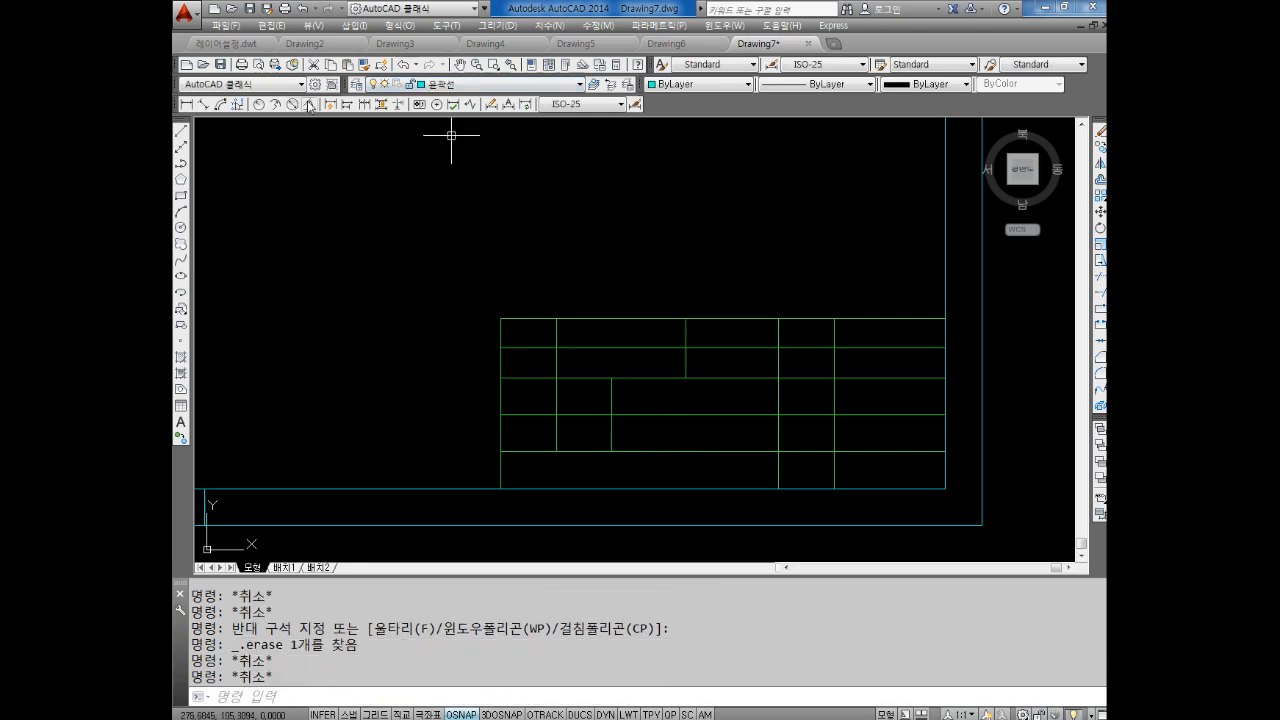
# Step: Add linear dimensions above the table for the first column's width and for the distance to the offset two-row line
pyautogui.click(187, 104)
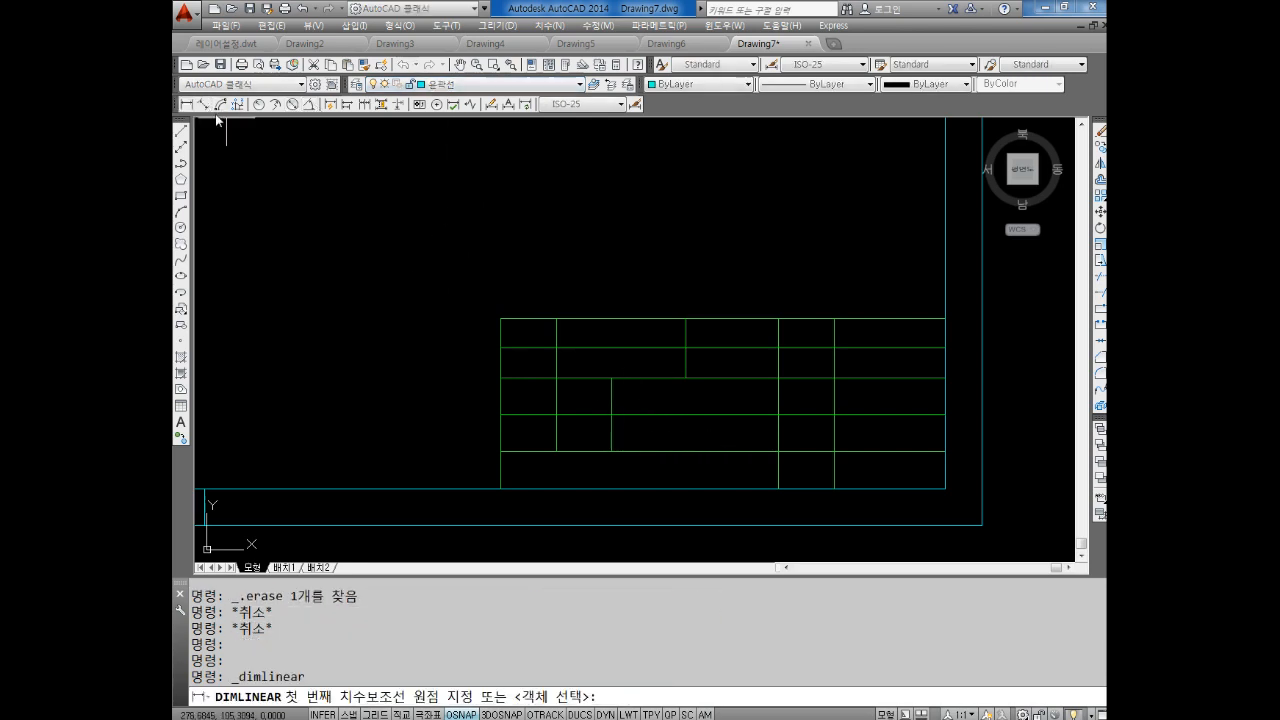
pyautogui.click(500, 318)
pyautogui.click(556, 318)
pyautogui.click(566, 260)
pyautogui.press('Return')
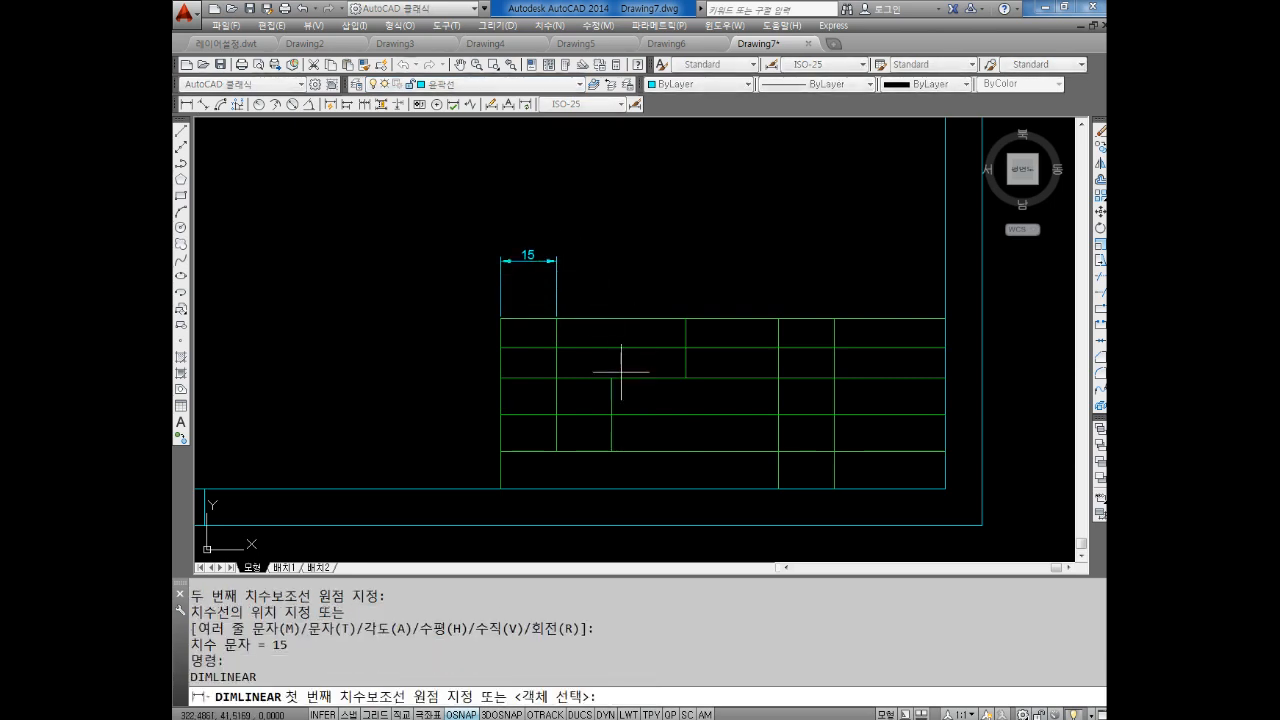
pyautogui.click(611, 378)
pyautogui.click(556, 318)
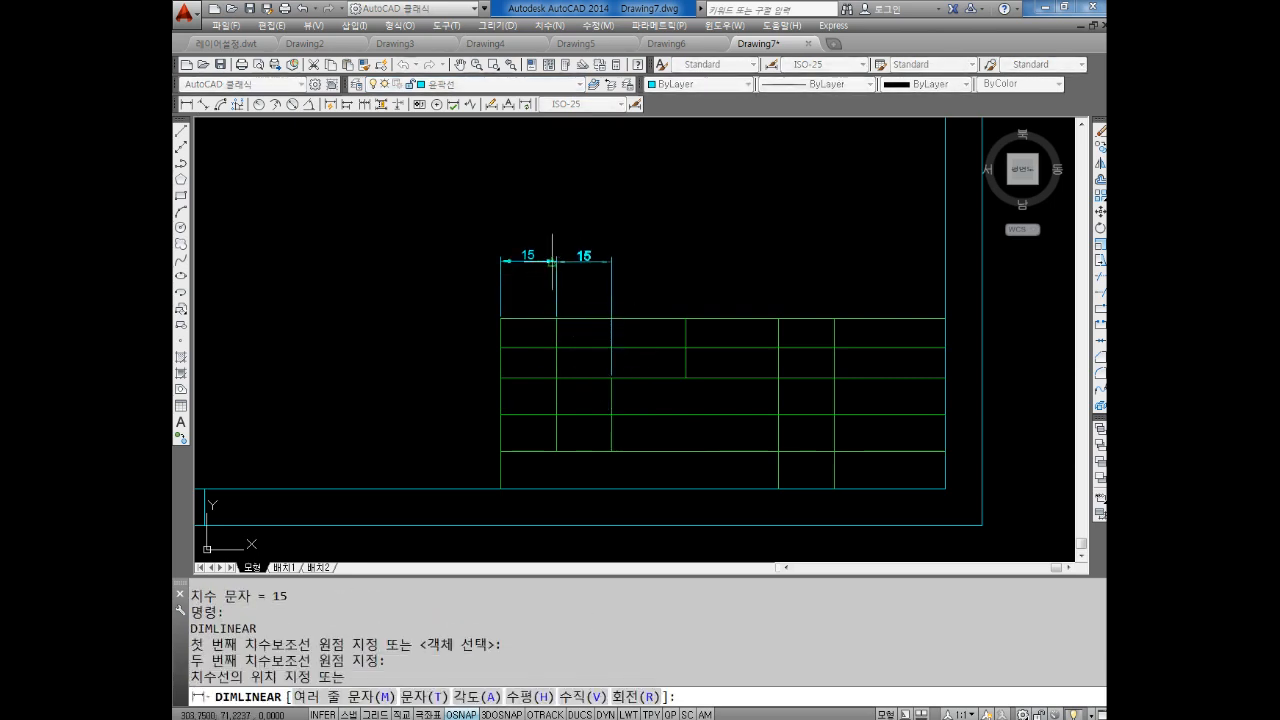
pyautogui.click(562, 262)
pyautogui.press('Escape')
pyautogui.press('Escape')
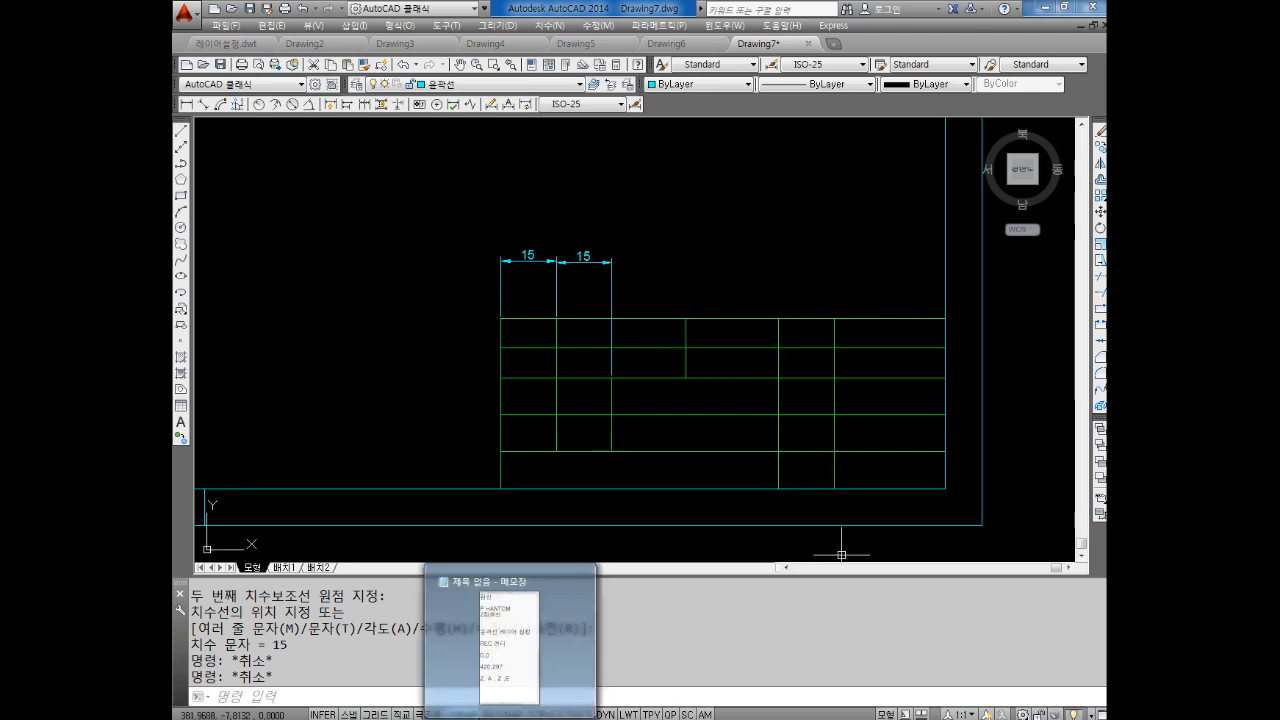
# Step: Switch to Notepad and add the lines "MT 엔터" and "문자입력" at the end of the notes
pyautogui.click(511, 640)
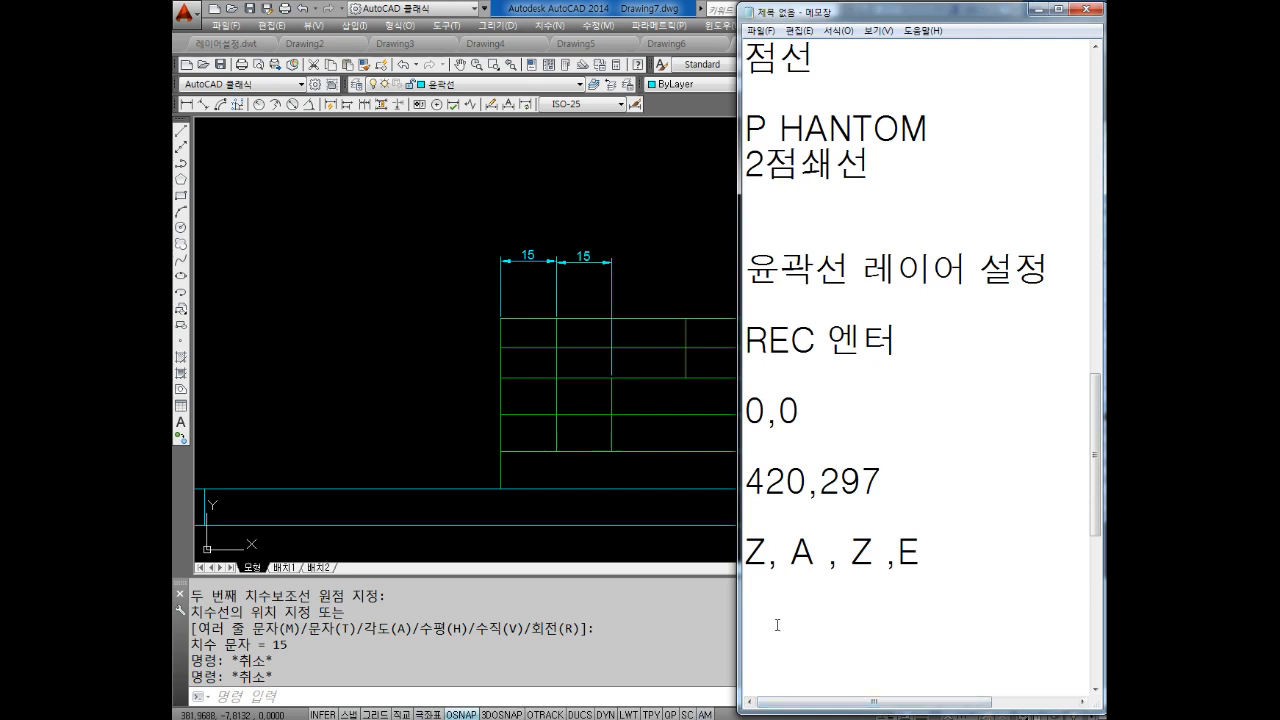
pyautogui.write('MT')
pyautogui.press('Return')
pyautogui.press('BackSpace')
pyautogui.write('엔터')
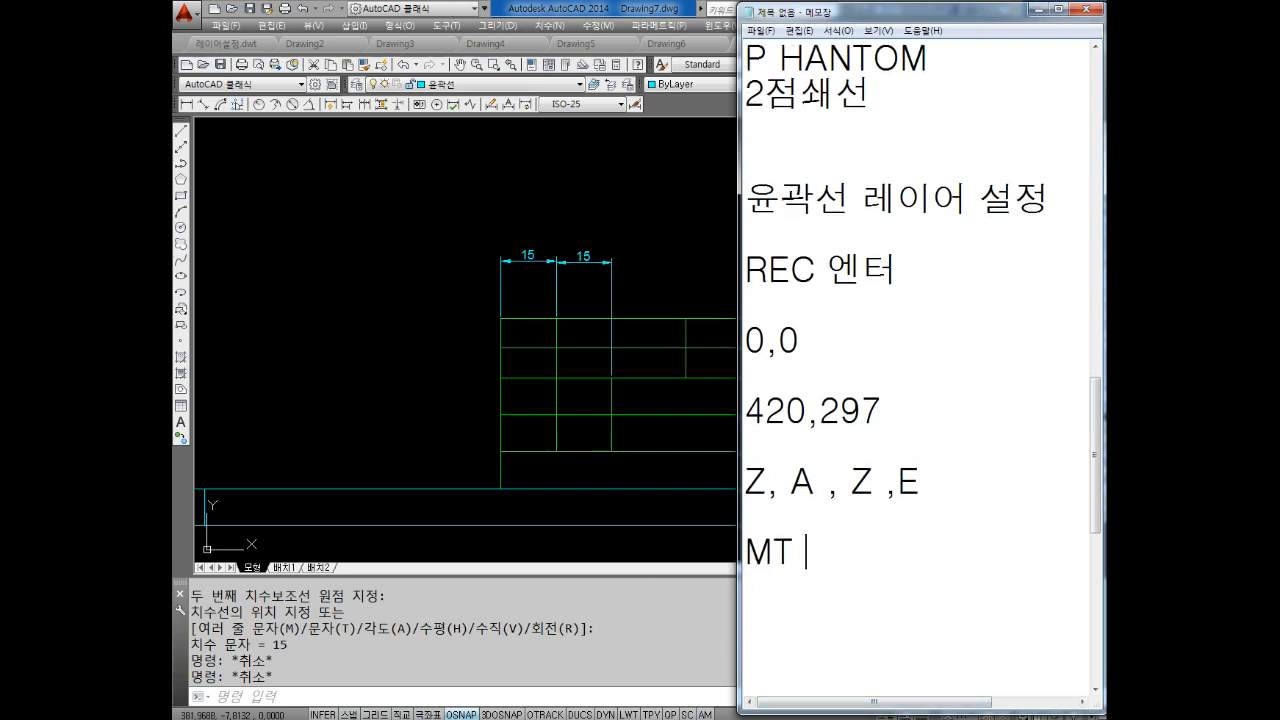
pyautogui.press('Return')
pyautogui.write('문자입력')
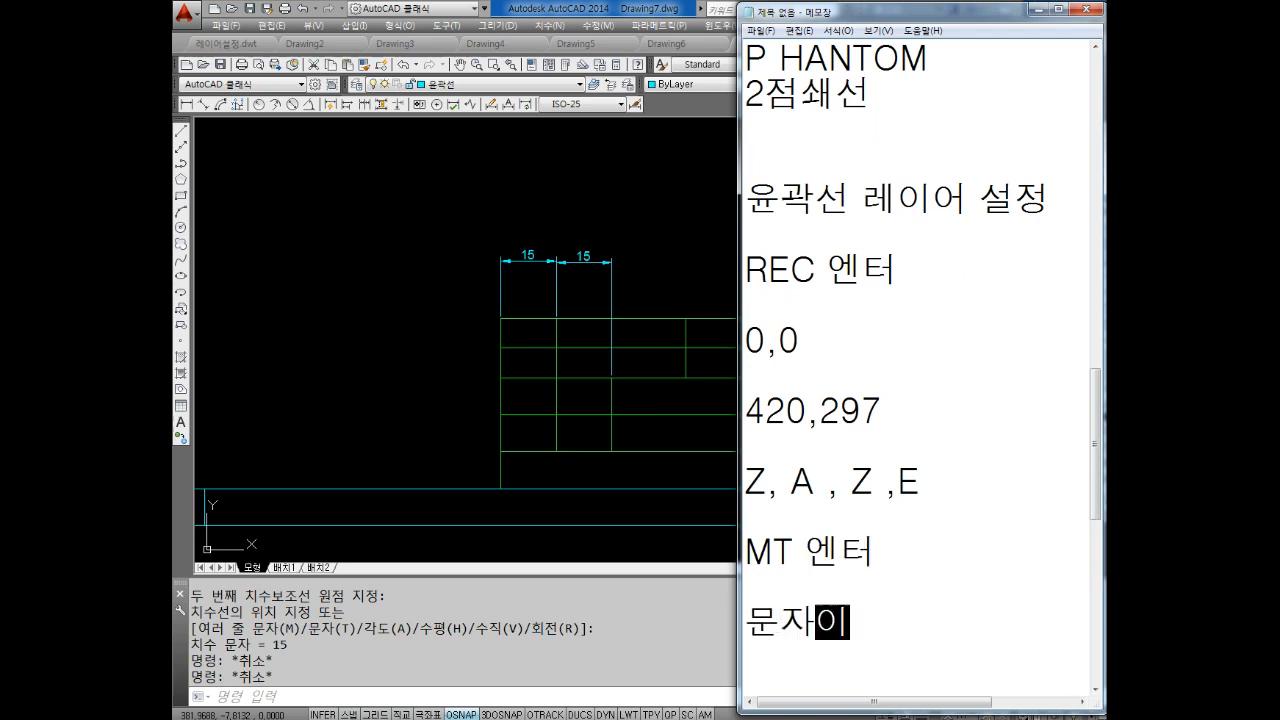
pyautogui.press('Return')
pyautogui.press('Return')
pyautogui.press('Return')
pyautogui.press('Return')
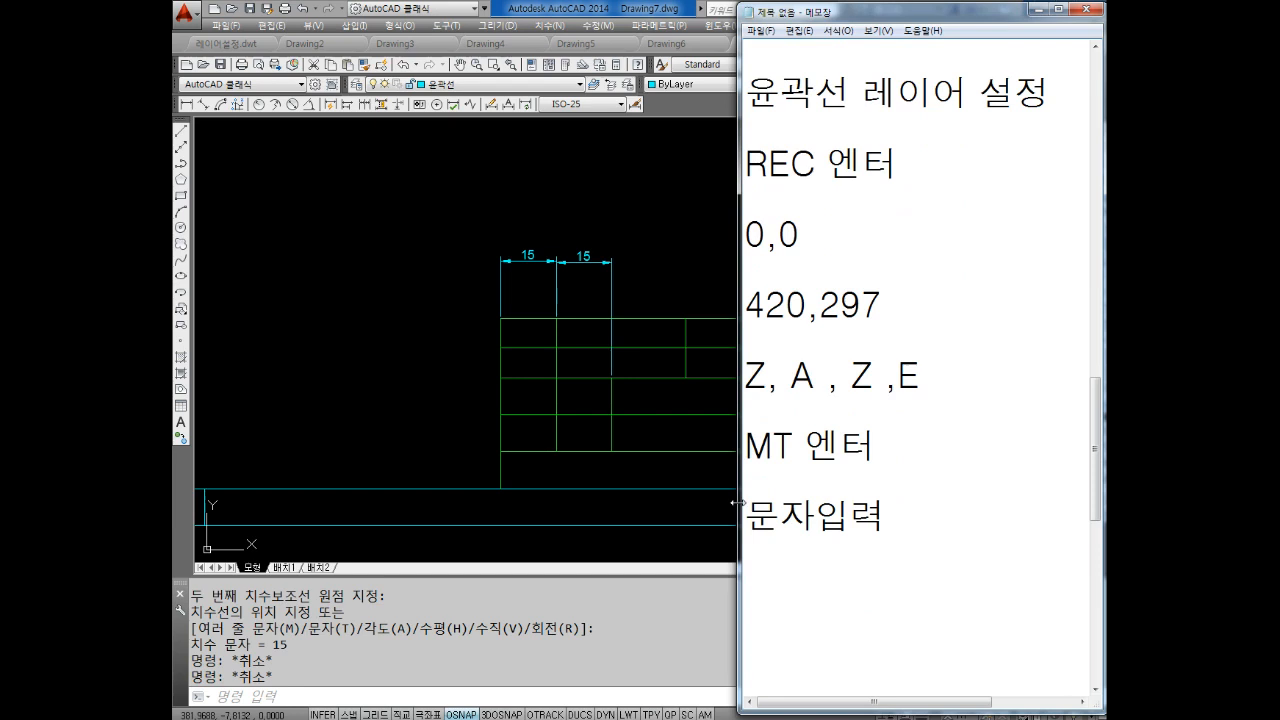
# Step: Switch back to AutoCAD and draw a rectangle over the first cell of the table's third row, corner to corner
pyautogui.click(454, 392)
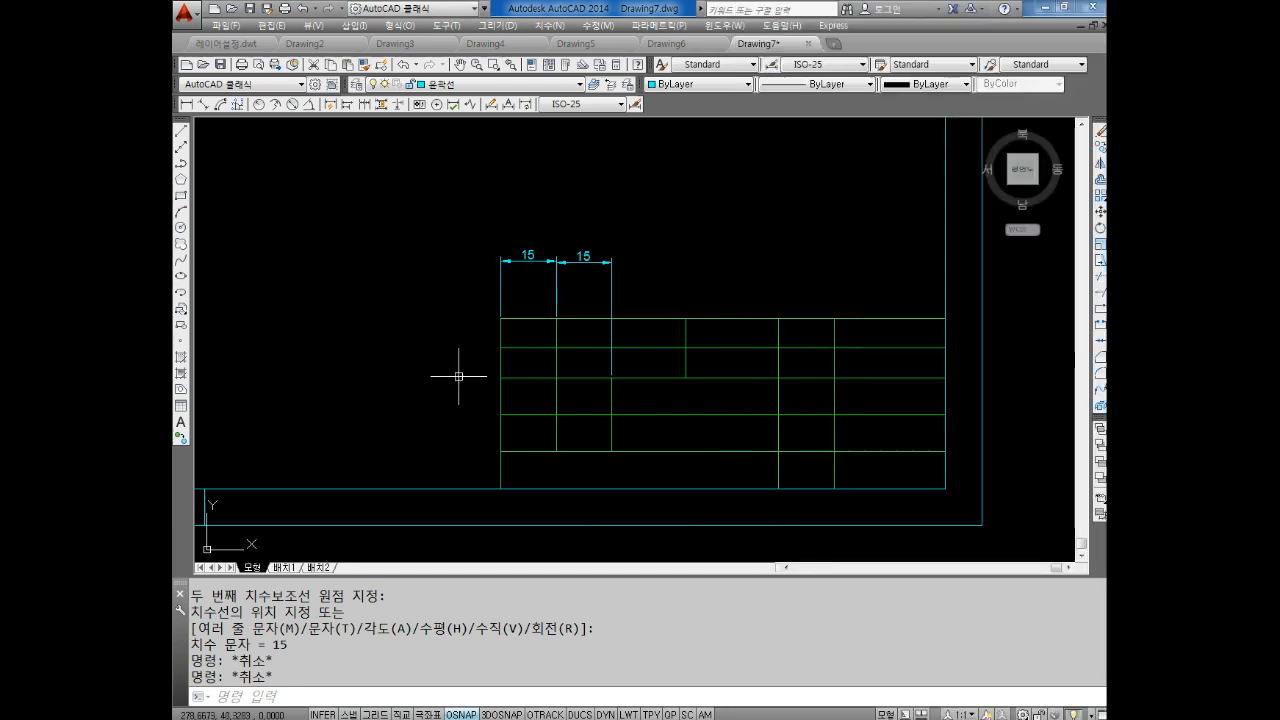
pyautogui.scroll(2, 553, 401)
pyautogui.press('Escape')
pyautogui.press('Escape')
pyautogui.press('Escape')
pyautogui.press('Escape')
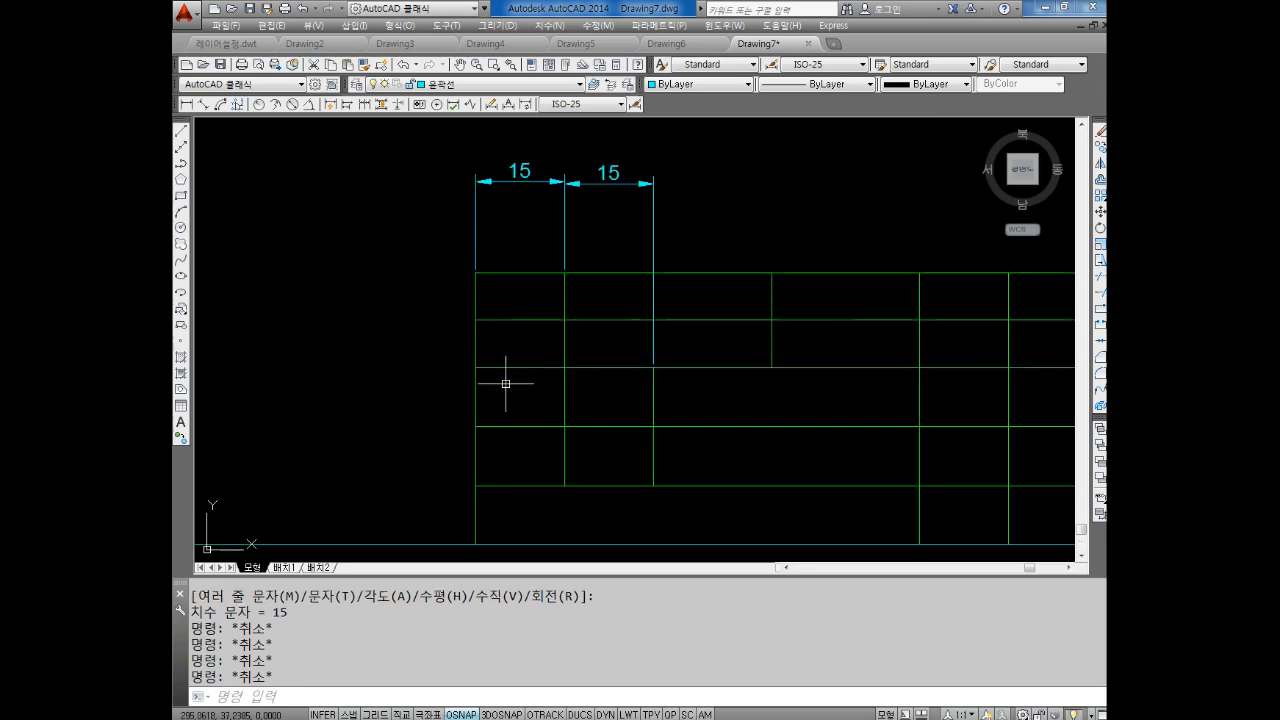
pyautogui.write('R')
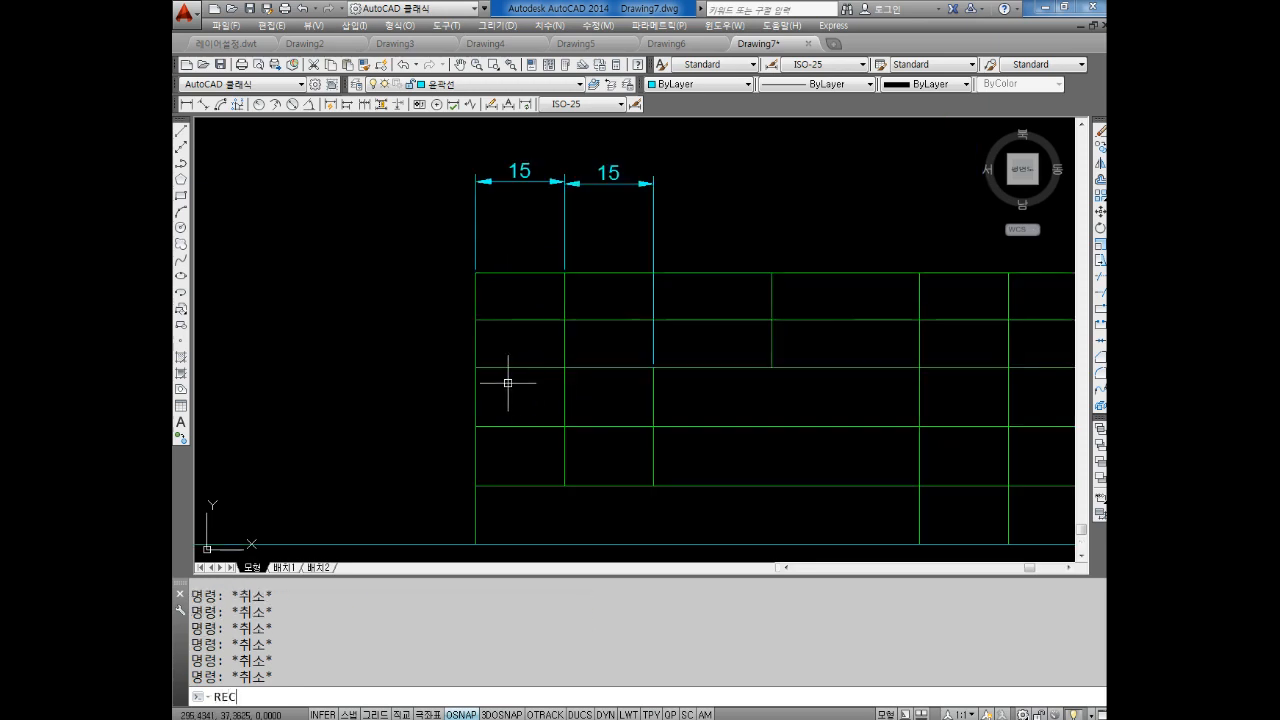
pyautogui.write('EC')
pyautogui.press('Return')
pyautogui.click(476, 426)
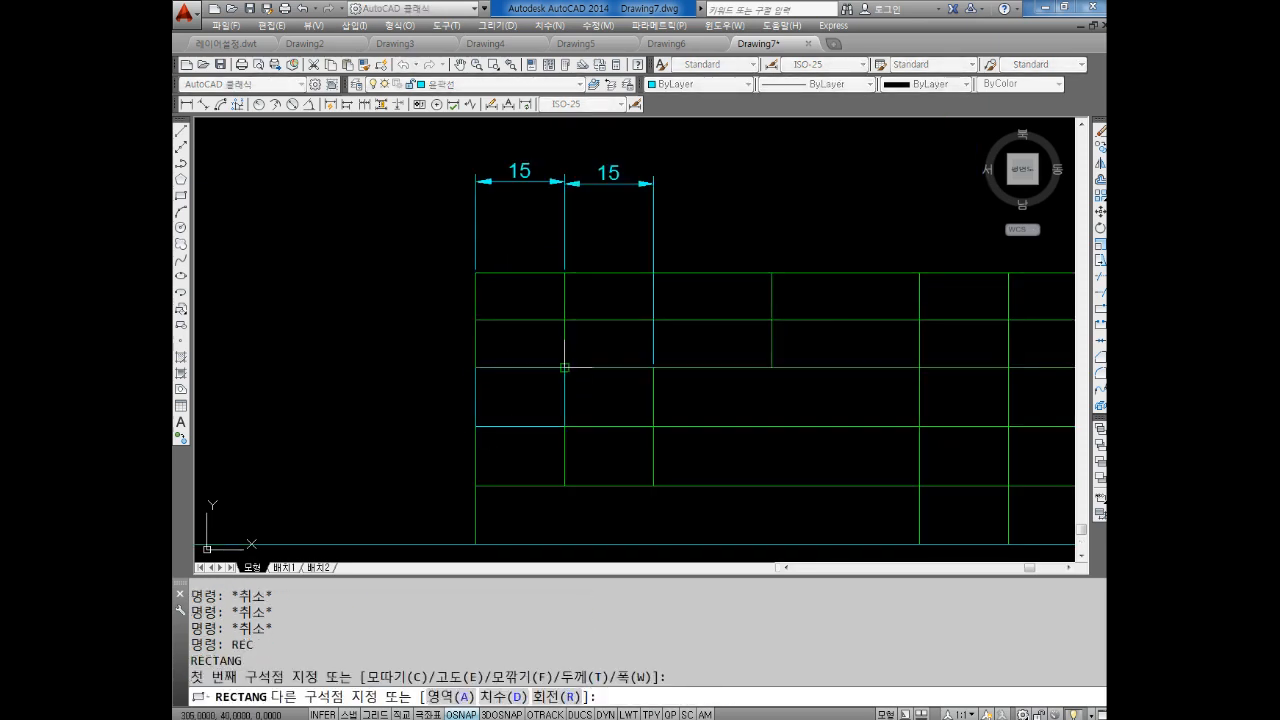
pyautogui.press('Escape')
pyautogui.press('Escape')
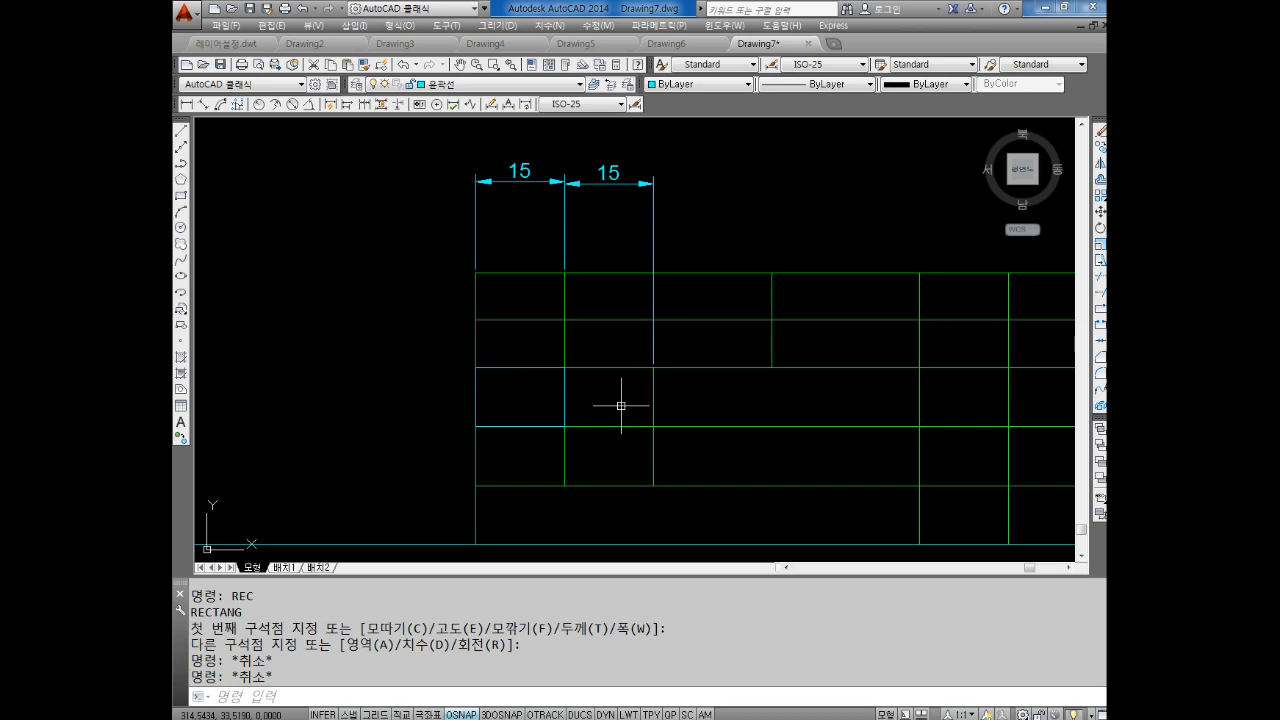
pyautogui.press('Escape')
pyautogui.write('MT')
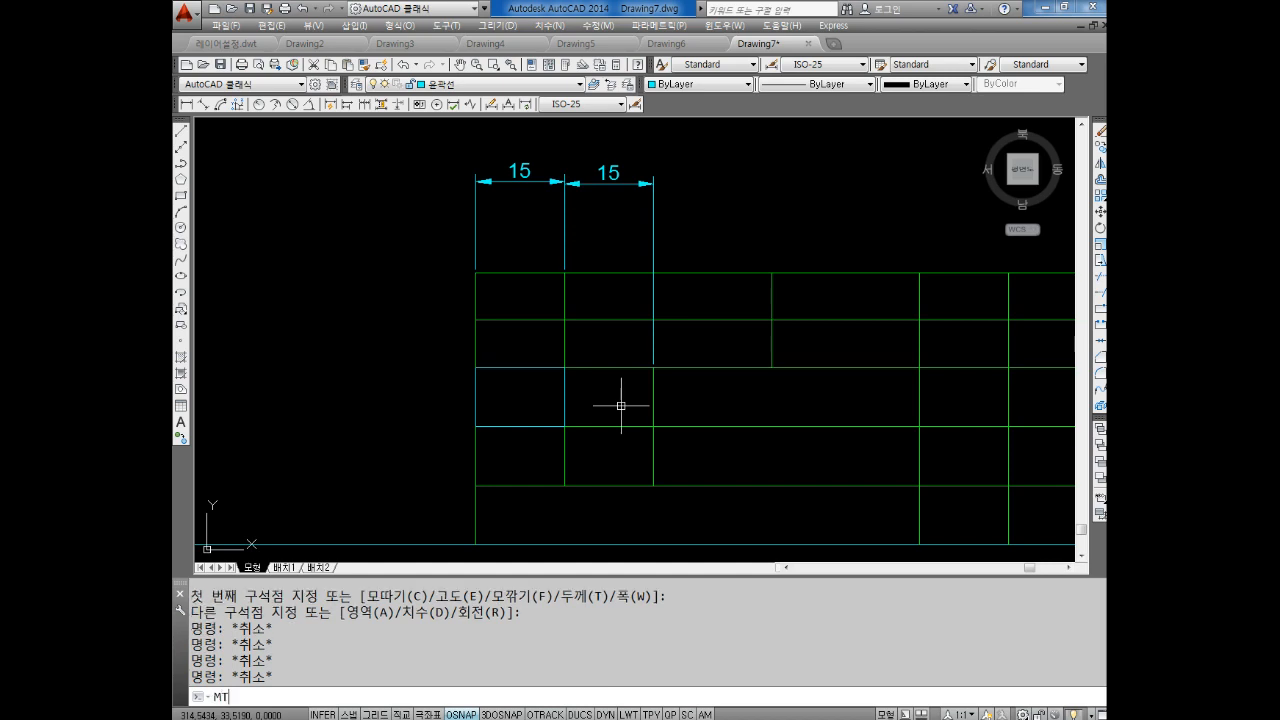
pyautogui.press('Return')
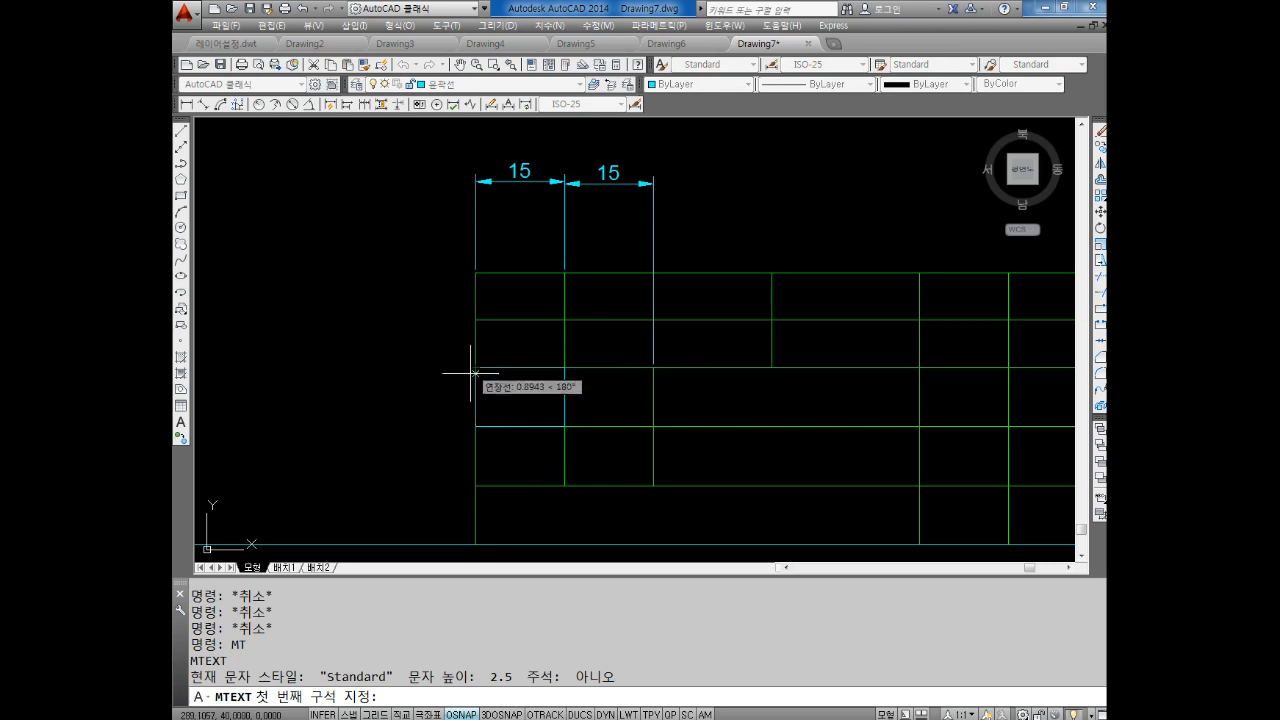
pyautogui.click(477, 426)
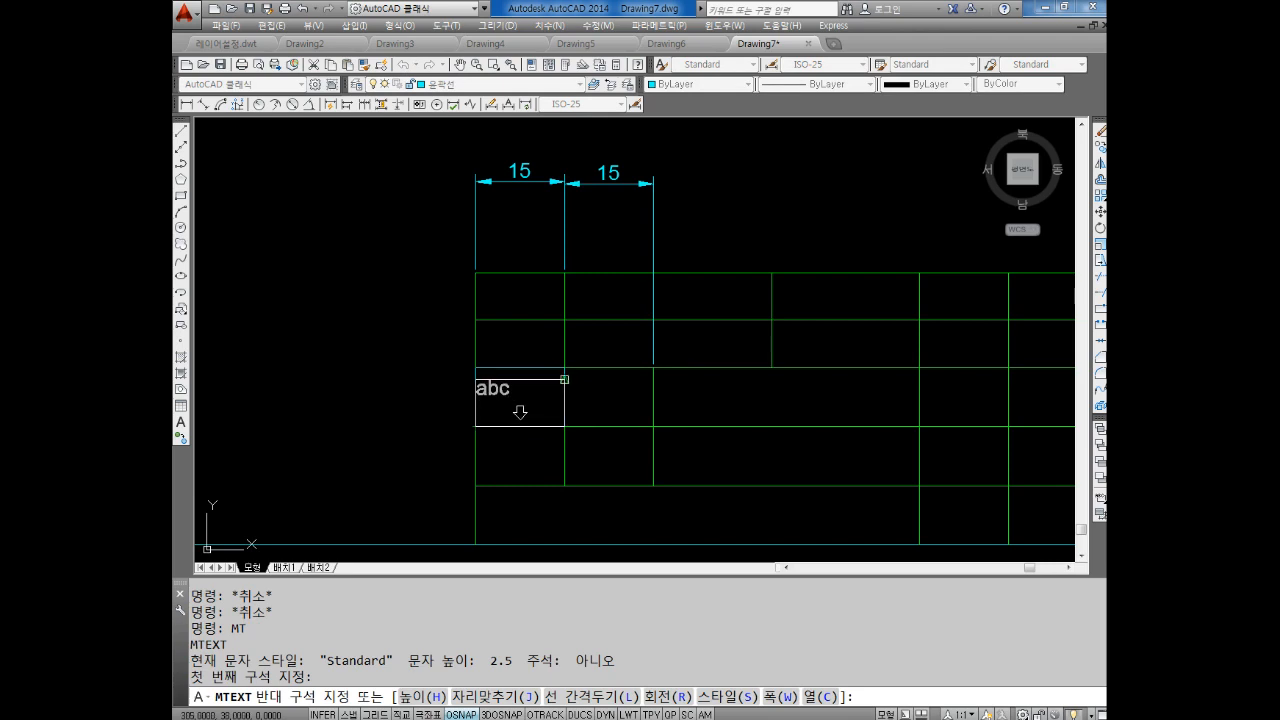
pyautogui.click(564, 367)
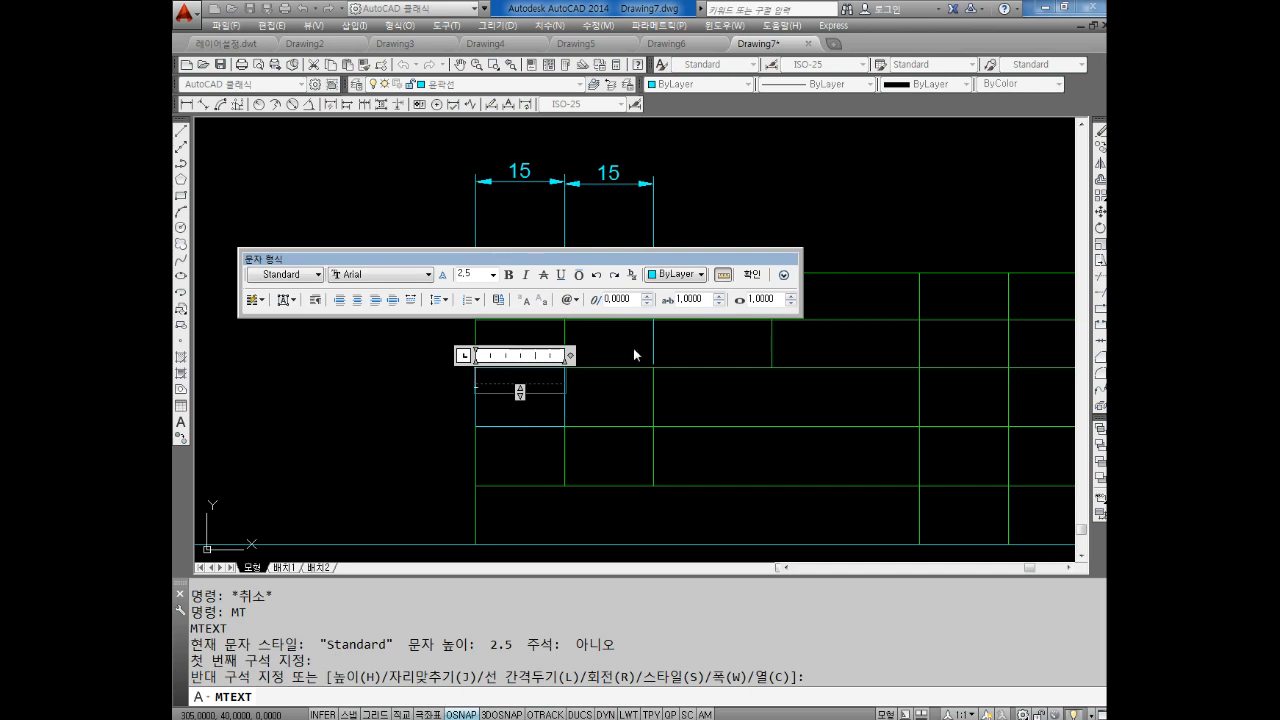
pyautogui.press('Escape')
pyautogui.press('Escape')
# Step: Start a multiline text box spanning the first cell of the table's third row, from its lower left to upper right corner
pyautogui.write('mt')
pyautogui.press('Return')
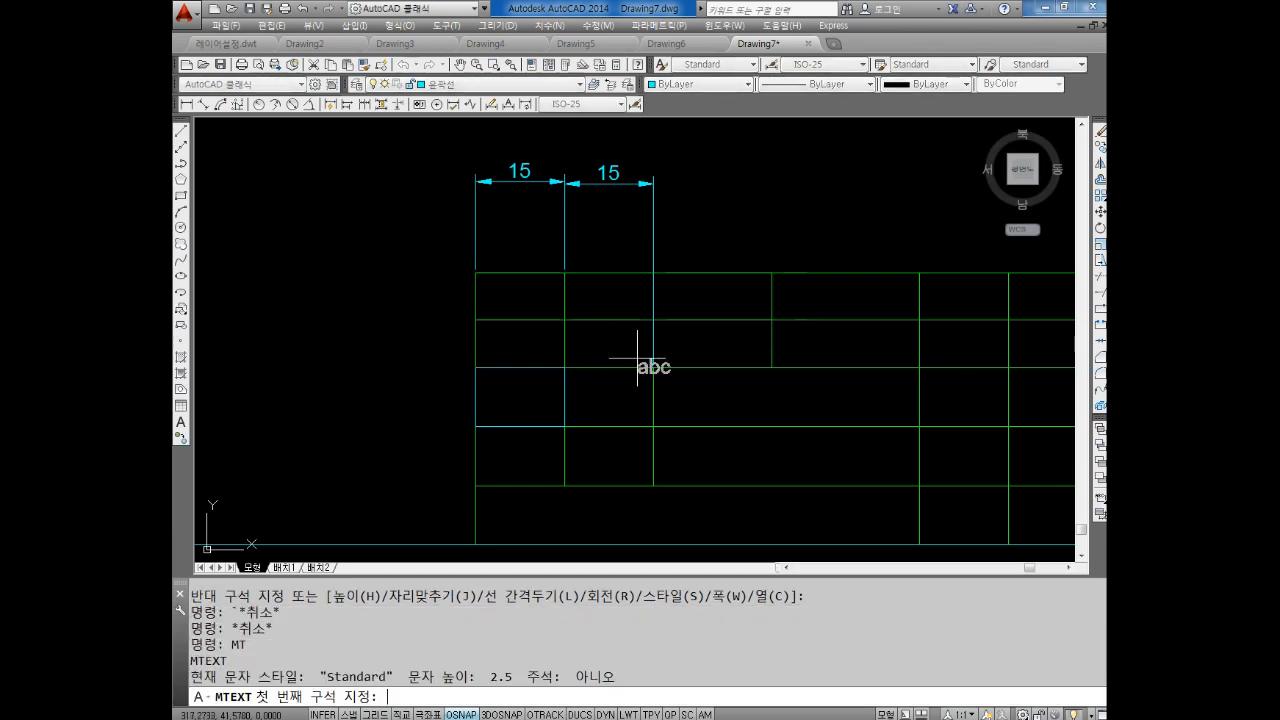
pyautogui.click(475, 426)
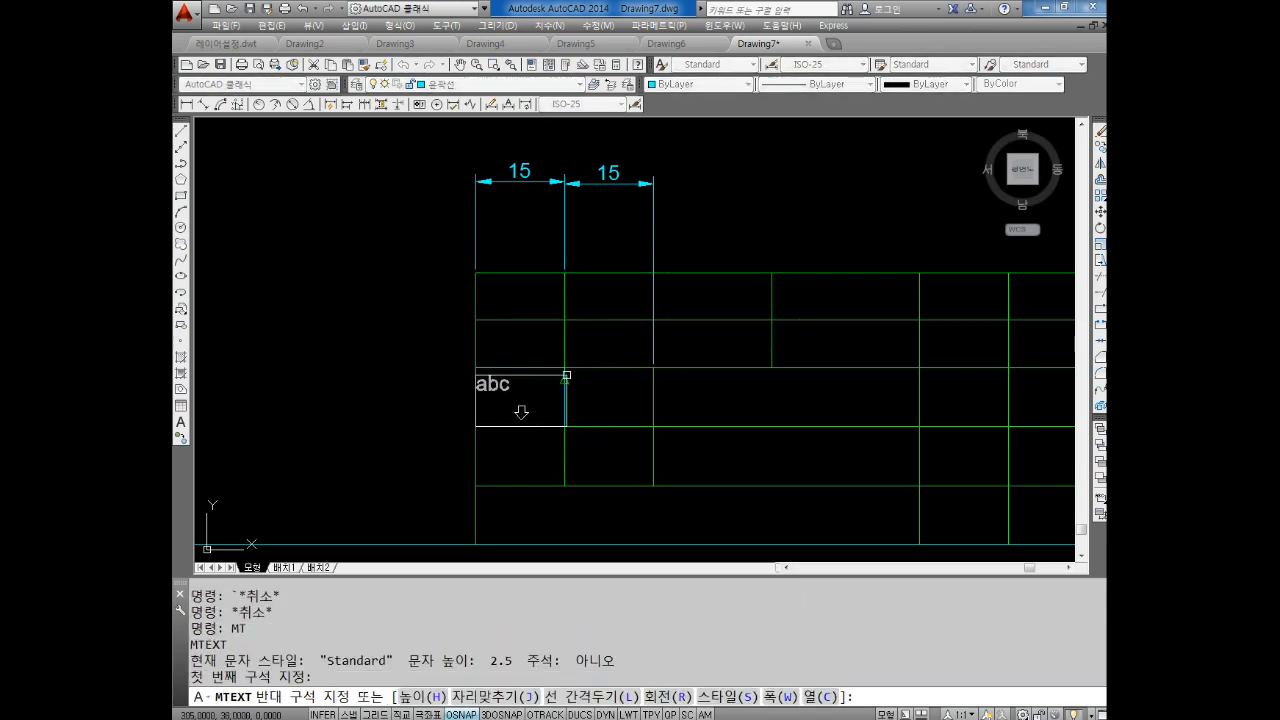
pyautogui.click(565, 368)
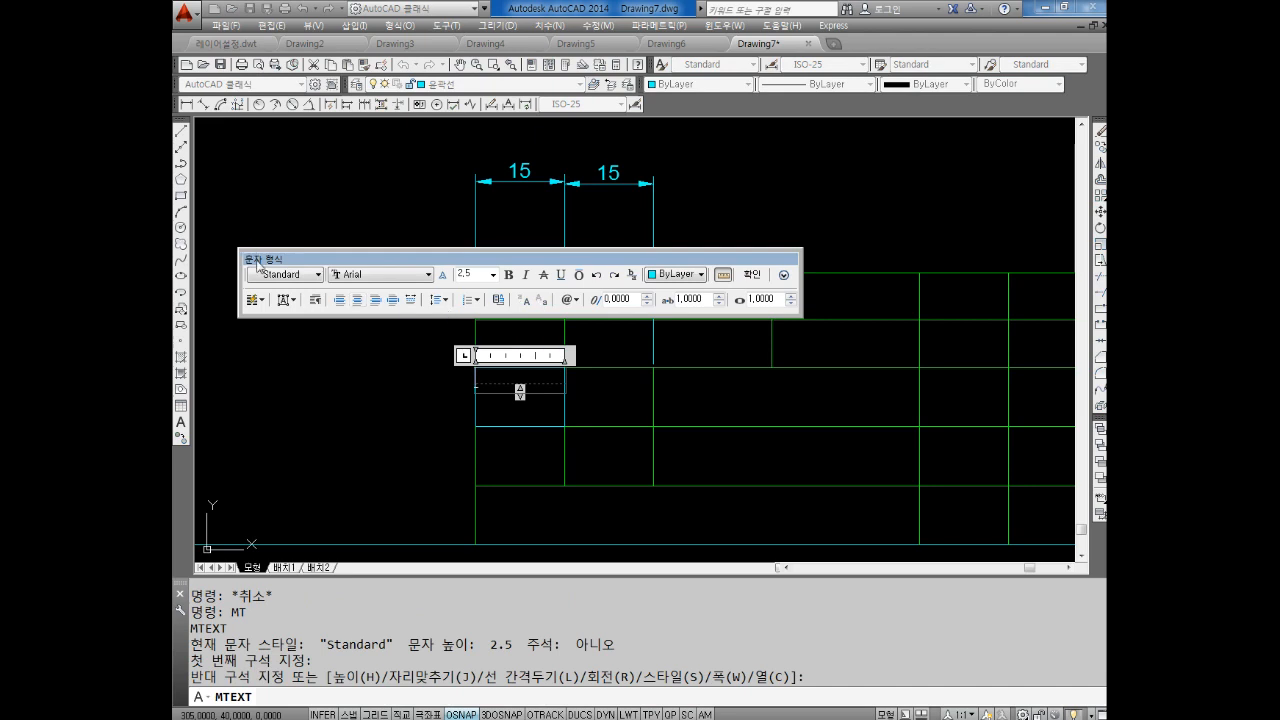
# Step: Set the font of the multiline text to DilleniaUPC
pyautogui.click(362, 279)
pyautogui.scroll(-8, 399, 369)
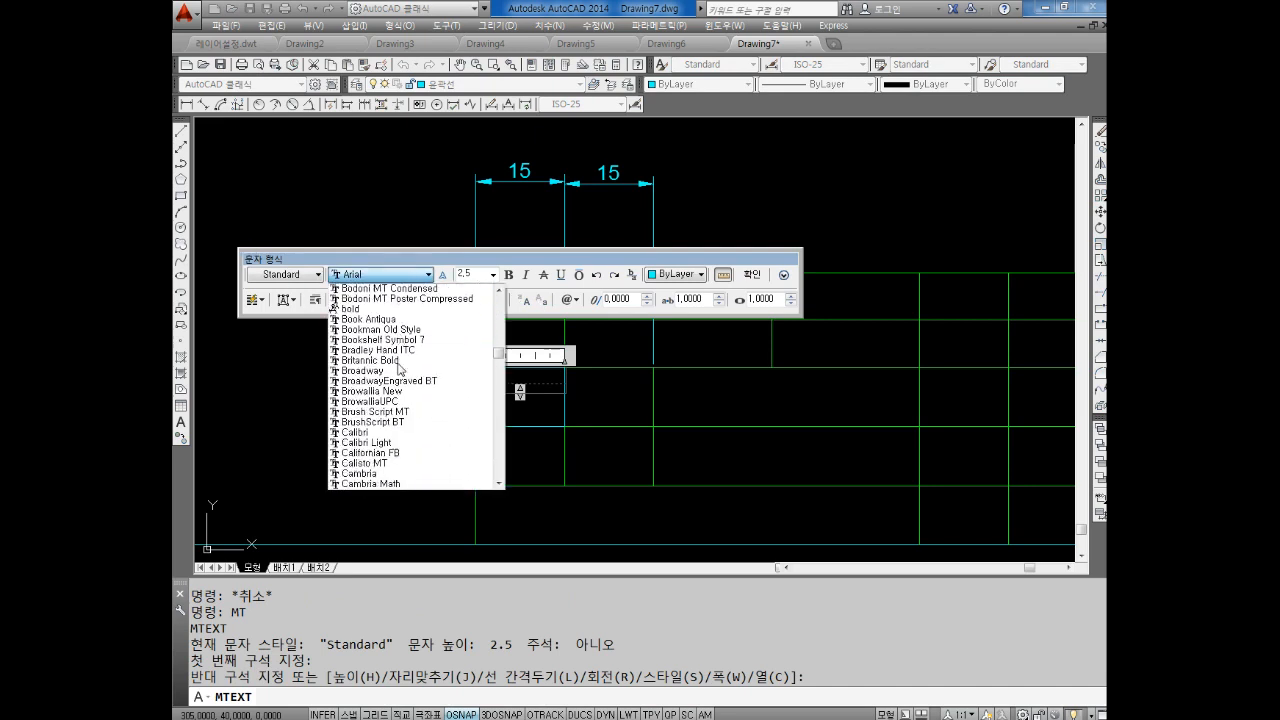
pyautogui.scroll(-5, 399, 369)
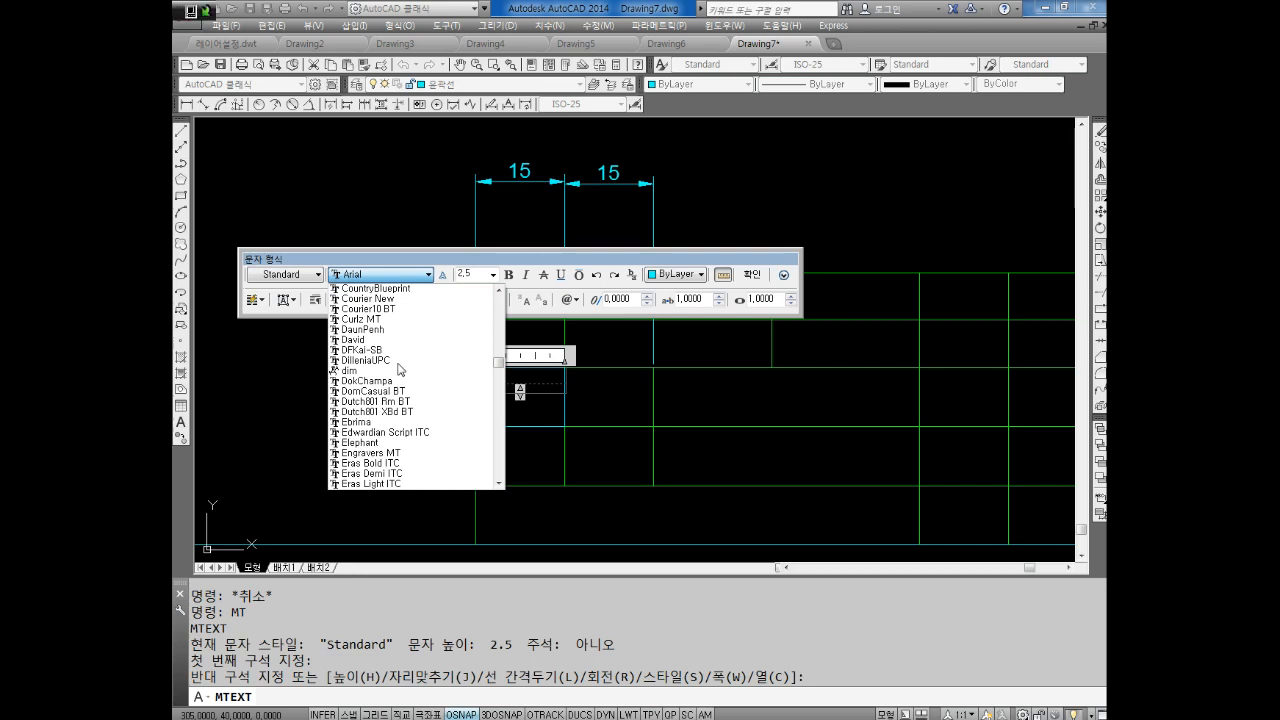
pyautogui.click(397, 361)
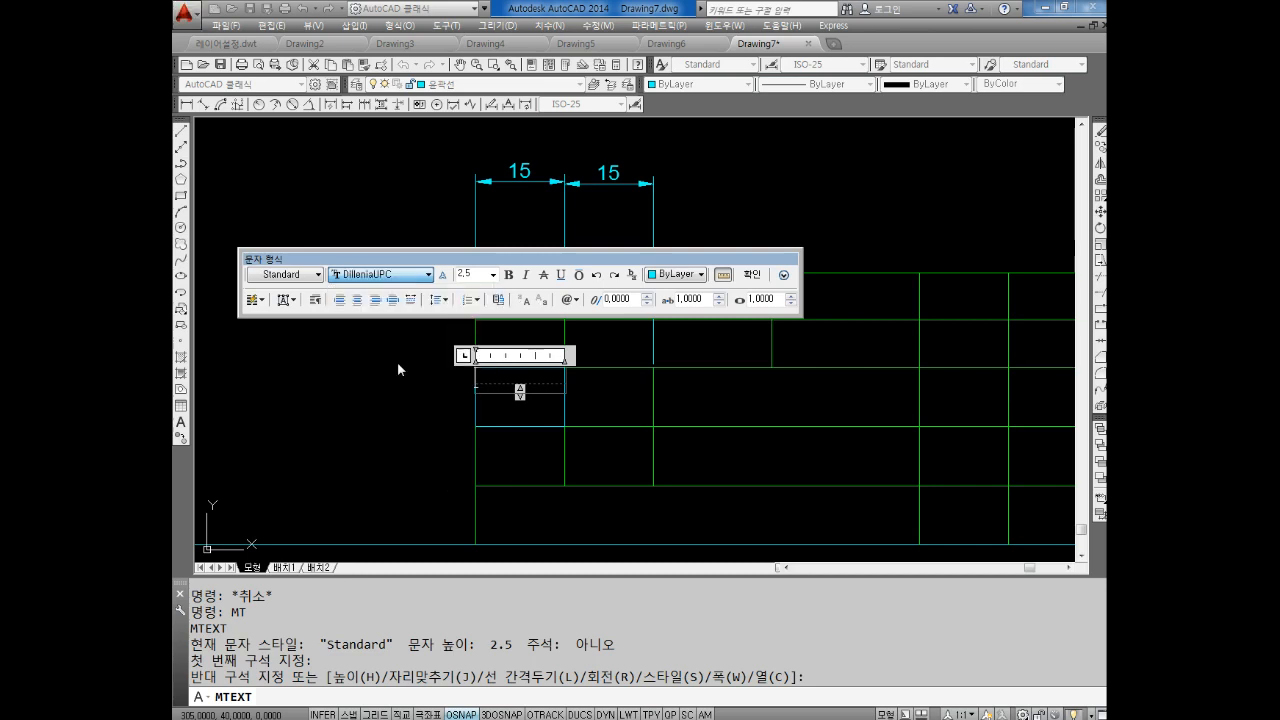
pyautogui.scroll(-8, 397, 361)
pyautogui.scroll(6, 432, 388)
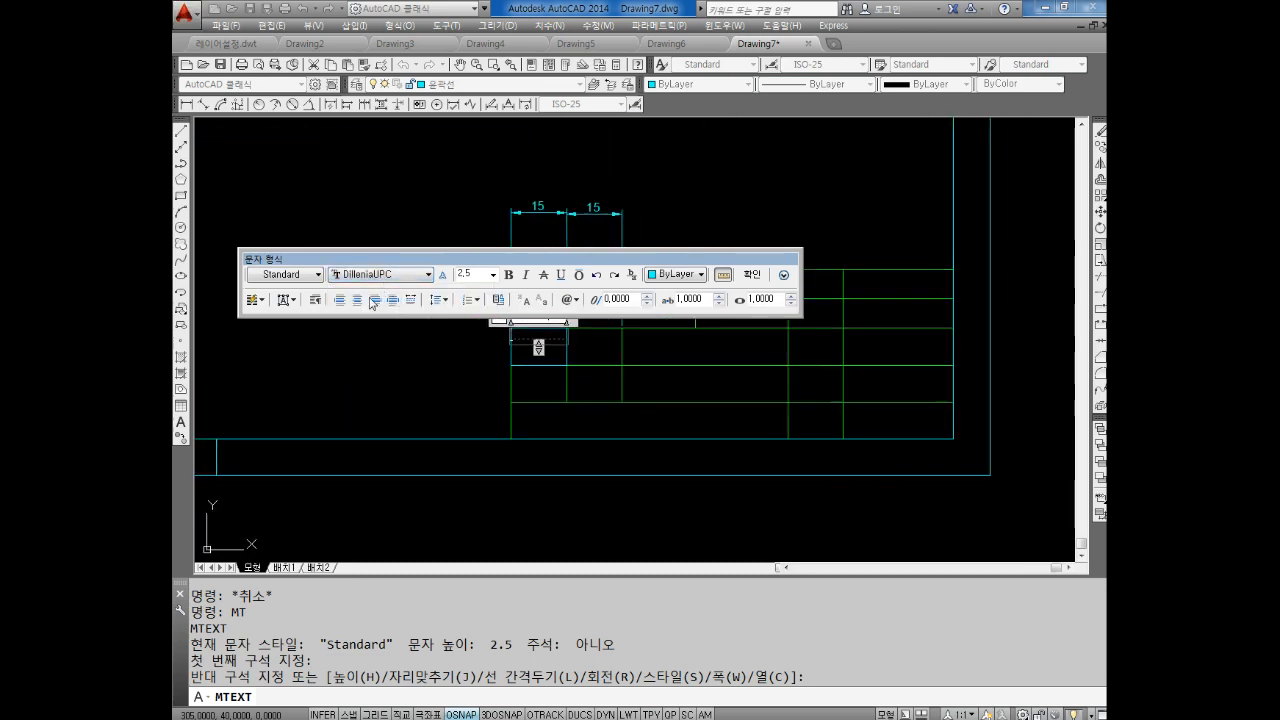
# Step: Set the font of the multiline text to 굴림
pyautogui.click(428, 274)
pyautogui.scroll(-3, 406, 400)
pyautogui.scroll(-15, 406, 400)
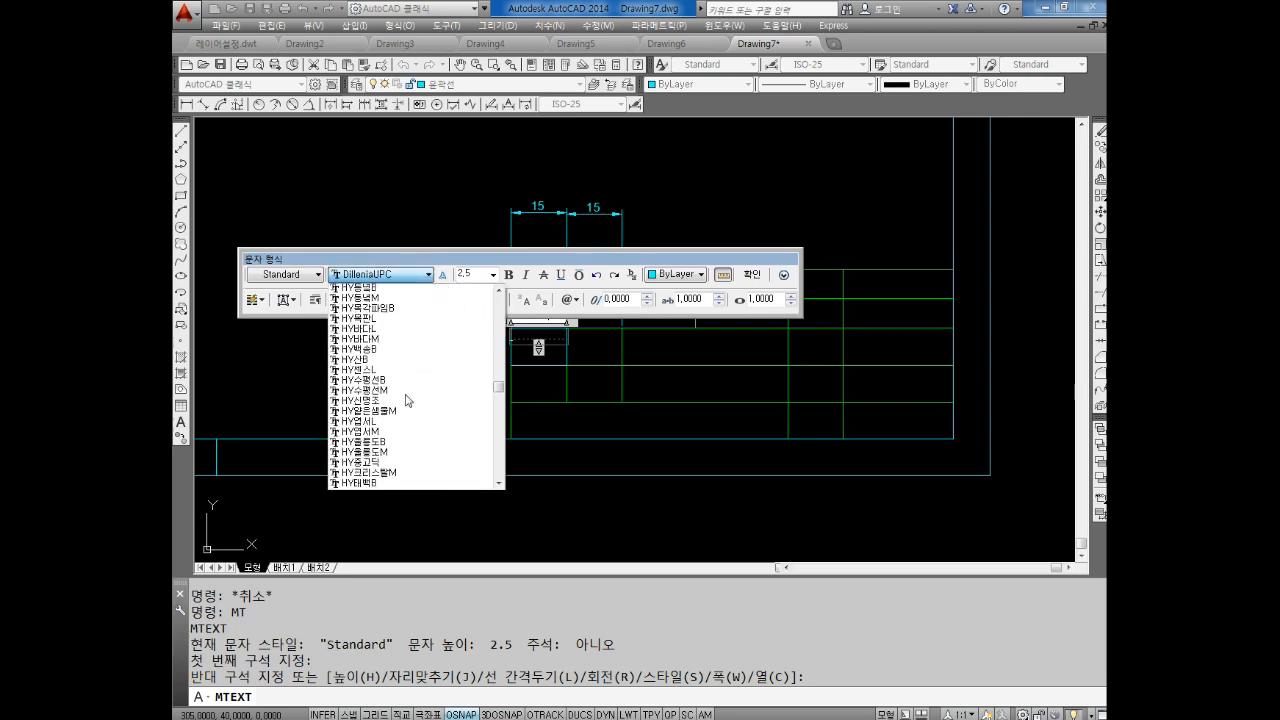
pyautogui.scroll(-20, 406, 400)
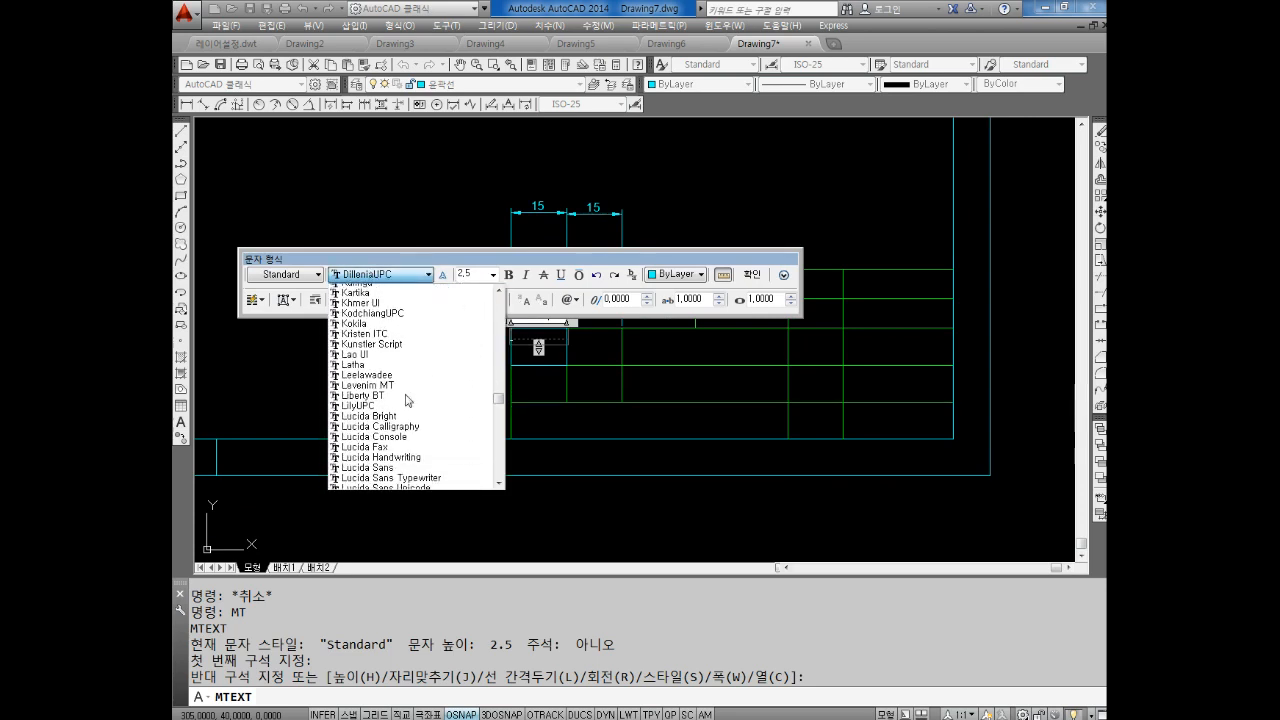
pyautogui.scroll(-15, 406, 406)
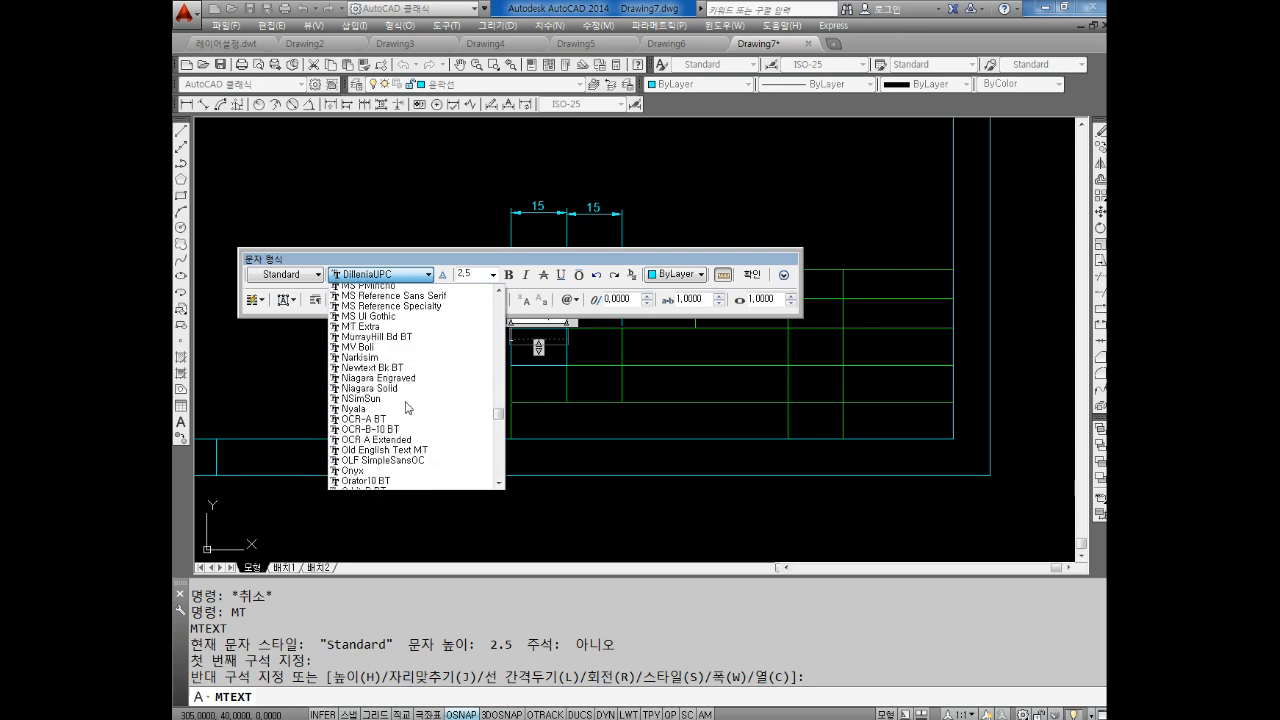
pyautogui.scroll(-20, 406, 406)
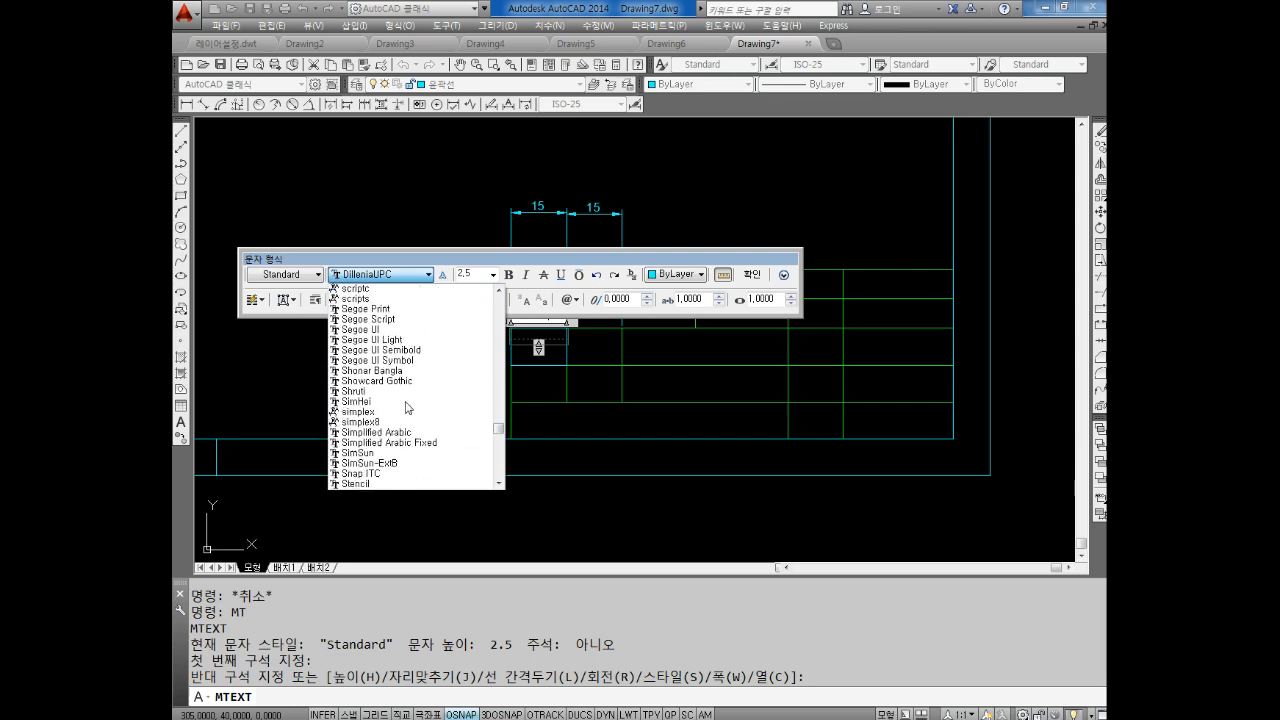
pyautogui.scroll(-20, 407, 406)
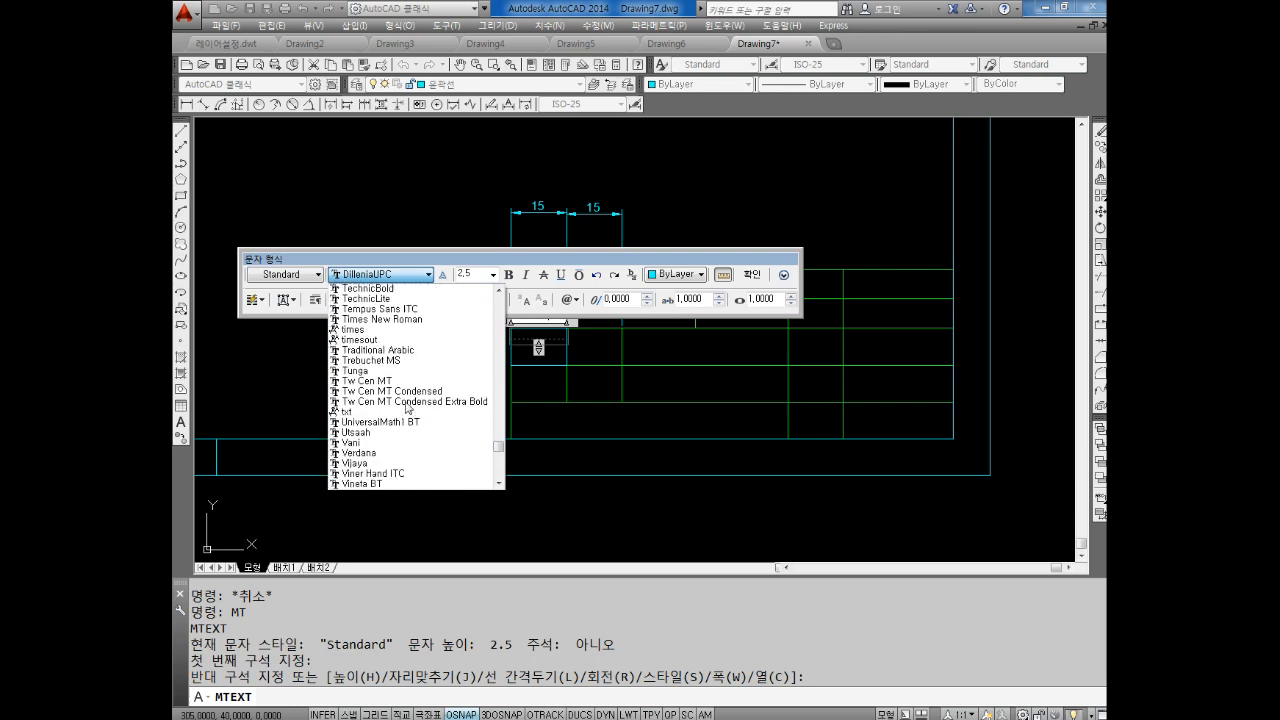
pyautogui.scroll(3, 407, 406)
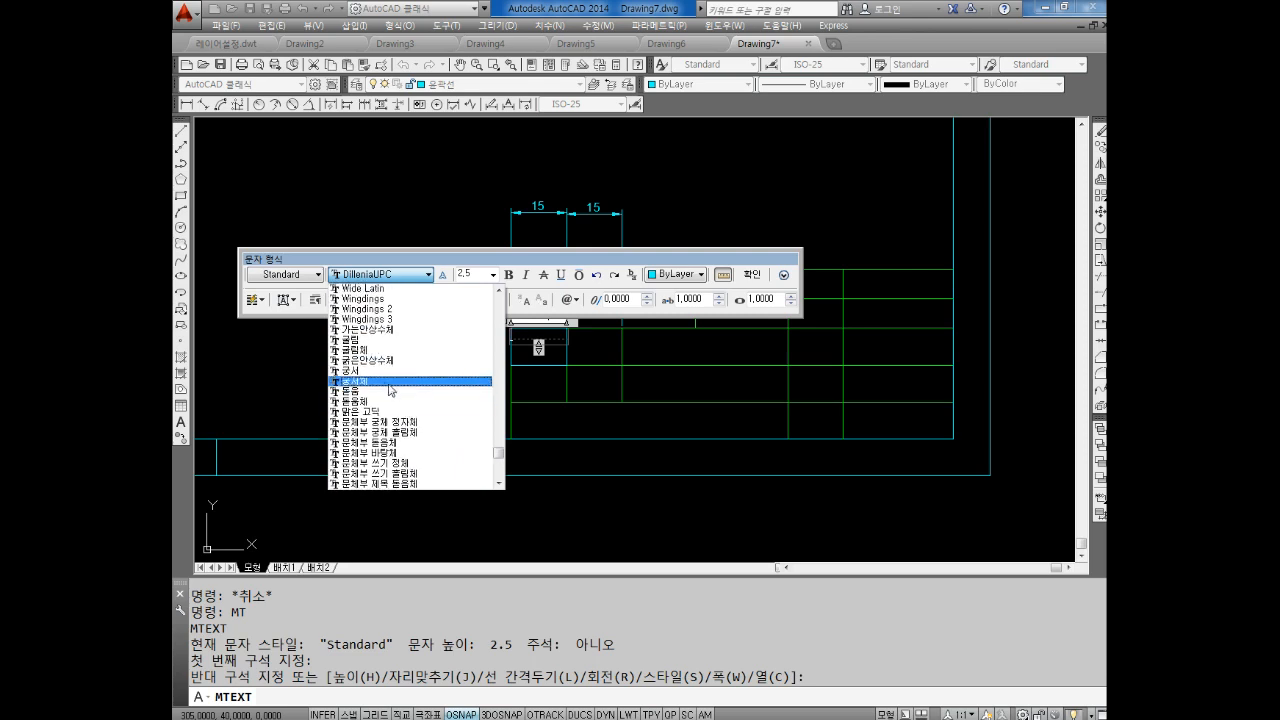
pyautogui.click(367, 341)
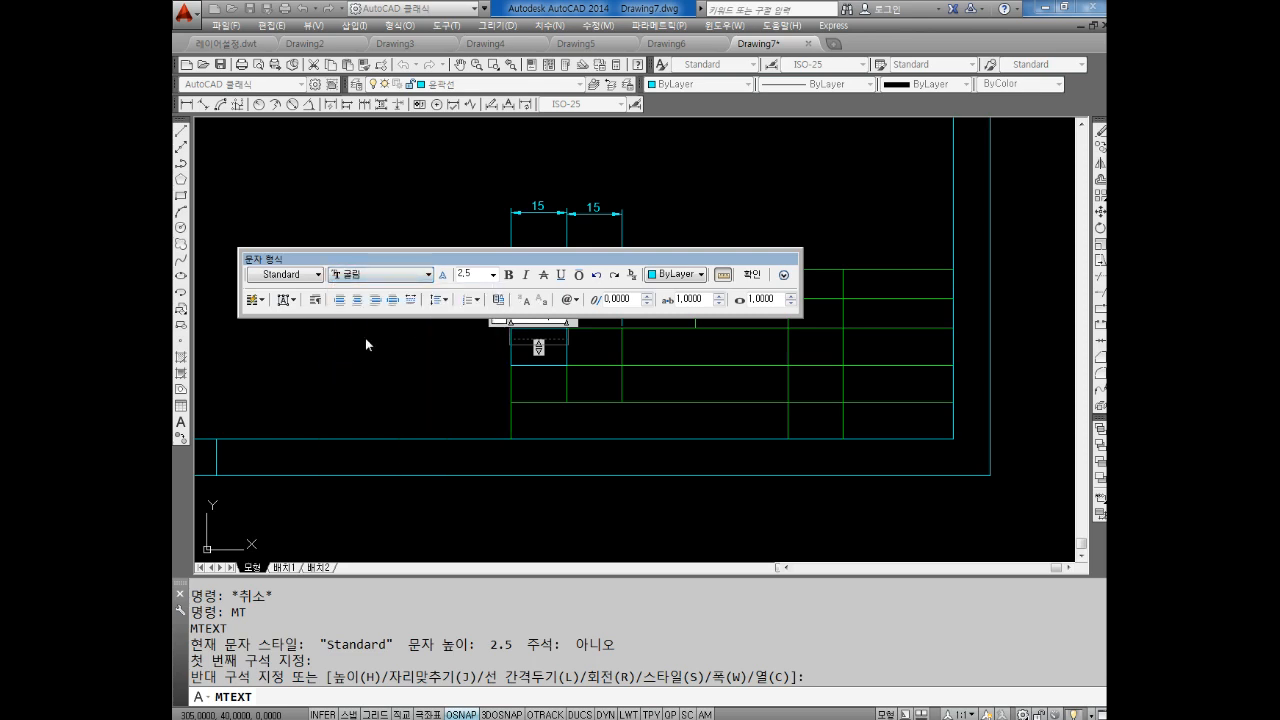
pyautogui.click(390, 275)
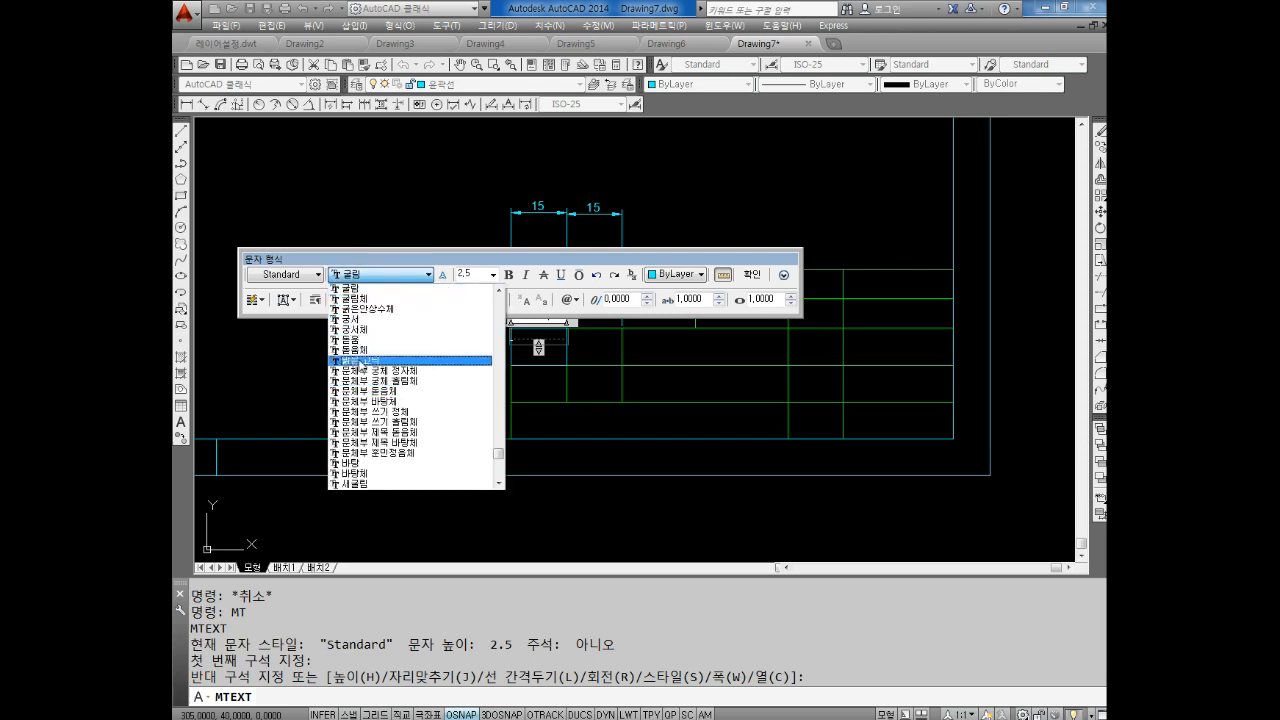
pyautogui.click(344, 290)
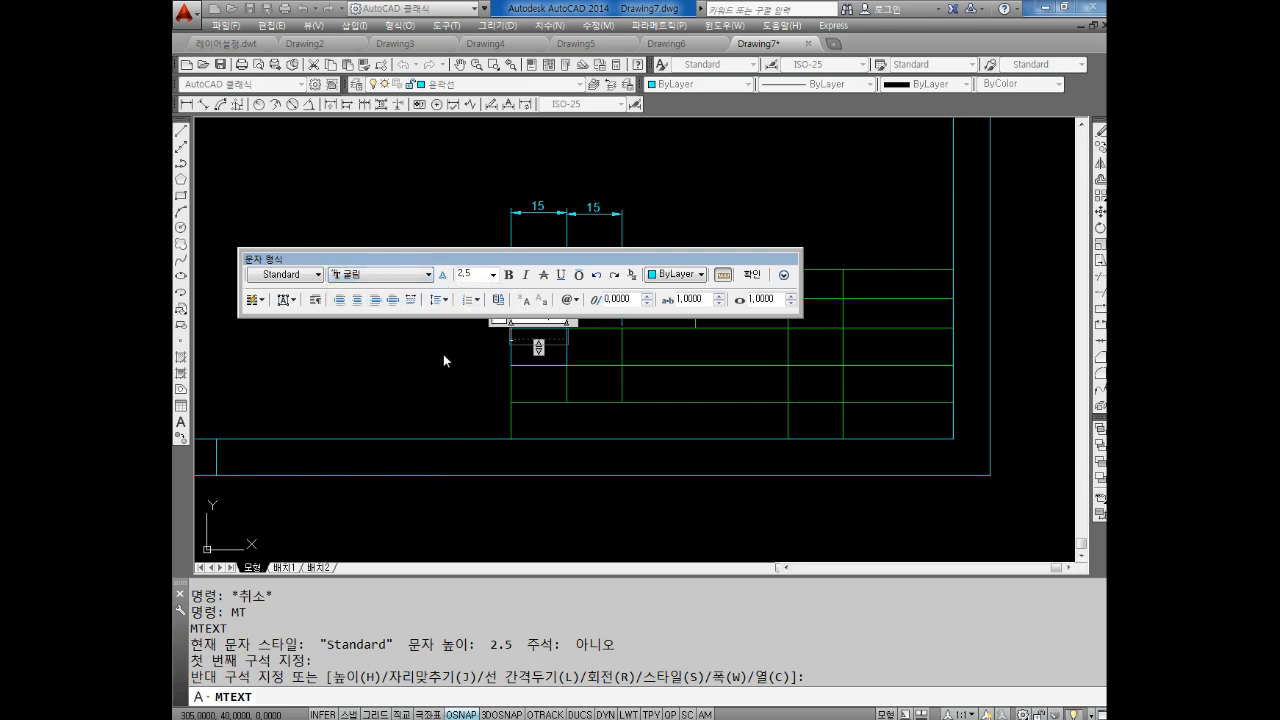
# Step: Set the multiline text height to 5 and its color to yellow (노란색)
pyautogui.click(480, 274)
pyautogui.write('5')
pyautogui.click(674, 277)
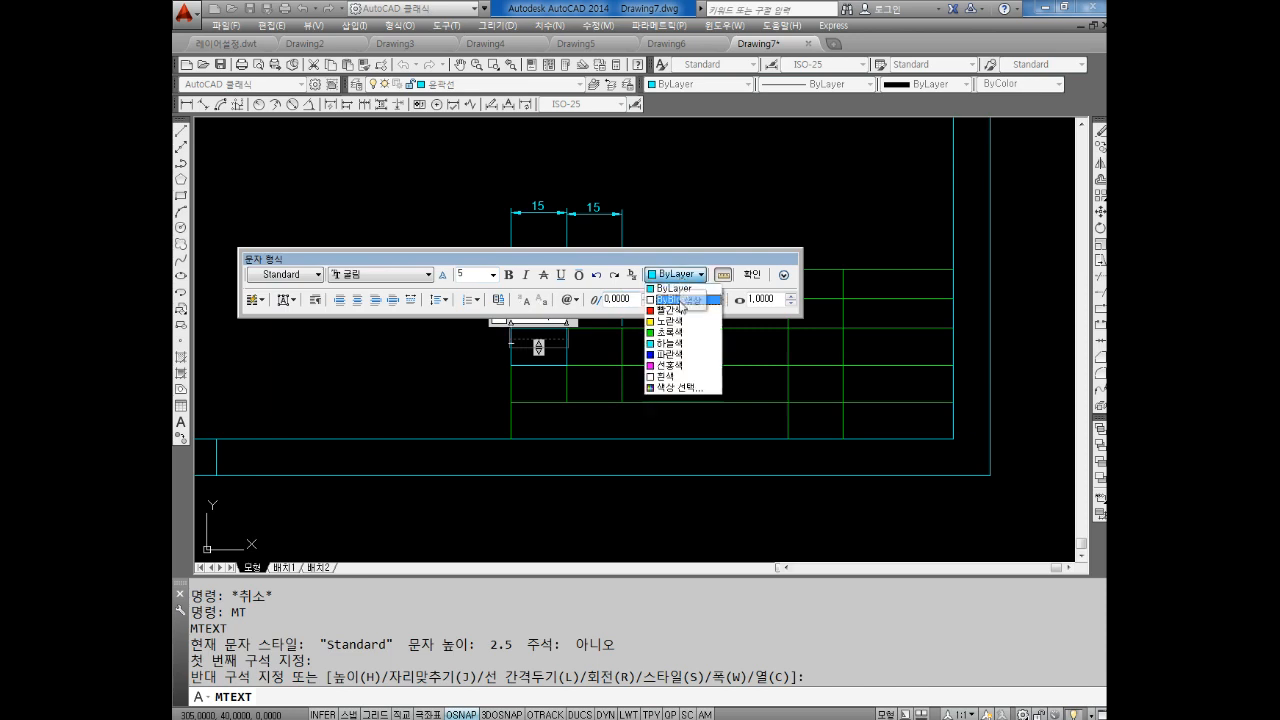
pyautogui.click(674, 321)
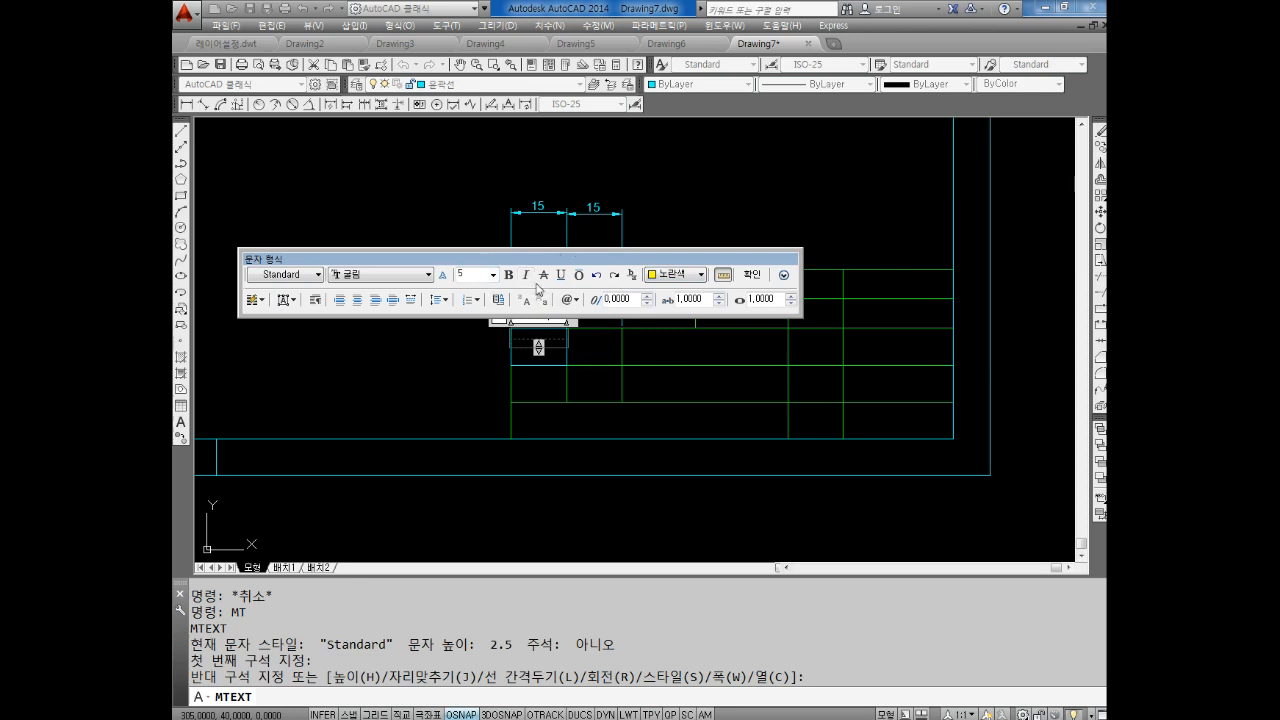
# Step: Justify the text middle center (MC), enter "1" in the third row's first cell and finish the multiline text
pyautogui.moveTo(583, 260); pyautogui.dragTo(642, 172)
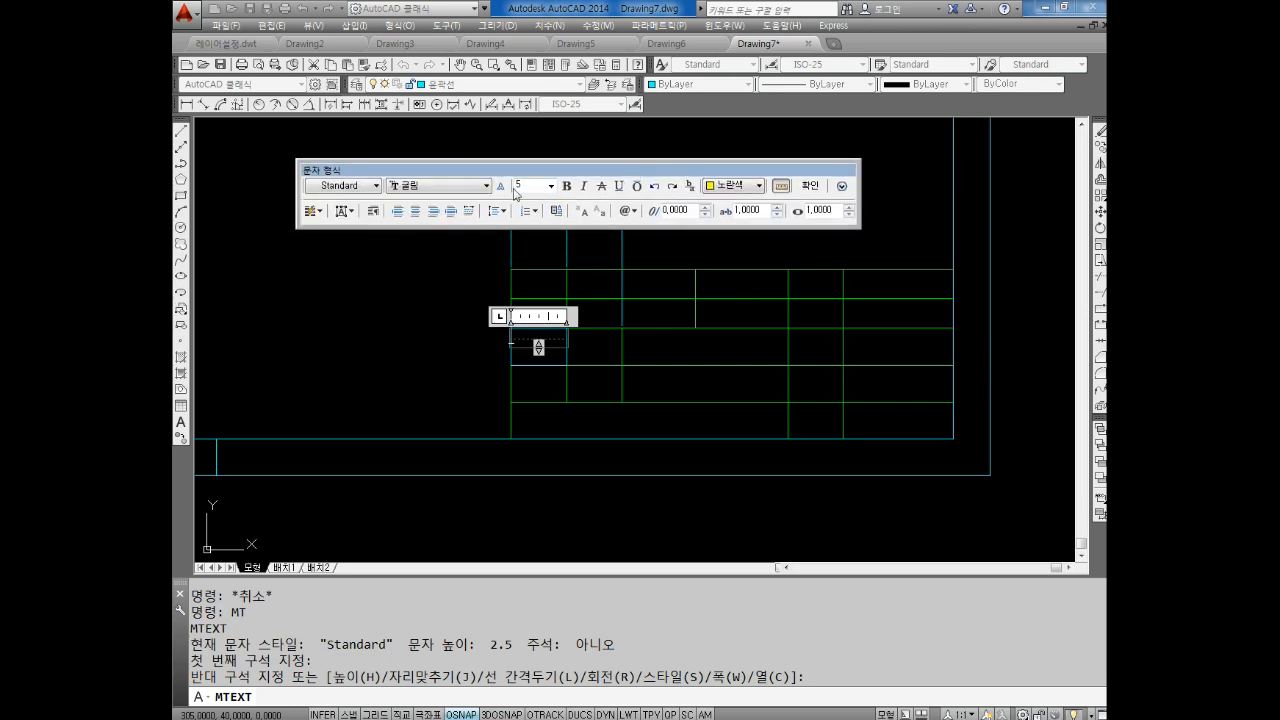
pyautogui.click(350, 212)
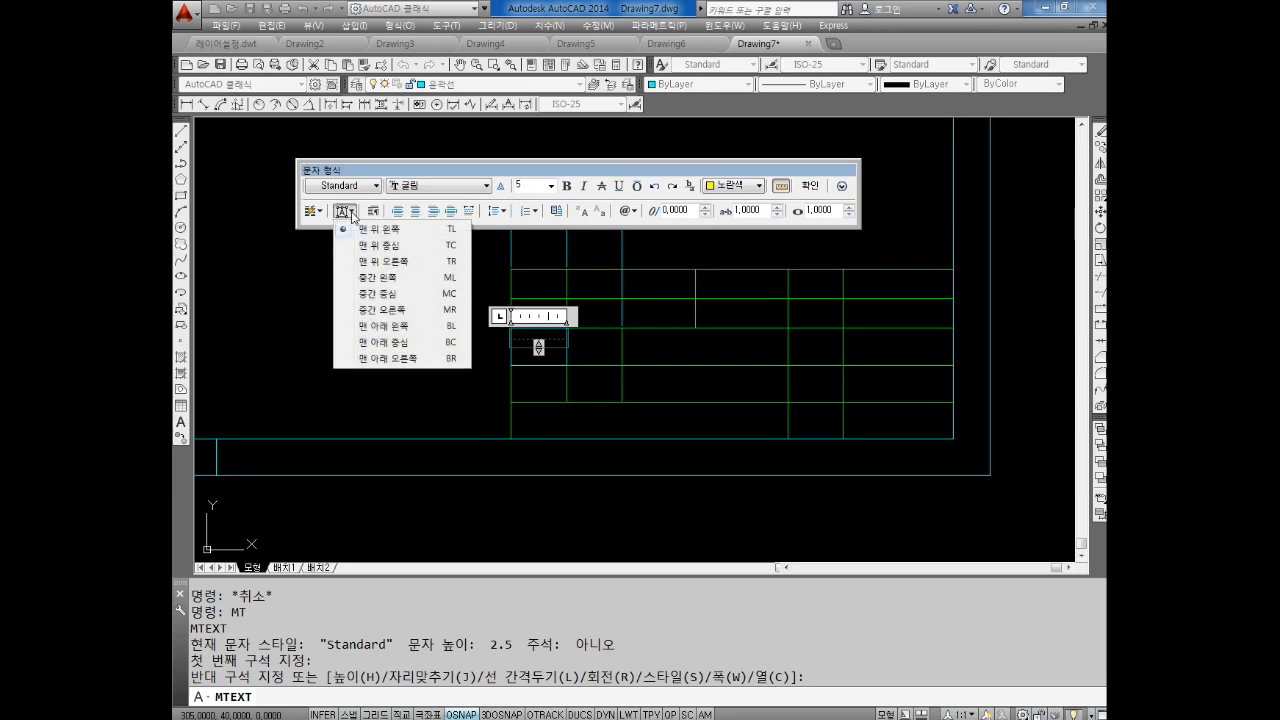
pyautogui.click(391, 295)
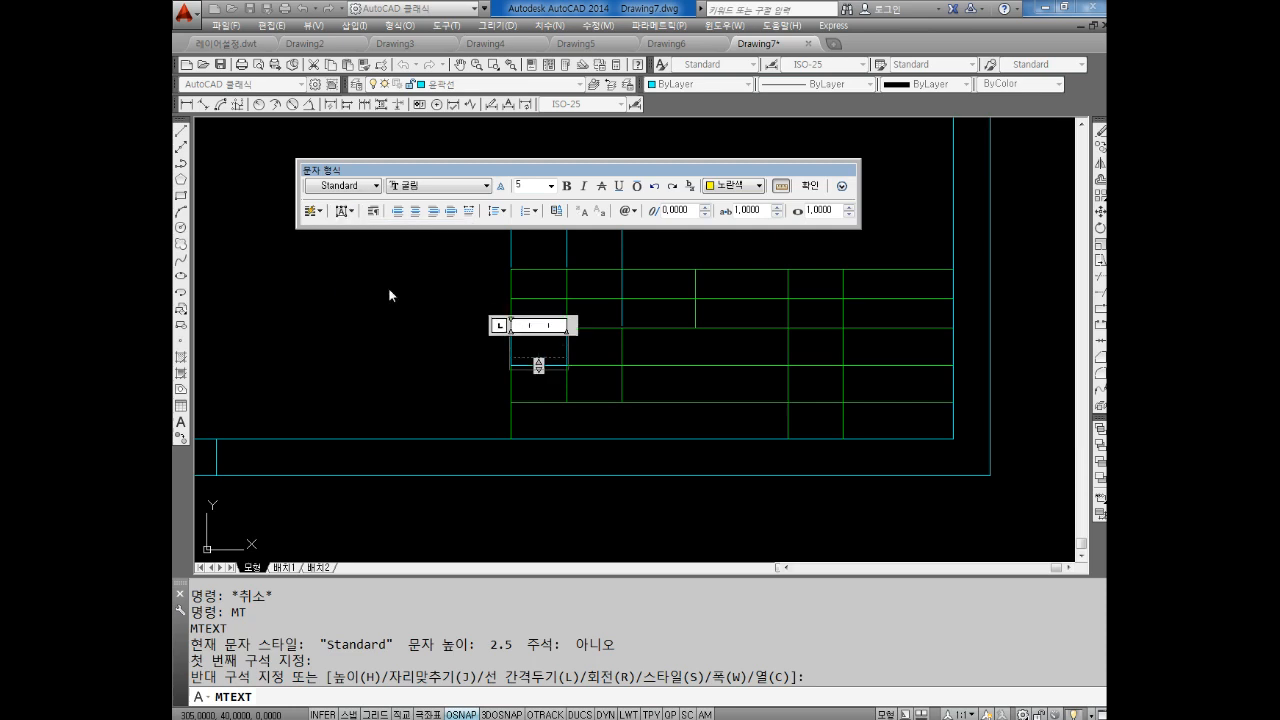
pyautogui.write('1')
pyautogui.click(810, 188)
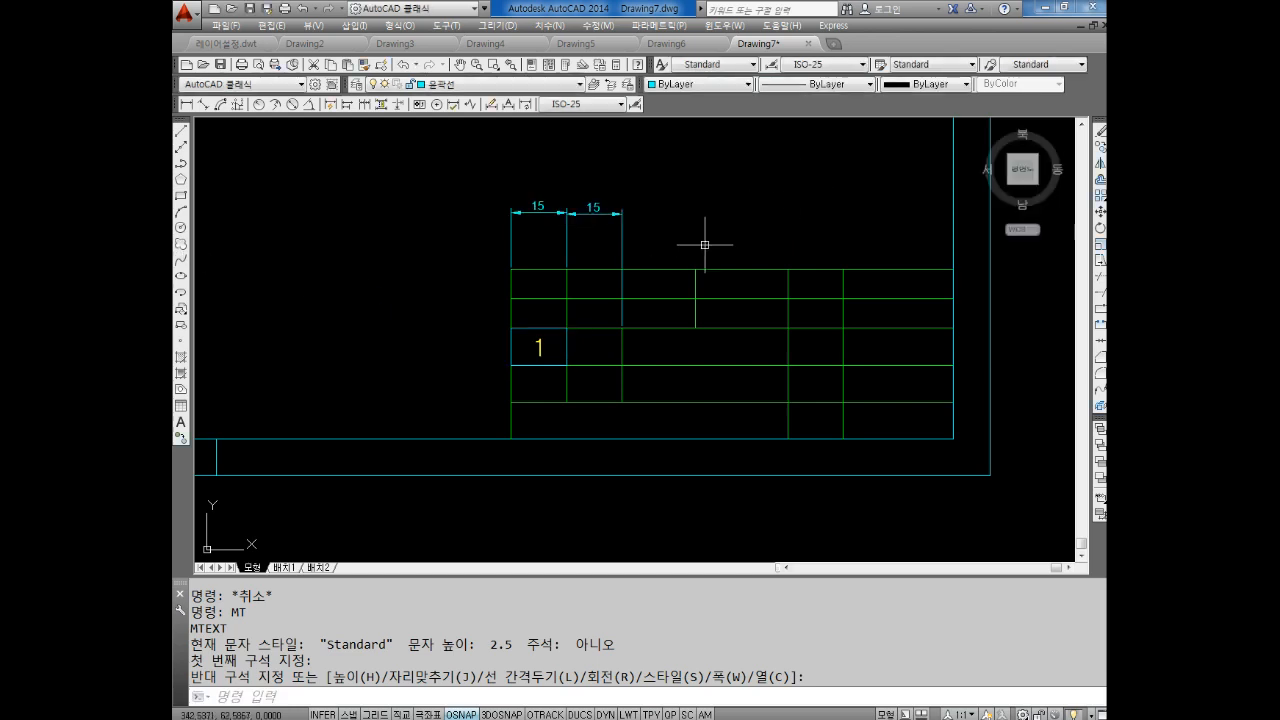
# Step: Delete the helper rectangle drawn around the third row's first cell, keeping the text inside it
pyautogui.scroll(5, 542, 369)
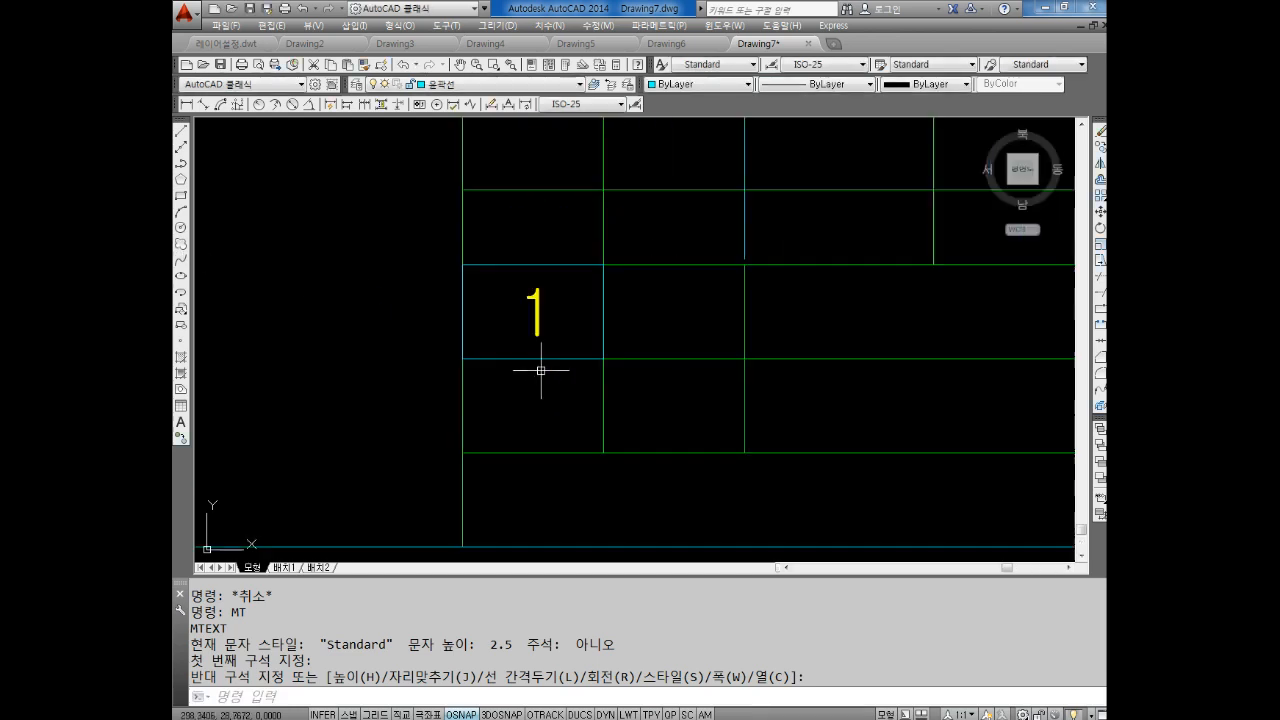
pyautogui.press('Escape')
pyautogui.press('Escape')
pyautogui.click(534, 355)
pyautogui.press('Escape')
pyautogui.click(533, 359)
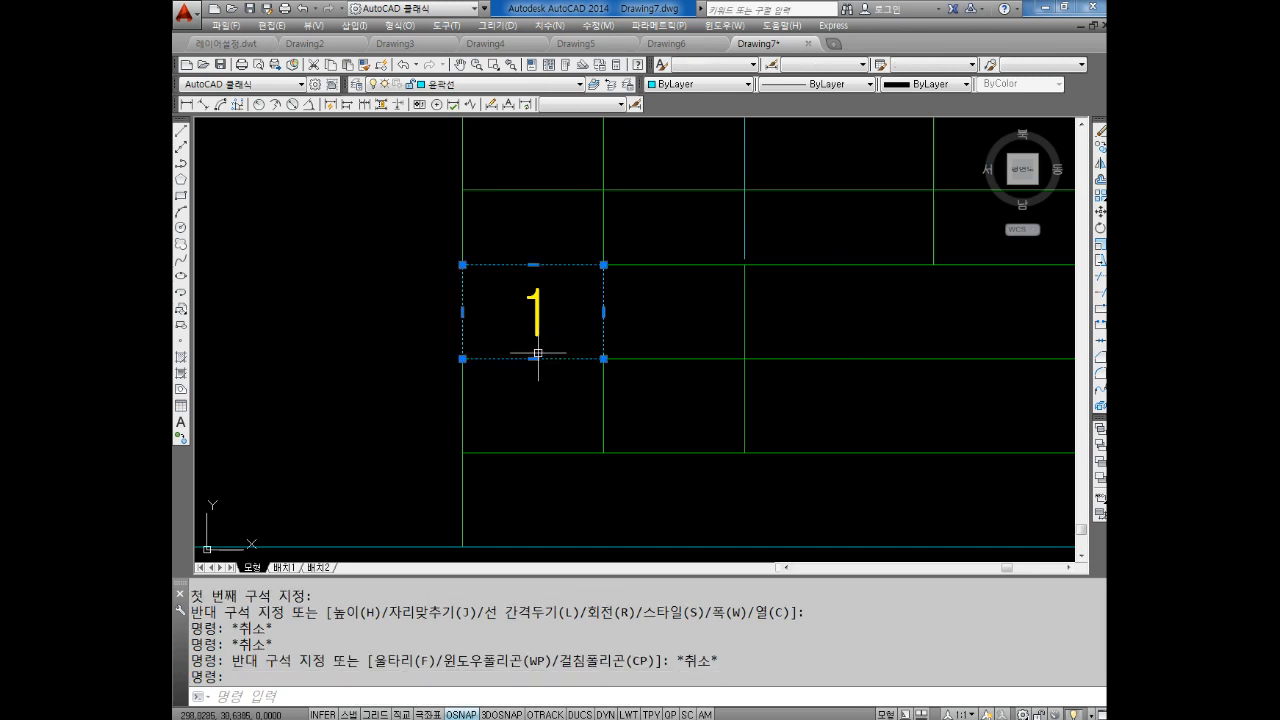
pyautogui.press('Delete')
pyautogui.scroll(-5, 614, 380)
pyautogui.scroll(4, 607, 342)
pyautogui.press('Escape')
pyautogui.press('Escape')
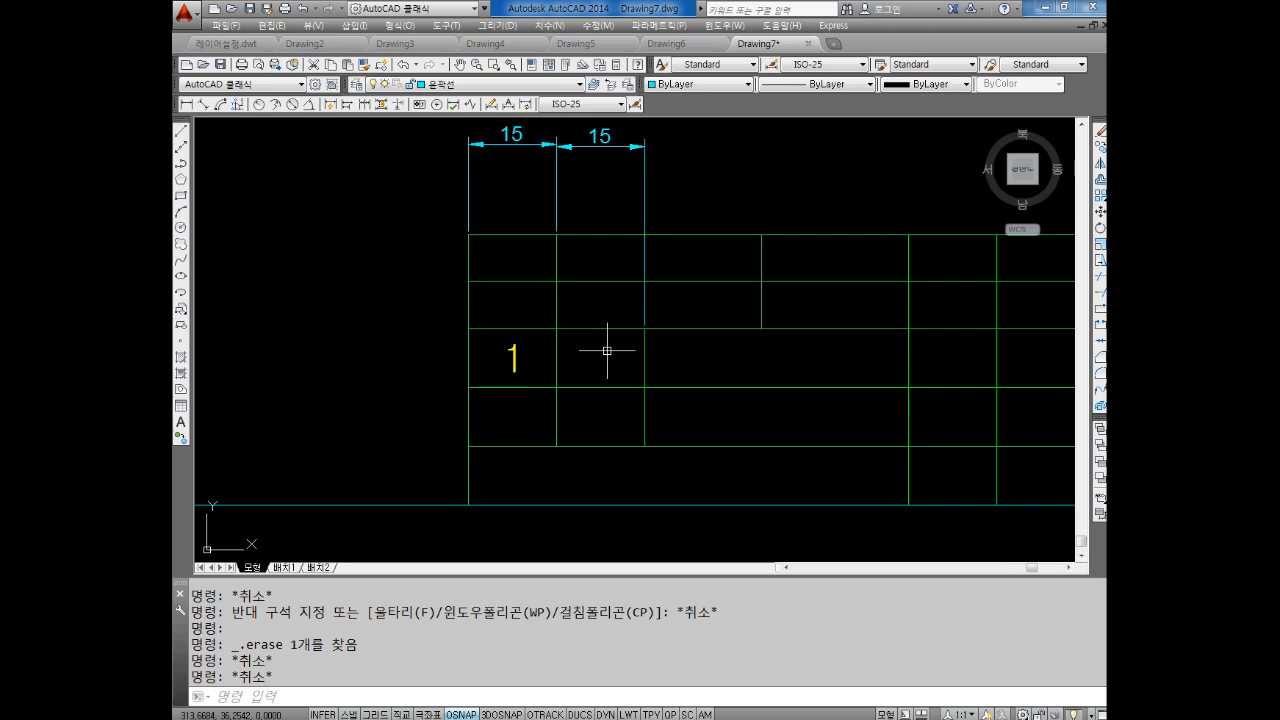
# Step: Try replacing the "1" in the third row's first cell with "투상도", and discard the text changes
pyautogui.doubleClick(514, 356)
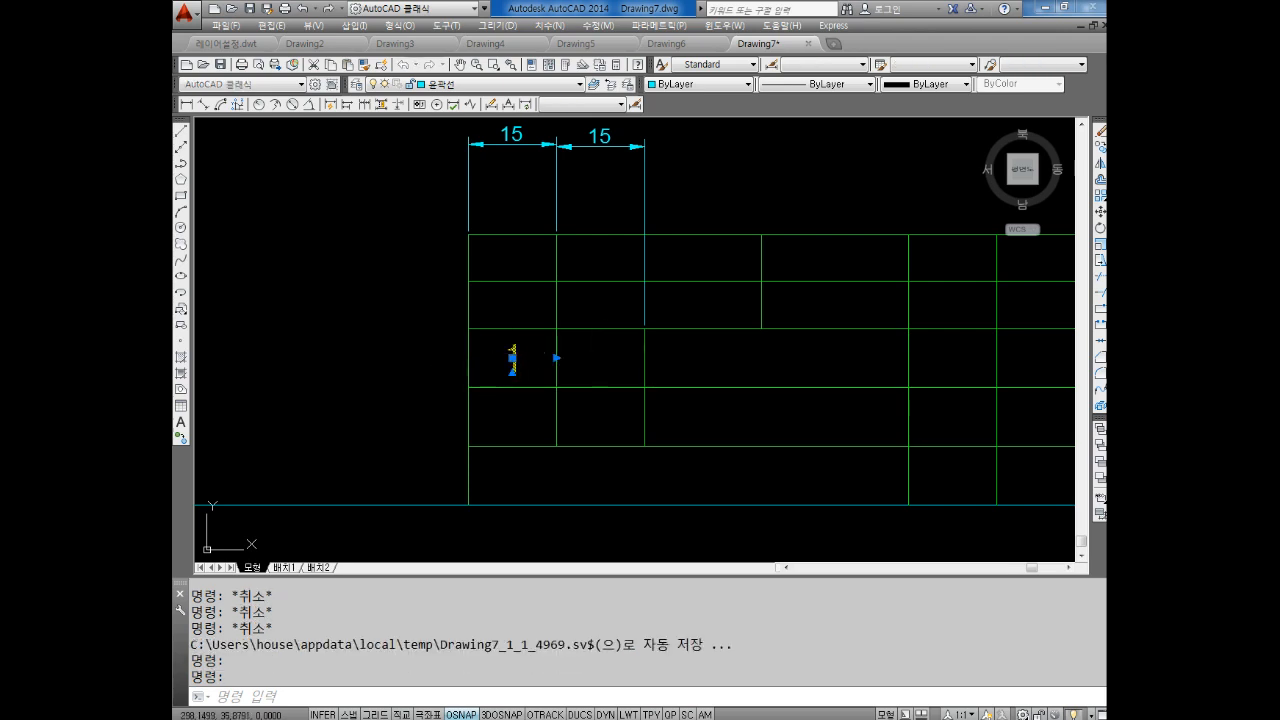
pyautogui.press('BackSpace')
pyautogui.write('XN')
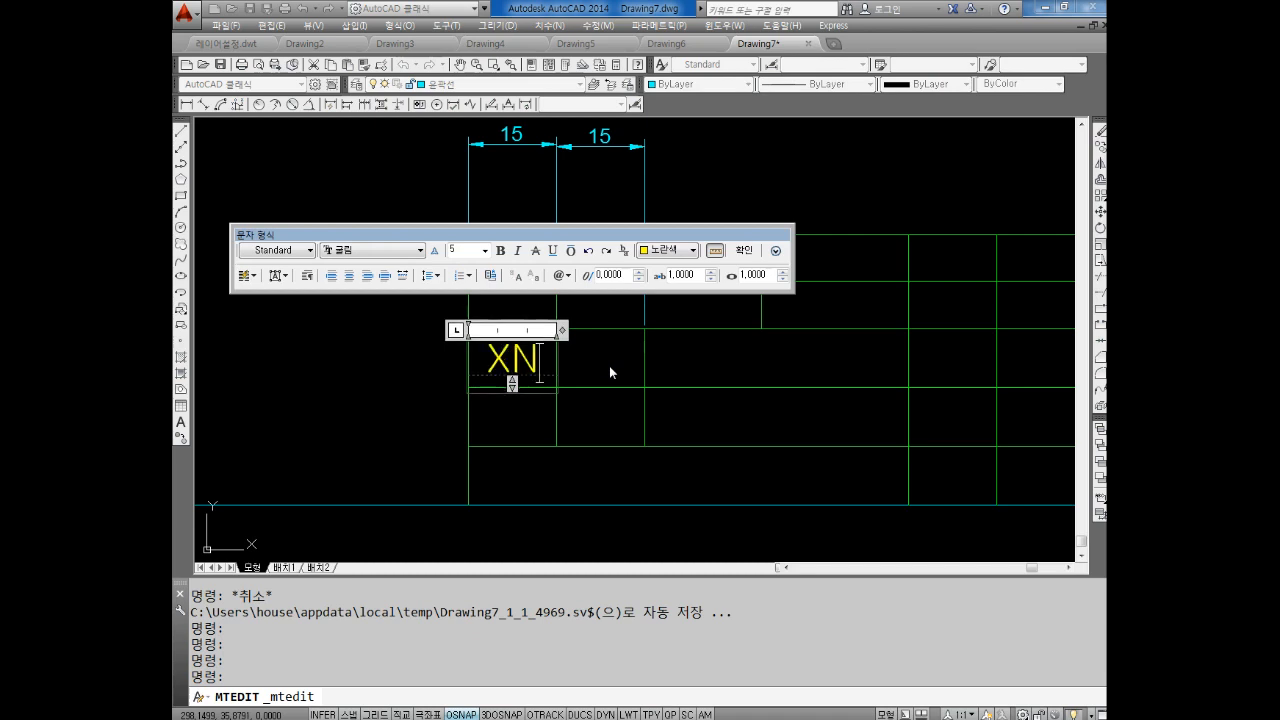
pyautogui.press('BackSpace')
pyautogui.press('BackSpace')
pyautogui.write('투상도')
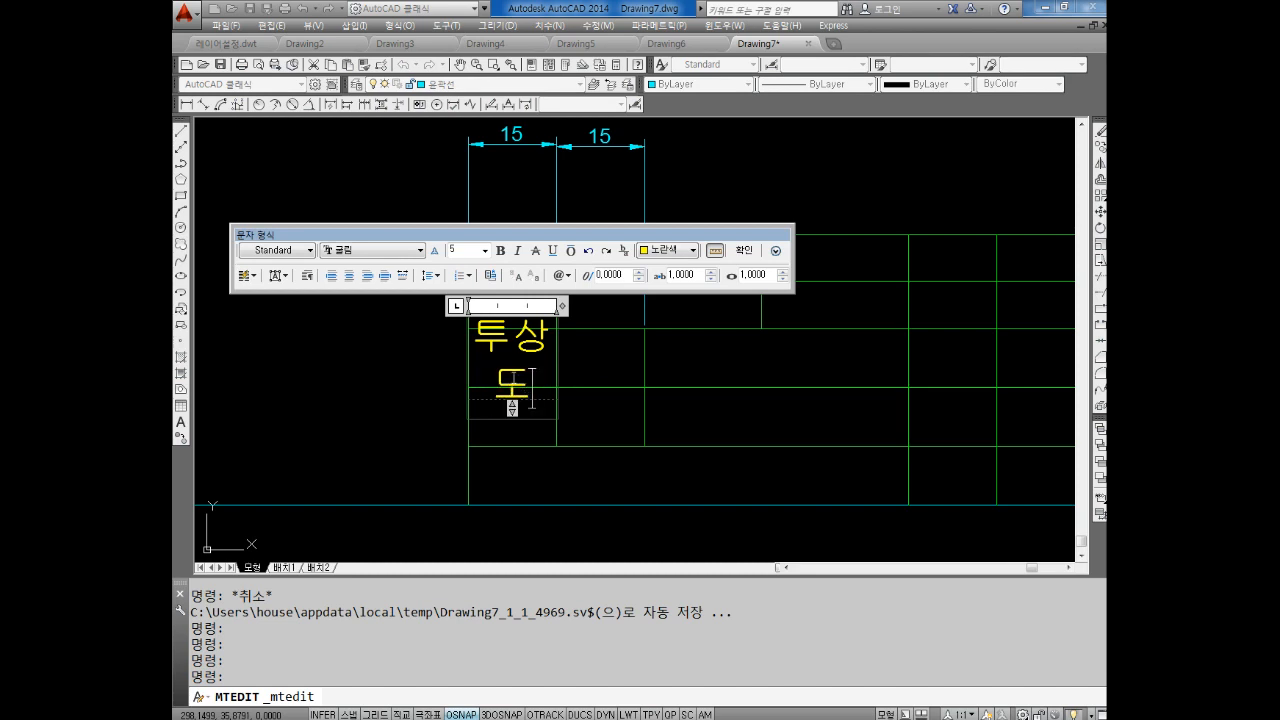
pyautogui.press('Escape')
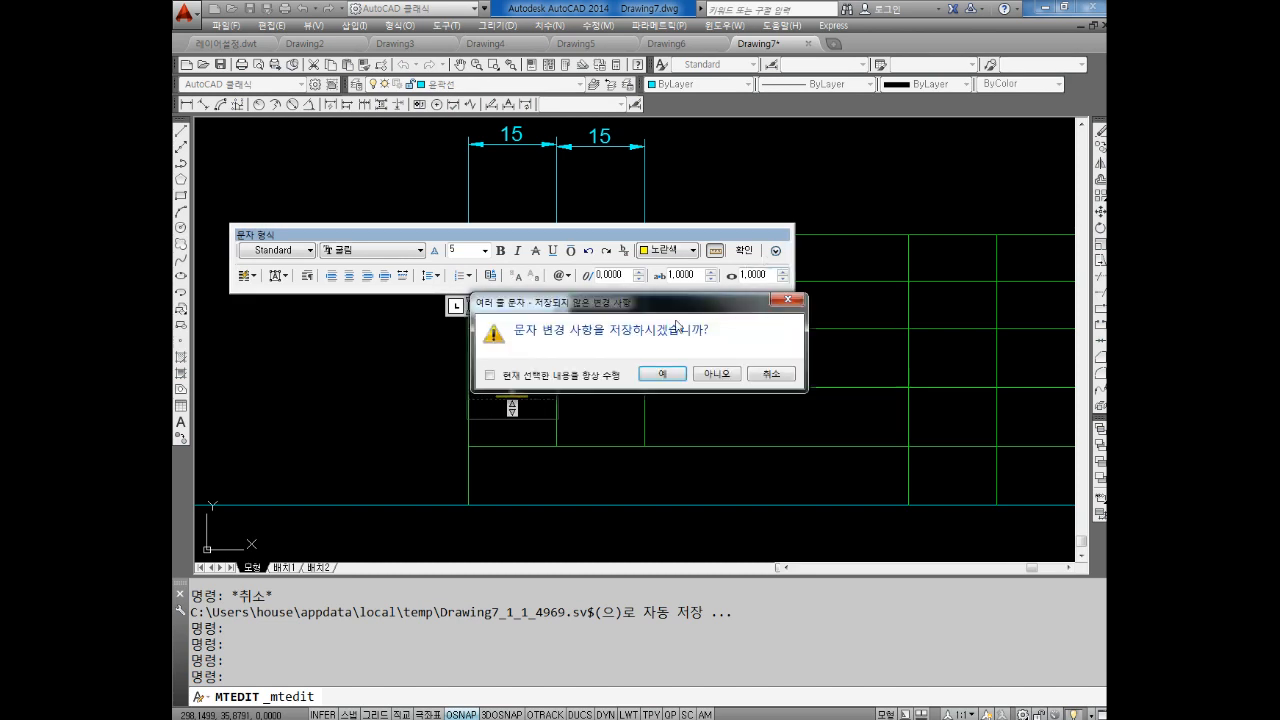
pyautogui.click(720, 372)
pyautogui.press('Escape')
pyautogui.press('Escape')
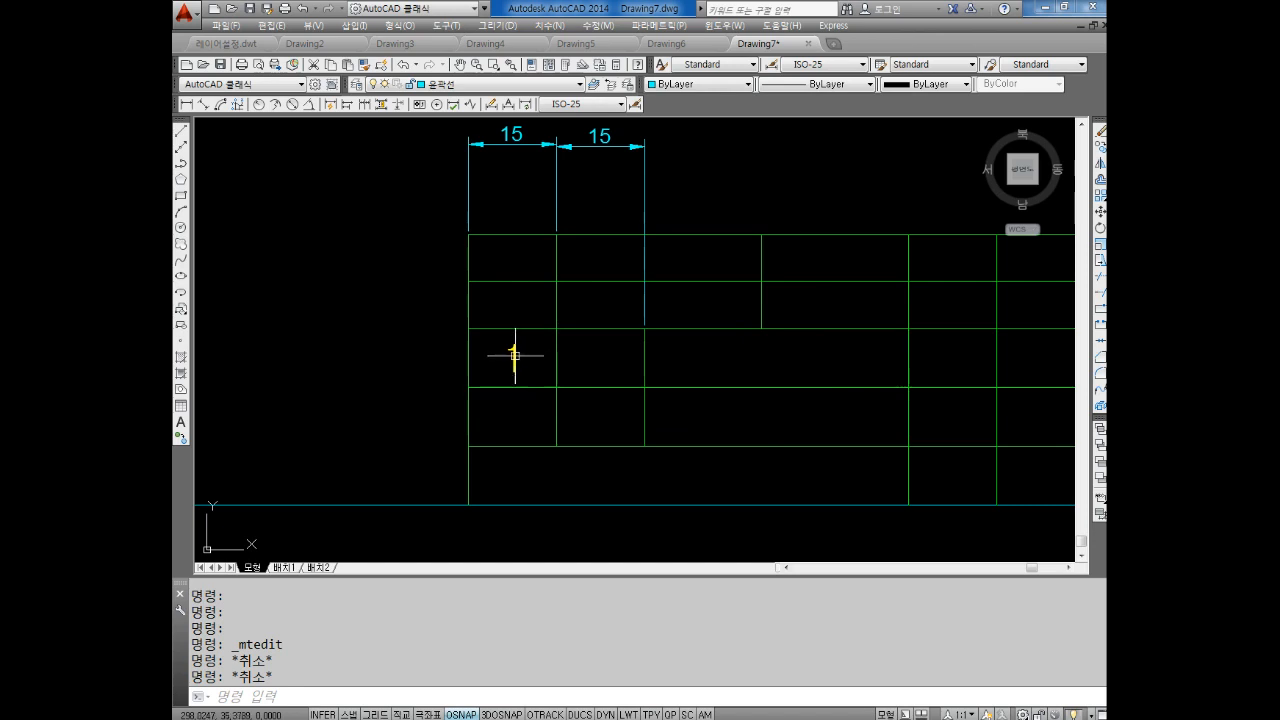
# Step: Set the height of the "1" text in the third row's first cell to 3.5
pyautogui.doubleClick(513, 354)
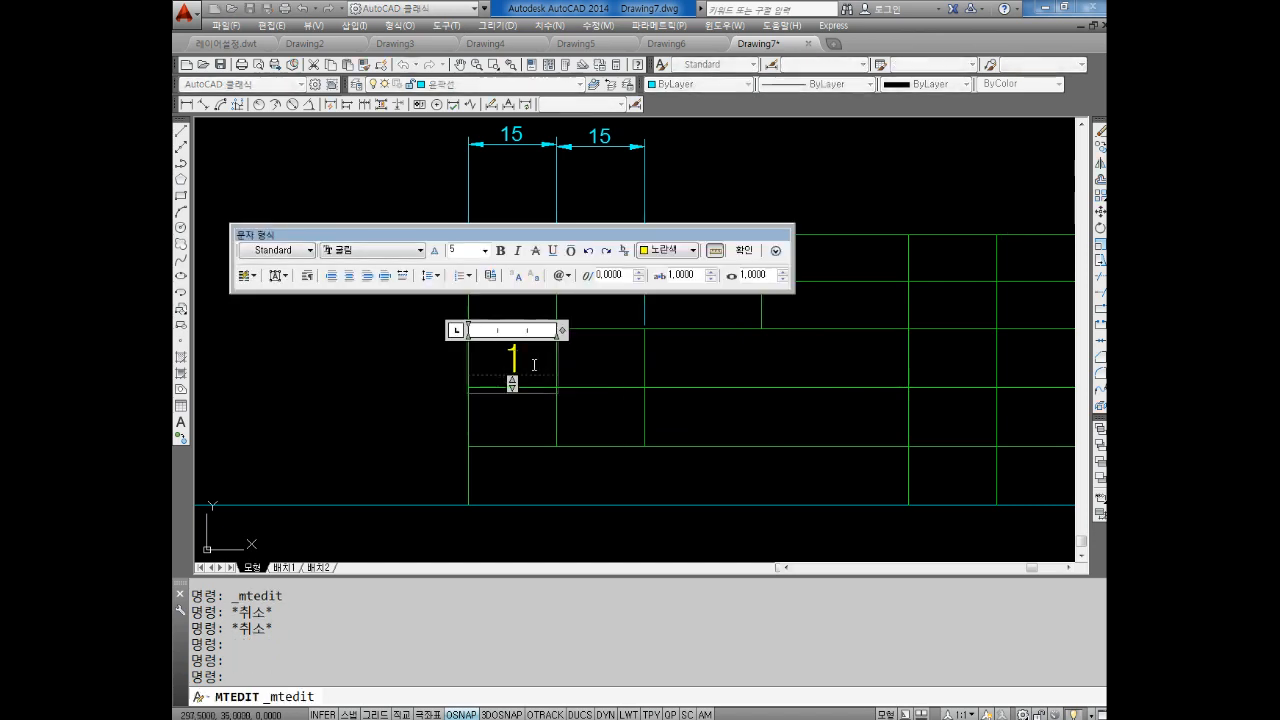
pyautogui.moveTo(473, 255); pyautogui.dragTo(355, 230)
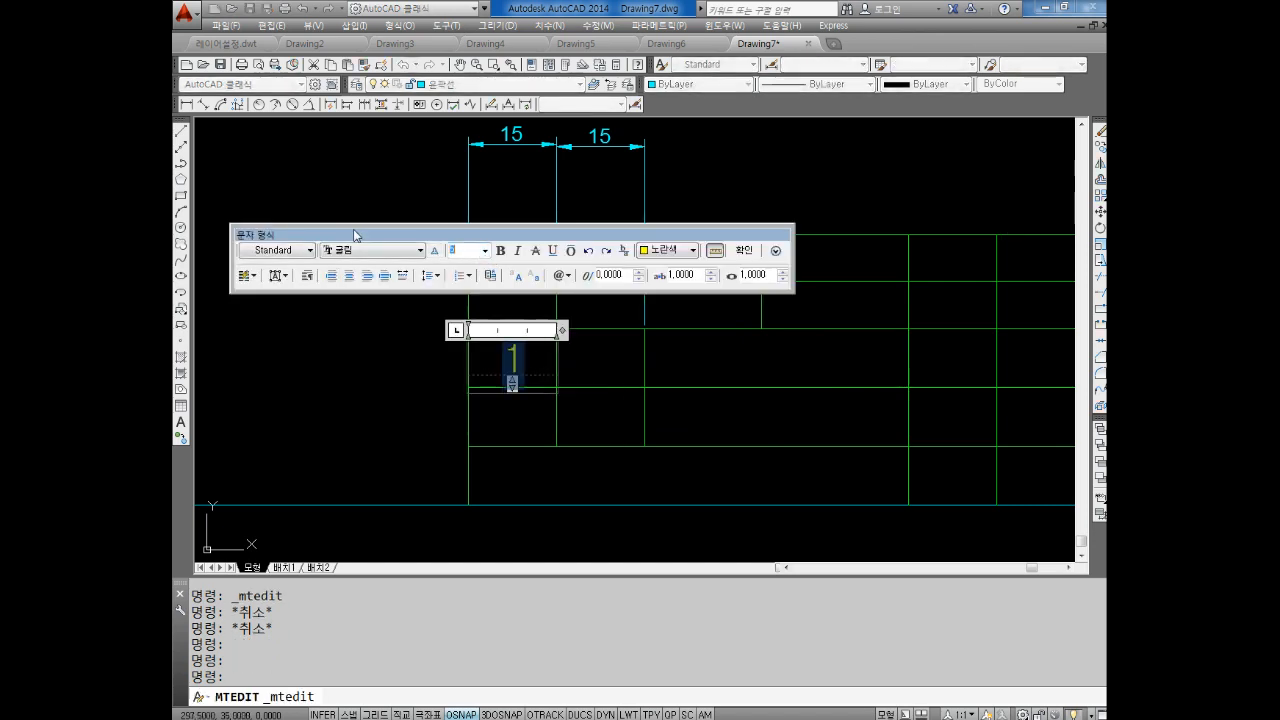
pyautogui.write('3.5')
pyautogui.press('Return')
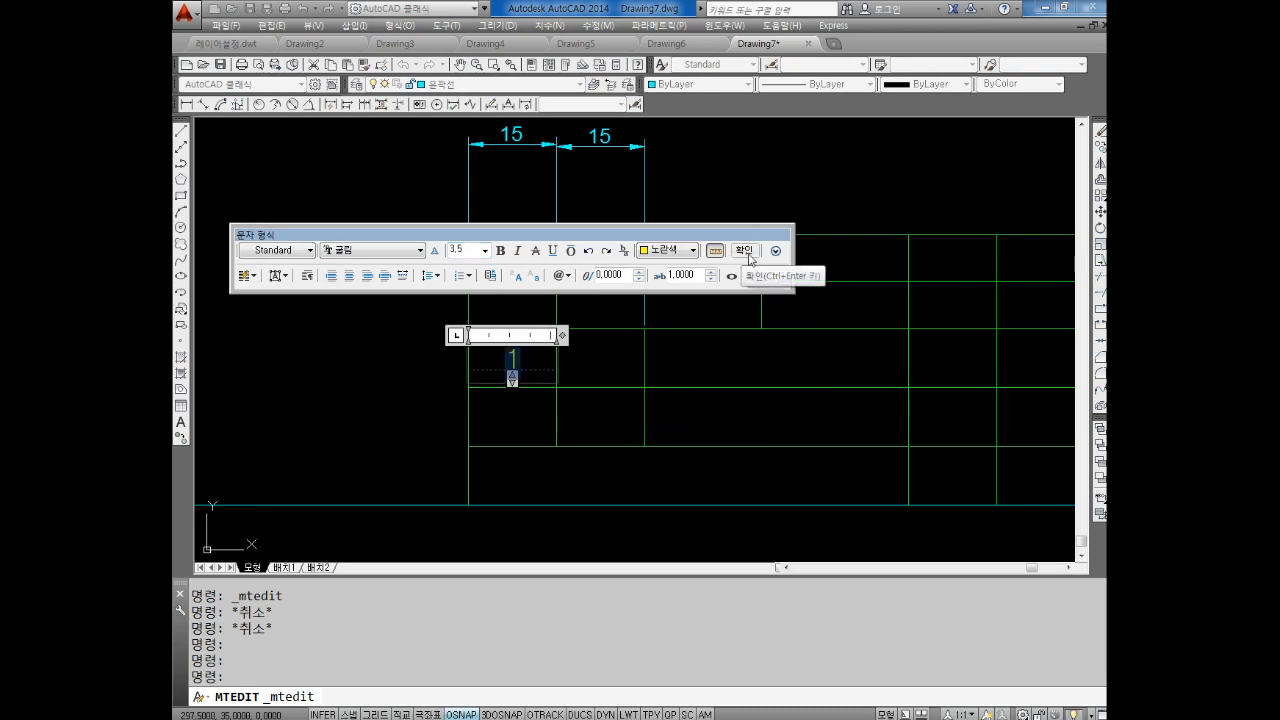
pyautogui.click(752, 254)
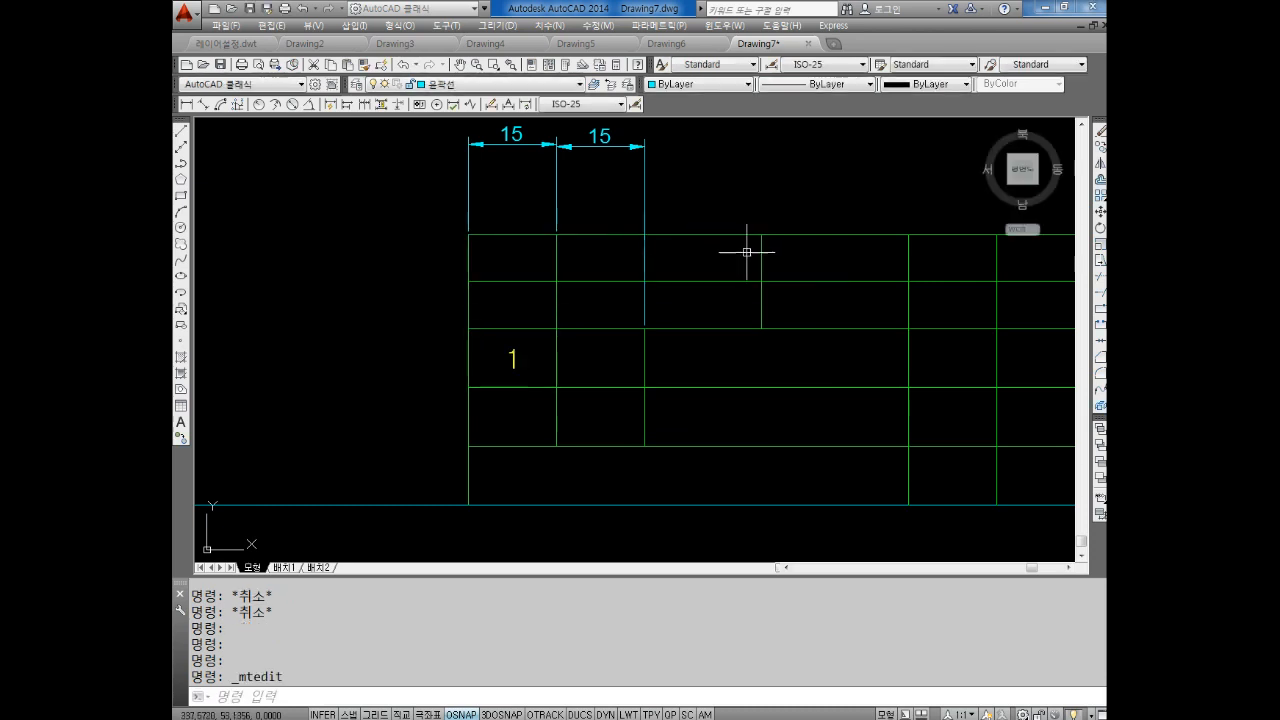
pyautogui.click(590, 378)
pyautogui.press('Escape')
pyautogui.press('Escape')
pyautogui.press('Escape')
pyautogui.click(513, 355)
pyautogui.doubleClick(513, 357)
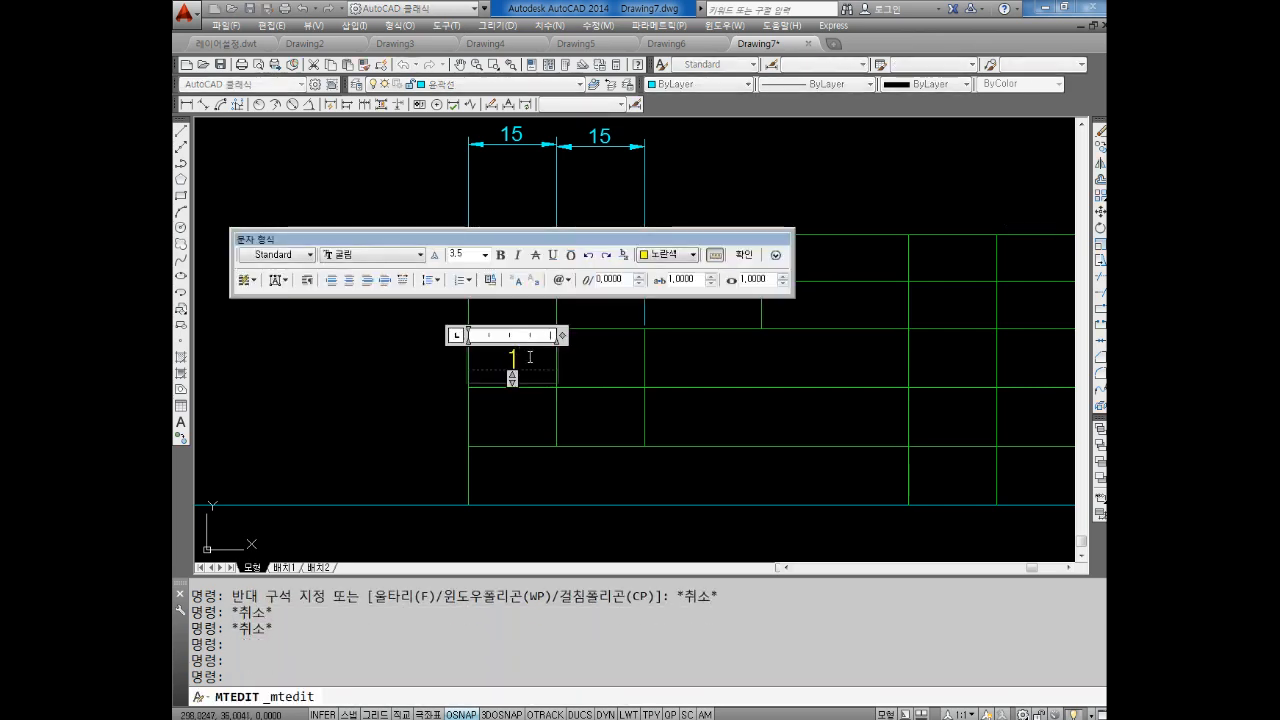
pyautogui.moveTo(467, 256); pyautogui.dragTo(442, 261)
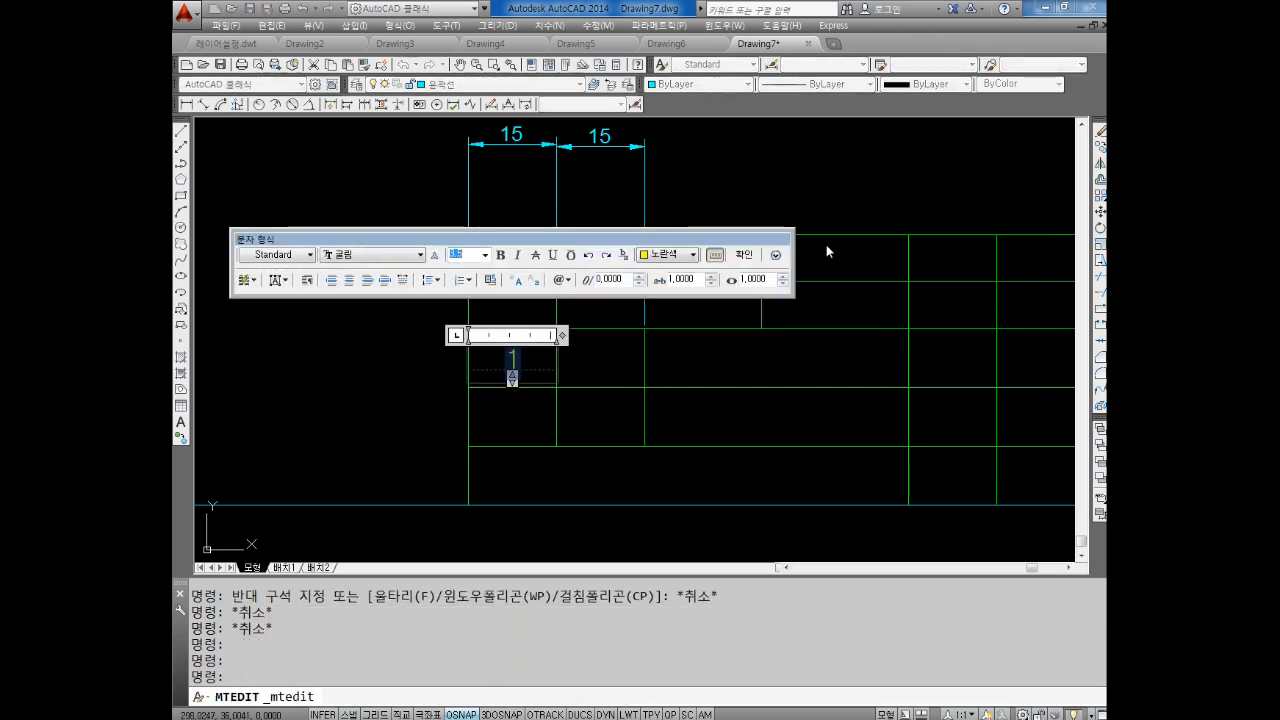
pyautogui.click(745, 255)
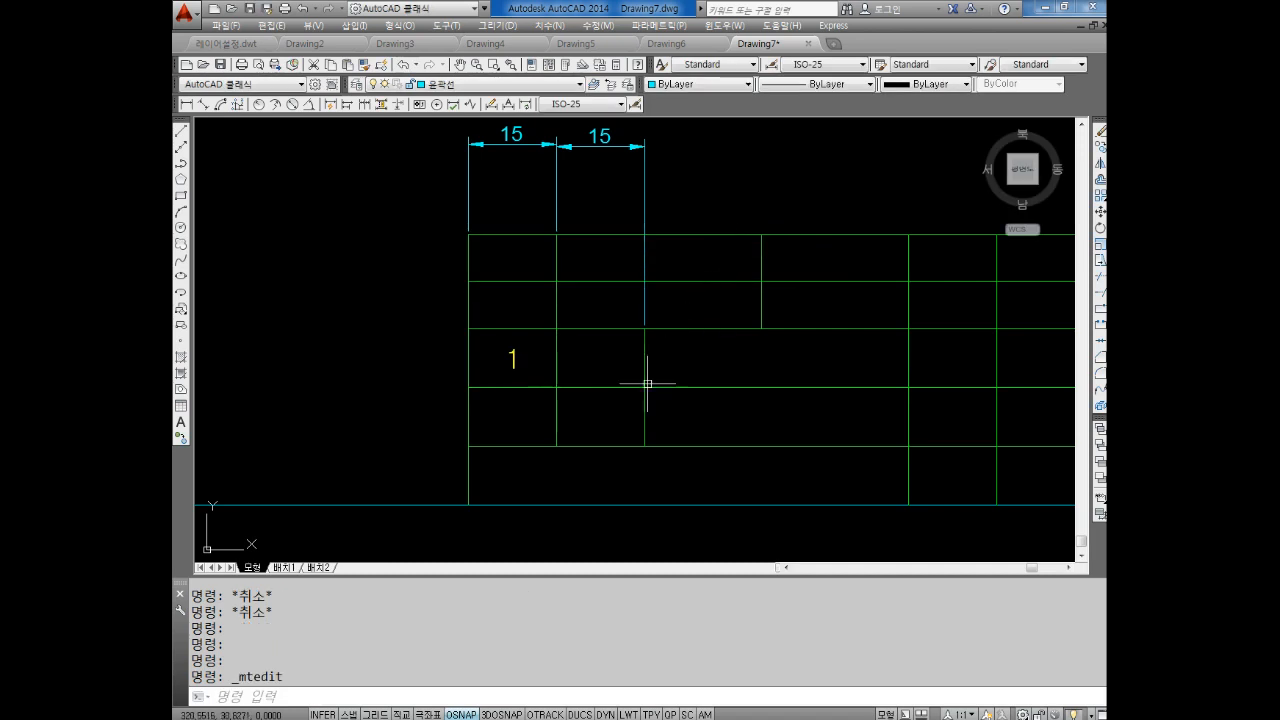
# Step: Replace the "1" in the third row's first cell with "투상도" and save the text change
pyautogui.press('Escape')
pyautogui.press('Escape')
pyautogui.click(515, 359)
pyautogui.doubleClick(515, 359)
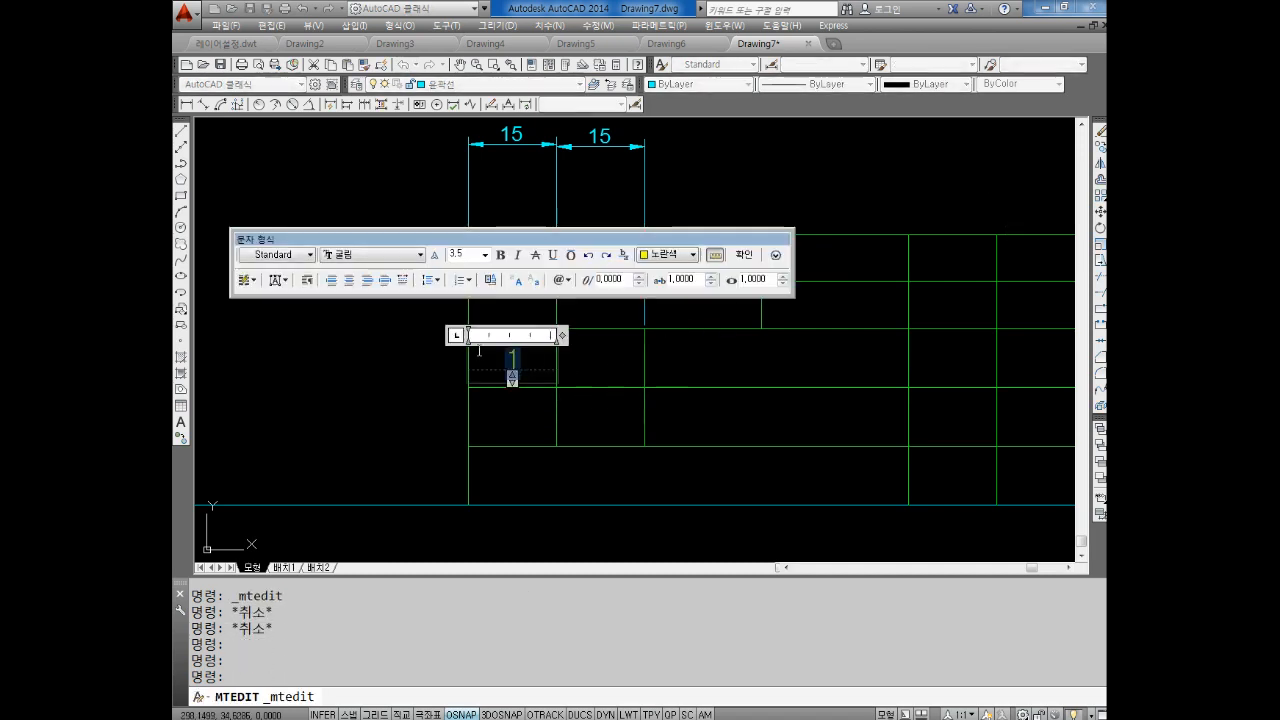
pyautogui.write('X')
pyautogui.press('BackSpace')
pyautogui.write('투상도')
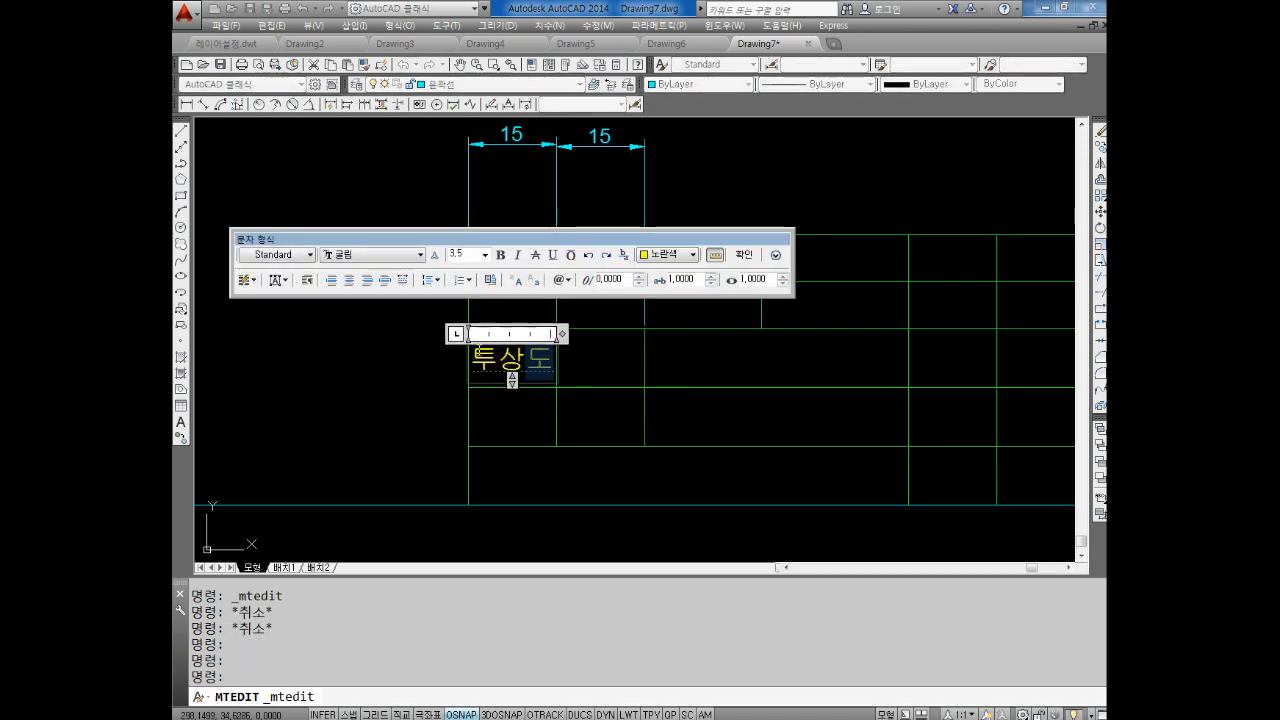
pyautogui.press('Escape')
pyautogui.press('Escape')
pyautogui.press('Escape')
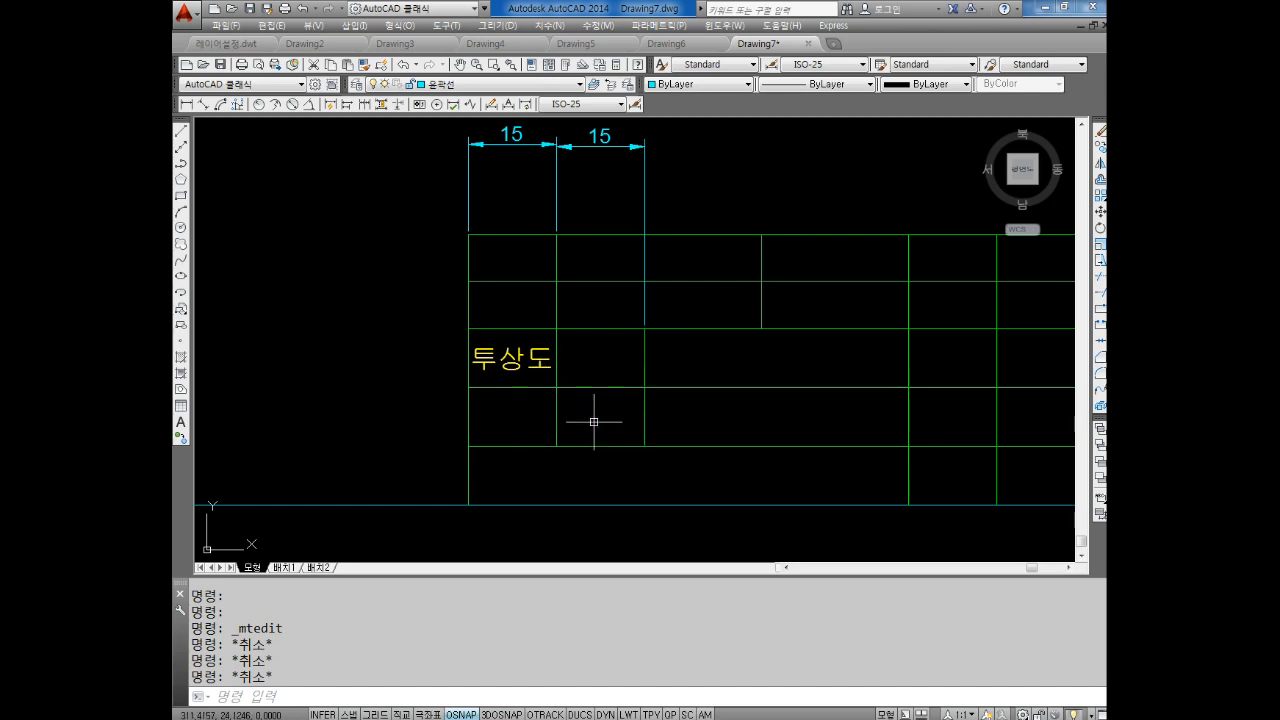
pyautogui.press('Return')
pyautogui.write('ㅋ')
pyautogui.press('Return')
pyautogui.press('Escape')
pyautogui.press('Escape')
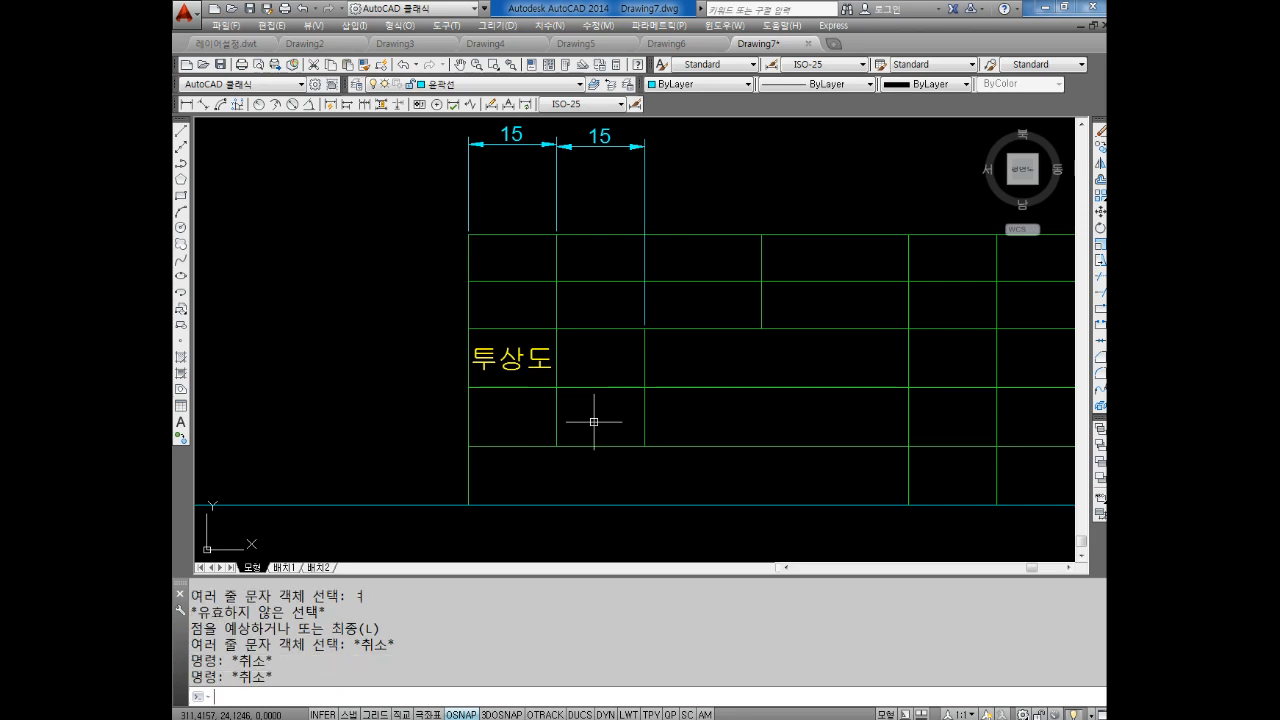
pyautogui.press('Escape')
# Step: Replace "투상도" in the third row's first cell with "1" and save the text change
pyautogui.doubleClick(546, 358)
pyautogui.moveTo(546, 358); pyautogui.dragTo(436, 356)
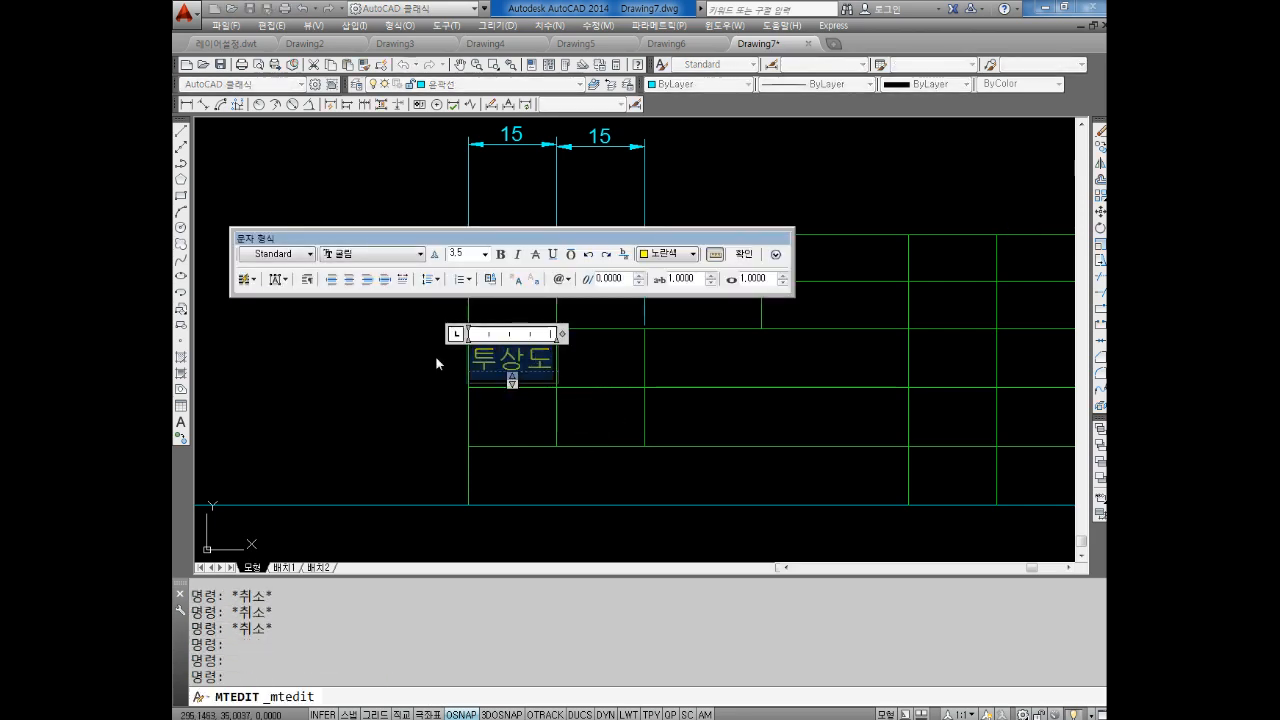
pyautogui.write('1')
pyautogui.click(743, 253)
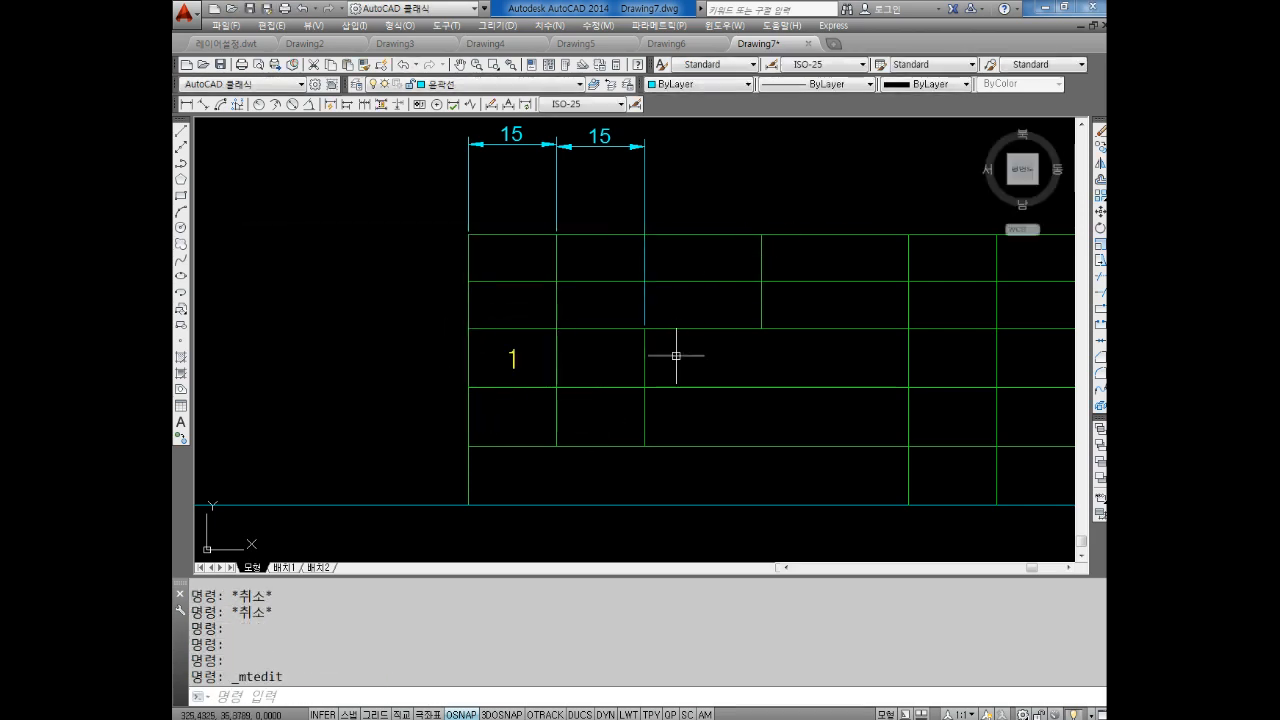
pyautogui.press('Escape')
pyautogui.press('Escape')
pyautogui.press('Escape')
pyautogui.press('Escape')
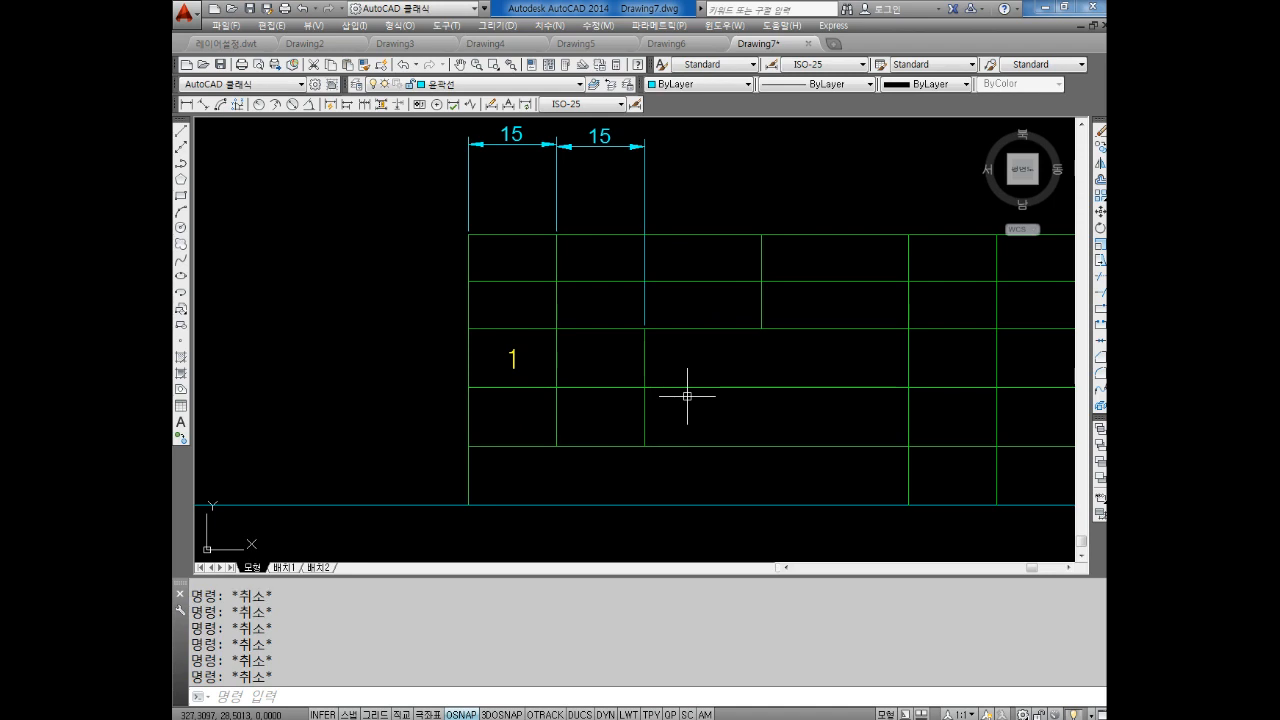
# Step: Copy the "1" by its cell's upper-left corner into the cell below and the second column's third- and fourth-row cells
pyautogui.write('ㅐ')
pyautogui.press('Return')
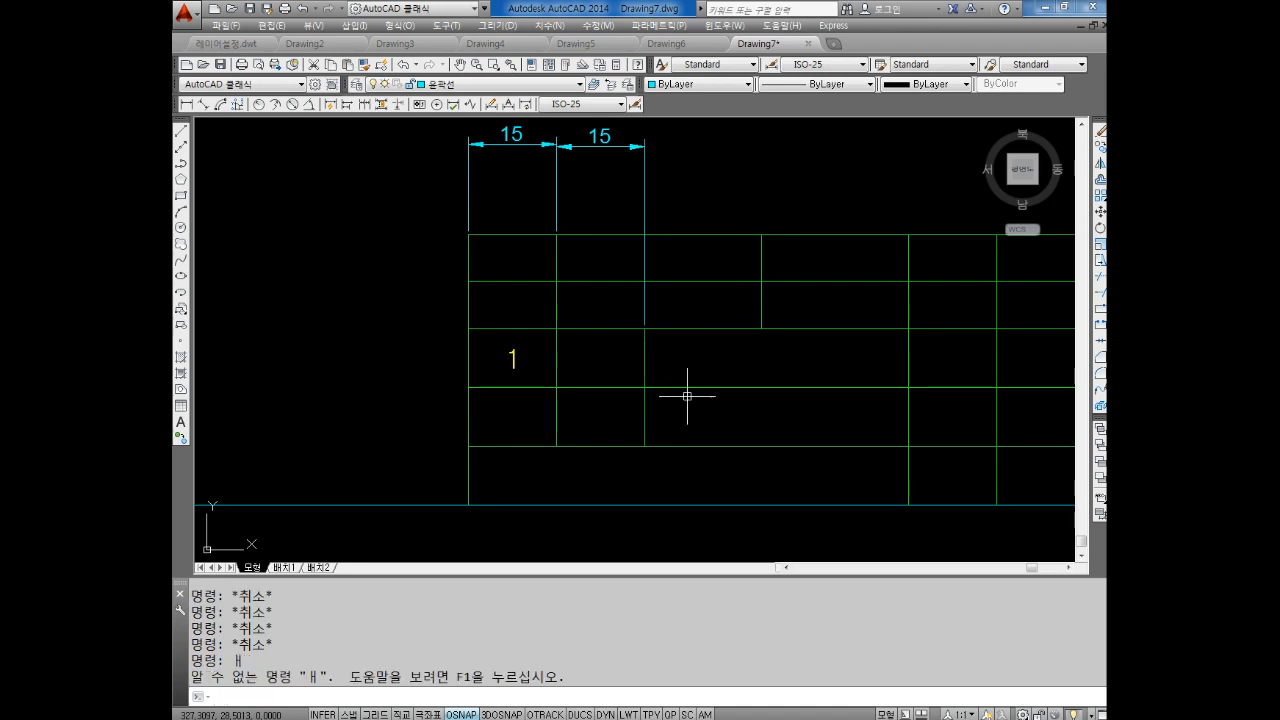
pyautogui.write('CO')
pyautogui.press('Return')
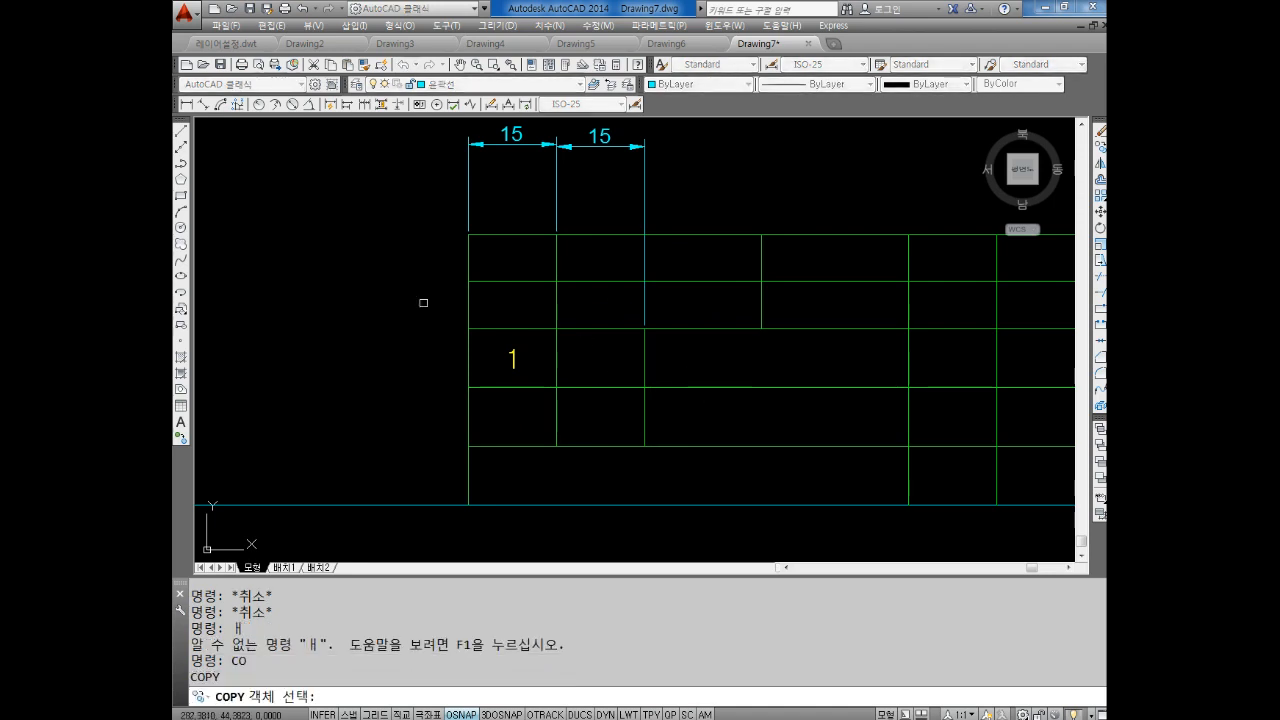
pyautogui.click(512, 358)
pyautogui.press('Return')
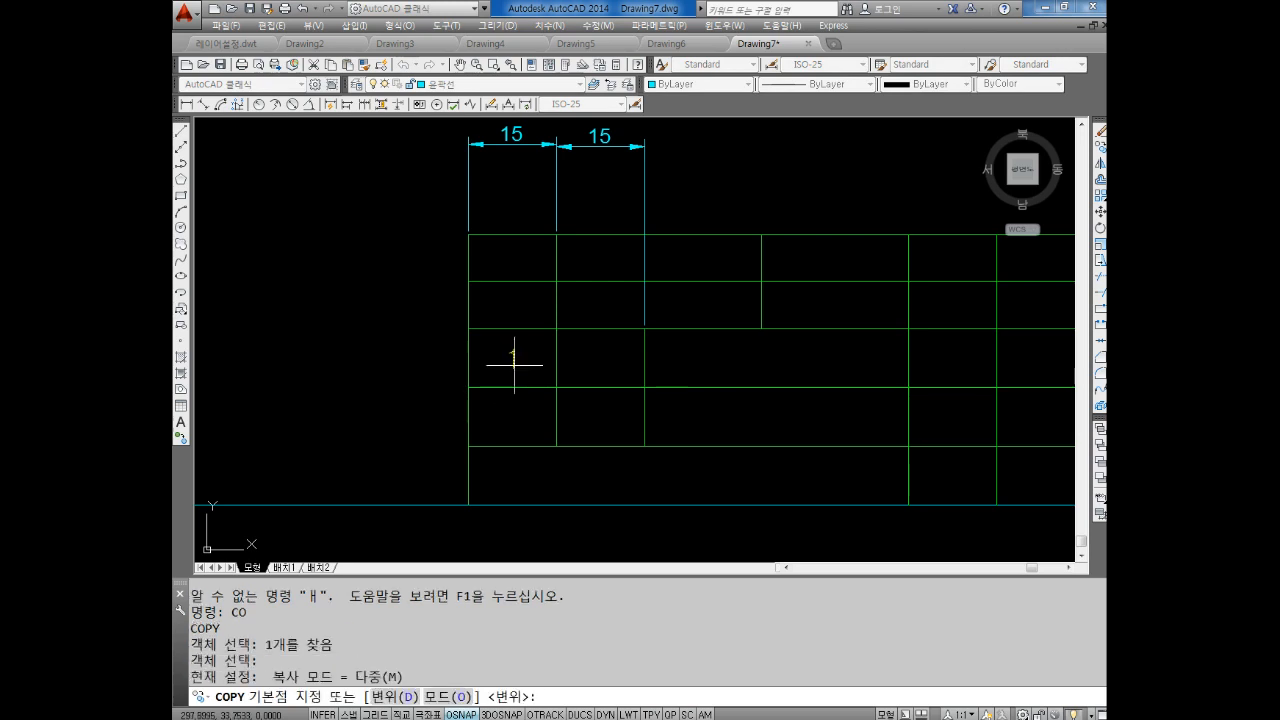
pyautogui.click(468, 327)
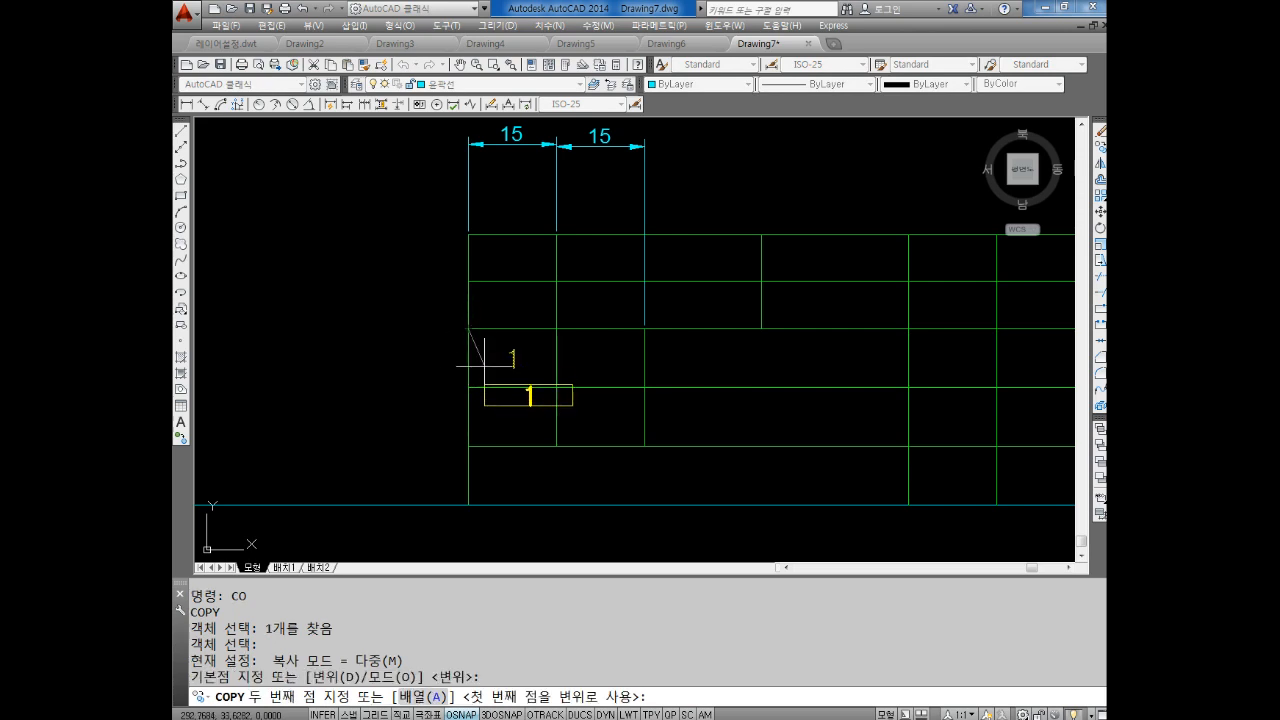
pyautogui.click(468, 387)
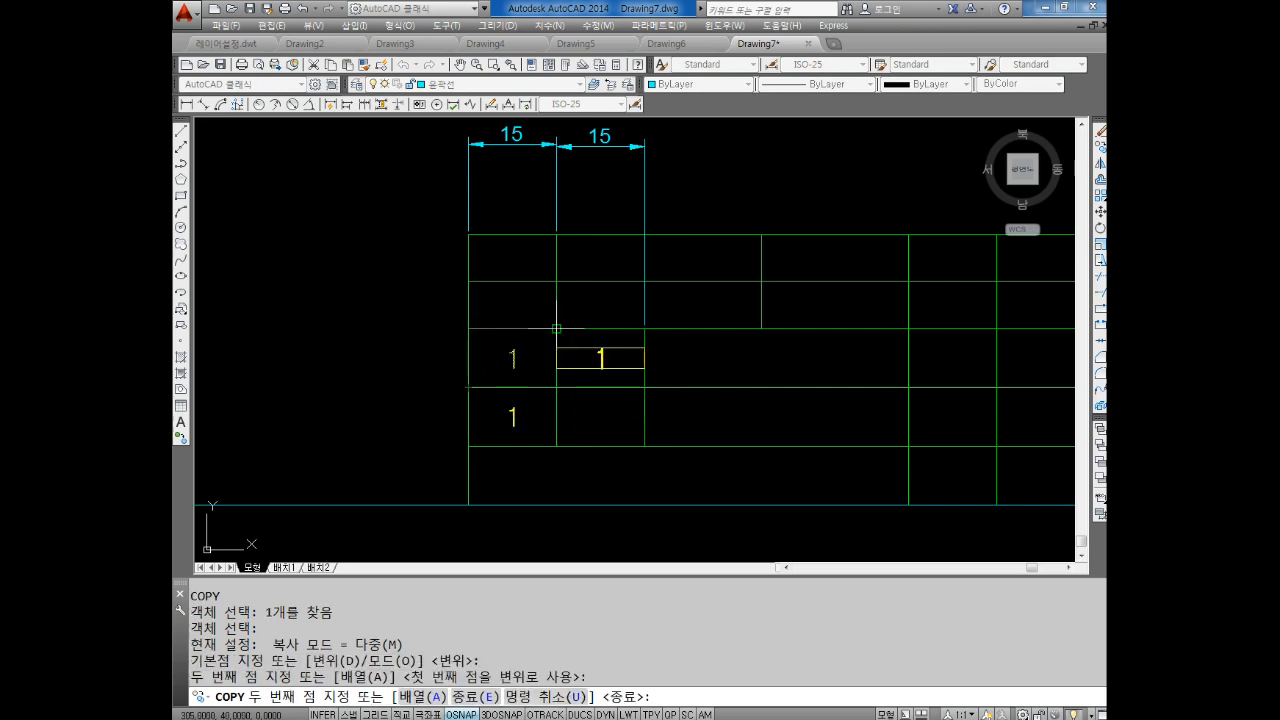
pyautogui.click(556, 327)
pyautogui.click(556, 387)
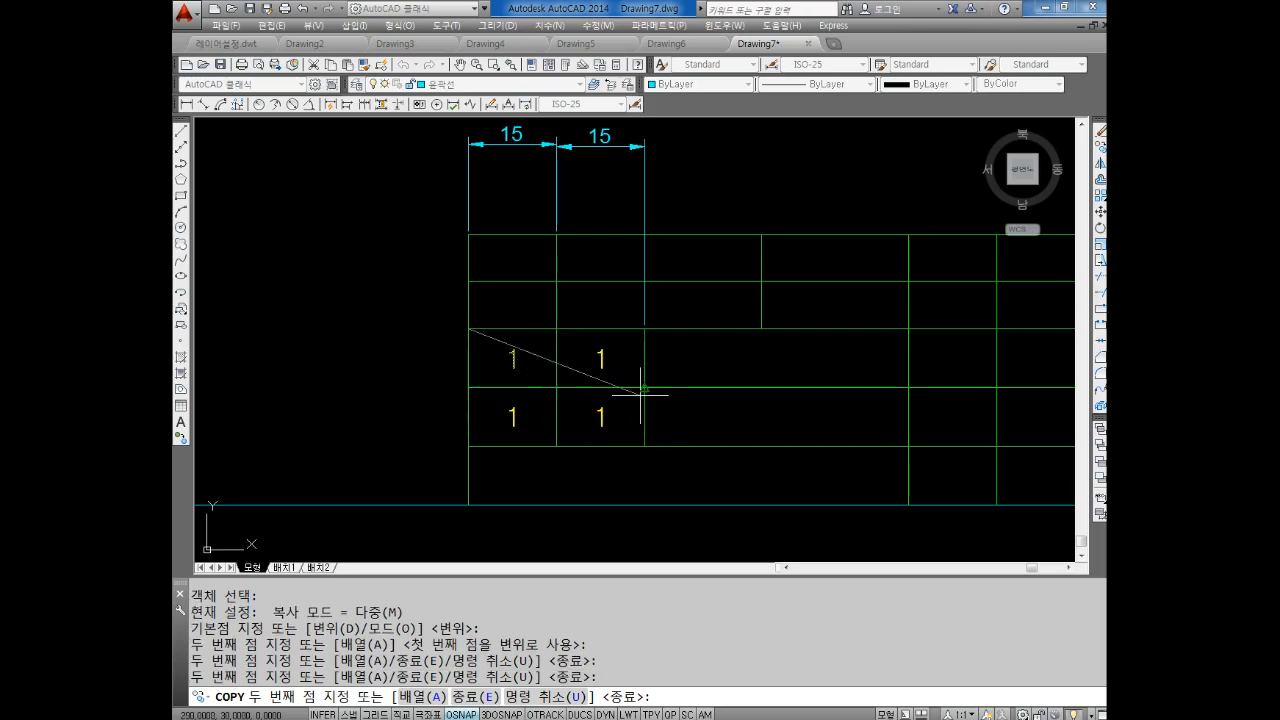
# Step: Copy the same "1" into the second-to-last column's cells in the third, fourth and fifth rows, and end the copying
pyautogui.moveTo(928, 411)
pyautogui.mouseDown(button='middle')
pyautogui.moveTo(897, 400)
pyautogui.moveTo(863, 325)
pyautogui.mouseUp(button='middle')
pyautogui.click(849, 305)
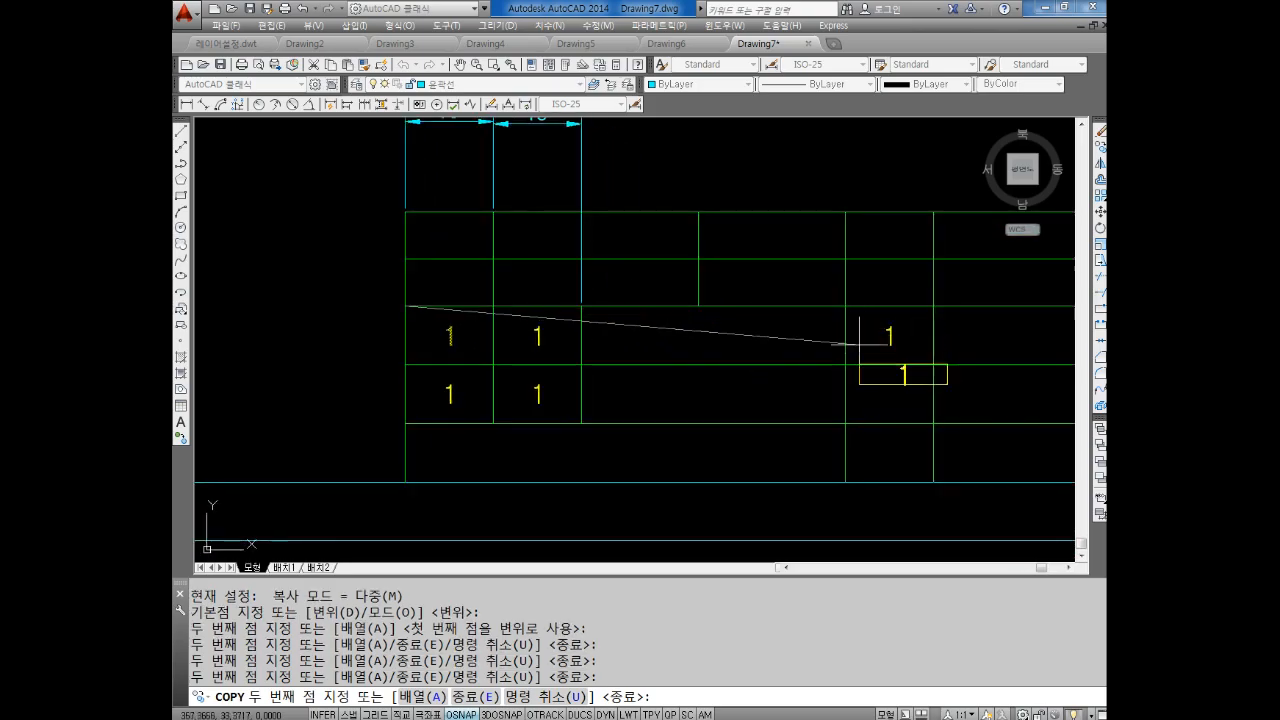
pyautogui.click(847, 365)
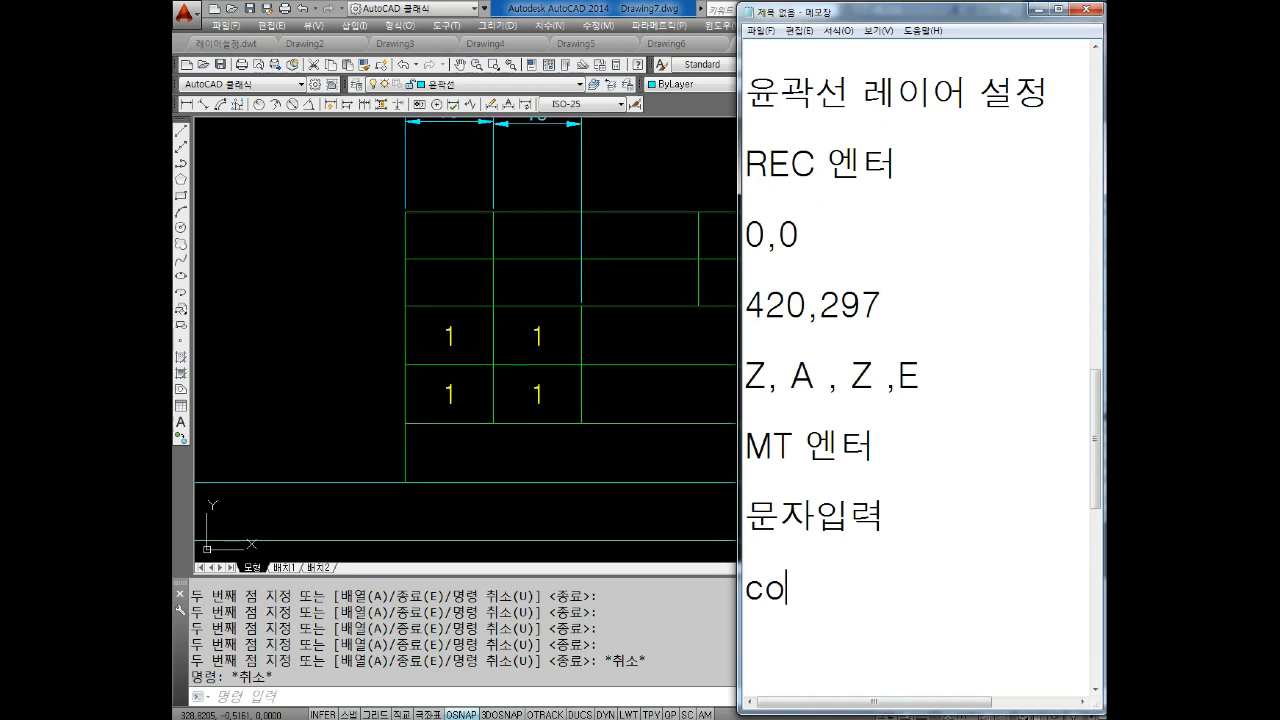
# Step: Switch to Notepad and add the note lines "co 엔터", "1 선택" and "엔터" below "문자입력"
pyautogui.write('엔터')
pyautogui.press('Return')
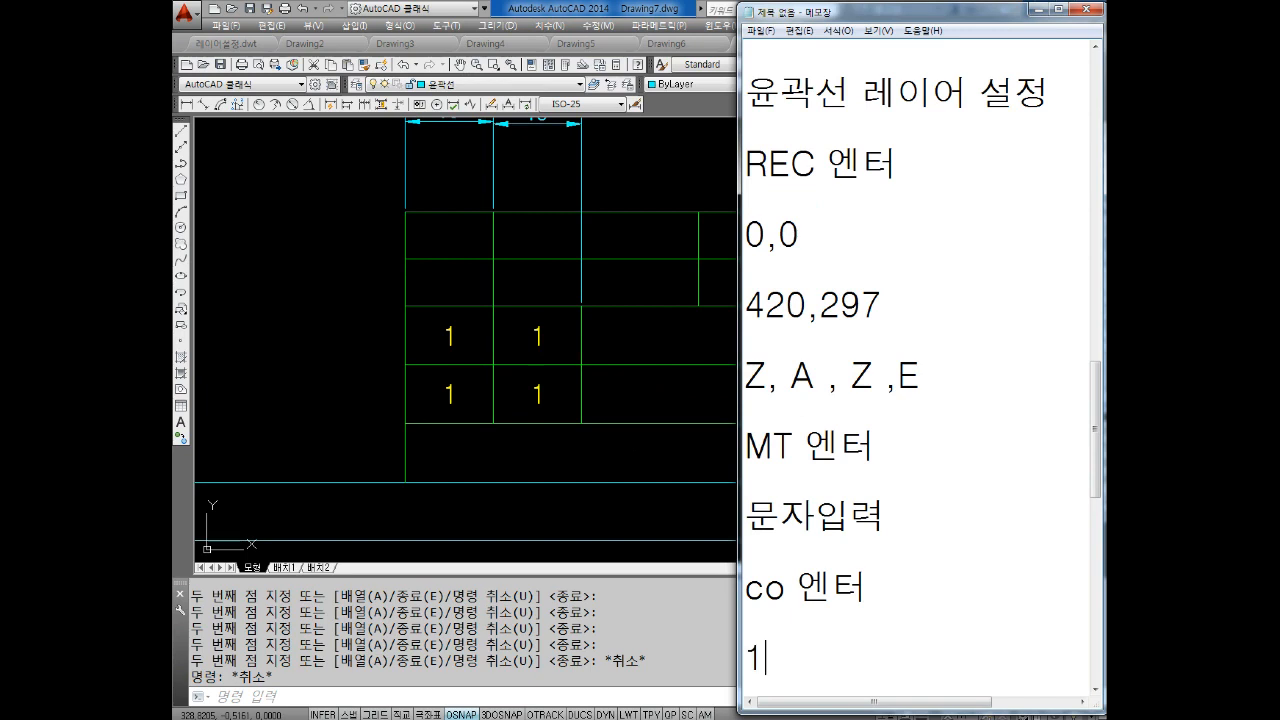
pyautogui.write('1 선택')
pyautogui.press('Return')
pyautogui.press('Return')
pyautogui.press('Return')
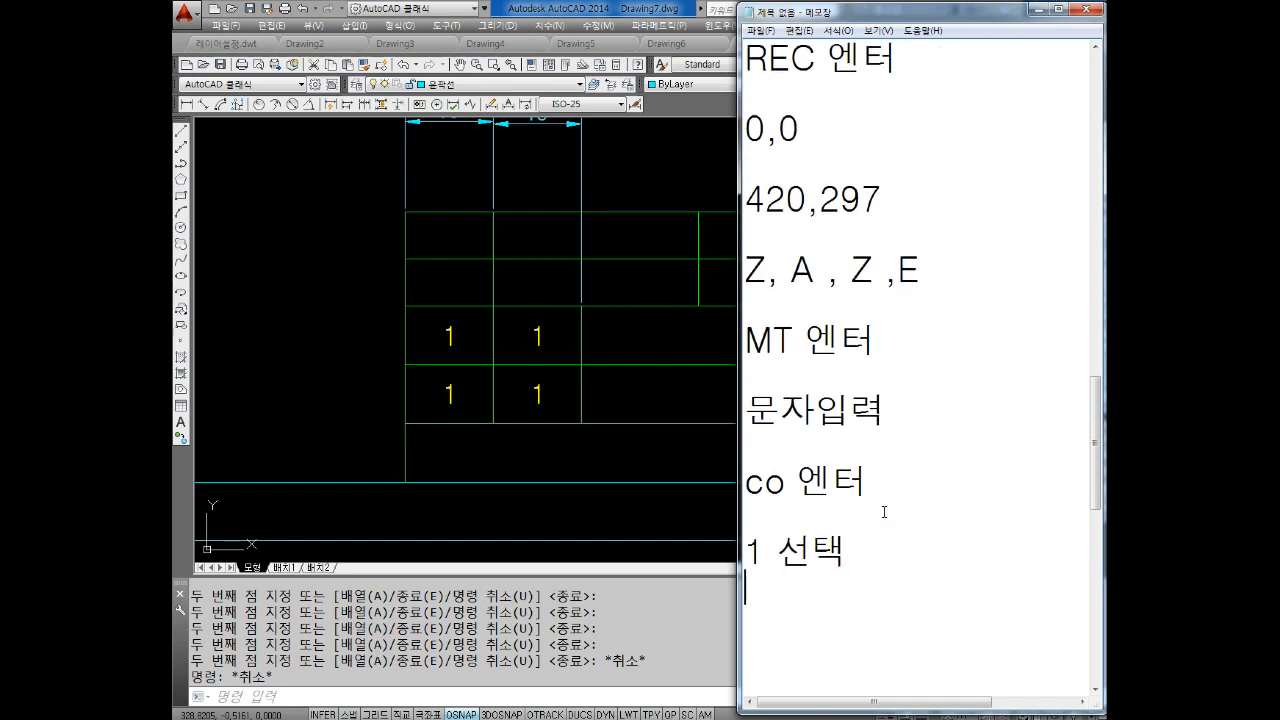
pyautogui.write('엔터')
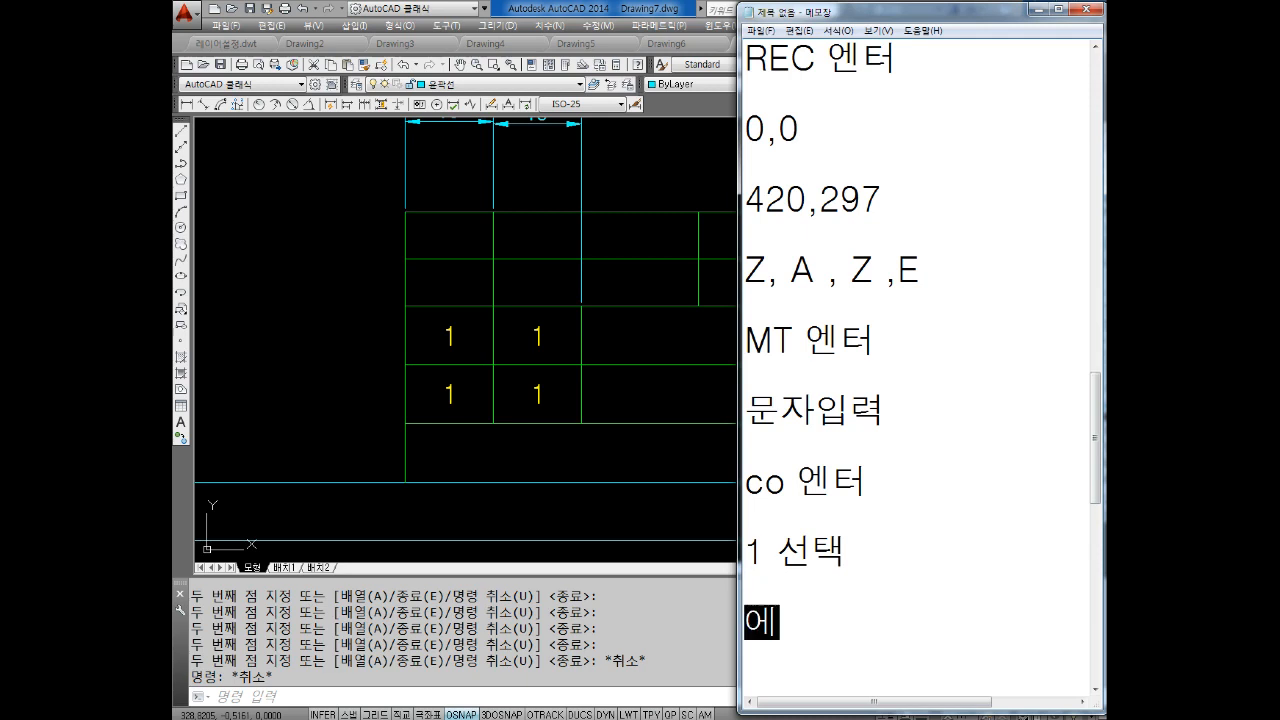
pyautogui.press('Return')
# Step: Add the base-point note lines "기준점", "왼쪽상단모서리" and "하단모서리 중 선택" to the notes
pyautogui.write('기준점')
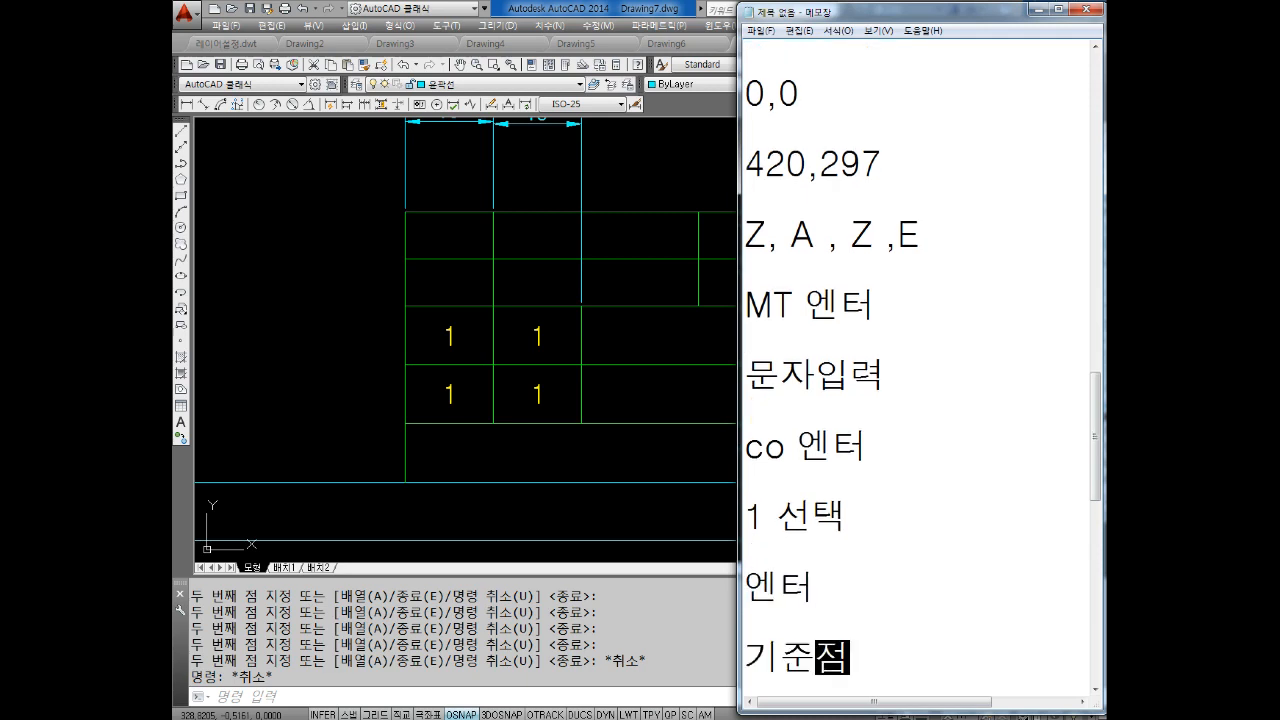
pyautogui.press('Return')
pyautogui.write('왼')
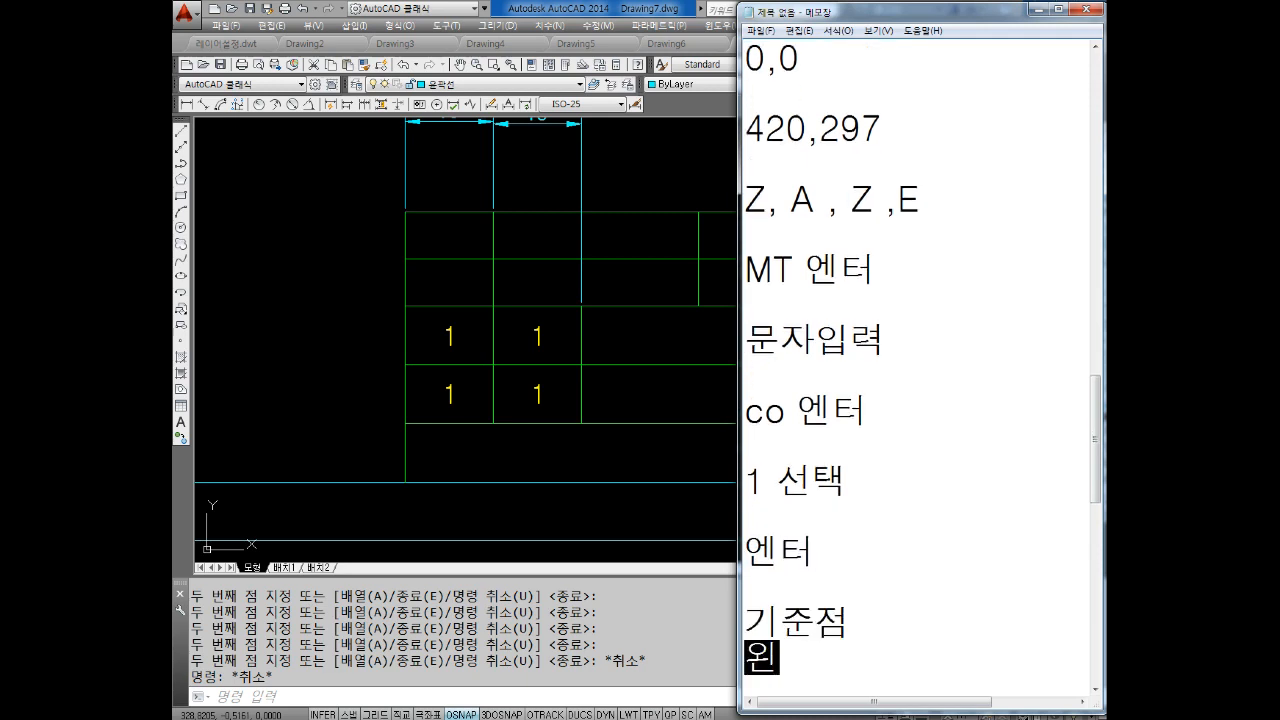
pyautogui.write('쪽상단모서')
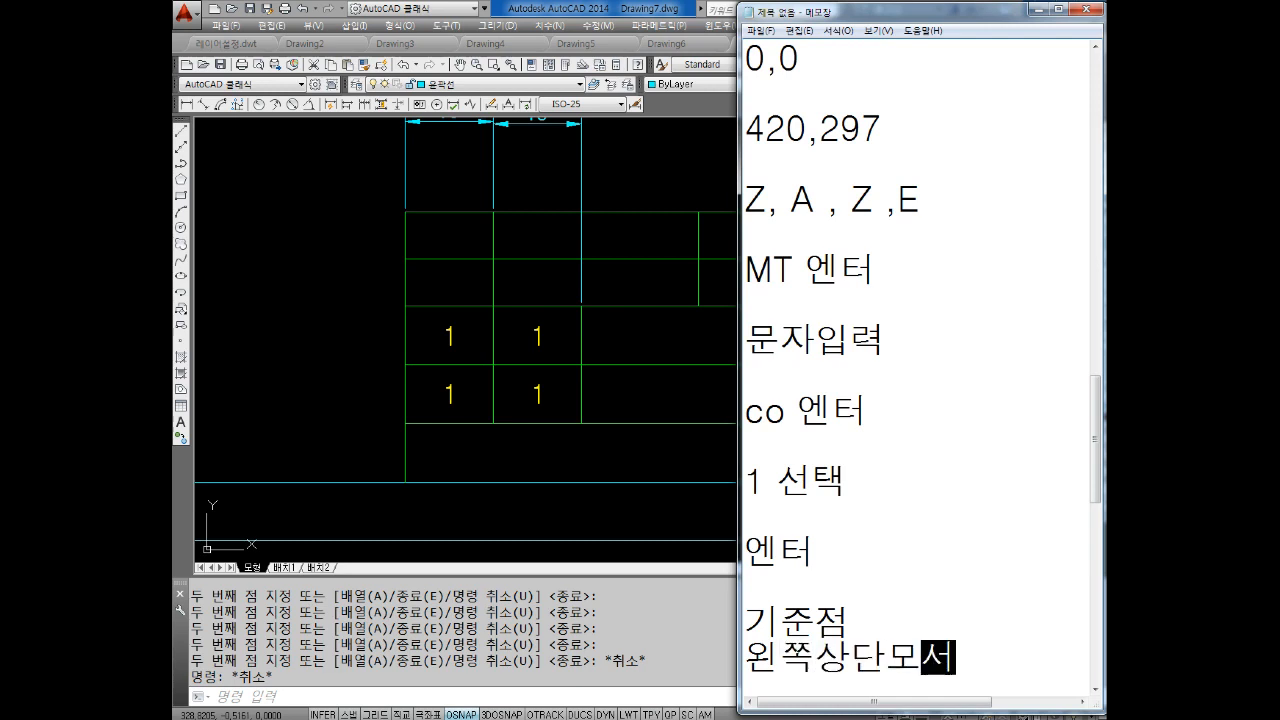
pyautogui.write('리')
pyautogui.press('Return')
pyautogui.write('하아')
pyautogui.press('BackSpace')
pyautogui.press('BackSpace')
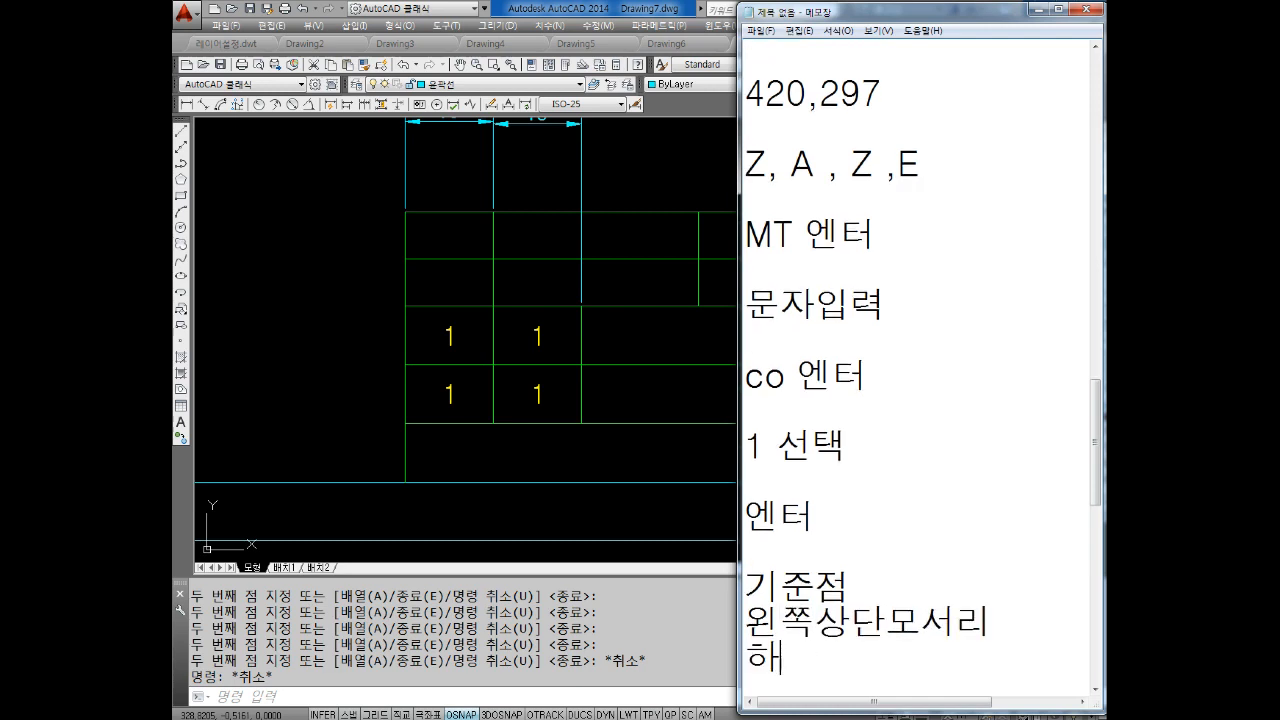
pyautogui.write('단모서')
pyautogui.write('리 선태')
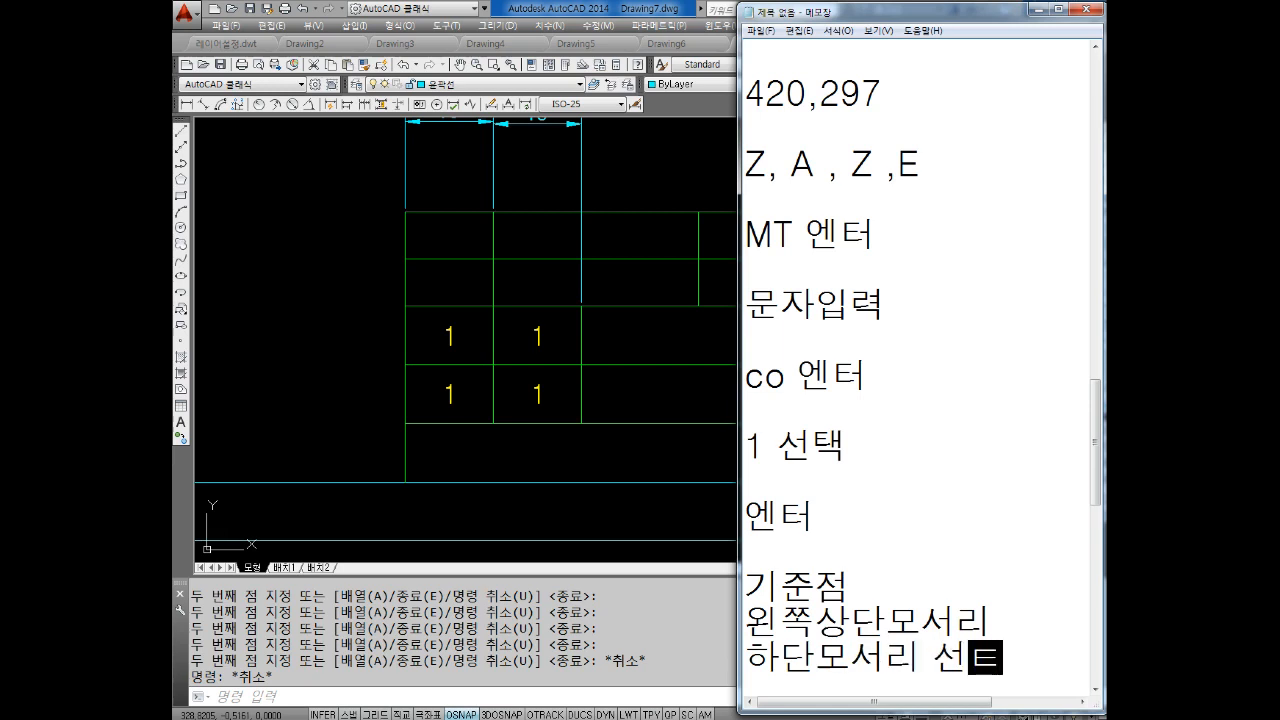
pyautogui.press('BackSpace')
pyautogui.press('BackSpace')
pyautogui.write('중 선택')
pyautogui.press('Return')
pyautogui.press('Return')
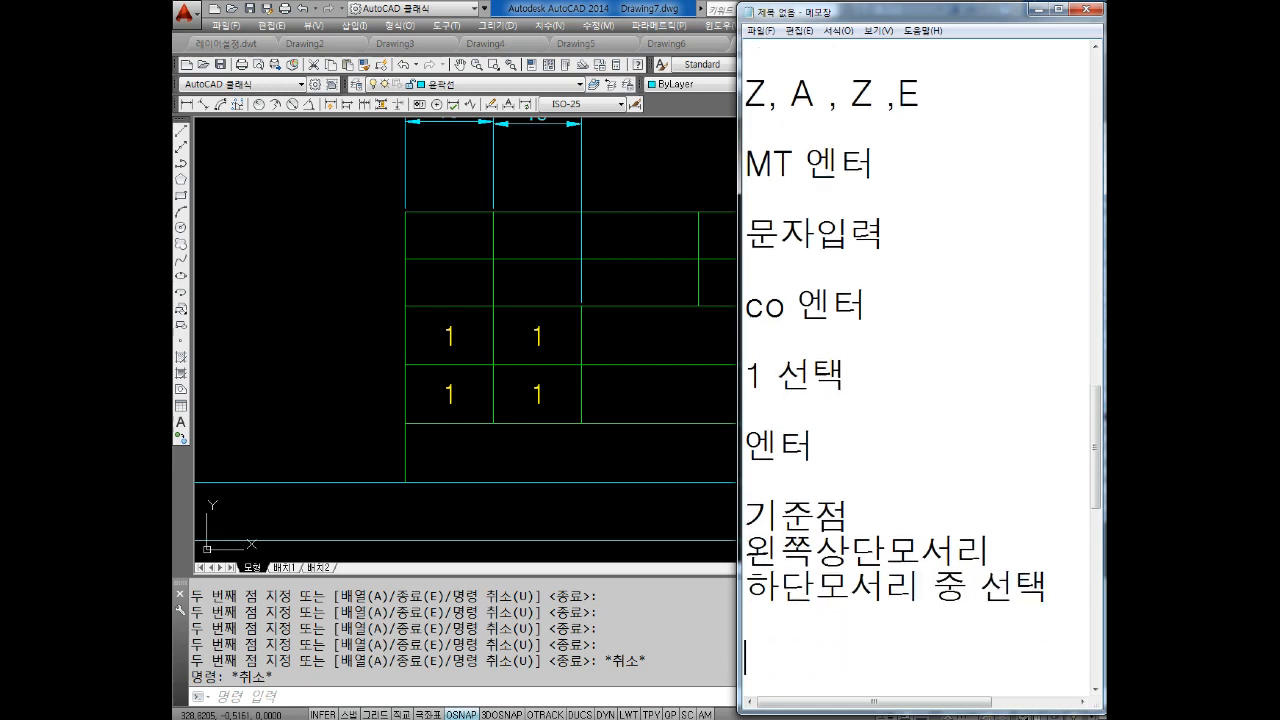
# Step: Add the closing note lines "같은 크기 칸에" and "복사", followed by blank lines
pyautogui.write('같은크기')
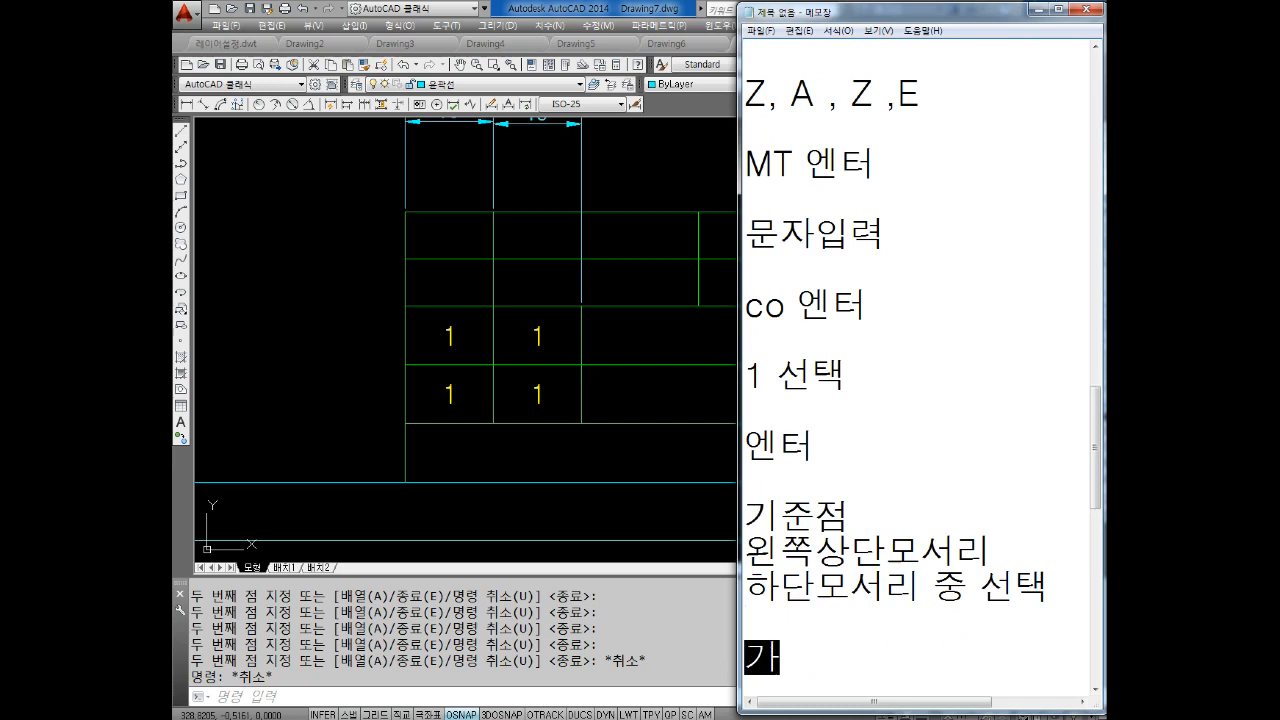
pyautogui.write(' 카')
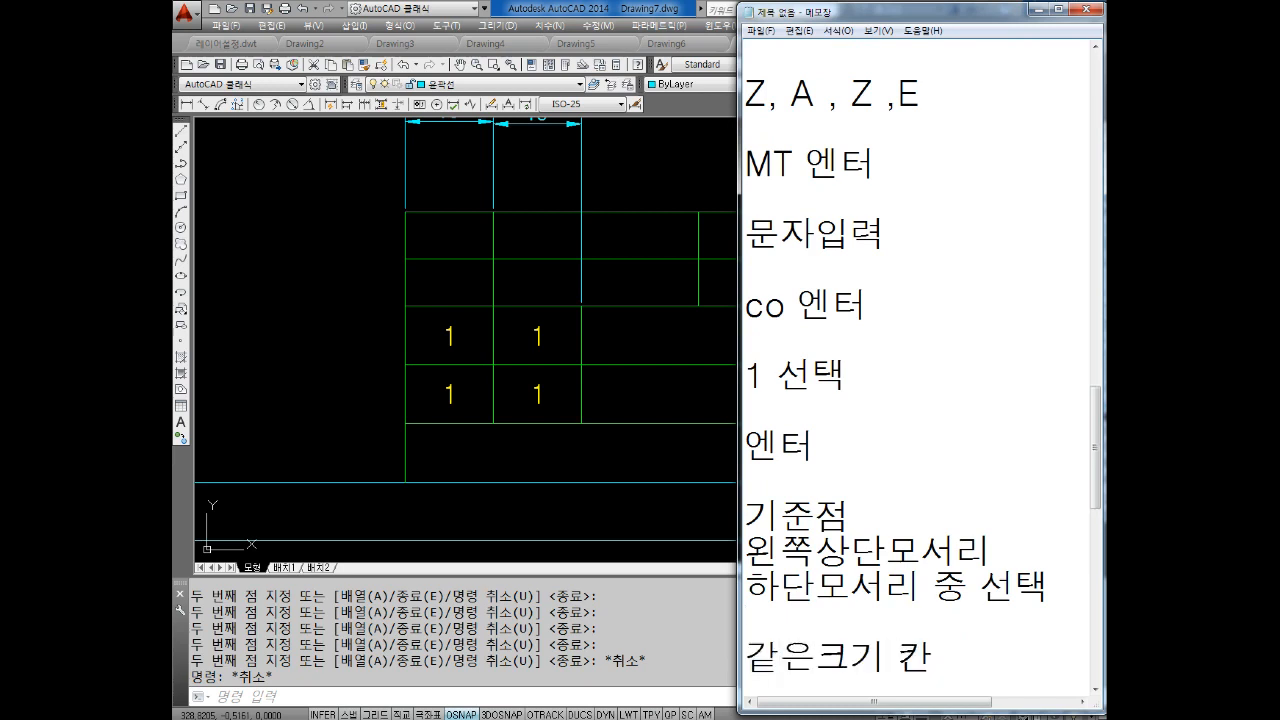
pyautogui.write('에')
pyautogui.press('Return')
pyautogui.write('보')
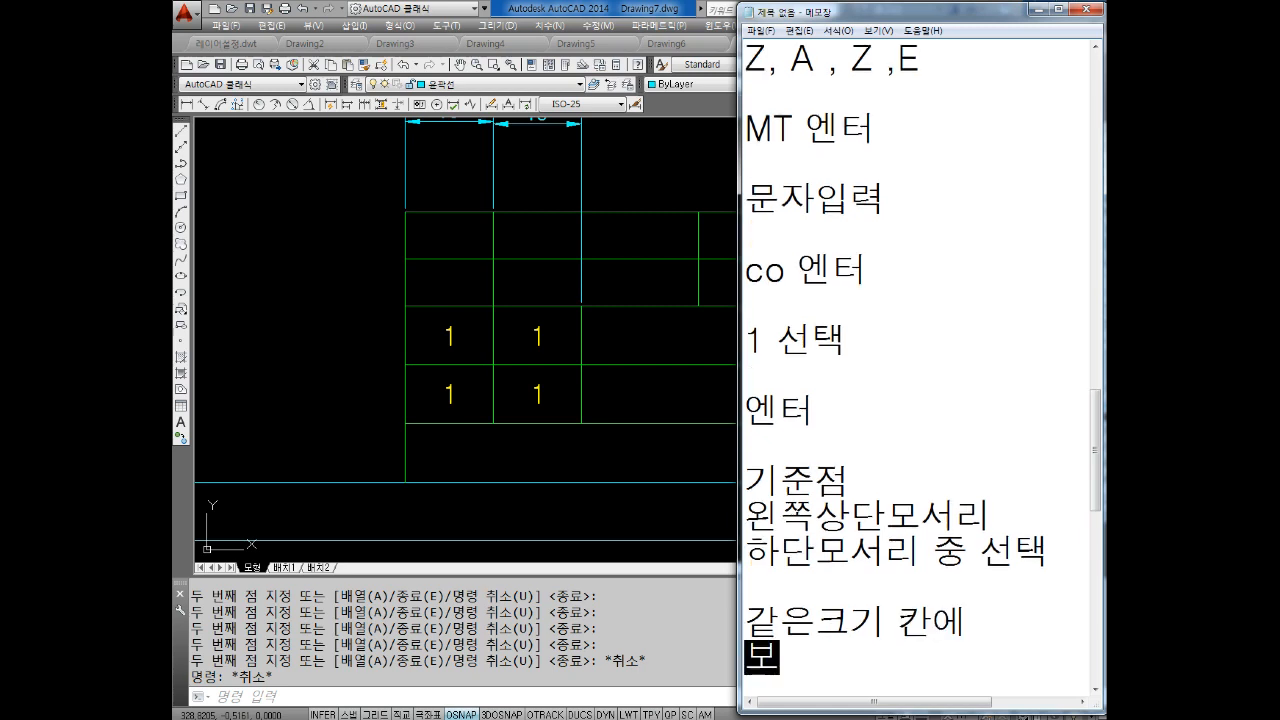
pyautogui.write('삭사')
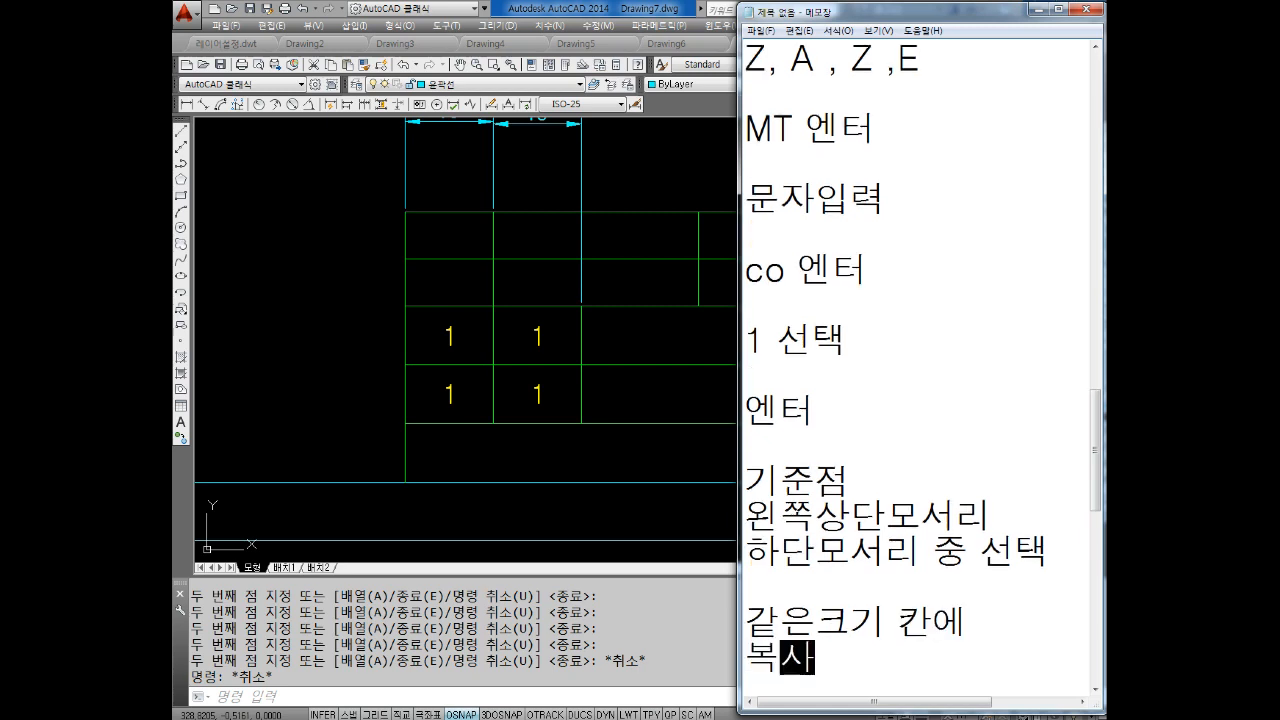
pyautogui.press('Return')
pyautogui.press('Return')
pyautogui.press('Return')
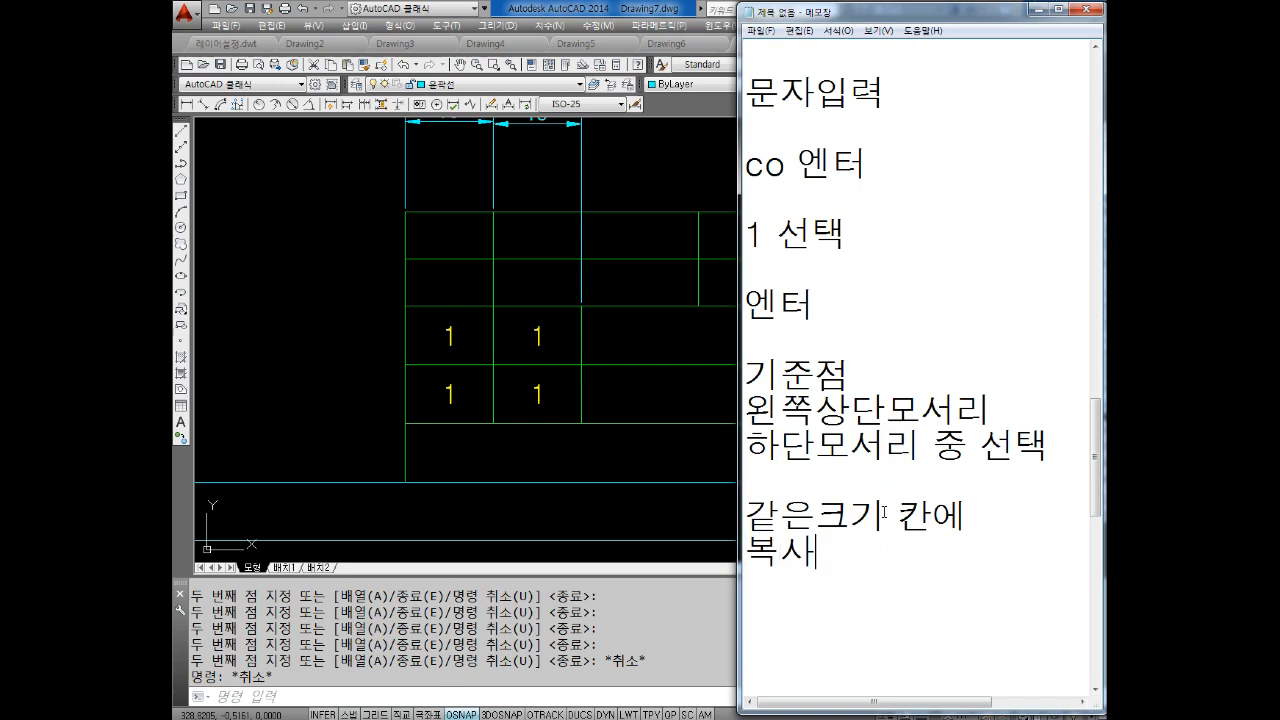
pyautogui.press('Down')
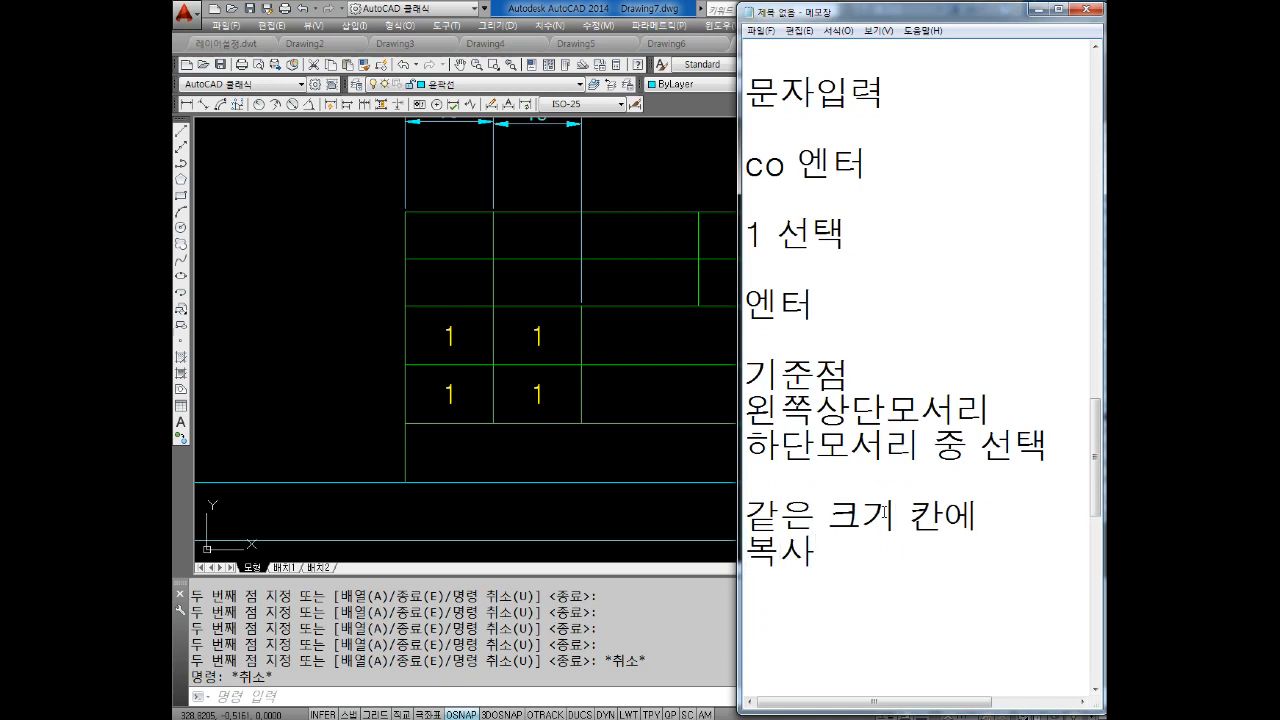
# Step: Switch back to AutoCAD and start a multiline text box spanning the wide third cell of the table's third row
pyautogui.click(646, 348)
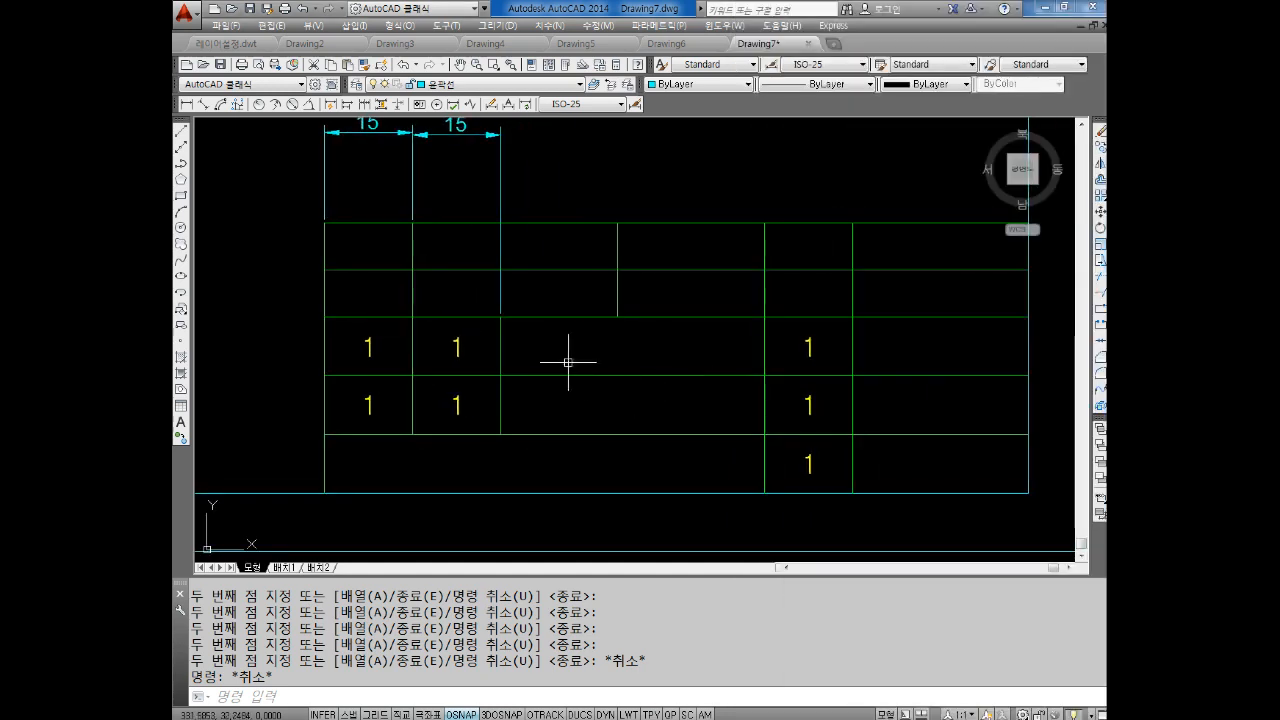
pyautogui.press('Escape')
pyautogui.press('Escape')
pyautogui.write('m')
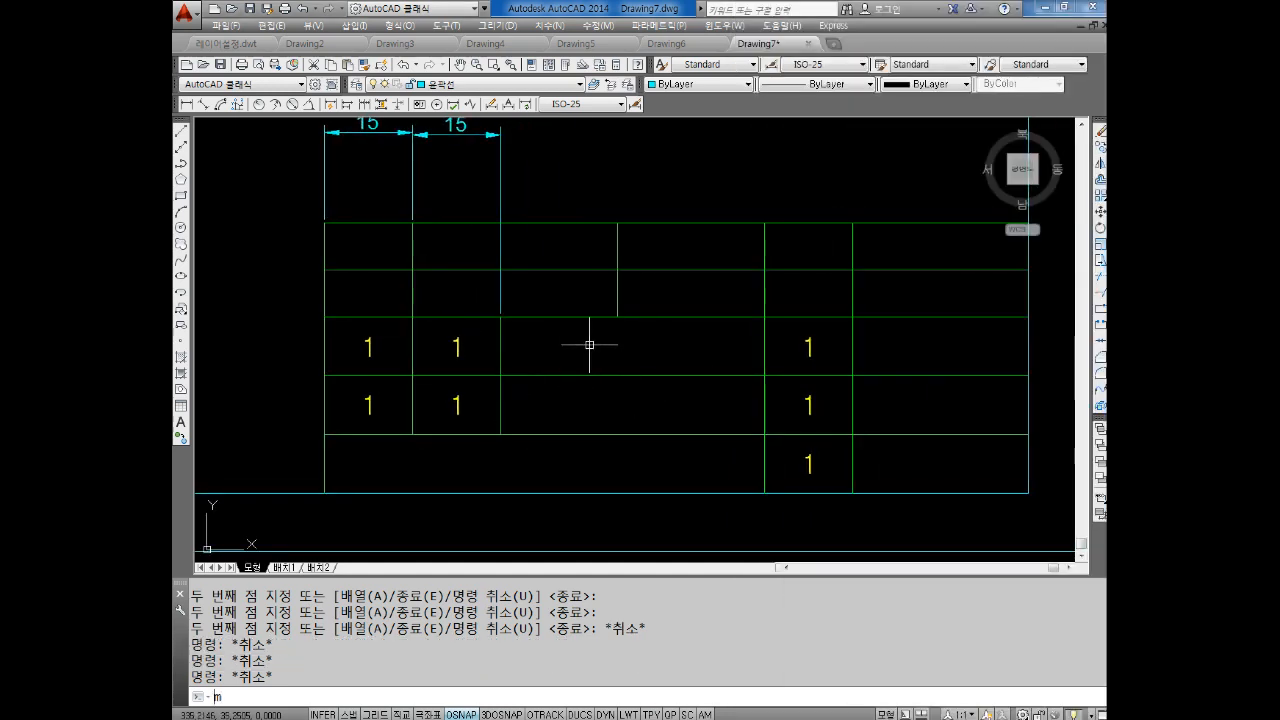
pyautogui.write('t')
pyautogui.press('Return')
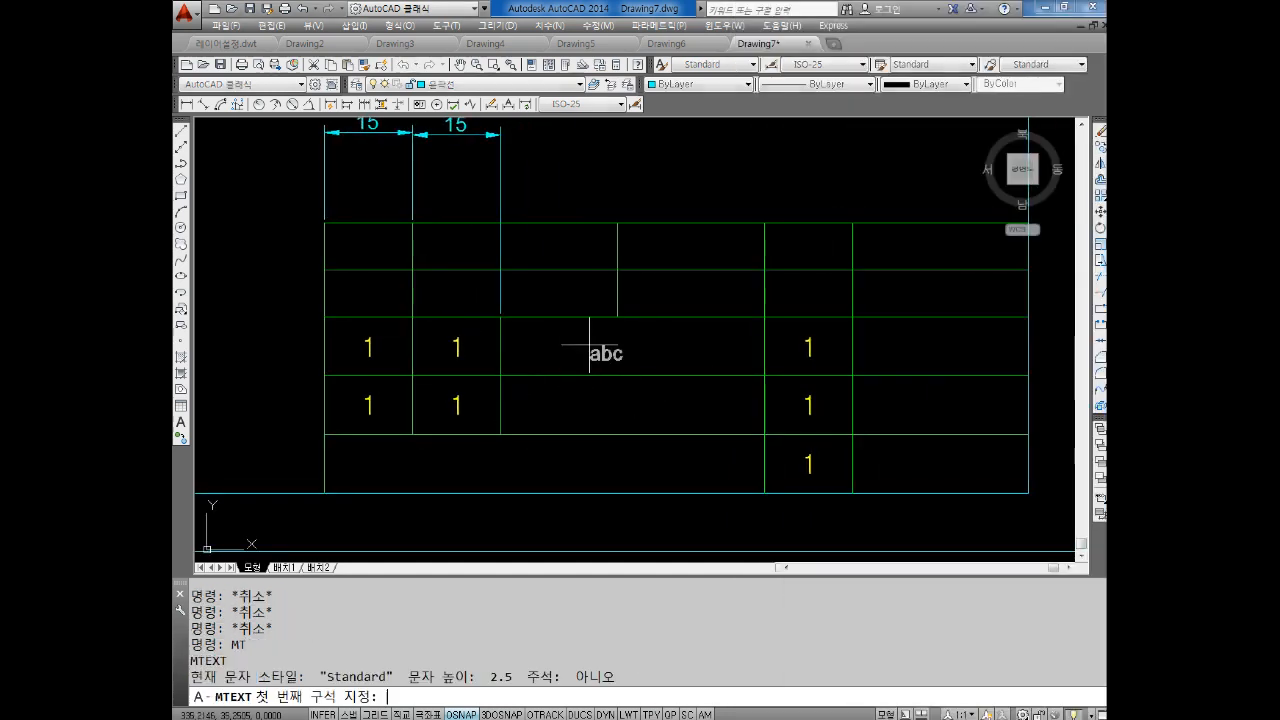
pyautogui.click(500, 318)
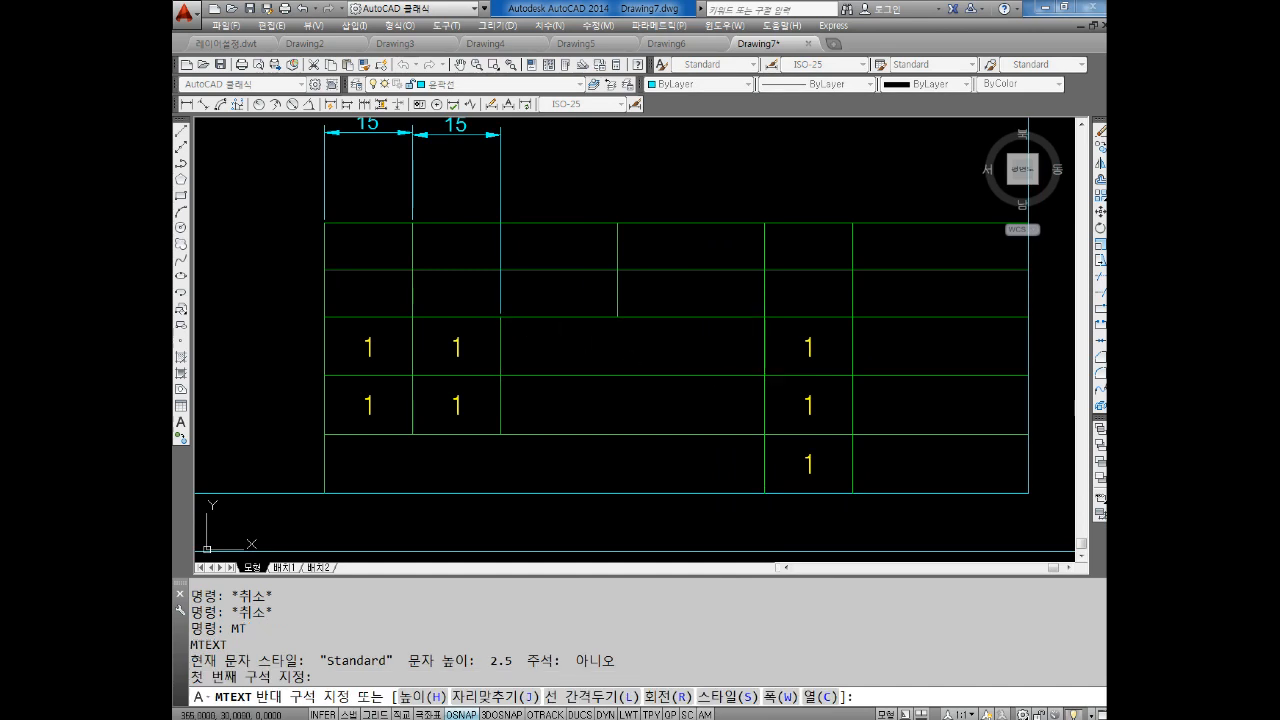
pyautogui.click(764, 378)
# Step: Set the font of the new multiline text to 굴림
pyautogui.click(541, 225)
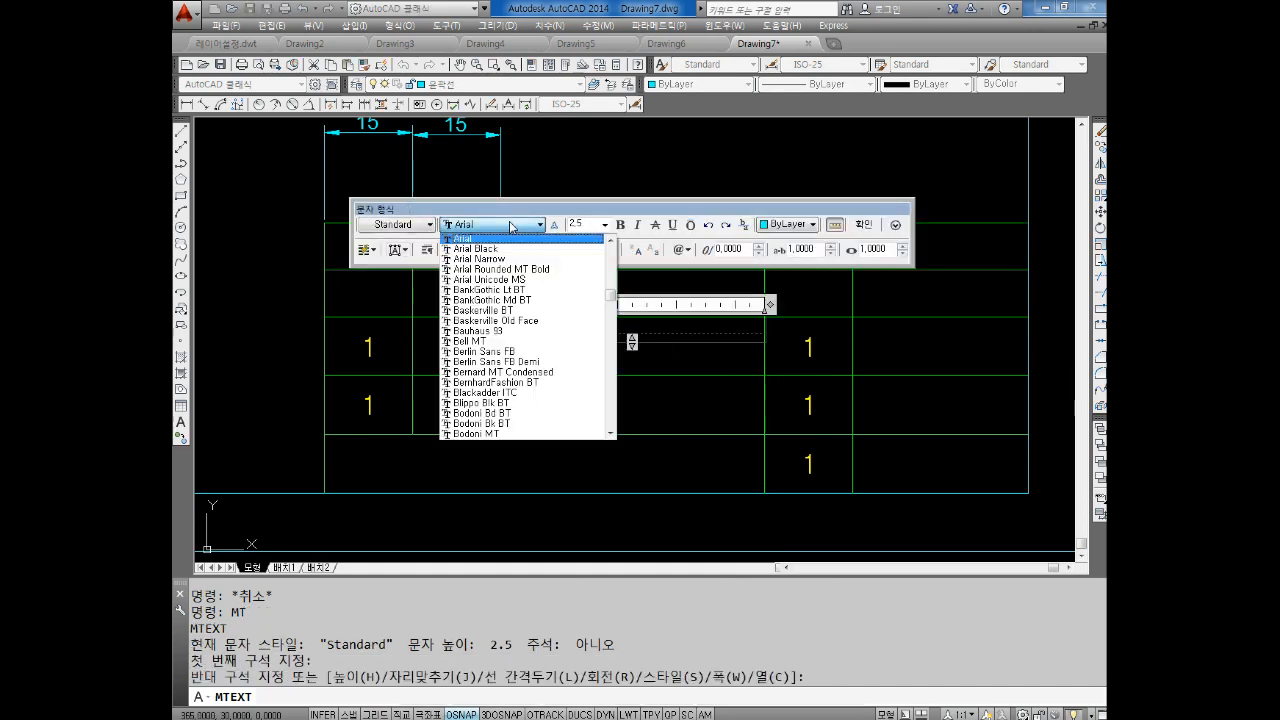
pyautogui.scroll(-3, 522, 342)
pyautogui.scroll(-20, 522, 340)
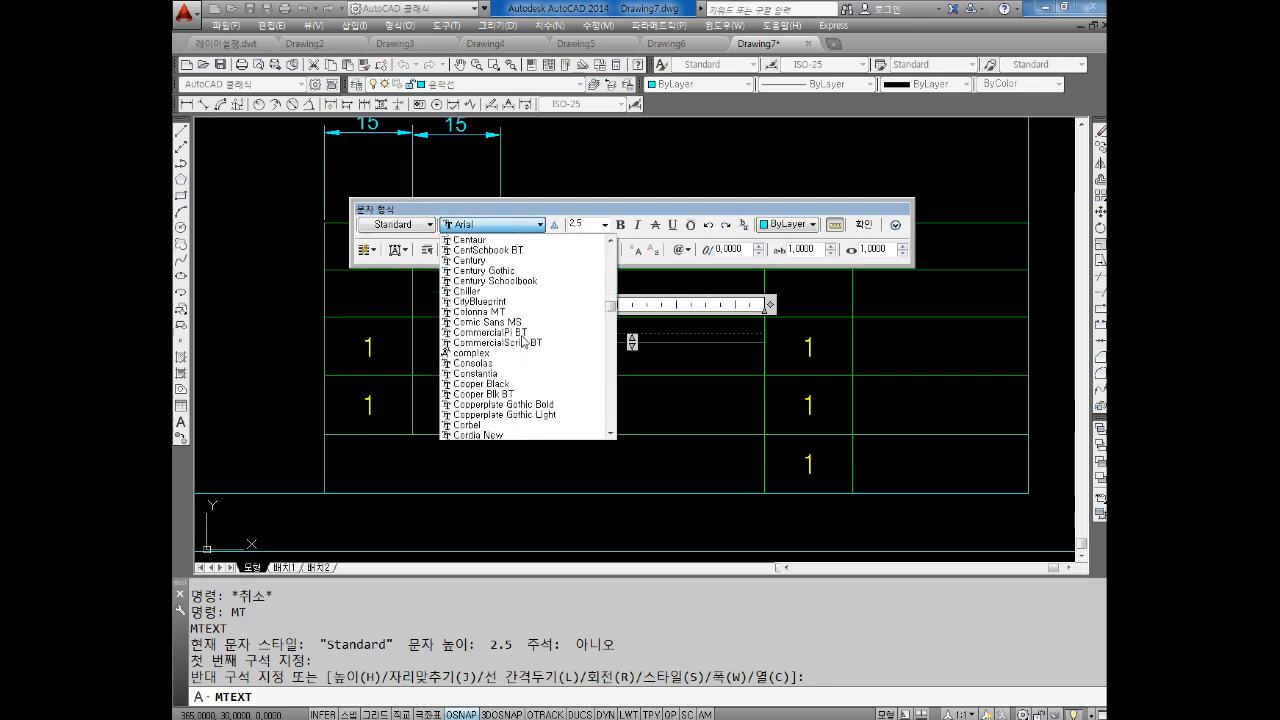
pyautogui.moveTo(611, 318); pyautogui.dragTo(618, 424)
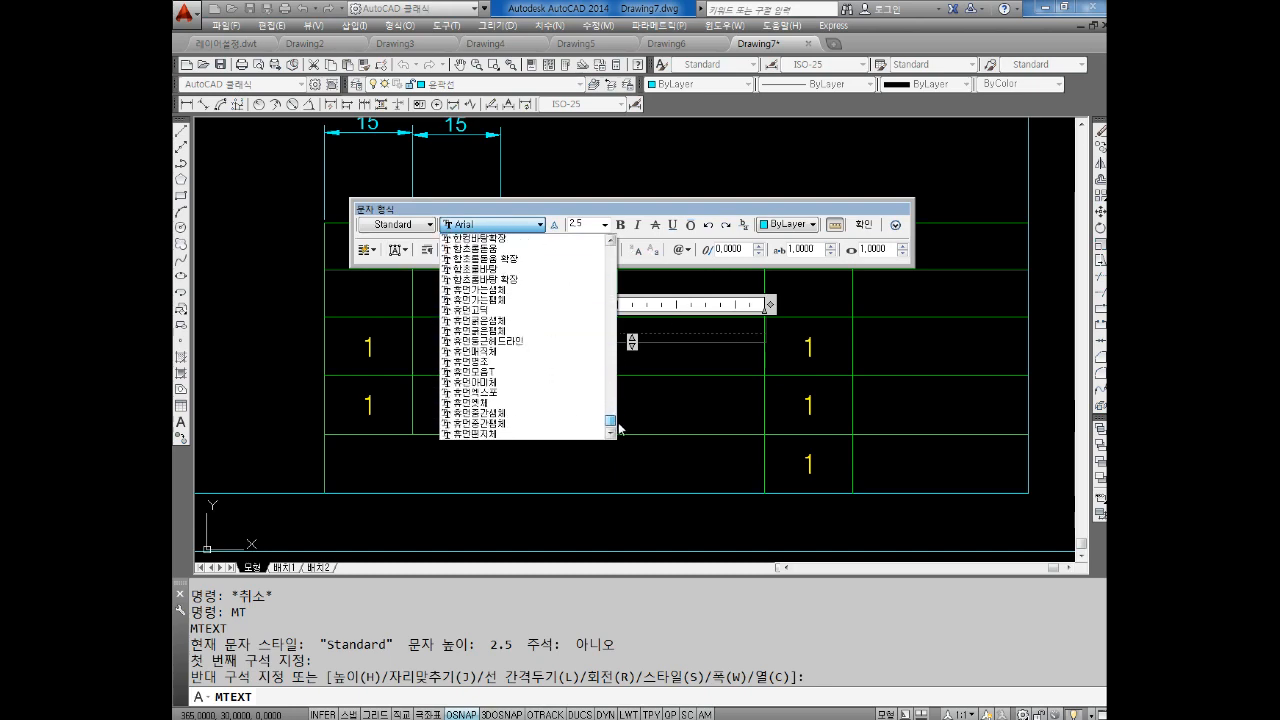
pyautogui.scroll(12, 487, 378)
pyautogui.scroll(10, 487, 378)
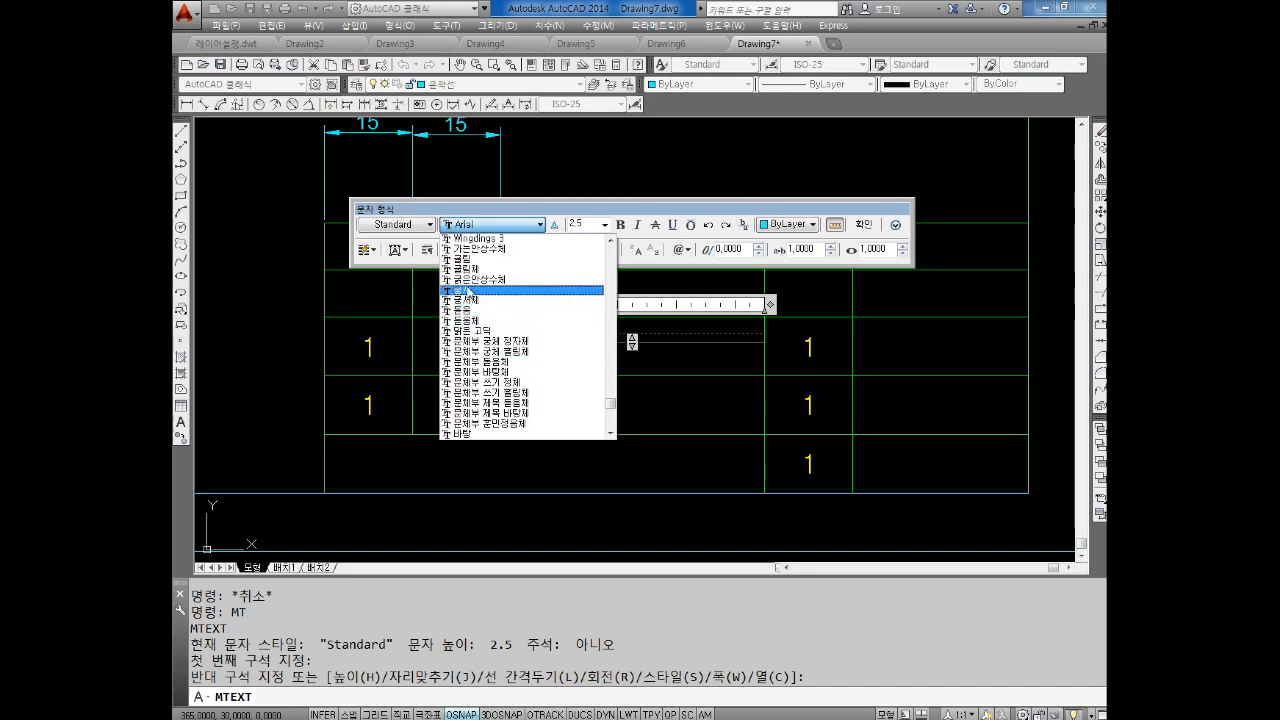
pyautogui.click(480, 255)
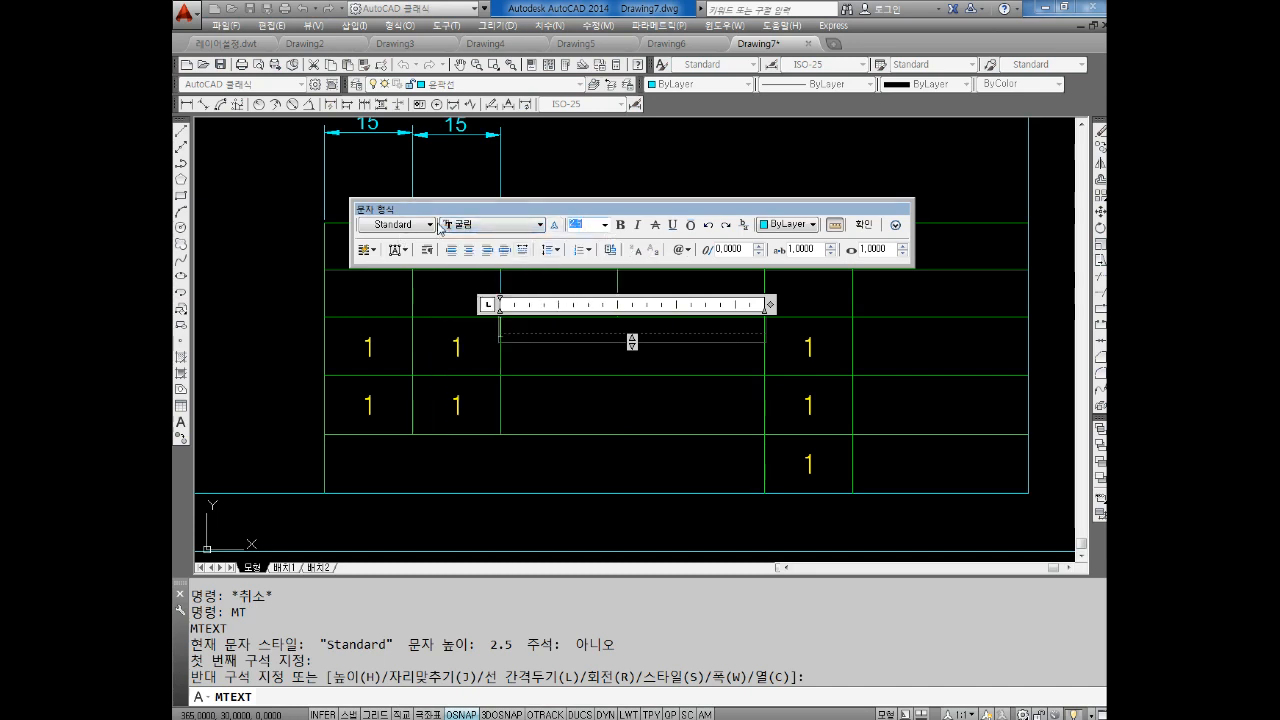
# Step: Set the new multiline text's height to 3.5 and its colour to yellow (노란색)
pyautogui.write('3.5')
pyautogui.press('Return')
pyautogui.click(765, 215)
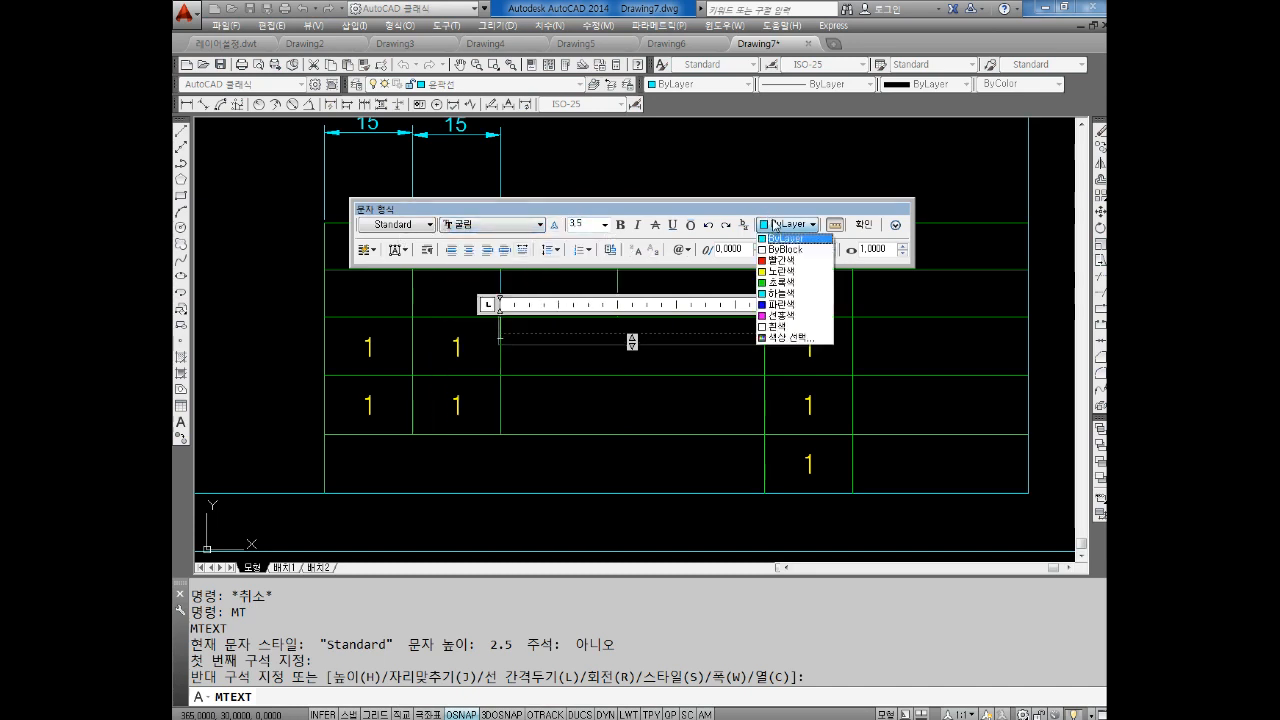
pyautogui.click(791, 274)
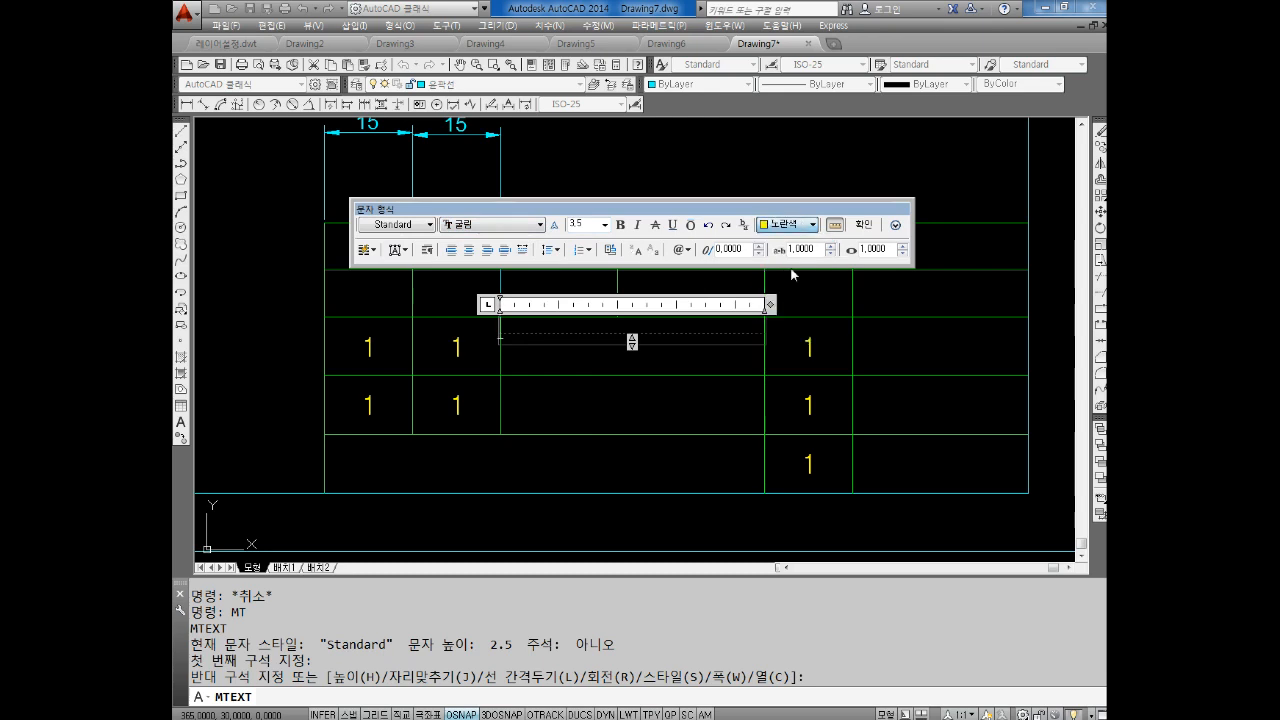
# Step: Set the text's justification to middle centre and enter 1 in the wide cell of the third row
pyautogui.click(404, 250)
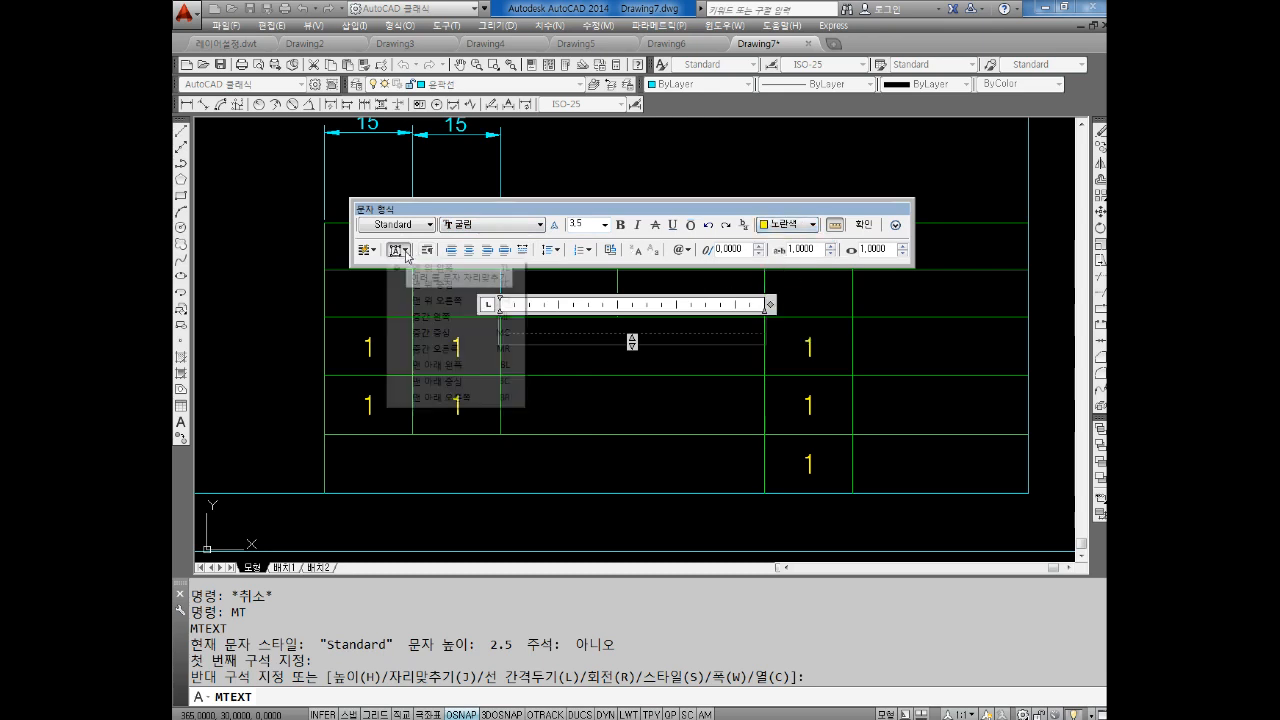
pyautogui.click(439, 334)
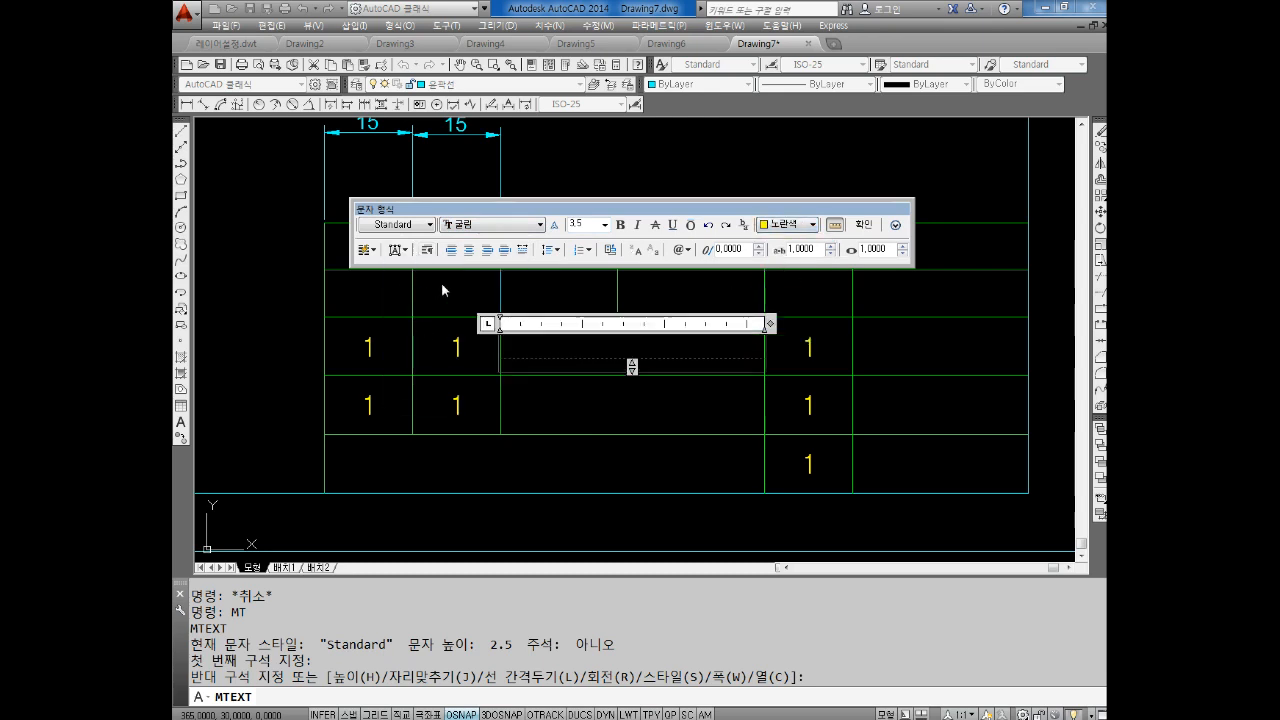
pyautogui.click(864, 227)
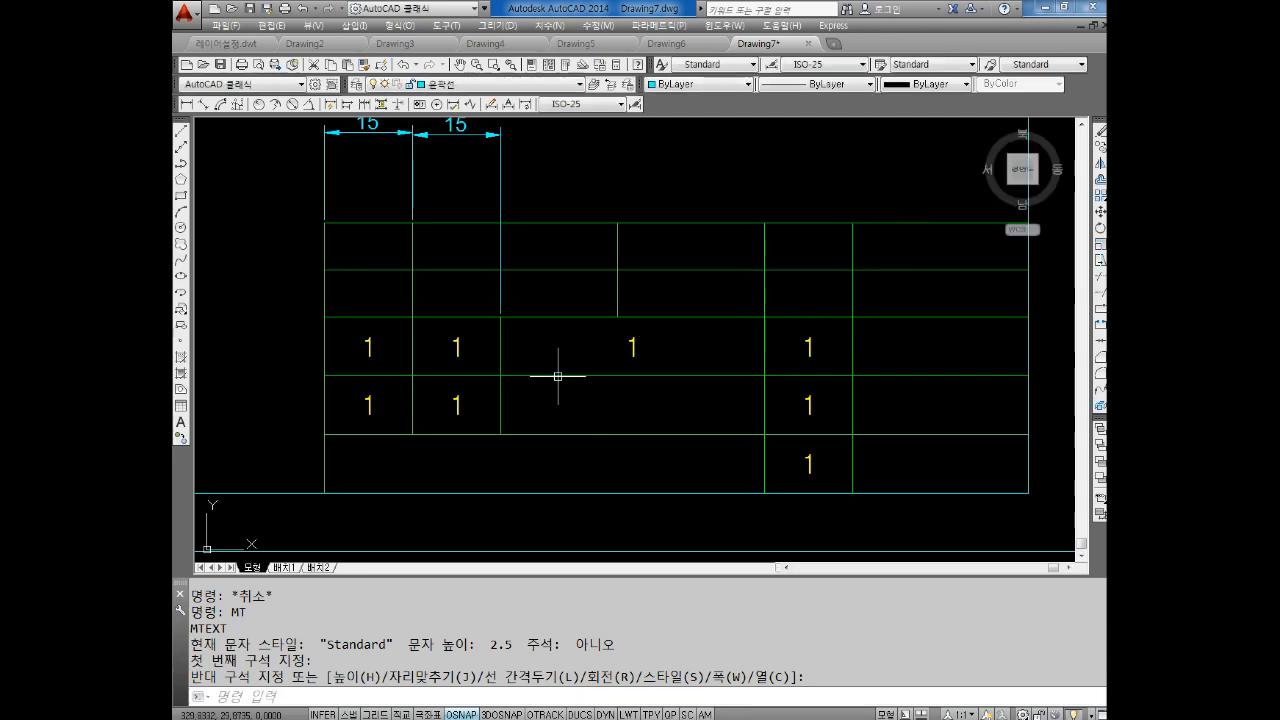
pyautogui.press('Escape')
pyautogui.press('Escape')
pyautogui.press('Escape')
# Step: Copy the wide cell's text into the equal-sized cell directly below, using the cells' upper-left corners as base and target points
pyautogui.write('co')
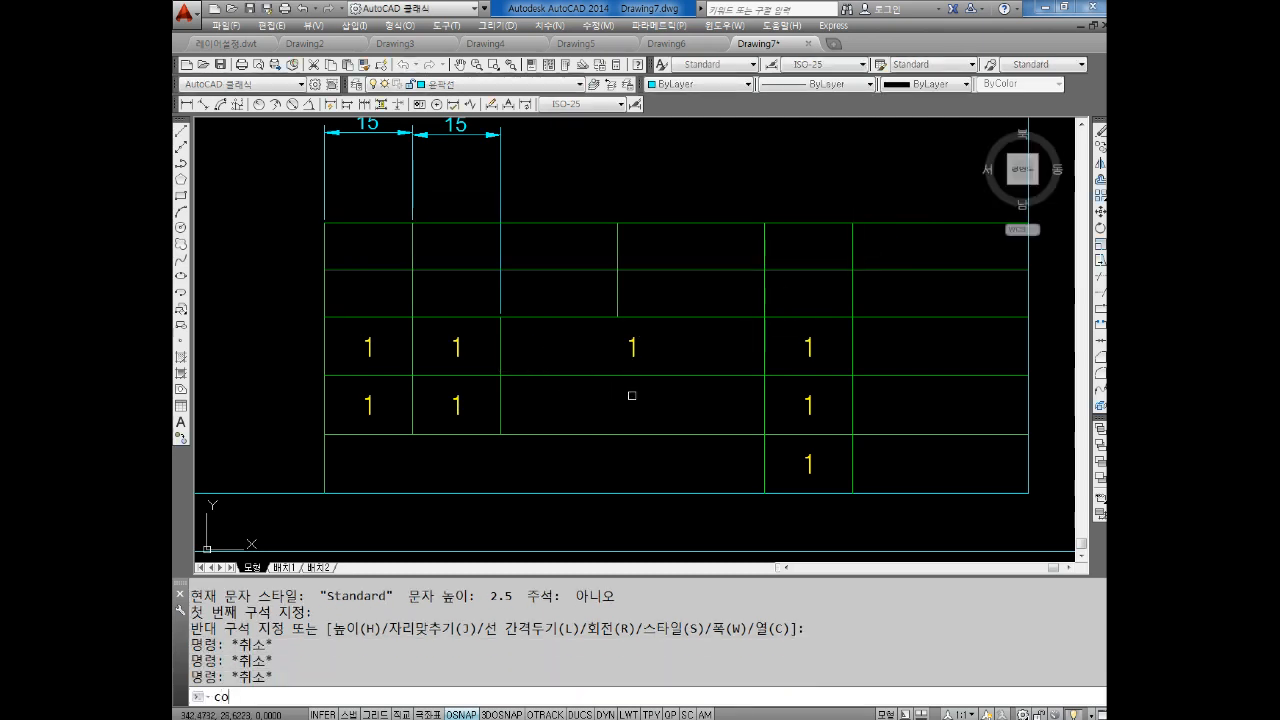
pyautogui.press('Return')
pyautogui.click(651, 334)
pyautogui.click(608, 351)
pyautogui.press('Return')
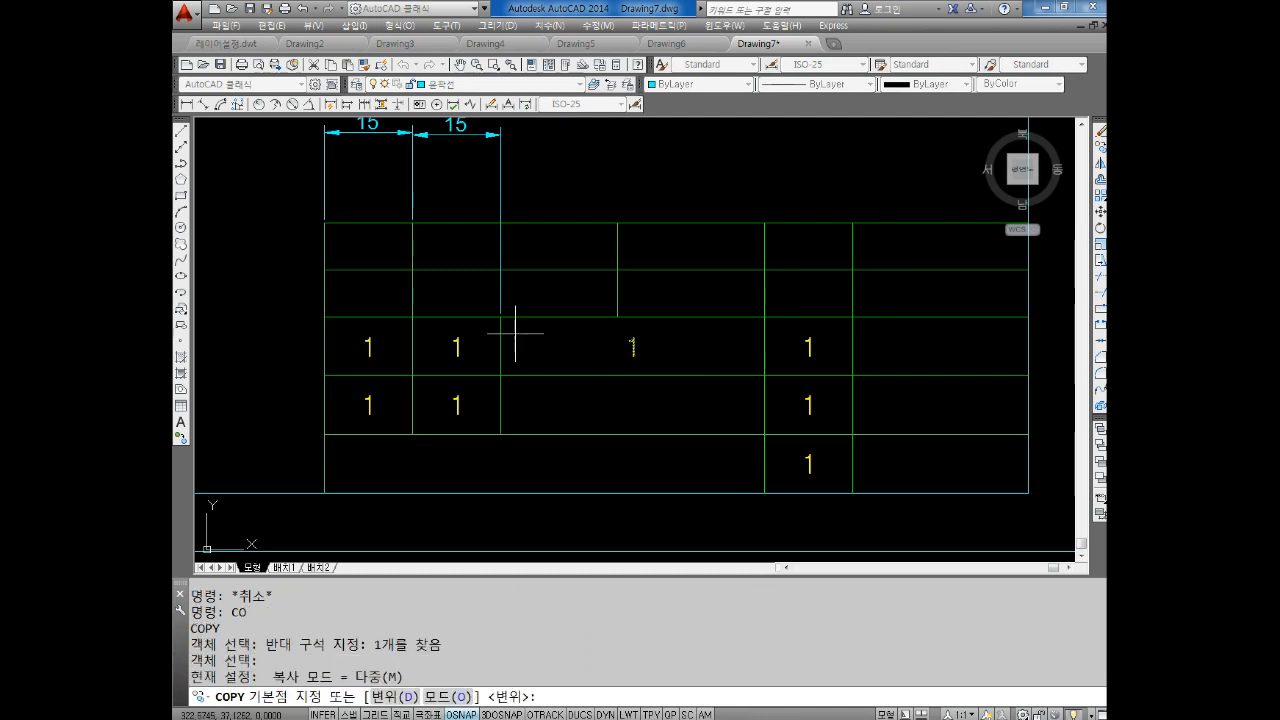
pyautogui.click(500, 317)
pyautogui.click(500, 375)
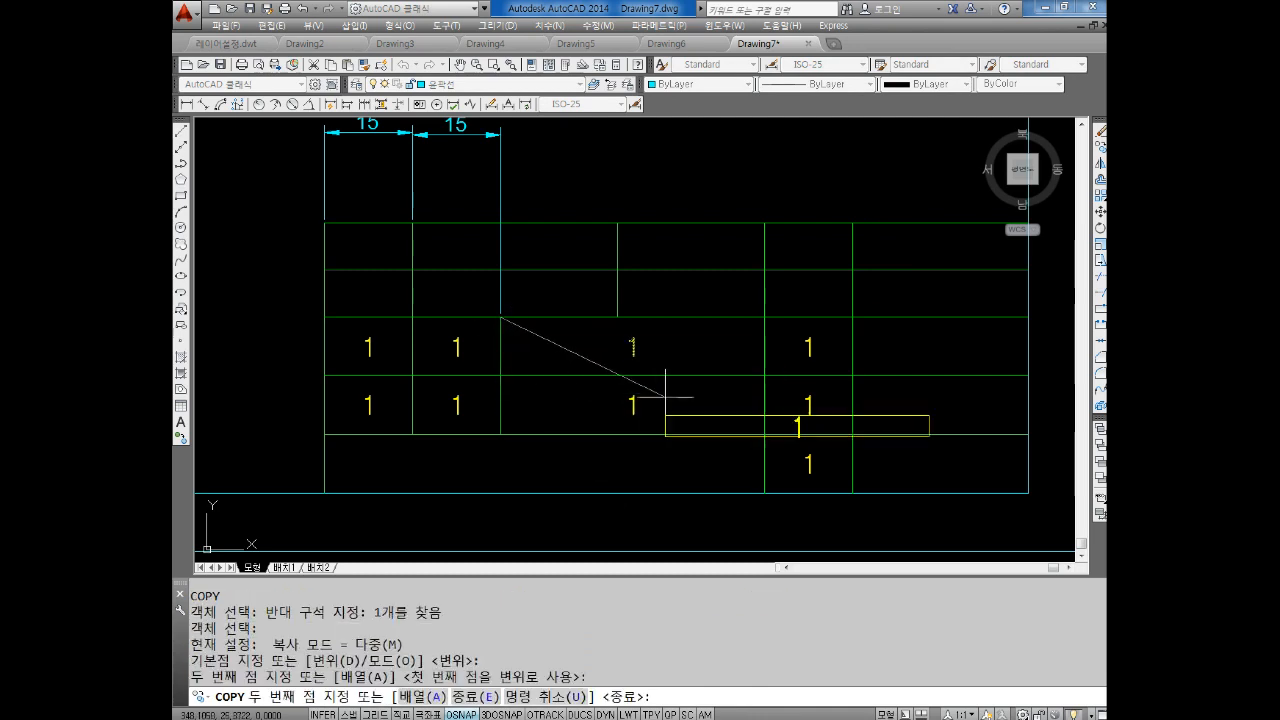
pyautogui.press('Escape')
pyautogui.press('Escape')
pyautogui.press('Escape')
pyautogui.press('Escape')
pyautogui.press('Escape')
pyautogui.press('Escape')
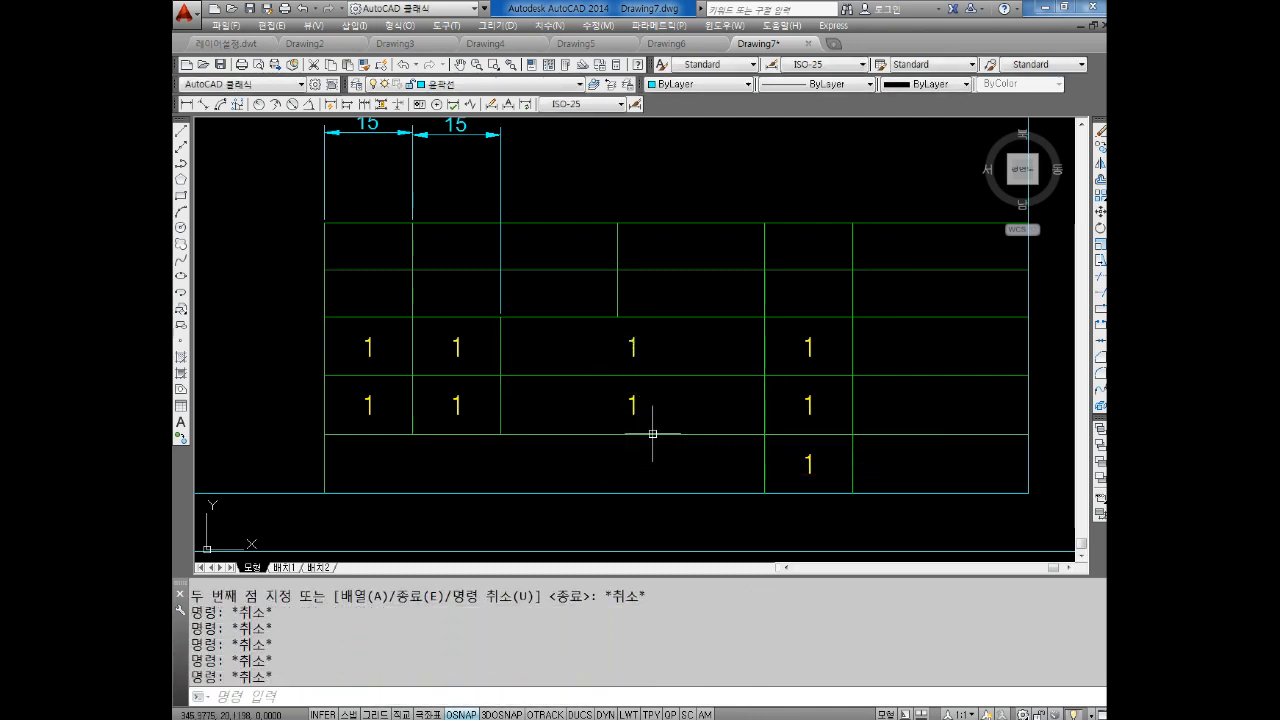
# Step: Erase the two 15 dimensions above the title block table
pyautogui.moveTo(559, 213); pyautogui.dragTo(576, 235, button='middle')
pyautogui.press('Escape')
pyautogui.click(577, 181)
pyautogui.click(369, 191)
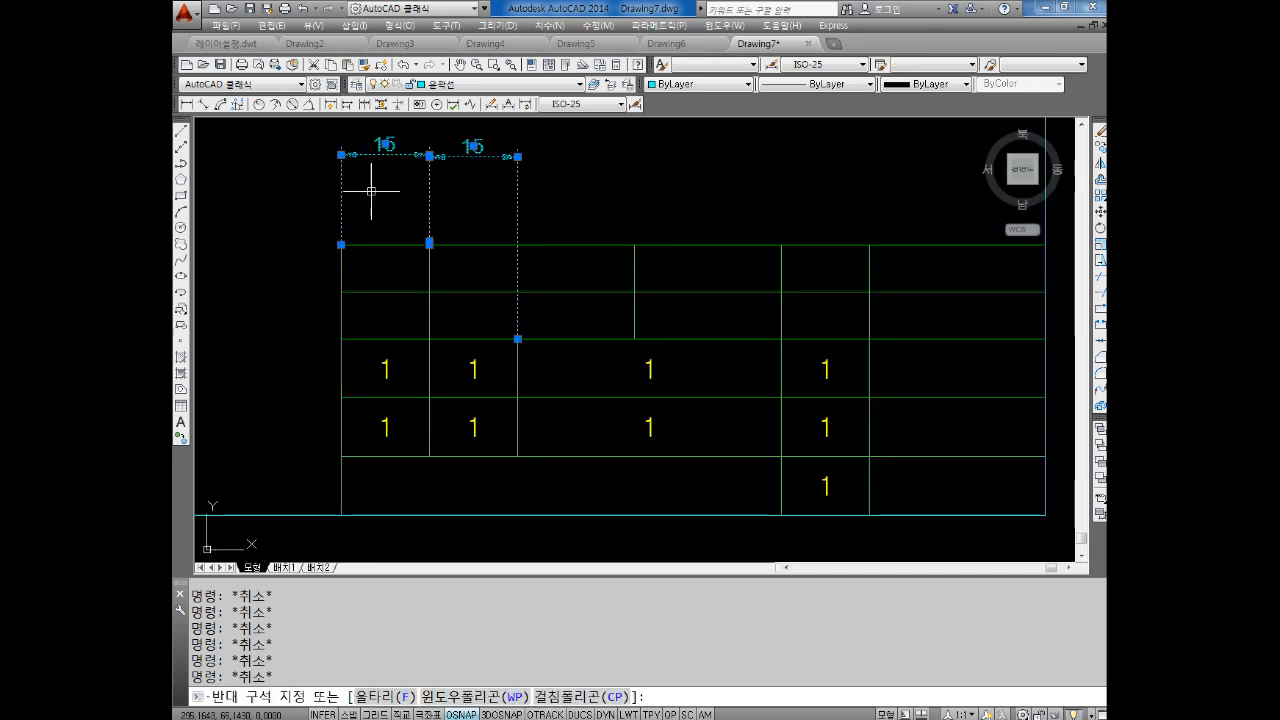
pyautogui.press('Delete')
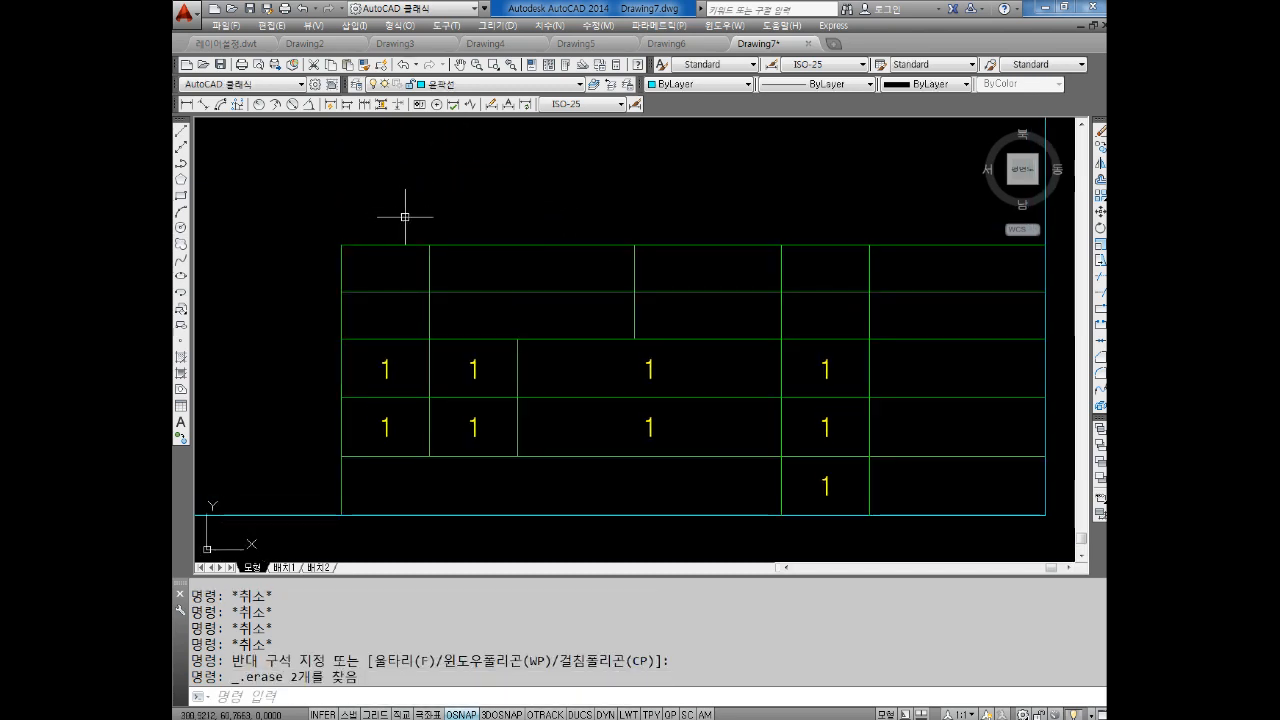
pyautogui.moveTo(403, 204); pyautogui.dragTo(399, 198, button='middle')
pyautogui.press('Escape')
pyautogui.press('Escape')
pyautogui.press('Escape')
pyautogui.press('Escape')
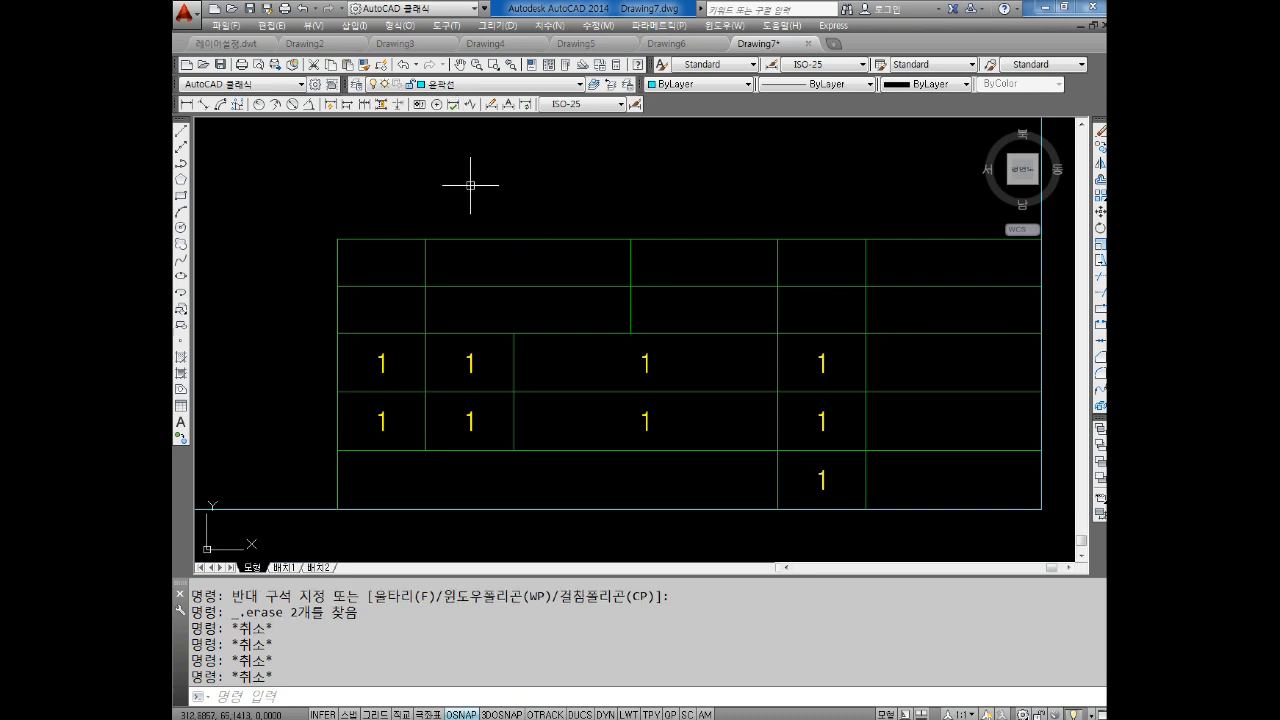
# Step: Draw a zigzag of connected diagonal lines through every cell of the table's first row, from its upper-left corner to the right border
pyautogui.write('l')
pyautogui.press('Return')
pyautogui.click(337, 239)
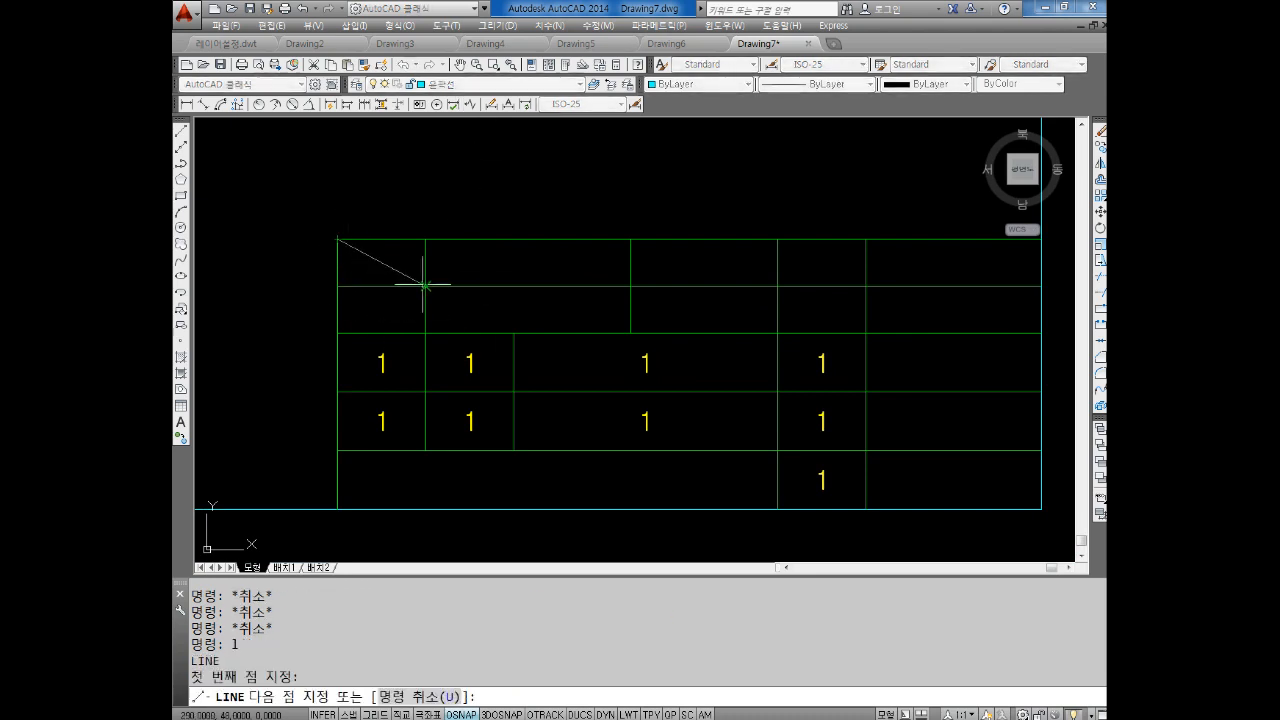
pyautogui.click(426, 286)
pyautogui.click(630, 239)
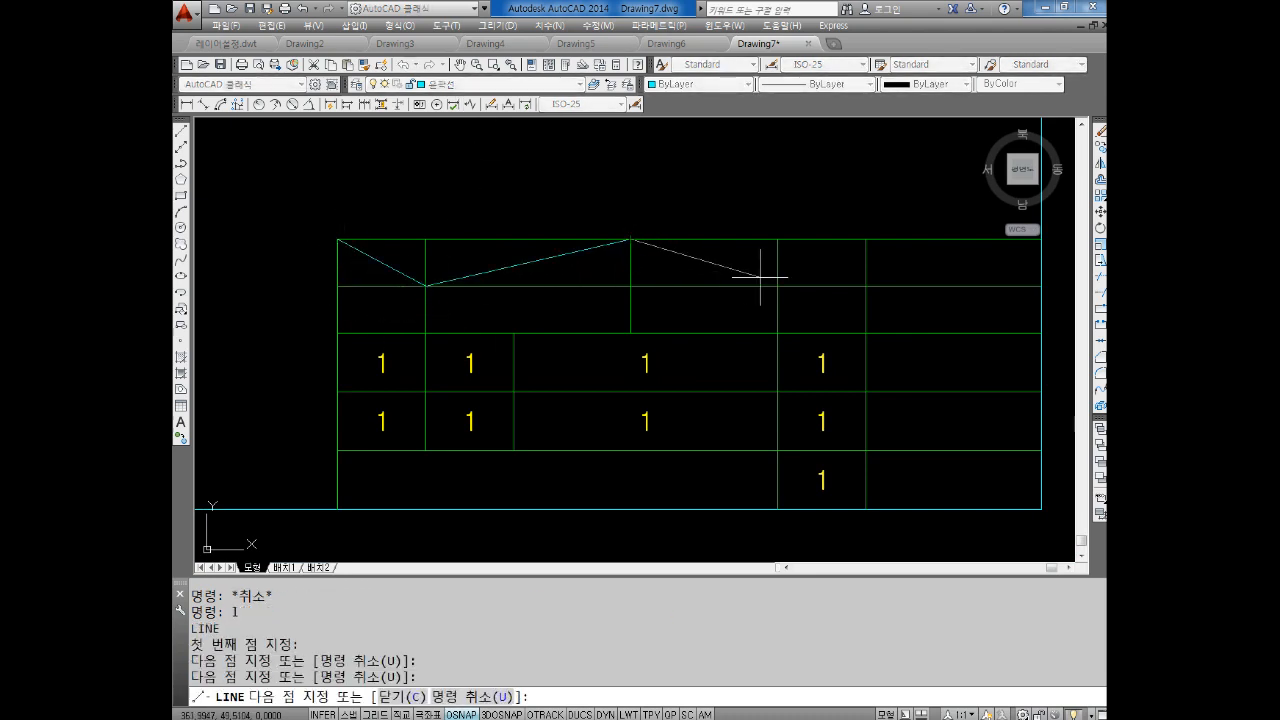
pyautogui.click(777, 286)
pyautogui.click(866, 239)
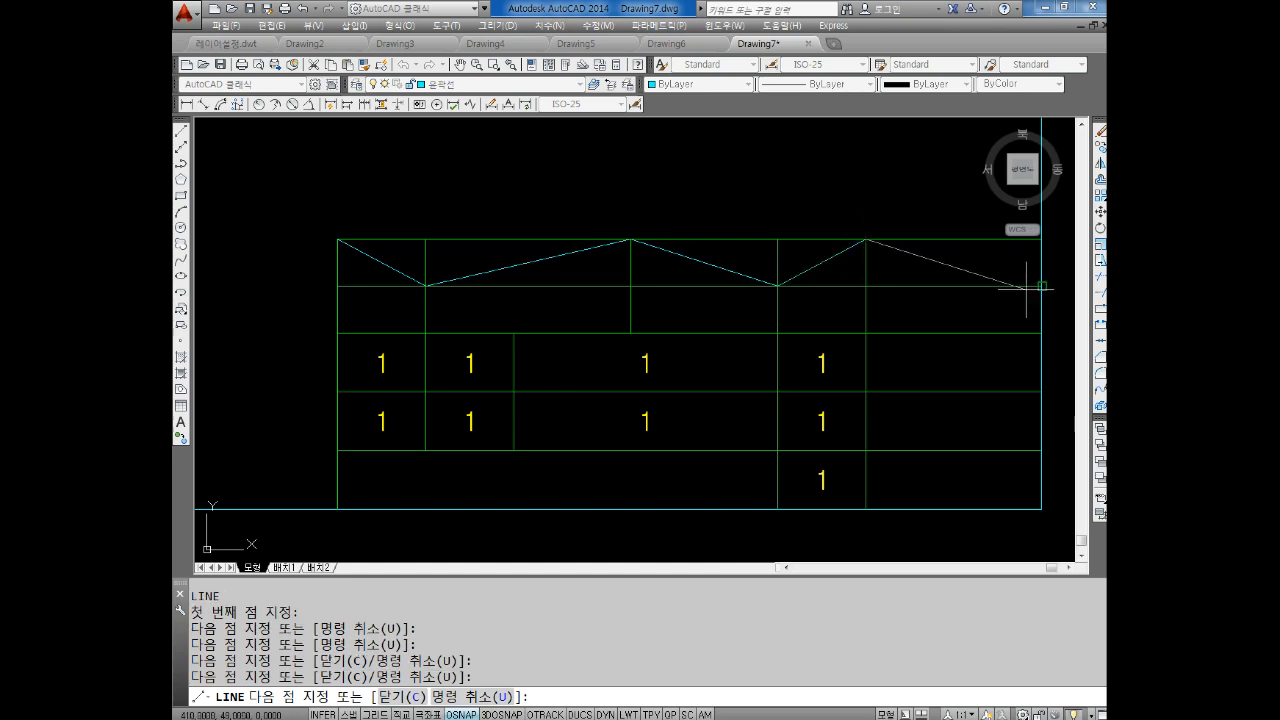
pyautogui.click(1039, 285)
pyautogui.press('Escape')
# Step: Draw connected diagonal lines back through the second row's cells, from the right border to the row's lower-left corner
pyautogui.press('Return')
pyautogui.click(1041, 286)
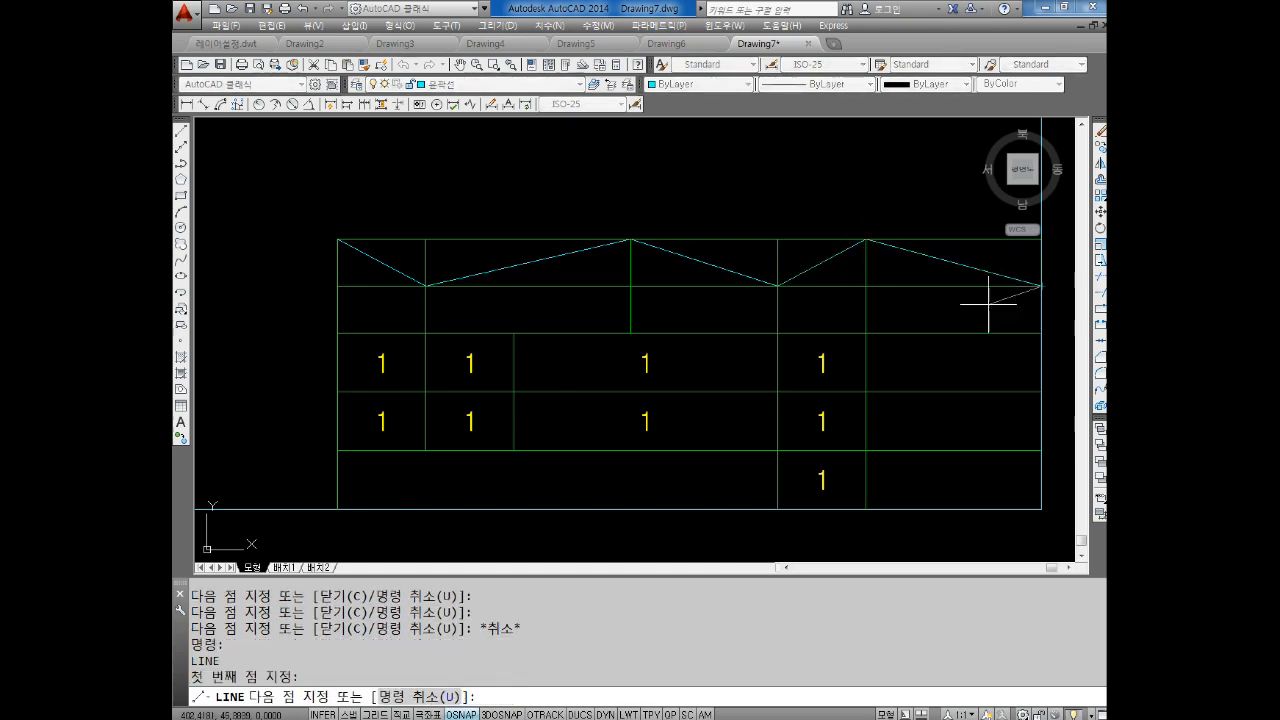
pyautogui.click(866, 333)
pyautogui.click(777, 286)
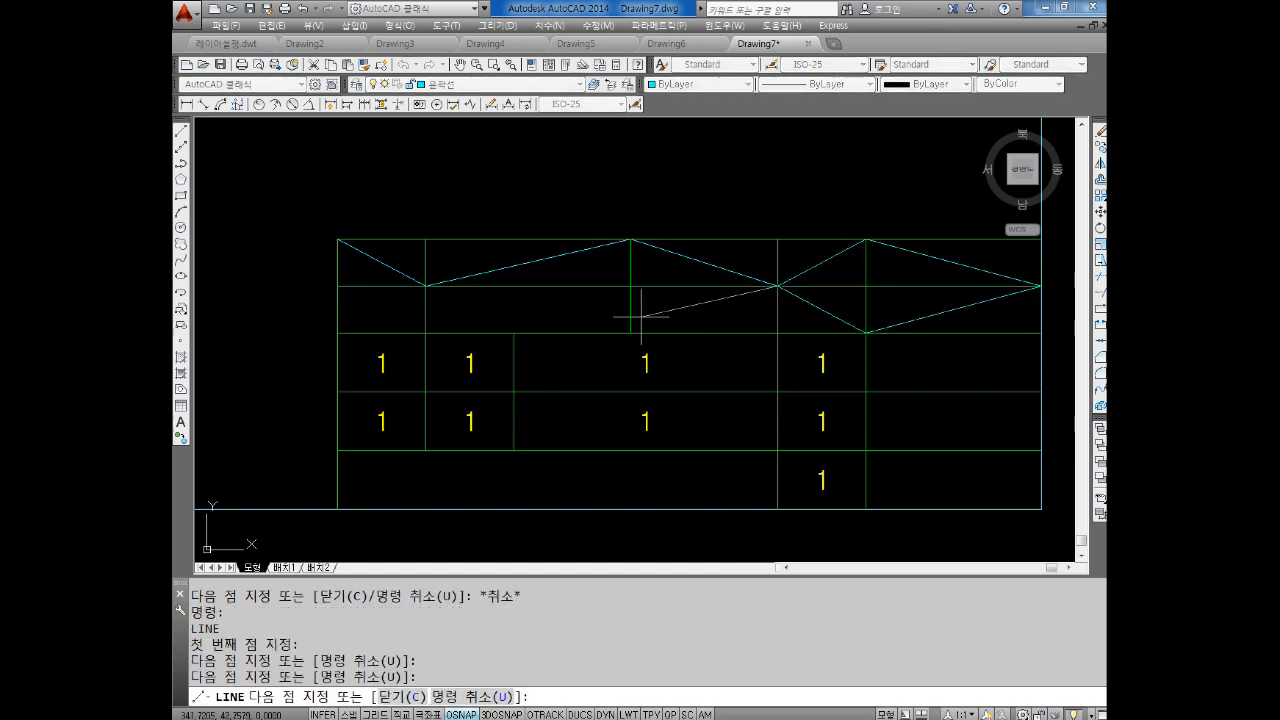
pyautogui.click(630, 333)
pyautogui.click(421, 286)
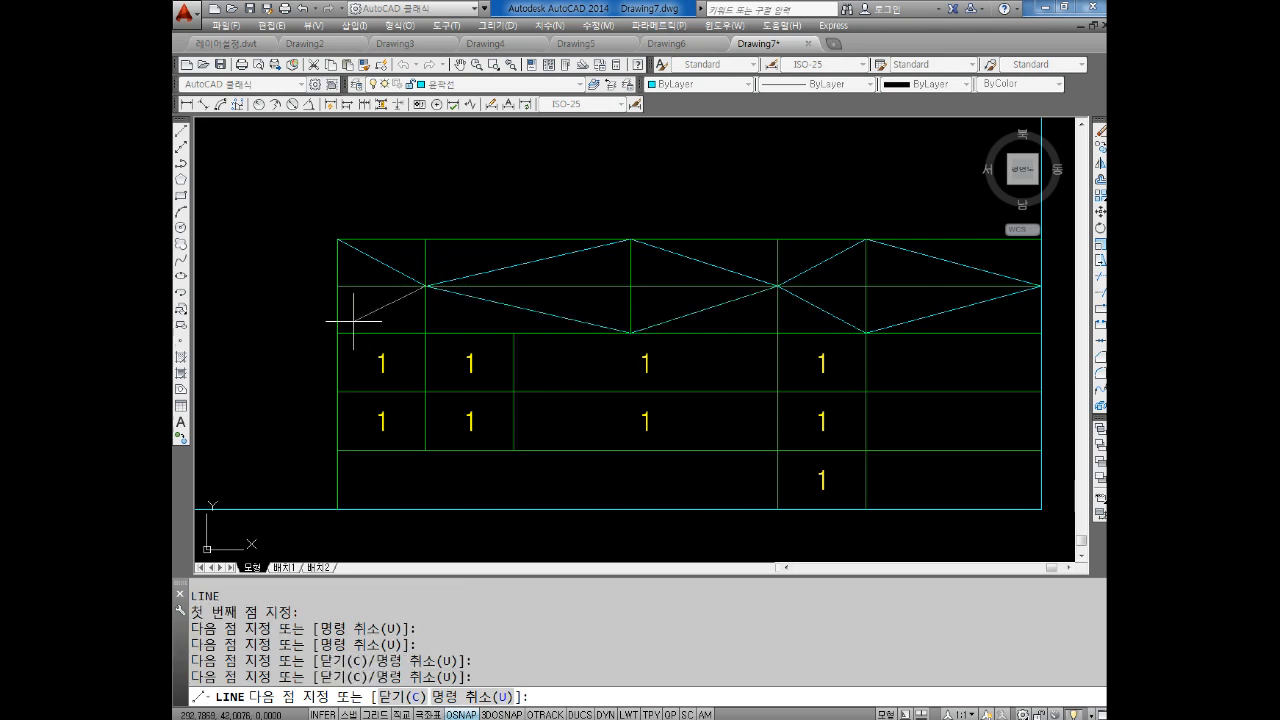
pyautogui.click(337, 333)
# Step: Continue the connected diagonals through the third row's cells, corner to corner, up to the right border
pyautogui.click(425, 391)
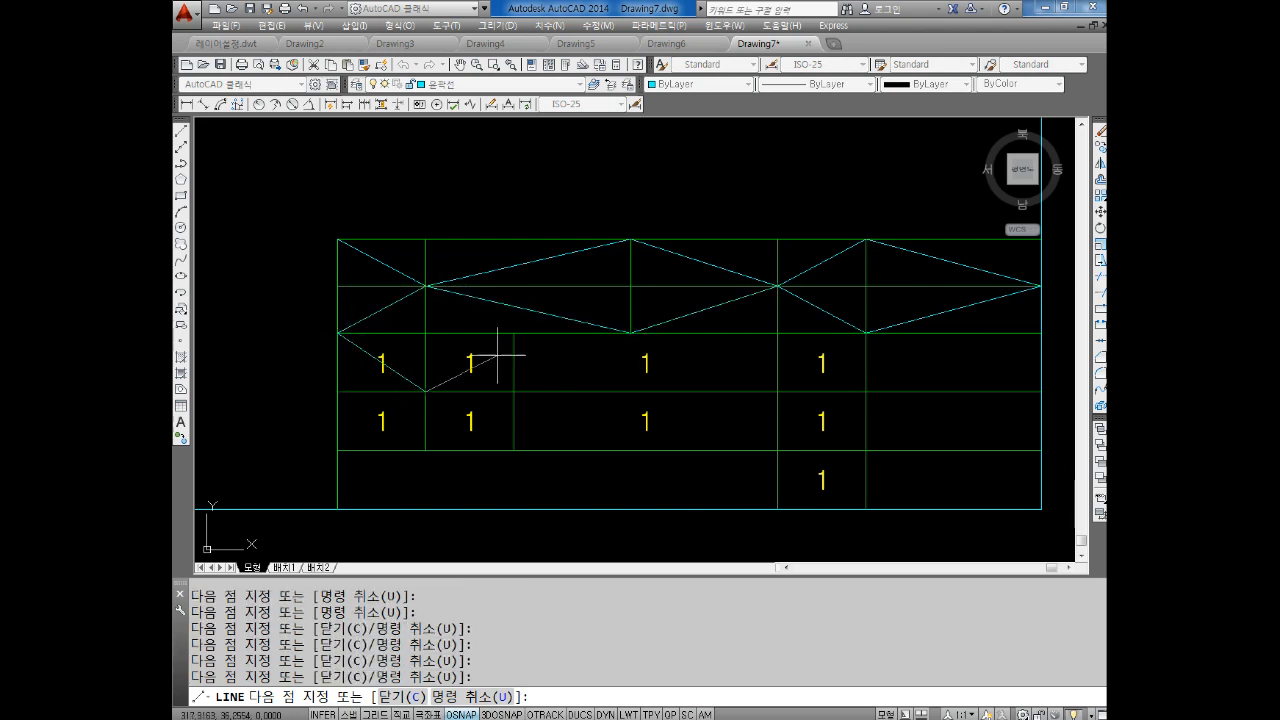
pyautogui.click(513, 333)
pyautogui.click(777, 391)
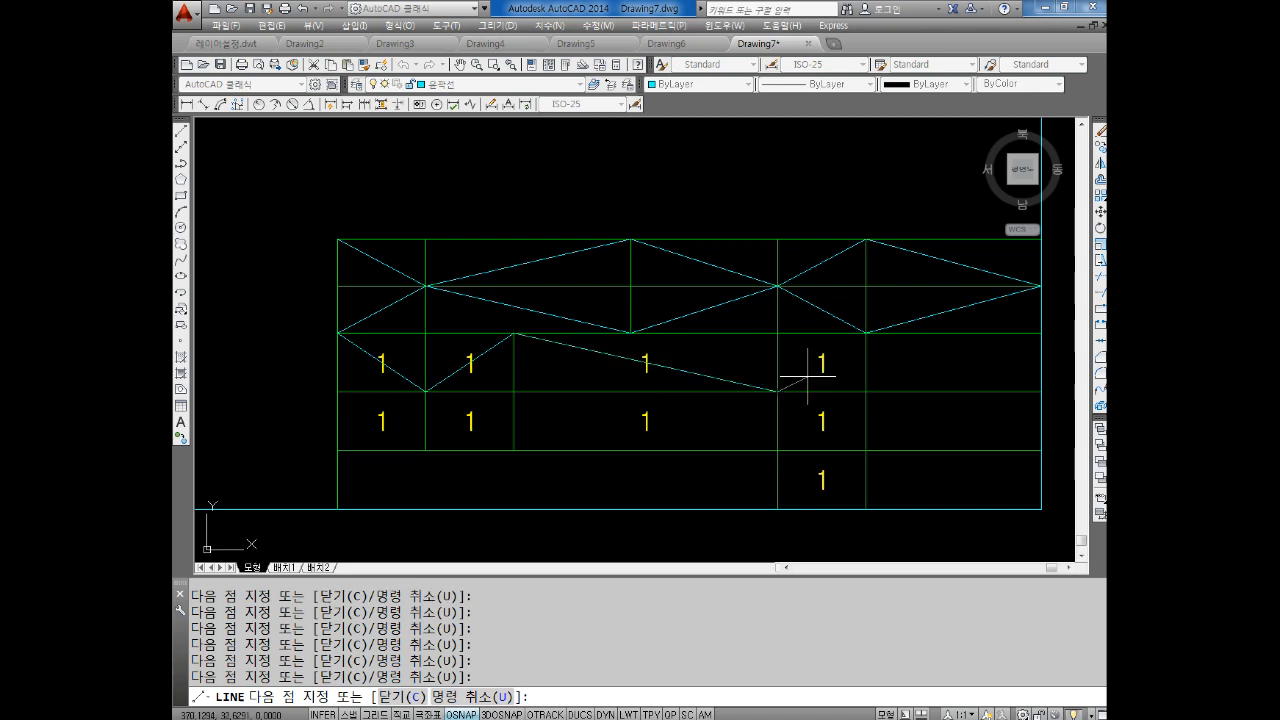
pyautogui.click(865, 333)
pyautogui.click(1041, 391)
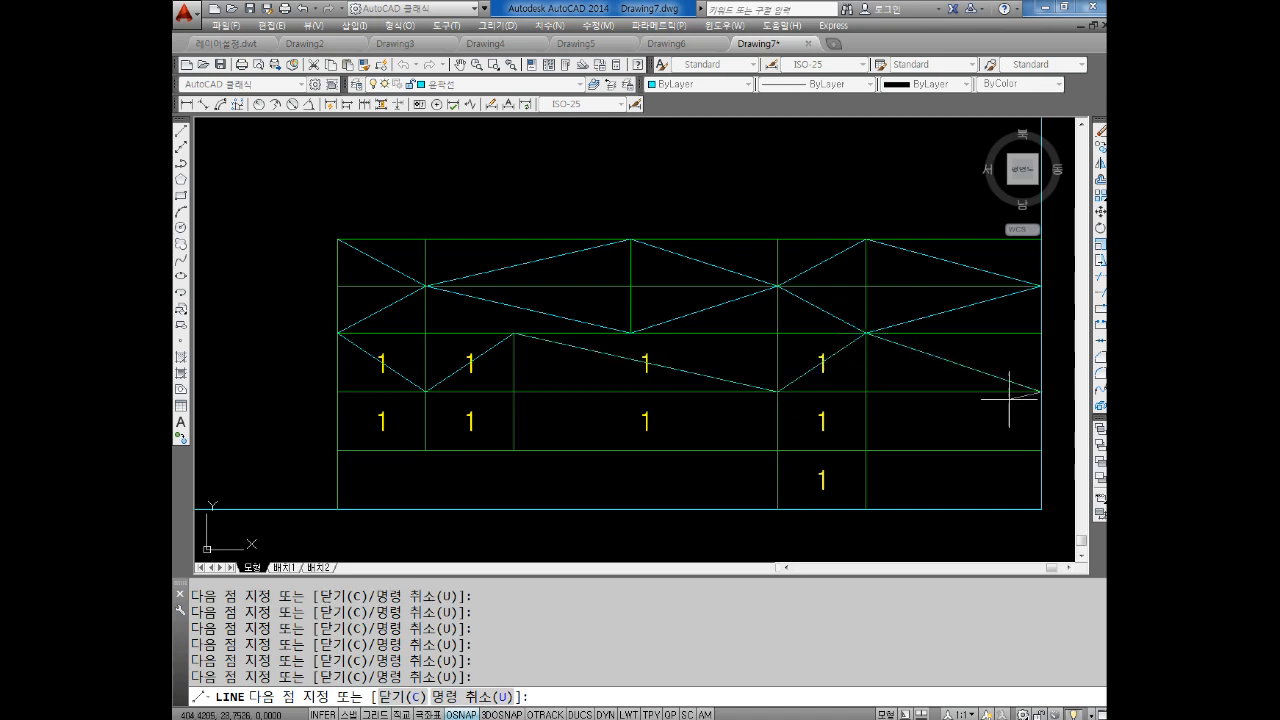
# Step: Continue the connected diagonals back through the fourth row and across the fifth row to the table's lower-right corner
pyautogui.click(777, 391)
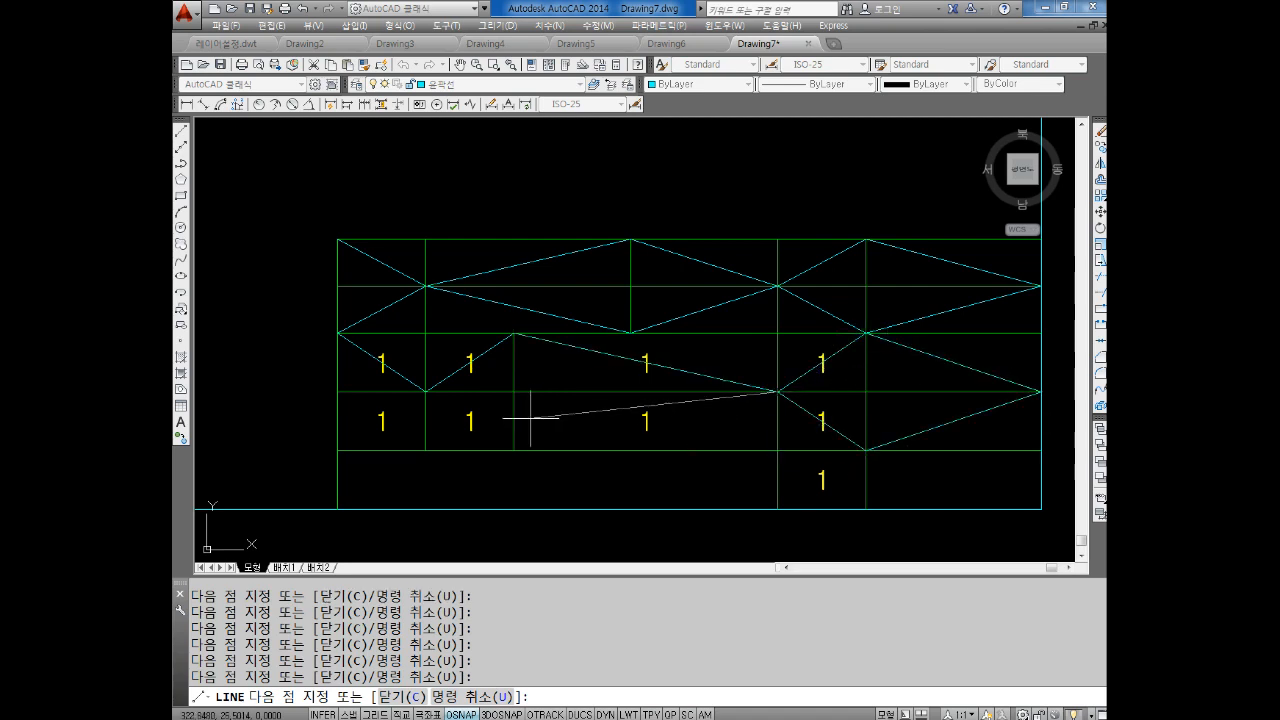
pyautogui.click(425, 391)
pyautogui.click(338, 450)
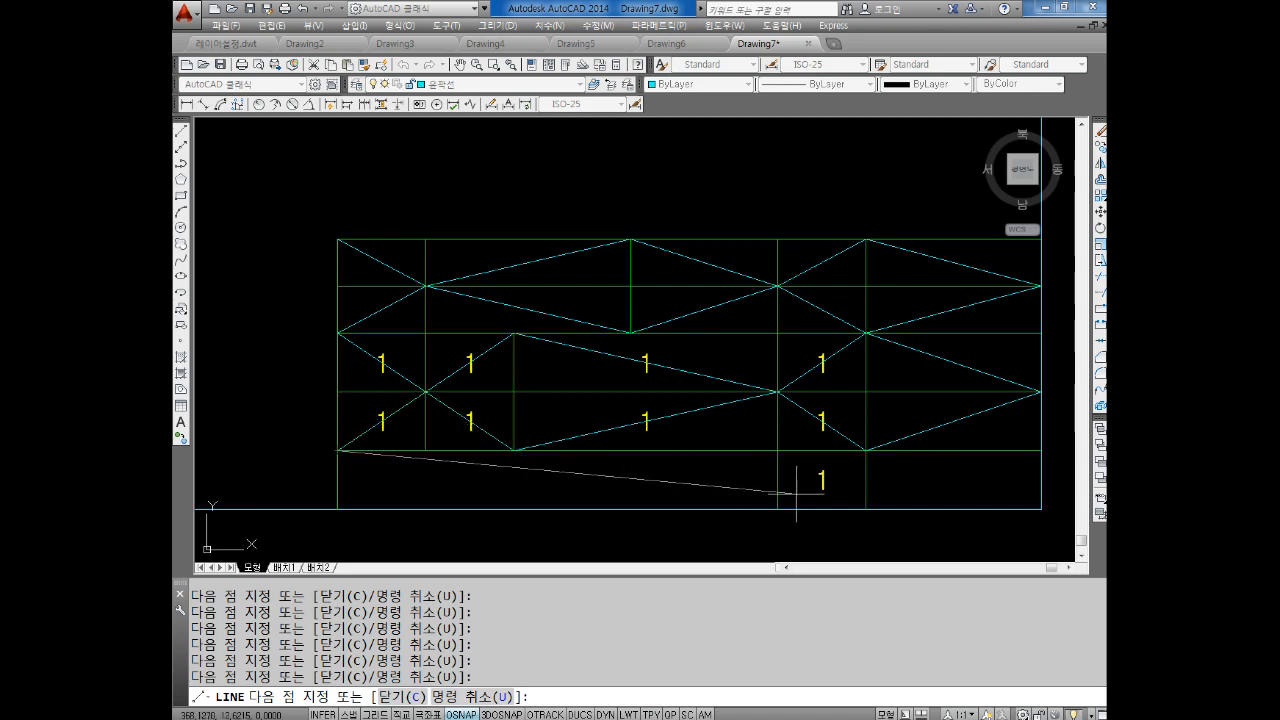
pyautogui.click(865, 450)
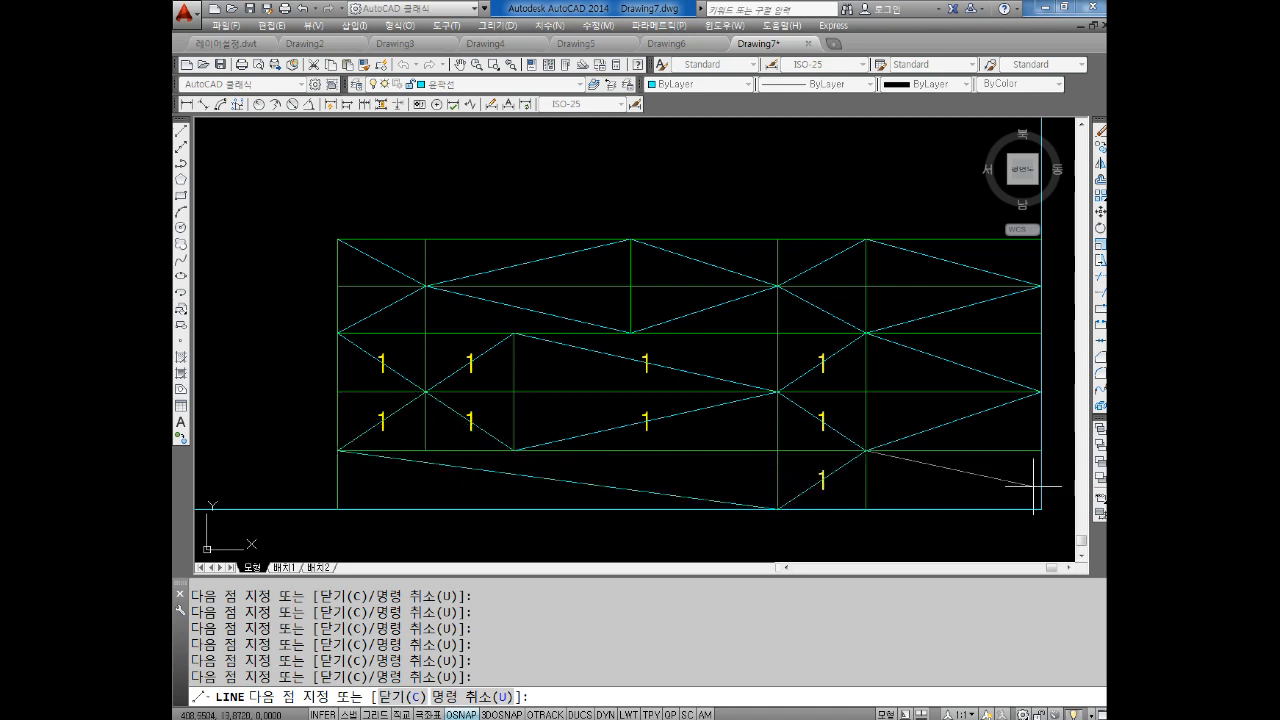
pyautogui.press('Escape')
pyautogui.press('Escape')
pyautogui.press('Escape')
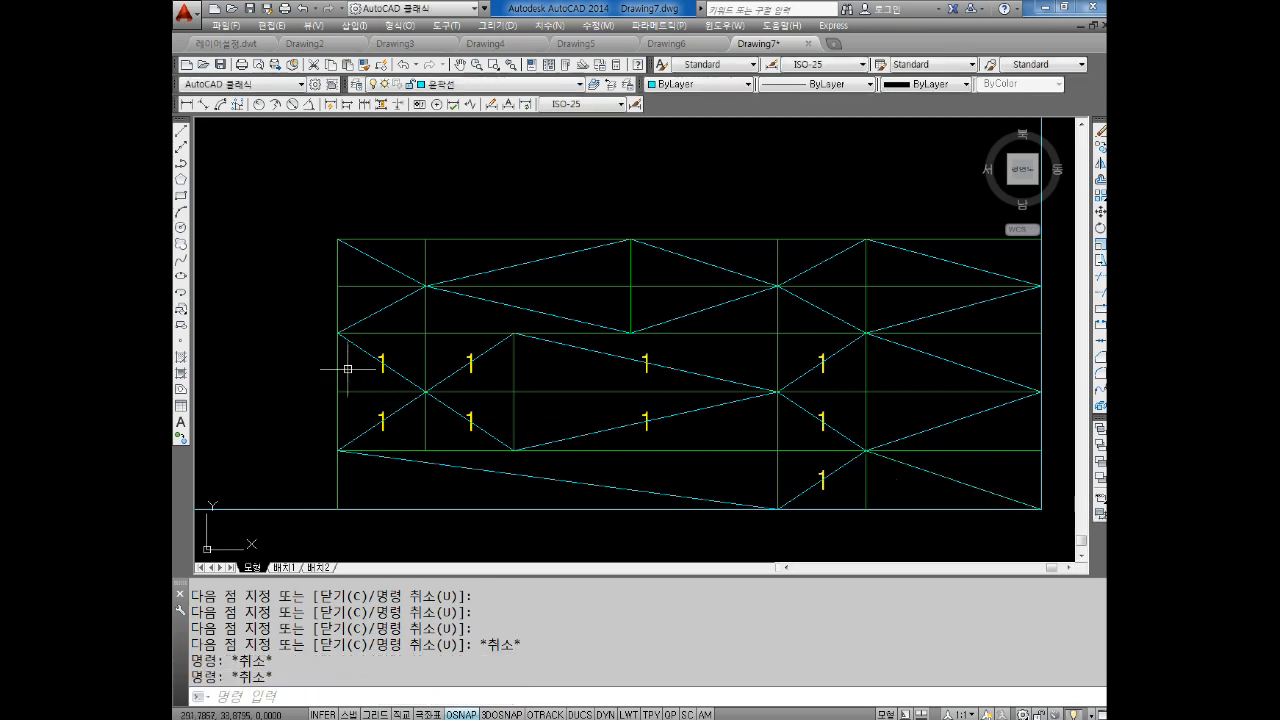
# Step: Erase the text in the two wide cells of the third and fourth rows
pyautogui.scroll(3, 414, 363)
pyautogui.scroll(-4, 491, 343)
pyautogui.scroll(1, 491, 343)
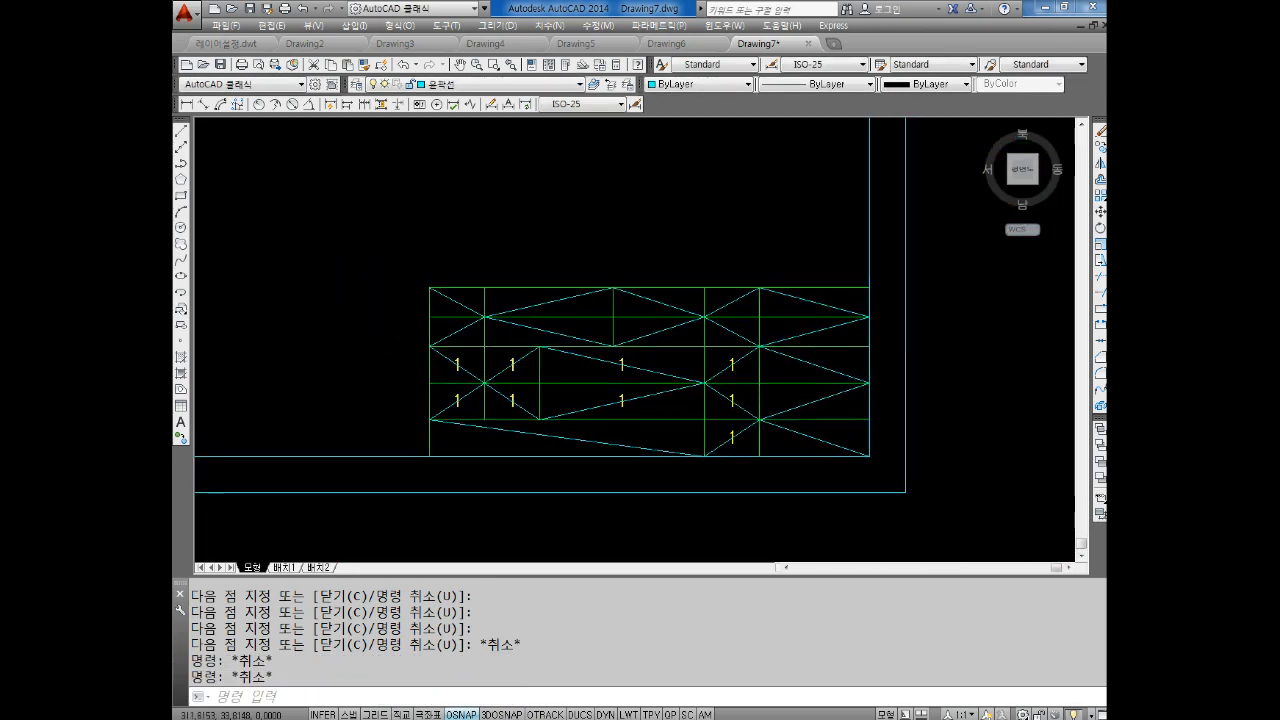
pyautogui.scroll(2, 508, 367)
pyautogui.press('Escape')
pyautogui.press('Escape')
pyautogui.press('Escape')
pyautogui.click(691, 415)
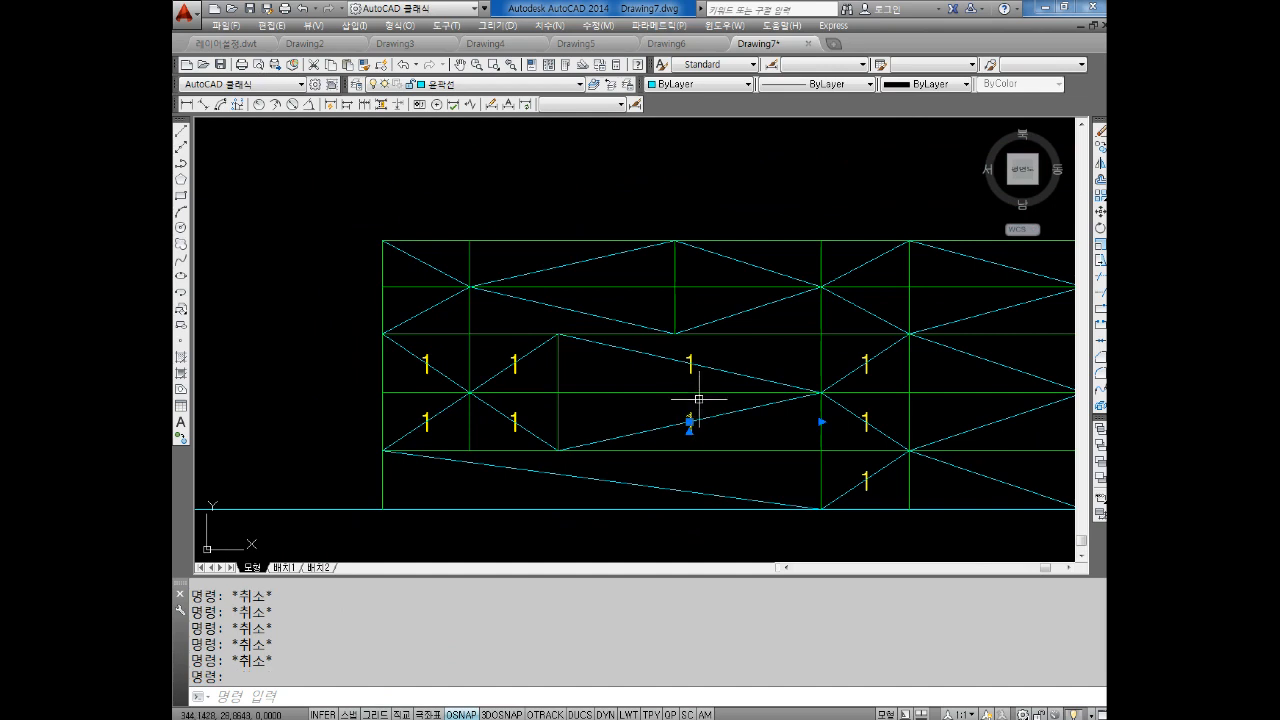
pyautogui.press('Delete')
pyautogui.click(690, 364)
pyautogui.press('Delete')
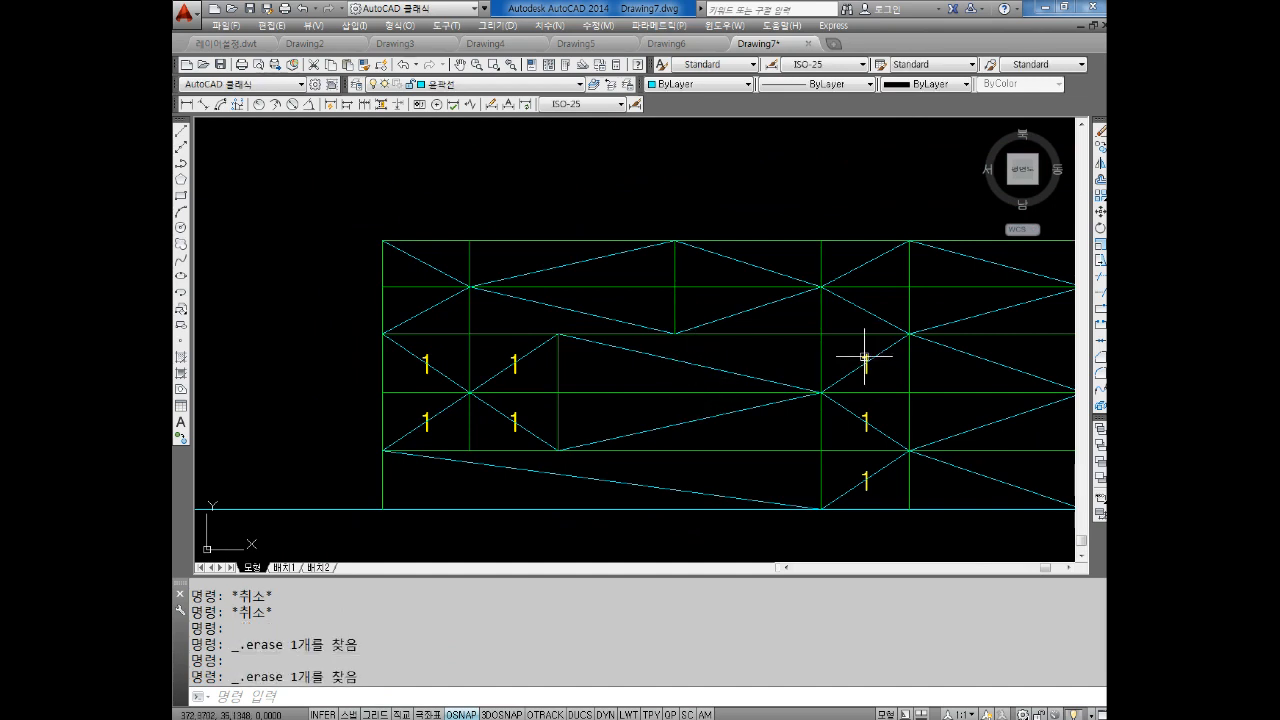
# Step: Erase the three texts in the narrow column right of the wide cells, along with the bottom cell's diagonal line
pyautogui.click(864, 358)
pyautogui.press('Delete')
pyautogui.click(869, 420)
pyautogui.press('Delete')
pyautogui.click(867, 477)
pyautogui.press('Delete')
pyautogui.click(868, 473)
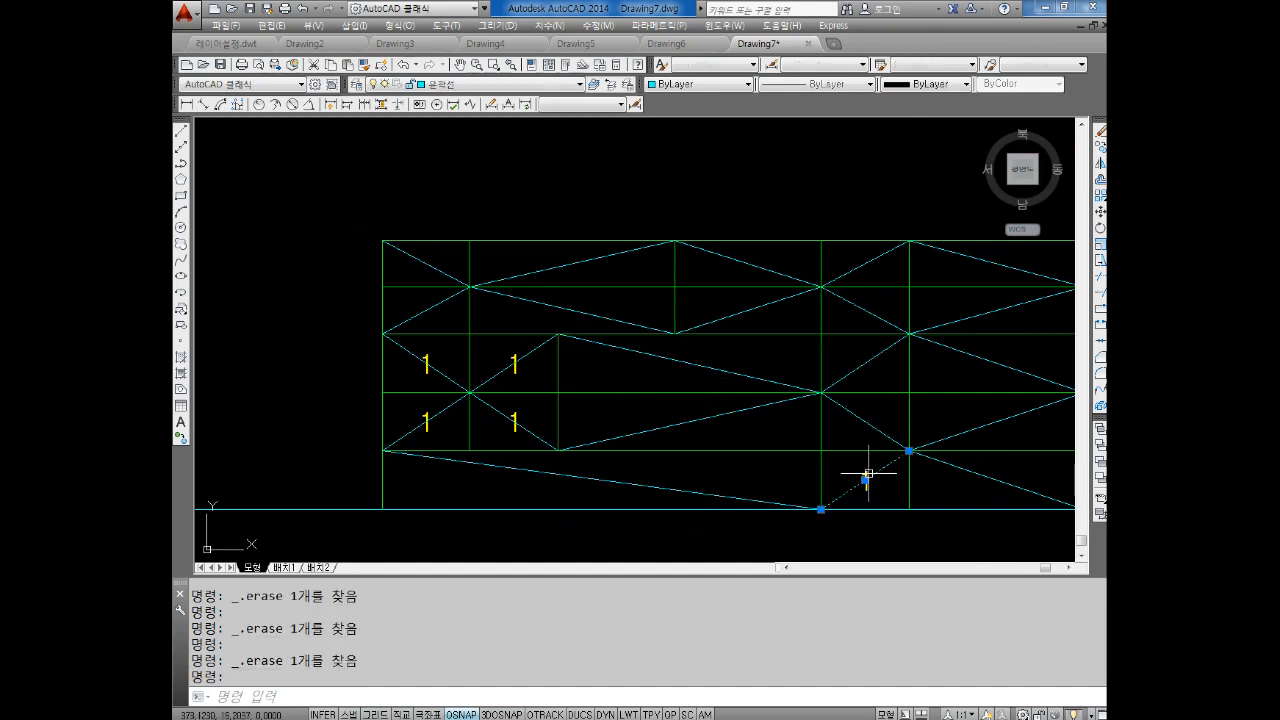
pyautogui.press('Delete')
pyautogui.click(866, 478)
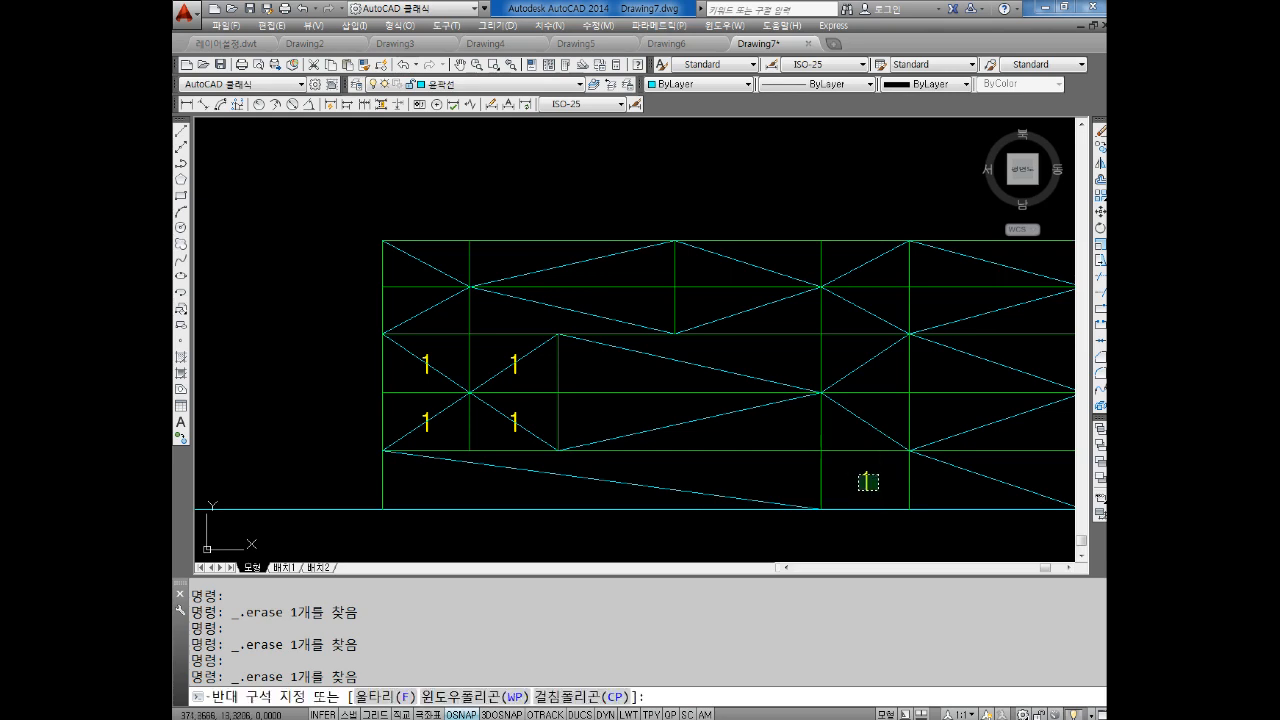
pyautogui.click(851, 480)
pyautogui.press('Delete')
# Step: Redraw the missing diagonal of the fifth row's narrow cell from its lower-left to its upper-right corner
pyautogui.press('Escape')
pyautogui.press('Escape')
pyautogui.write('L')
pyautogui.press('Return')
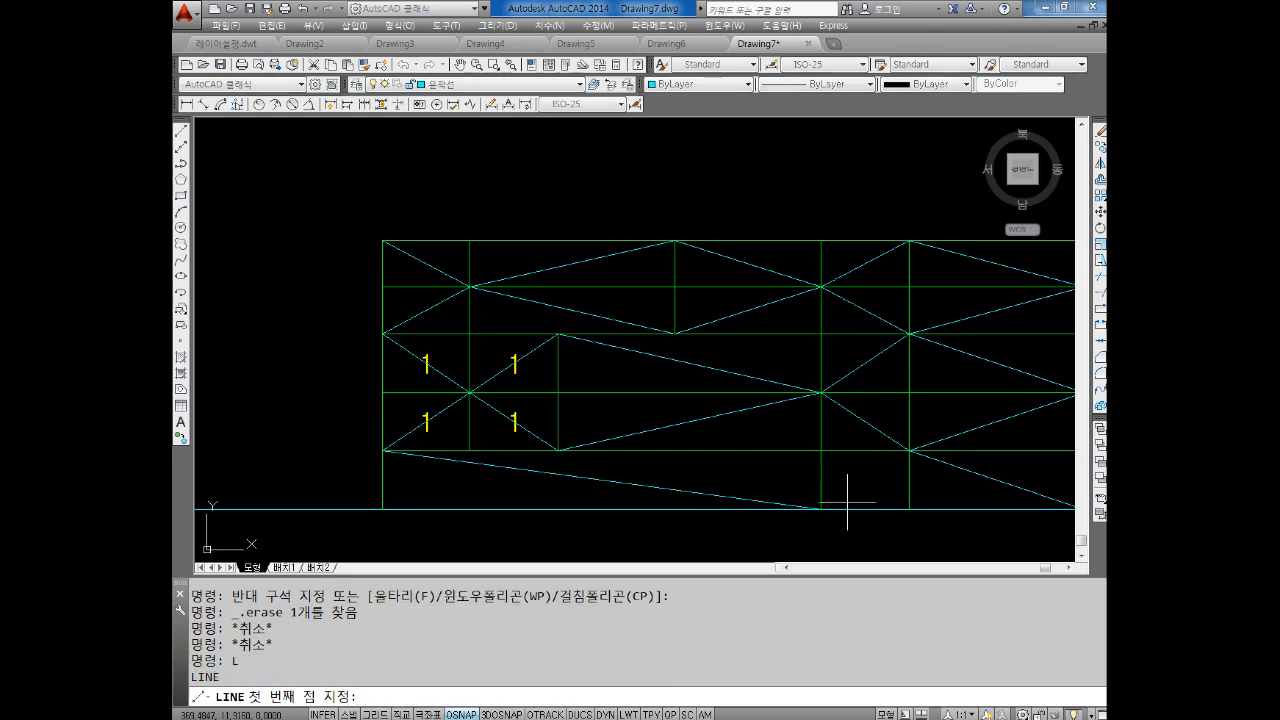
pyautogui.click(822, 508)
pyautogui.click(909, 450)
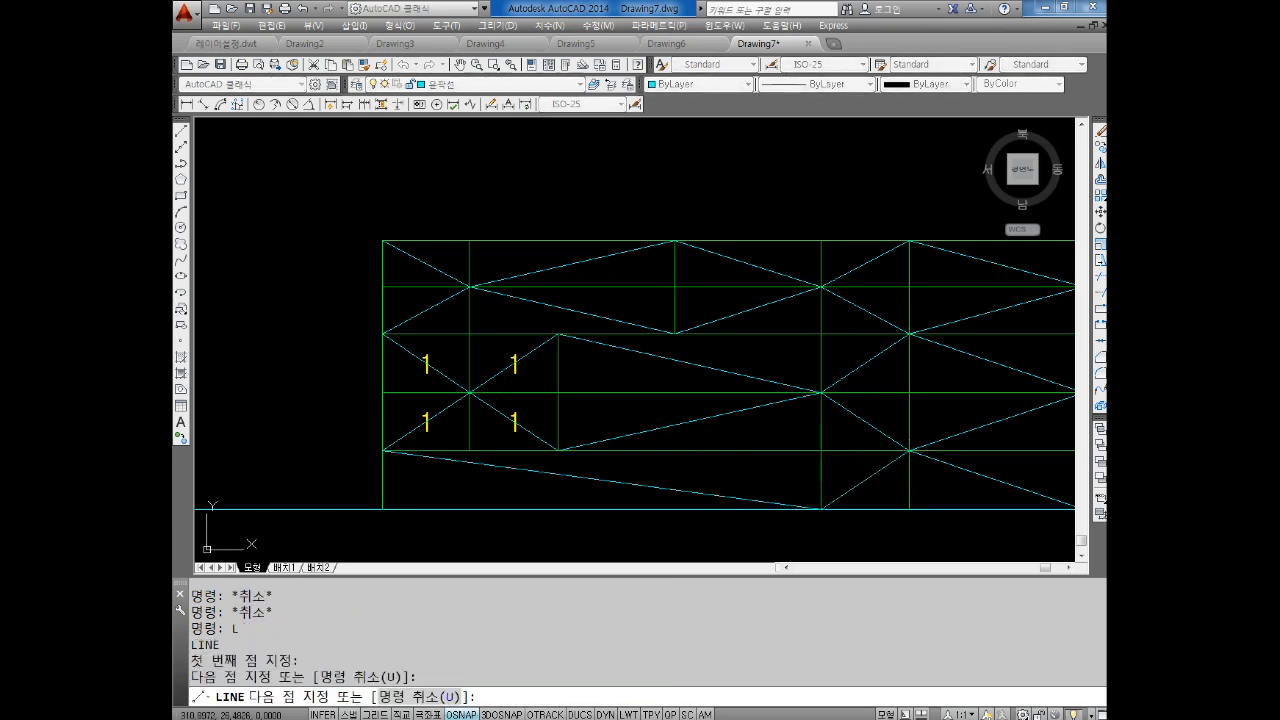
pyautogui.press('Escape')
pyautogui.press('Escape')
# Step: Erase the texts in the second column and in the fourth row's first cell, leaving only the third row's first text
pyautogui.click(514, 422)
pyautogui.press('Delete')
pyautogui.click(513, 355)
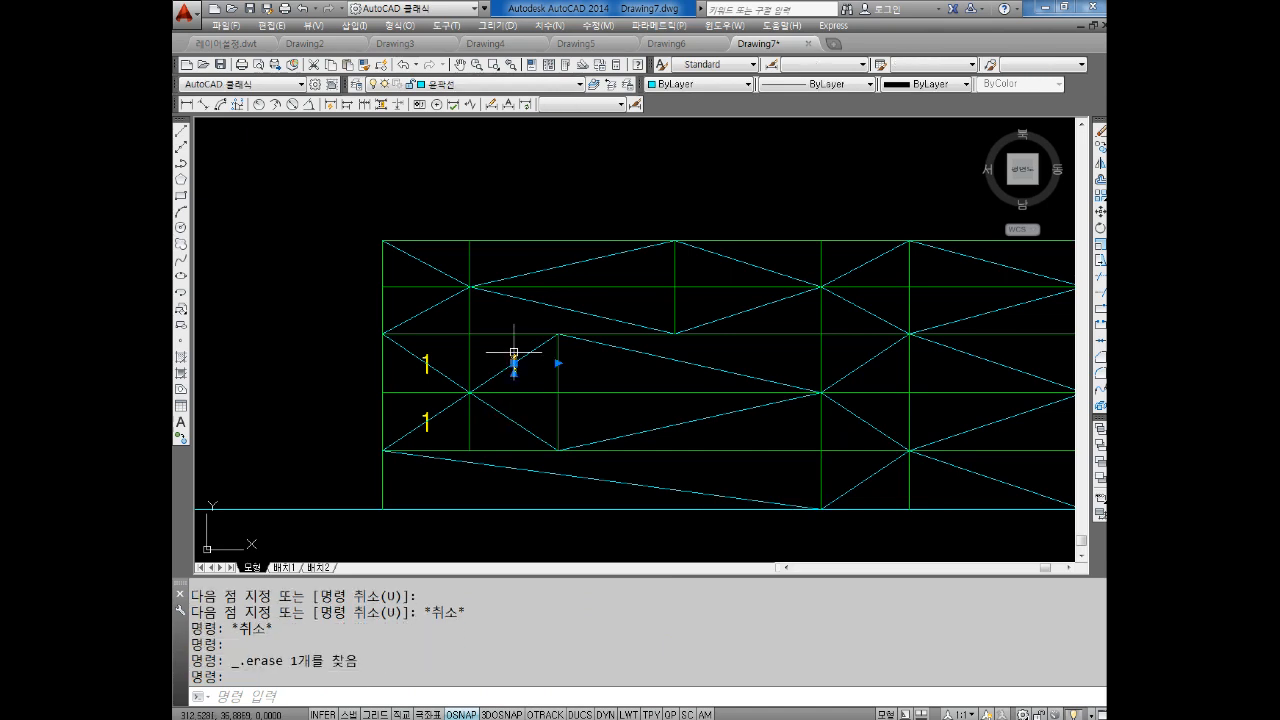
pyautogui.press('Delete')
pyautogui.press('Escape')
pyautogui.press('Escape')
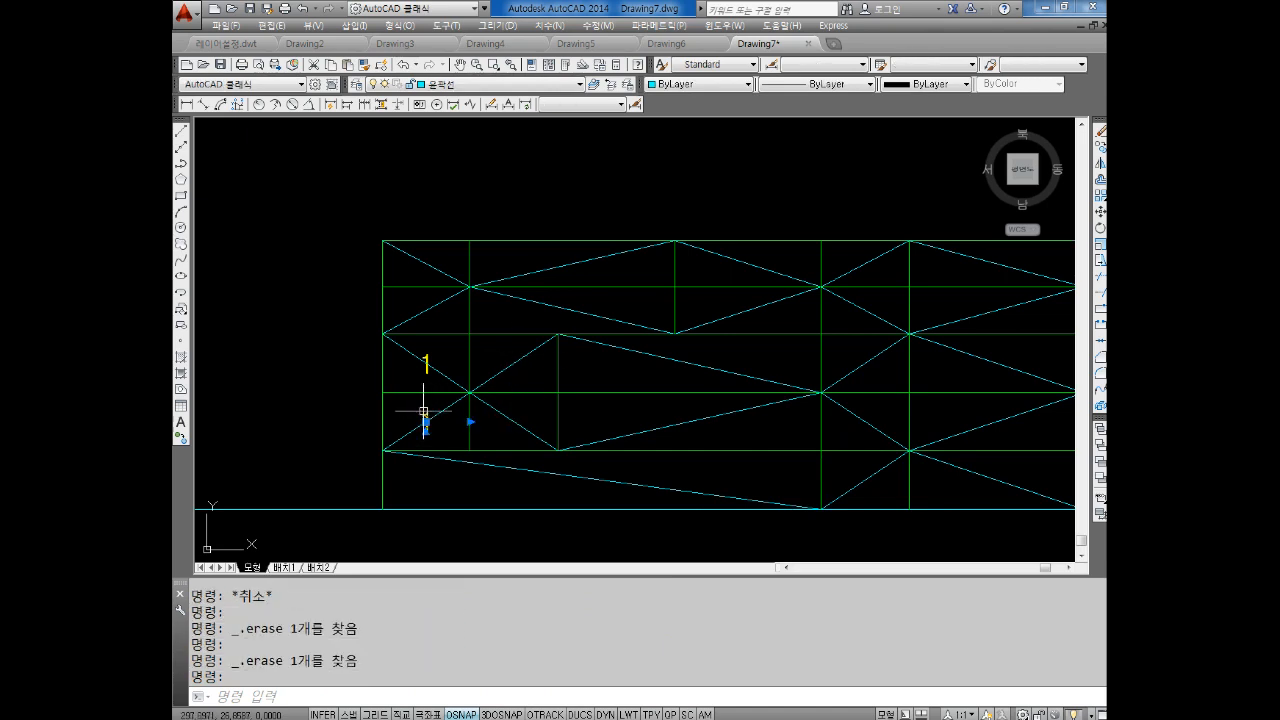
pyautogui.scroll(4, 436, 367)
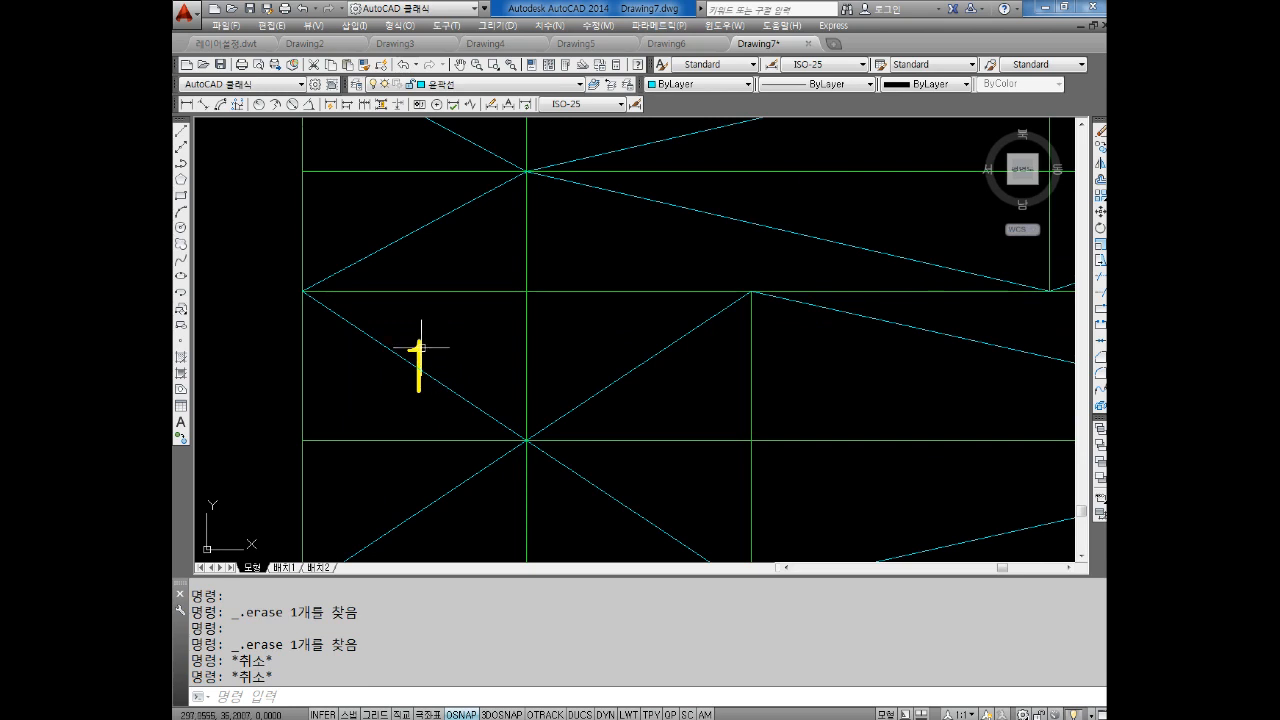
# Step: Erase the remaining text in the third row's first cell
pyautogui.click(421, 347)
pyautogui.press('Delete')
pyautogui.press('Escape')
pyautogui.press('Escape')
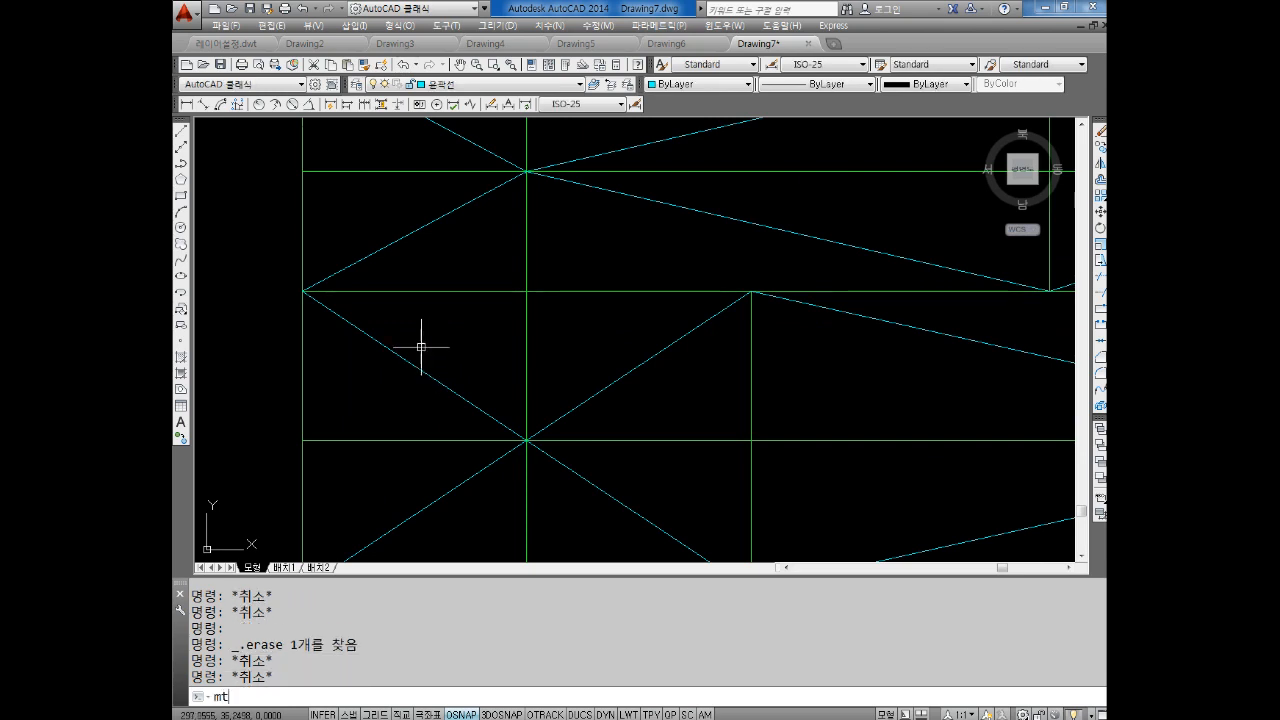
# Step: Start multiline text spanning the third row's first cell, with the 굴림 font, height 3.5 and yellow colour
pyautogui.write('mt')
pyautogui.press('Return')
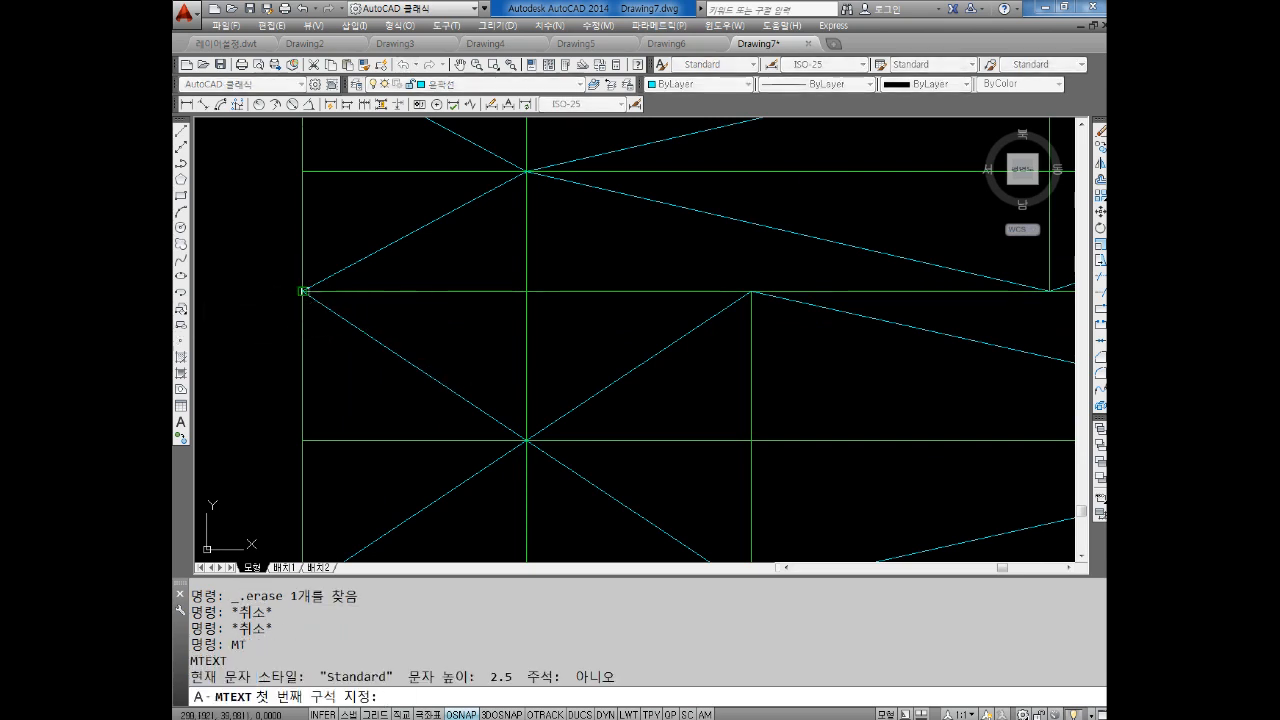
pyautogui.click(303, 291)
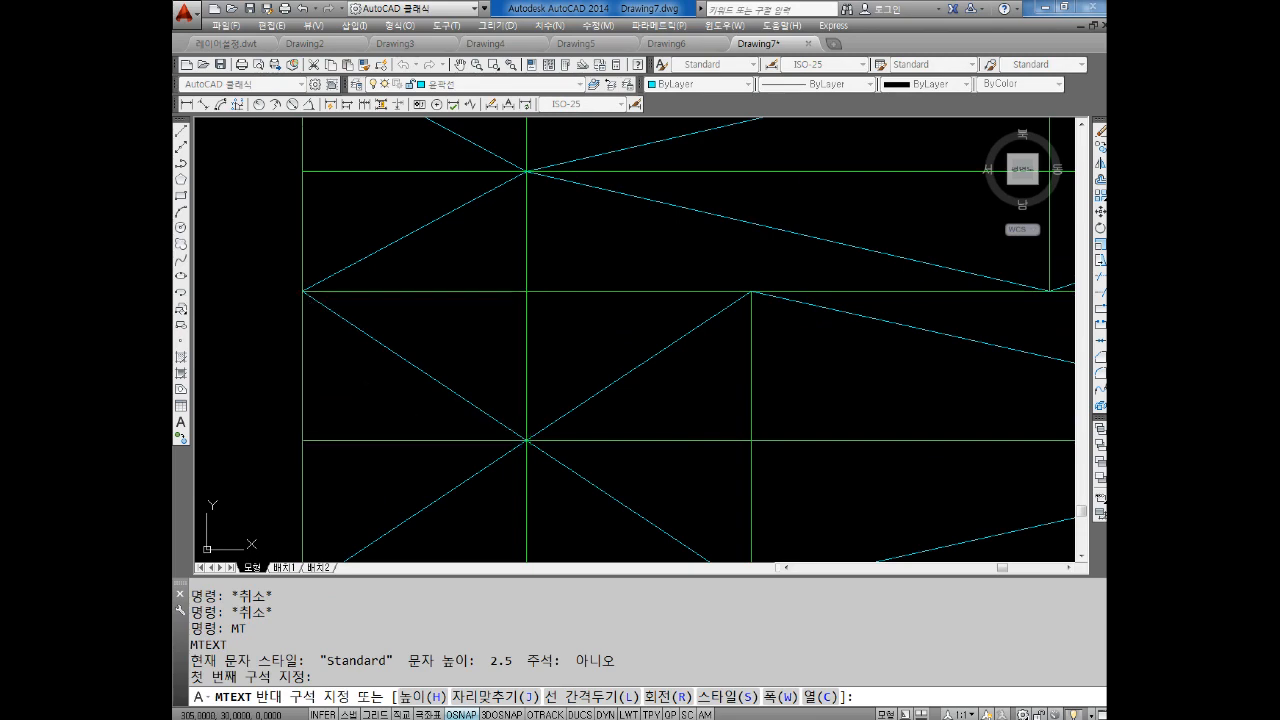
pyautogui.click(526, 354)
pyautogui.click(308, 199)
pyautogui.scroll(-6, 342, 265)
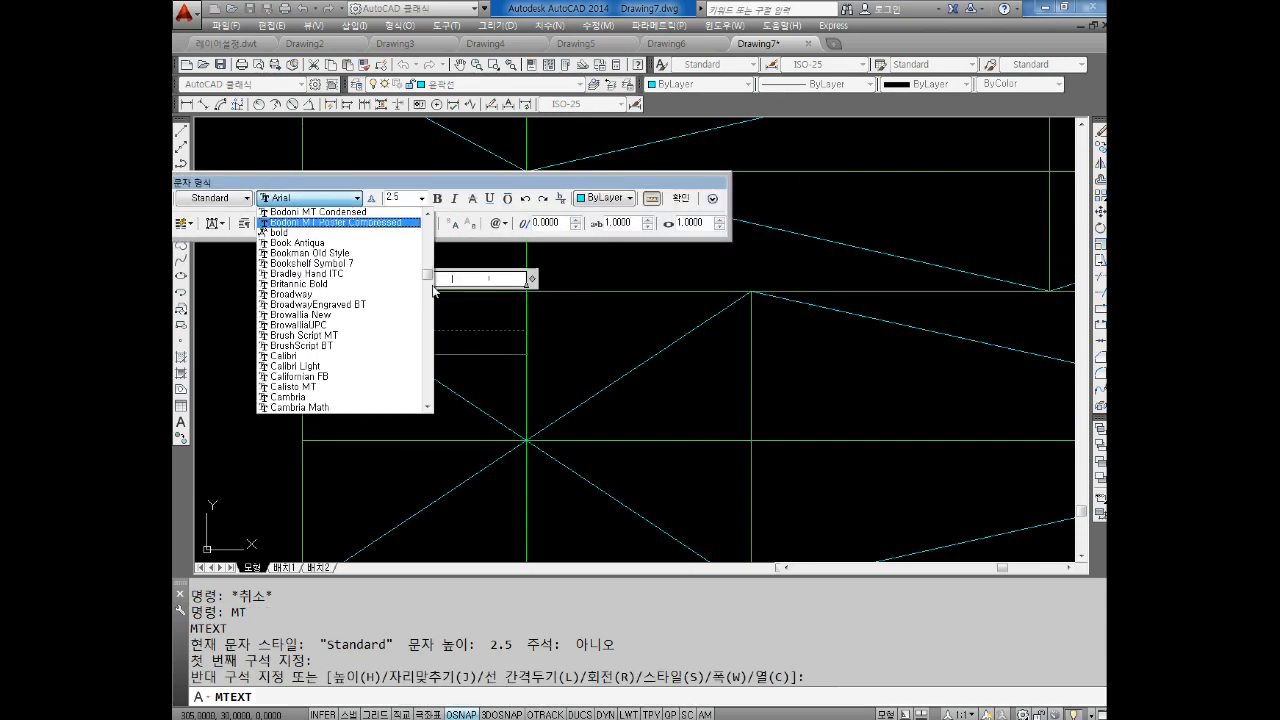
pyautogui.moveTo(428, 246); pyautogui.dragTo(428, 377)
pyautogui.click(300, 253)
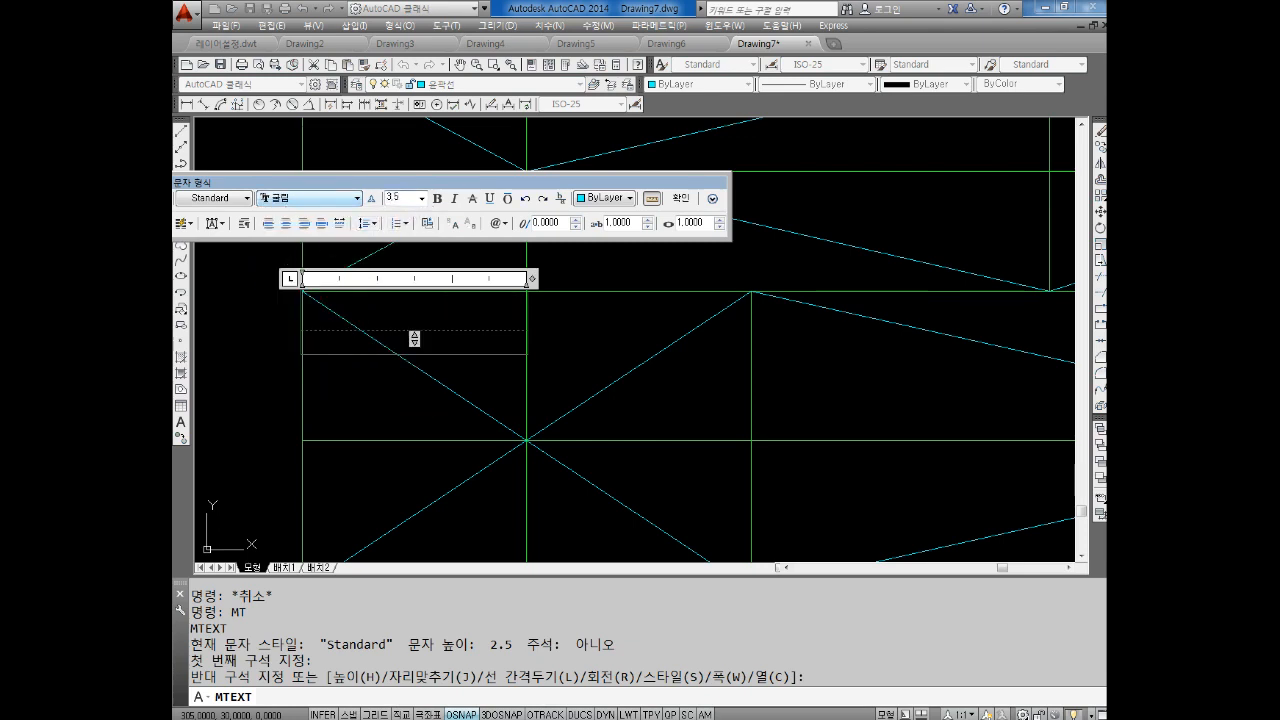
pyautogui.click(608, 198)
pyautogui.click(600, 246)
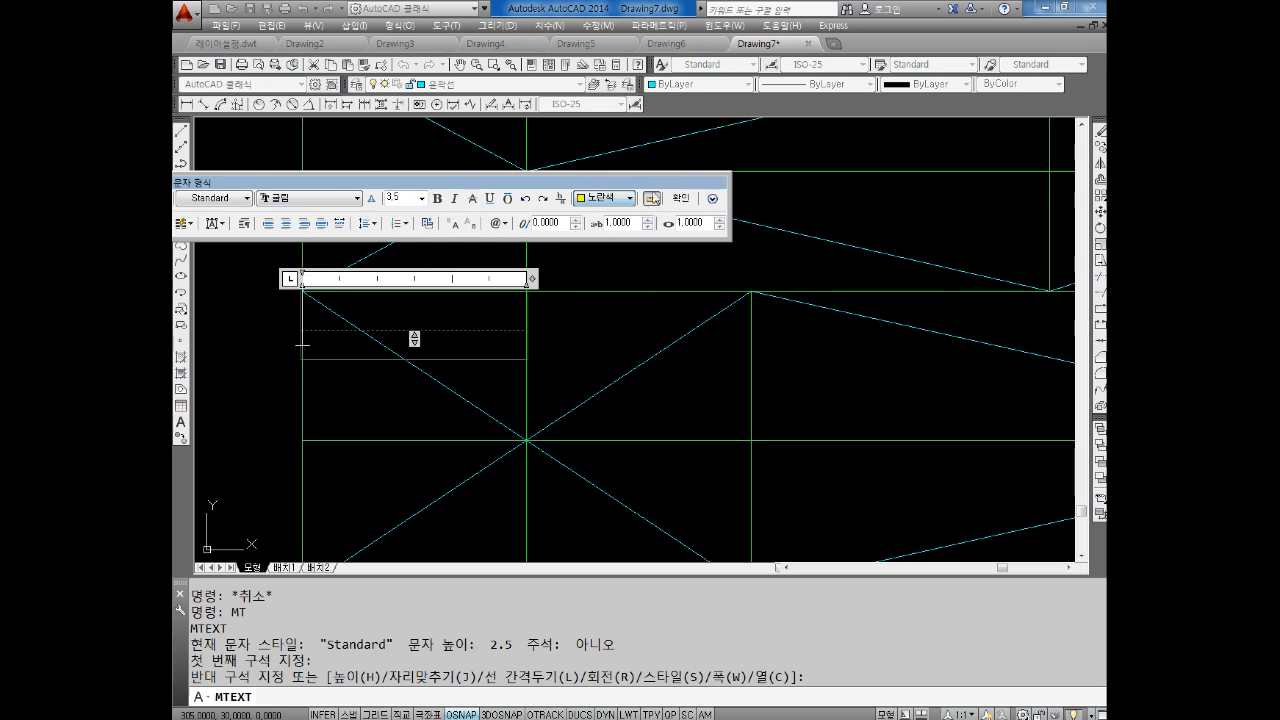
# Step: Justify the text middle centre, enter "1" and finish the multiline text
pyautogui.click(217, 223)
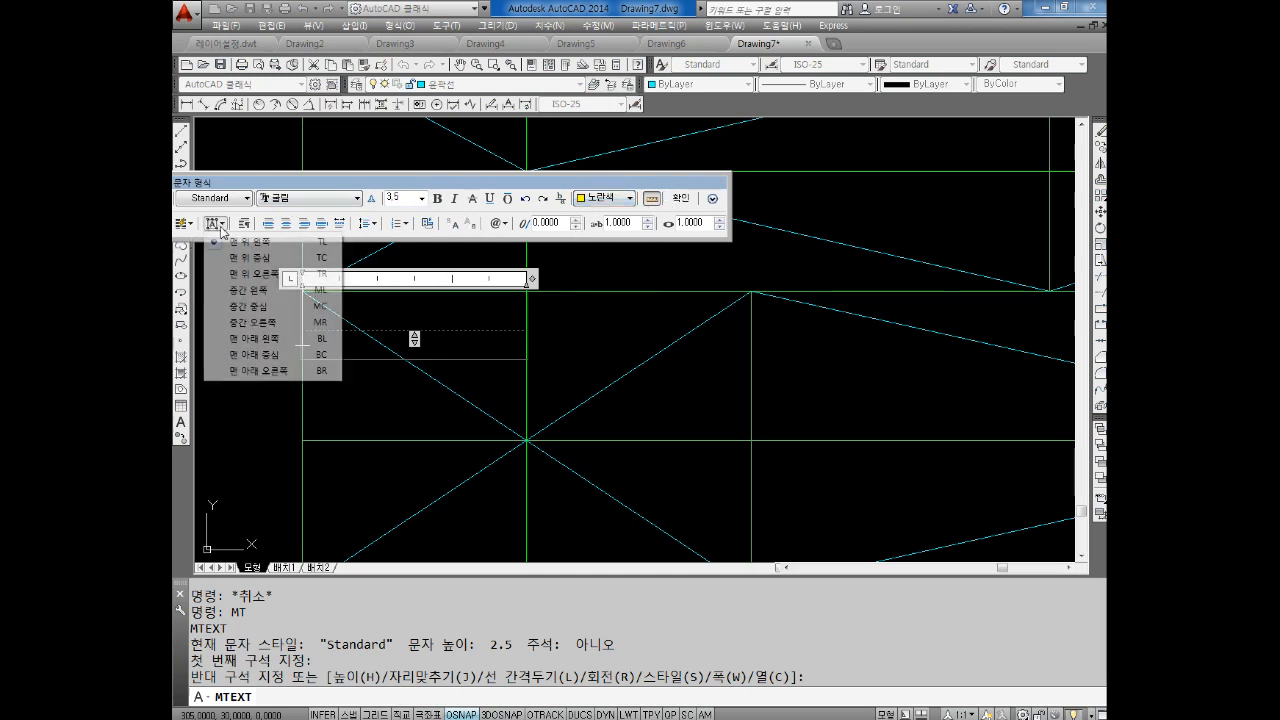
pyautogui.click(267, 308)
pyautogui.write('1')
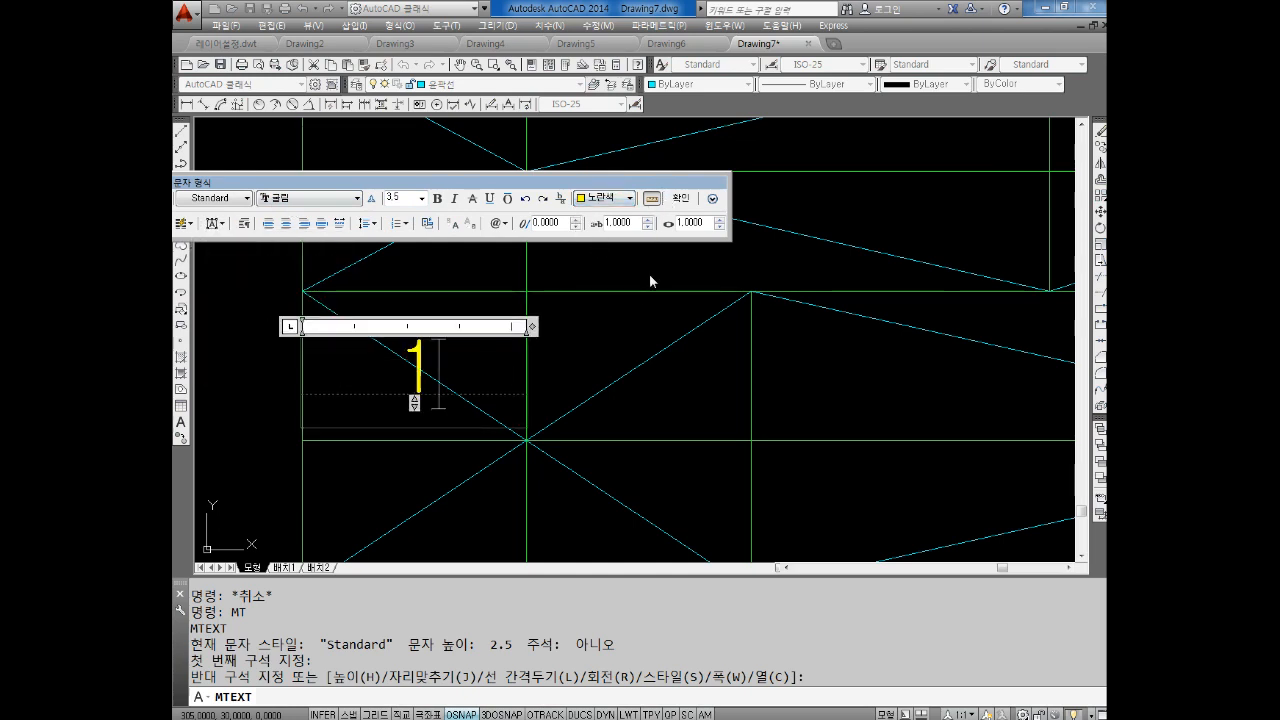
pyautogui.click(681, 198)
pyautogui.scroll(-3, 585, 330)
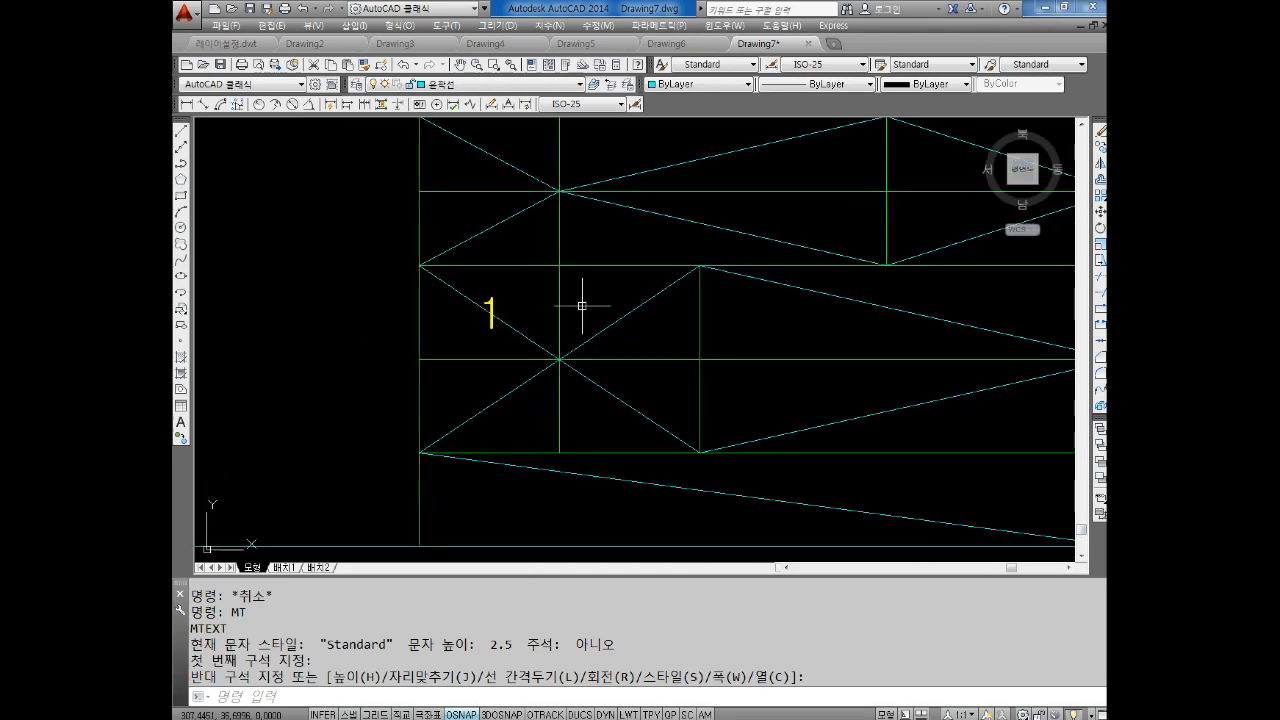
pyautogui.moveTo(577, 317); pyautogui.dragTo(591, 319, button='middle')
pyautogui.scroll(-4, 593, 323)
pyautogui.scroll(4, 568, 311)
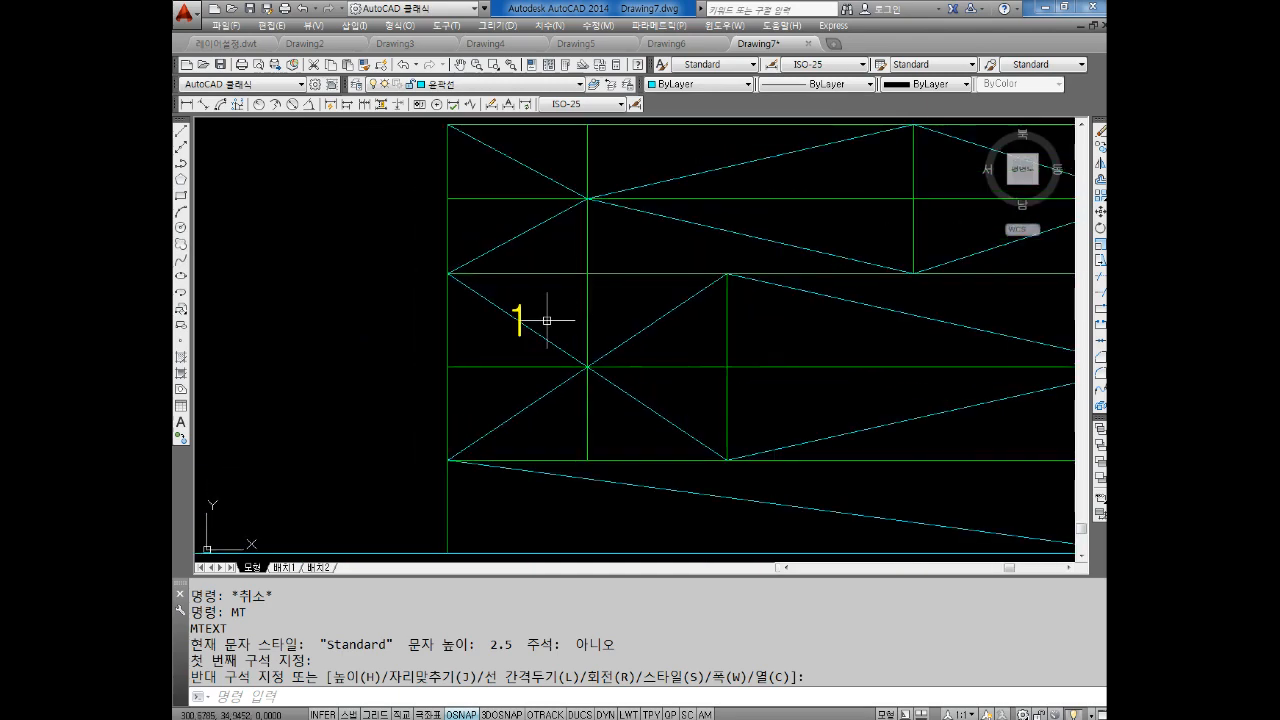
pyautogui.scroll(2, 547, 320)
pyautogui.press('Escape')
pyautogui.press('Escape')
pyautogui.press('Escape')
pyautogui.press('Escape')
pyautogui.press('Escape')
pyautogui.press('Escape')
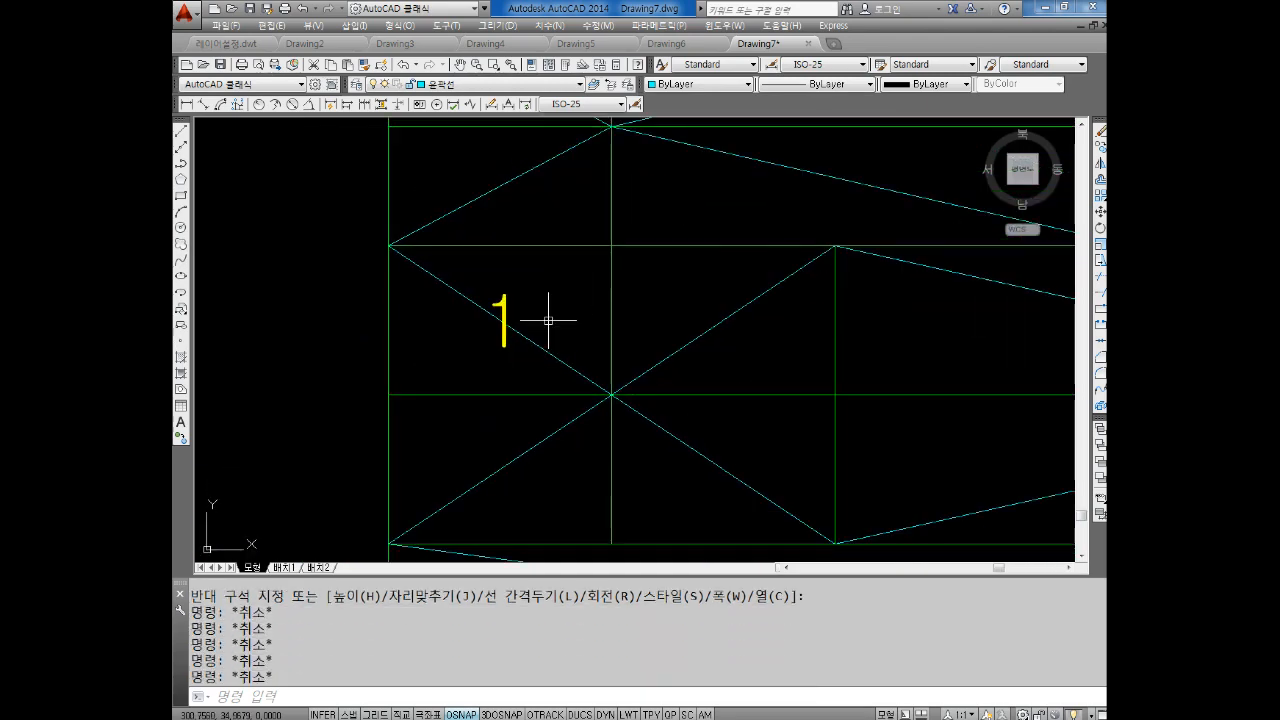
# Step: Copy the "1" from its diagonal's midpoint to the diagonal midpoints of the first two cells in the top two rows
pyautogui.press('Return')
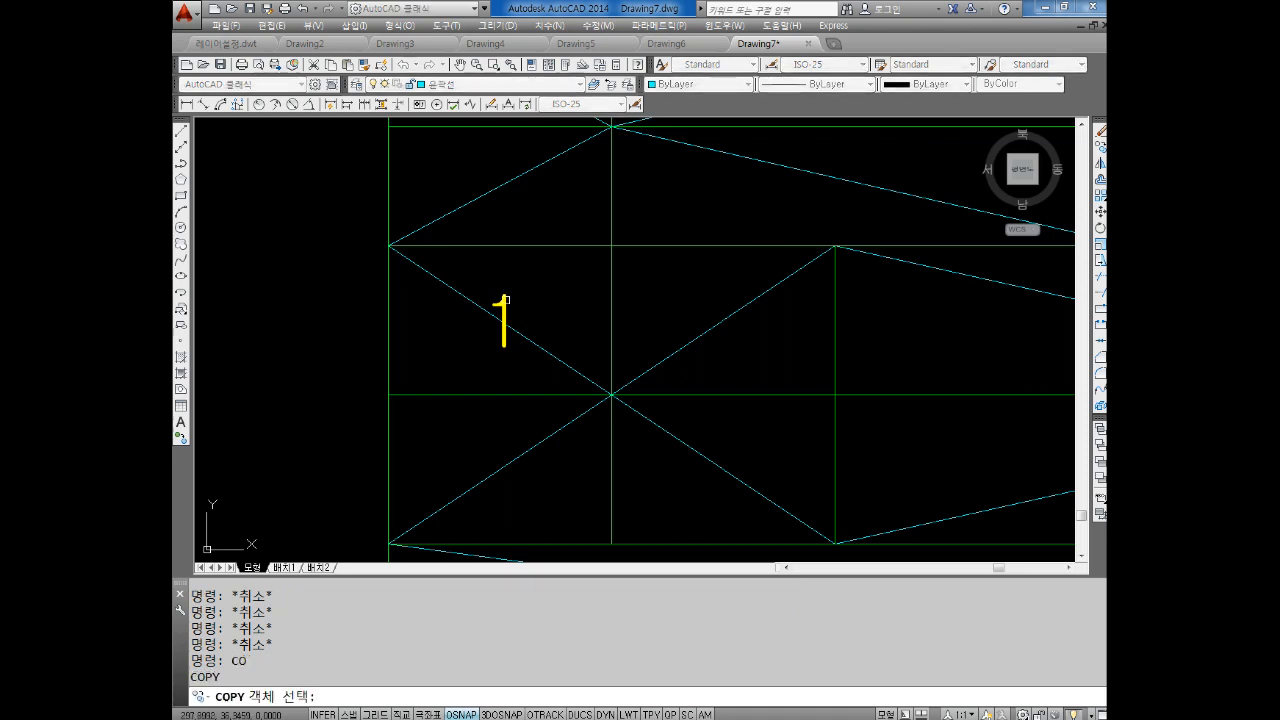
pyautogui.click(500, 300)
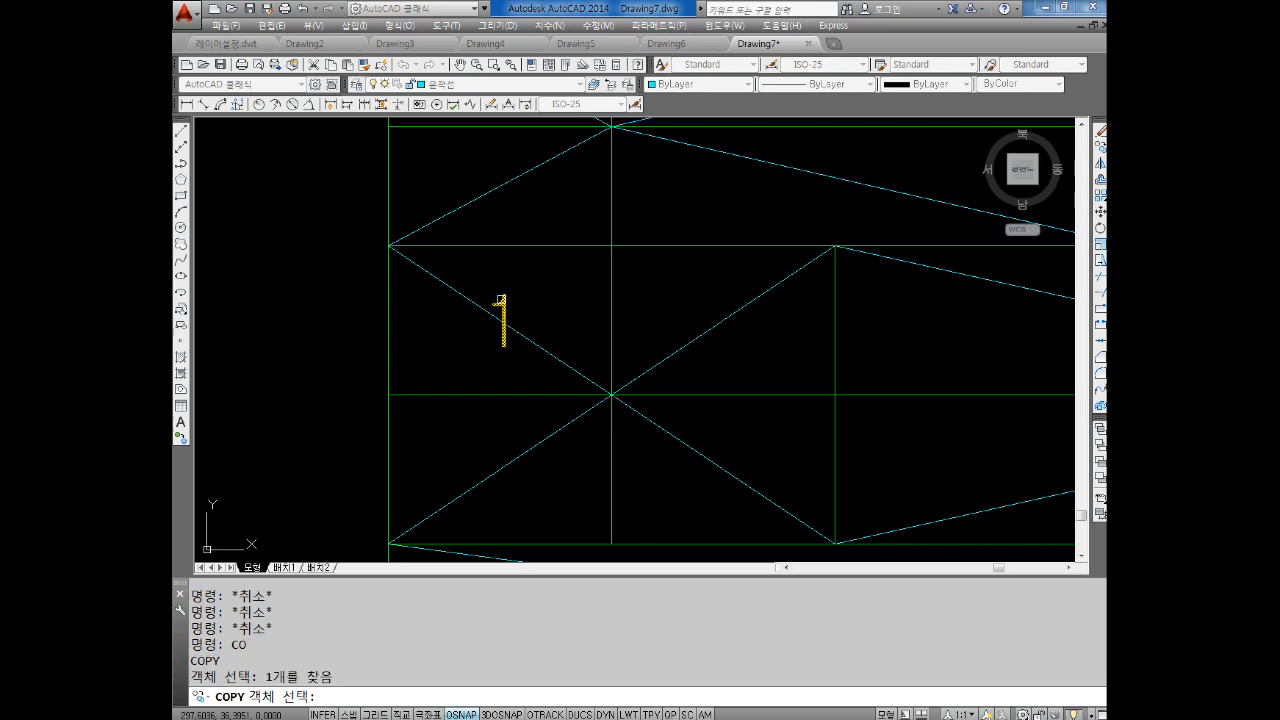
pyautogui.moveTo(584, 296); pyautogui.dragTo(542, 352, button='middle')
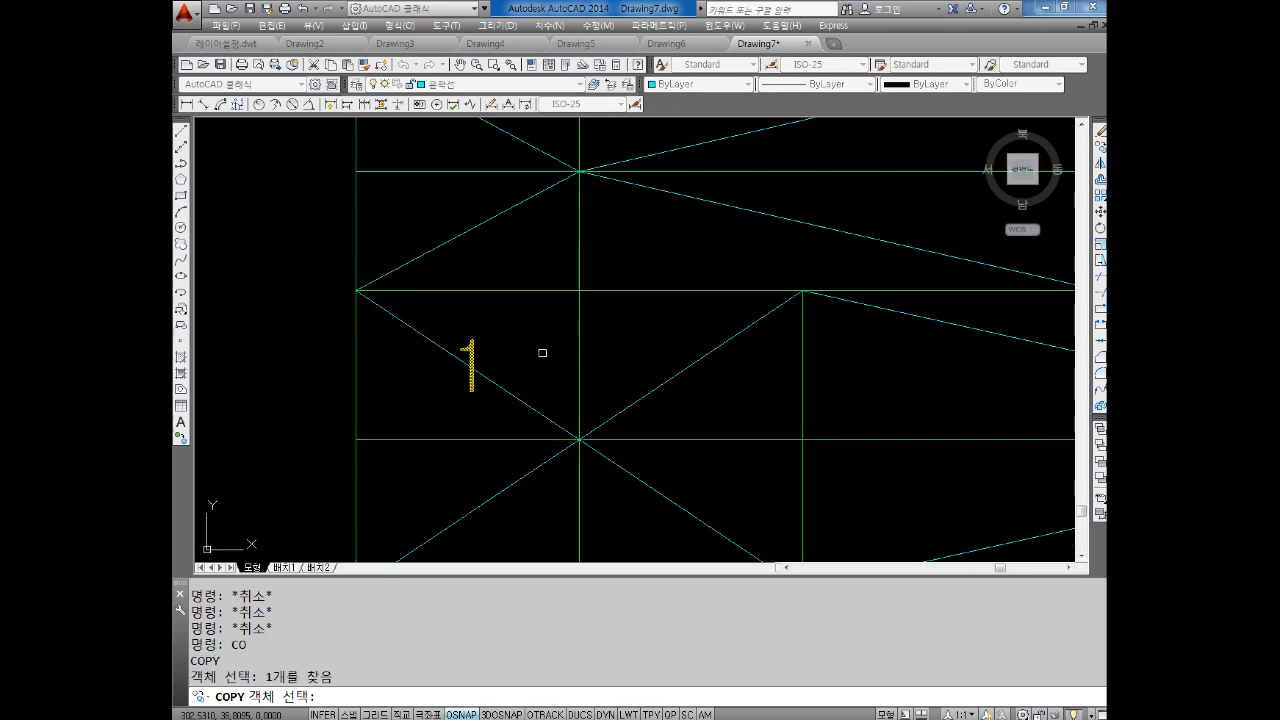
pyautogui.press('Return')
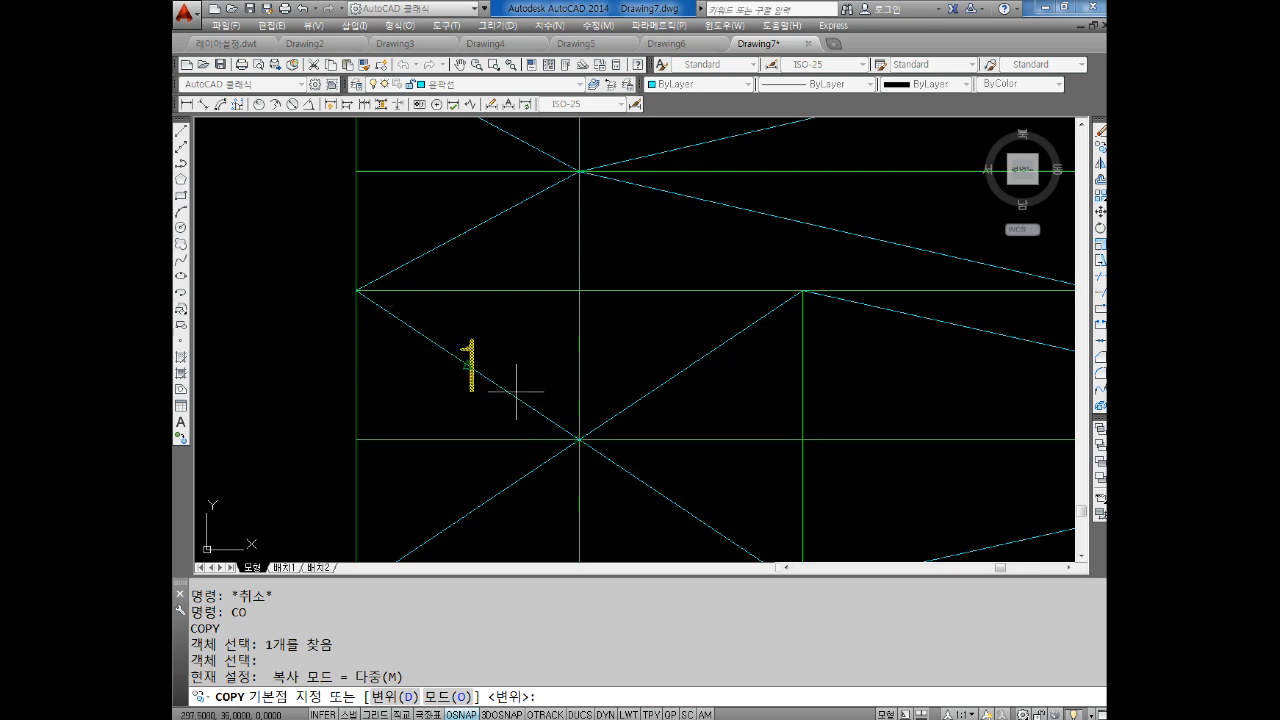
pyautogui.scroll(8, 467, 364)
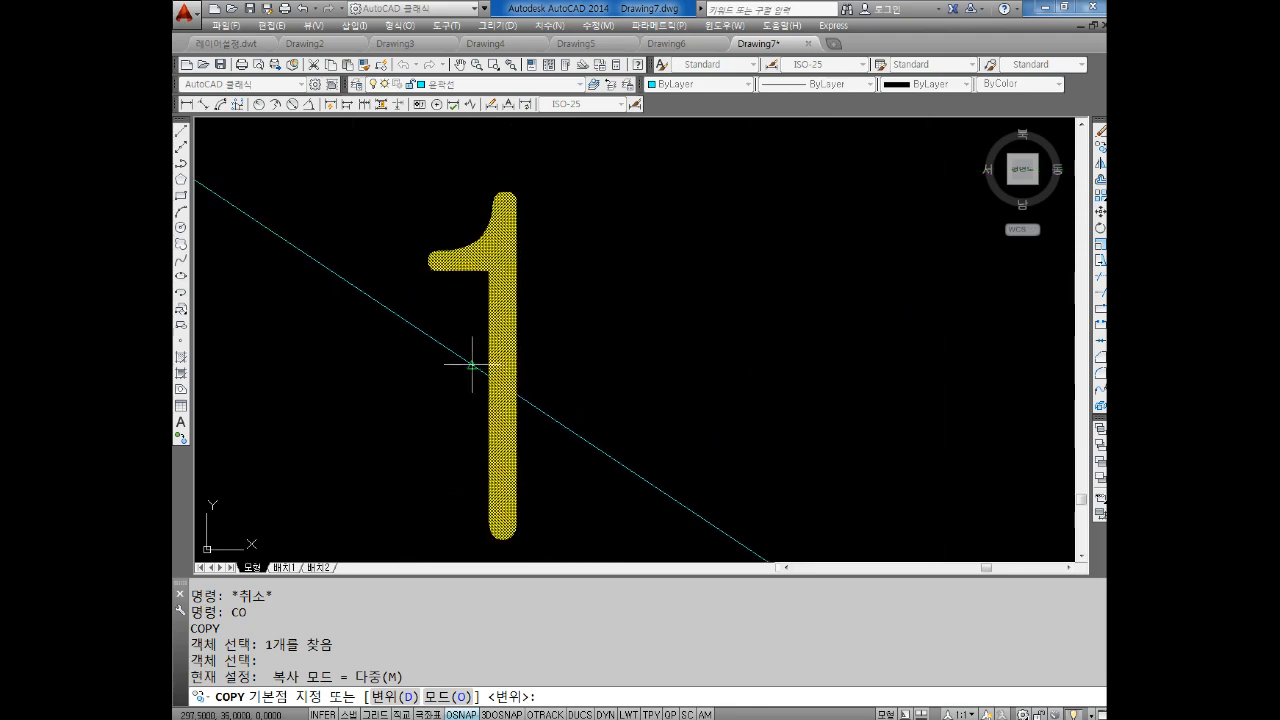
pyautogui.click(472, 364)
pyautogui.scroll(-10, 475, 360)
pyautogui.scroll(3, 523, 357)
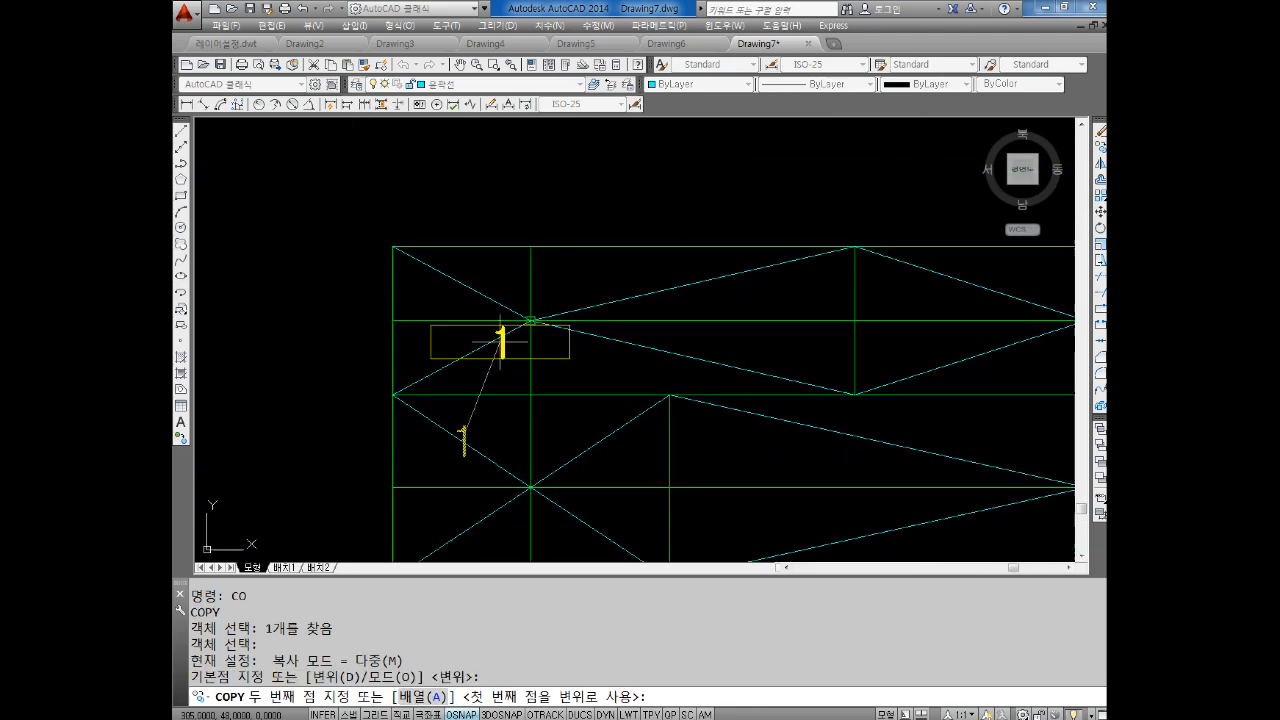
pyautogui.click(463, 285)
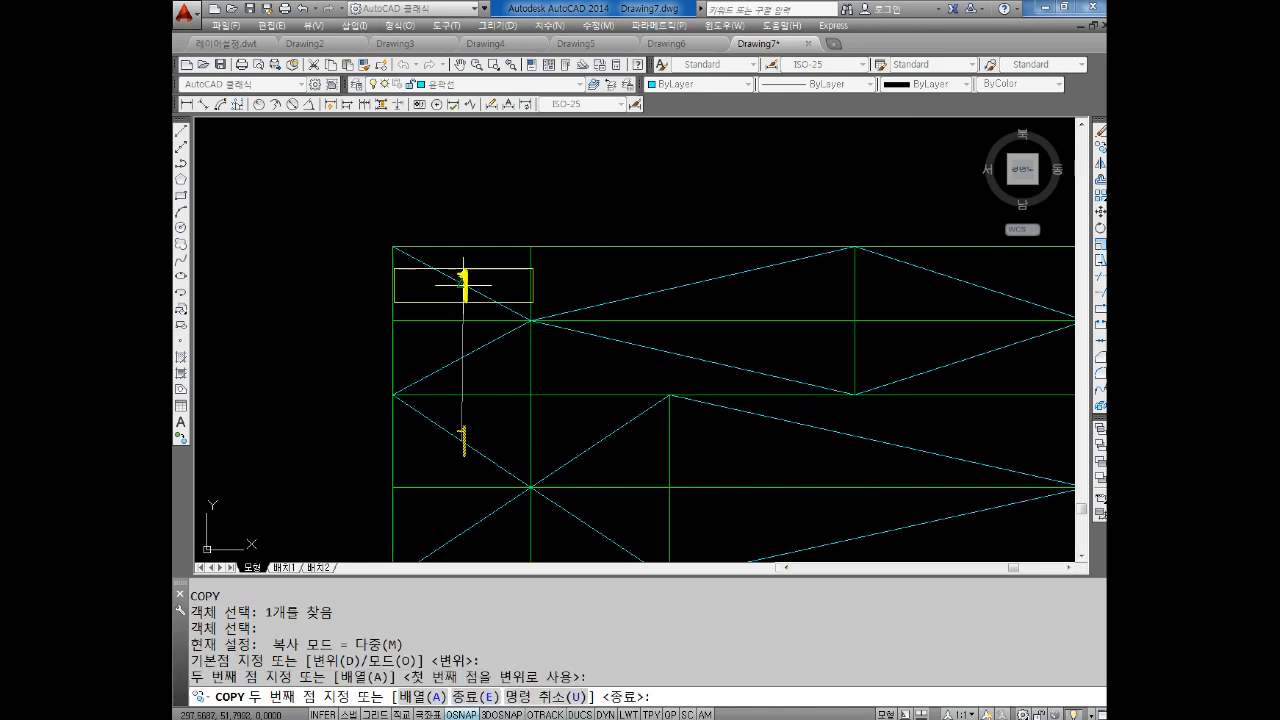
pyautogui.click(463, 357)
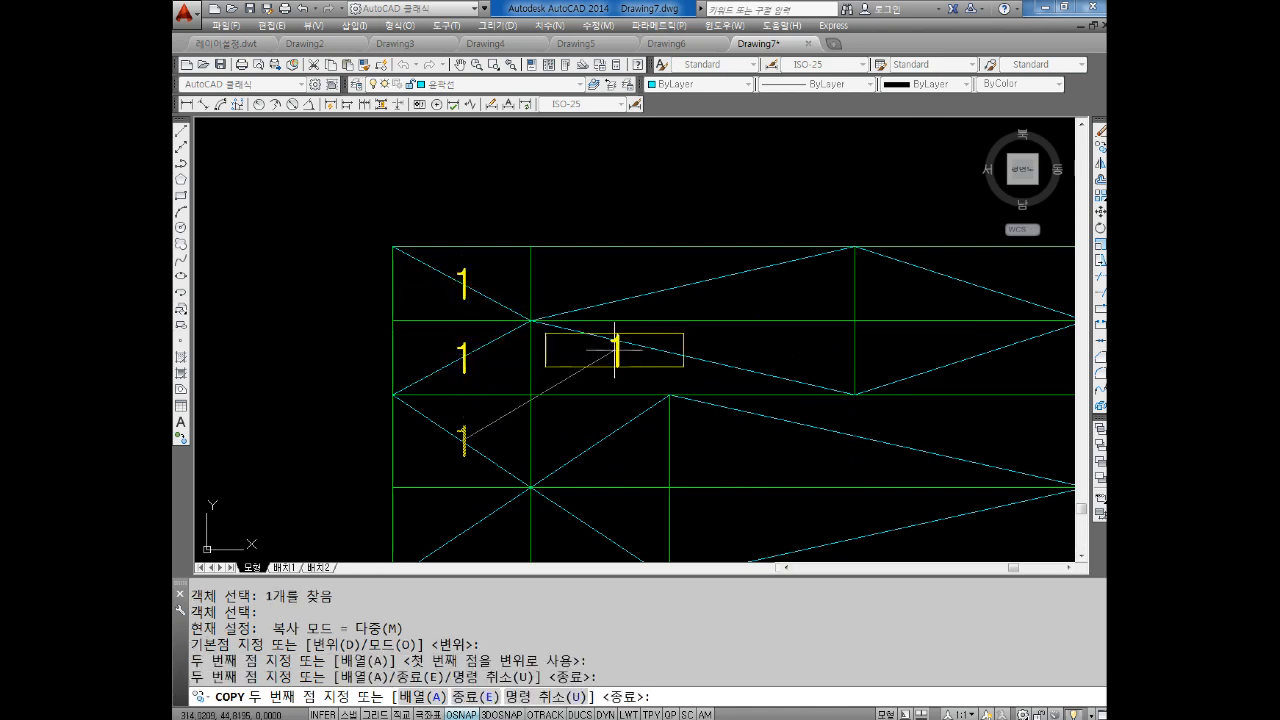
pyautogui.click(694, 284)
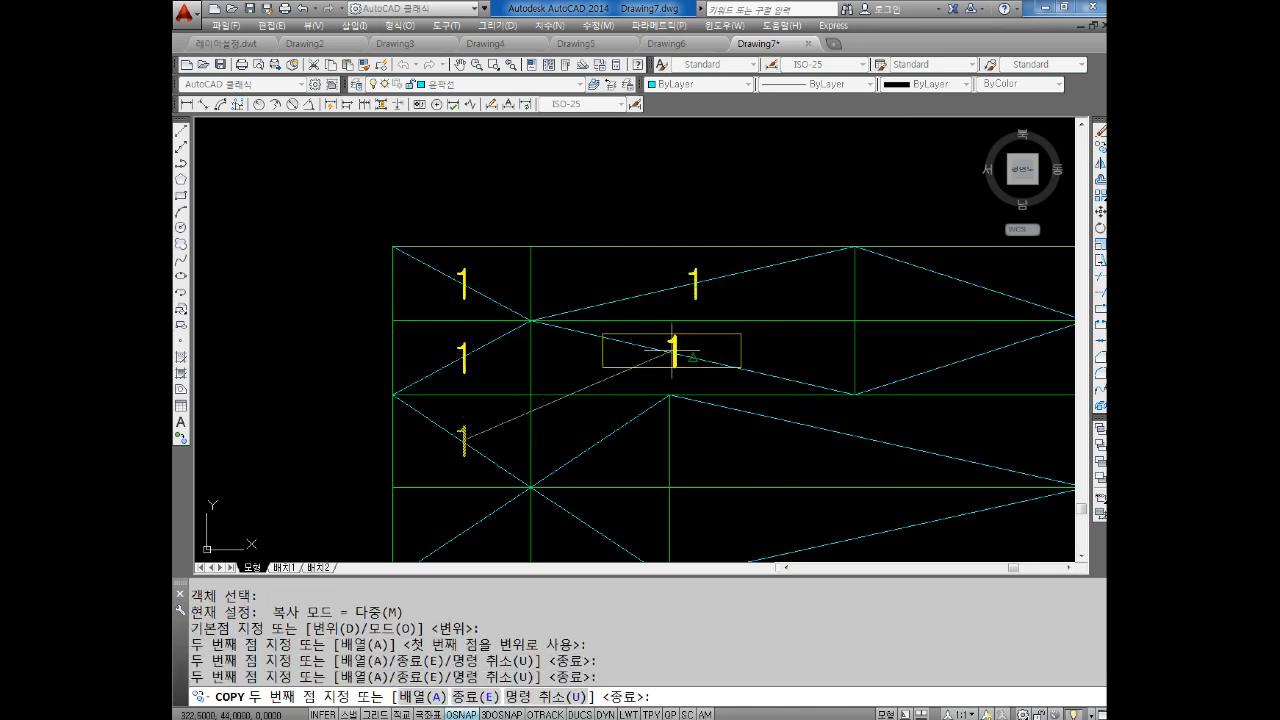
pyautogui.click(694, 357)
# Step: Place copies of the "1" at the diagonal midpoints of the remaining three cells in each of the top two rows
pyautogui.moveTo(937, 312); pyautogui.dragTo(737, 320, button='middle')
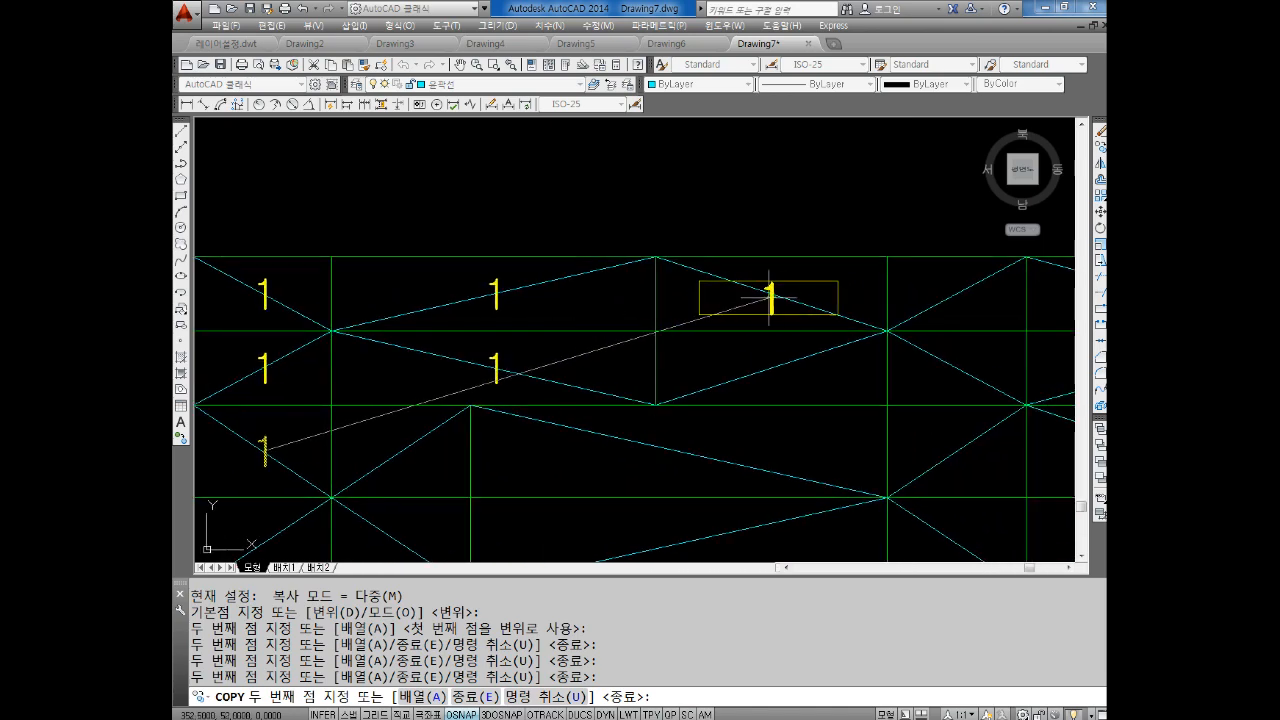
pyautogui.click(769, 297)
pyautogui.click(771, 368)
pyautogui.moveTo(890, 333); pyautogui.dragTo(666, 377, button='middle')
pyautogui.click(733, 338)
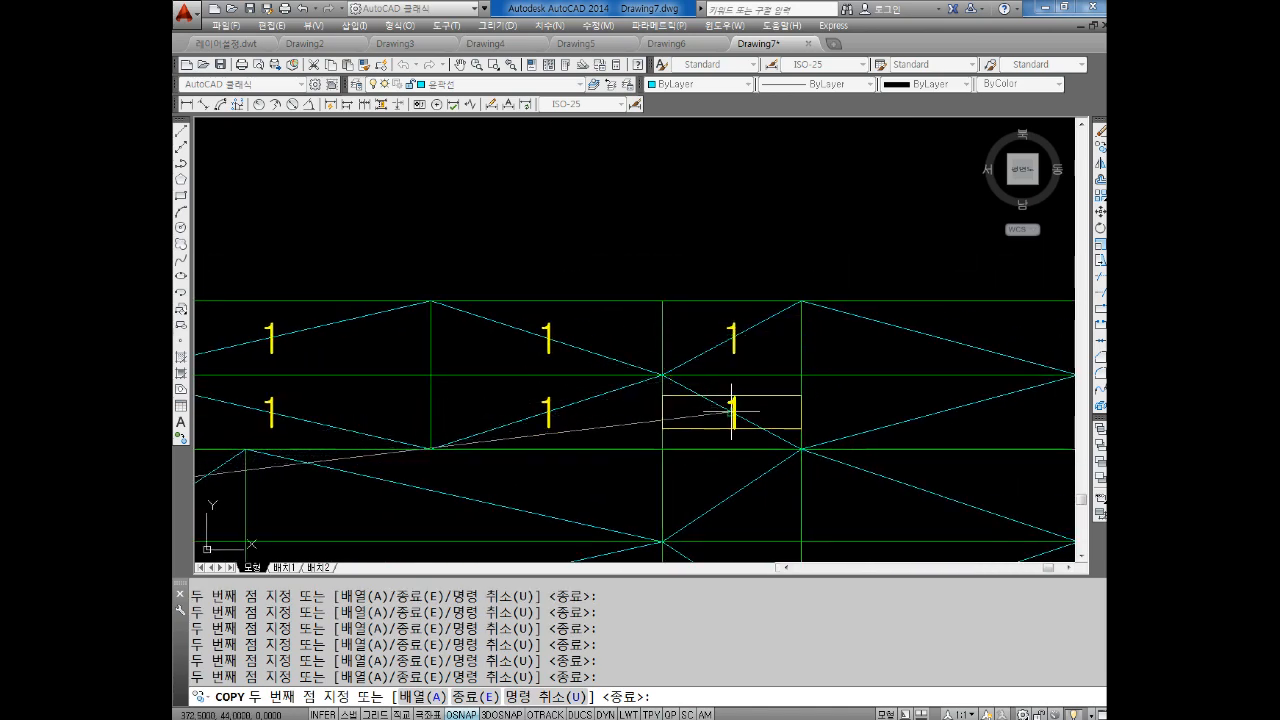
pyautogui.click(732, 411)
pyautogui.moveTo(995, 367); pyautogui.dragTo(843, 334, button='middle')
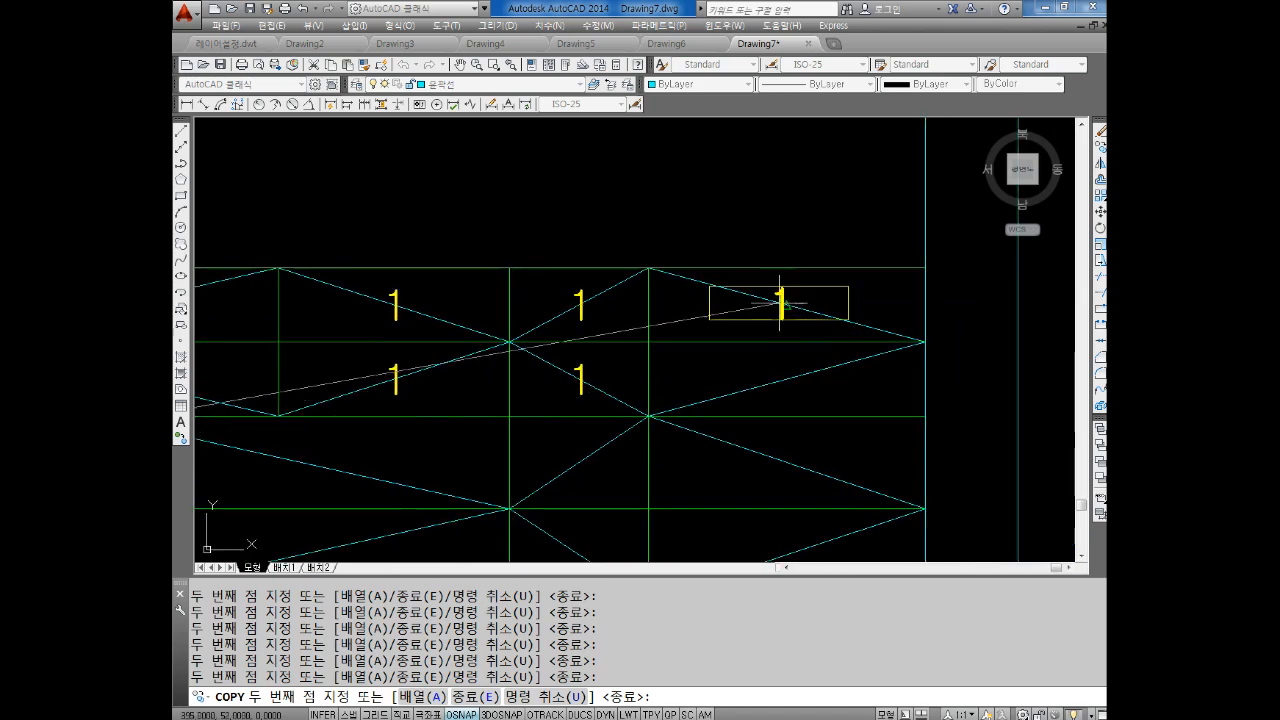
pyautogui.click(788, 305)
pyautogui.click(788, 380)
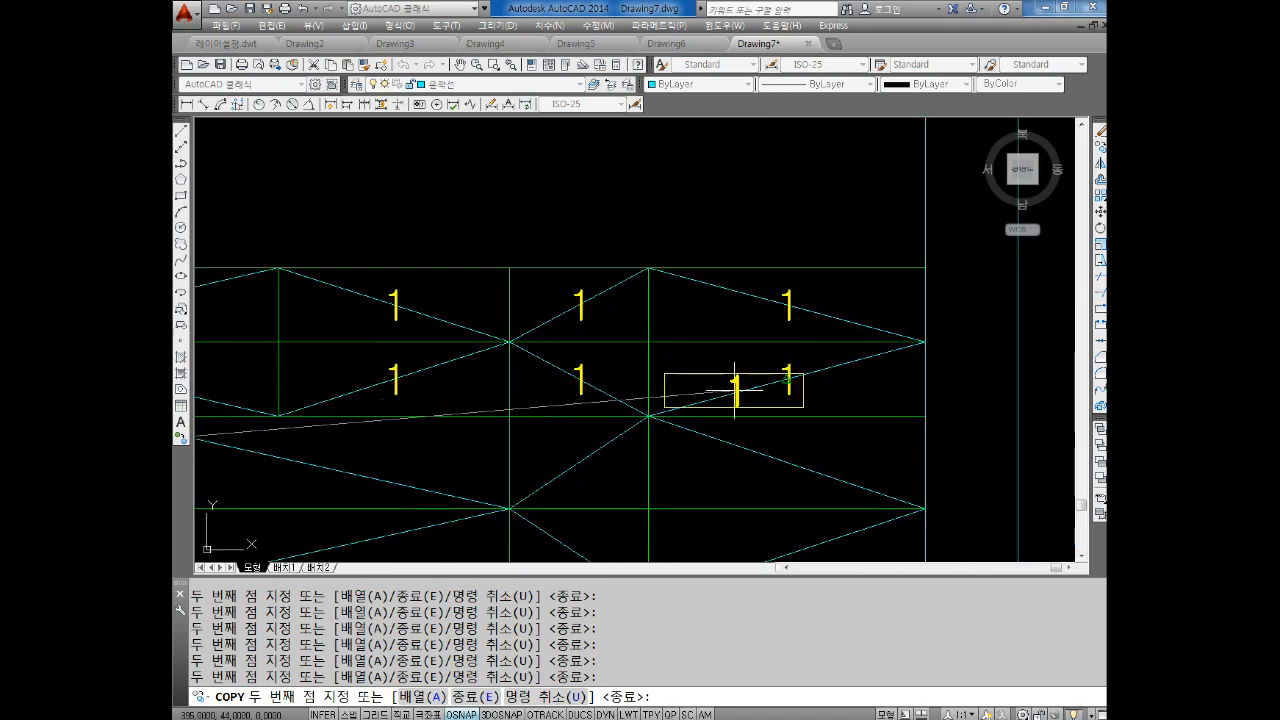
# Step: Place copies at the diagonal midpoints of the third and fourth rows' empty narrow left cells and wide cells, and the fifth row's wide cell
pyautogui.scroll(-2, 735, 390)
pyautogui.moveTo(735, 390); pyautogui.dragTo(847, 360, button='middle')
pyautogui.press('shift')
pyautogui.press('shift')
pyautogui.moveTo(577, 408); pyautogui.dragTo(634, 381, button='middle')
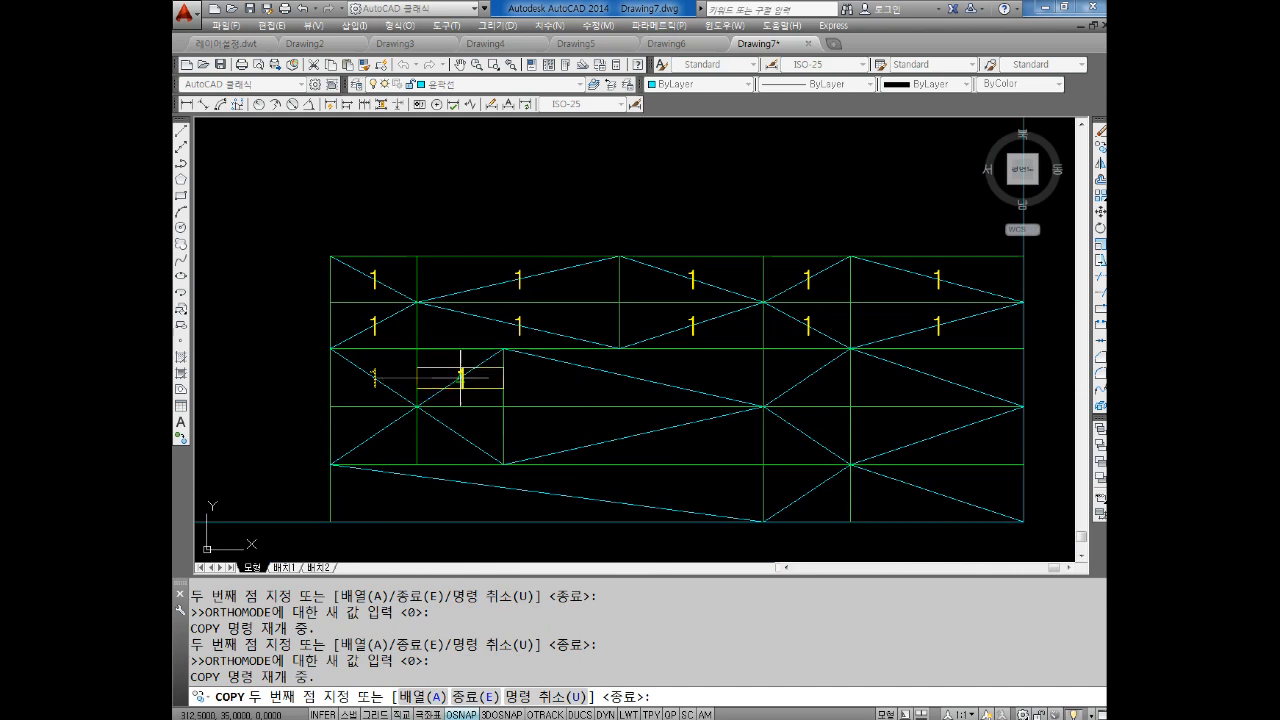
pyautogui.click(460, 378)
pyautogui.click(373, 435)
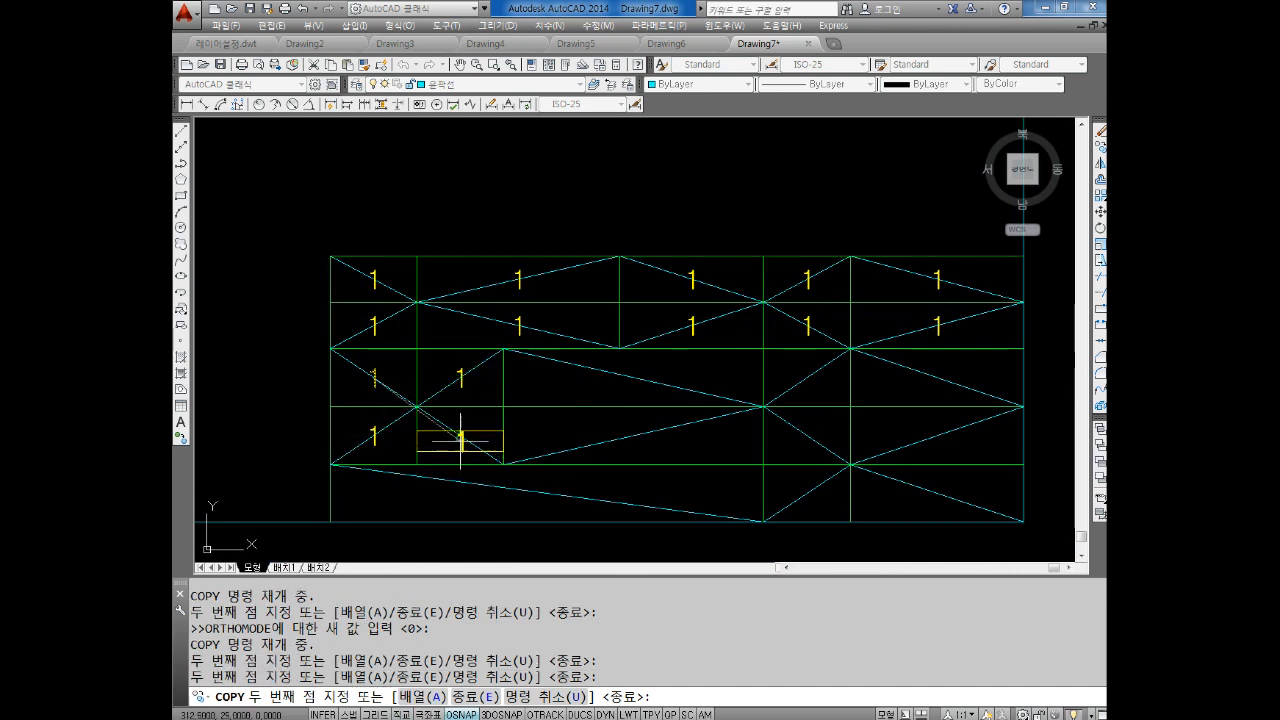
pyautogui.click(460, 437)
pyautogui.click(547, 492)
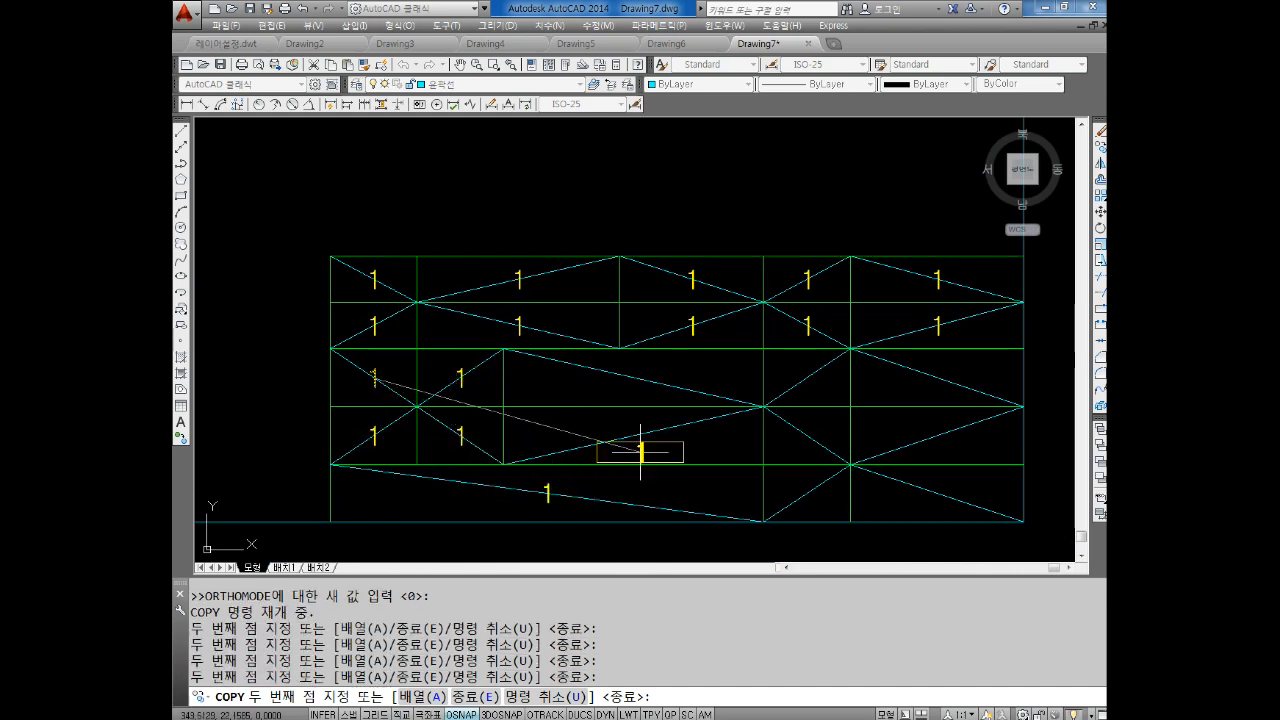
pyautogui.click(634, 435)
pyautogui.click(634, 378)
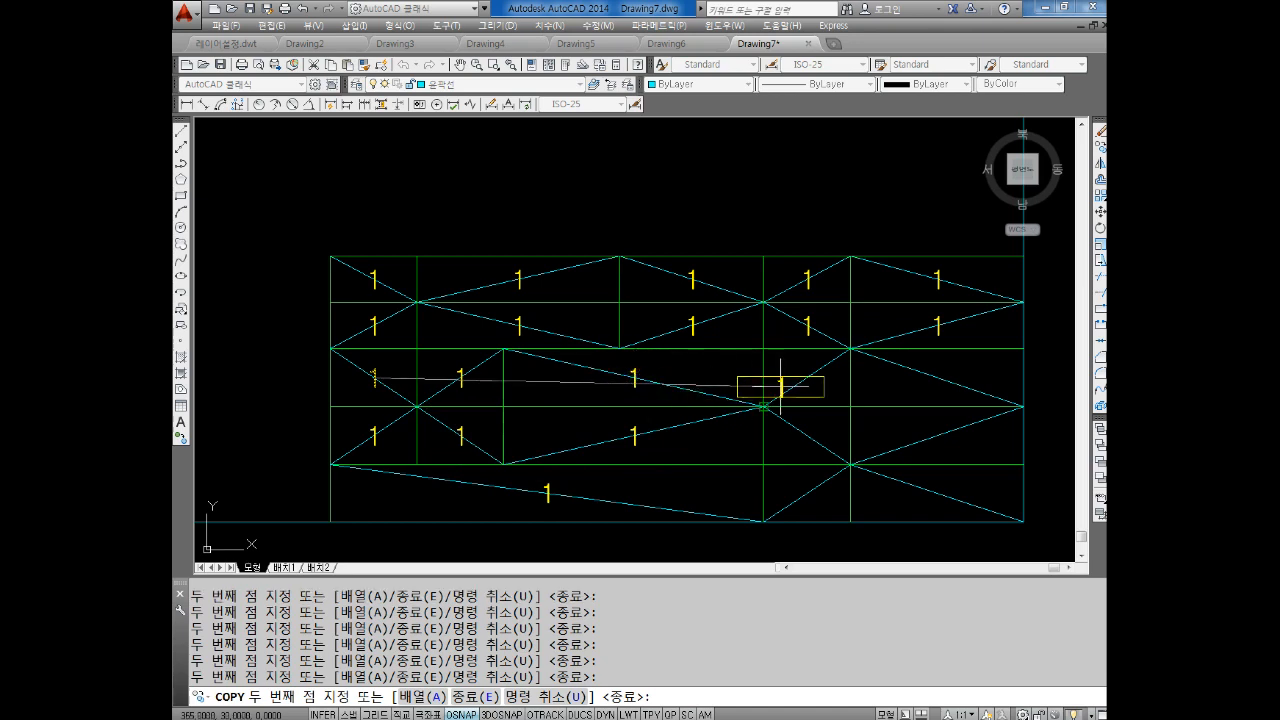
# Step: Place copies at the diagonal midpoints of the last two columns in the lower three rows and end the Copy command
pyautogui.click(807, 378)
pyautogui.click(807, 435)
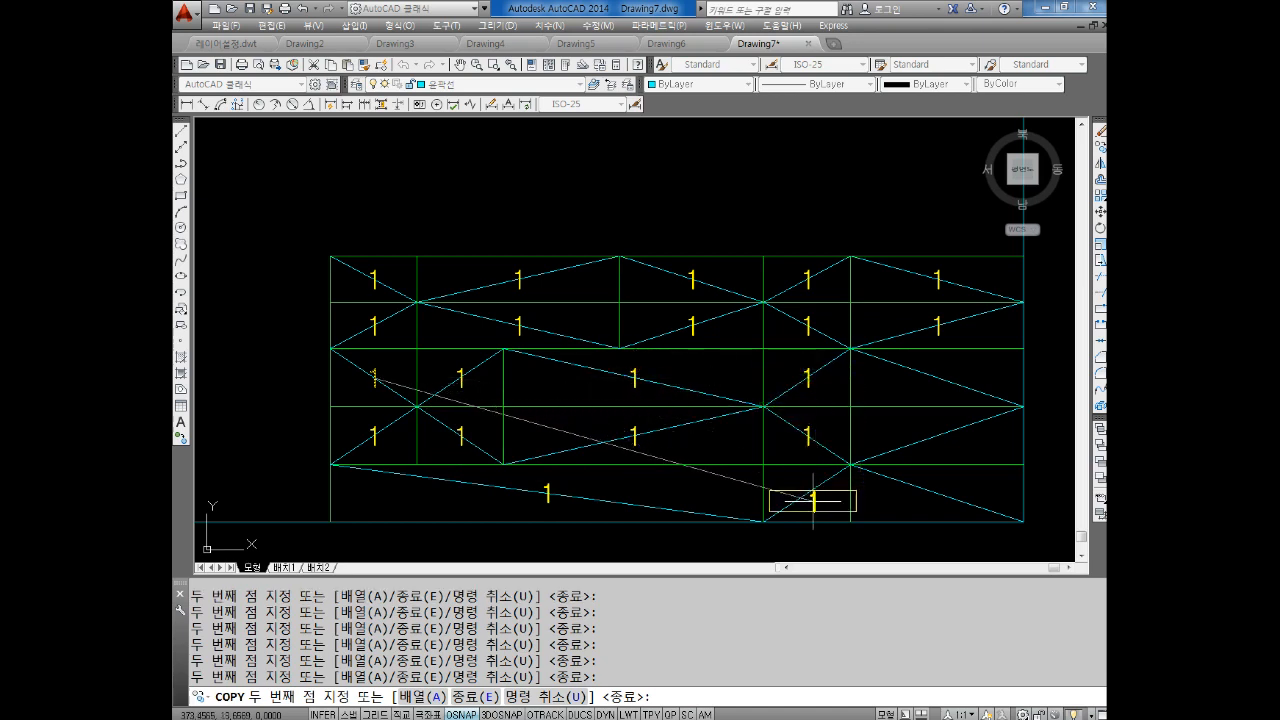
pyautogui.click(807, 492)
pyautogui.click(937, 378)
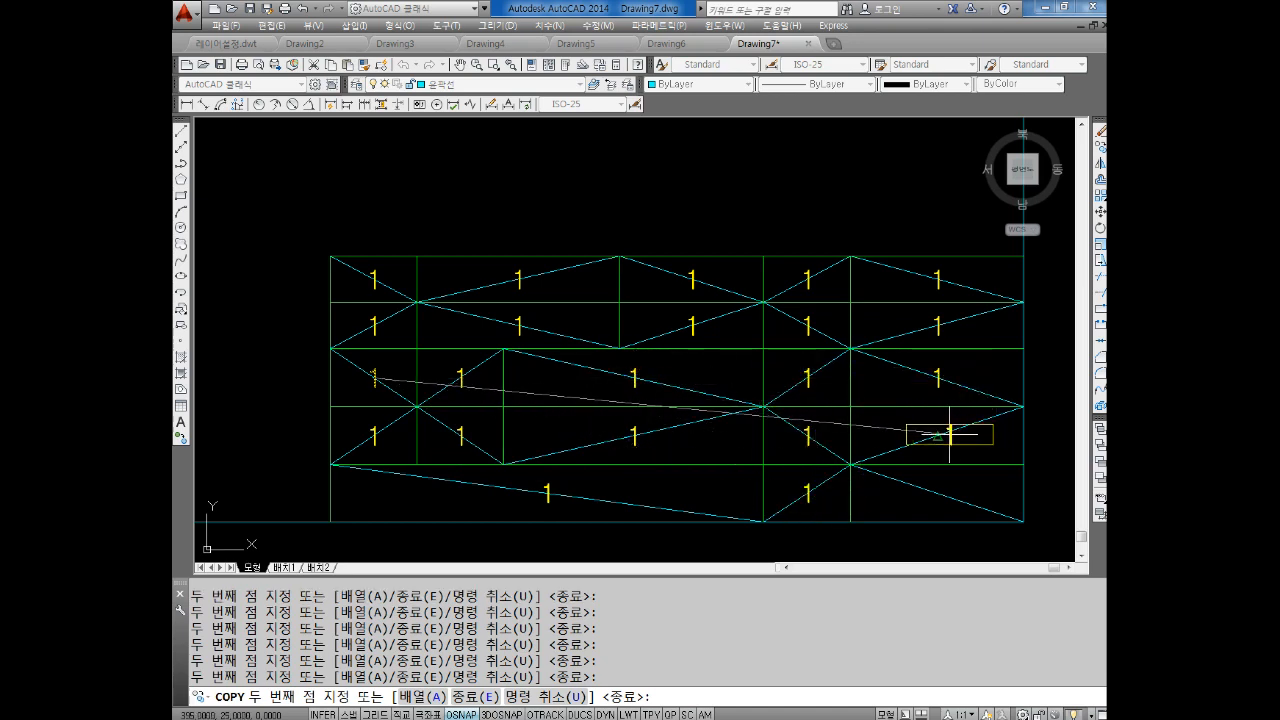
pyautogui.click(937, 435)
pyautogui.click(937, 492)
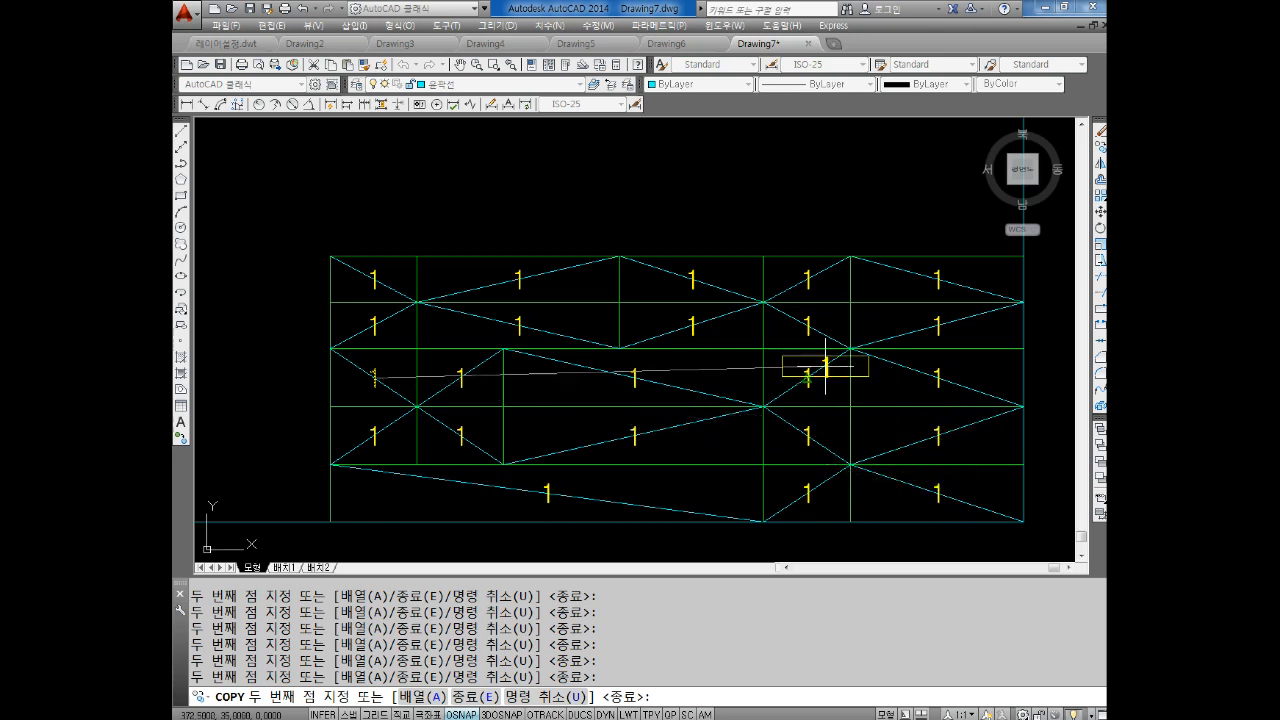
pyautogui.press('Escape')
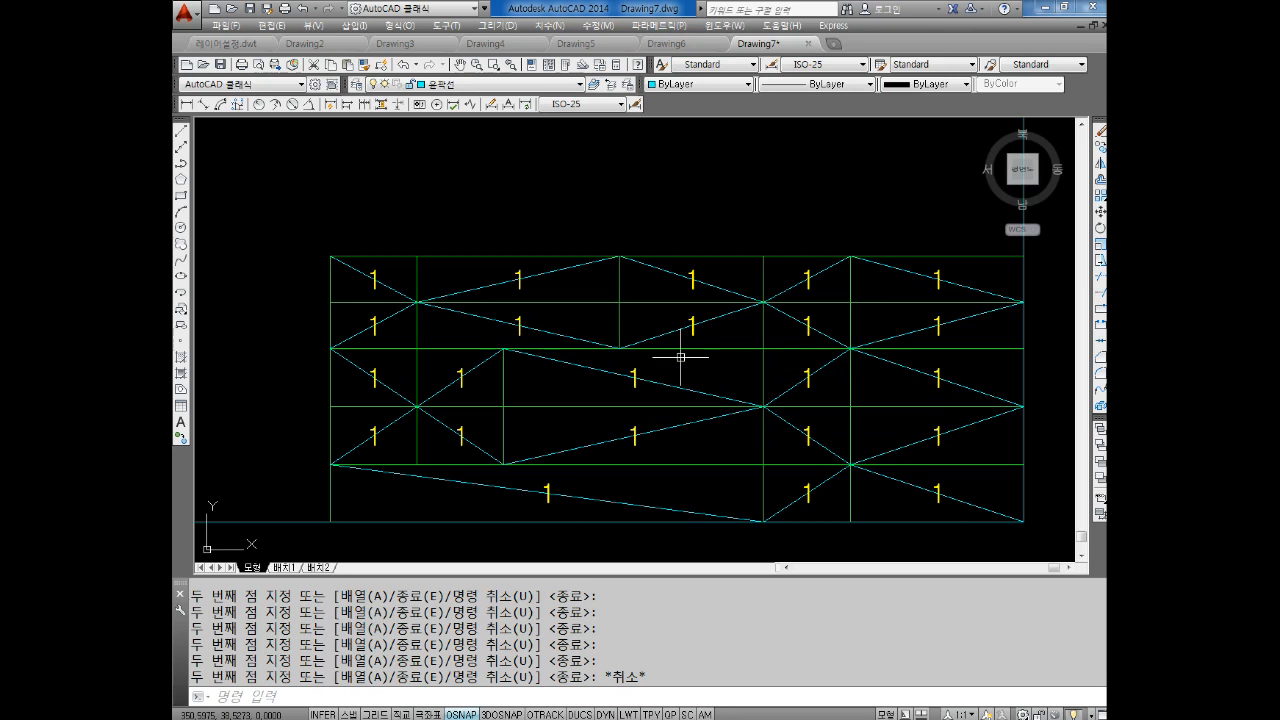
# Step: Erase the guide diagonals in the first-column cells of the title block's upper four rows
pyautogui.moveTo(824, 414); pyautogui.dragTo(827, 366, button='middle')
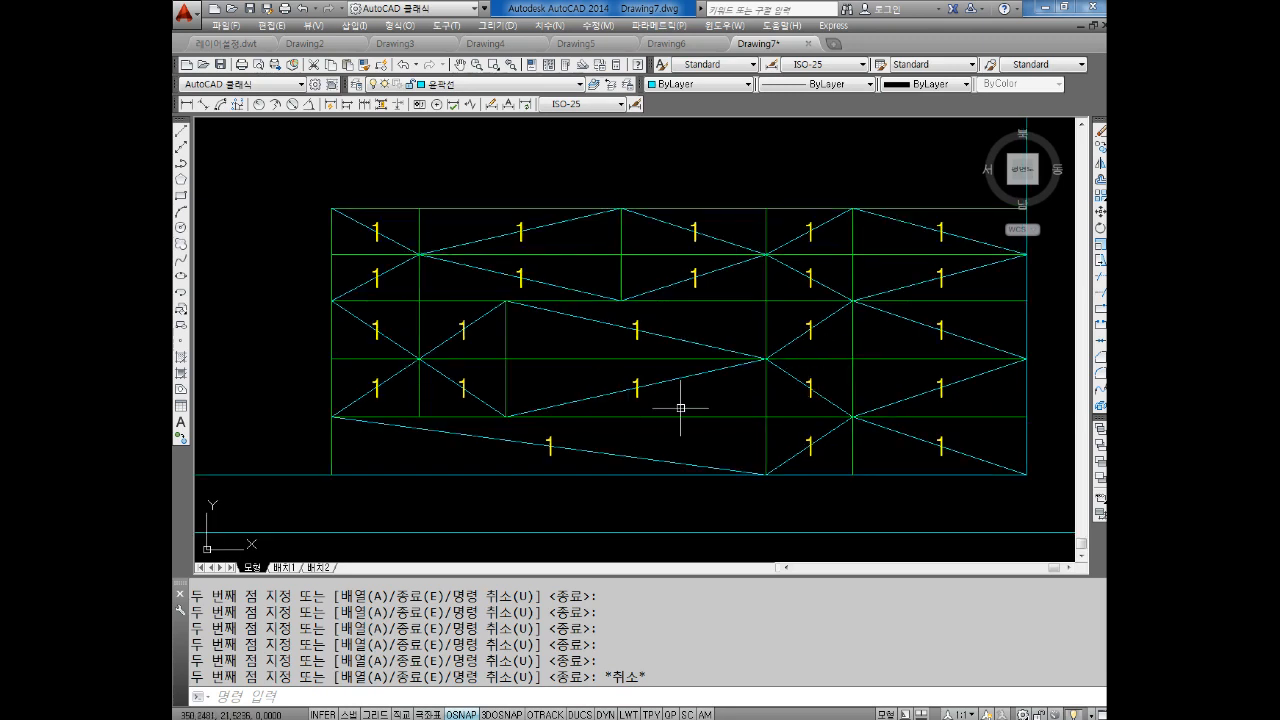
pyautogui.moveTo(502, 284); pyautogui.dragTo(543, 295, button='middle')
pyautogui.press('Escape')
pyautogui.press('Escape')
pyautogui.click(434, 253)
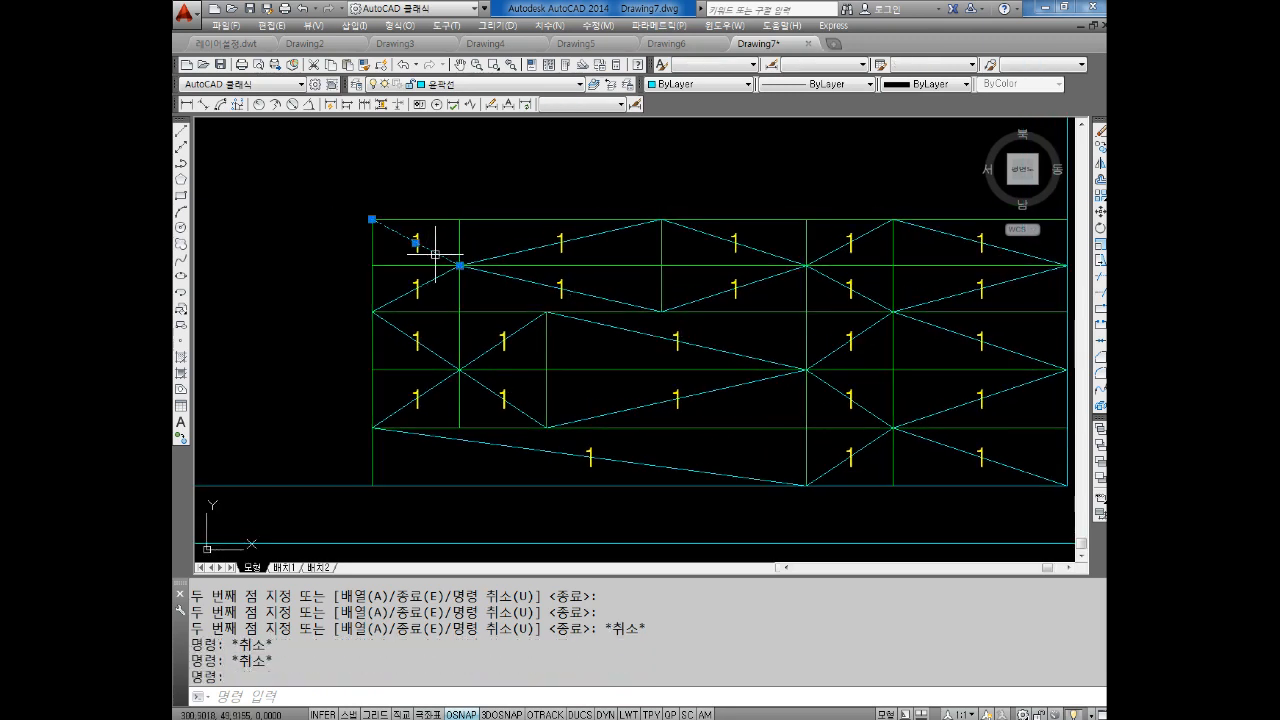
pyautogui.press('Delete')
pyautogui.click(423, 285)
pyautogui.press('Delete')
pyautogui.click(423, 345)
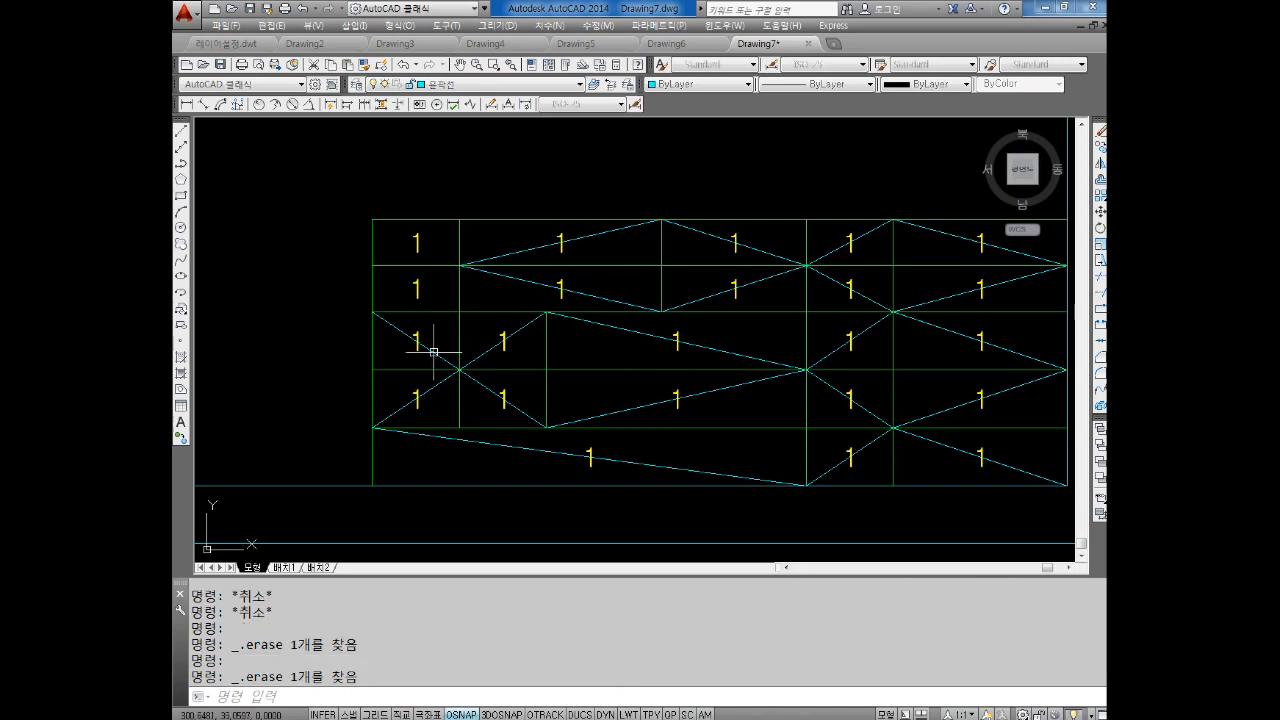
pyautogui.press('Delete')
pyautogui.click(439, 397)
pyautogui.press('Delete')
# Step: Erase the guide diagonals in the second-column cells of the title block's upper four rows
pyautogui.click(514, 252)
pyautogui.press('Delete')
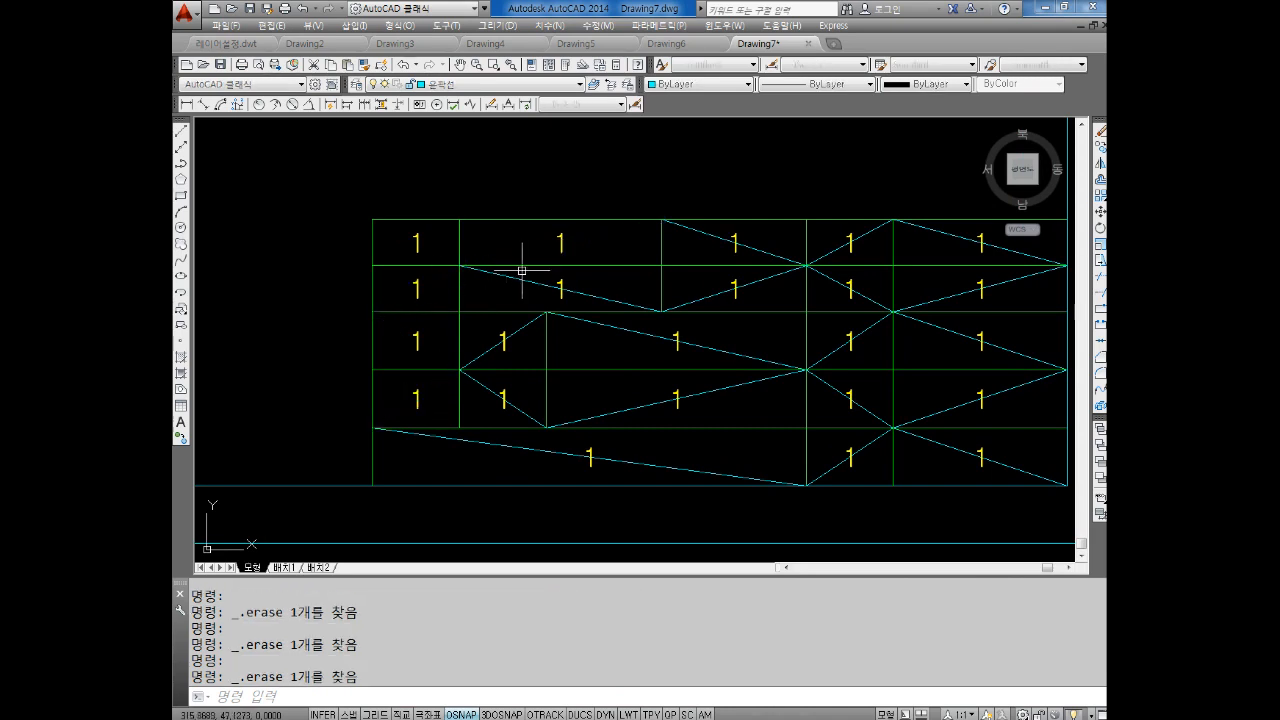
pyautogui.click(520, 278)
pyautogui.press('Delete')
pyautogui.click(513, 332)
pyautogui.press('Delete')
pyautogui.click(509, 401)
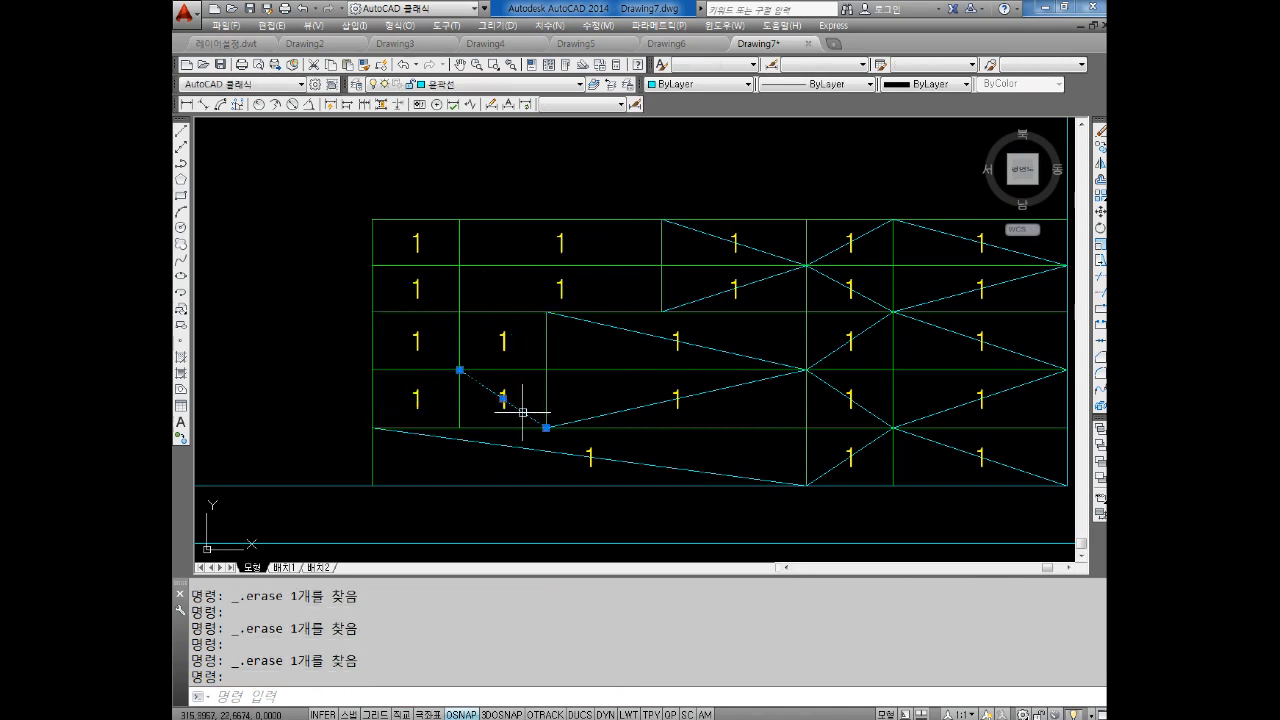
pyautogui.press('Delete')
# Step: Erase the guide diagonals in the wide cells of the fifth, fourth and third rows
pyautogui.click(527, 445)
pyautogui.press('Delete')
pyautogui.click(651, 403)
pyautogui.press('Delete')
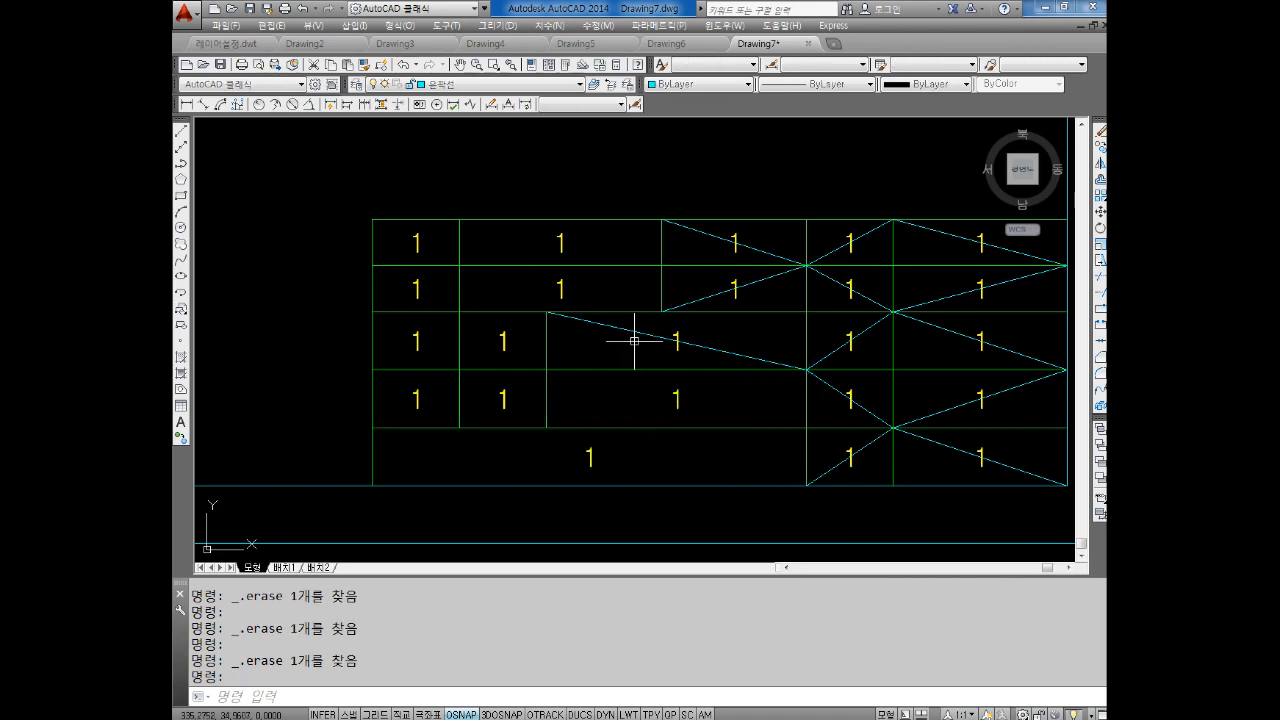
pyautogui.click(637, 330)
pyautogui.press('Delete')
# Step: Erase the guide diagonals in the third cells of the top two rows
pyautogui.click(700, 230)
pyautogui.press('Delete')
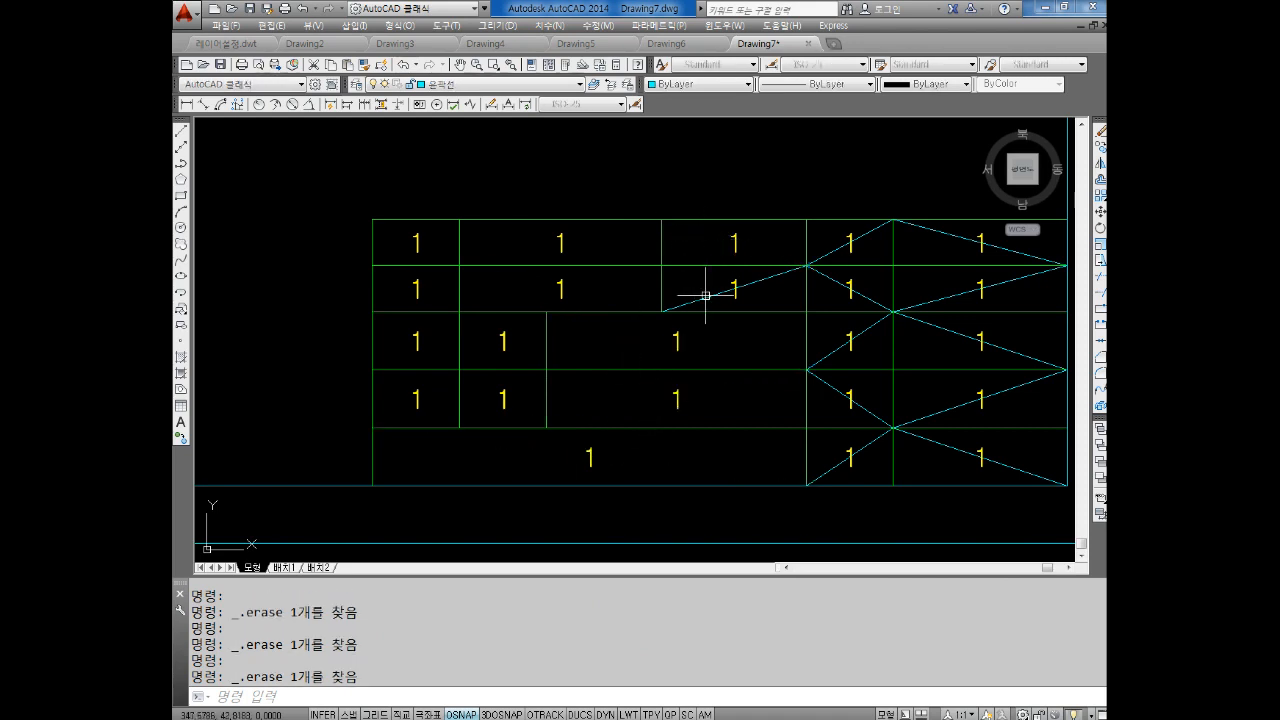
pyautogui.click(706, 294)
pyautogui.press('Delete')
# Step: Erase the five guide diagonals in the title block's second-to-last column
pyautogui.click(846, 244)
pyautogui.press('Delete')
pyautogui.click(831, 278)
pyautogui.press('Delete')
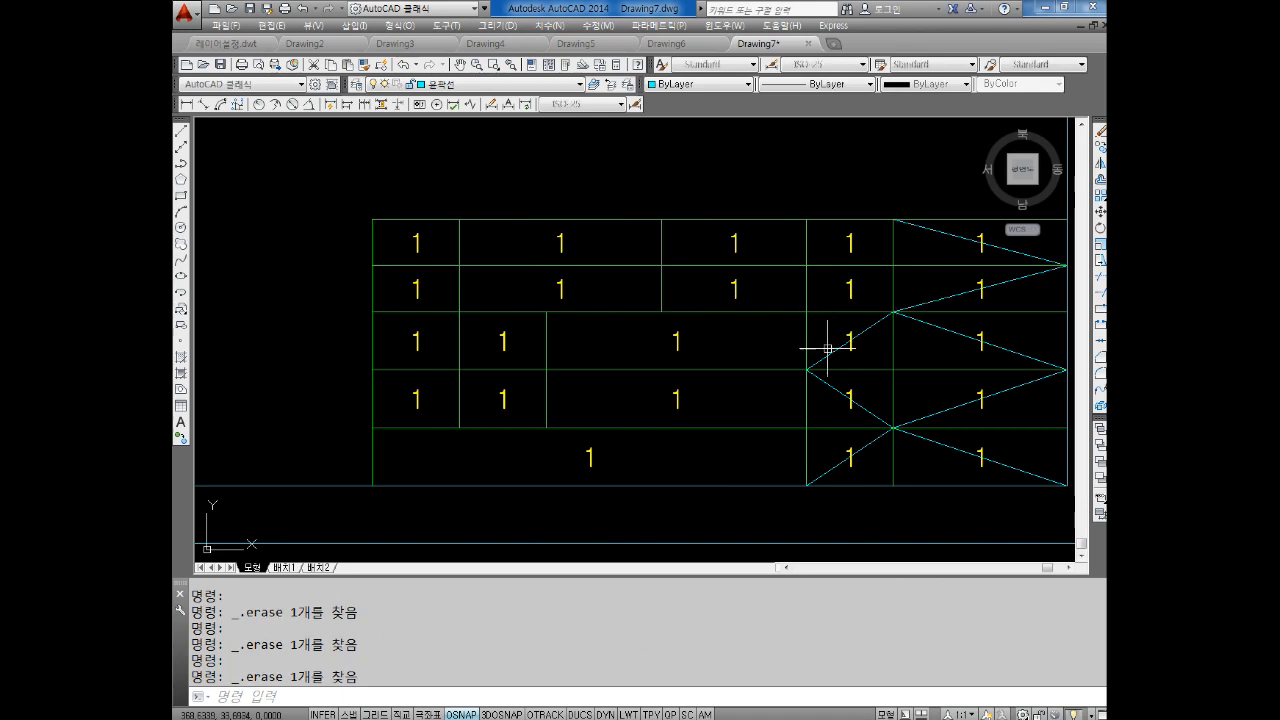
pyautogui.click(829, 354)
pyautogui.press('Delete')
pyautogui.click(830, 382)
pyautogui.press('Delete')
pyautogui.click(831, 462)
pyautogui.press('Delete')
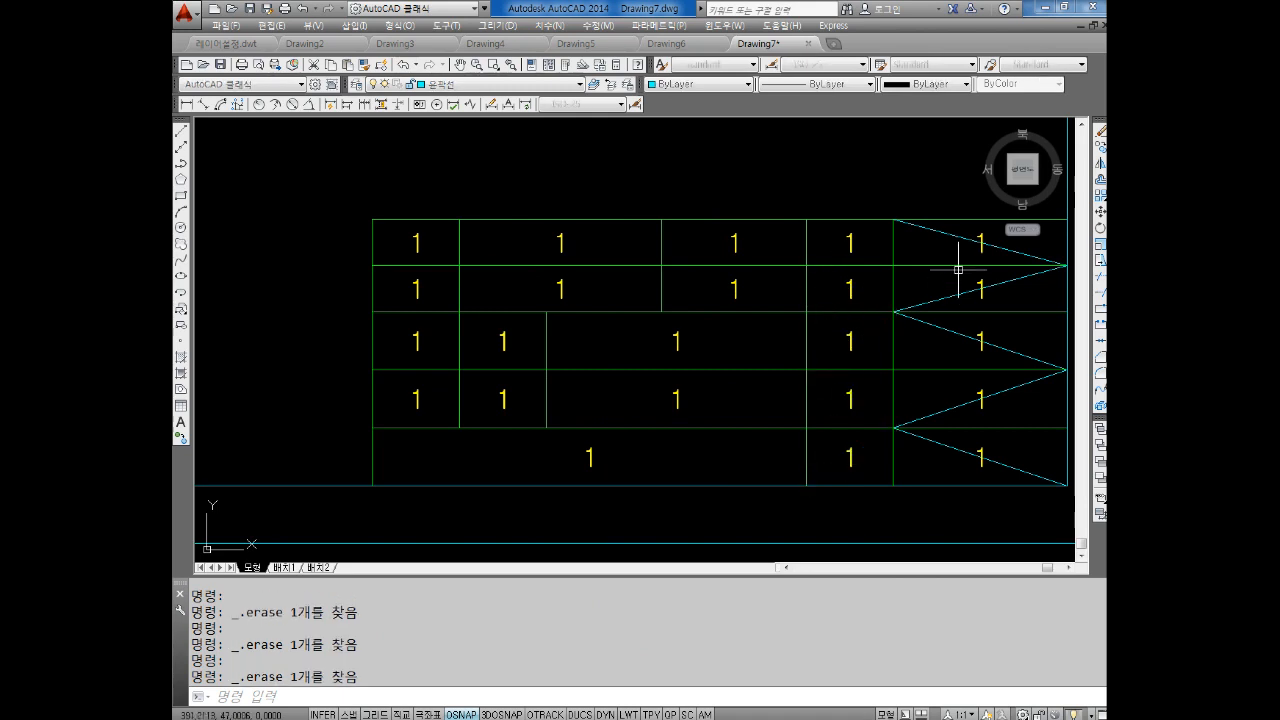
# Step: Erase the five guide diagonals in the title block's last column
pyautogui.click(959, 237)
pyautogui.press('Delete')
pyautogui.click(942, 303)
pyautogui.click(937, 294)
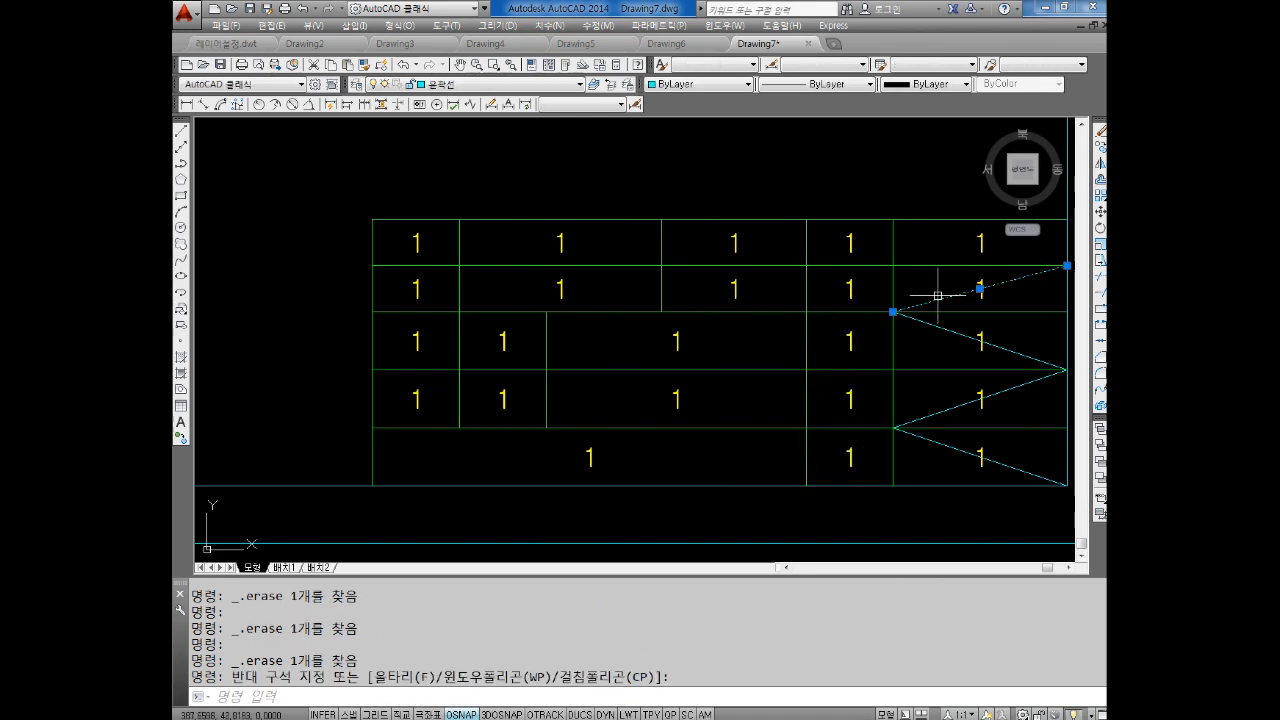
pyautogui.press('Delete')
pyautogui.click(950, 325)
pyautogui.click(957, 352)
pyautogui.click(953, 331)
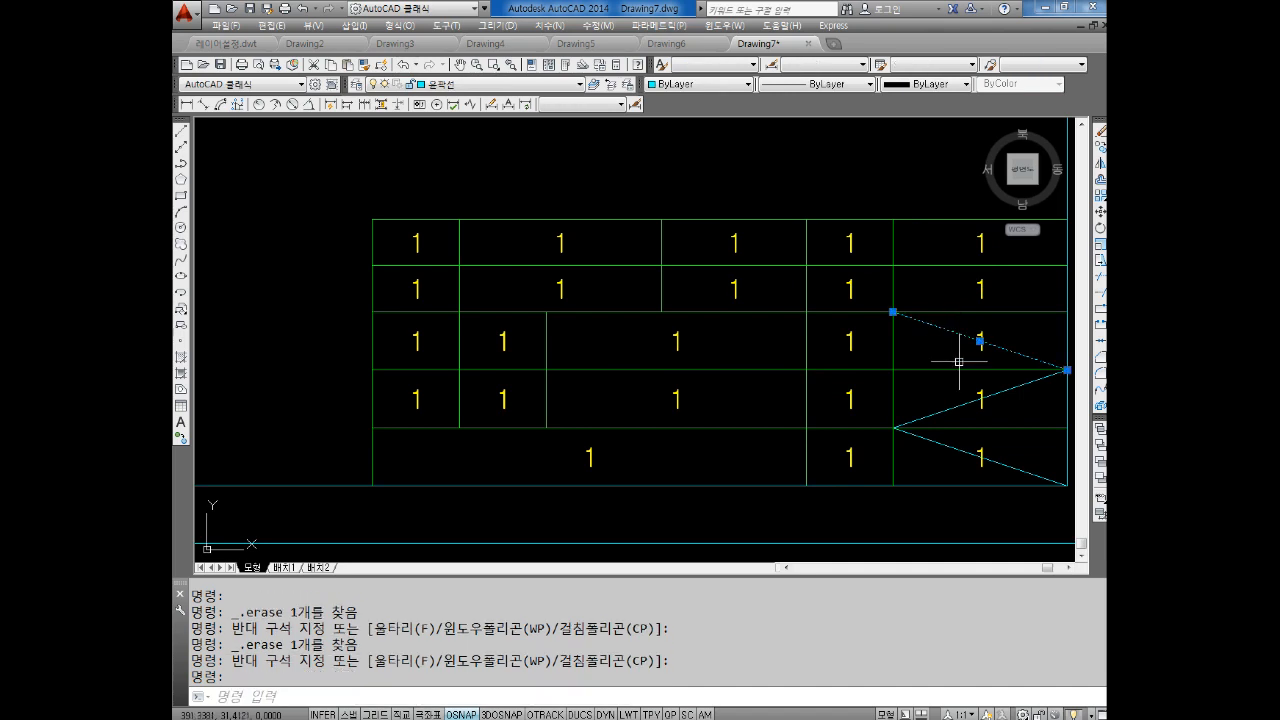
pyautogui.press('Delete')
pyautogui.click(960, 407)
pyautogui.press('Delete')
pyautogui.click(945, 432)
pyautogui.click(937, 449)
pyautogui.press('Delete')
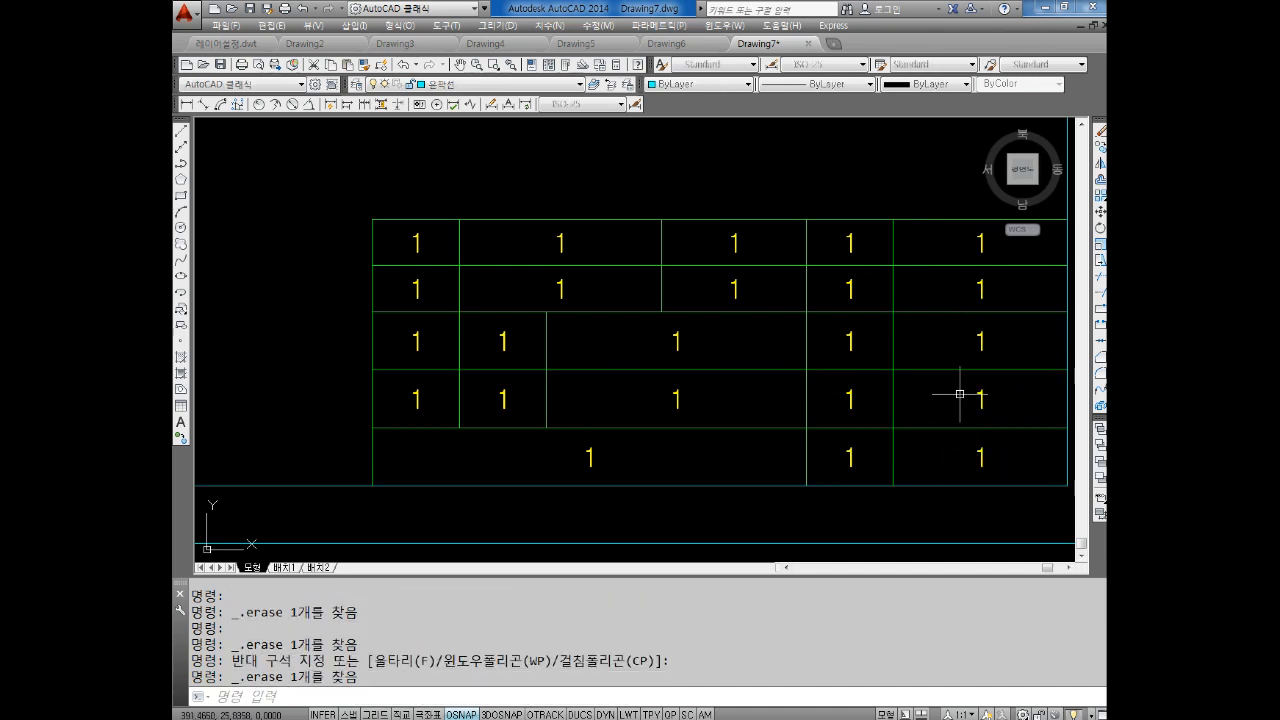
pyautogui.moveTo(951, 380); pyautogui.dragTo(902, 379, button='middle')
pyautogui.click(482, 719)
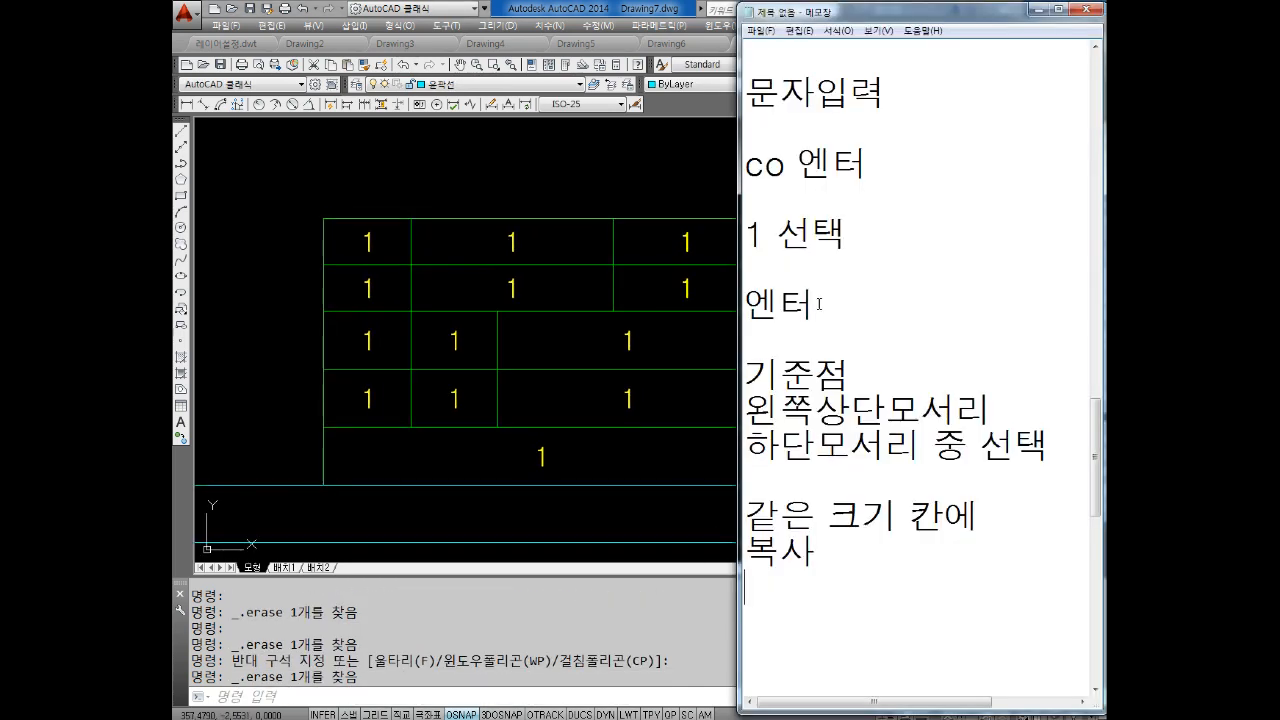
pyautogui.click(549, 157)
pyautogui.press('Escape')
pyautogui.press('Escape')
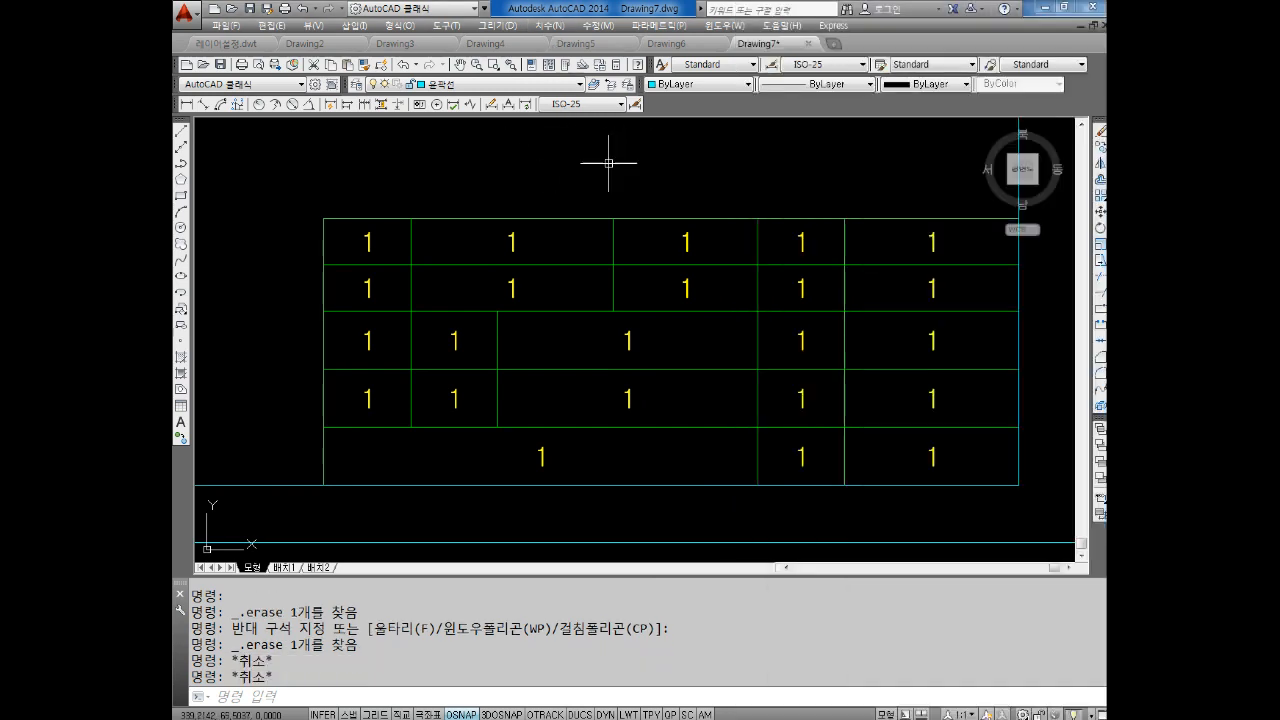
# Step: Open the multiline text in the top row's first cell for editing and close the editor without changes, then repeat it once
pyautogui.scroll(2, 609, 163)
pyautogui.moveTo(404, 279); pyautogui.dragTo(519, 246, button='middle')
pyautogui.moveTo(564, 304); pyautogui.dragTo(560, 280, button='middle')
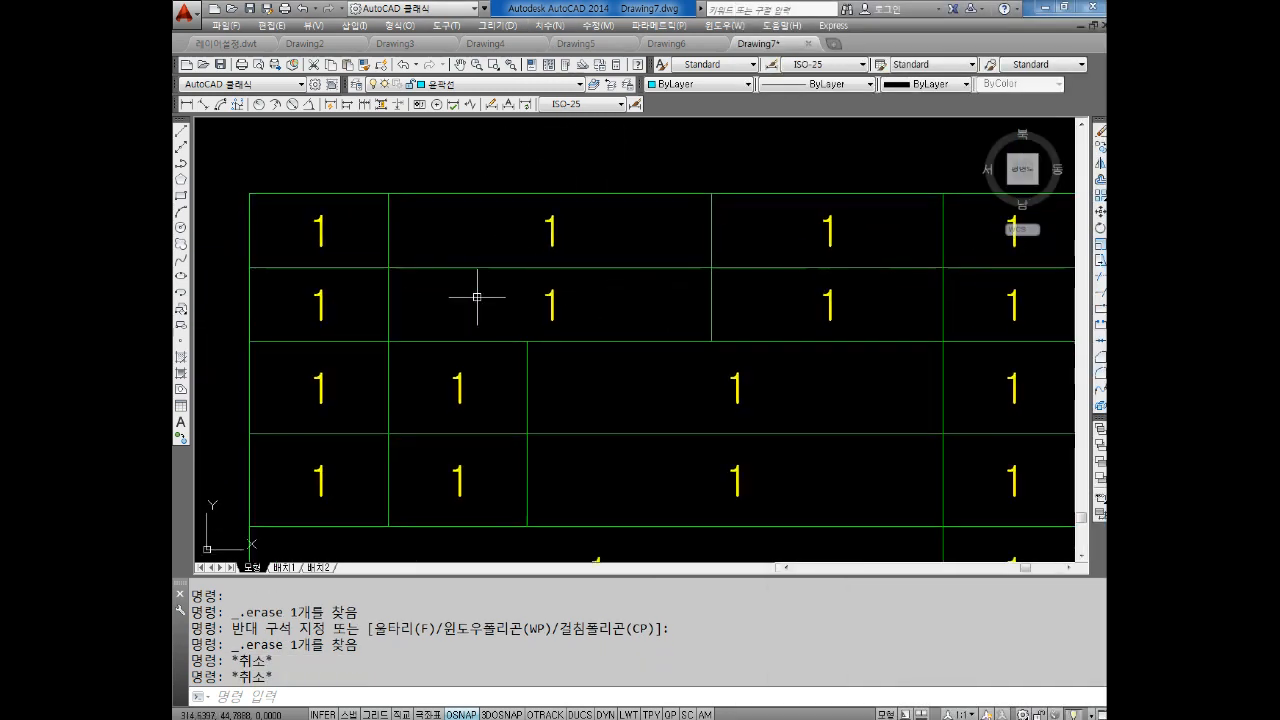
pyautogui.press('Escape')
pyautogui.press('Escape')
pyautogui.doubleClick(318, 240)
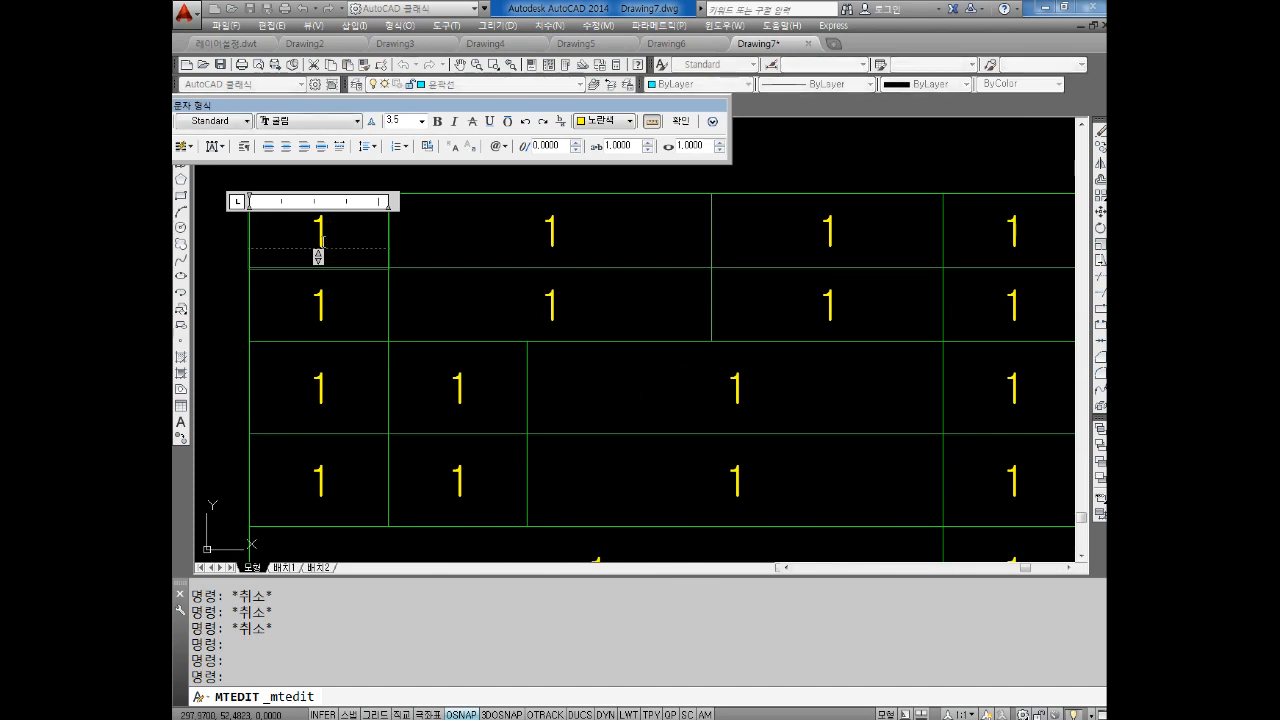
pyautogui.click(677, 124)
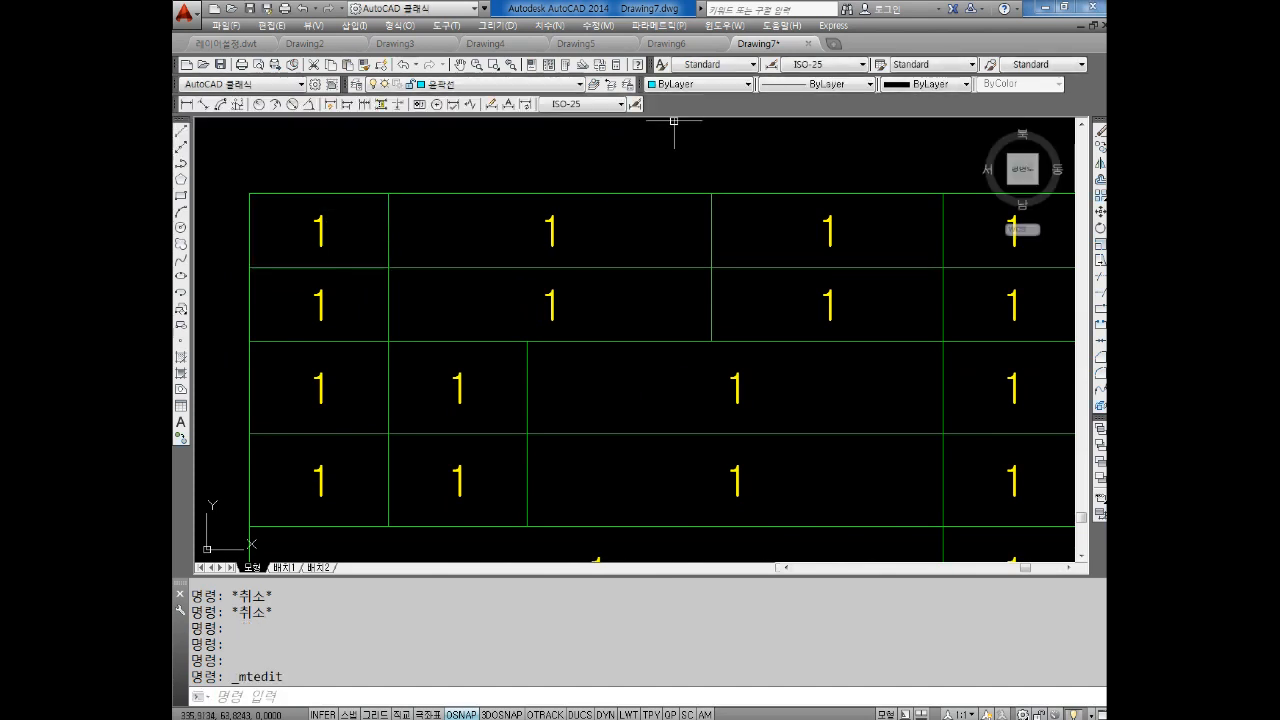
pyautogui.press('Escape')
pyautogui.press('Escape')
pyautogui.doubleClick(316, 224)
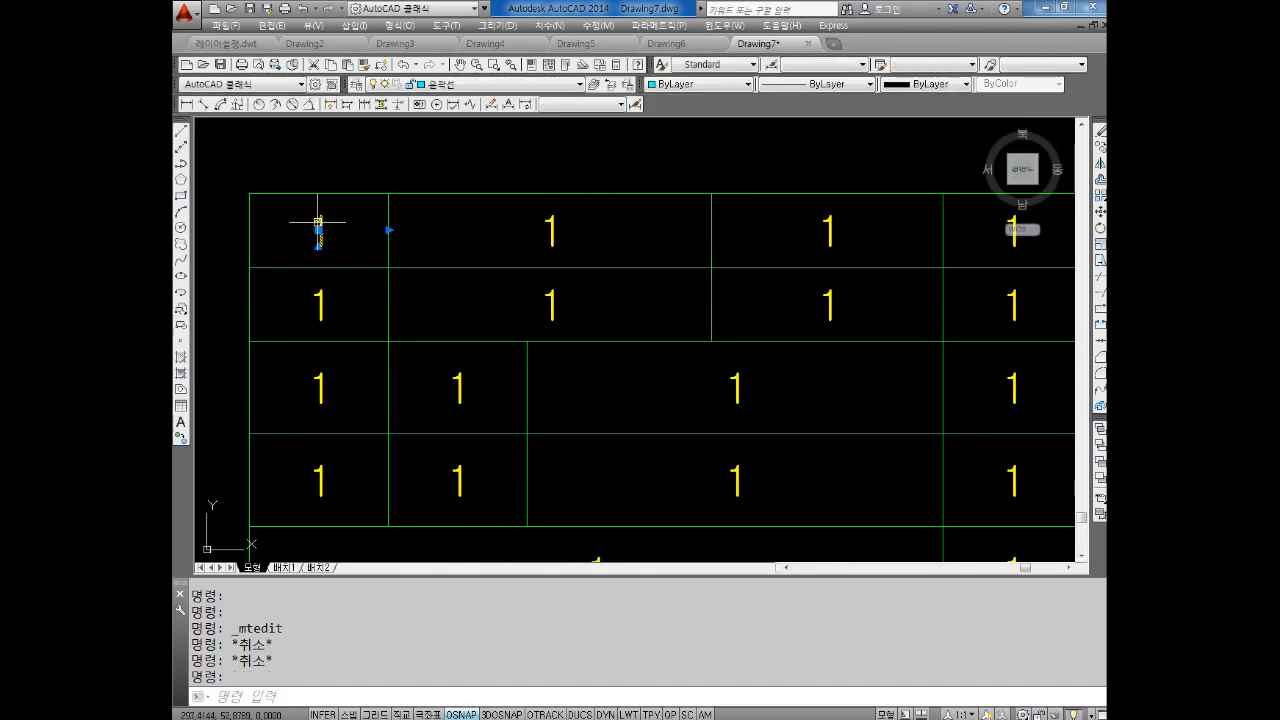
pyautogui.click(681, 124)
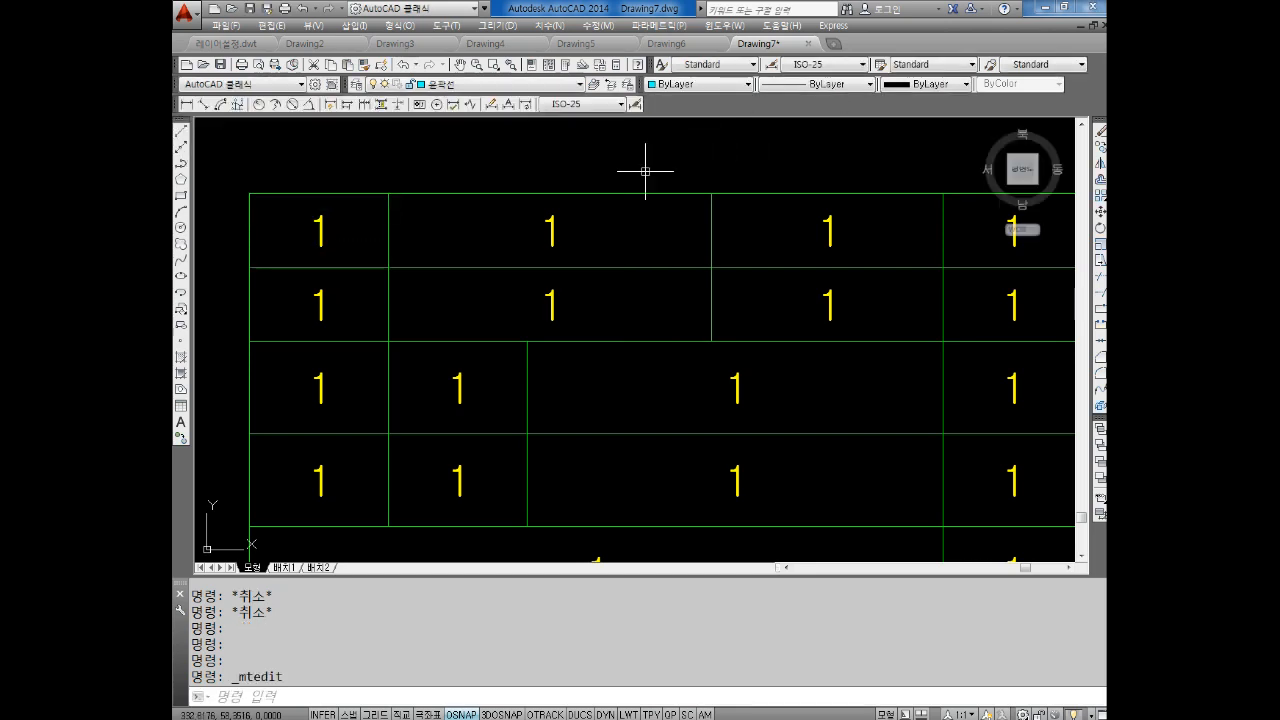
# Step: Switch to Notepad and add the line "ed 엔터" below the copy instructions
pyautogui.hotkey('alt', 'Tab')
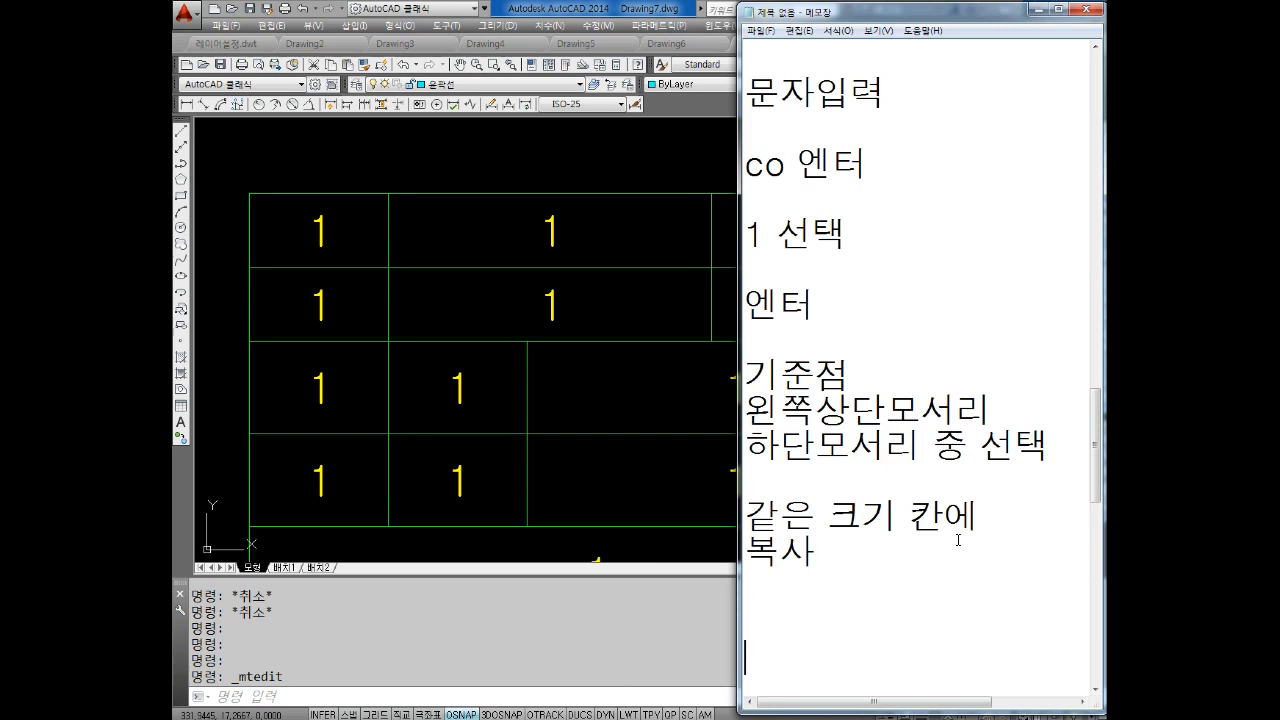
pyautogui.press('Return')
pyautogui.press('Return')
pyautogui.press('Return')
pyautogui.press('Return')
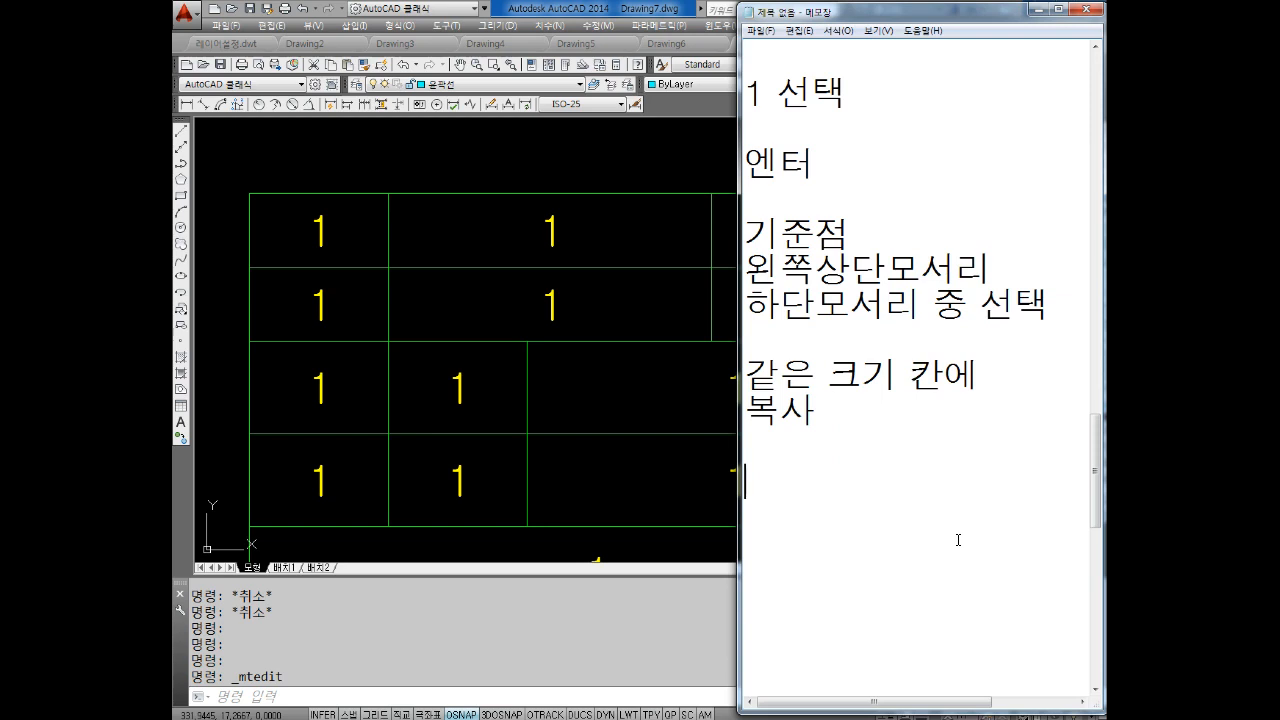
pyautogui.write('ed 엔터')
pyautogui.press('Return')
pyautogui.press('Return')
pyautogui.press('Return')
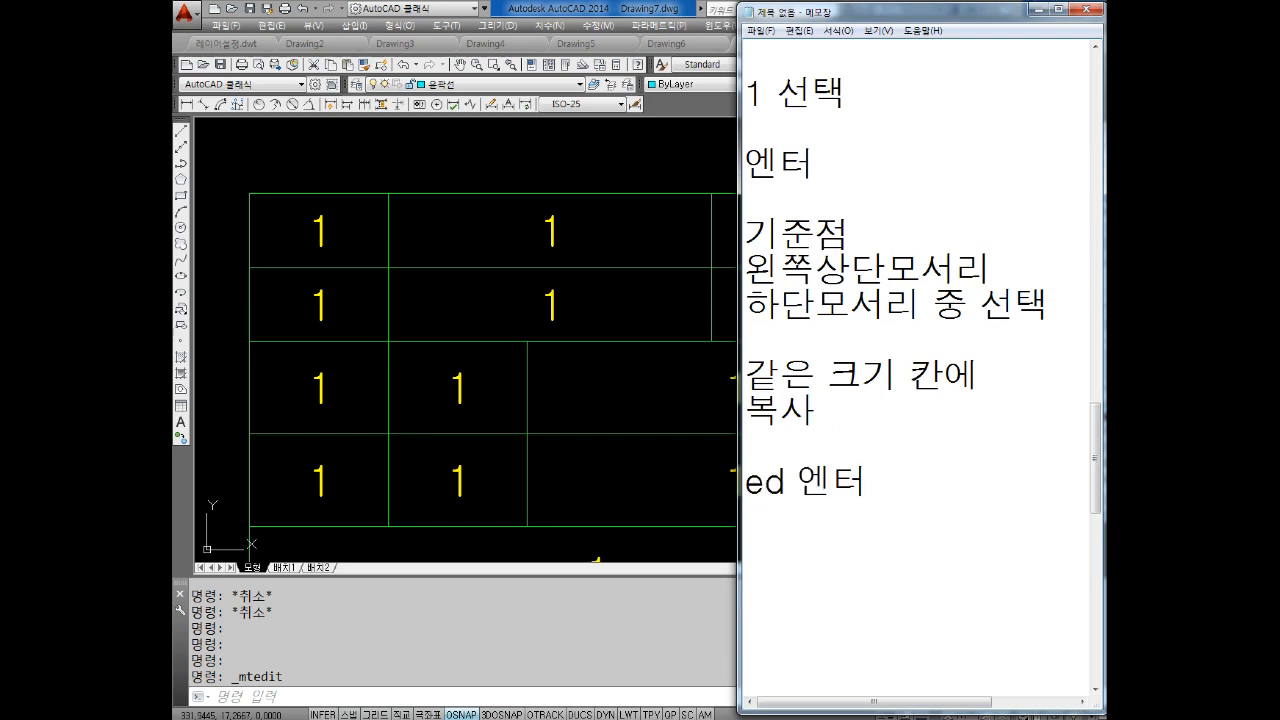
# Step: Add the line "문자수정" below the "ed 엔터" note
pyautogui.moveTo(763, 484); pyautogui.dragTo(796, 487)
pyautogui.click(768, 577)
pyautogui.write('문자수정')
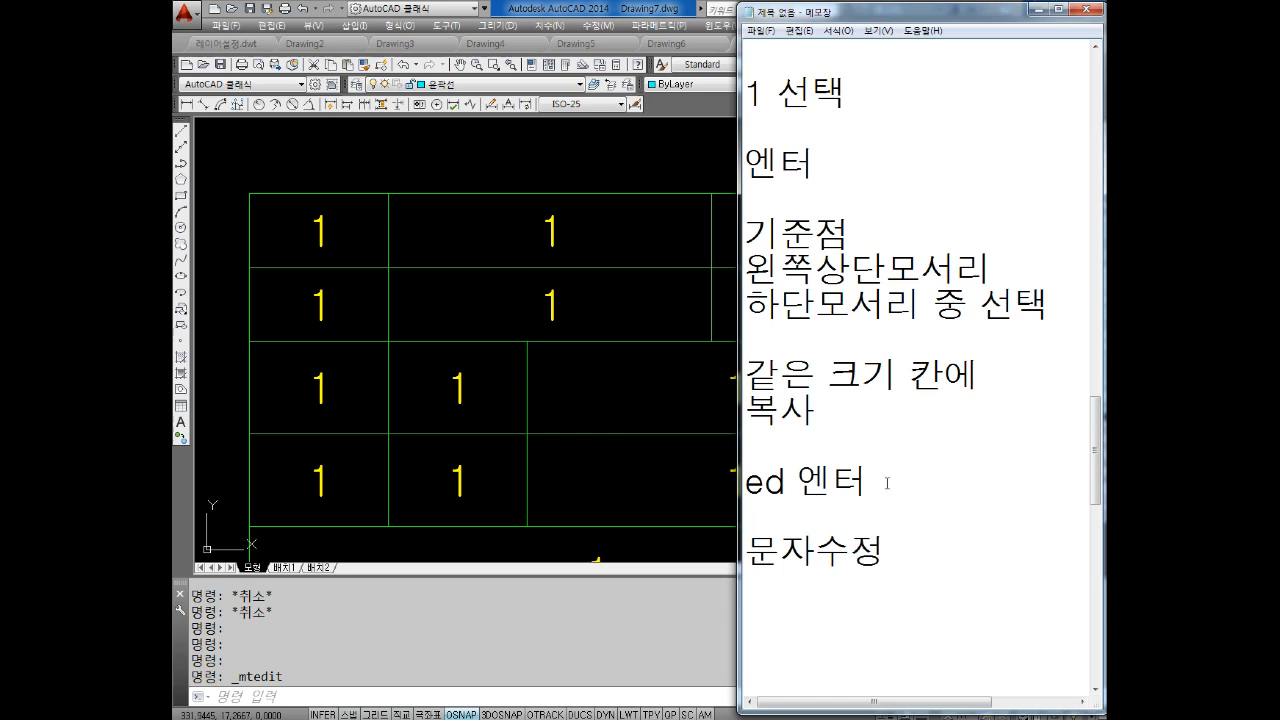
# Step: Switch back to AutoCAD and use the text edit command ED to change the top row's second cell to "커버"
pyautogui.click(623, 471)
pyautogui.press('Escape')
pyautogui.press('Escape')
pyautogui.write('ed')
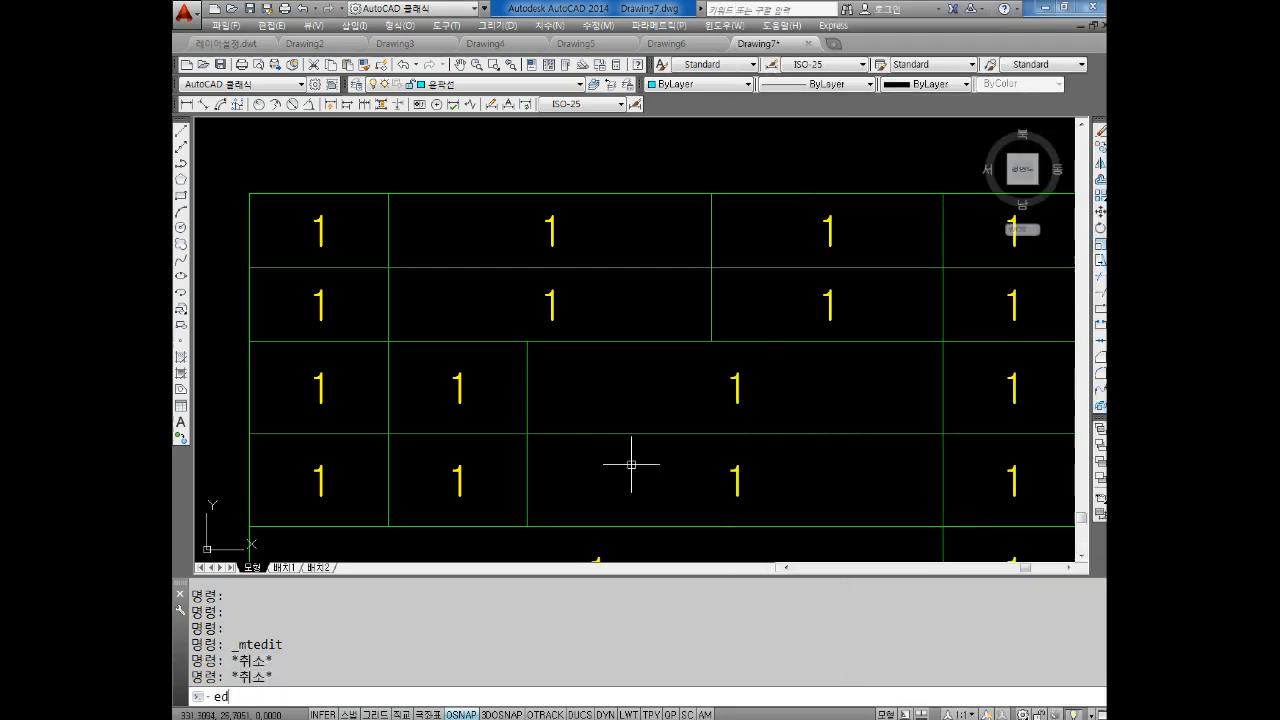
pyautogui.press('Return')
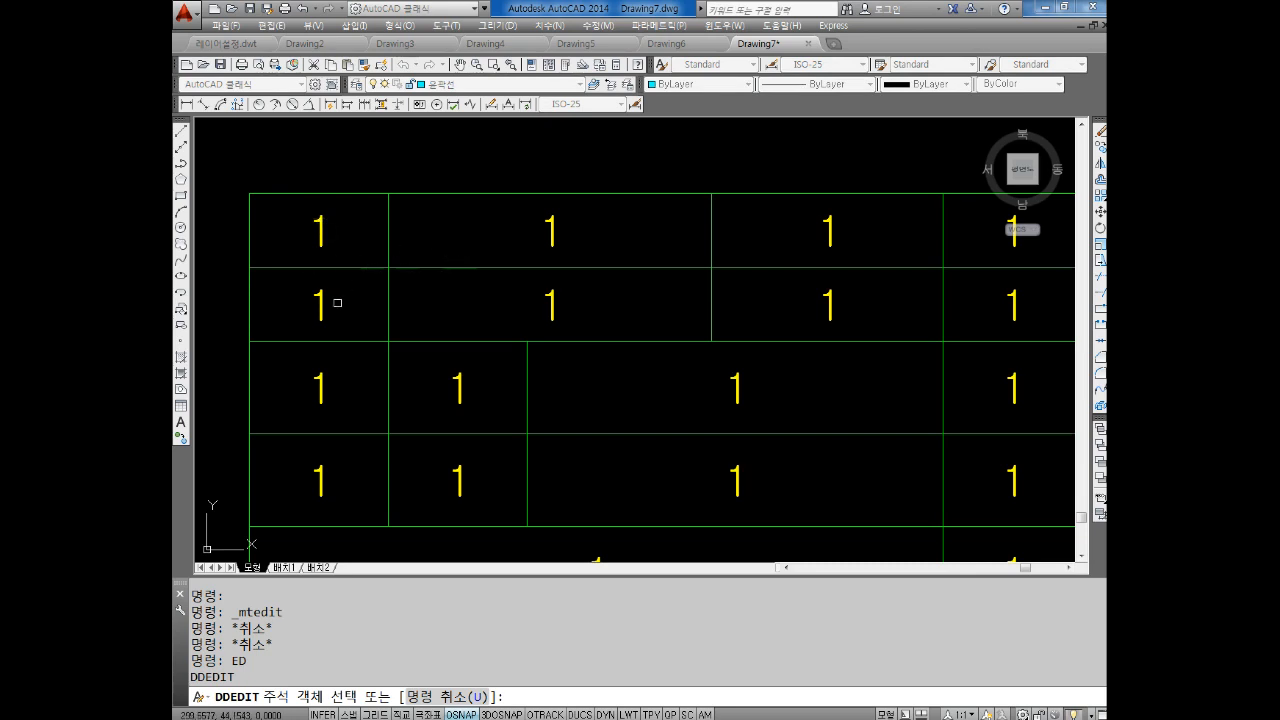
pyautogui.click(550, 232)
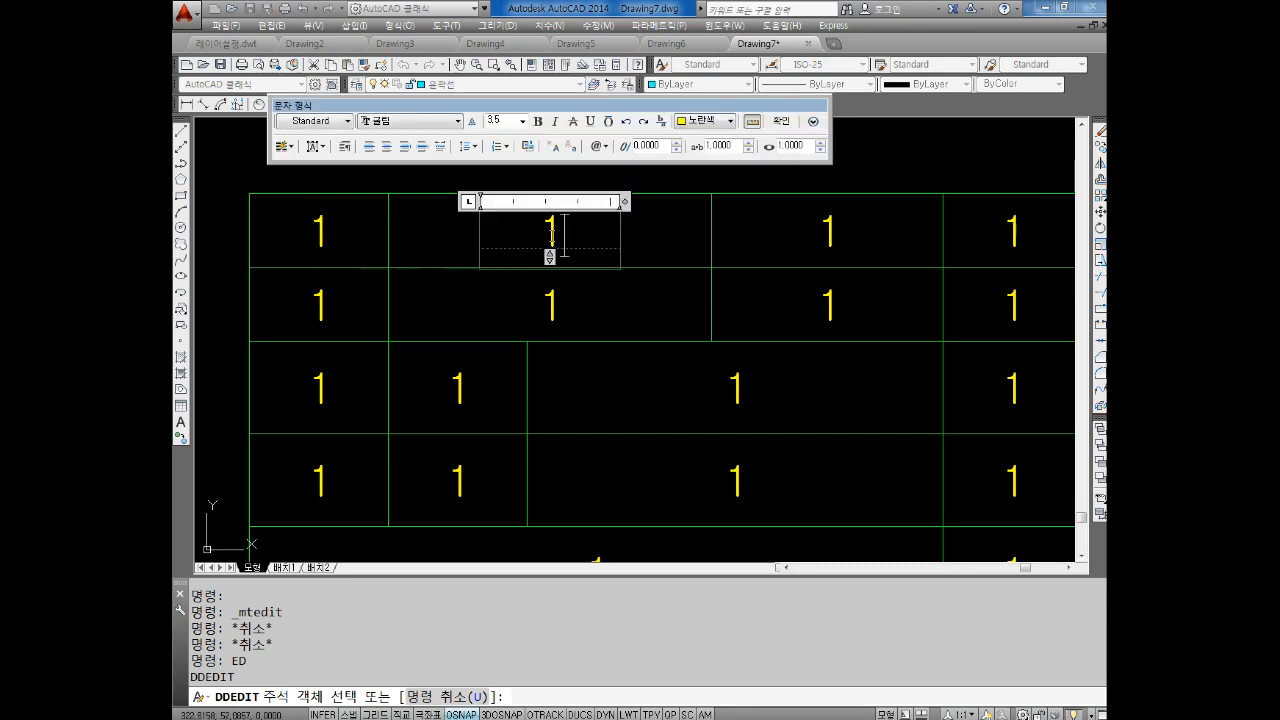
pyautogui.write('vn')
pyautogui.press('BackSpace')
pyautogui.press('BackSpace')
pyautogui.press('Hangul')
pyautogui.write('품번')
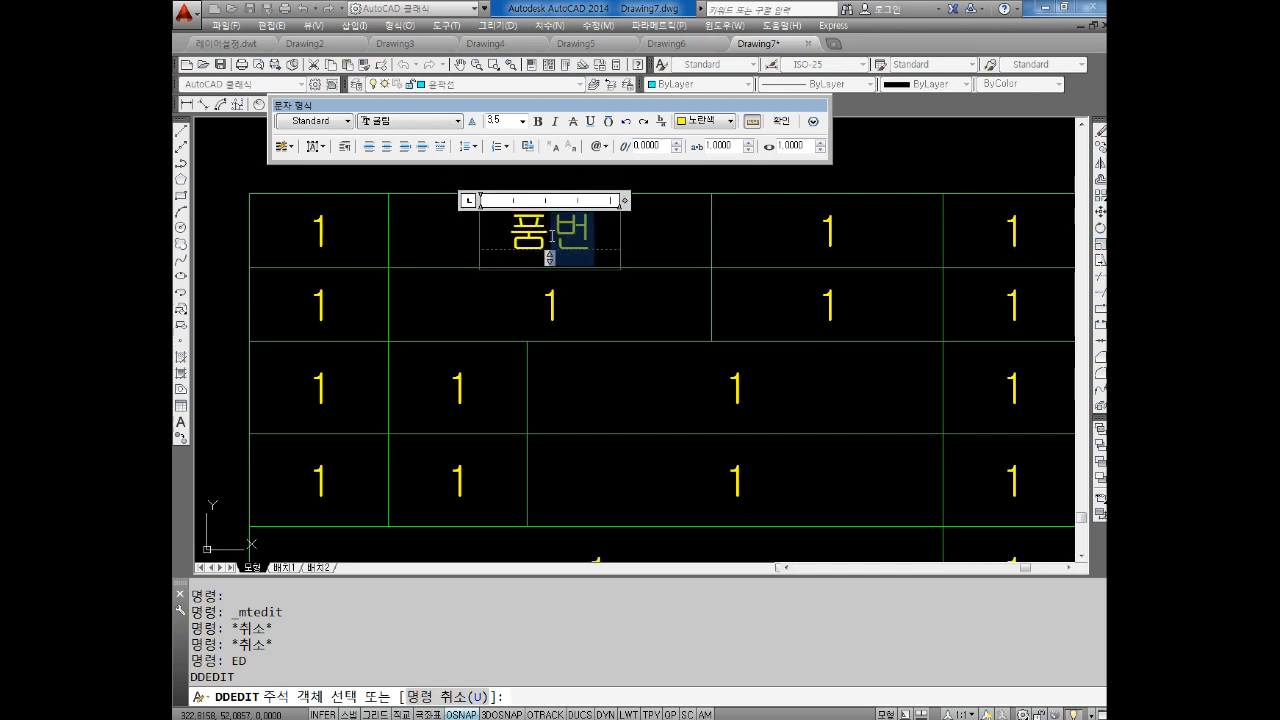
pyautogui.press('BackSpace')
pyautogui.press('BackSpace')
pyautogui.press('BackSpace')
pyautogui.press('BackSpace')
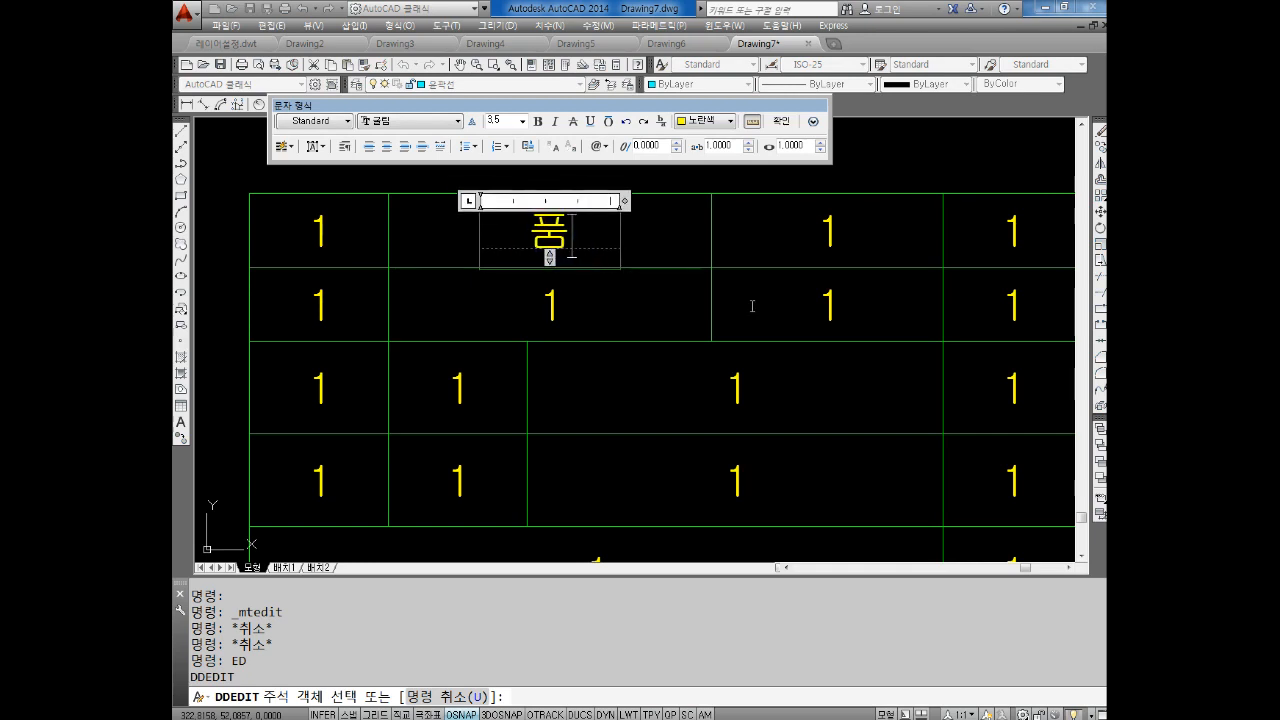
pyautogui.write('컵ㅓ')
pyautogui.click(752, 305)
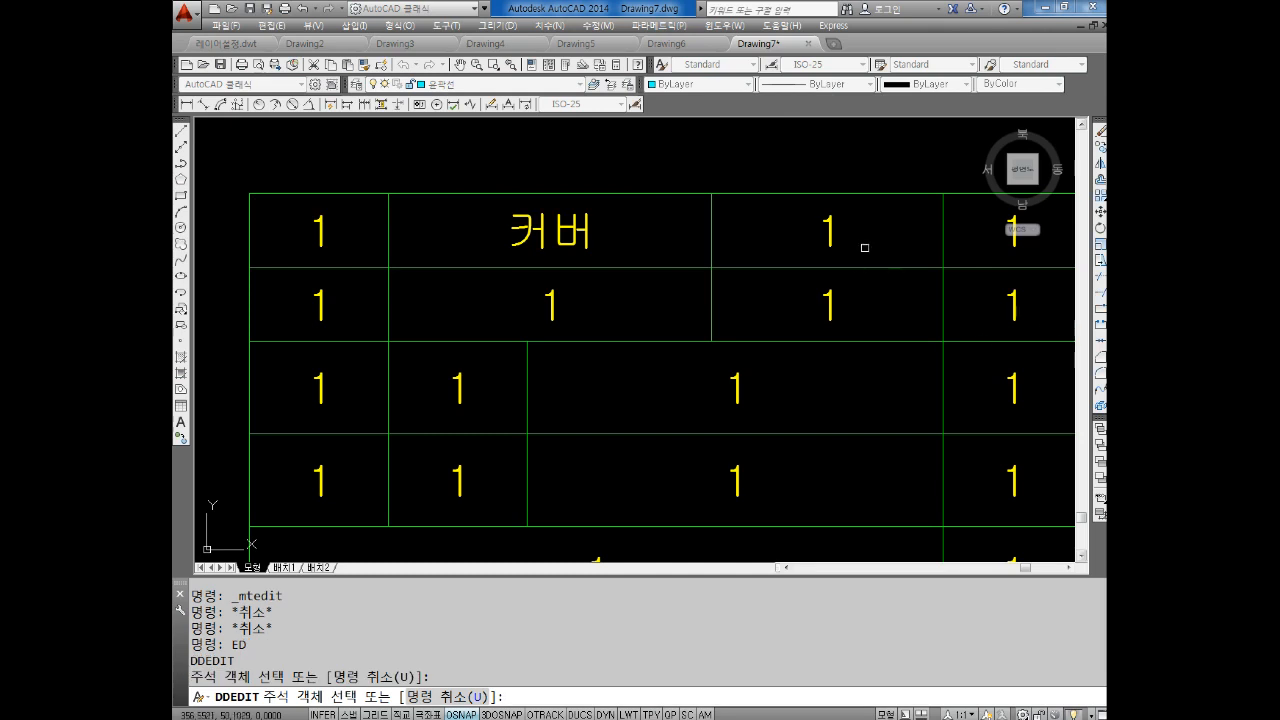
# Step: Change the text in the top row's third cell to "S45C"
pyautogui.click(826, 226)
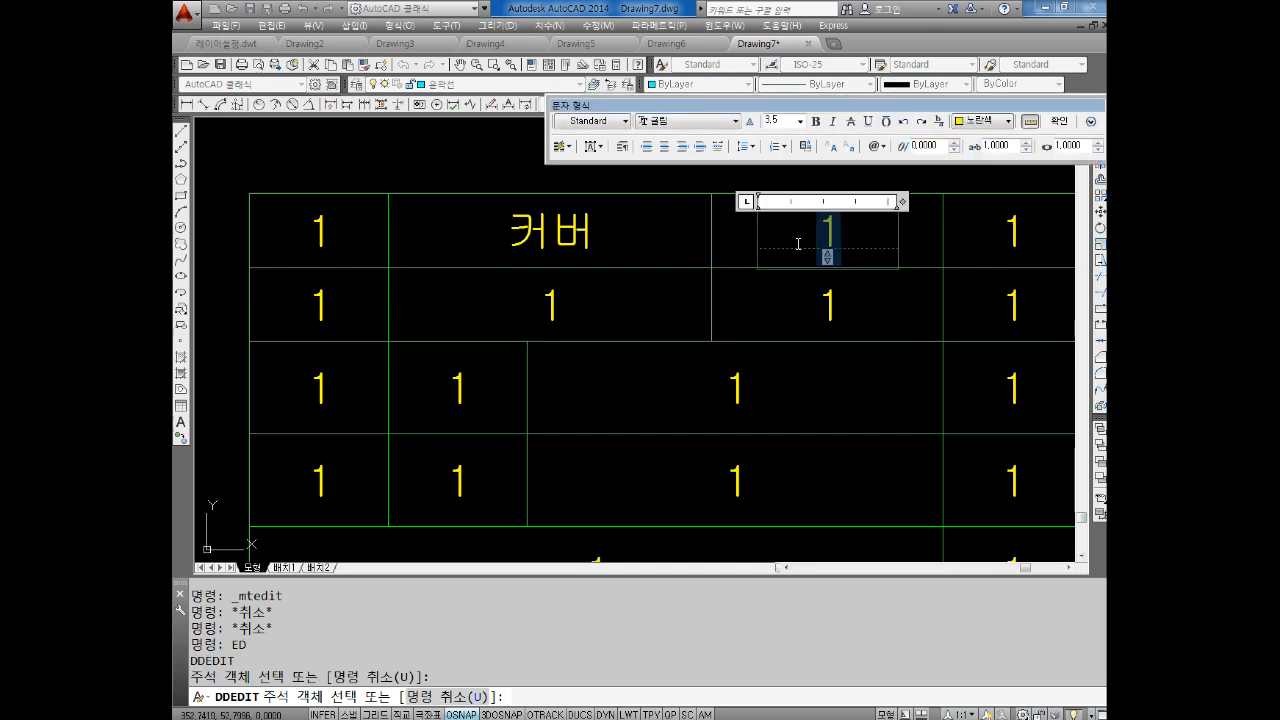
pyautogui.write('ㄴ')
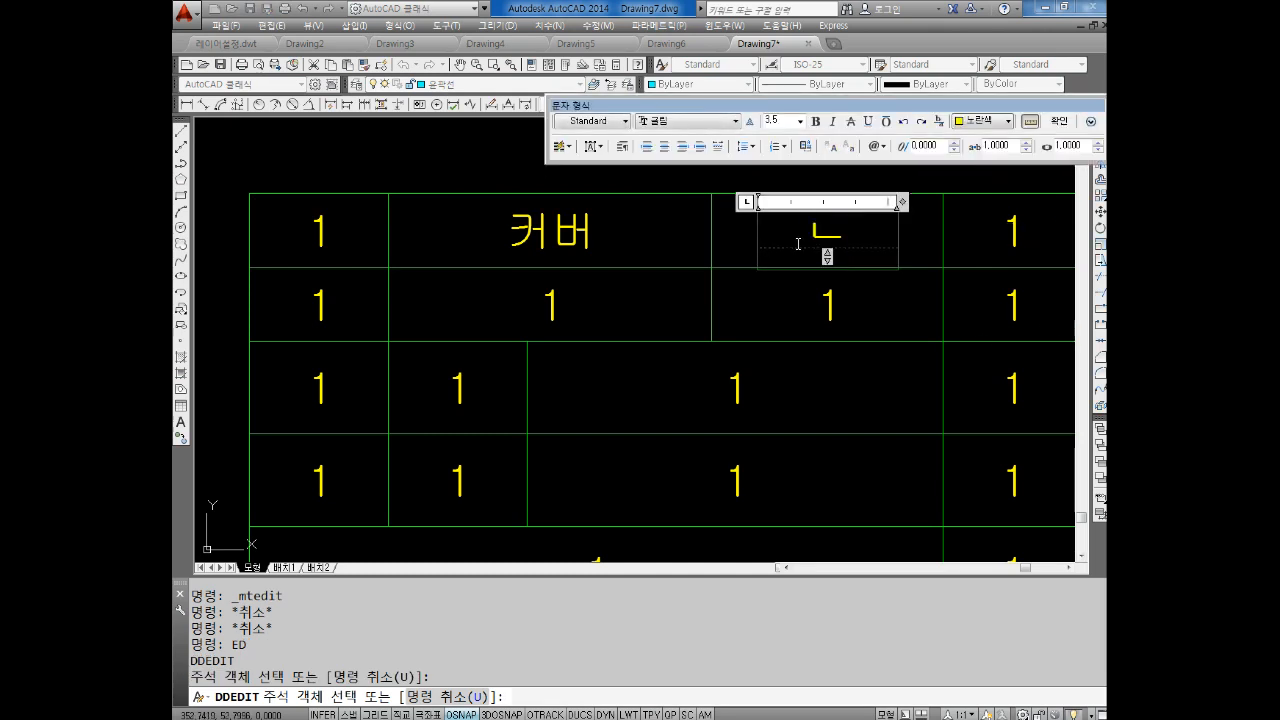
pyautogui.write('S45ㅊ')
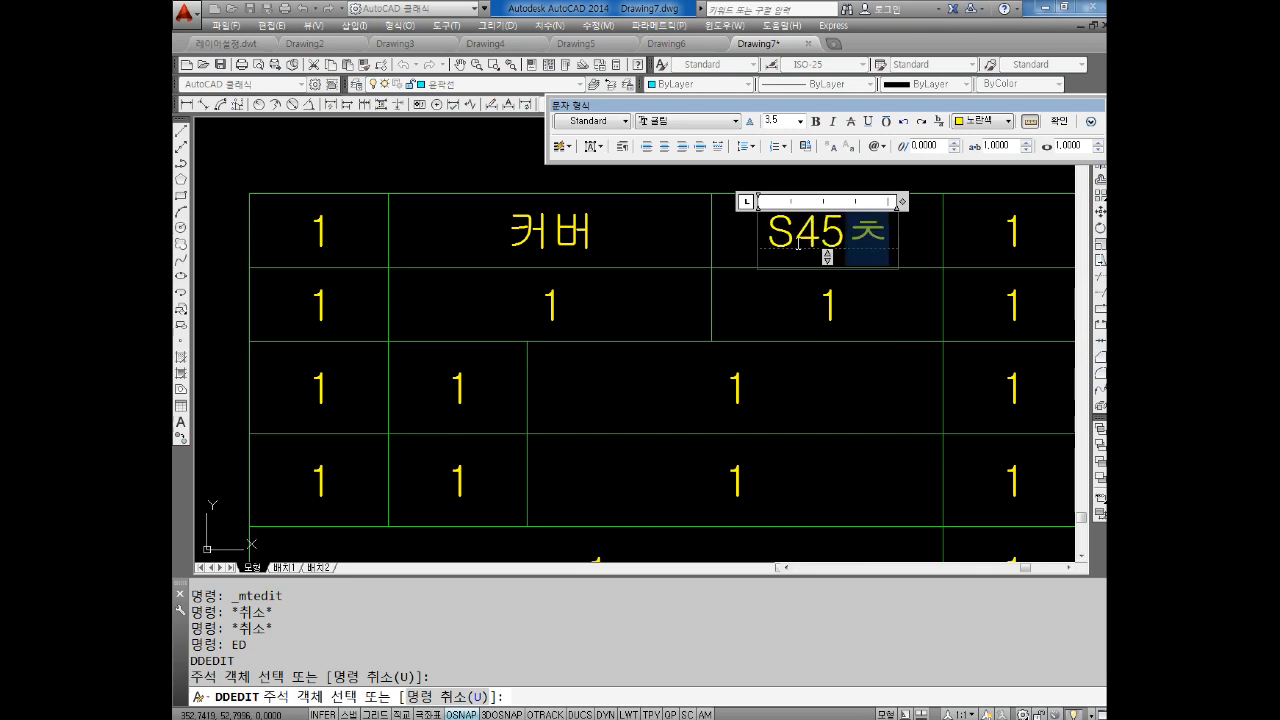
pyautogui.press('BackSpace')
pyautogui.write(',C')
pyautogui.press('BackSpace')
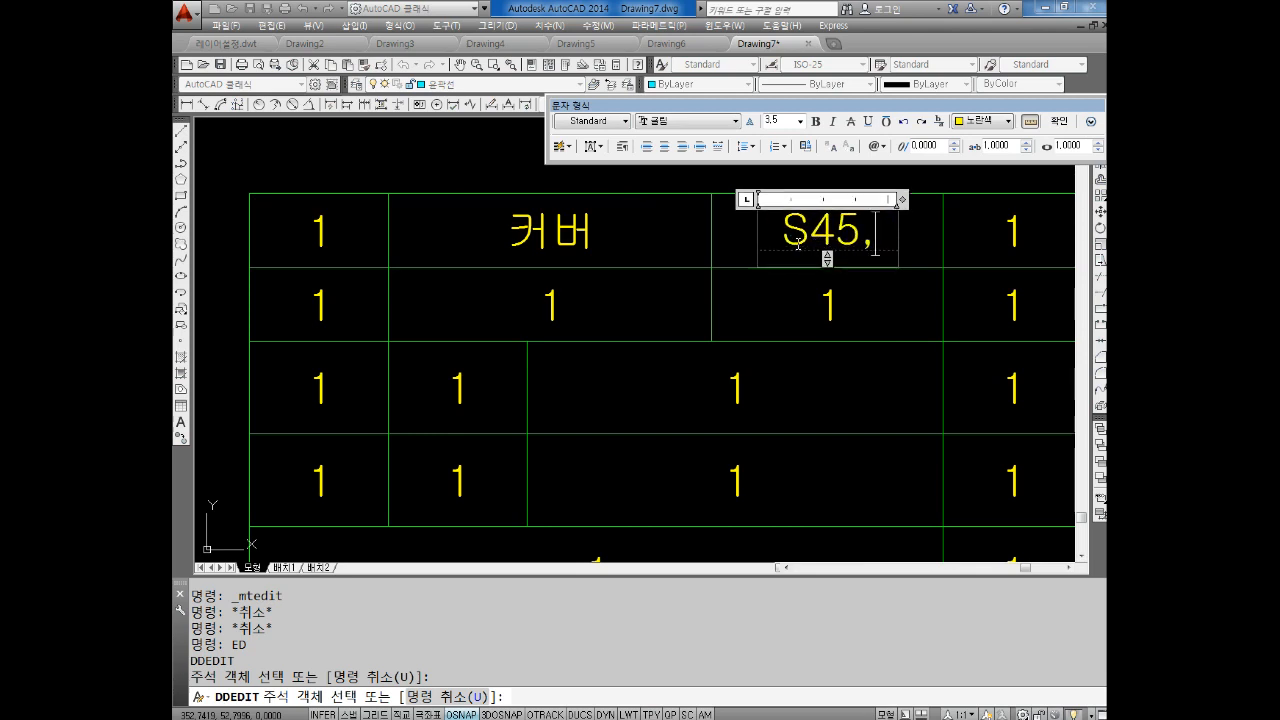
pyautogui.press('BackSpace')
pyautogui.write('C')
pyautogui.click(880, 313)
pyautogui.moveTo(899, 327)
pyautogui.mouseDown(button='middle')
pyautogui.moveTo(882, 310)
pyautogui.moveTo(788, 310)
pyautogui.mouseUp(button='middle')
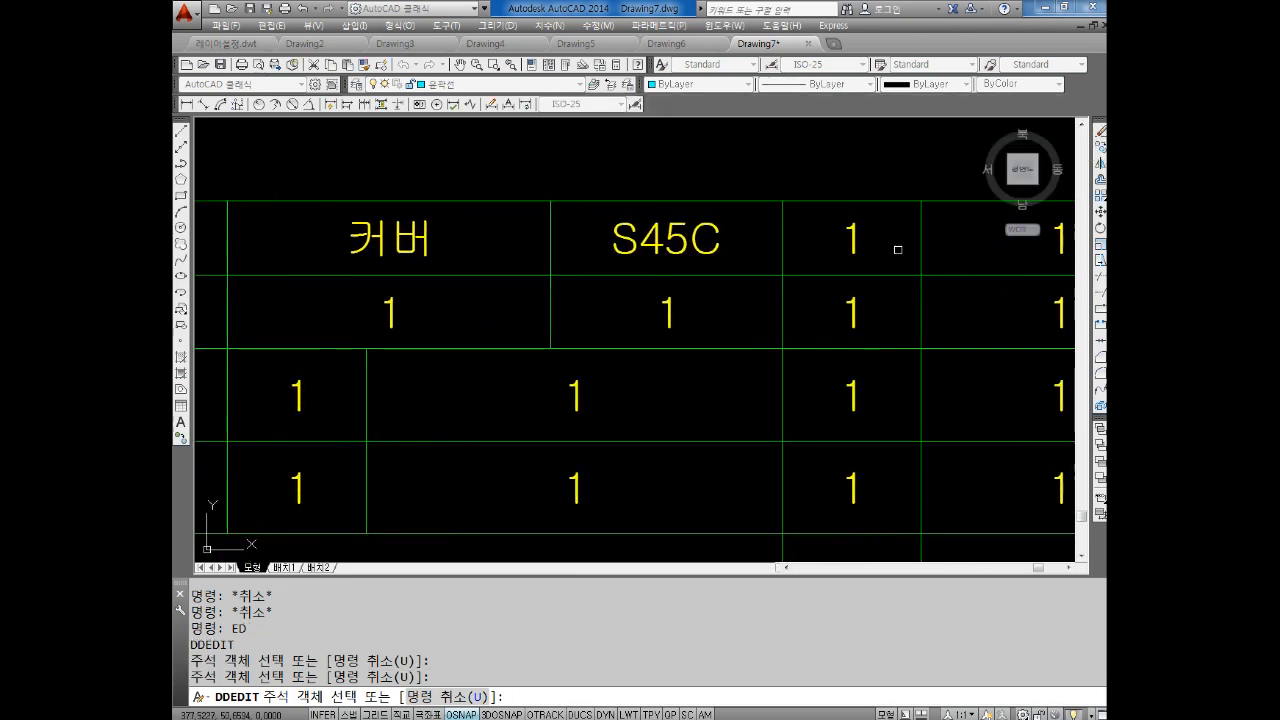
pyautogui.moveTo(889, 271); pyautogui.dragTo(723, 272, button='middle')
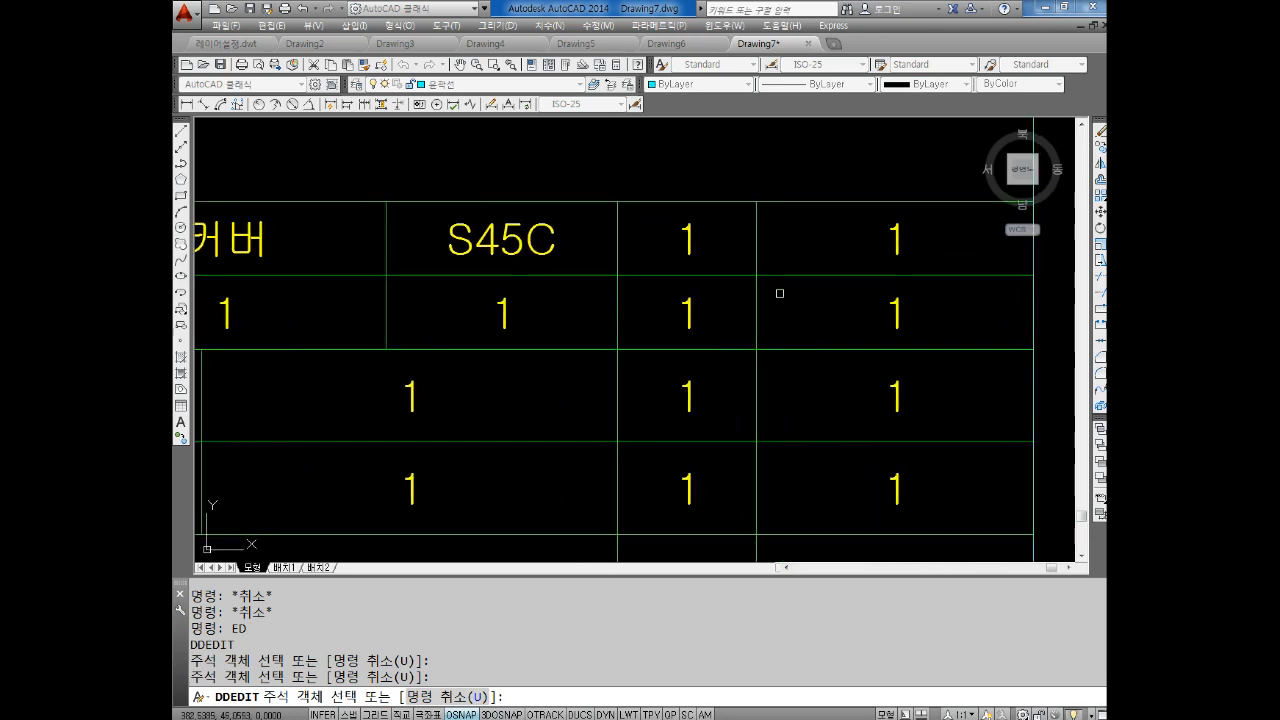
# Step: Change the text in the second row's first cell, below the top row's 1, to "품번"
pyautogui.moveTo(756, 297); pyautogui.dragTo(991, 294, button='middle')
pyautogui.moveTo(363, 301); pyautogui.dragTo(565, 323, button='middle')
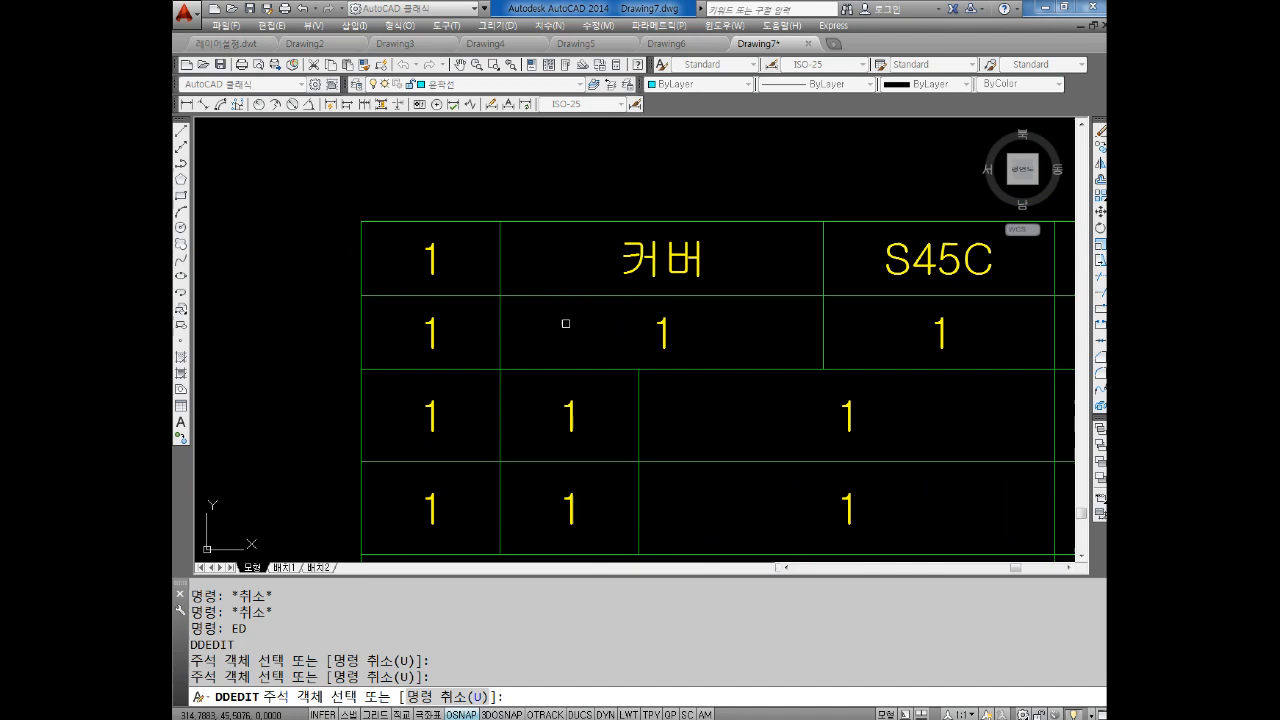
pyautogui.click(415, 333)
pyautogui.moveTo(455, 337); pyautogui.dragTo(394, 318)
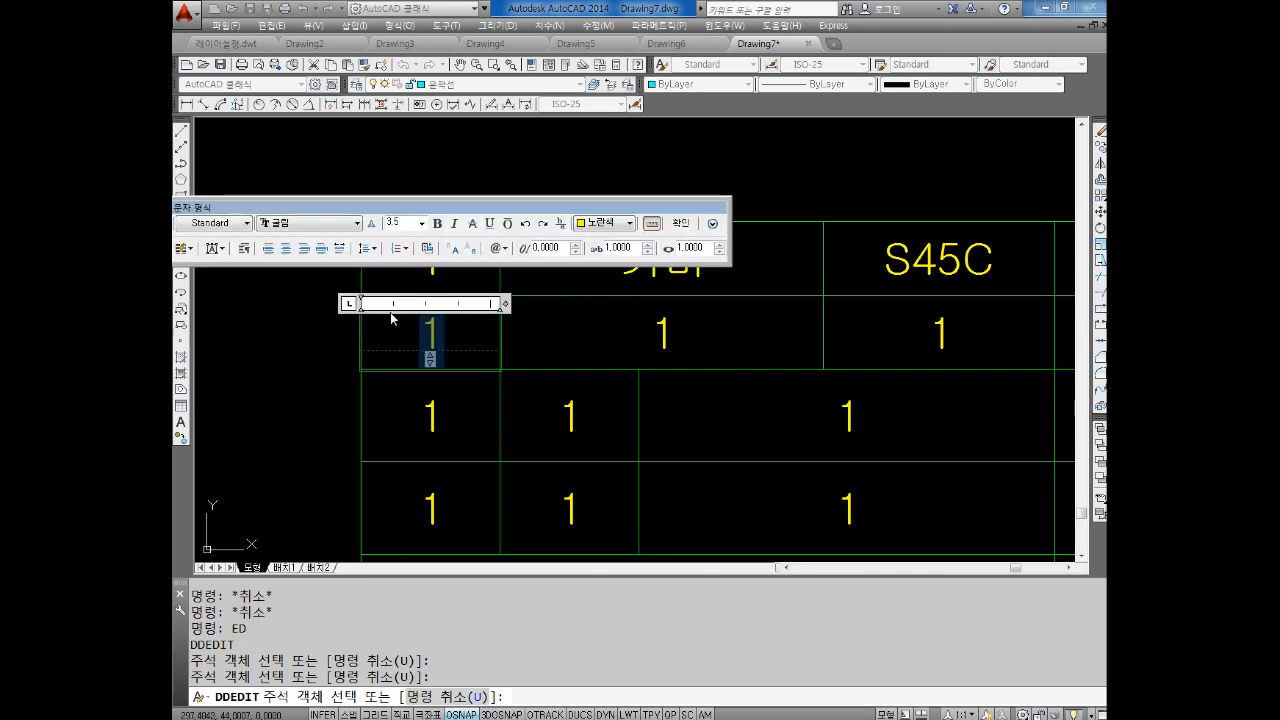
pyautogui.write('품번')
pyautogui.click(745, 398)
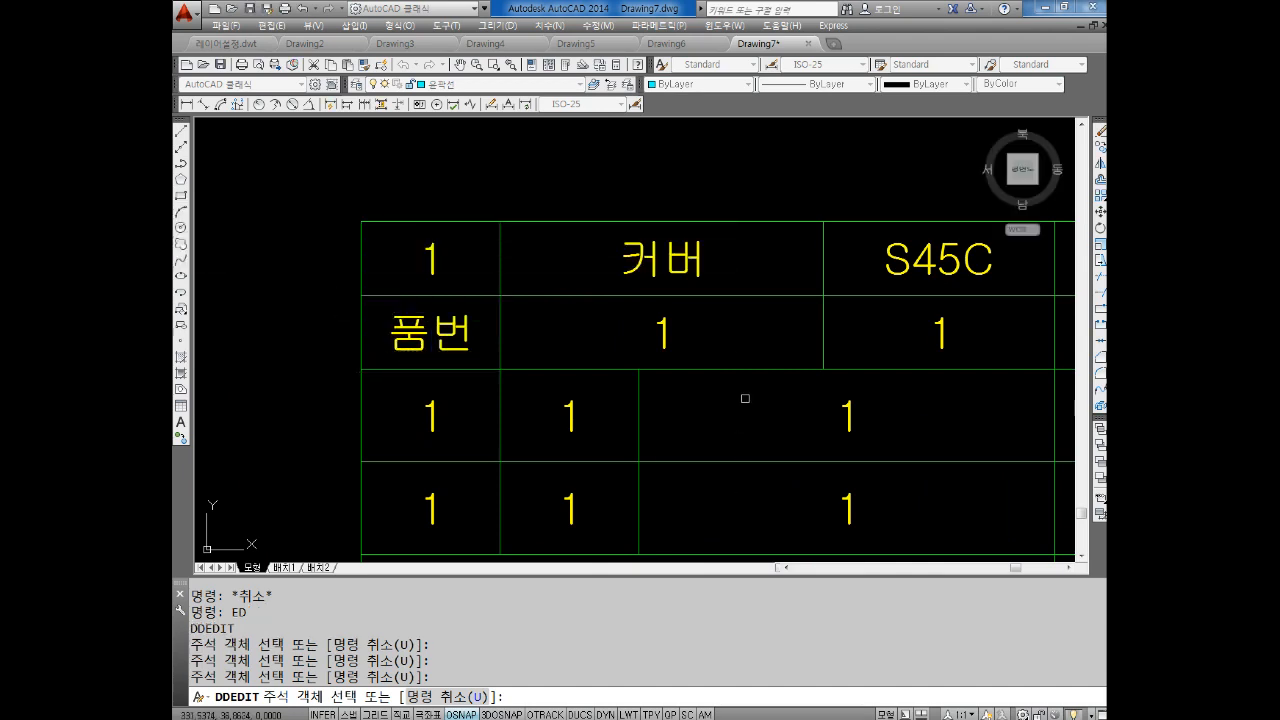
# Step: Change the text in the second row's second cell, below "커버", to "품명"
pyautogui.click(667, 328)
pyautogui.moveTo(680, 337); pyautogui.dragTo(606, 337)
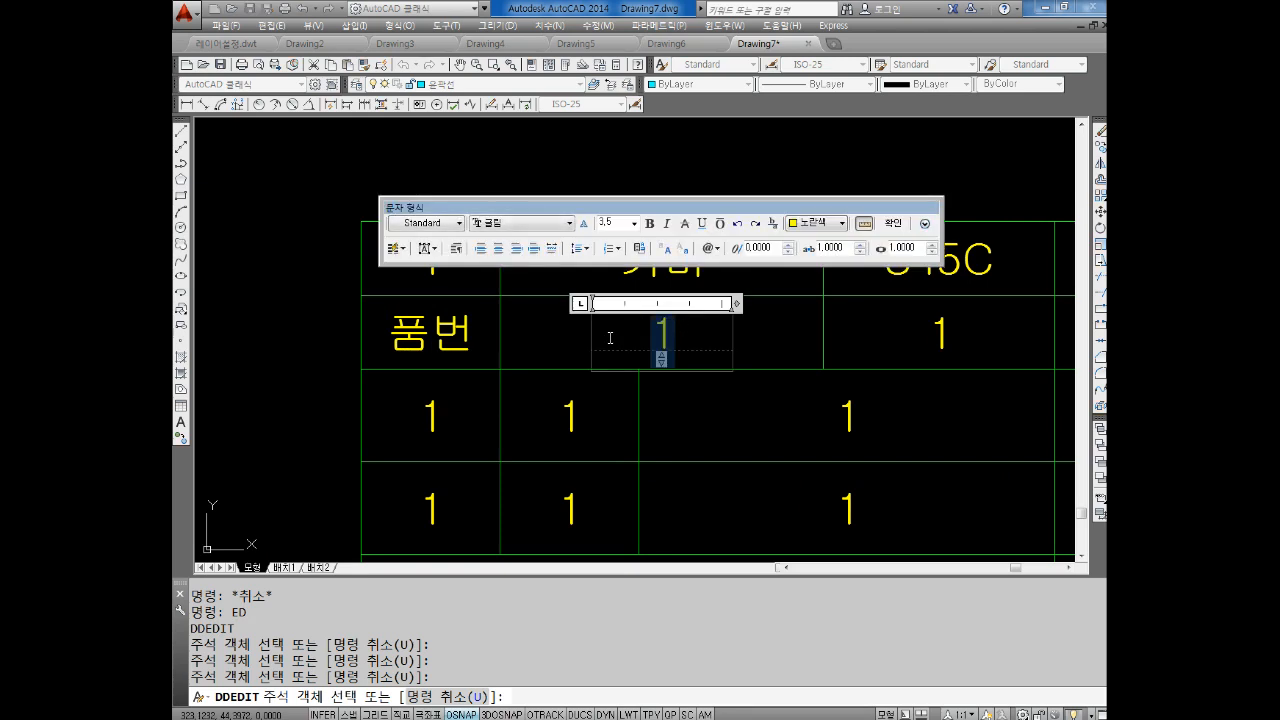
pyautogui.write('품명')
pyautogui.click(966, 408)
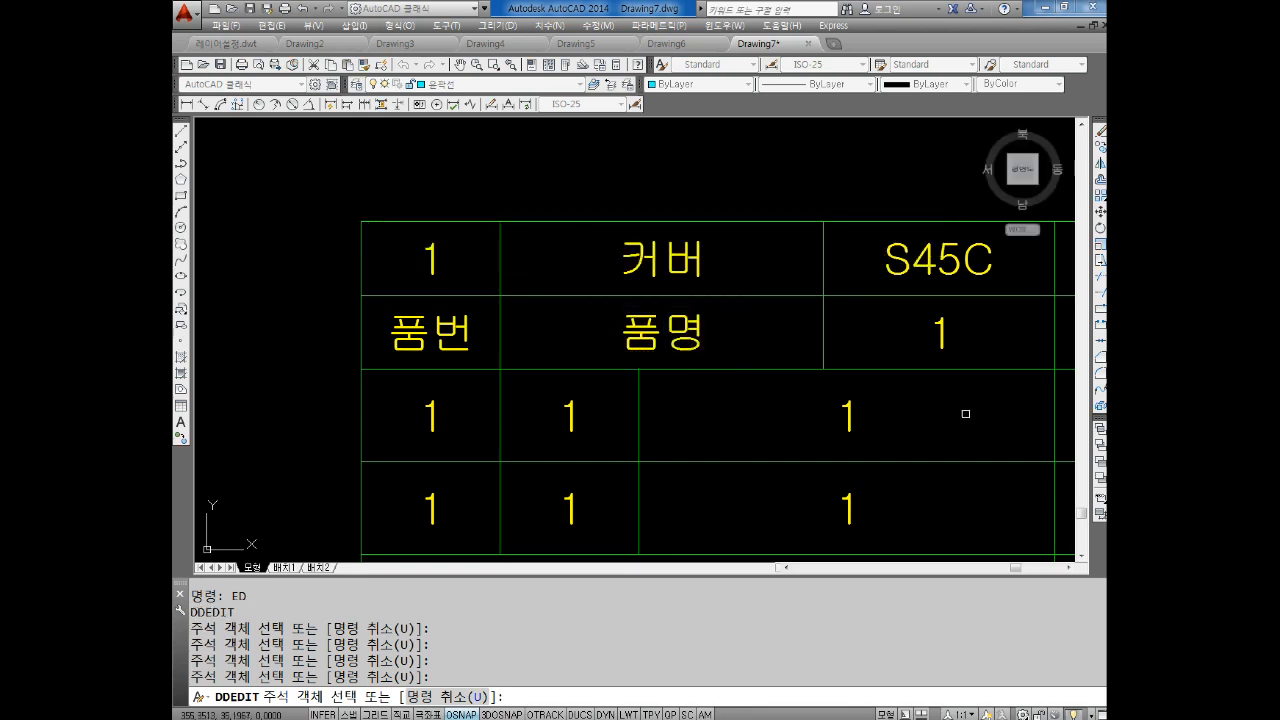
# Step: Change the text in the second row's third cell, below "S45C", to "재질"
pyautogui.moveTo(938, 350); pyautogui.dragTo(692, 327, button='middle')
pyautogui.click(694, 299)
pyautogui.moveTo(706, 330); pyautogui.dragTo(563, 325)
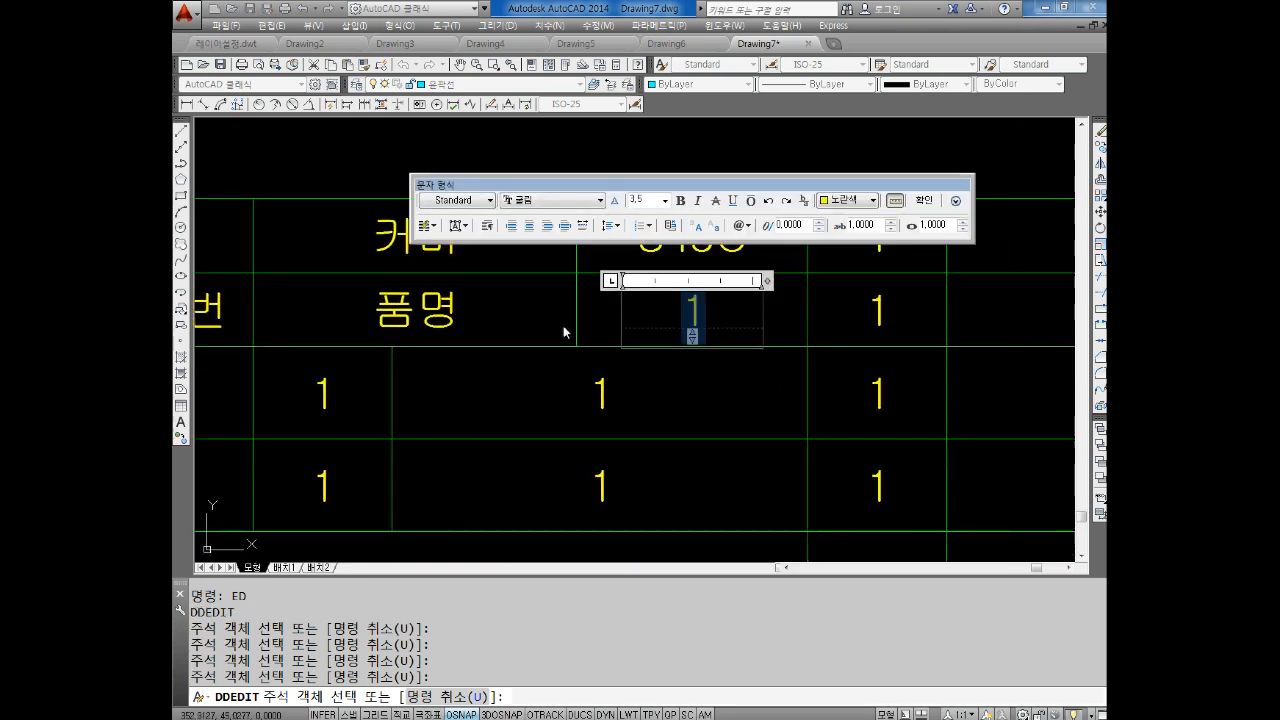
pyautogui.write('재질')
pyautogui.click(564, 326)
# Step: Change the text in the second row's fourth cell, beside "재질", to "수량"
pyautogui.moveTo(825, 308); pyautogui.dragTo(744, 305, button='middle')
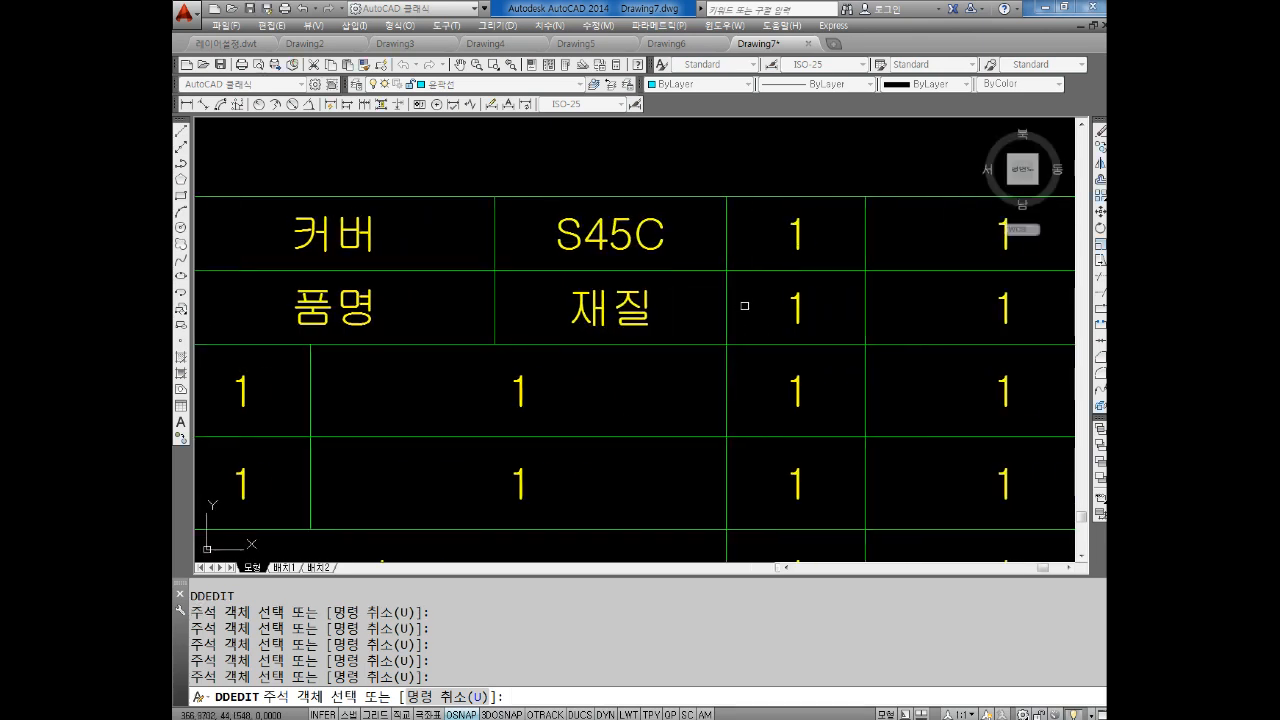
pyautogui.click(797, 305)
pyautogui.moveTo(825, 326); pyautogui.dragTo(743, 314)
pyautogui.write('수량')
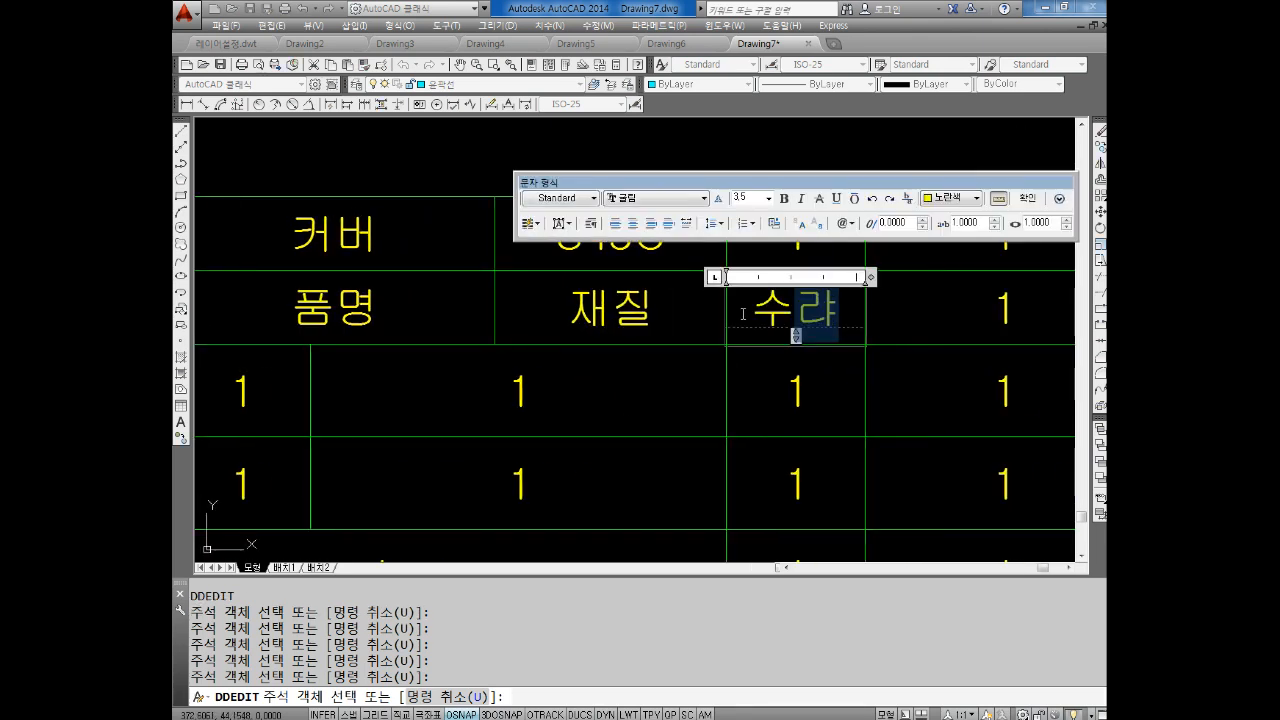
pyautogui.click(846, 402)
# Step: Change the text in the second row's last cell, beside "수량", to "비고"
pyautogui.moveTo(1015, 337); pyautogui.dragTo(912, 349, button='middle')
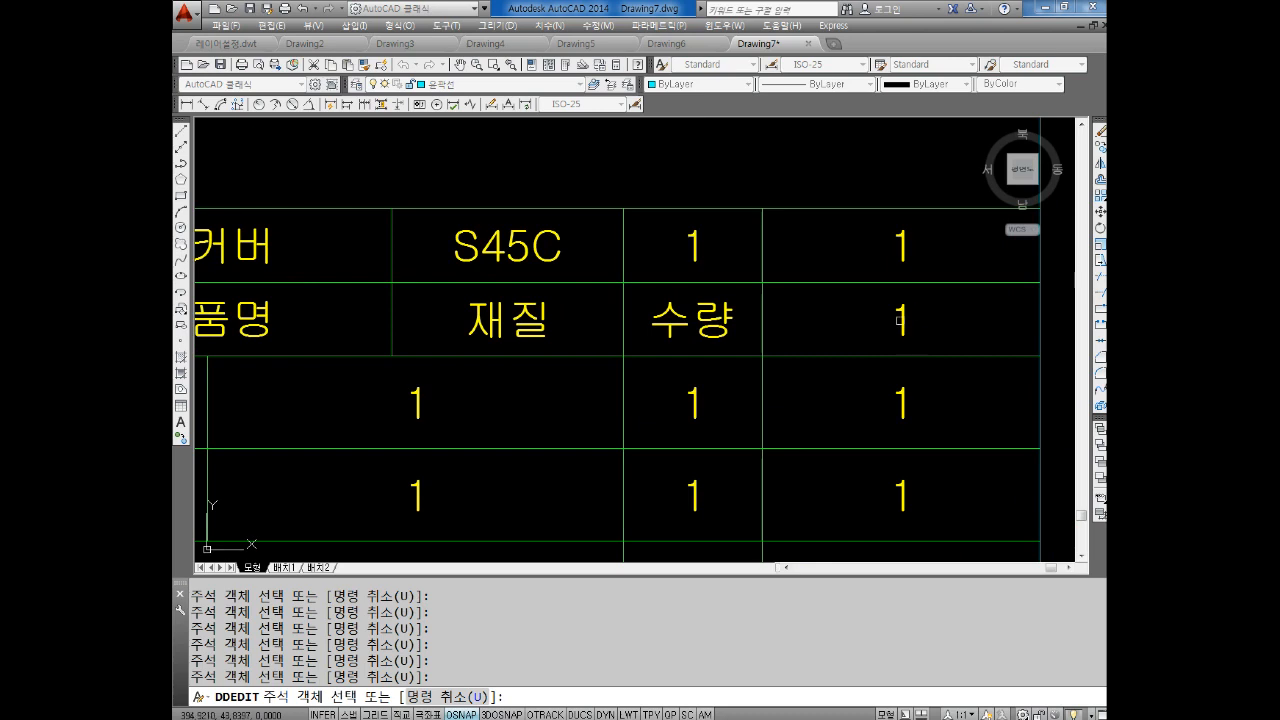
pyautogui.click(900, 318)
pyautogui.moveTo(915, 325); pyautogui.dragTo(845, 335)
pyautogui.write('비고')
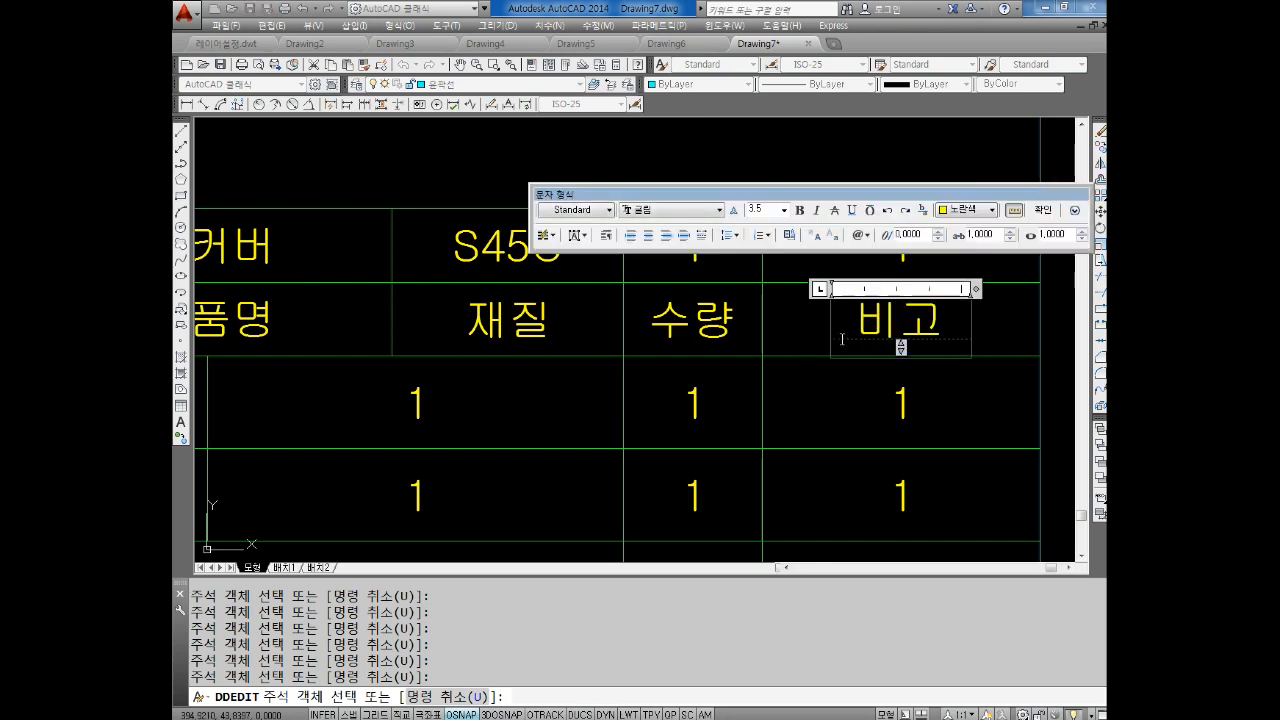
pyautogui.click(832, 398)
# Step: Change the text in the third row's first cell, below "품번", to "투상도"
pyautogui.scroll(-2, 610, 388)
pyautogui.moveTo(280, 388); pyautogui.dragTo(459, 349, button='middle')
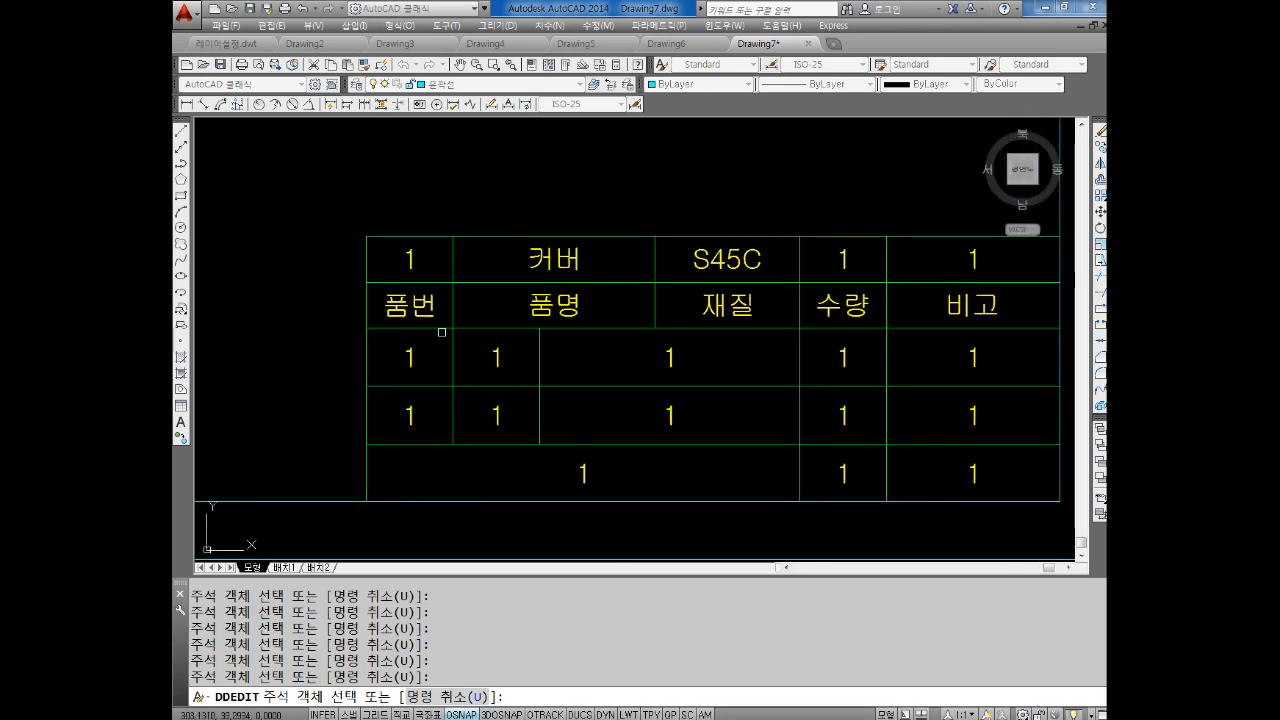
pyautogui.click(409, 357)
pyautogui.moveTo(414, 360); pyautogui.dragTo(359, 368)
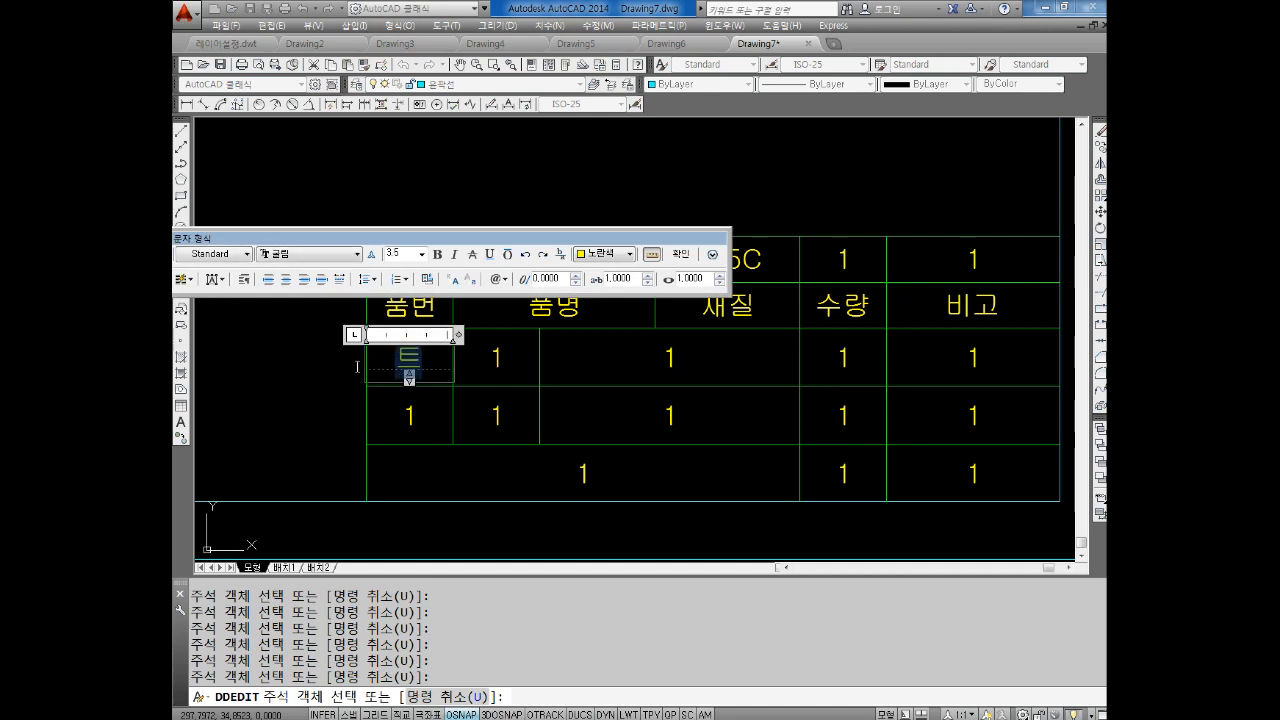
pyautogui.write('투상도')
pyautogui.click(540, 440)
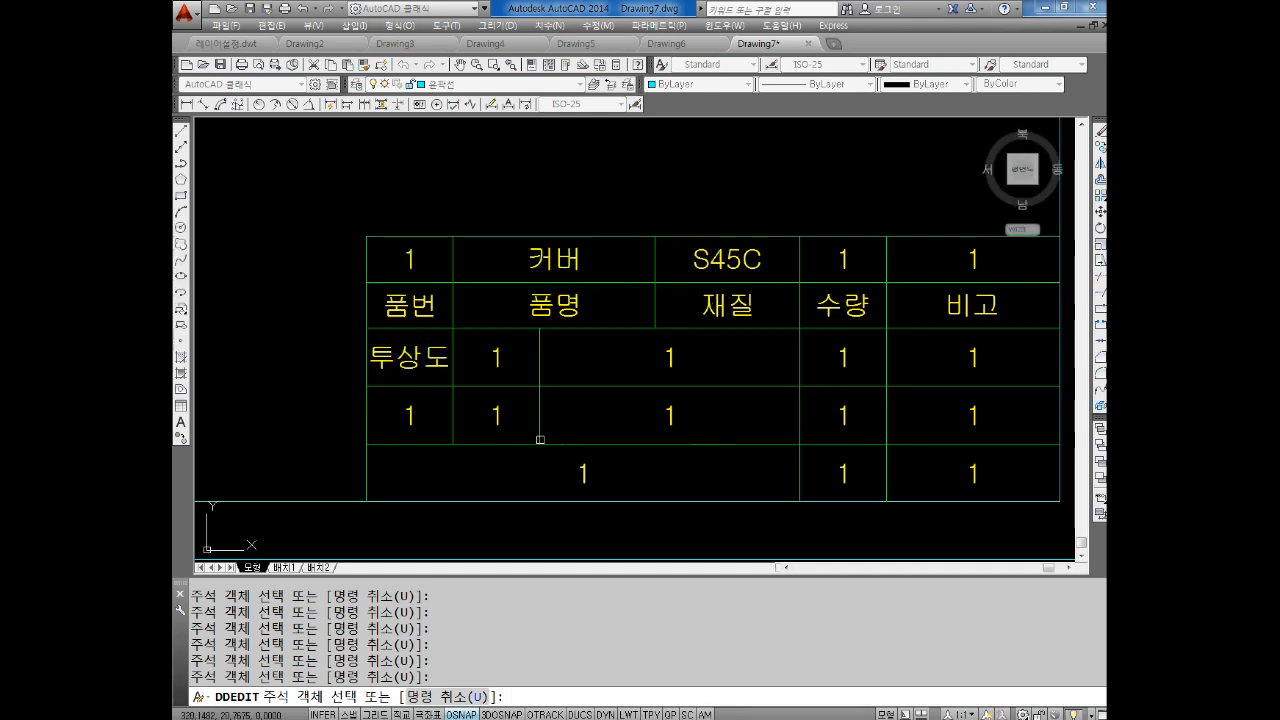
# Step: Change the text in the fourth row's first cell, below "투상도", to "3각법"
pyautogui.click(408, 414)
pyautogui.moveTo(415, 417); pyautogui.dragTo(402, 411)
pyautogui.write('3각법')
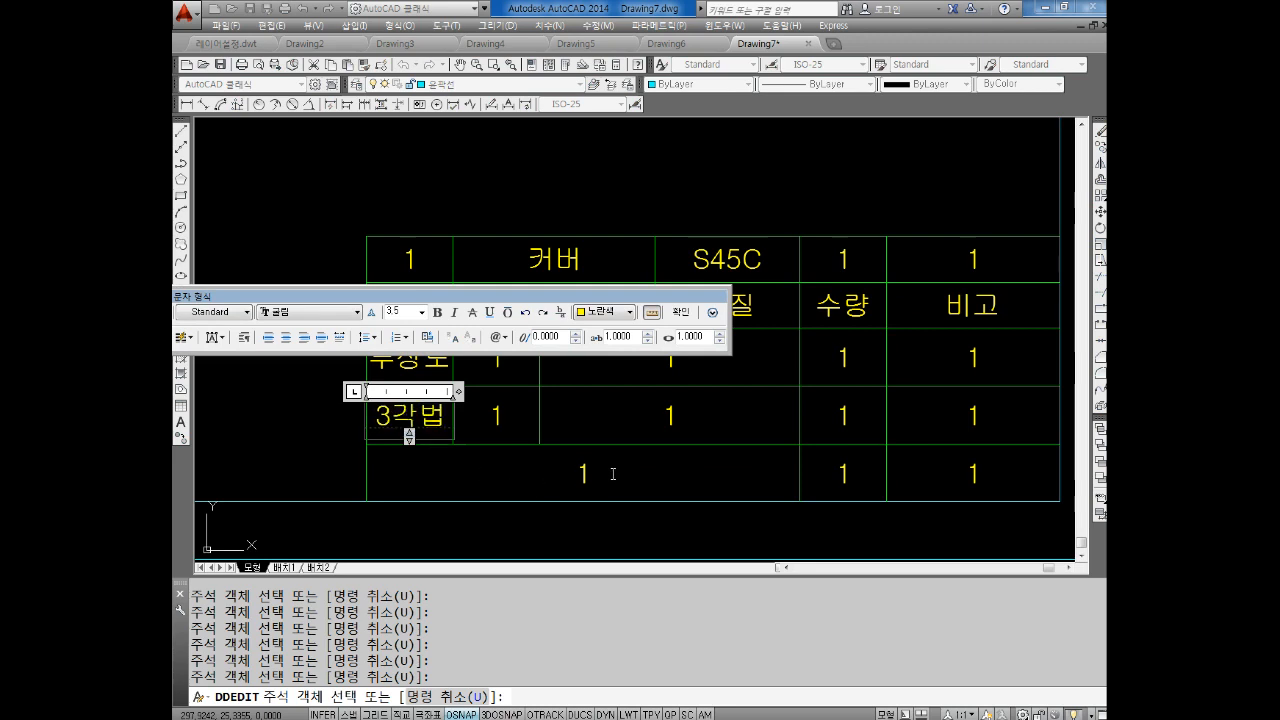
pyautogui.click(497, 362)
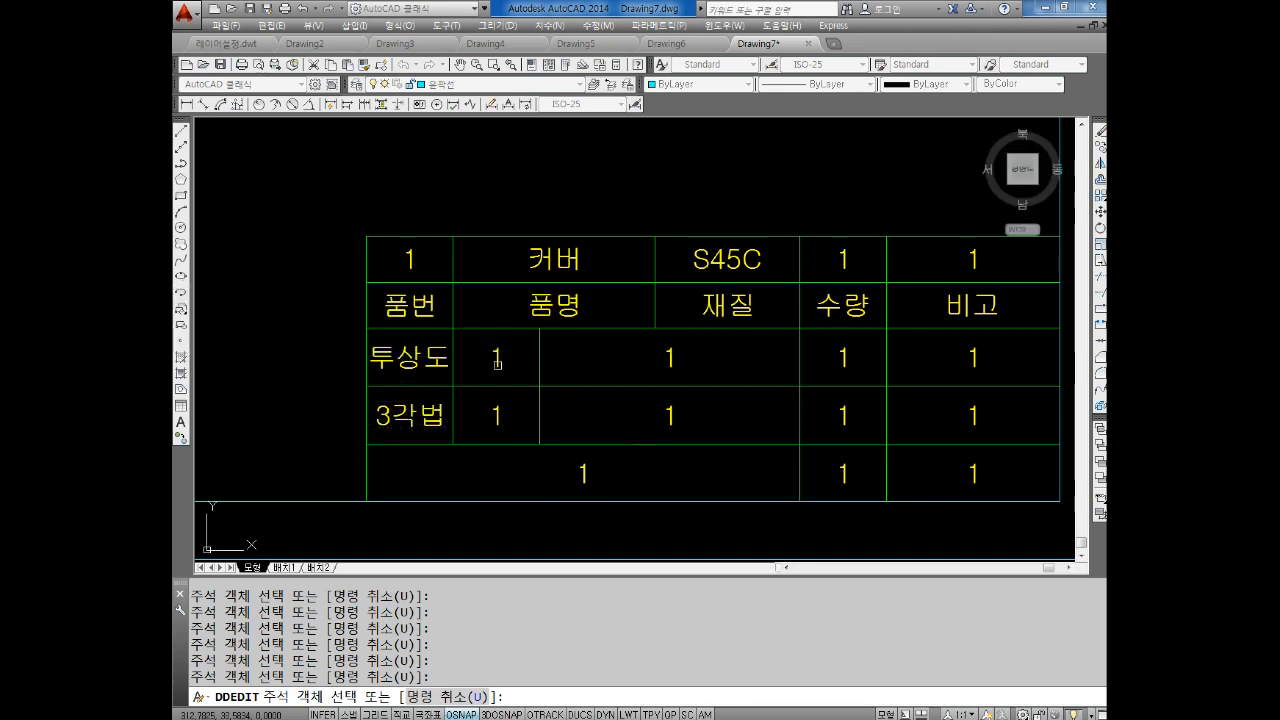
# Step: Change the text in the third row's second cell to "척도" and the cell below it to "1:1"
pyautogui.click(497, 356)
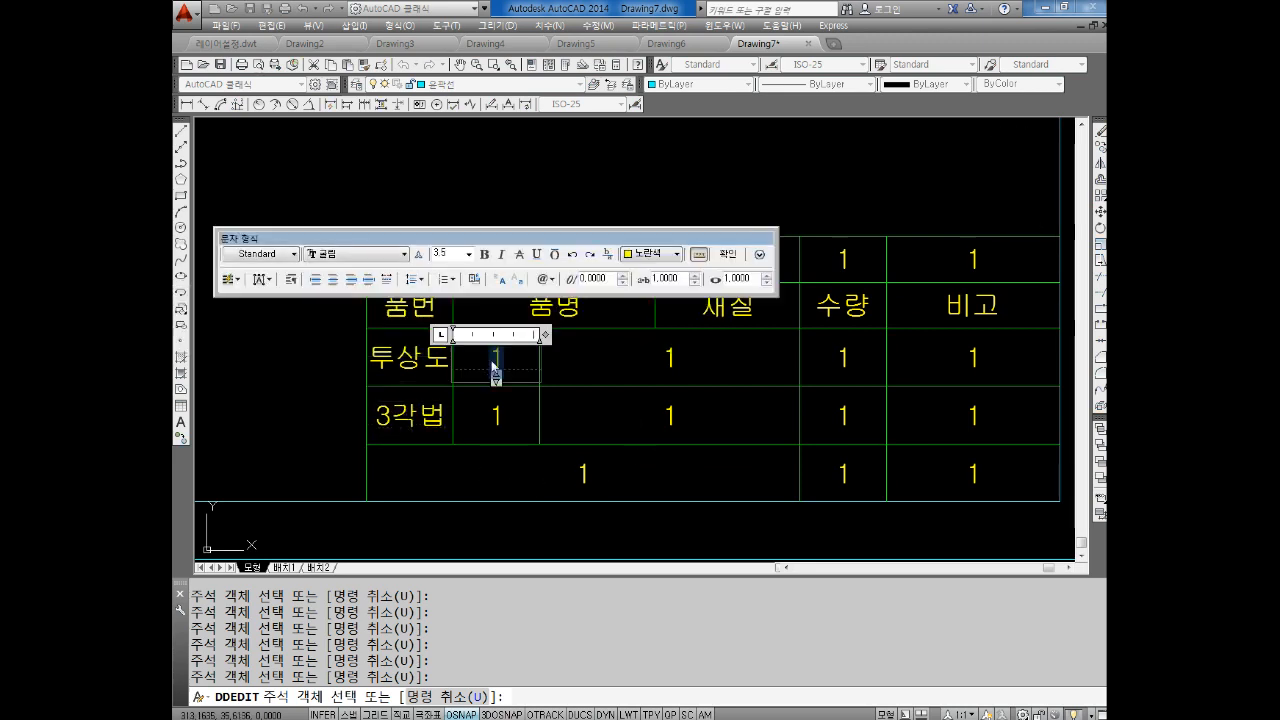
pyautogui.write('척도')
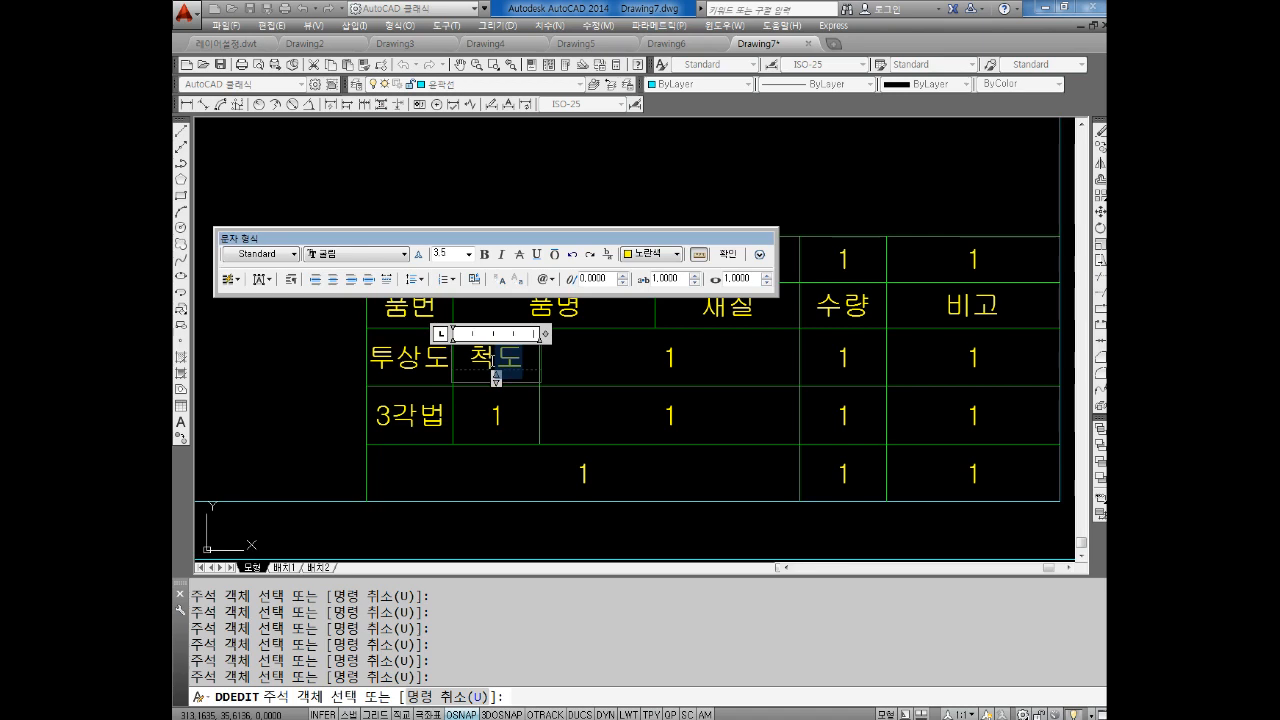
pyautogui.click(641, 392)
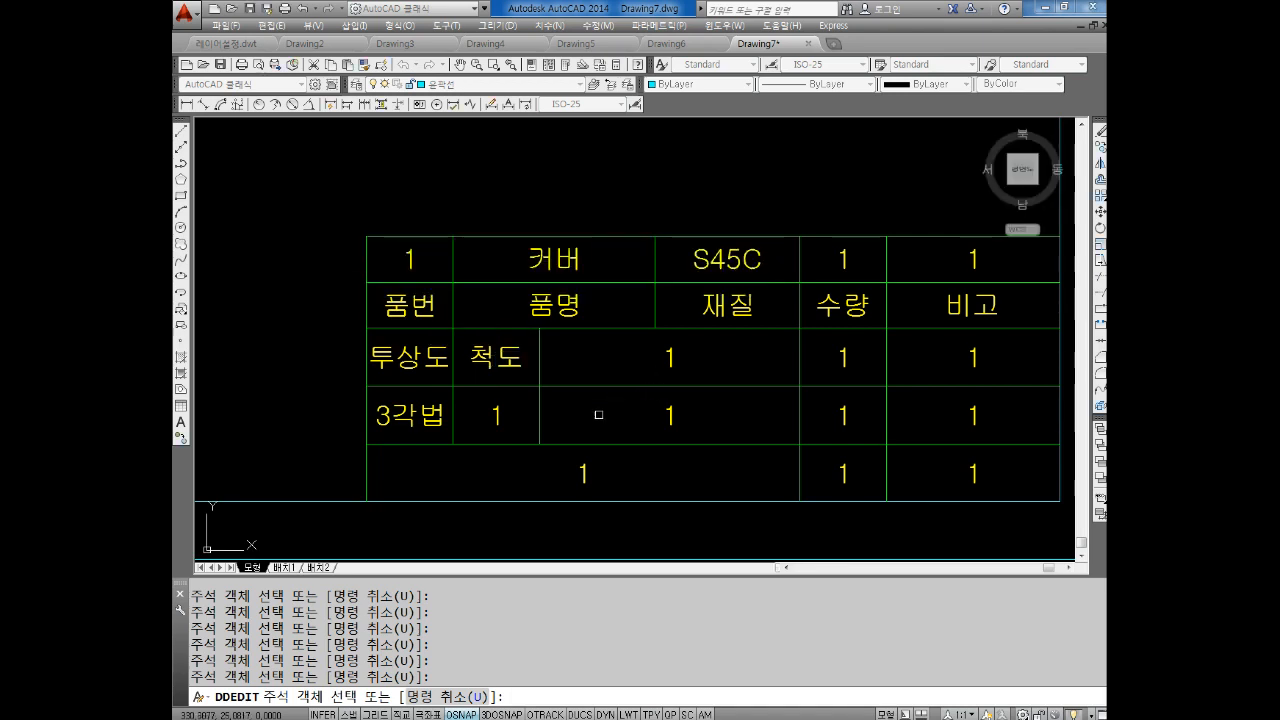
pyautogui.click(490, 415)
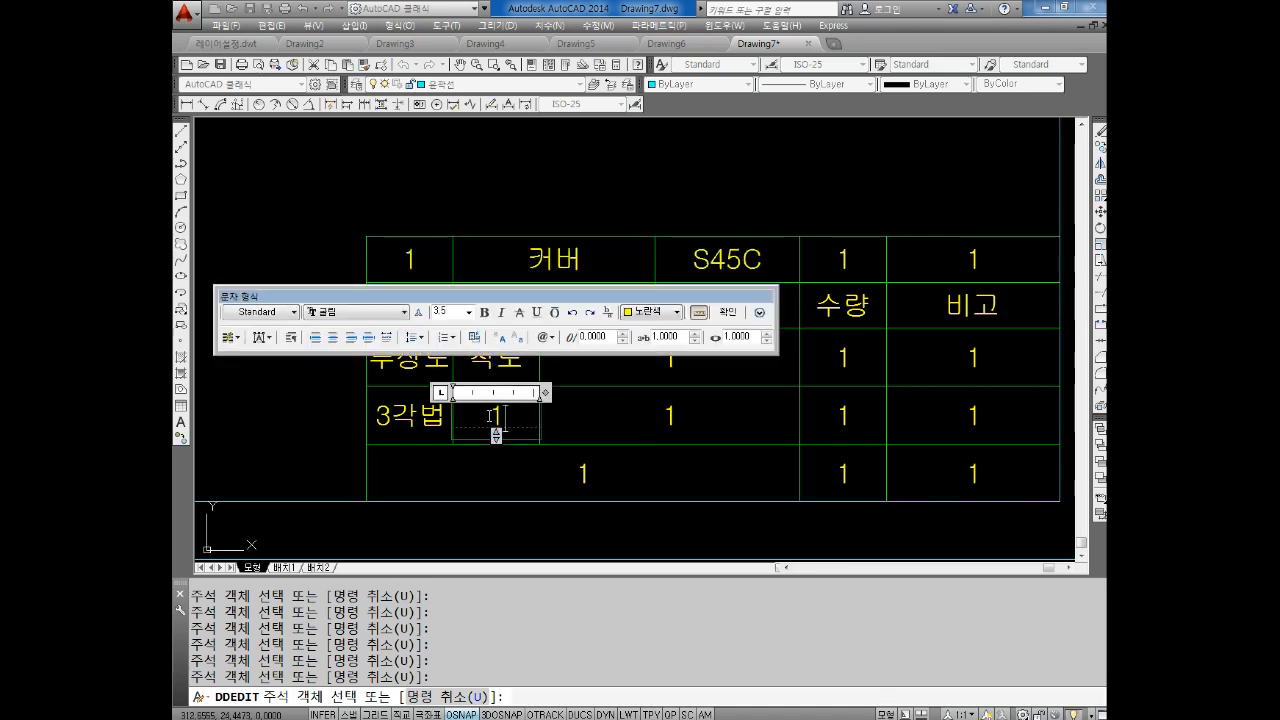
pyautogui.write('1:1')
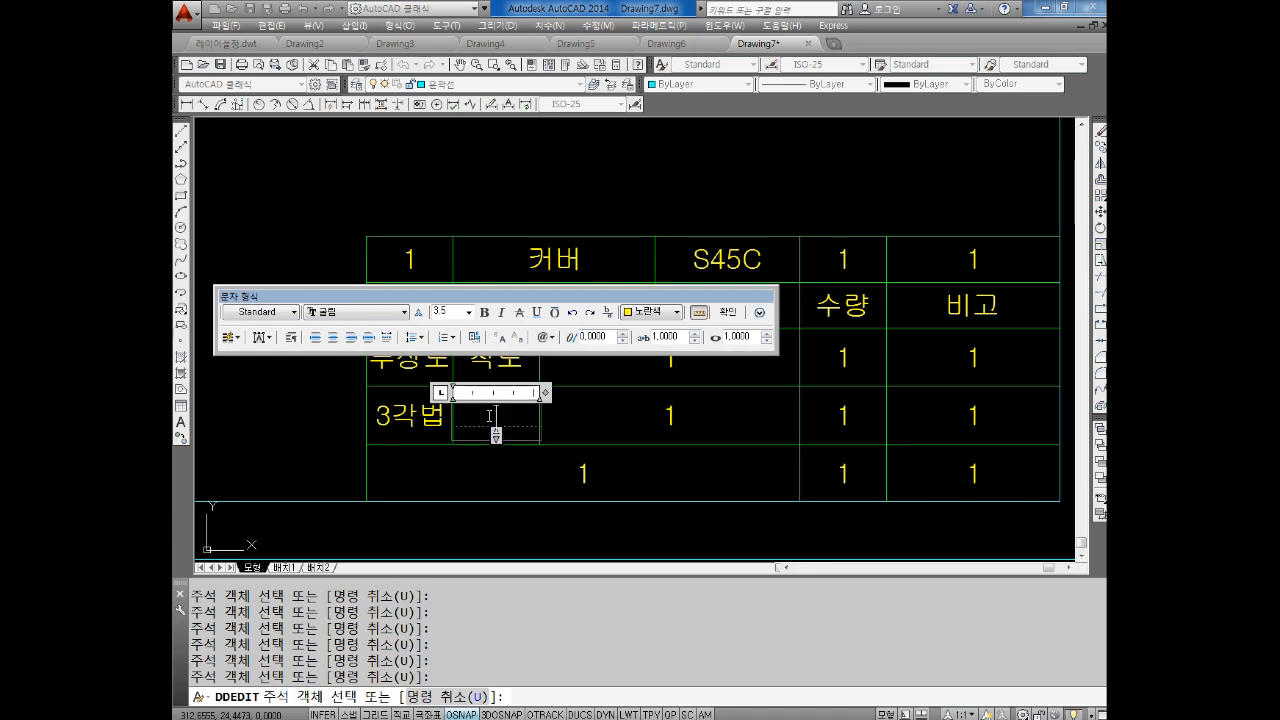
pyautogui.press('BackSpace')
pyautogui.click(677, 486)
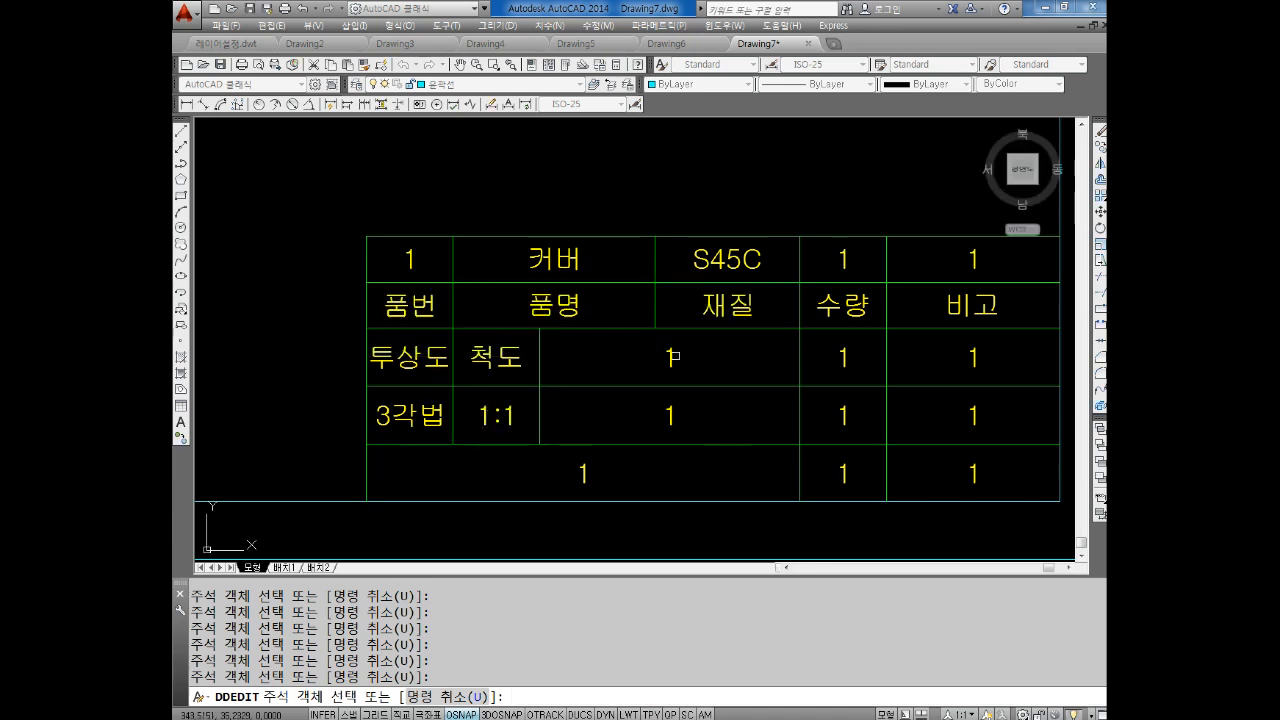
# Step: Replace the text in the third row's third cell, beside "척도", with "구조물명칭"
pyautogui.click(667, 346)
pyautogui.write('구조무')
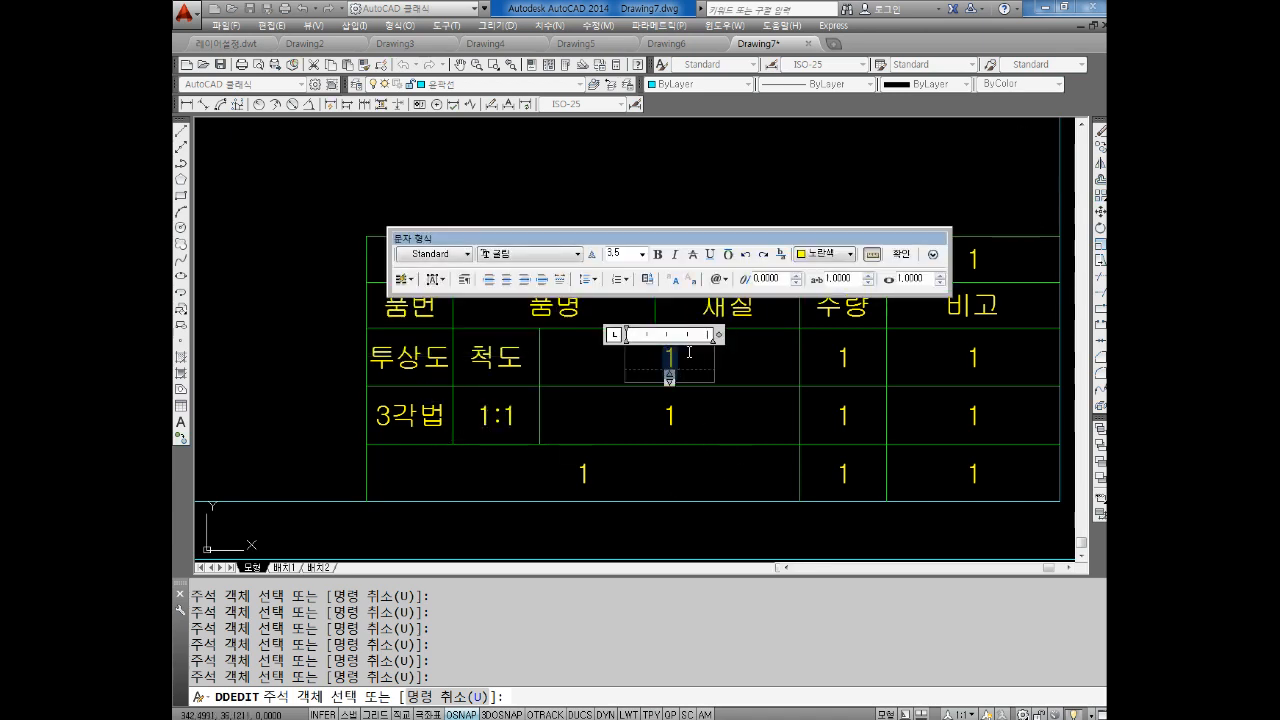
pyautogui.write('ㄹ 명칭')
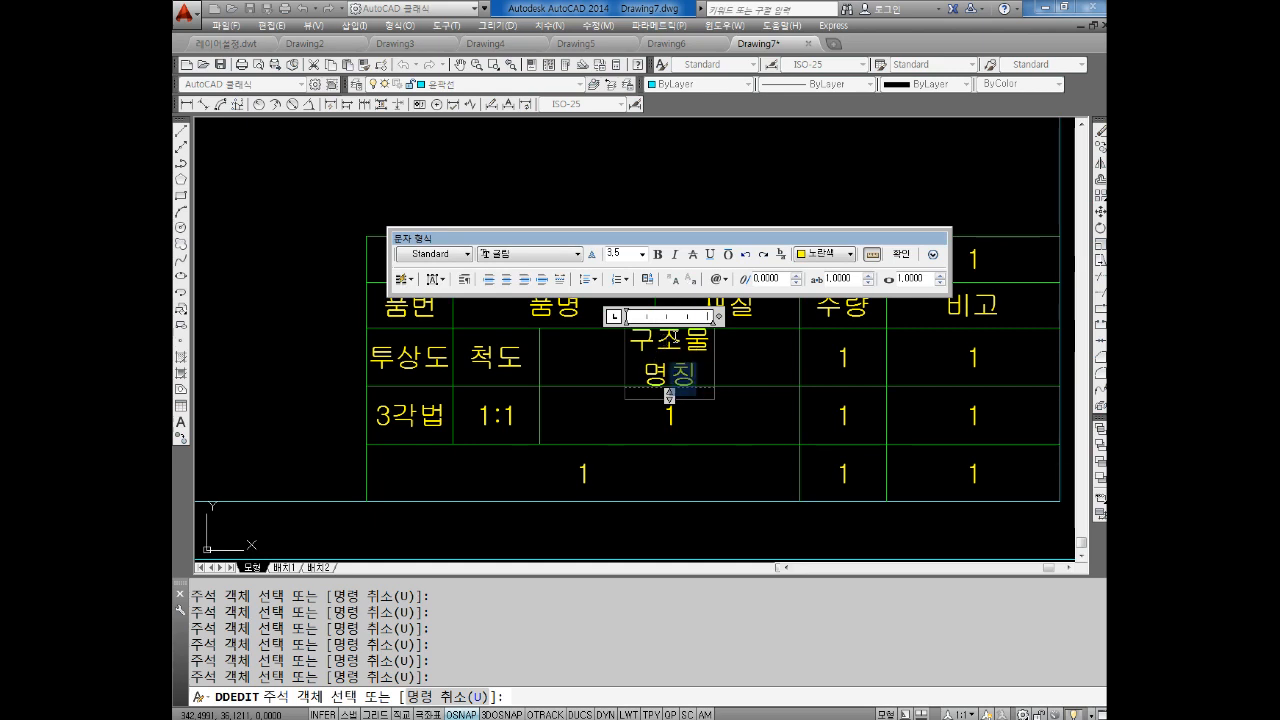
# Step: Widen the cell's text box with the ruler so the text fits on one line, spaced as "구조물 명칭"
pyautogui.click(872, 255)
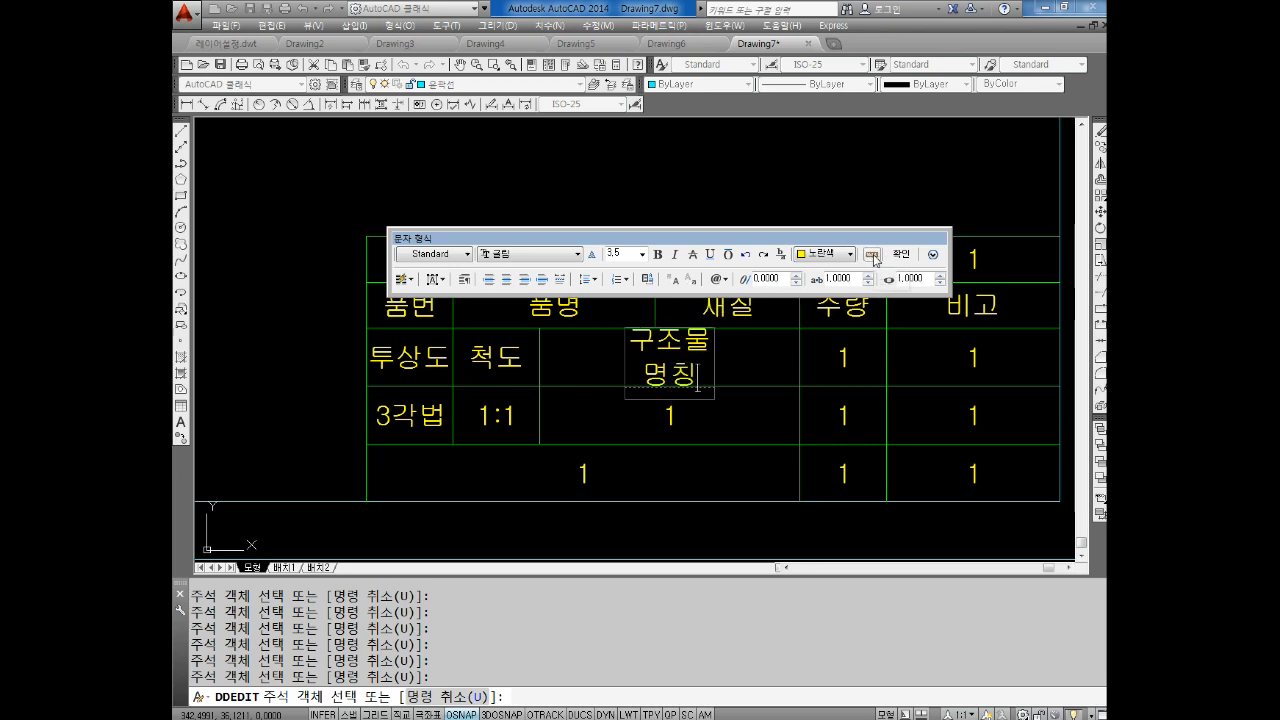
pyautogui.click(872, 255)
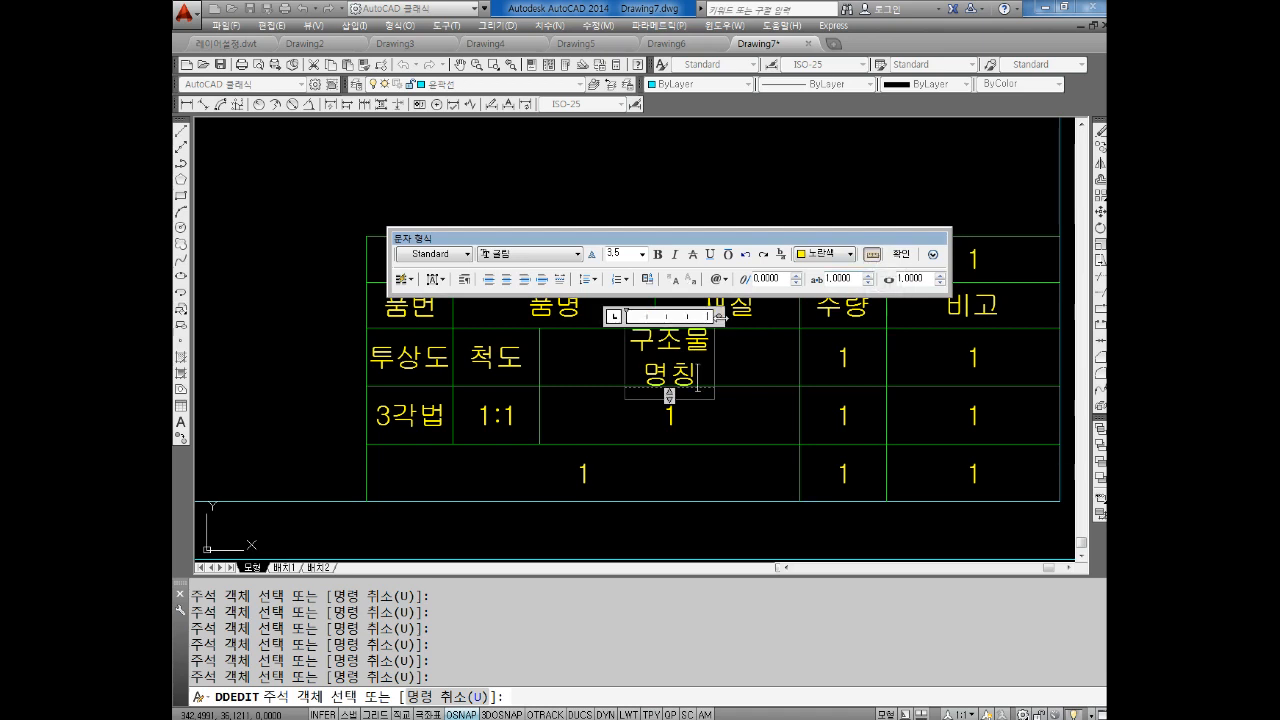
pyautogui.moveTo(735, 316); pyautogui.dragTo(936, 333)
pyautogui.click(872, 256)
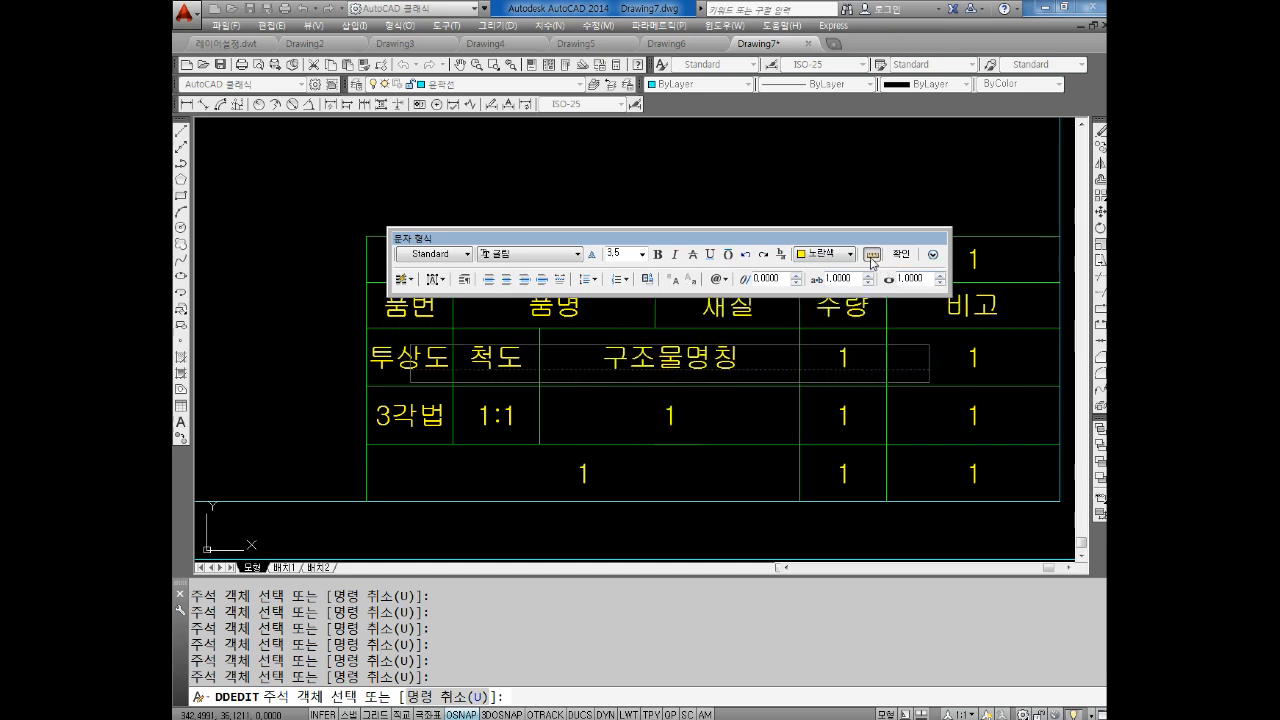
pyautogui.click(872, 256)
pyautogui.click(872, 256)
pyautogui.click(872, 256)
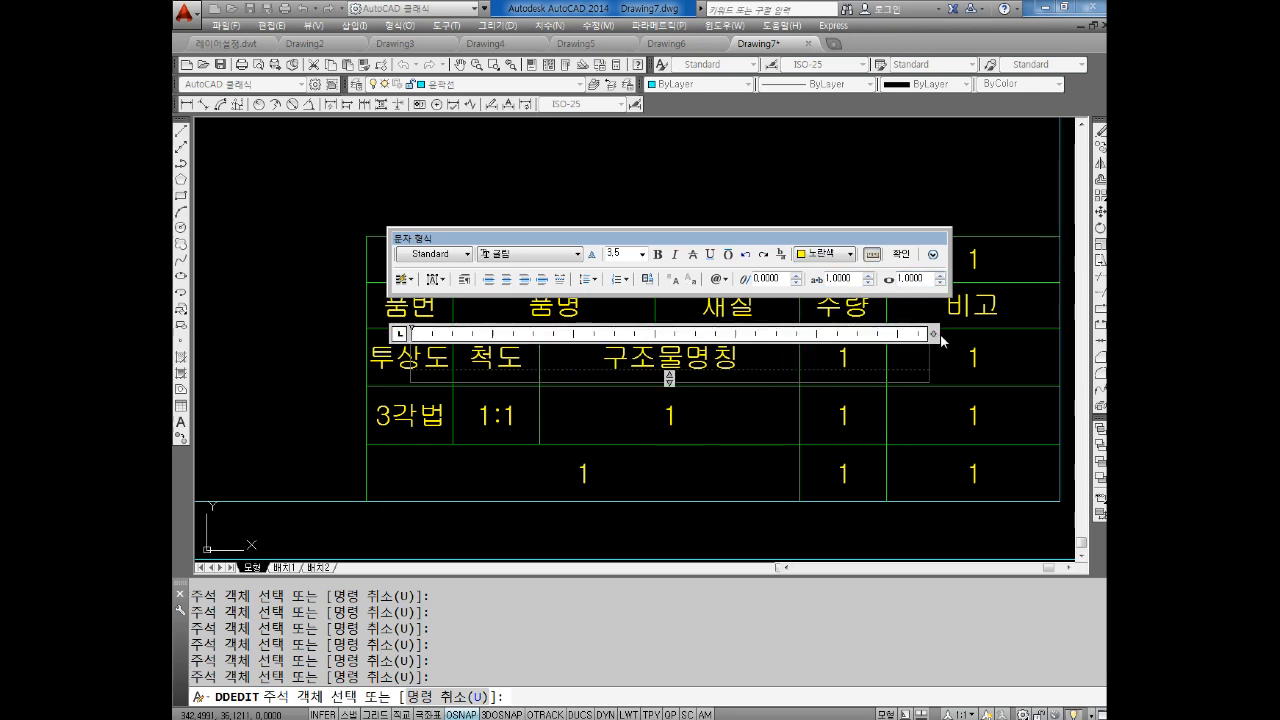
pyautogui.moveTo(933, 334); pyautogui.dragTo(851, 351)
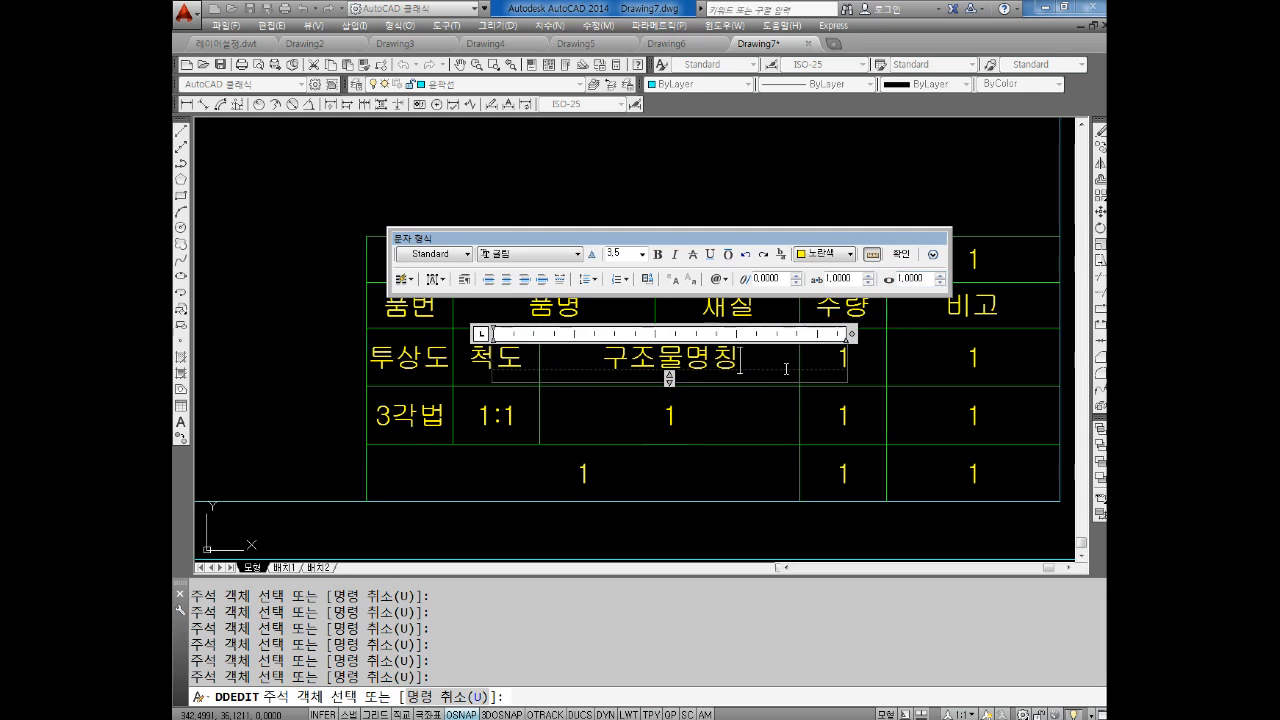
pyautogui.click(706, 410)
# Step: Change the text in the cell below "구조물 명칭" to "-"
pyautogui.click(680, 411)
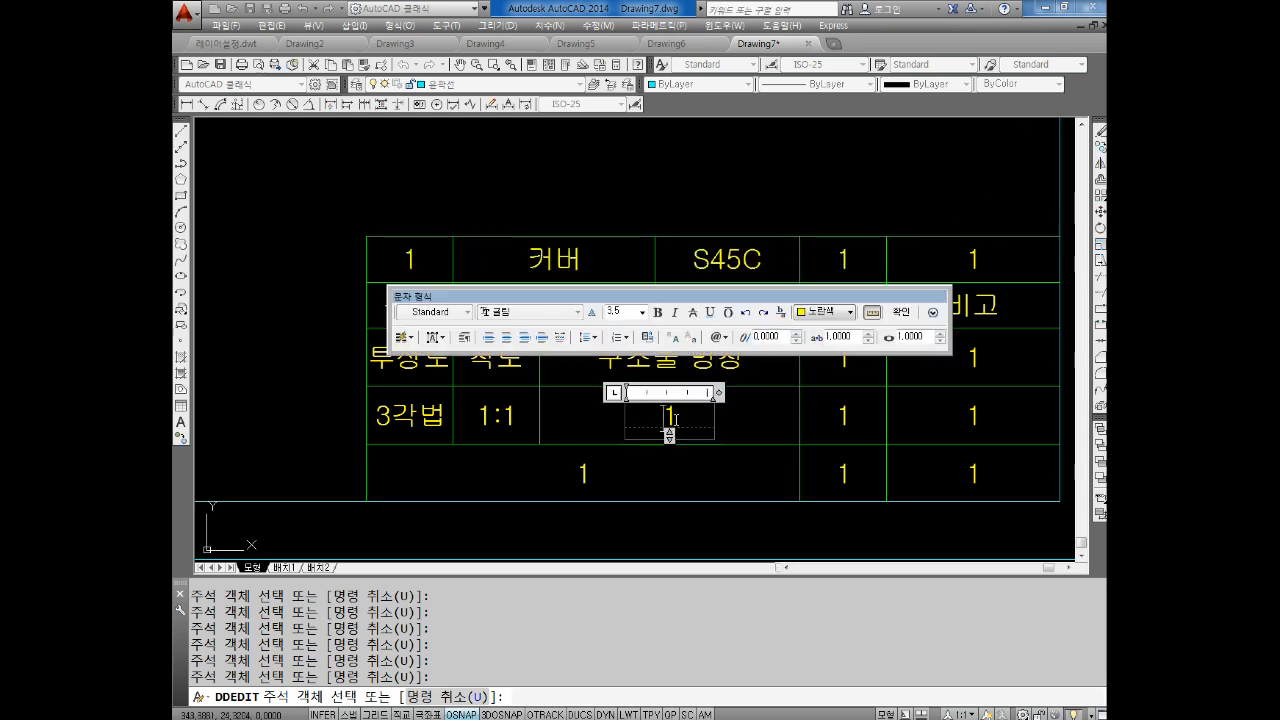
pyautogui.press('BackSpace')
pyautogui.write('-')
pyautogui.click(747, 393)
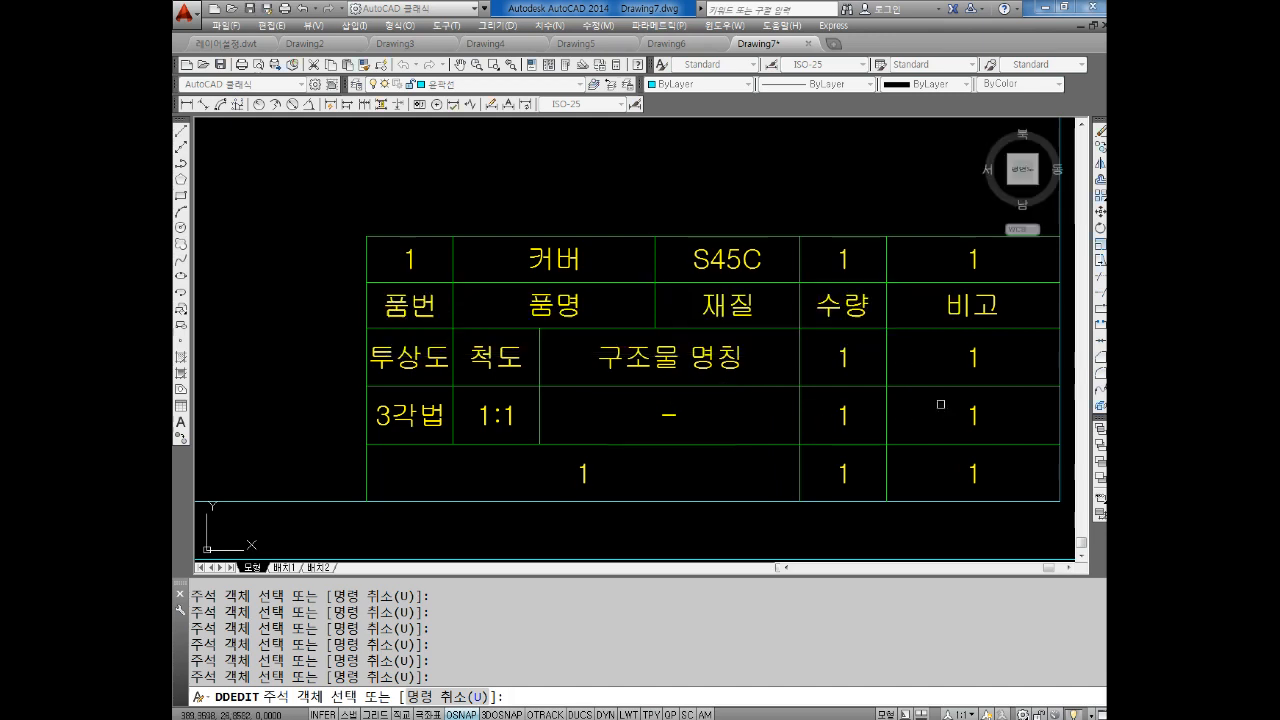
# Step: Change the text in the third row's fourth cell to "이름" and the cell below it to "일자"
pyautogui.click(840, 358)
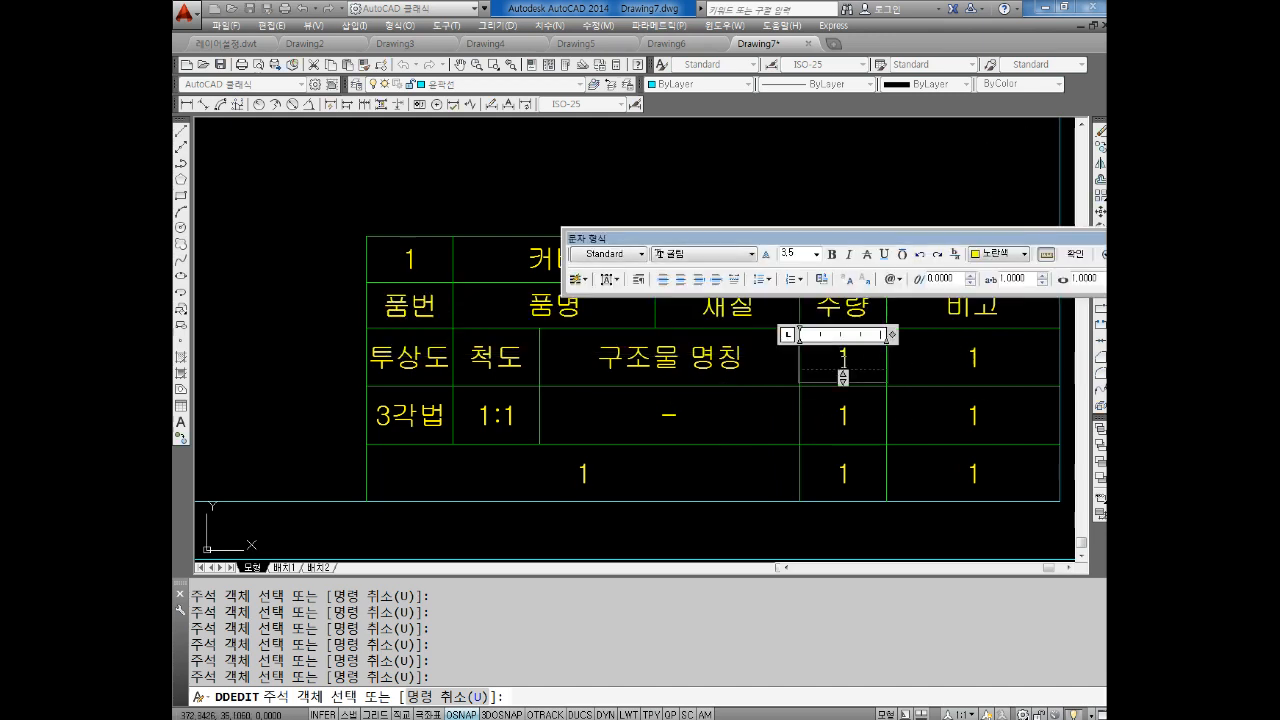
pyautogui.write('이름')
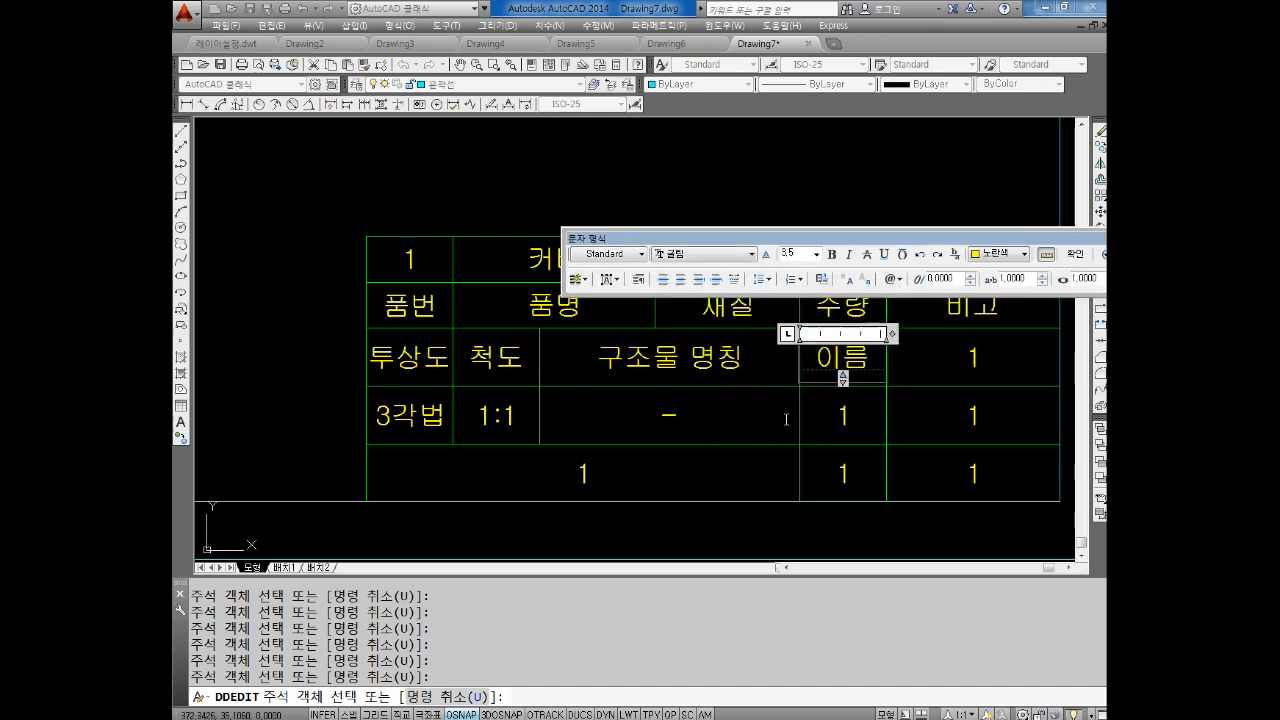
pyautogui.click(848, 381)
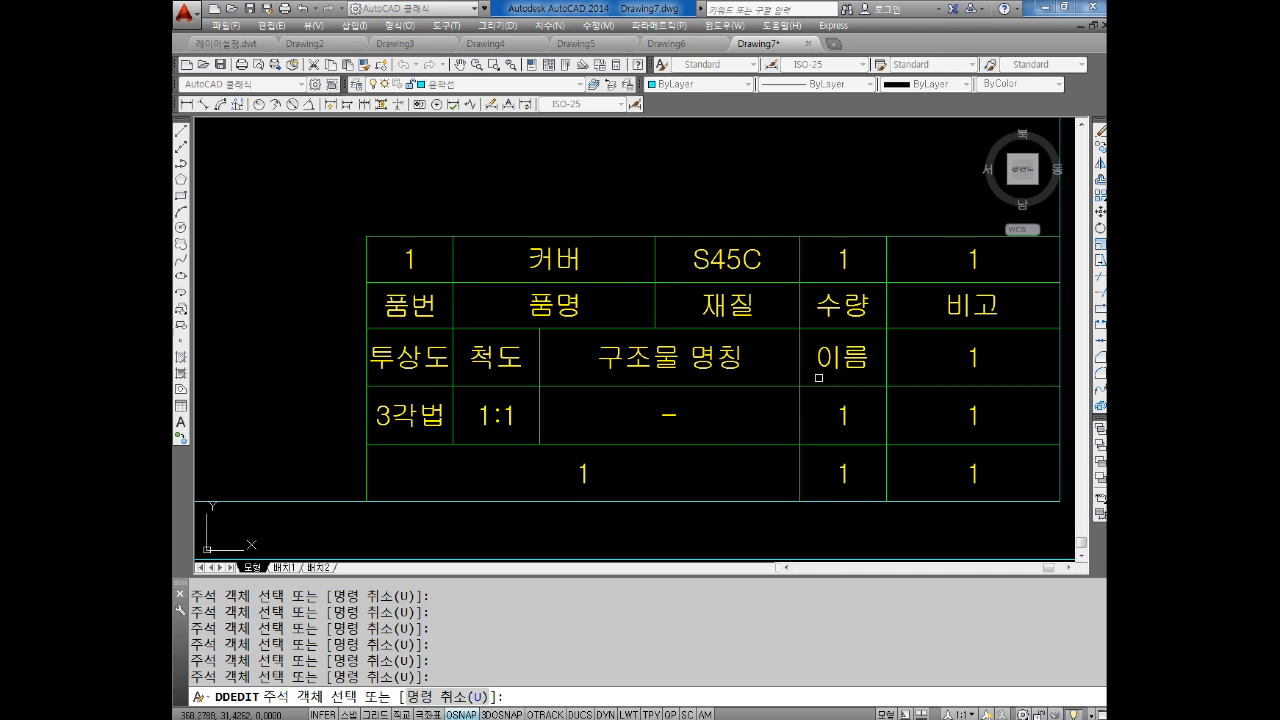
pyautogui.click(835, 402)
pyautogui.write('일자')
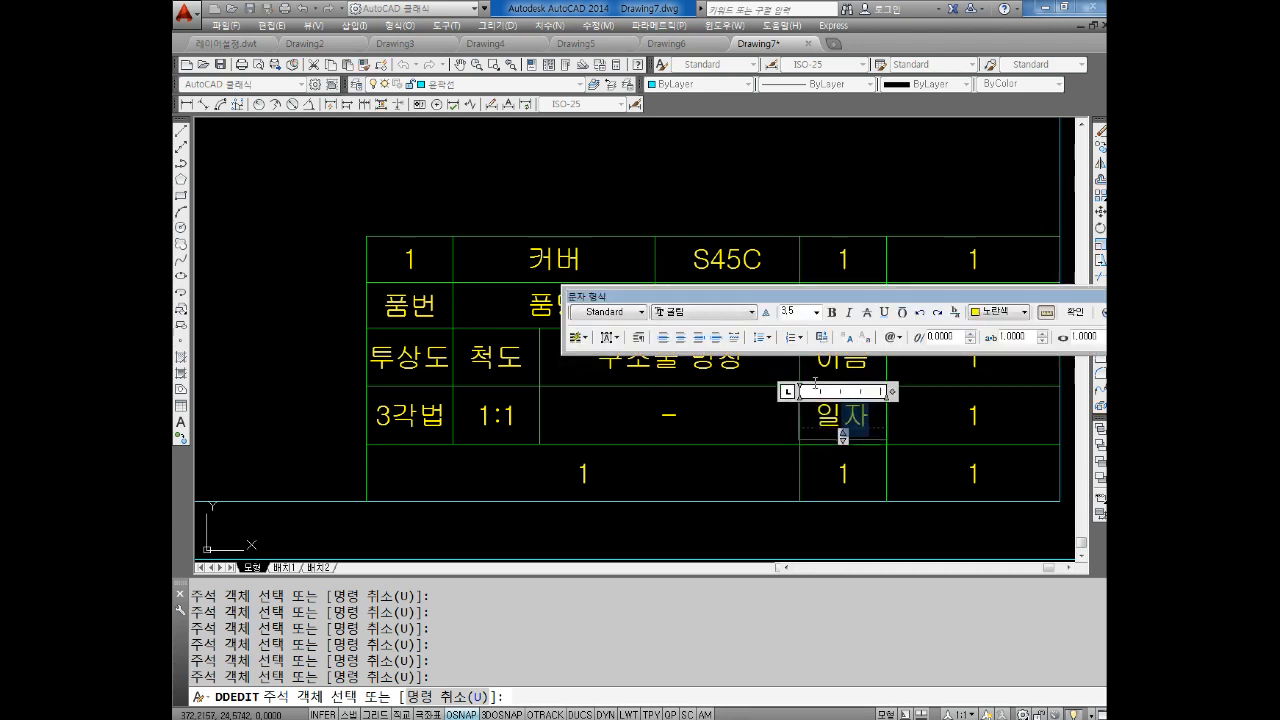
pyautogui.click(965, 481)
# Step: Change the text in the cell below "일자" to "도번"
pyautogui.click(855, 477)
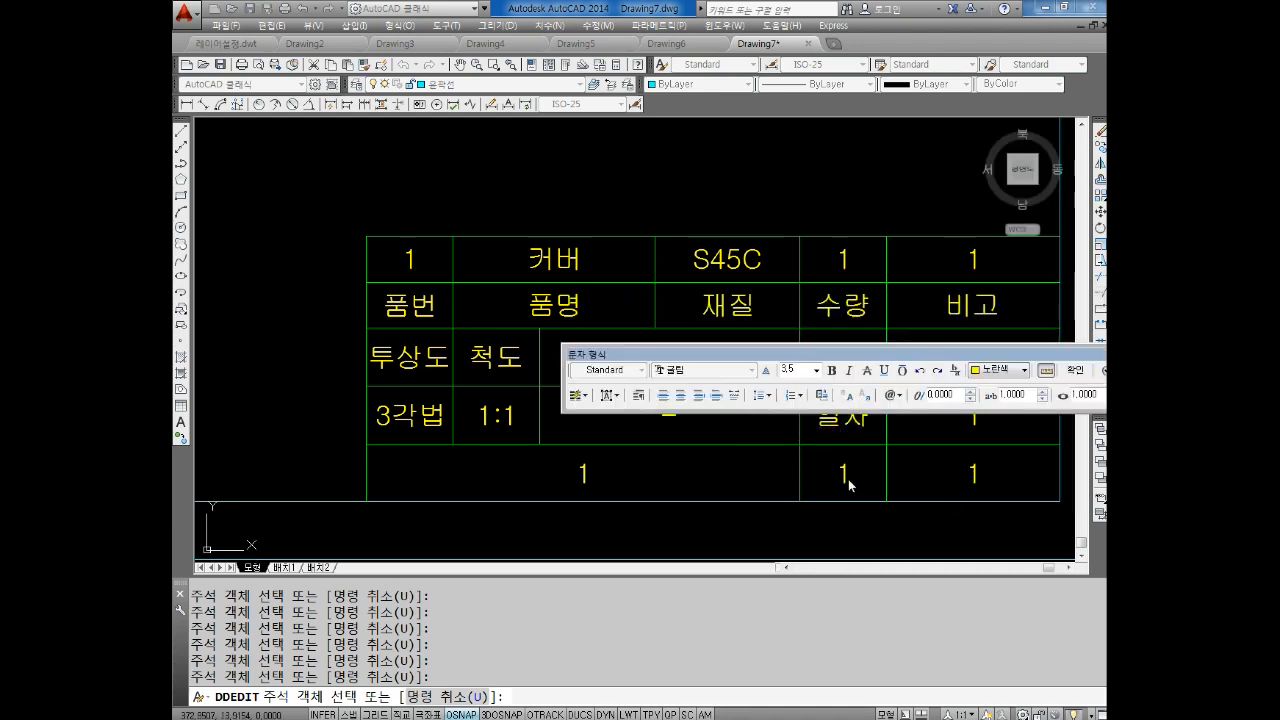
pyautogui.write('도번')
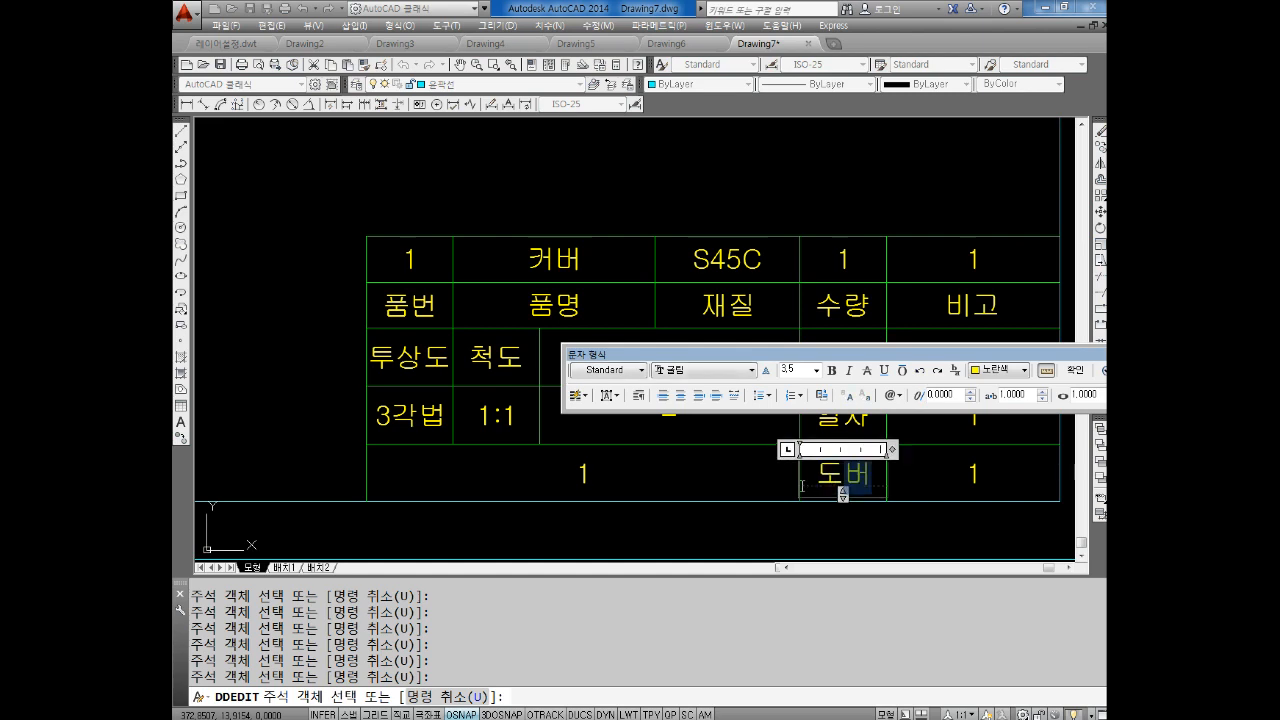
pyautogui.click(733, 520)
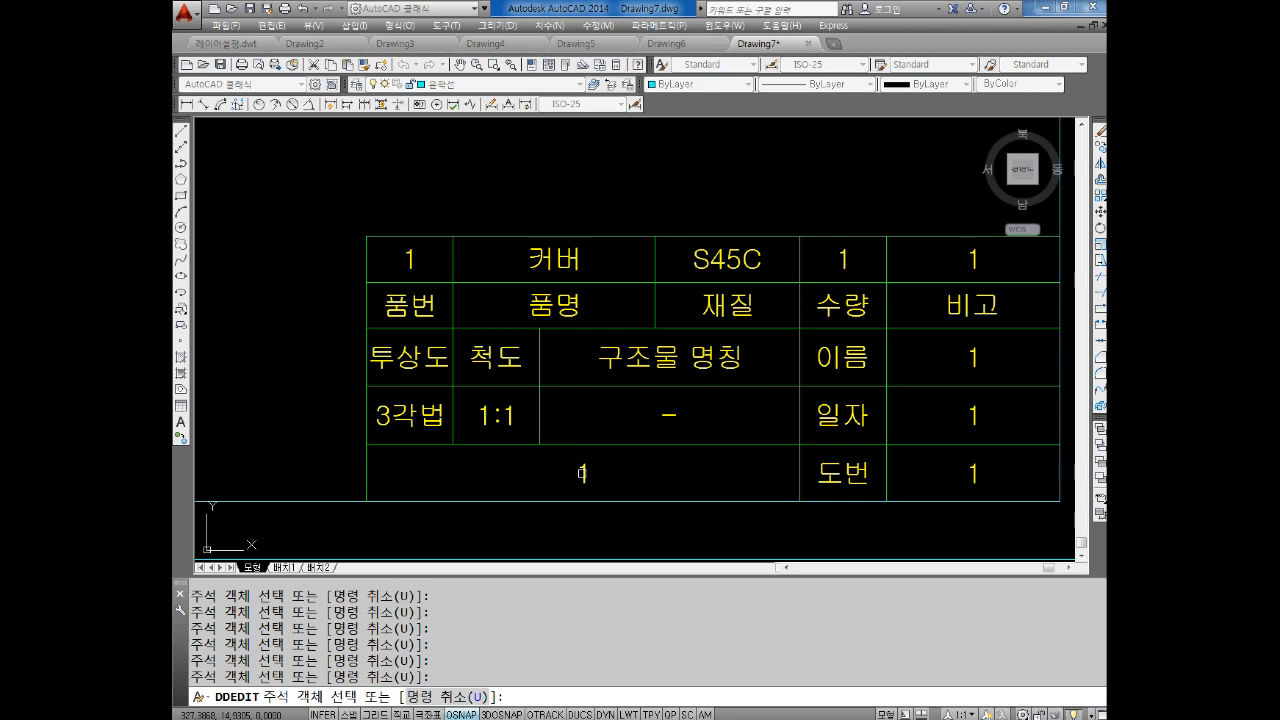
# Step: Replace the text in the wide bottom-row cell beside "도번" with "삼성전자" and widen its text box to fit one line
pyautogui.click(584, 473)
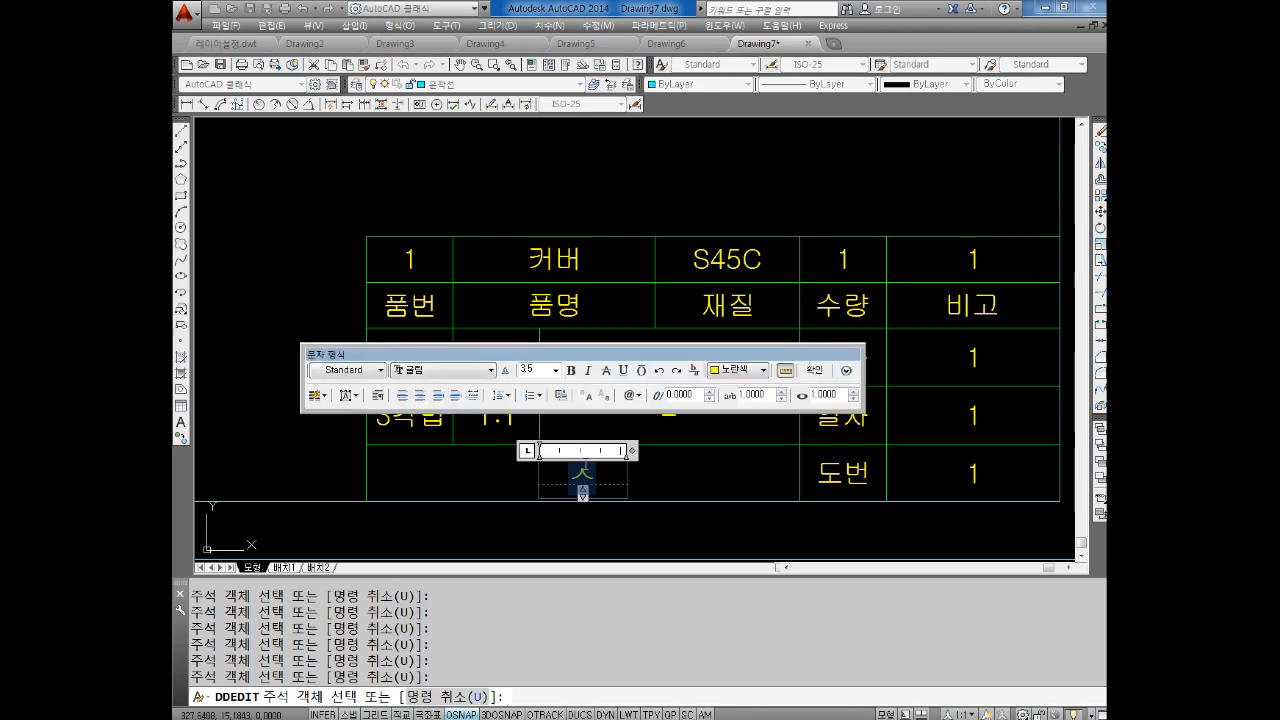
pyautogui.write('삼성전자')
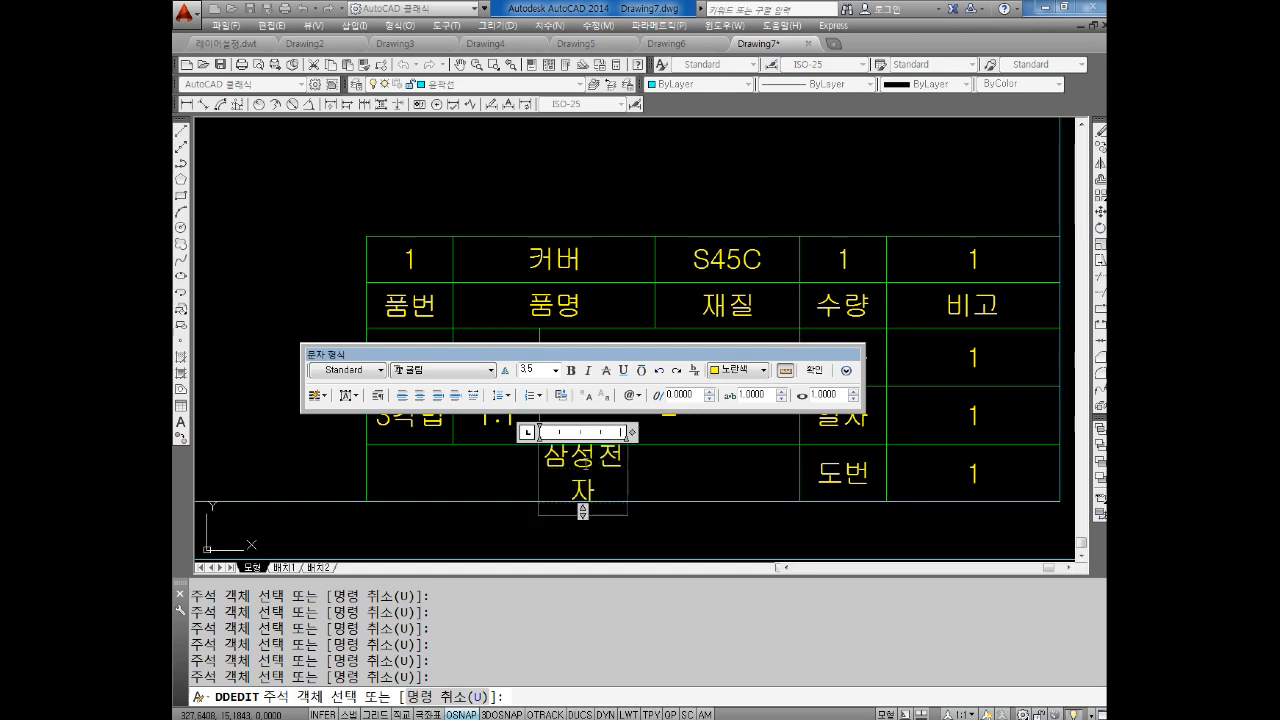
pyautogui.moveTo(634, 434); pyautogui.dragTo(795, 459)
pyautogui.click(691, 540)
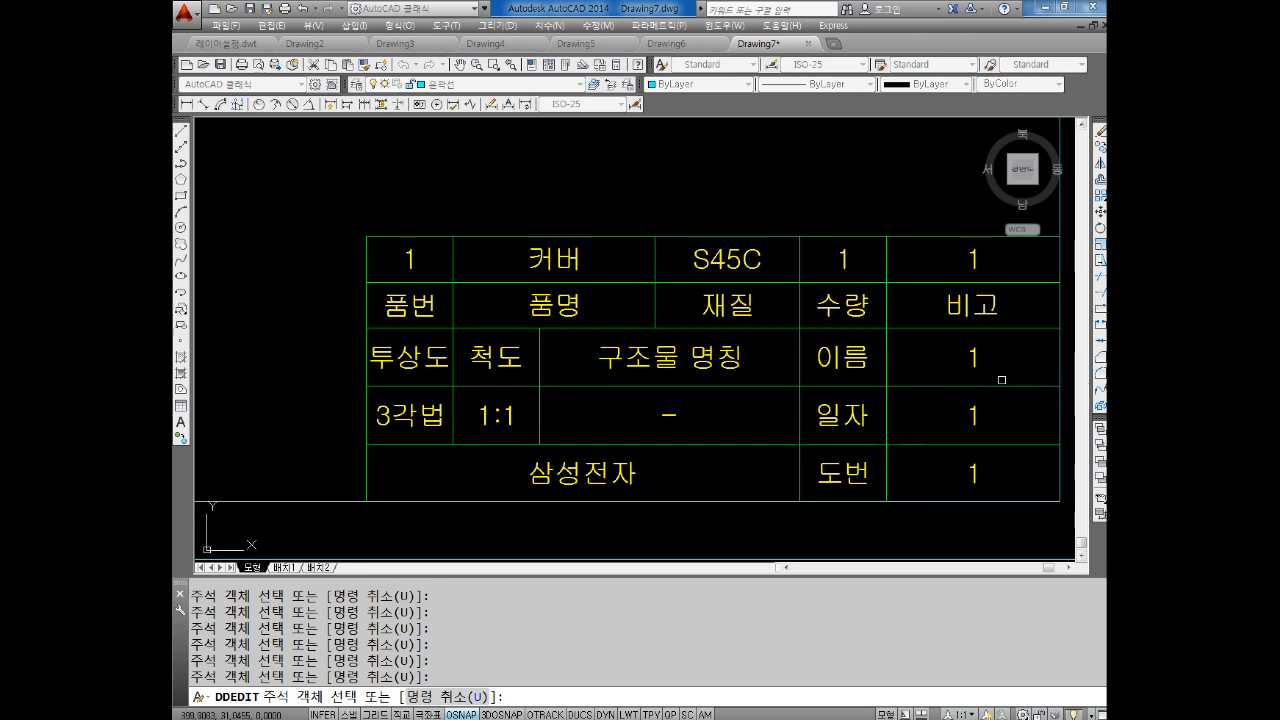
# Step: Replace the text in the cell beside "이름" with the person's full name
pyautogui.click(977, 360)
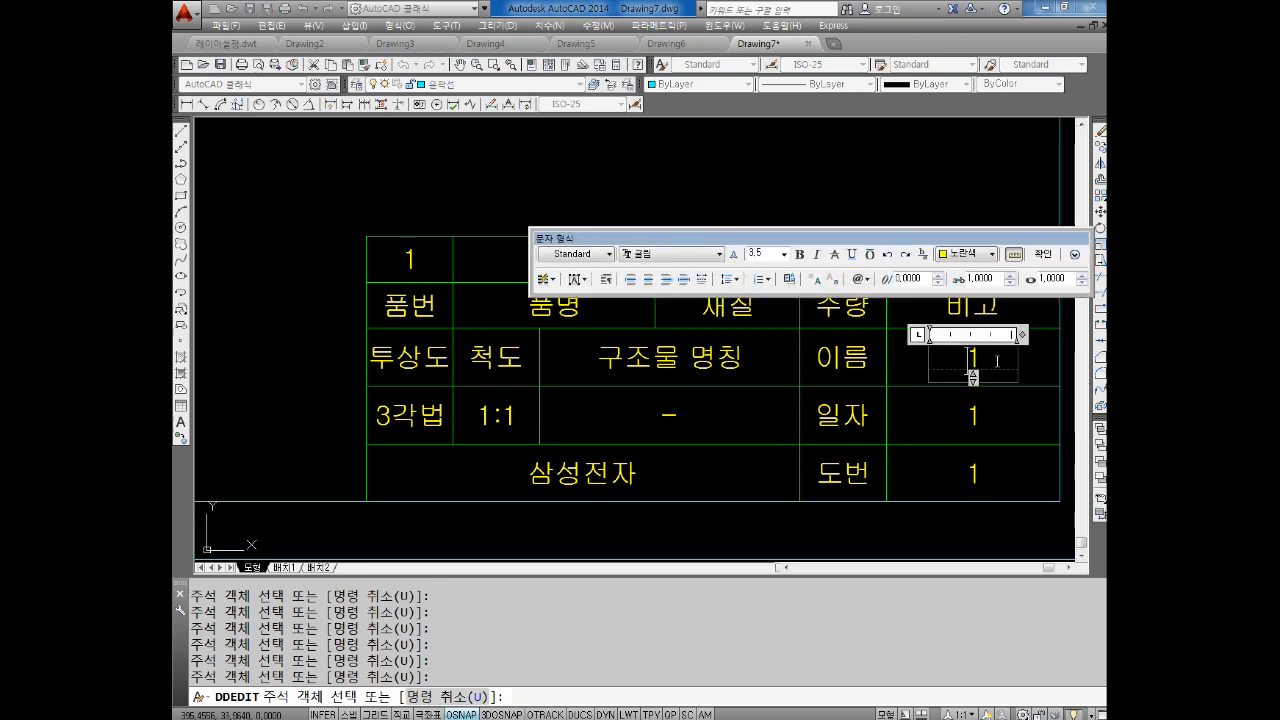
pyautogui.write('홍')
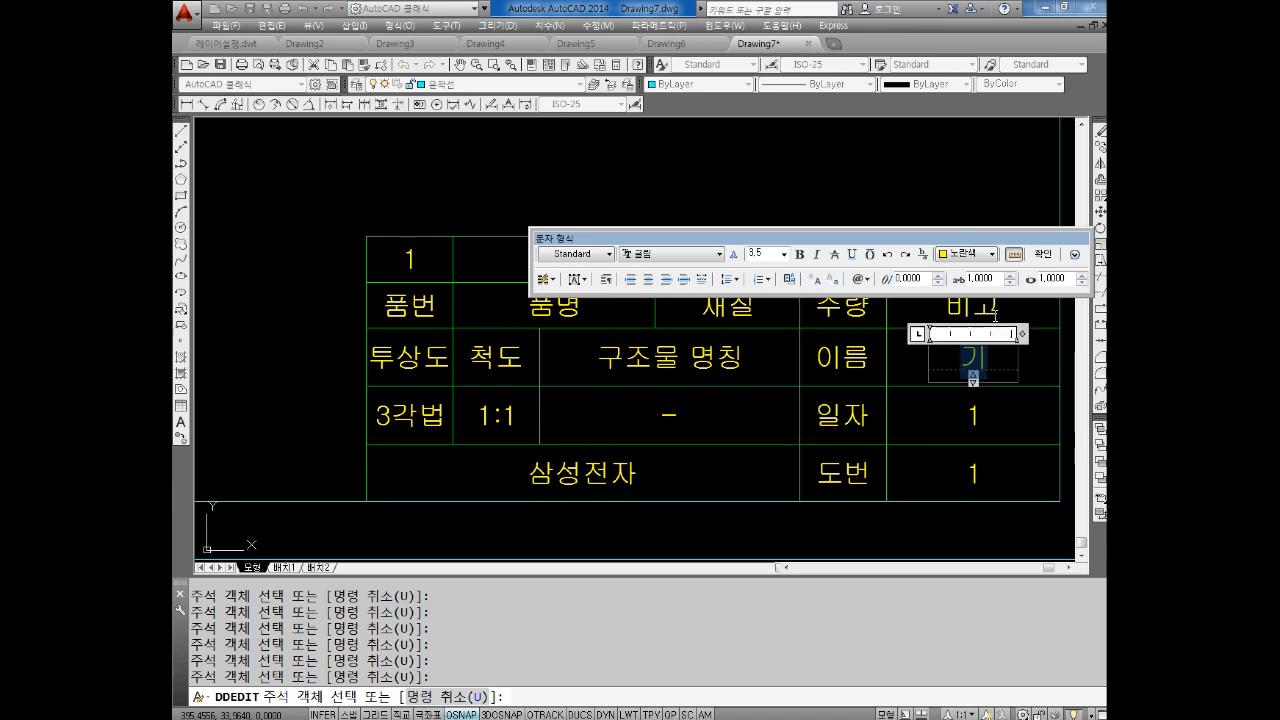
pyautogui.write('길동')
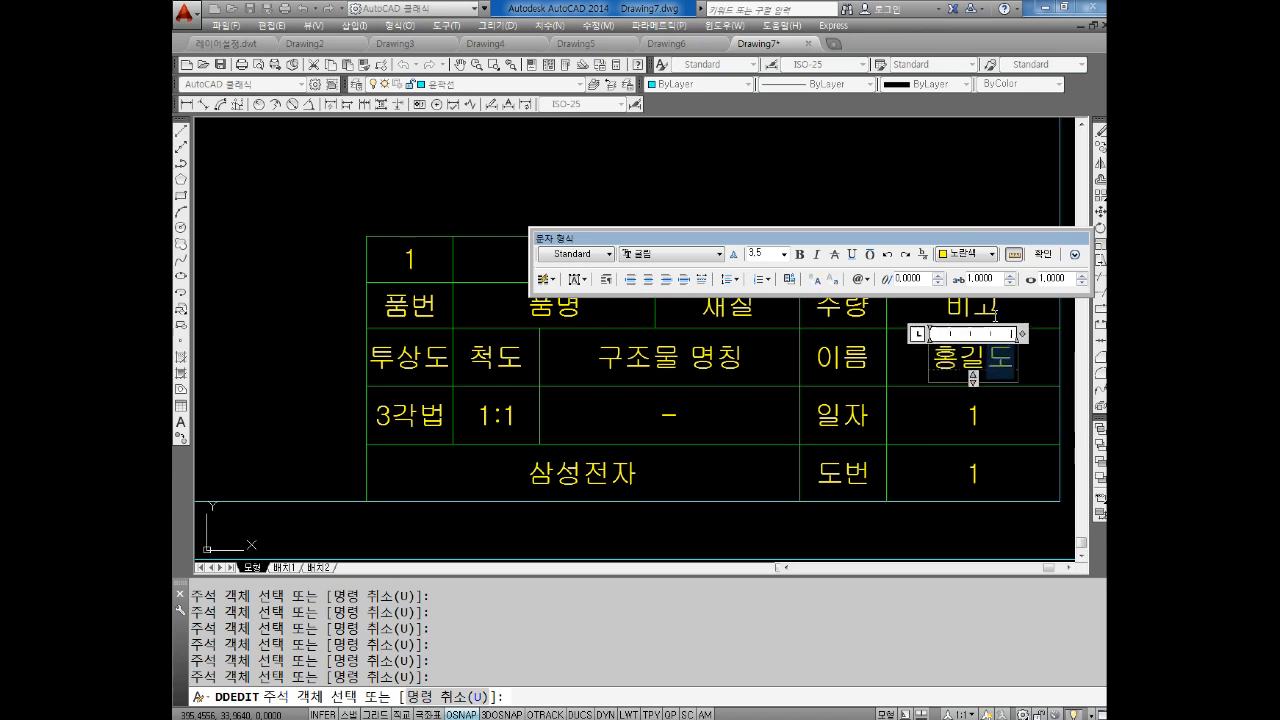
pyautogui.click(972, 418)
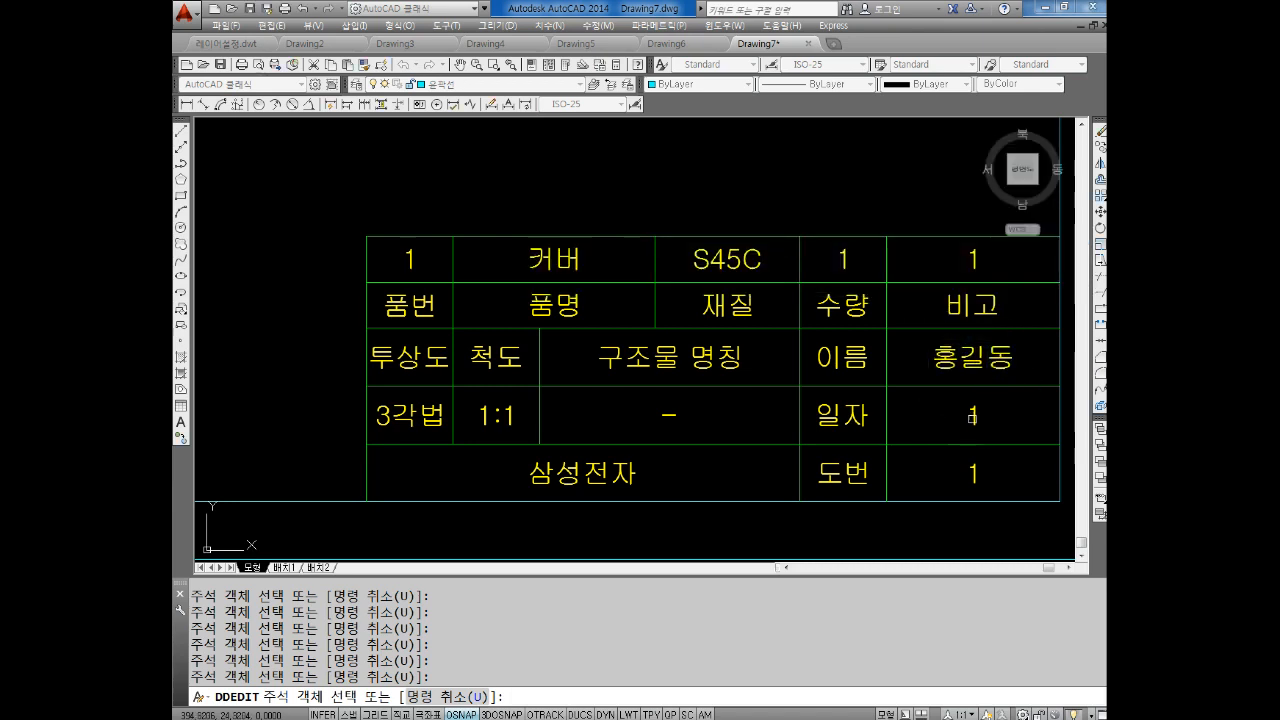
# Step: Change the text in the cell beside "일자" to the date "2019.06.25"
pyautogui.click(972, 413)
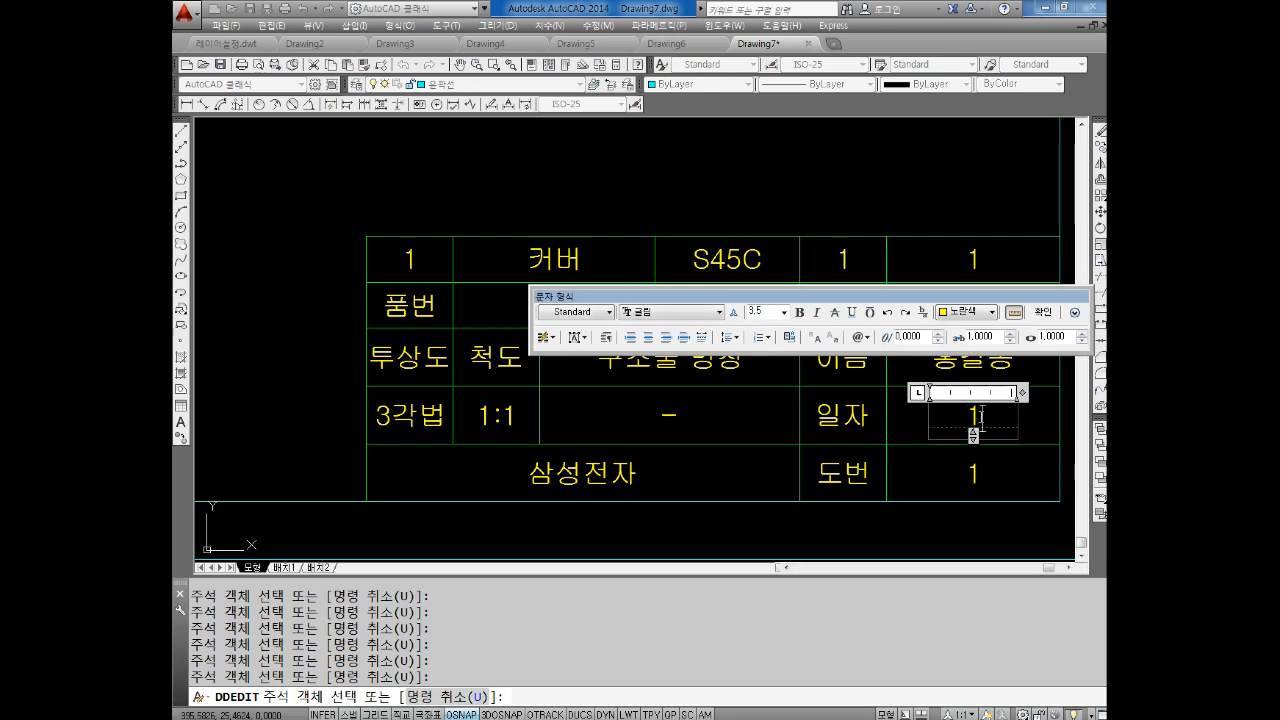
pyautogui.hotkey('ctrl', 'a')
pyautogui.write('2019.')
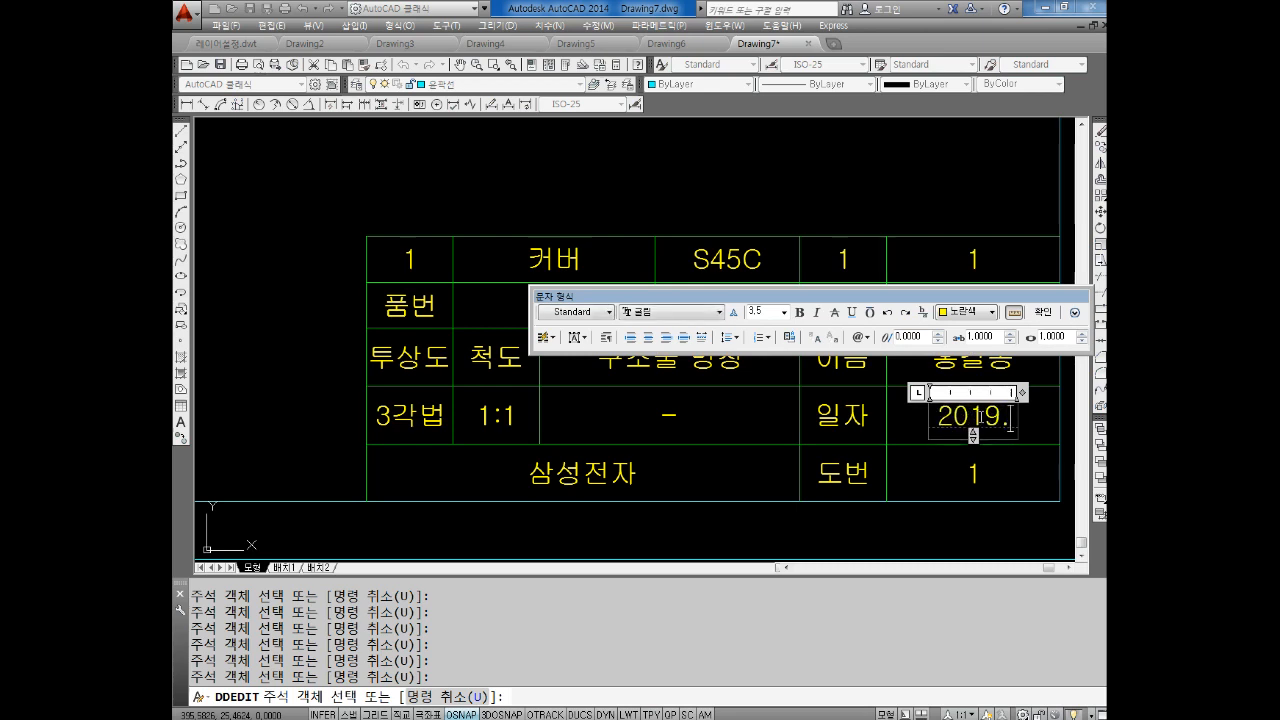
pyautogui.write('06.25')
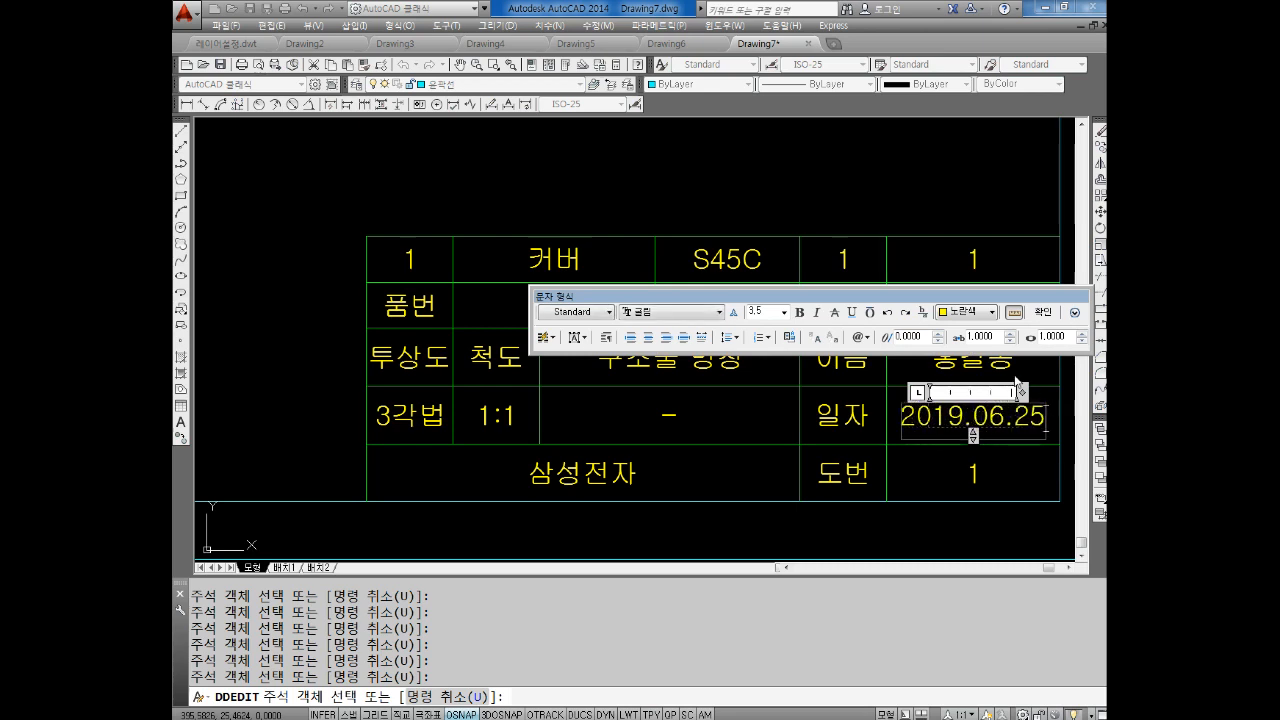
pyautogui.click(989, 492)
# Step: Change the text in the cell beside "도번" to "A0135" and finish editing the text
pyautogui.click(973, 477)
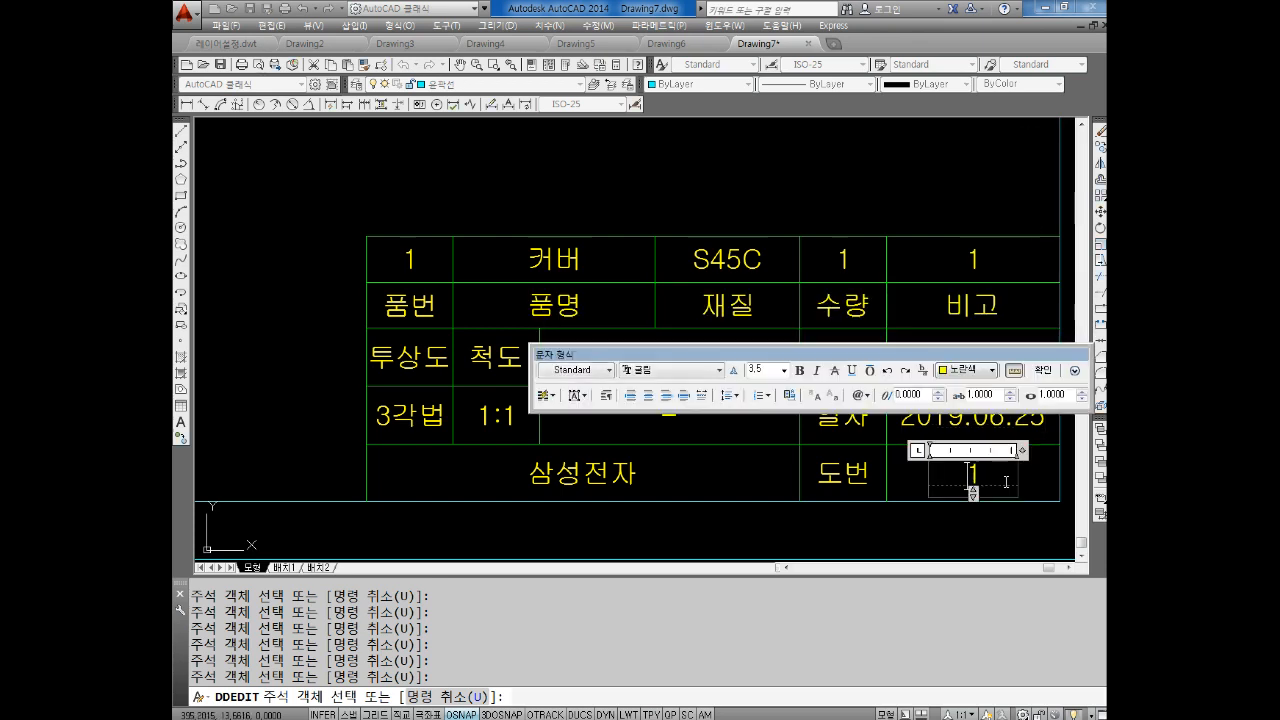
pyautogui.hotkey('ctrl', 'a')
pyautogui.press('BackSpace')
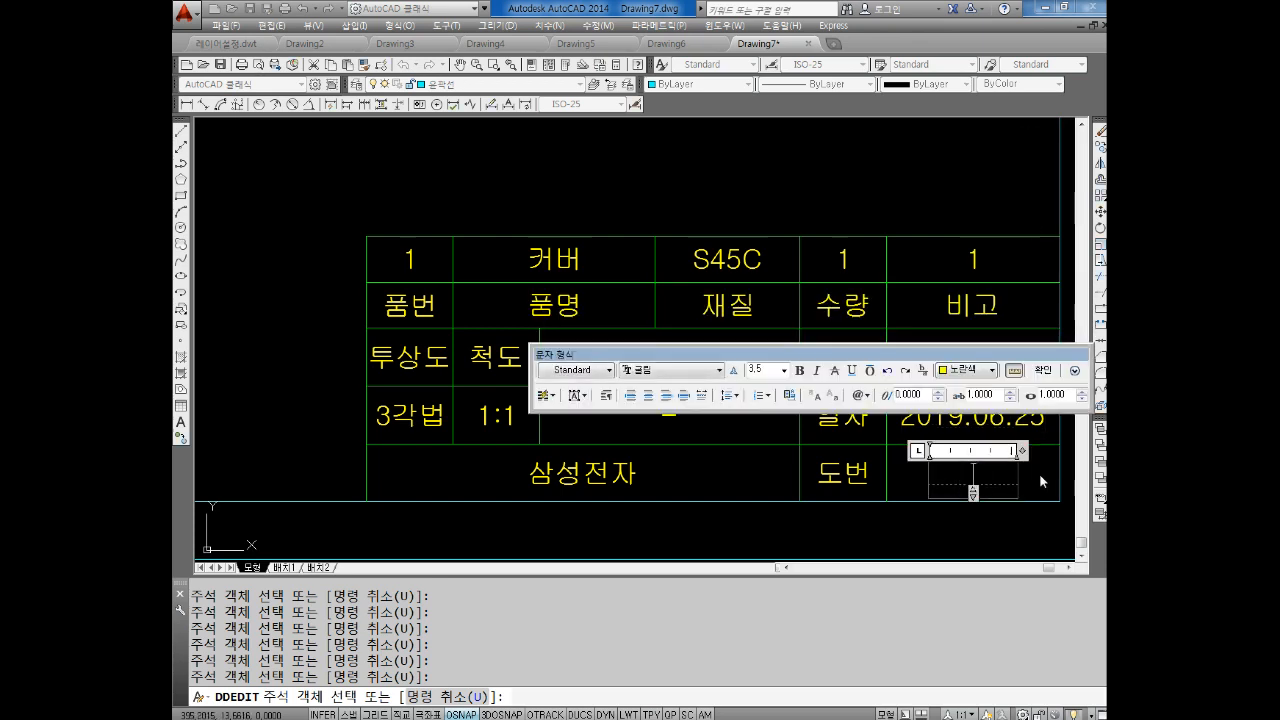
pyautogui.write('A013.2')
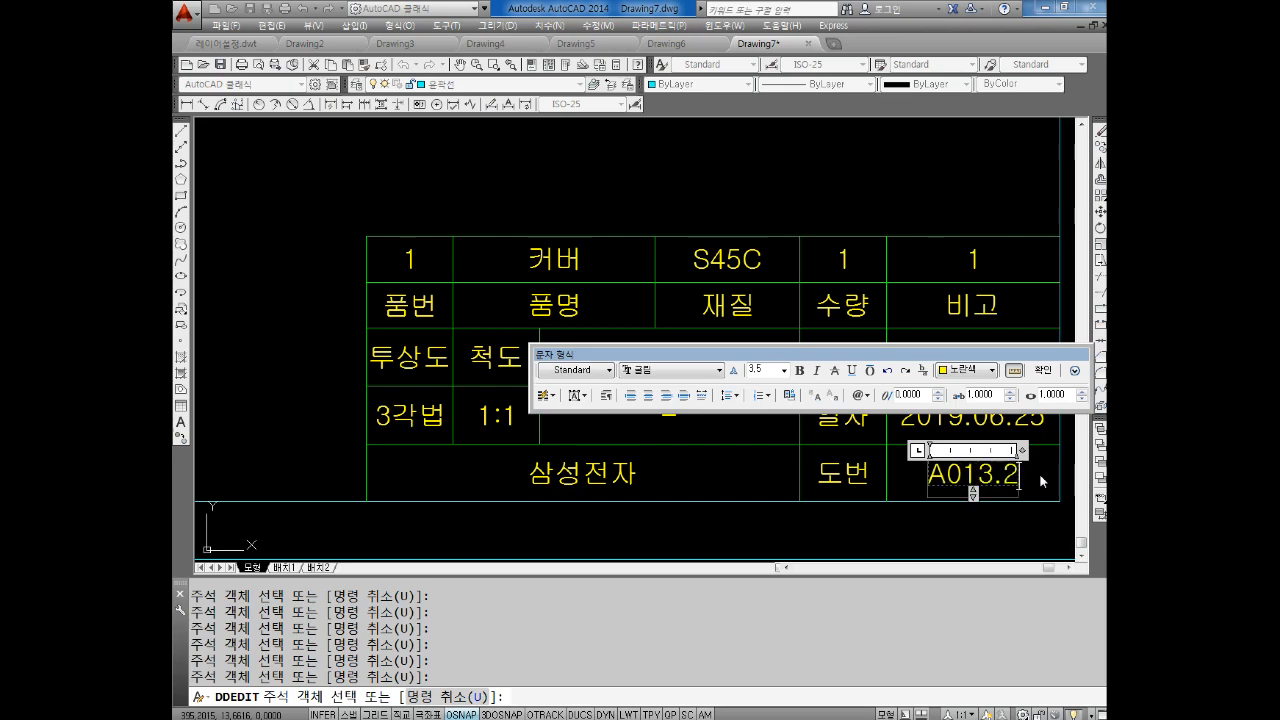
pyautogui.press('BackSpace')
pyautogui.press('BackSpace')
pyautogui.write('5')
pyautogui.click(1041, 481)
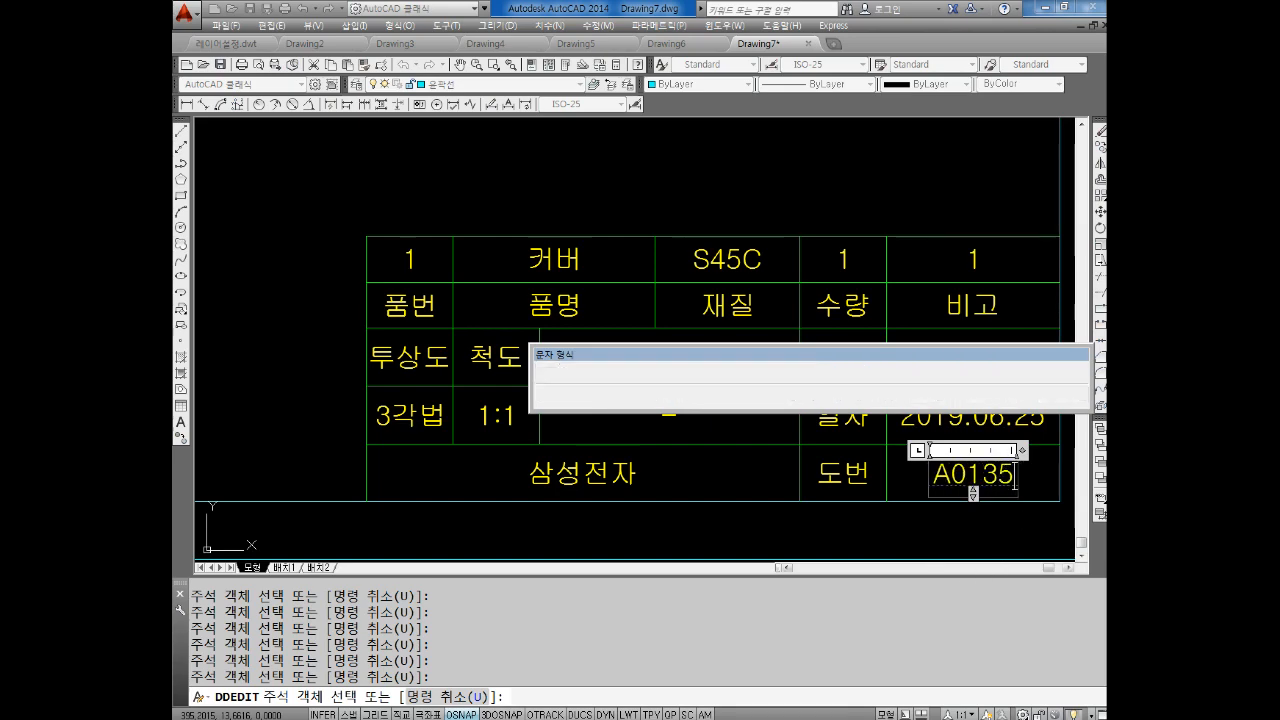
pyautogui.moveTo(841, 383); pyautogui.dragTo(787, 352, button='middle')
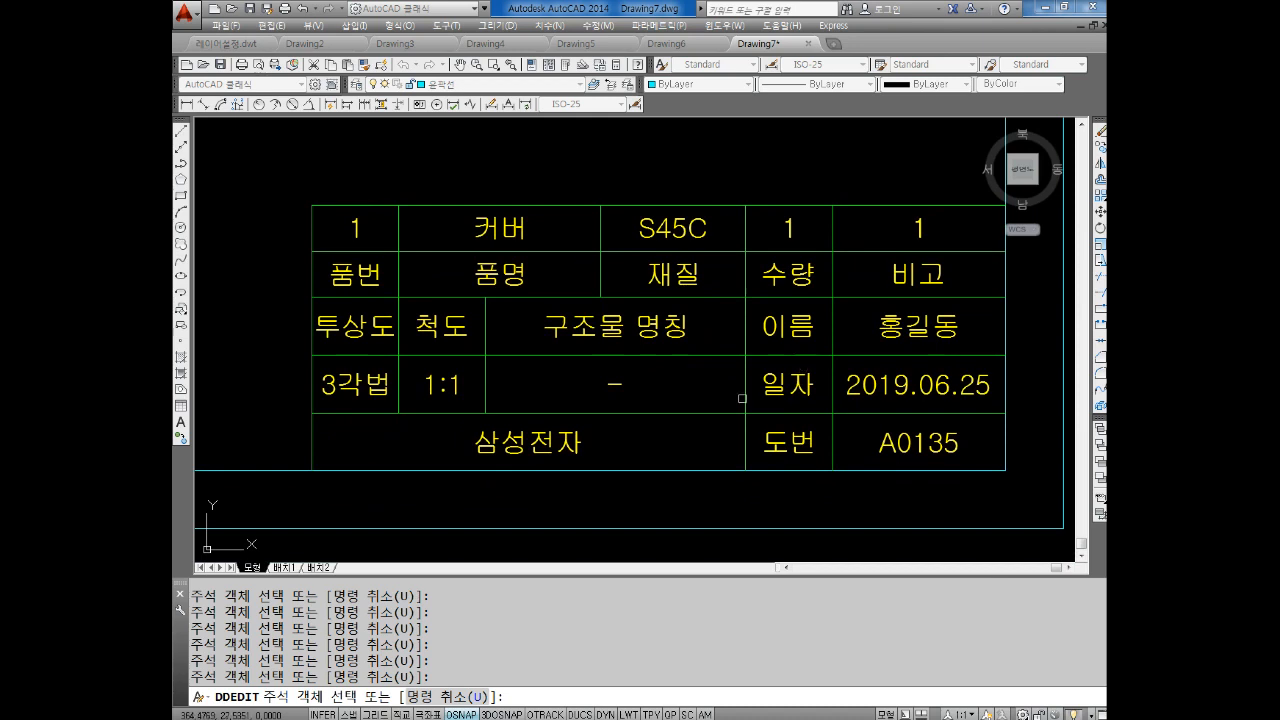
pyautogui.press('Escape')
# Step: Delete the horizontal dimension above the upper-left corner of the sheet border
pyautogui.scroll(-5, 650, 275)
pyautogui.scroll(5, 617, 289)
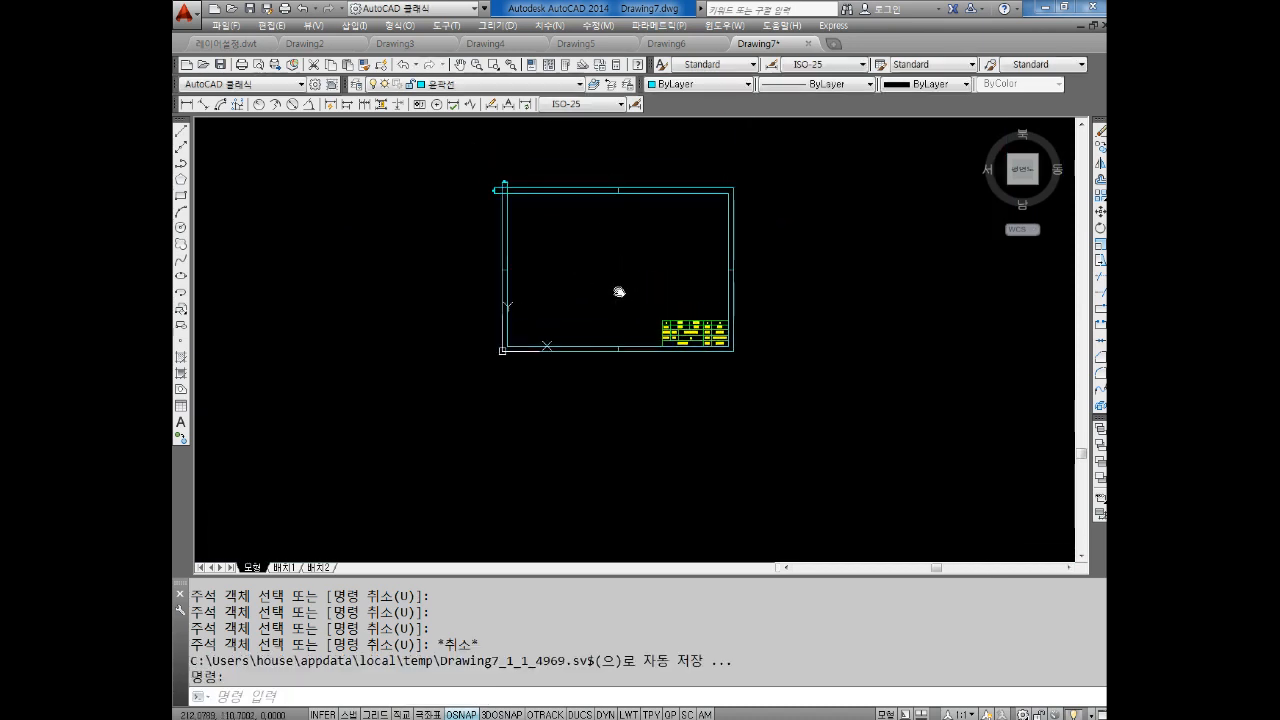
pyautogui.scroll(2, 385, 121)
pyautogui.press('Escape')
pyautogui.click(583, 172)
pyautogui.click(489, 206)
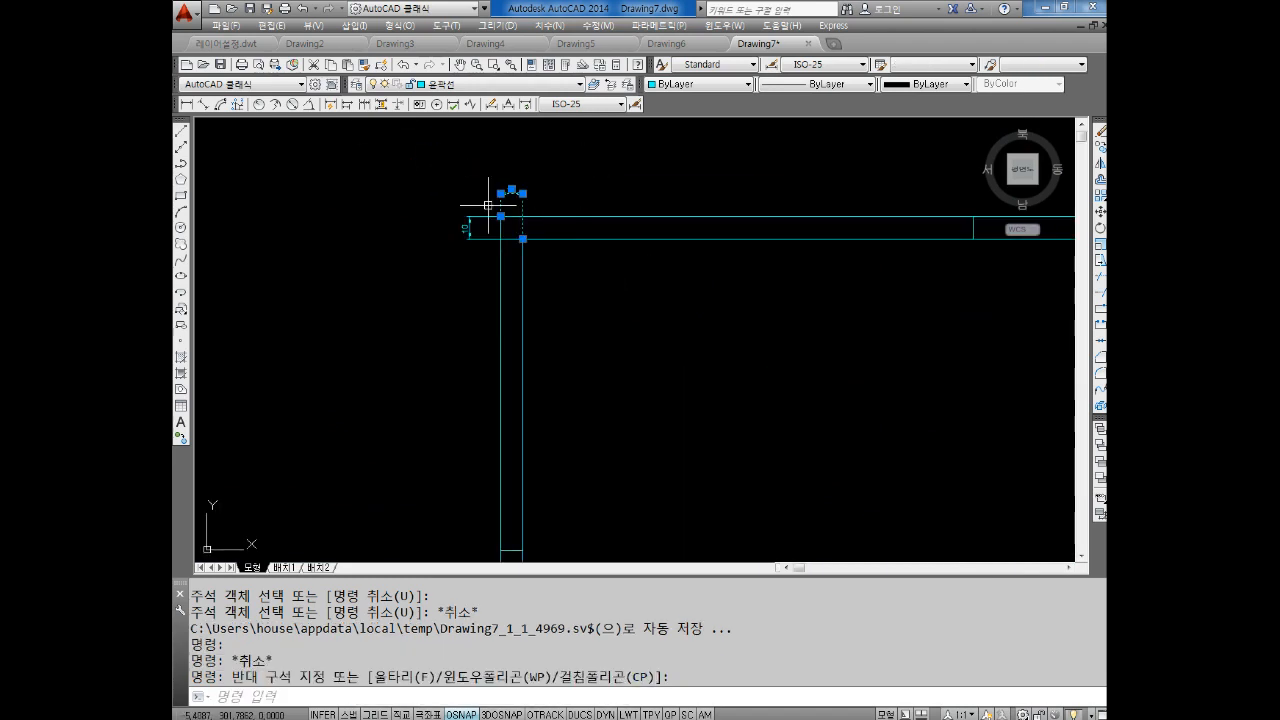
pyautogui.press('Delete')
# Step: Delete the vertical 10 mm dimension beside the upper-left corner of the sheet border
pyautogui.click(489, 238)
pyautogui.click(452, 271)
pyautogui.press('Delete')
pyautogui.press('Escape')
pyautogui.click(475, 197)
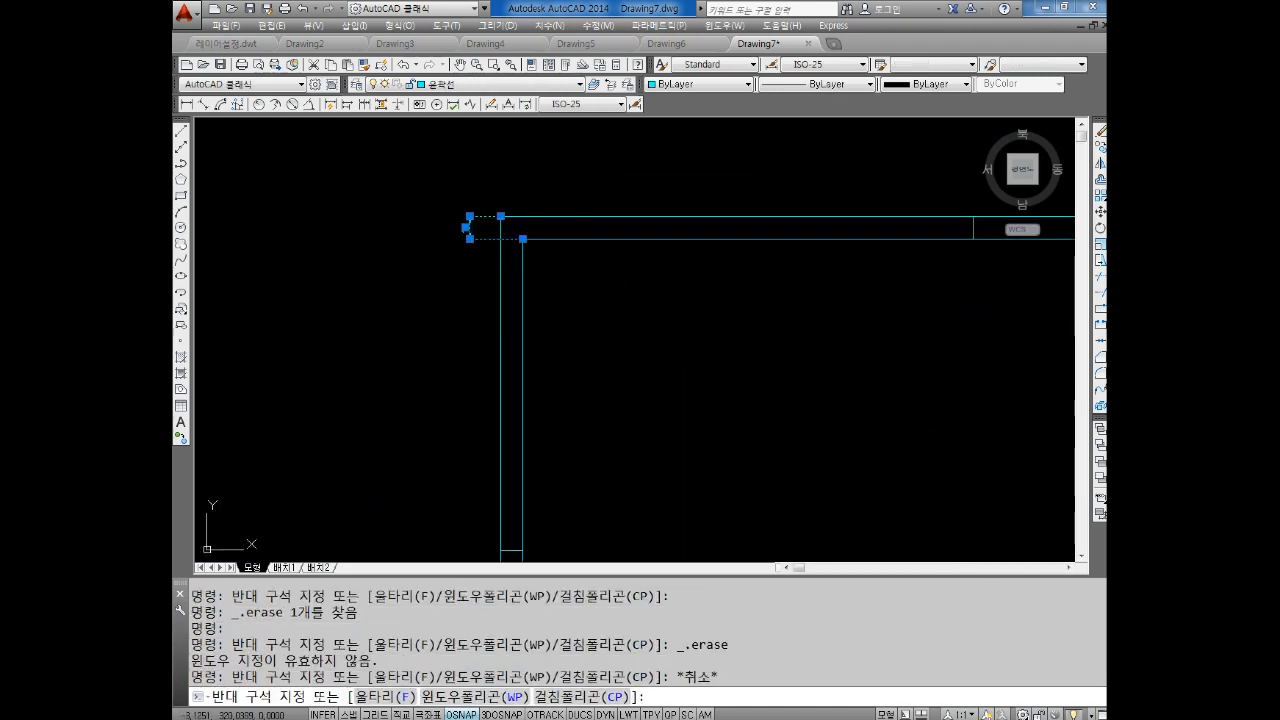
pyautogui.click(473, 205)
pyautogui.click(484, 189)
pyautogui.press('Escape')
pyautogui.press('Escape')
pyautogui.click(484, 189)
pyautogui.click(451, 286)
pyautogui.press('Delete')
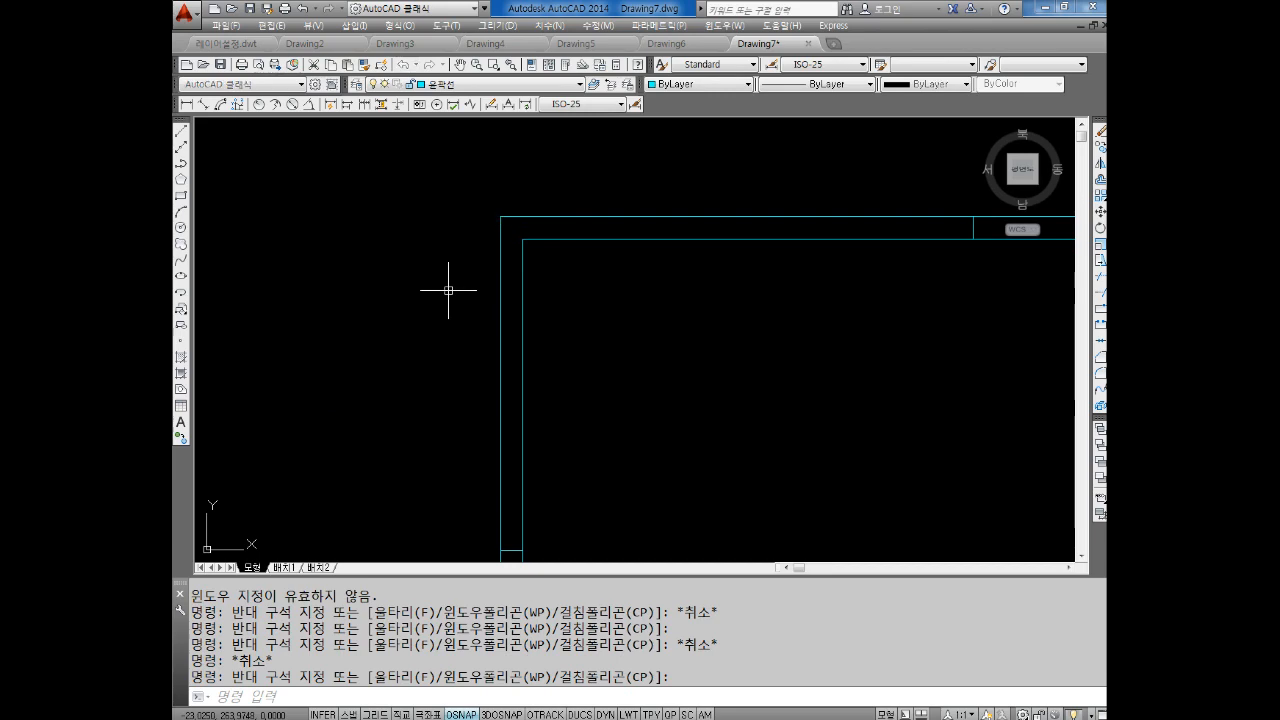
# Step: Save the drawing as an AutoCAD drawing template (*.dwt) named "A3" in the Template folder
pyautogui.scroll(-4, 817, 446)
pyautogui.scroll(4, 666, 360)
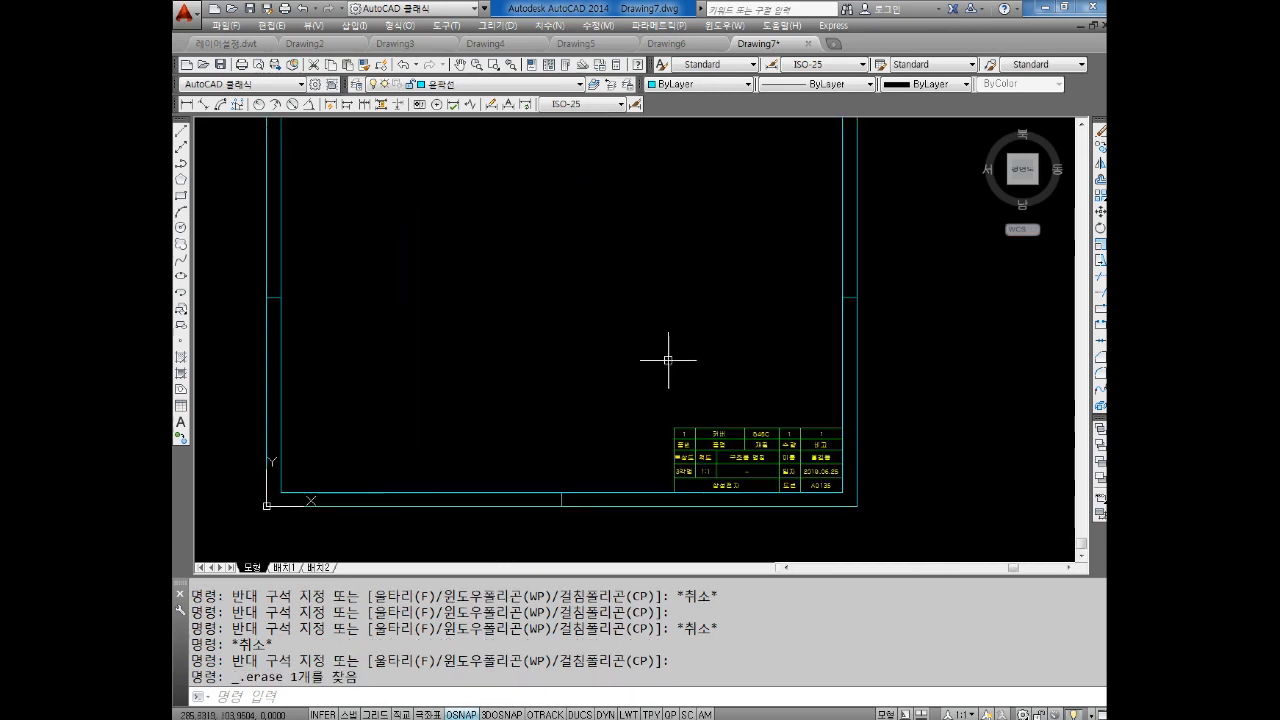
pyautogui.press('Escape')
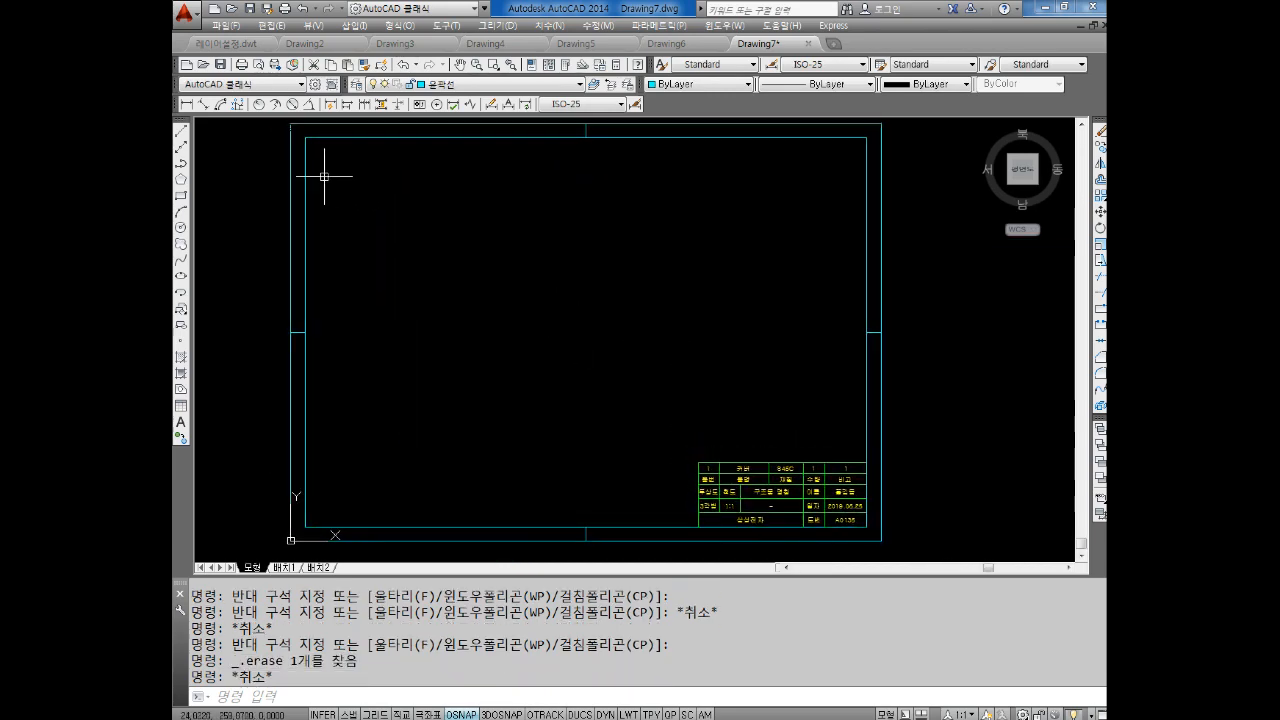
pyautogui.press('Escape')
pyautogui.click(226, 25)
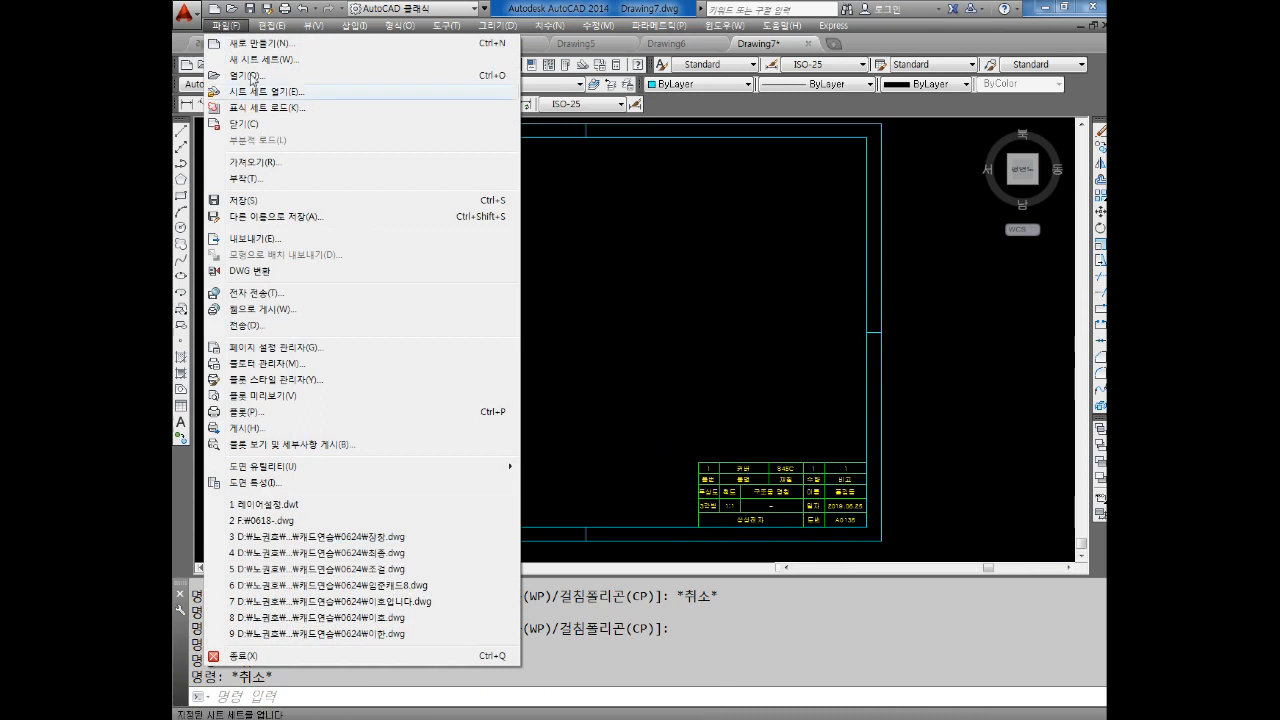
pyautogui.click(280, 217)
pyautogui.click(585, 382)
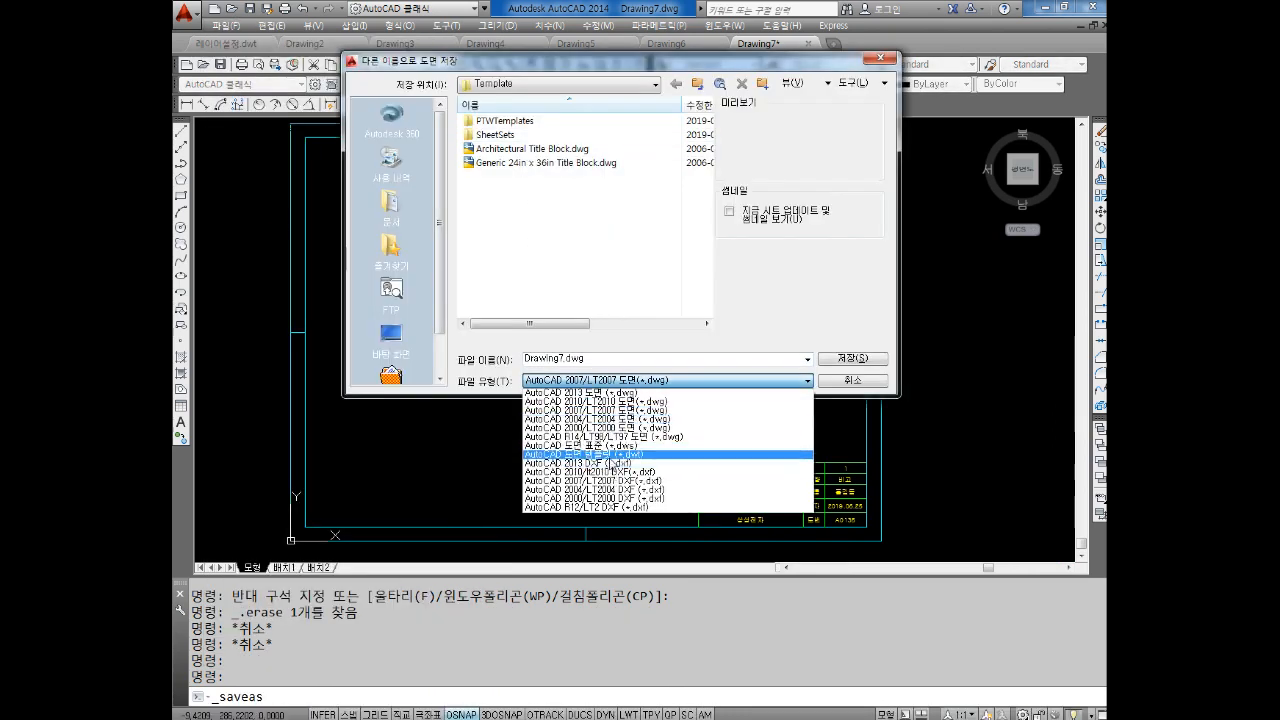
pyautogui.click(608, 453)
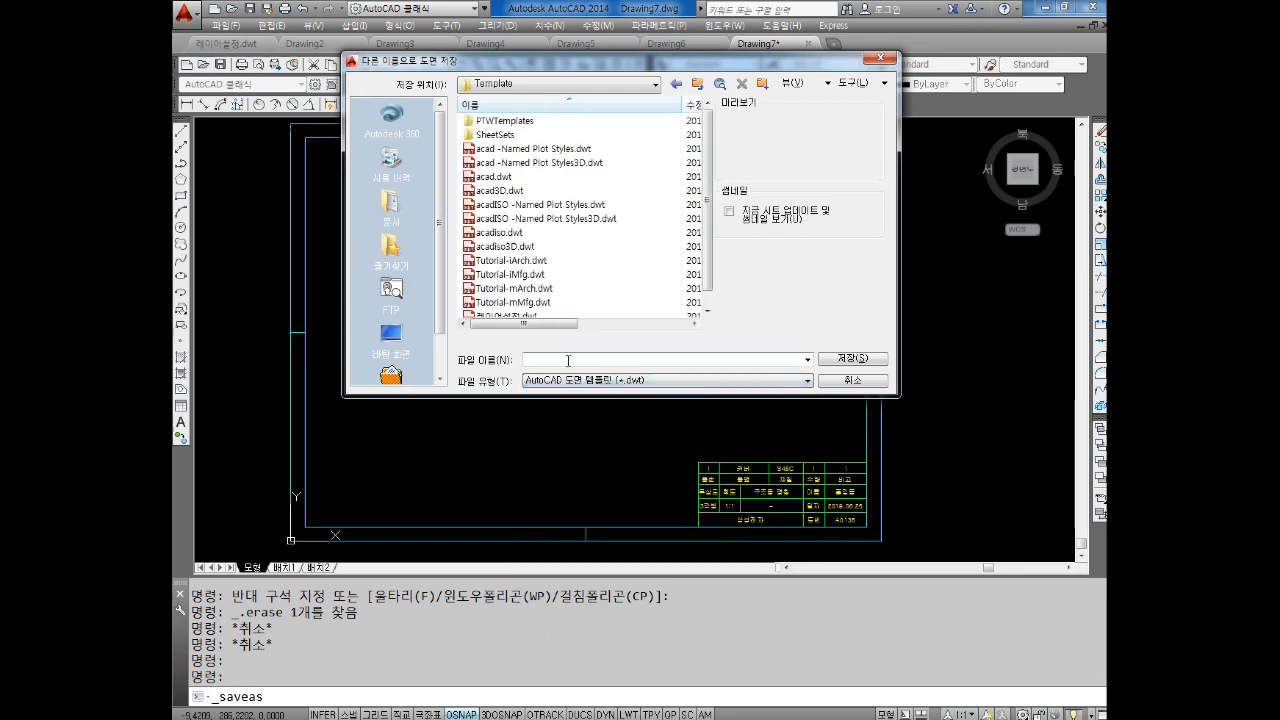
pyautogui.write('A3')
pyautogui.click(846, 362)
pyautogui.click(498, 145)
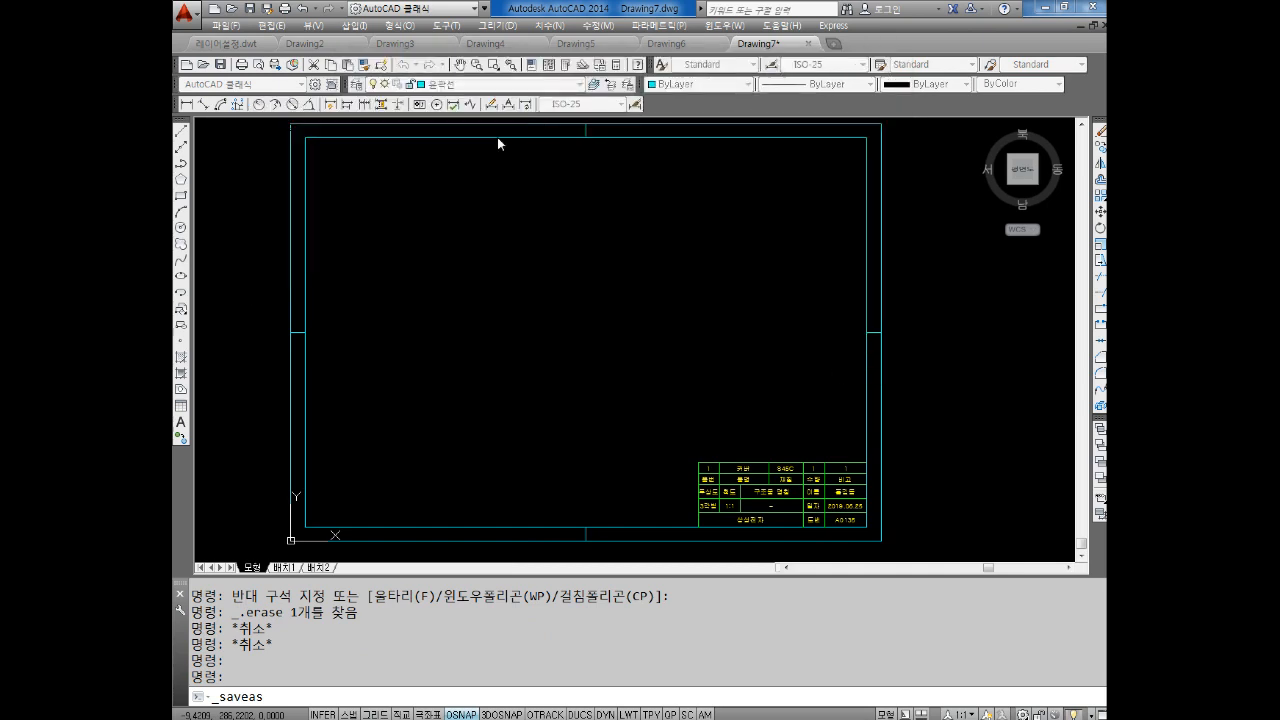
# Step: Create a new drawing from the template A3.dwt
pyautogui.scroll(-3, 694, 271)
pyautogui.scroll(1, 660, 276)
pyautogui.moveTo(641, 273); pyautogui.dragTo(614, 277, button='middle')
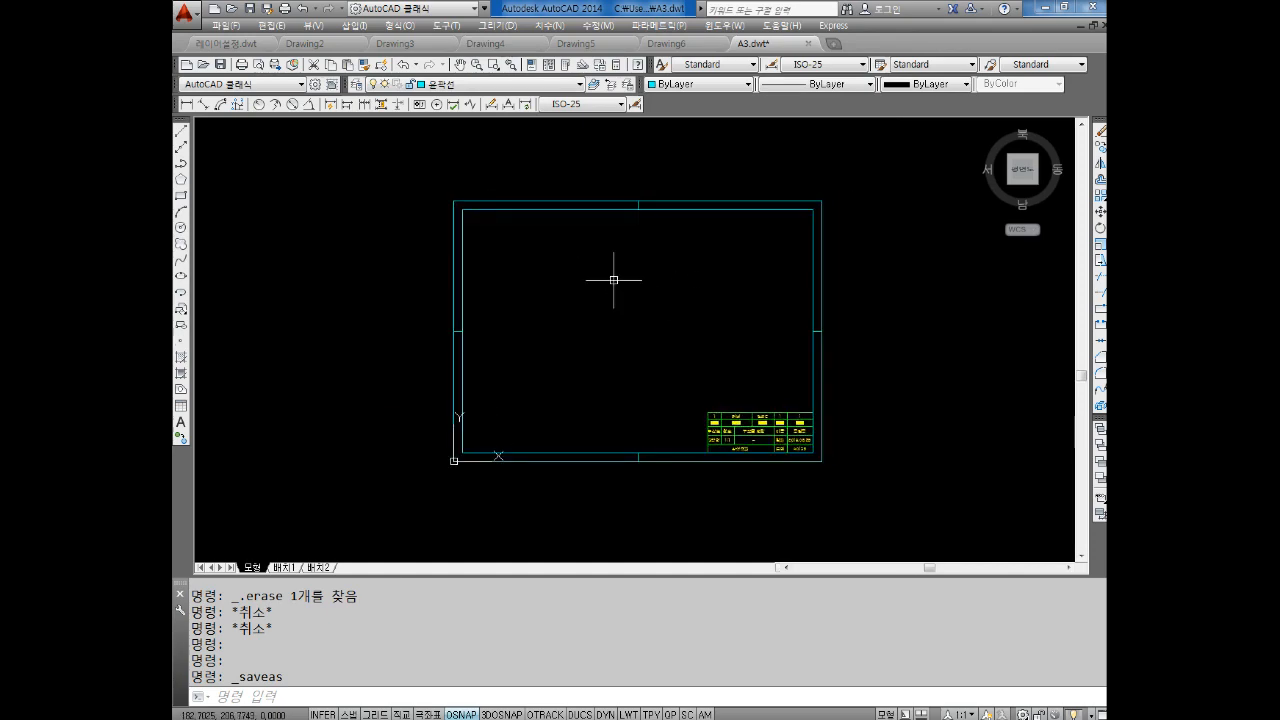
pyautogui.press('Escape')
pyautogui.press('Escape')
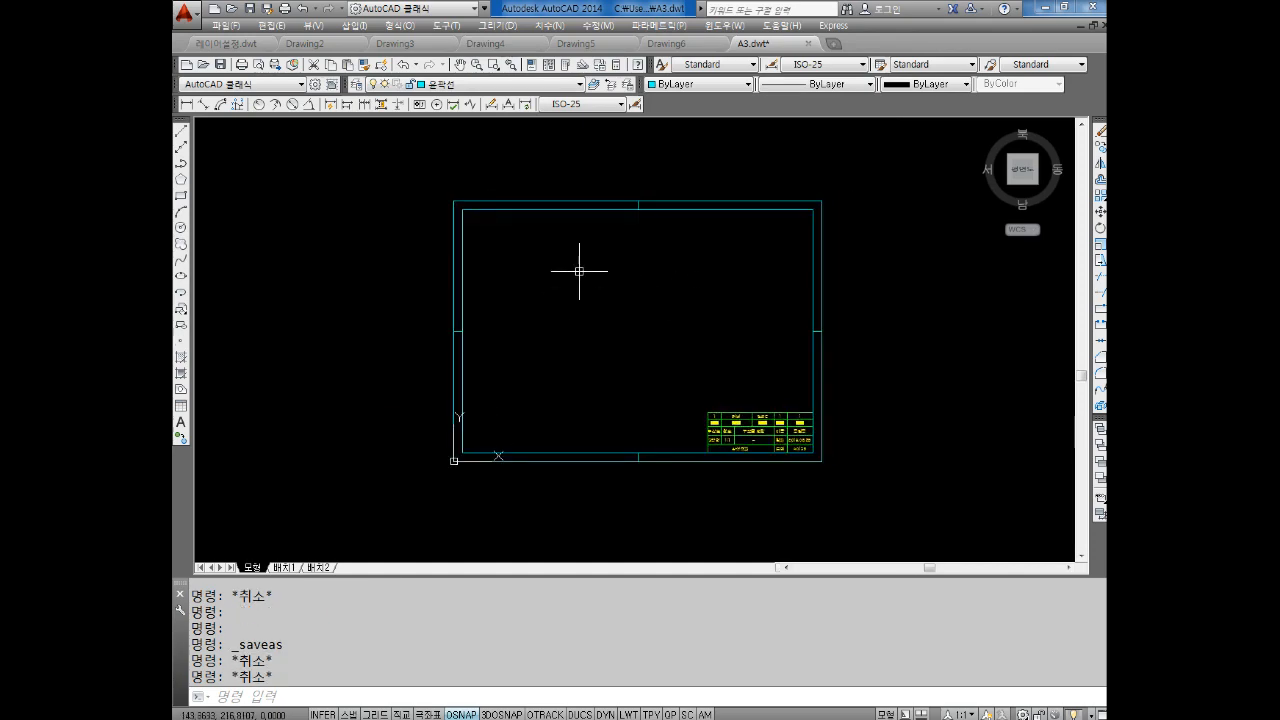
pyautogui.click(225, 25)
pyautogui.click(238, 44)
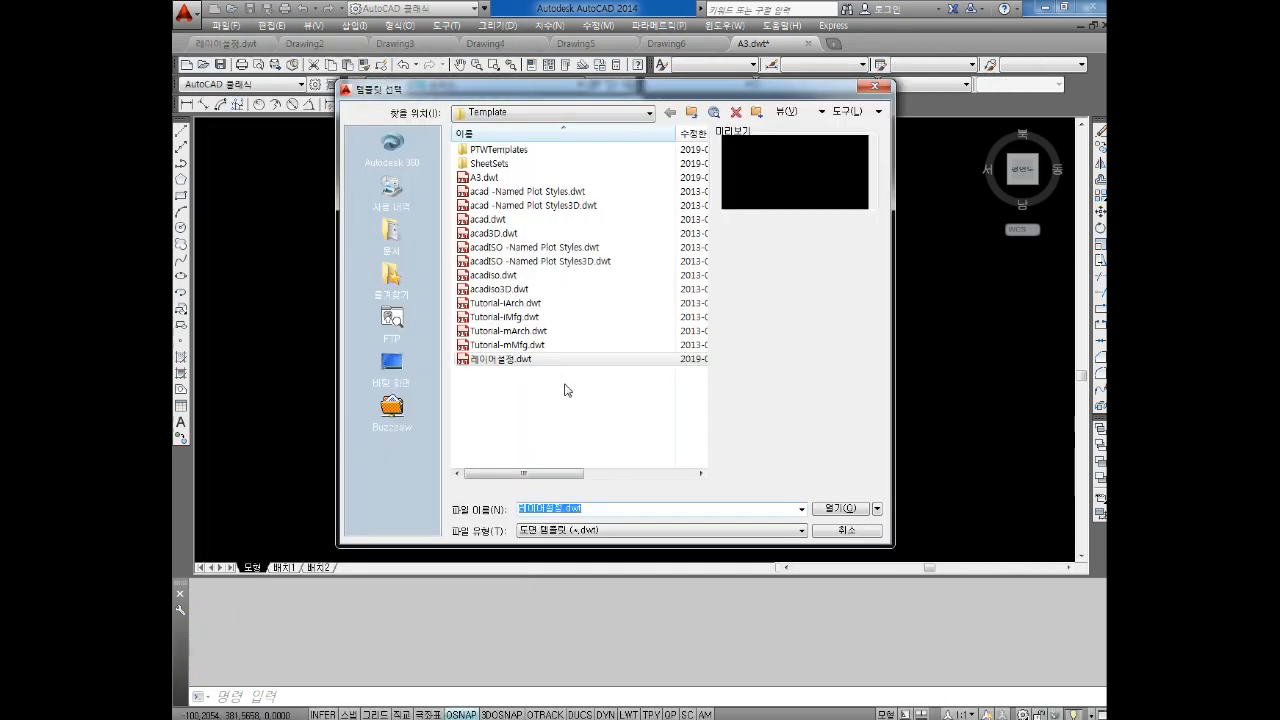
pyautogui.click(484, 177)
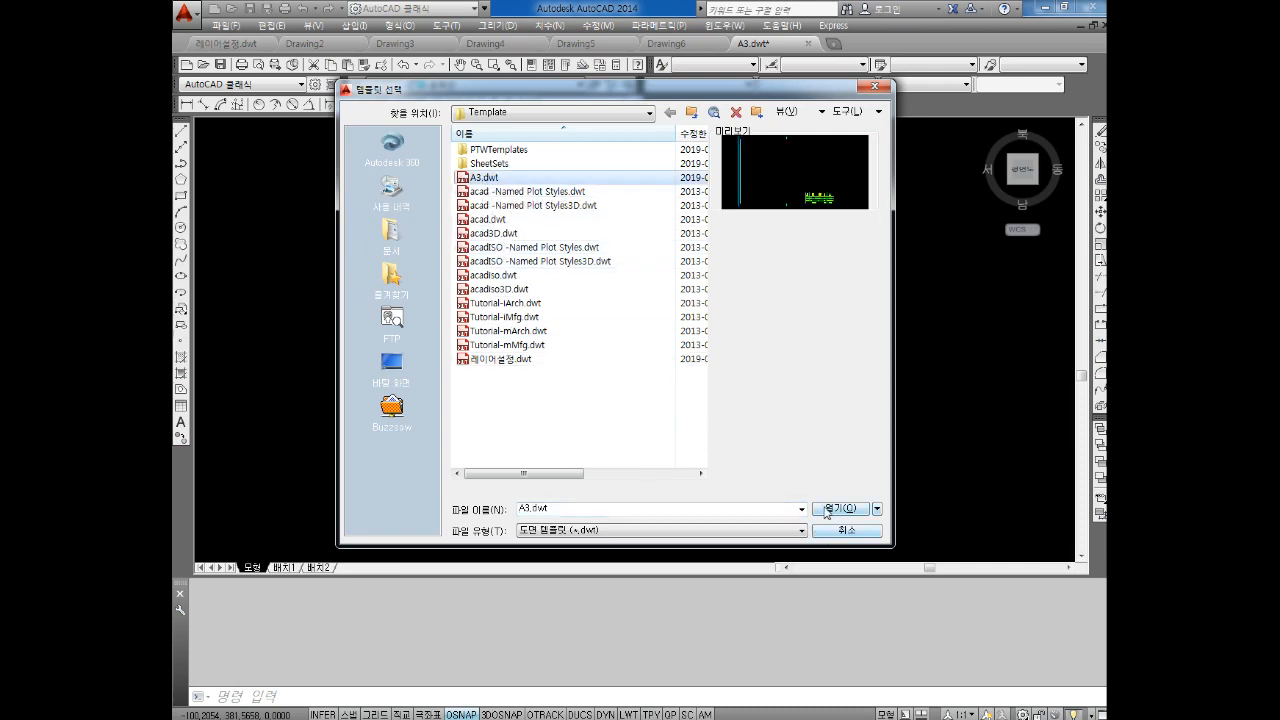
pyautogui.click(838, 509)
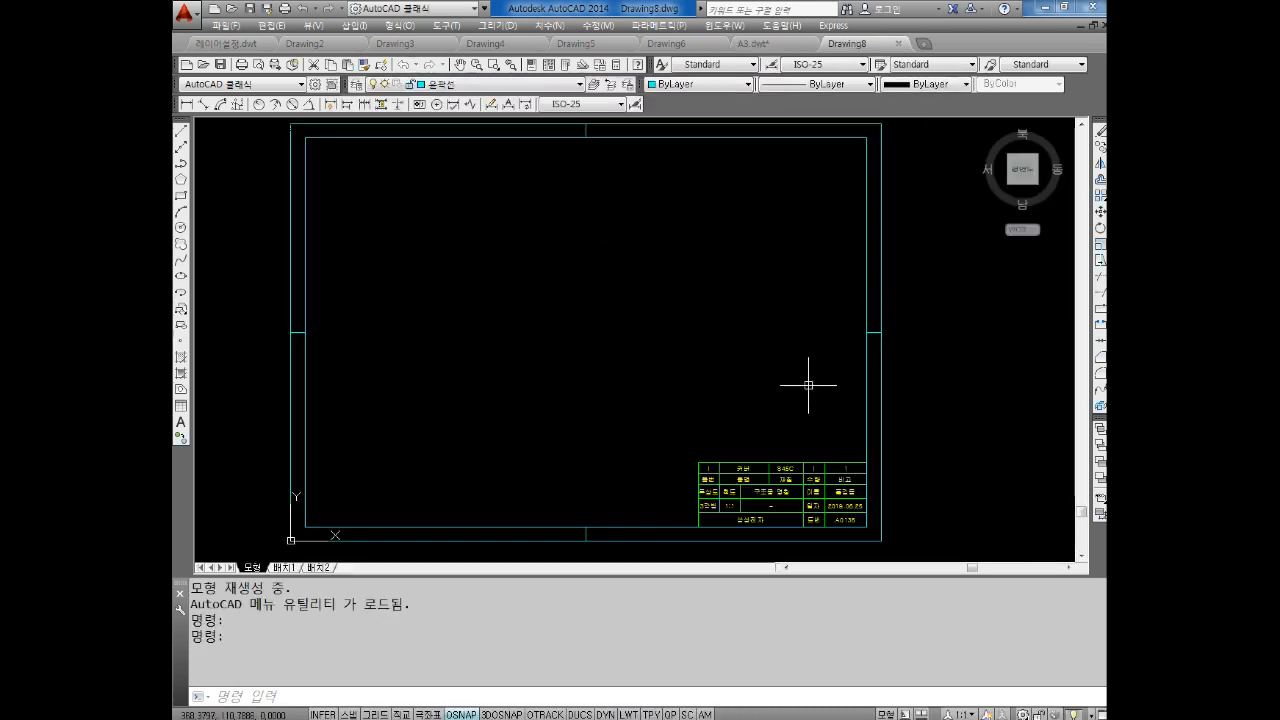
# Step: Make 외형선 the current layer and draw a freehand rectangle in the left half of the sheet, inside the border
pyautogui.press('Escape')
pyautogui.press('Escape')
pyautogui.click(470, 84)
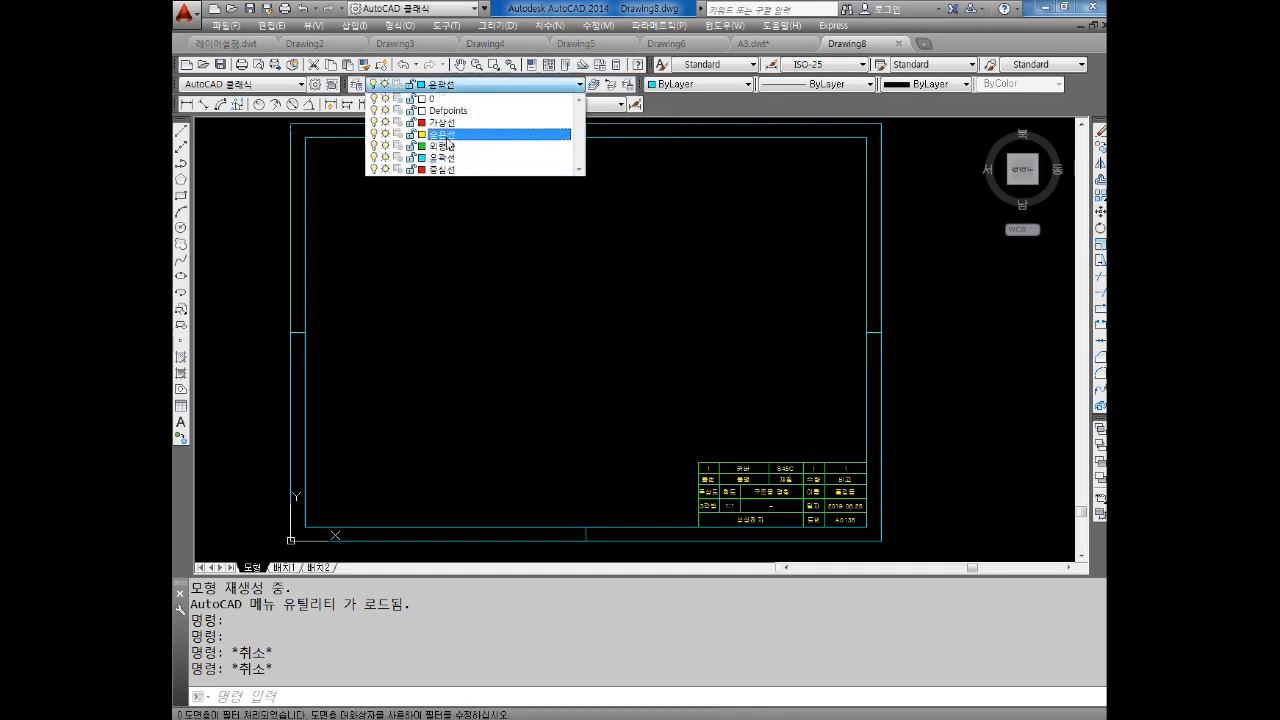
pyautogui.click(446, 146)
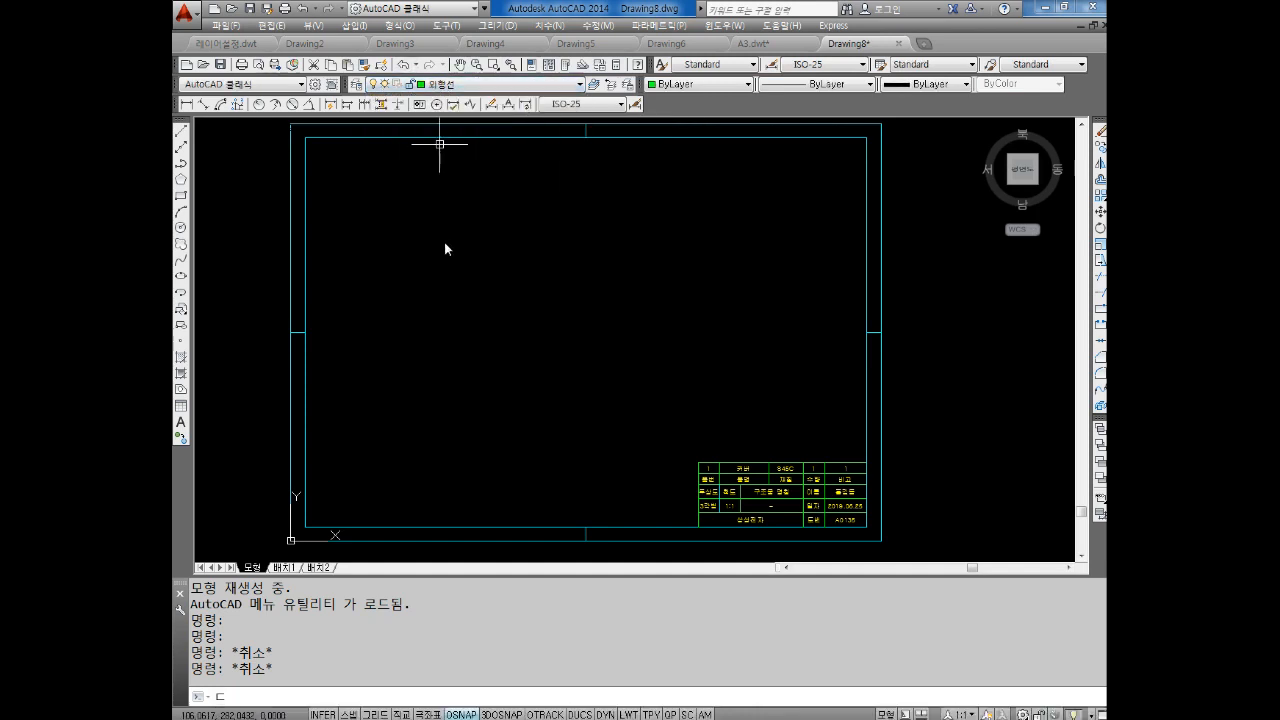
pyautogui.write('ㄷ')
pyautogui.press('Return')
pyautogui.write('R')
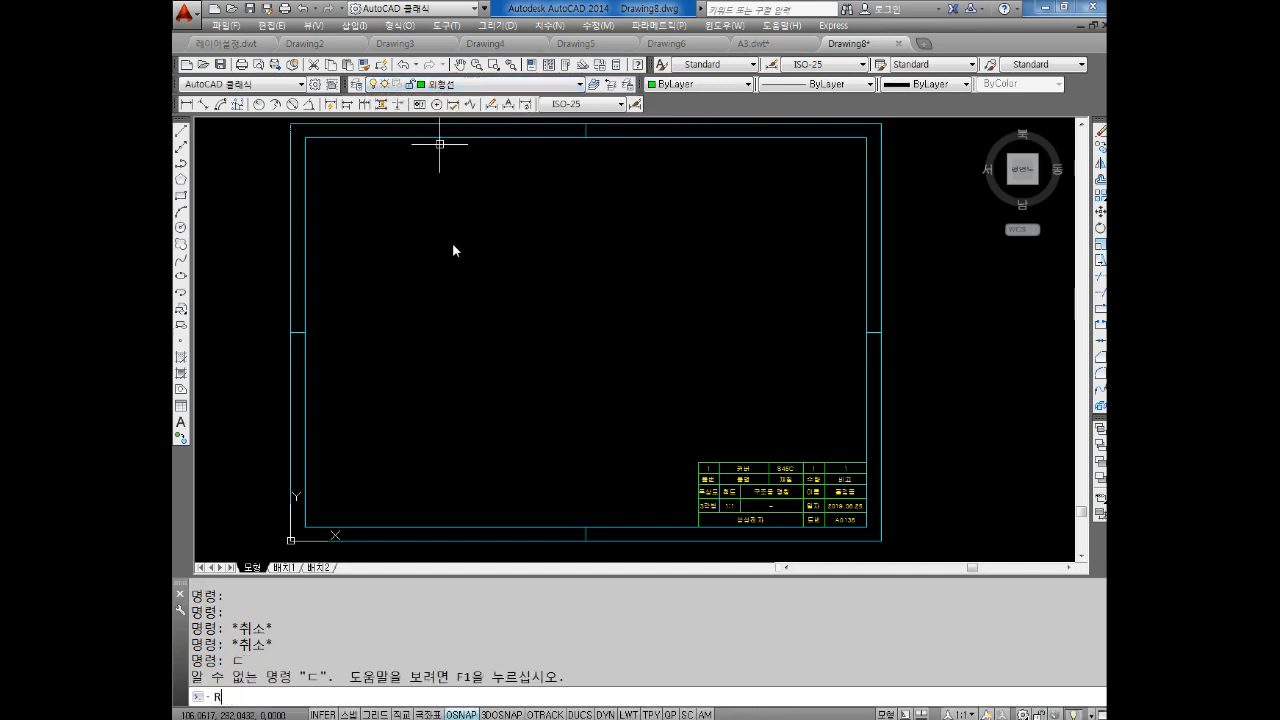
pyautogui.write('EC')
pyautogui.press('Return')
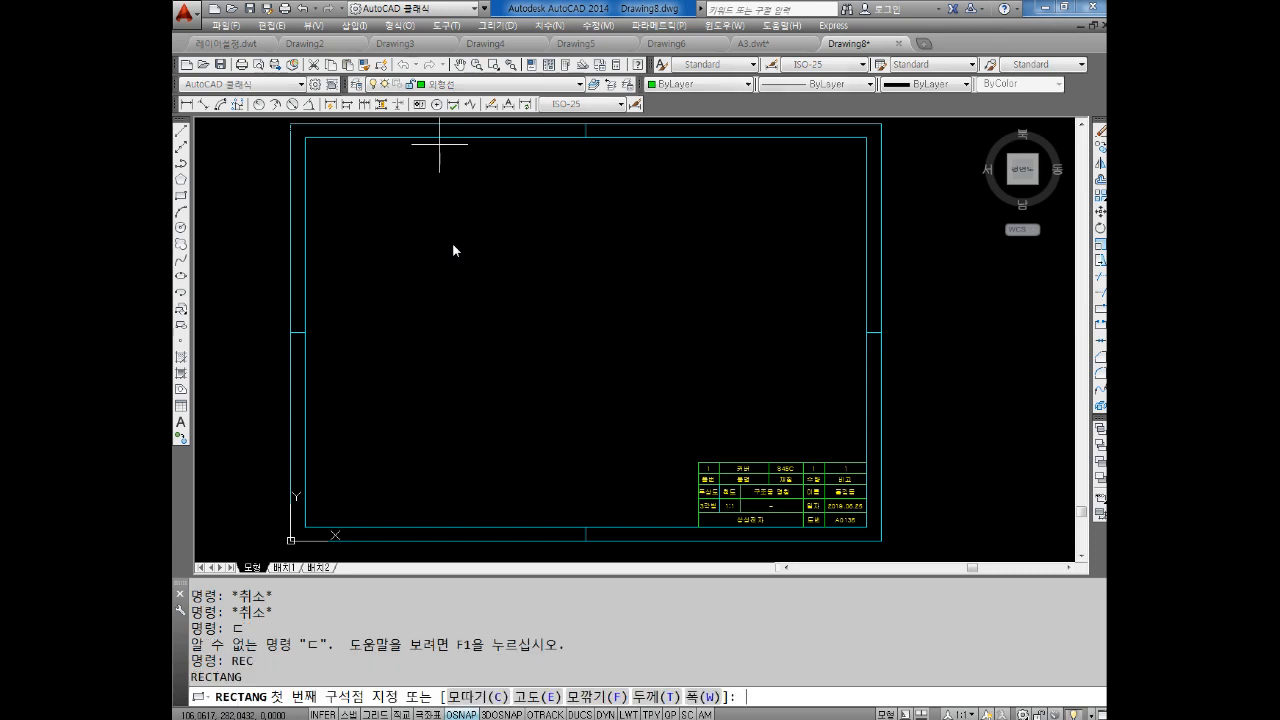
pyautogui.click(428, 404)
pyautogui.click(593, 255)
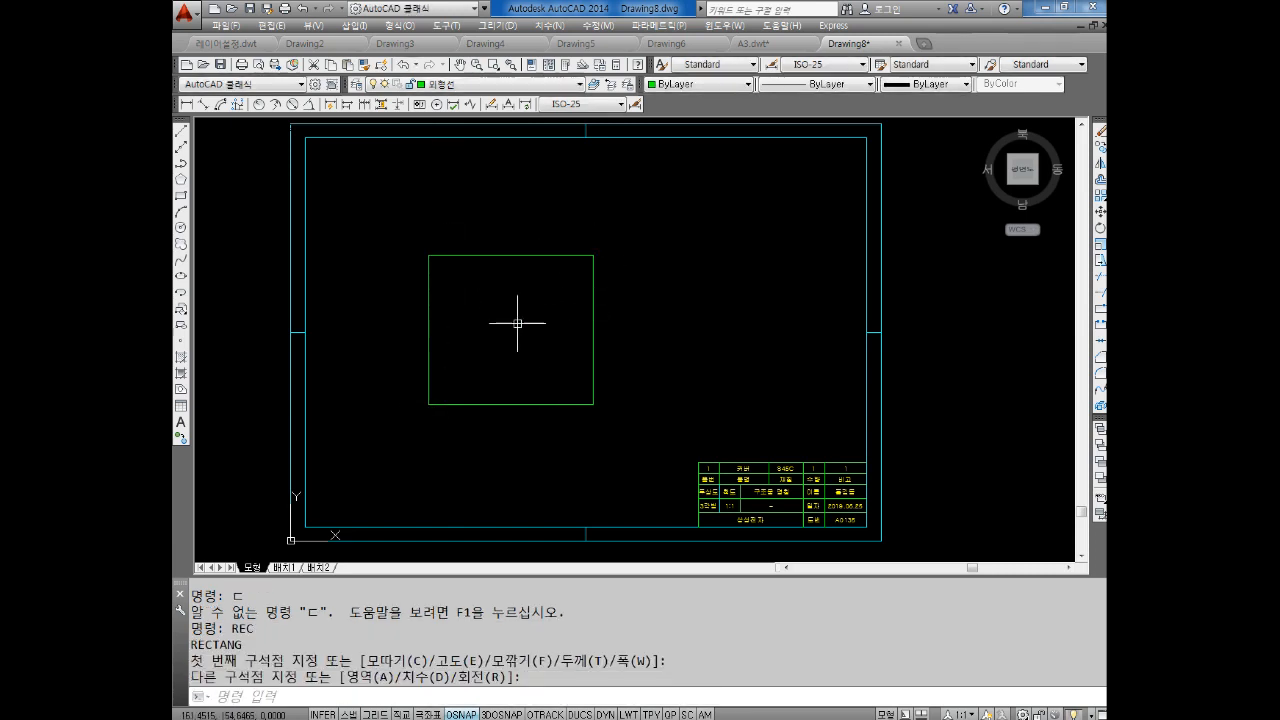
pyautogui.scroll(3, 660, 380)
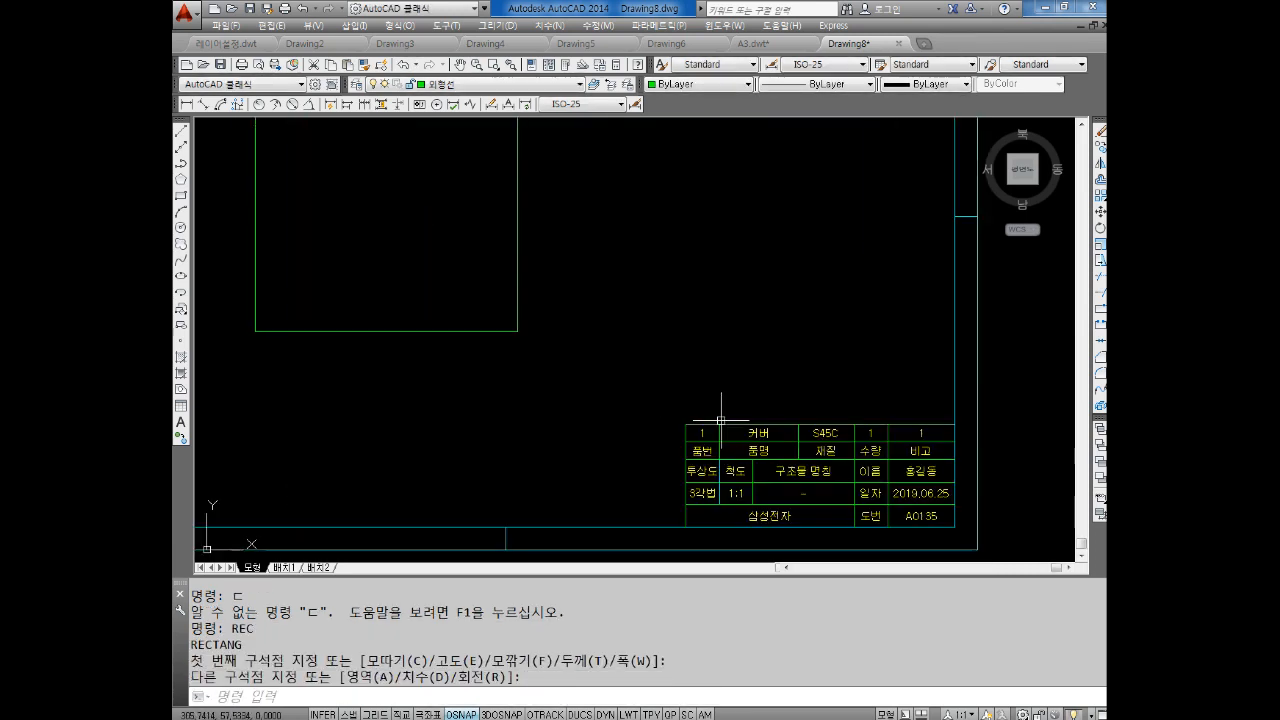
pyautogui.moveTo(819, 447); pyautogui.dragTo(765, 402, button='middle')
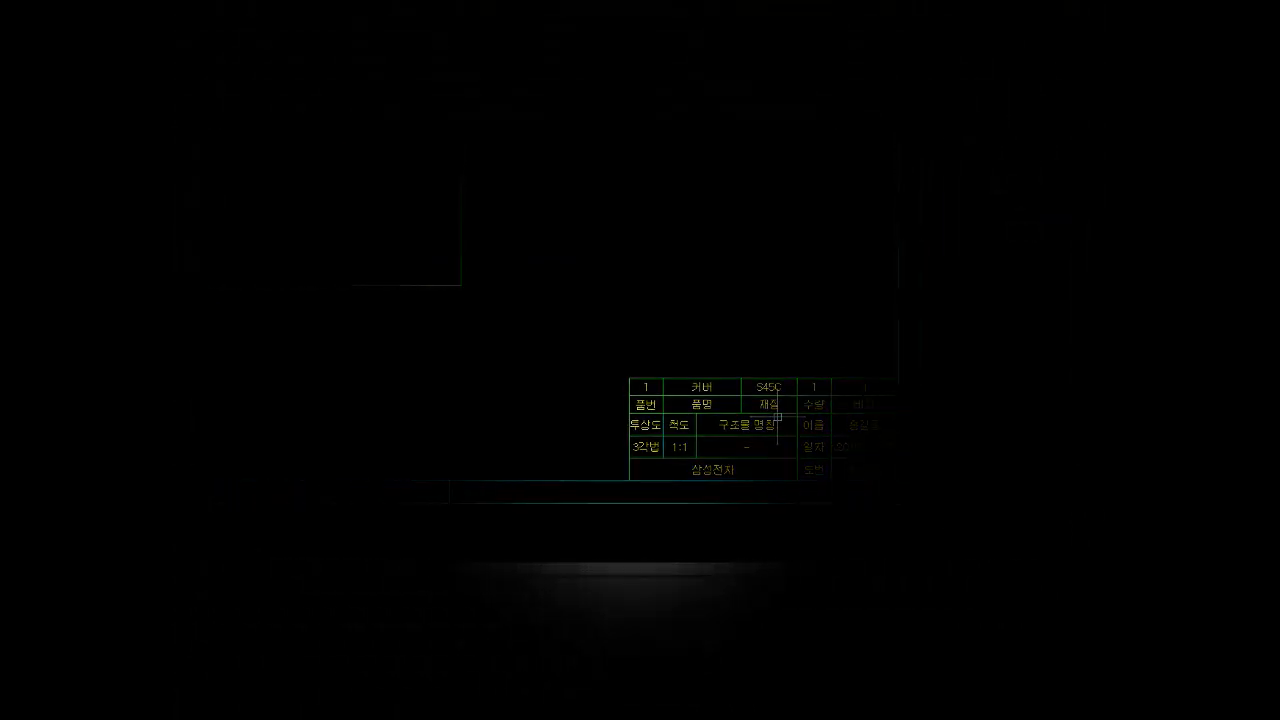